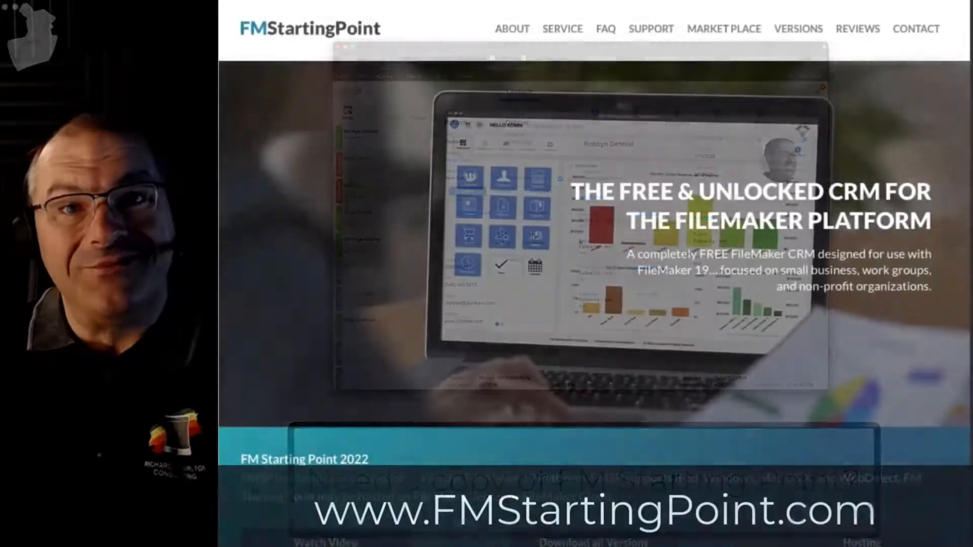
- Find the FM Starting Point 2022 section on the website and open the download of all versions
scroll(900, 356, "down", 5)
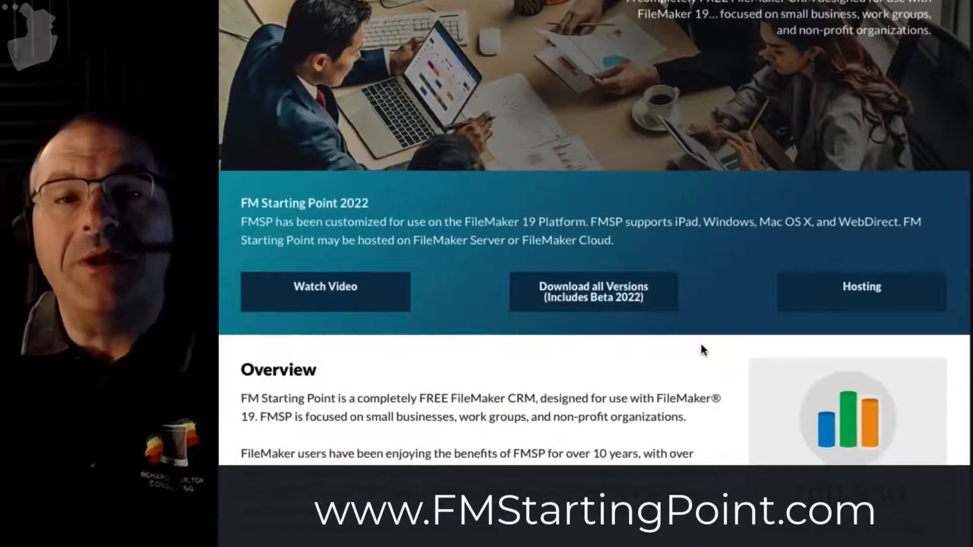
left_click(594, 289)
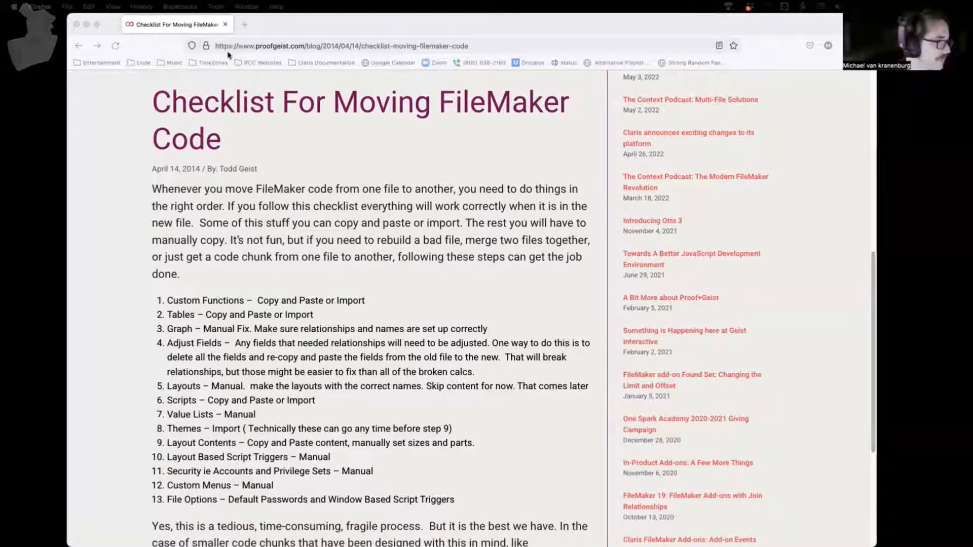
- Read through the thirteen-item checklist for moving FileMaker code, from Custom Functions to File Options, highlighting the items along the way
left_click(445, 276)
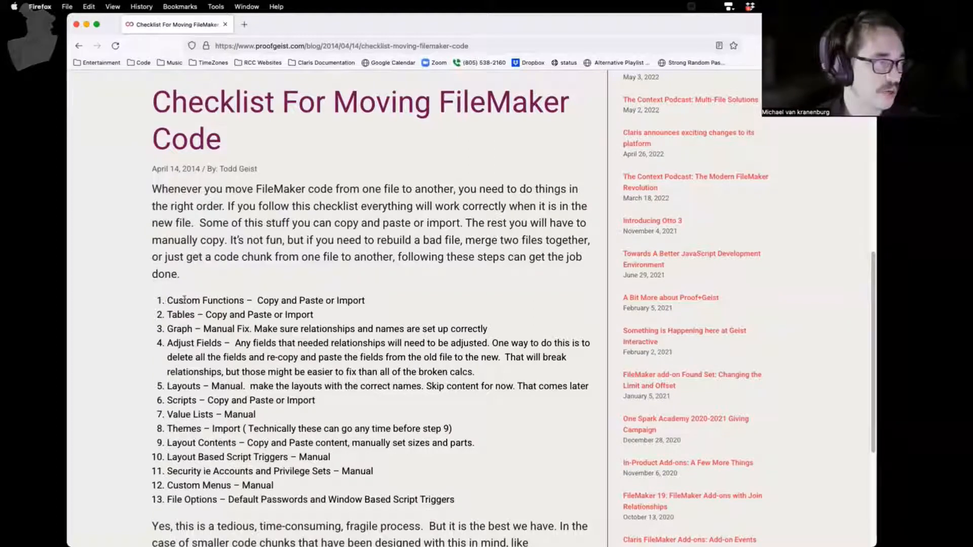
left_click_drag(367, 300, 175, 294)
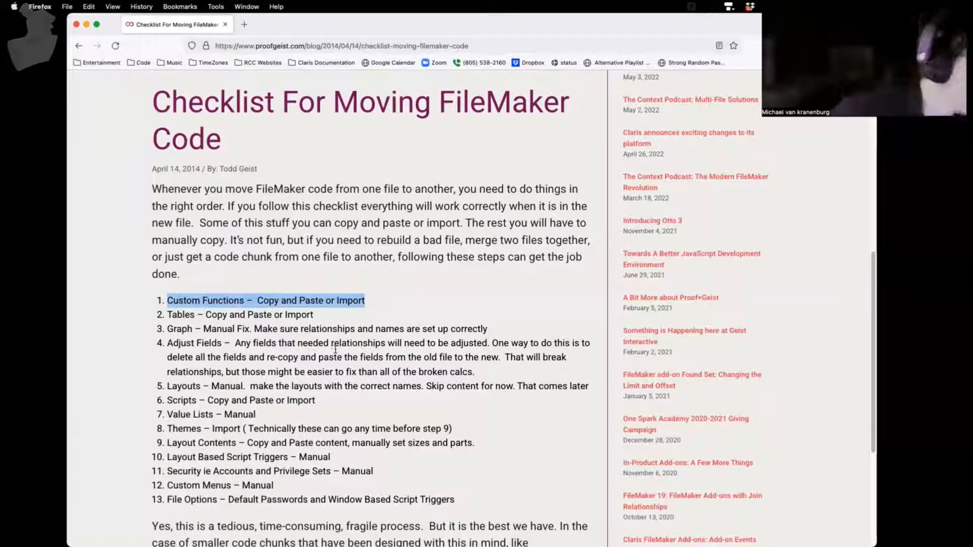
left_click(330, 313)
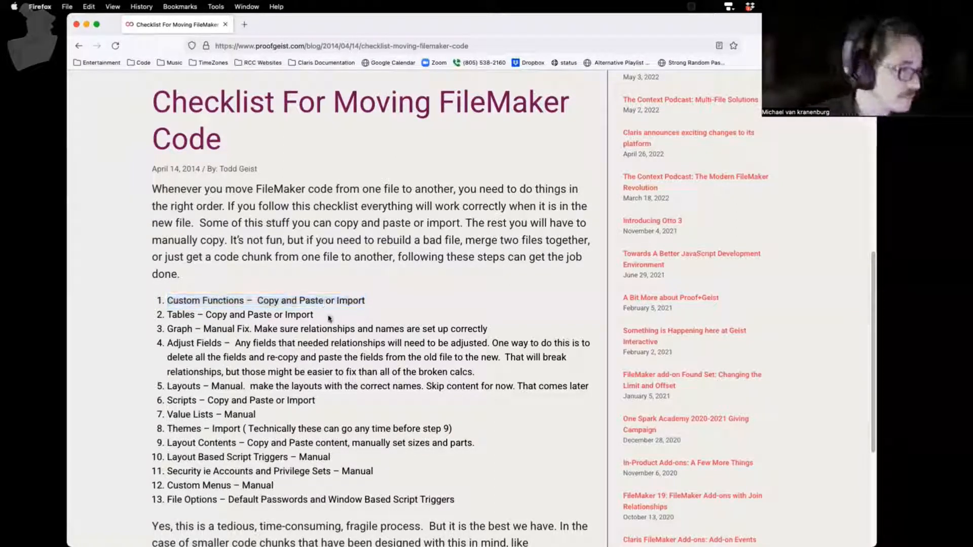
left_click_drag(330, 312, 168, 315)
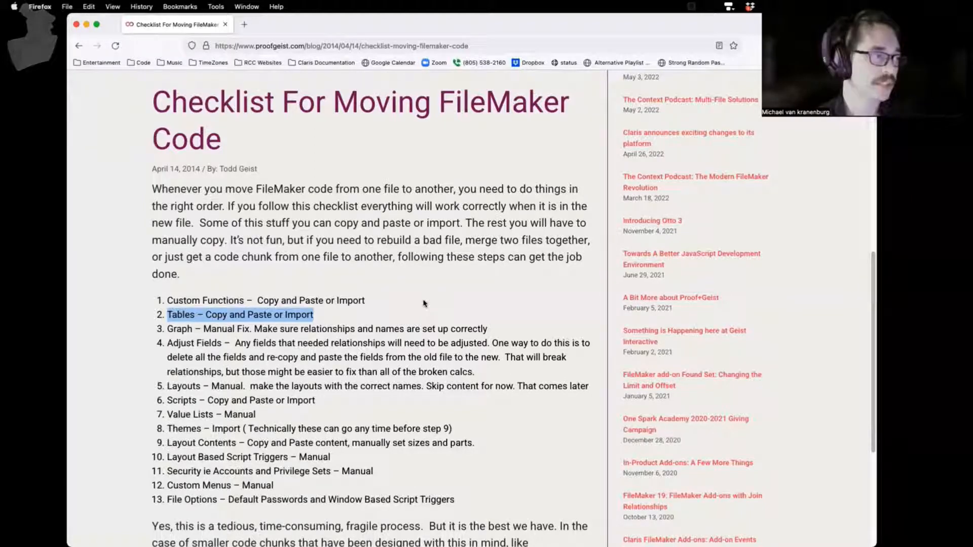
left_click(194, 339)
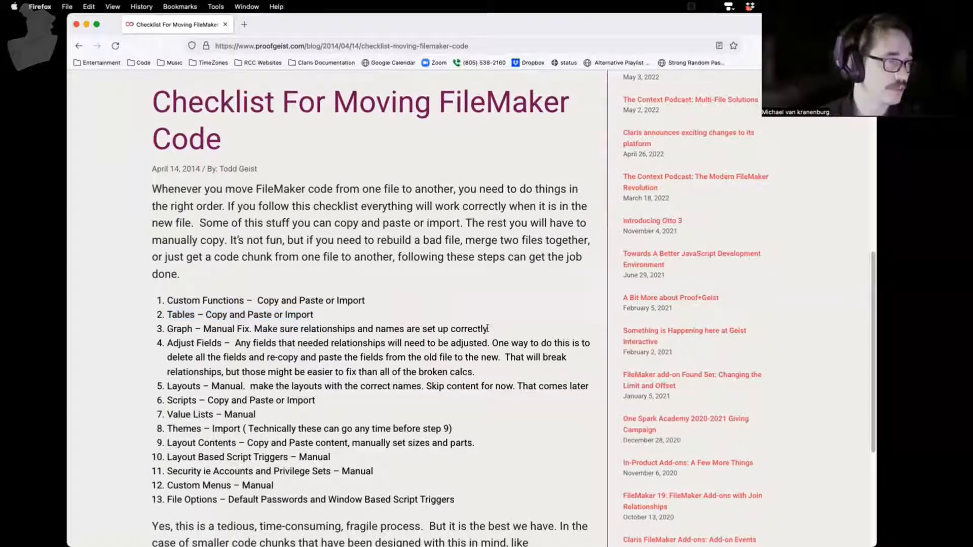
left_click_drag(489, 329, 155, 328)
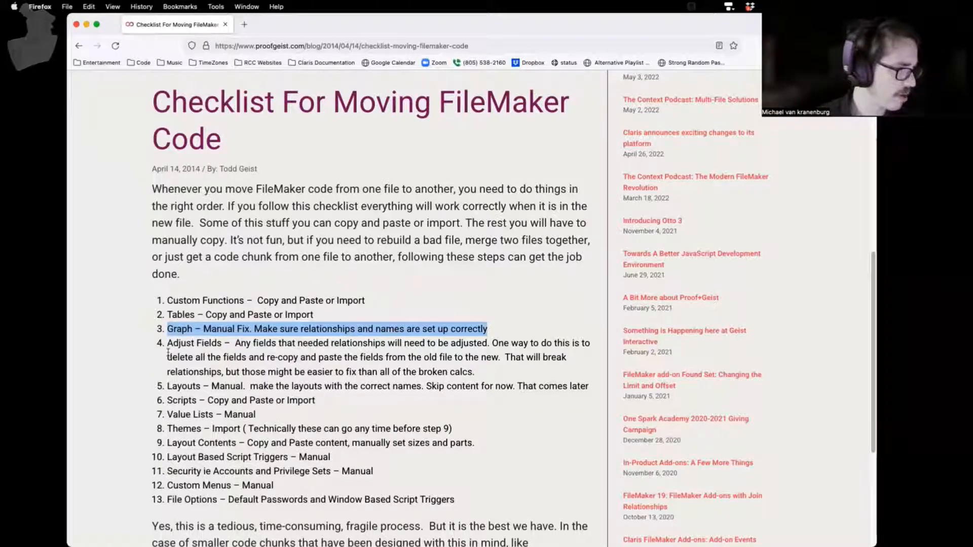
left_click_drag(165, 342, 583, 358)
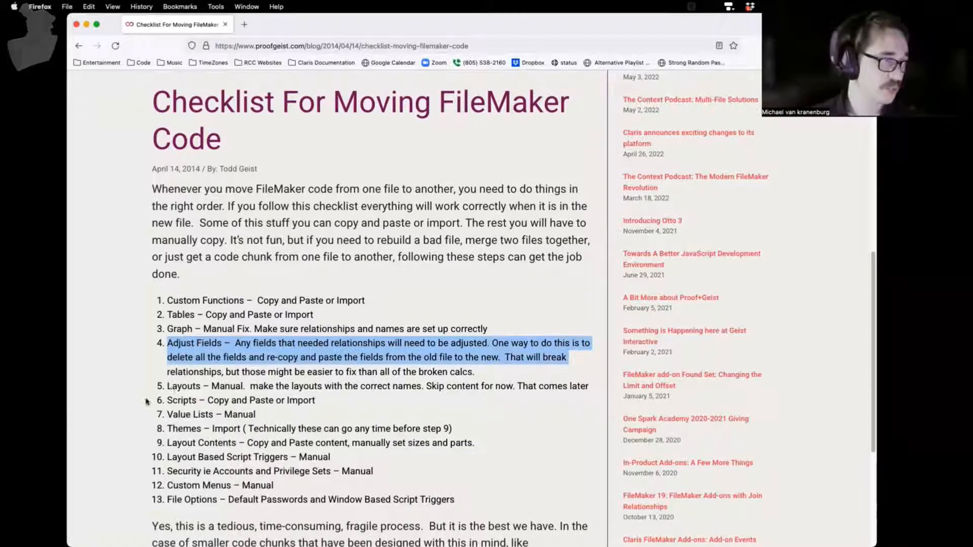
left_click_drag(168, 386, 586, 385)
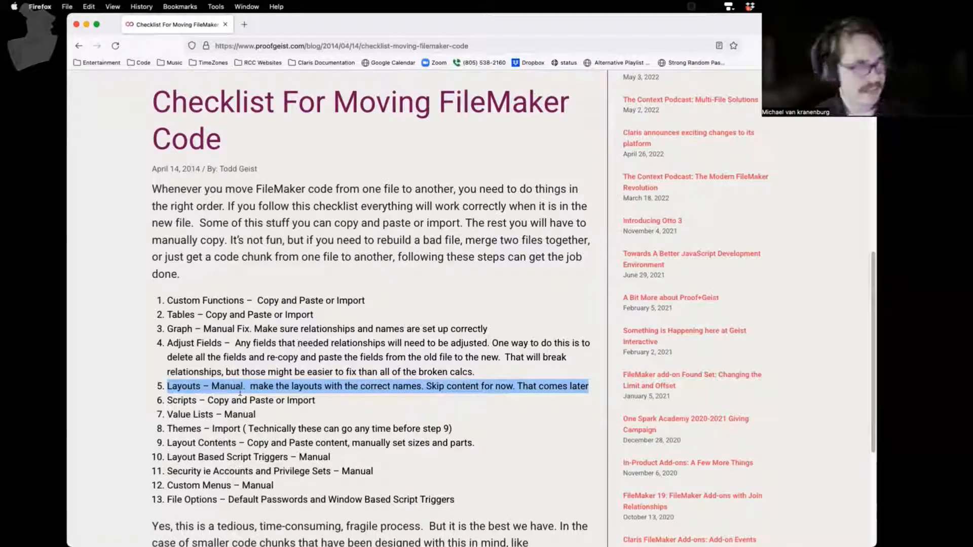
left_click_drag(315, 401, 171, 393)
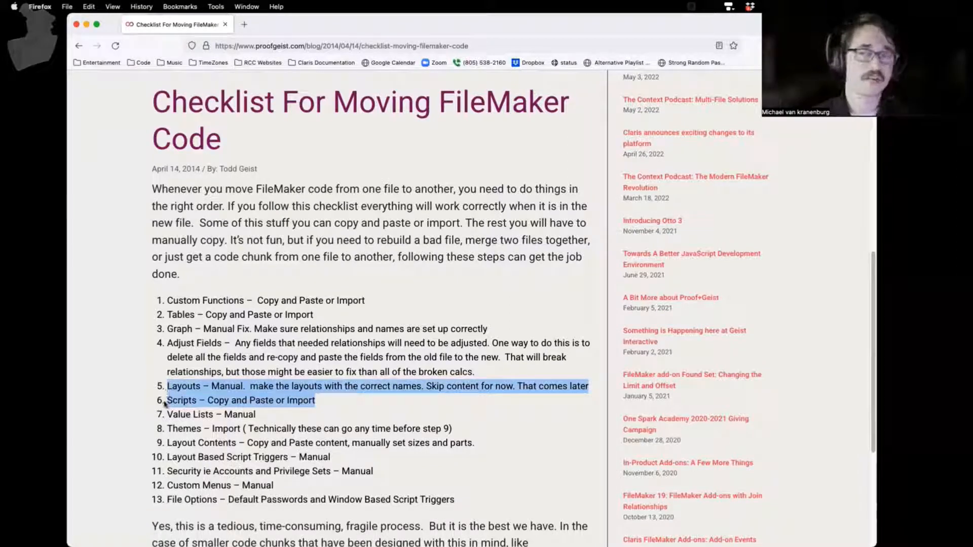
left_click(223, 406)
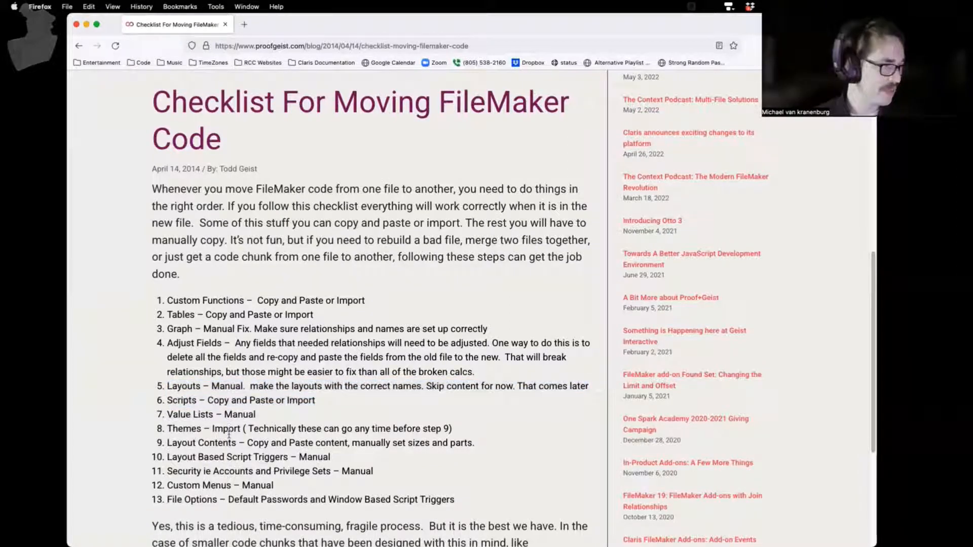
left_click_drag(168, 414, 459, 504)
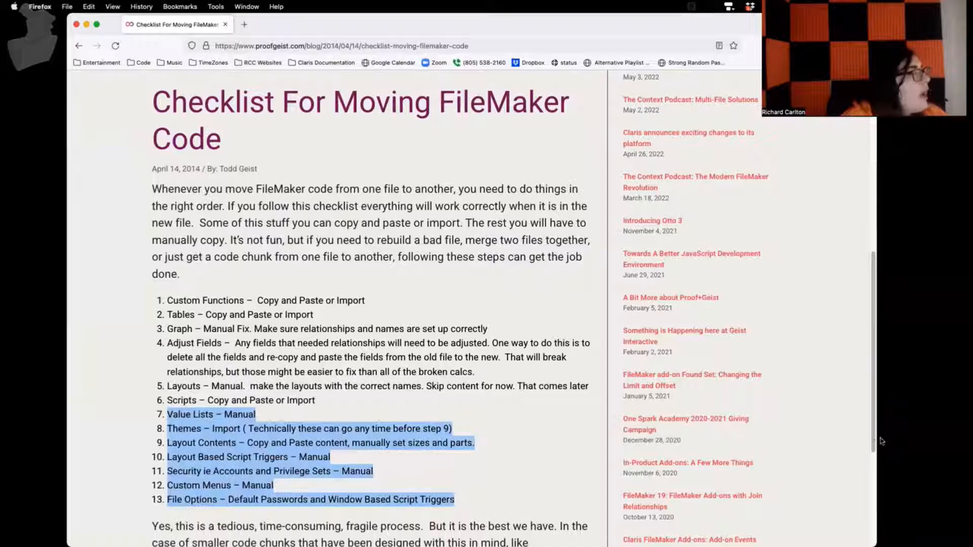
- Narrow the checklist's browser window and arrange it beside the FM_Starting_Point_20usb window in FileMaker Pro, keeping the whole checklist readable
left_click_drag(876, 439, 291, 394)
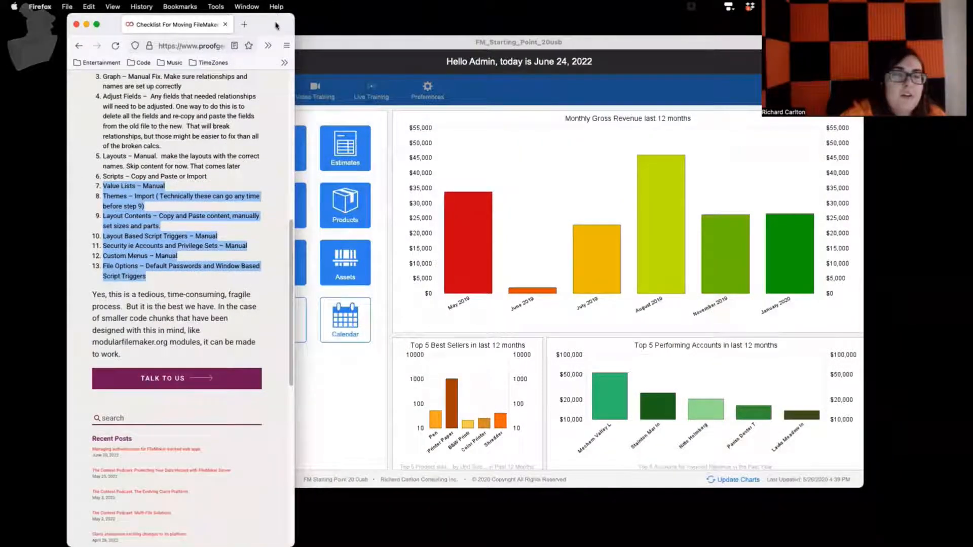
left_click_drag(276, 23, 181, 42)
scroll(83, 341, "up", 4)
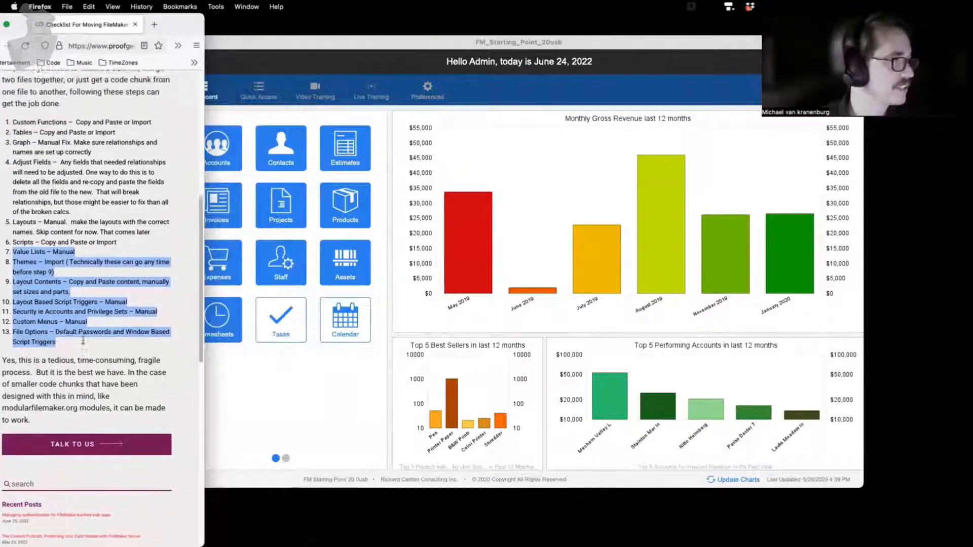
scroll(82, 341, "up", 5)
scroll(79, 337, "down", 5)
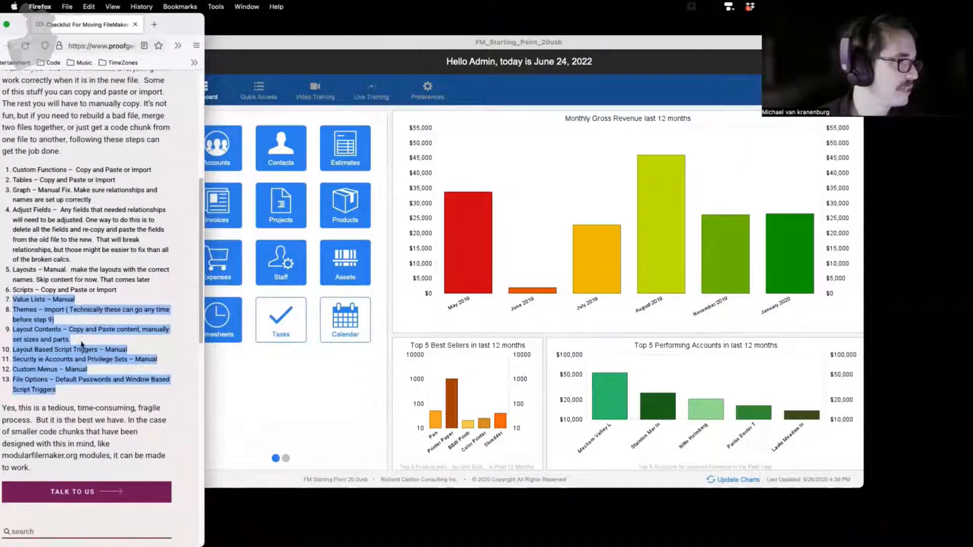
left_click(76, 335)
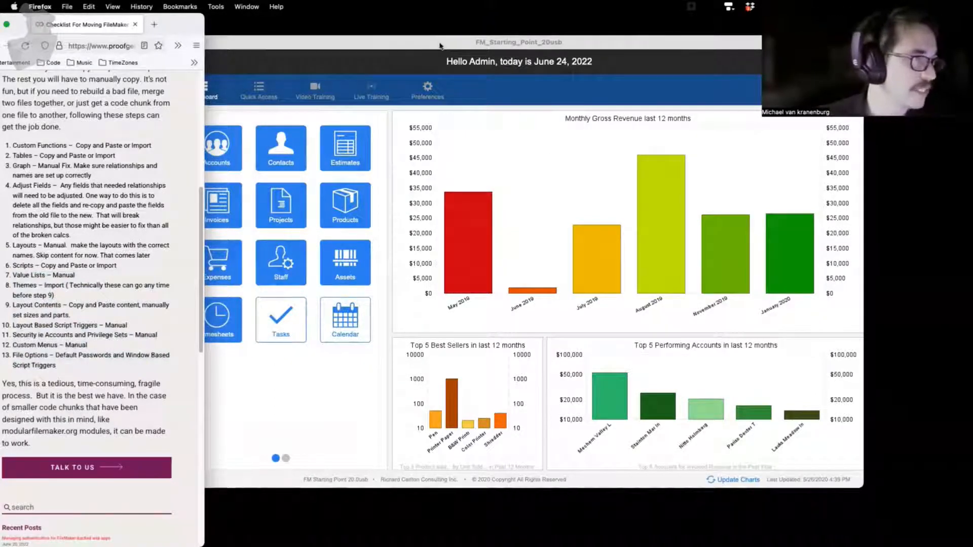
left_click_drag(443, 48, 431, 53)
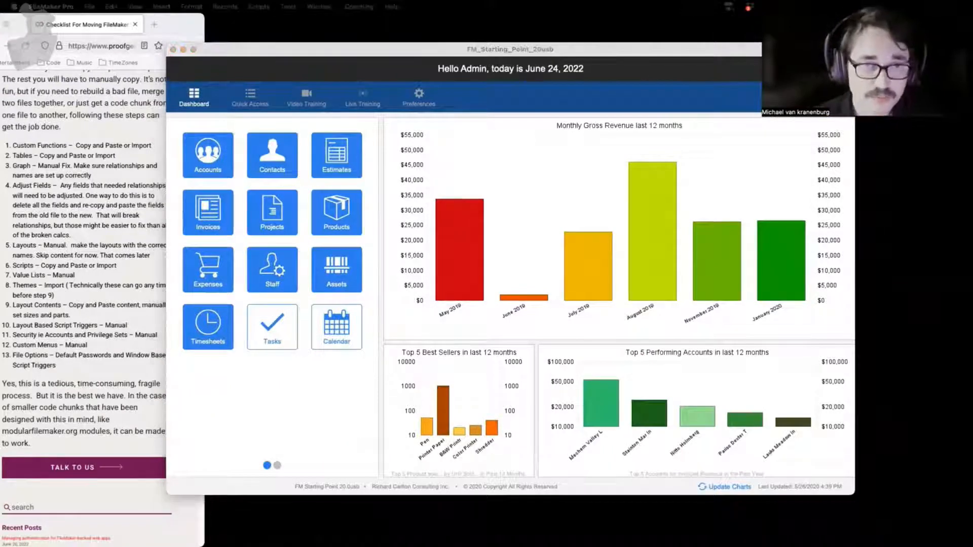
left_click(546, 52)
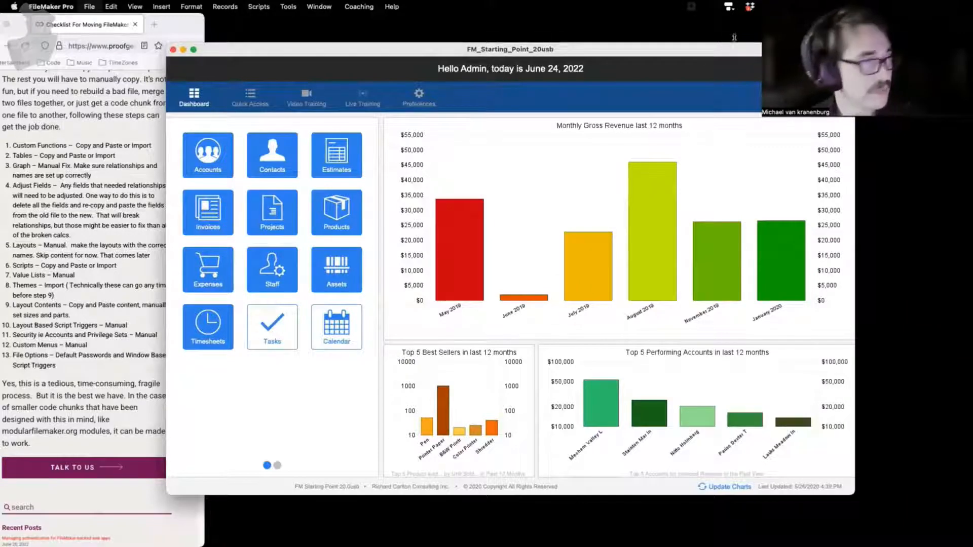
- Open database management for FM_Starting_Point_20usb and show its list of tables
key("shift+super+d")
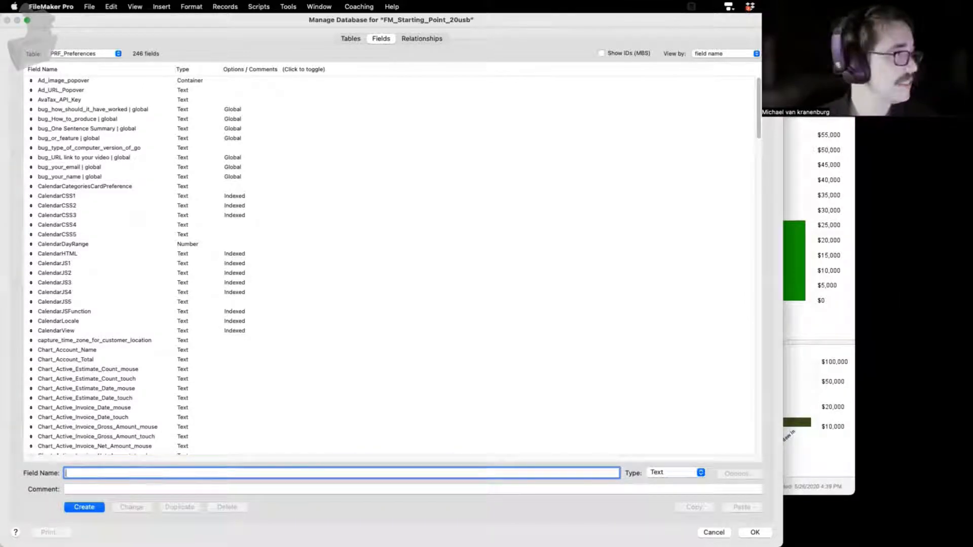
left_click(714, 532)
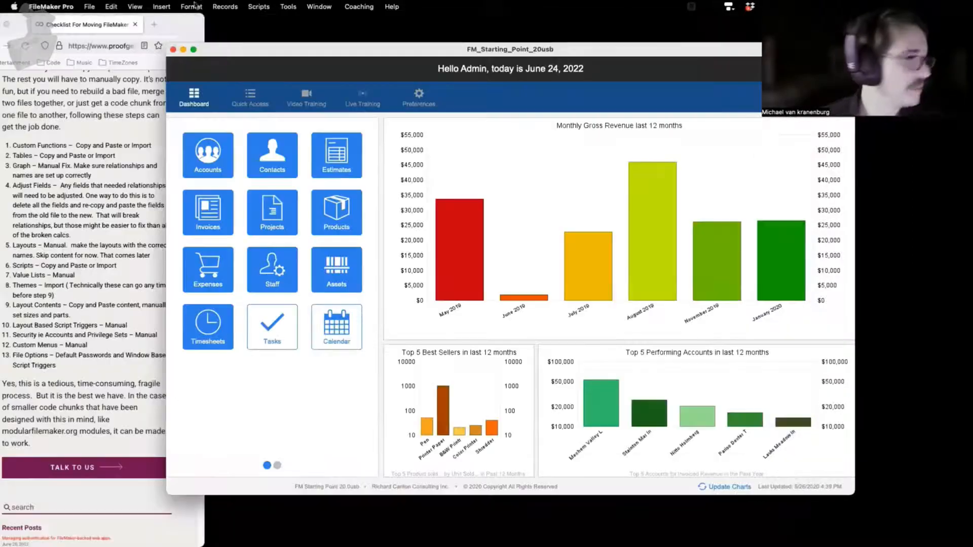
left_click(89, 7)
mouse_move(158, 105)
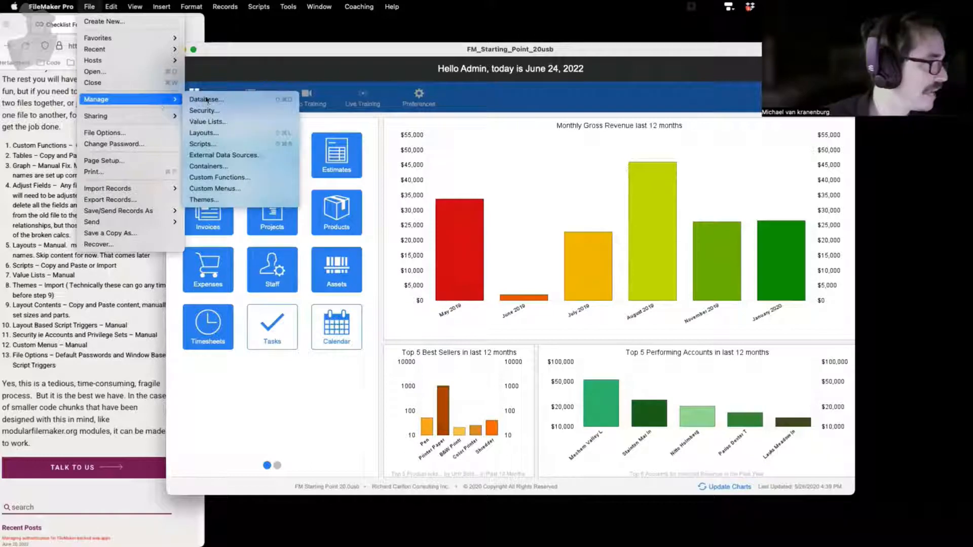
left_click(213, 102)
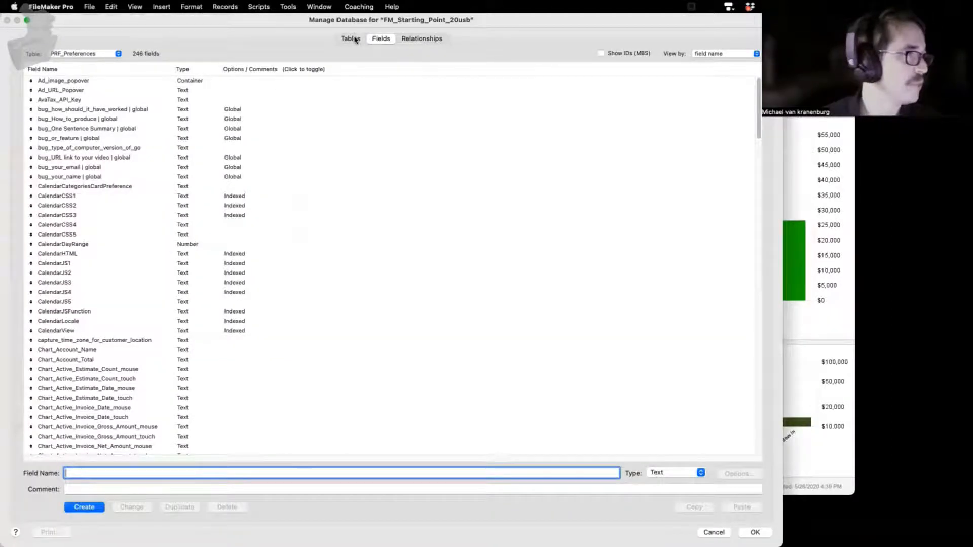
left_click(350, 39)
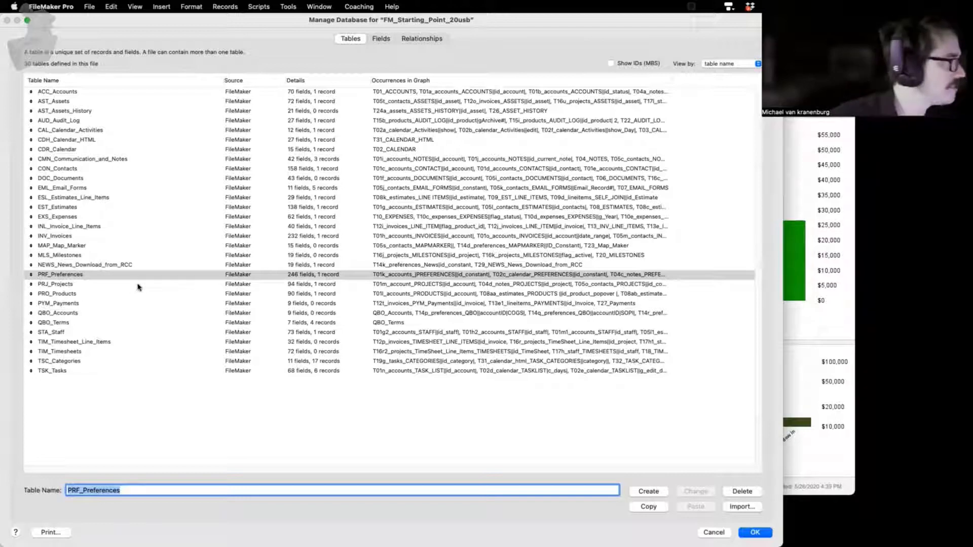
- Duplicate the ESL_Estimates_Line_Items and EST_Estimates tables by copying and pasting them, and move both copies to the end of the table list
left_click(84, 198)
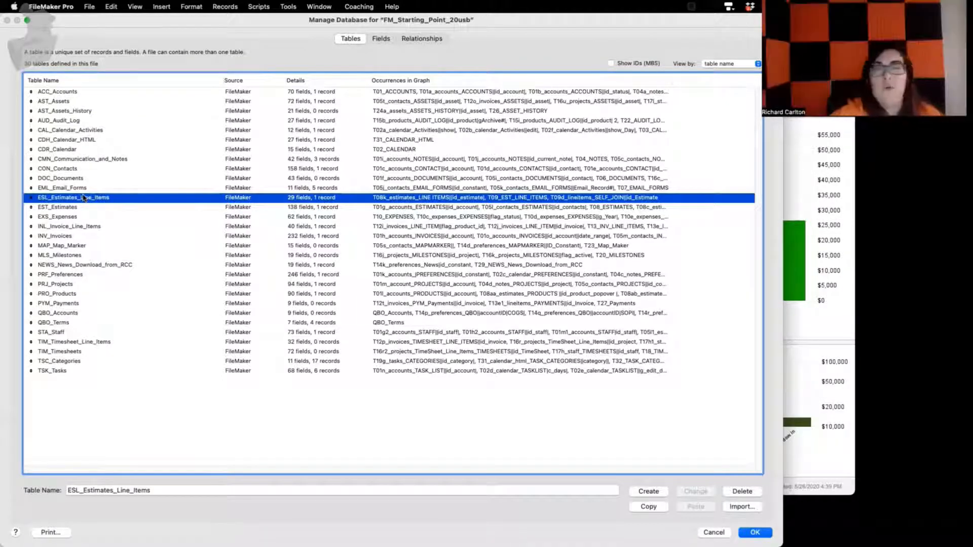
left_click(73, 208, "shift")
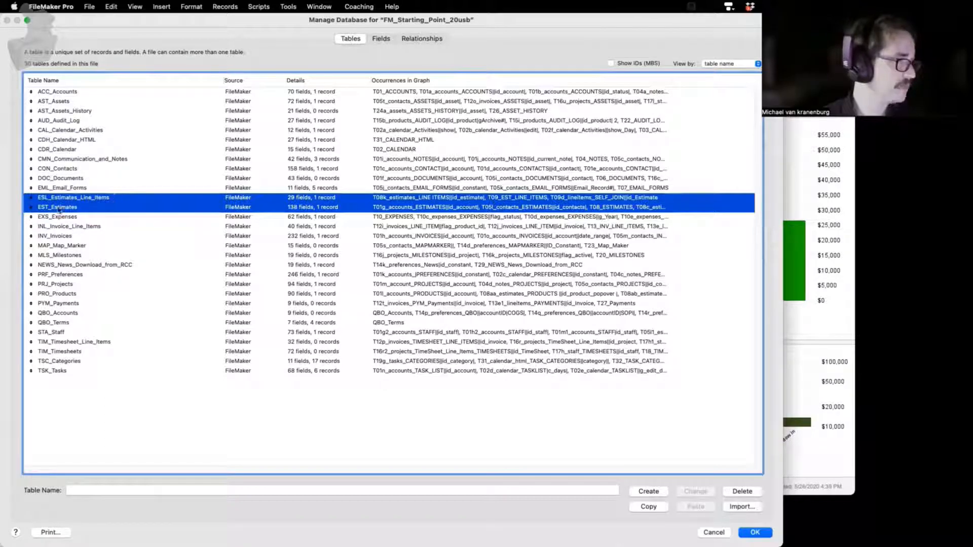
left_click(649, 506)
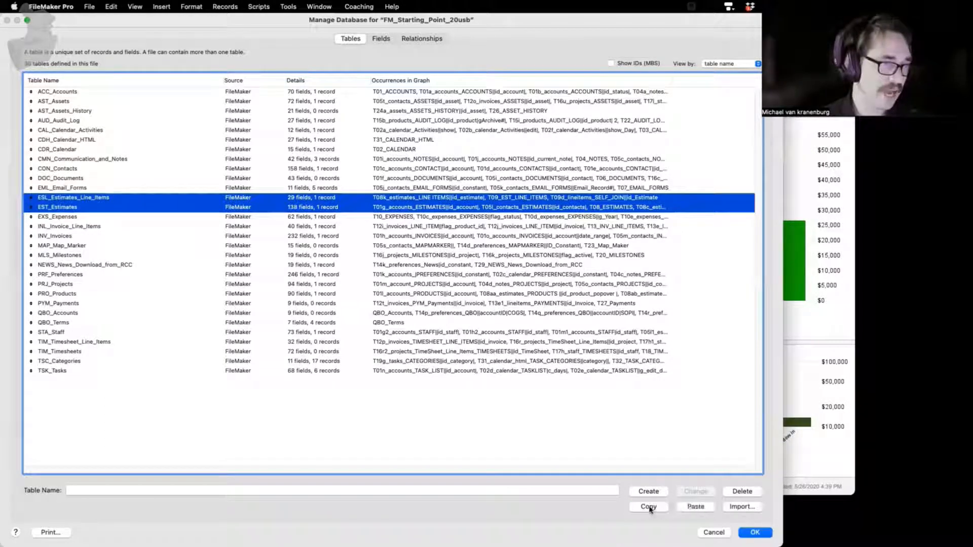
left_click(696, 507)
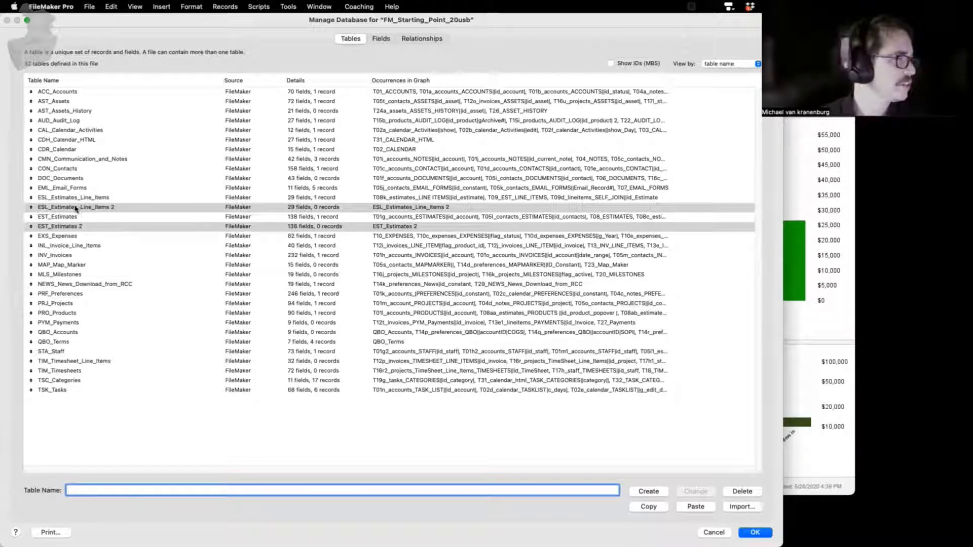
left_click_drag(40, 208, 45, 410)
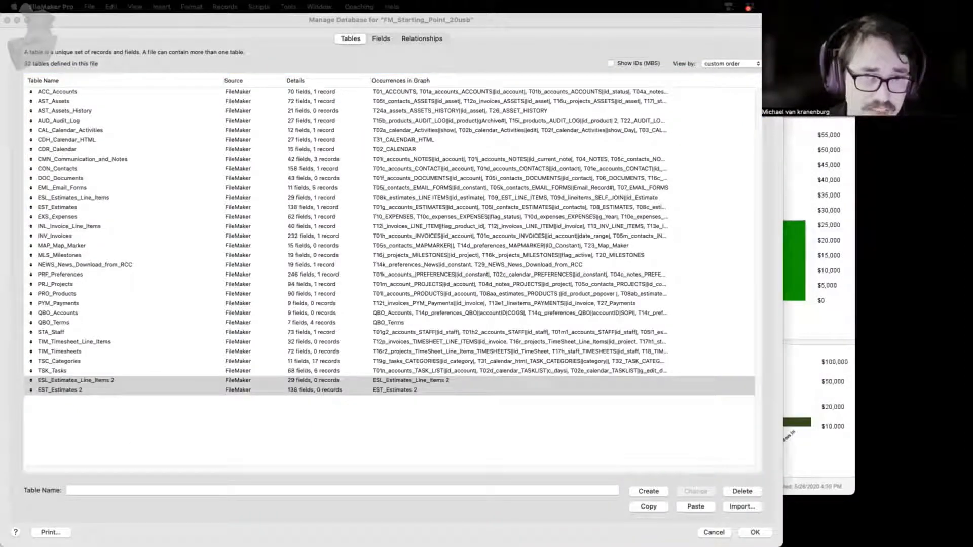
- Rename the EST_Estimates 2 table as PO_Purchase_Orders
left_click(62, 390)
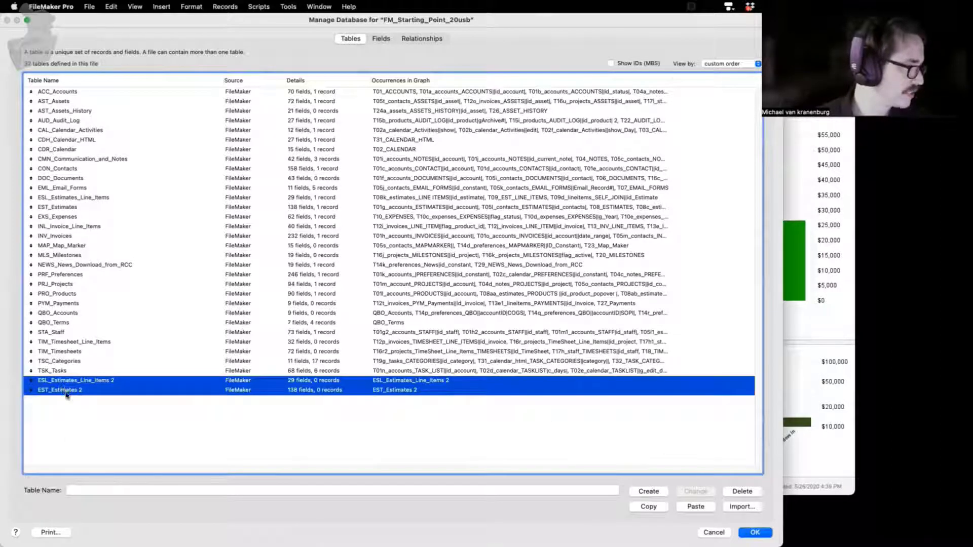
left_click(64, 392, "super")
left_click(64, 392)
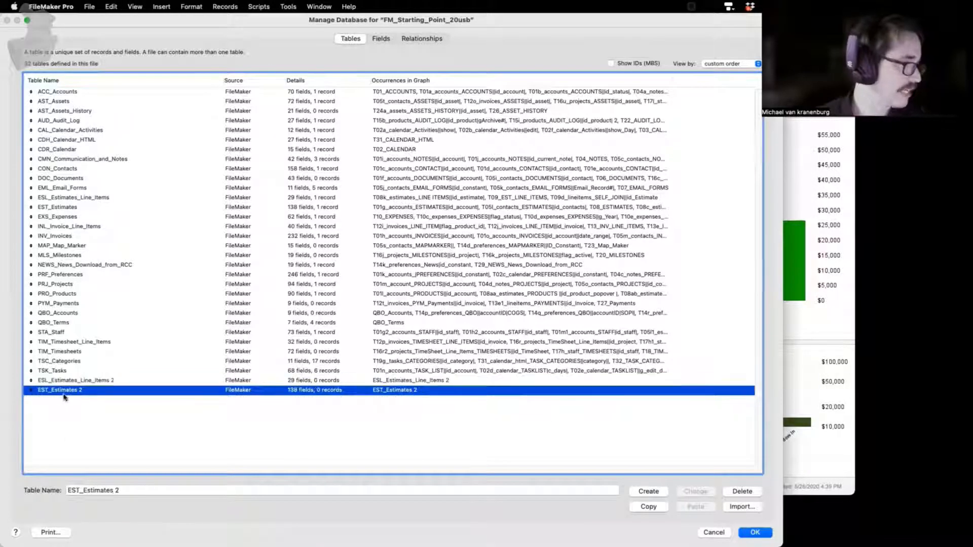
left_click(126, 489)
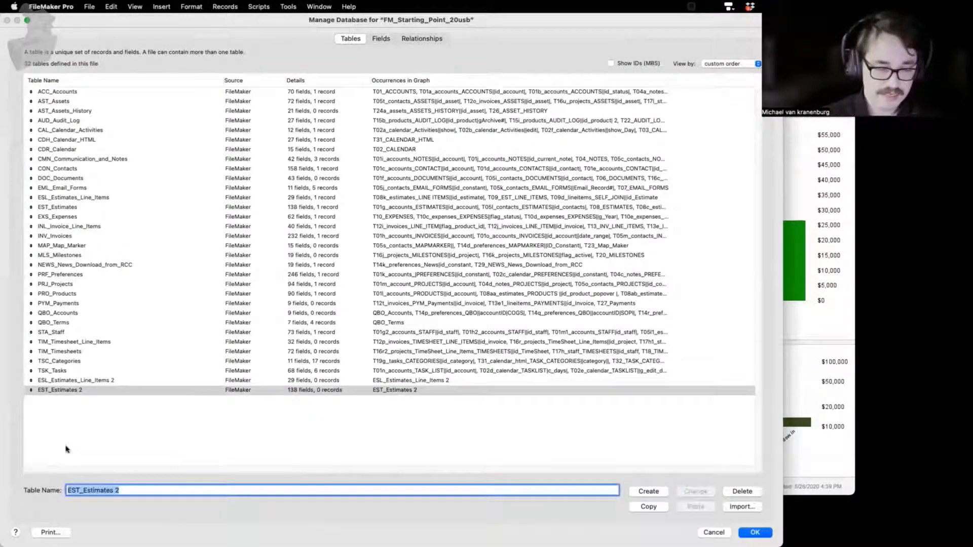
key("BackSpace")
type("PO_")
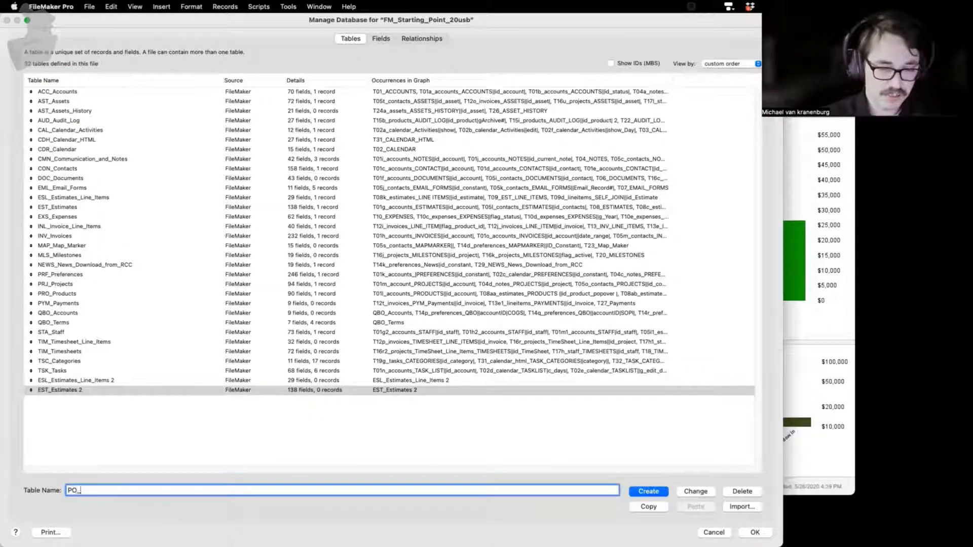
type("Purchase3_")
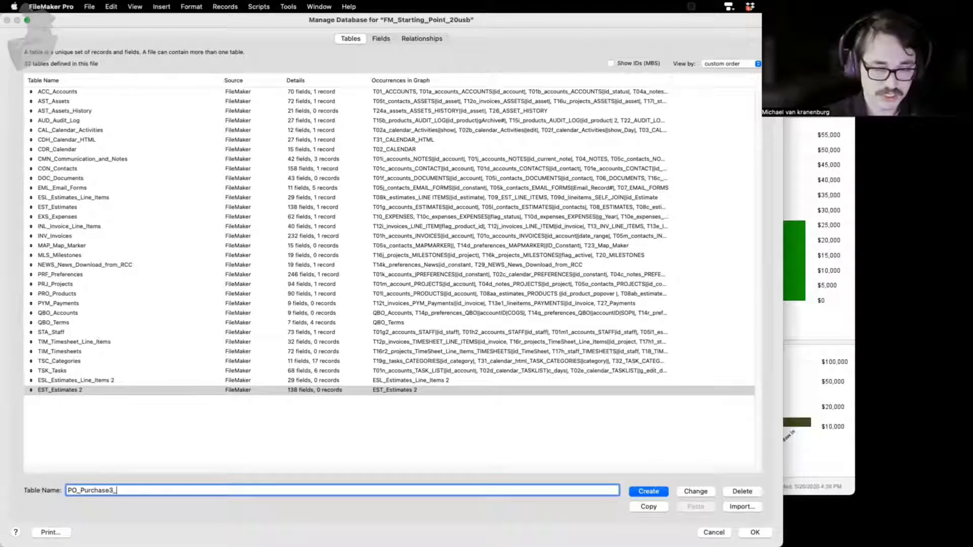
type("Order")
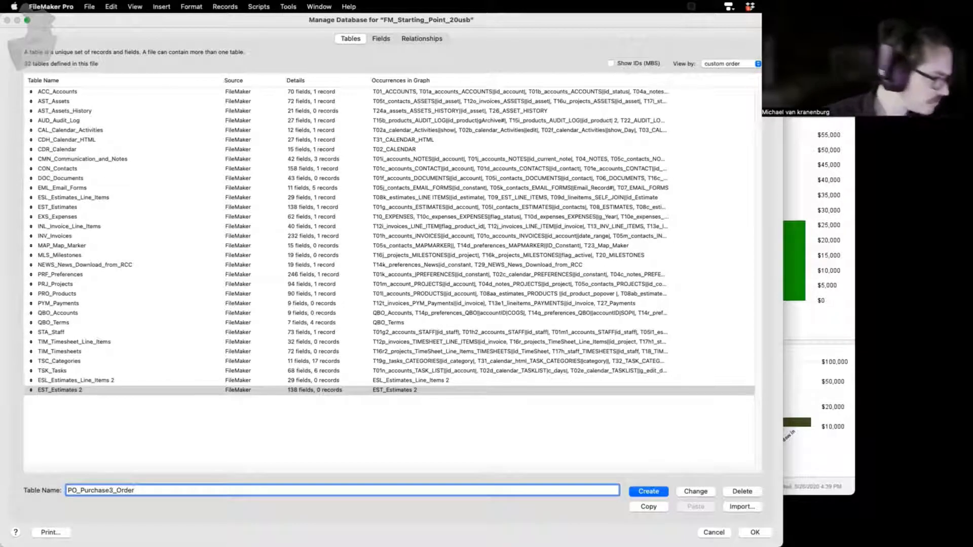
key("BackSpace")
key("BackSpace")
key("BackSpace")
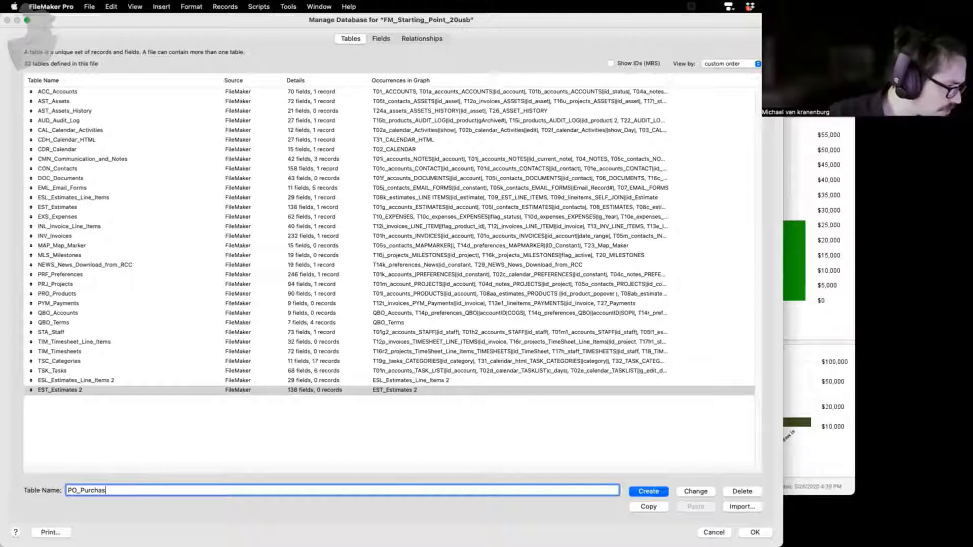
type("e_Orders")
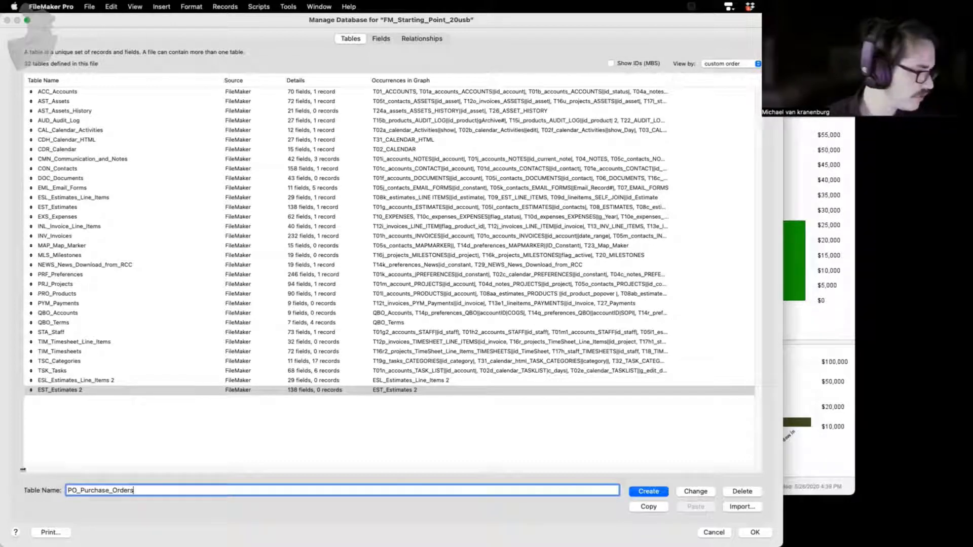
double_click(71, 491)
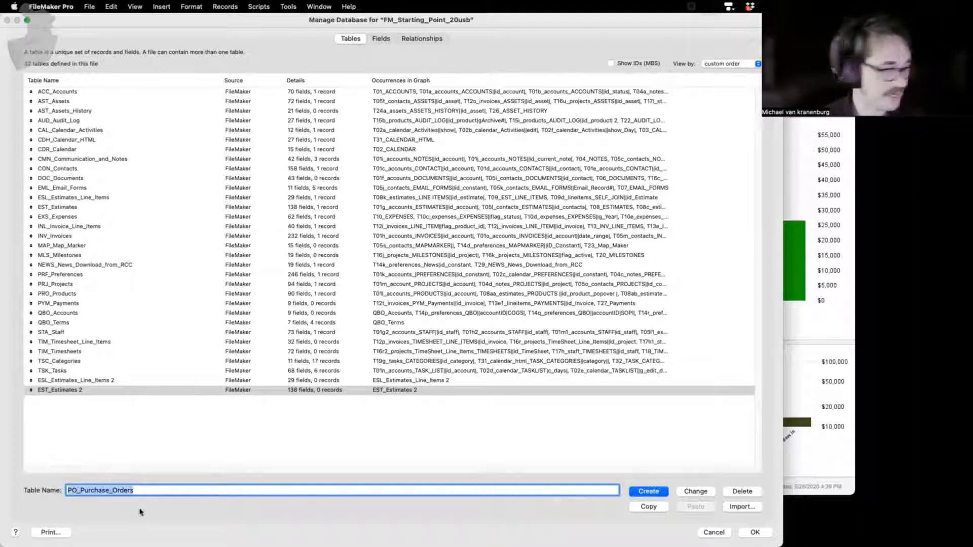
key("Right")
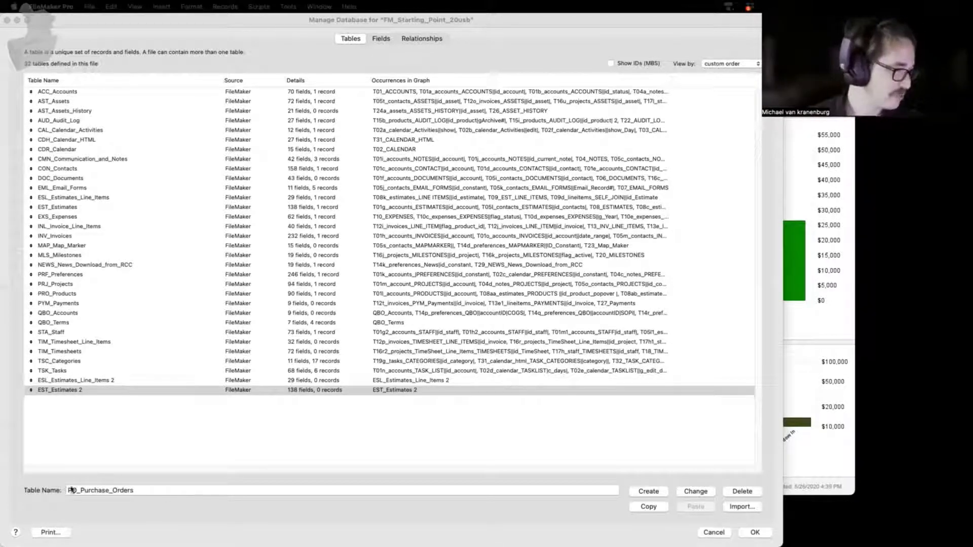
left_click(696, 493)
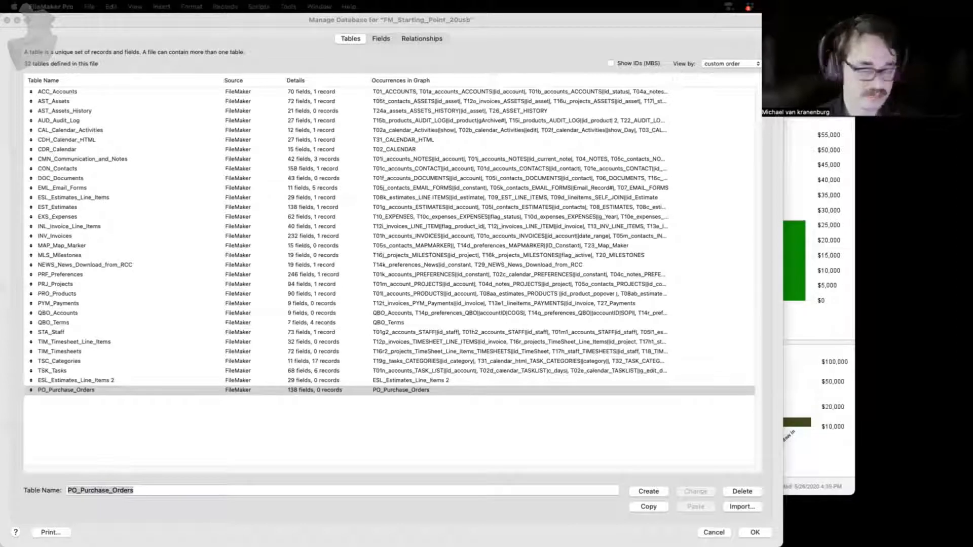
- Rename the ESL_Estimates_Line_Items 2 table as POL_Purchase_Order_Line_Items
left_click(77, 387)
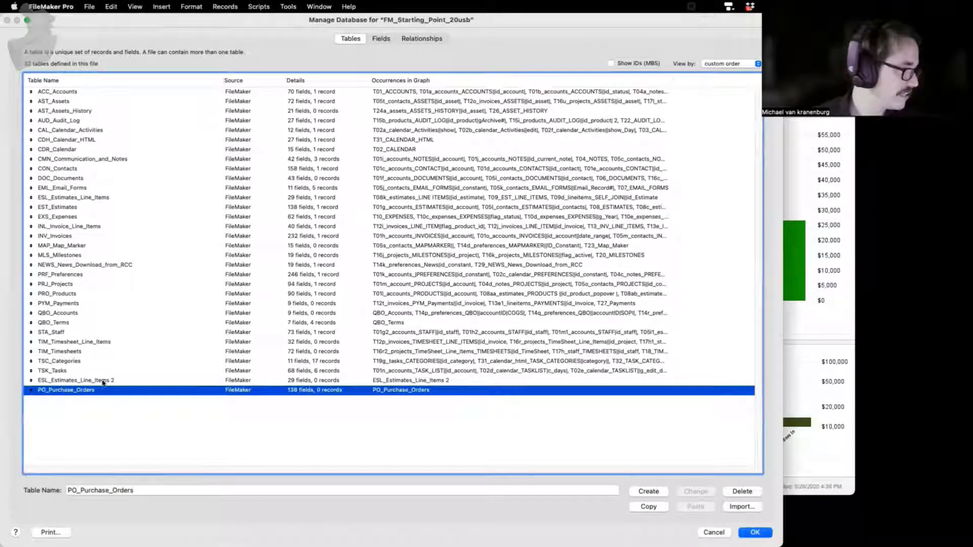
left_click(104, 381)
left_click_drag(154, 496, 14, 490)
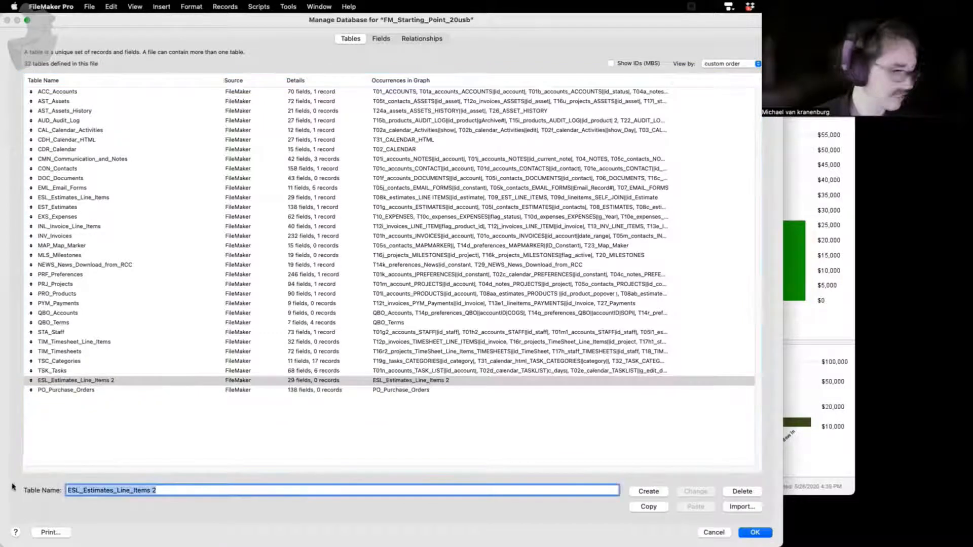
type("POL_Purchase_Order_Line_Items")
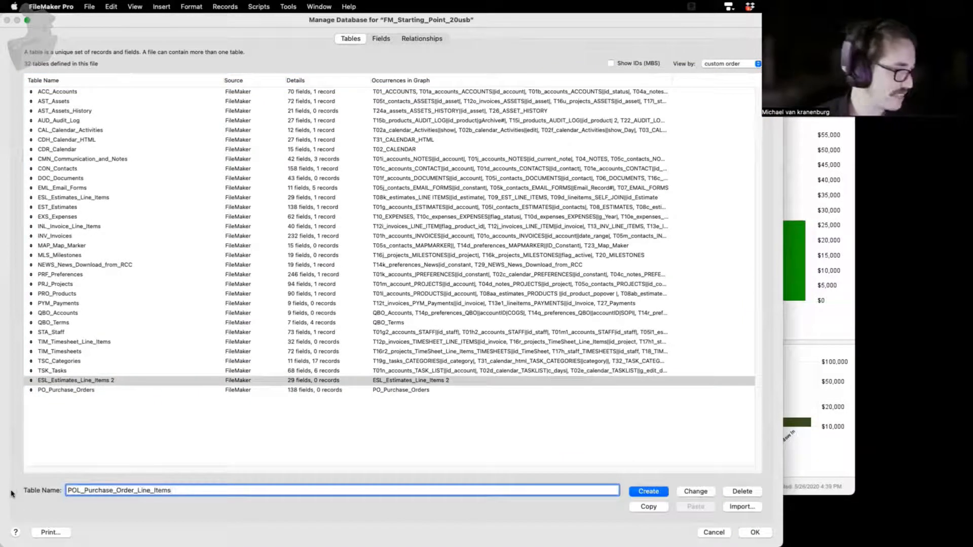
left_click(700, 492)
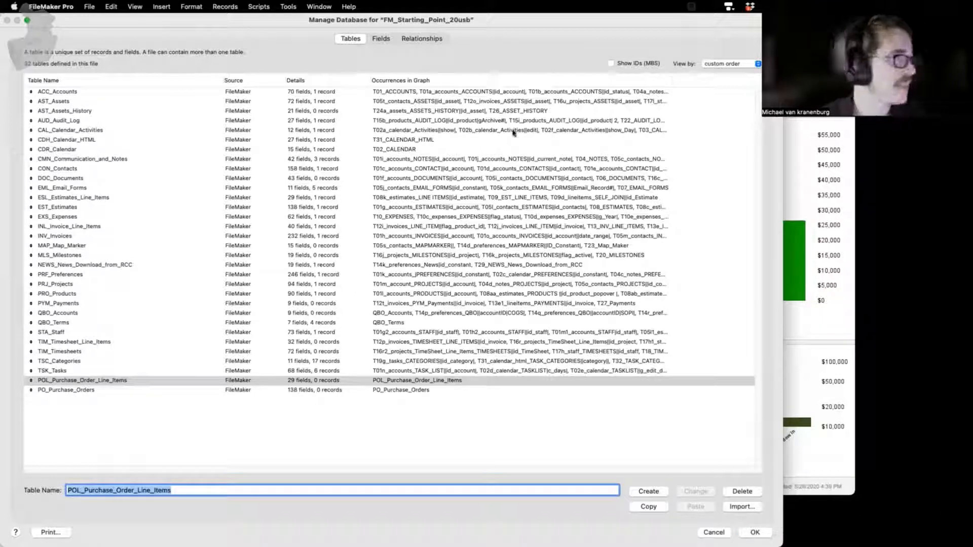
- Show the fields of the PO_Purchase_Orders table and rename the estimate month sort calculation as calc_sort_purchase_order_month, copying the purchase_order part
left_click(289, 391)
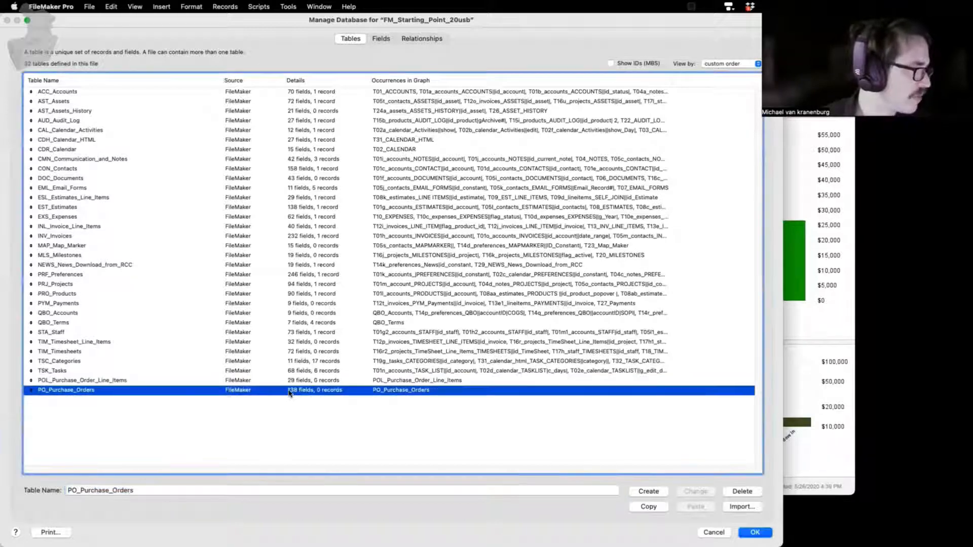
left_click(382, 38)
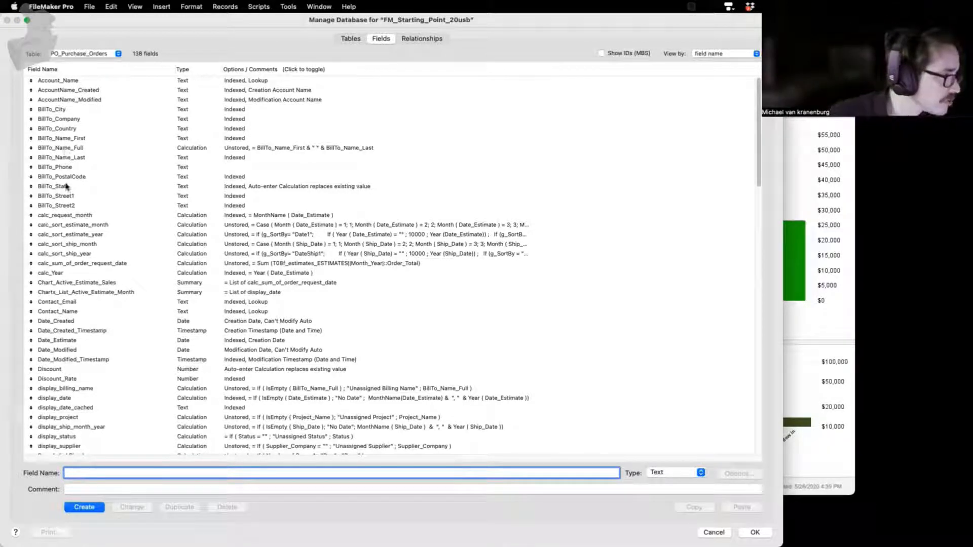
left_click(77, 226)
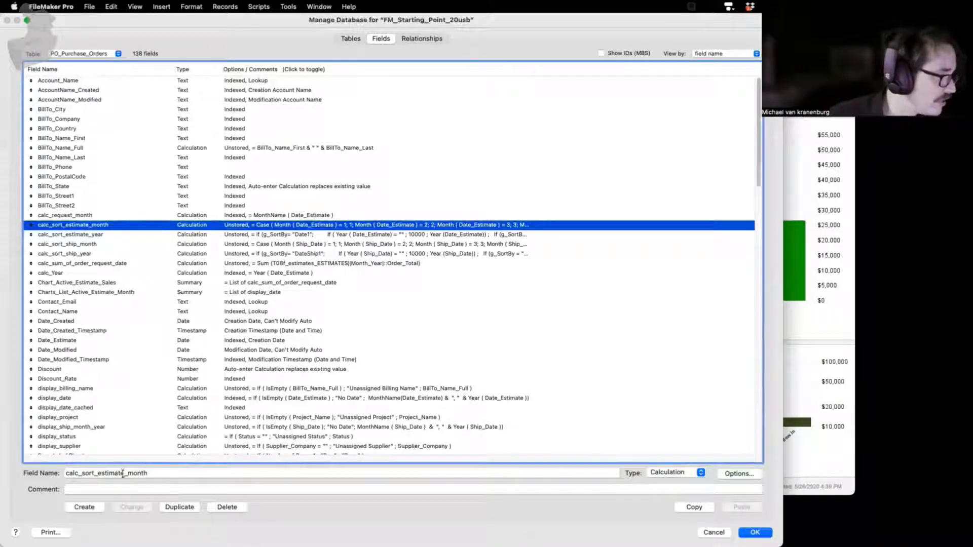
left_click_drag(123, 474, 95, 472)
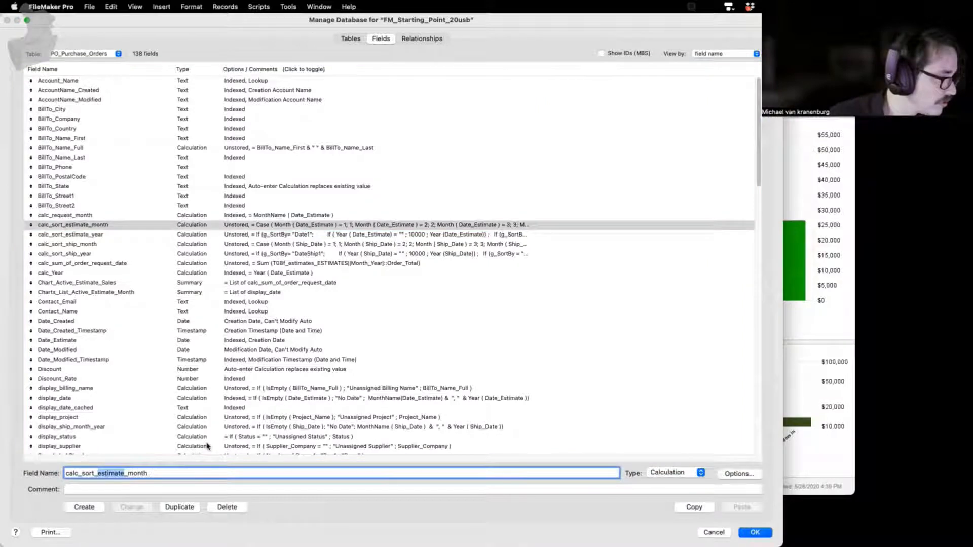
type("purchase")
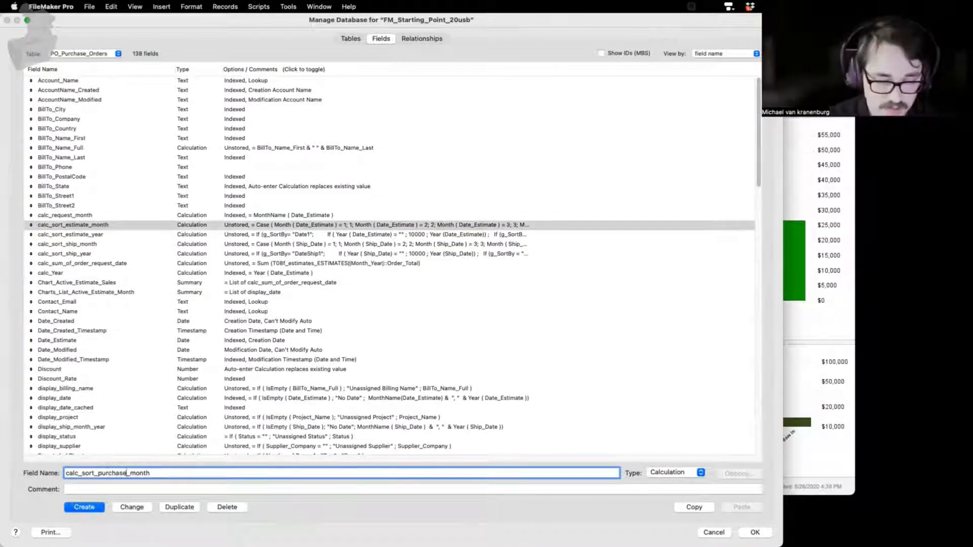
type("_order")
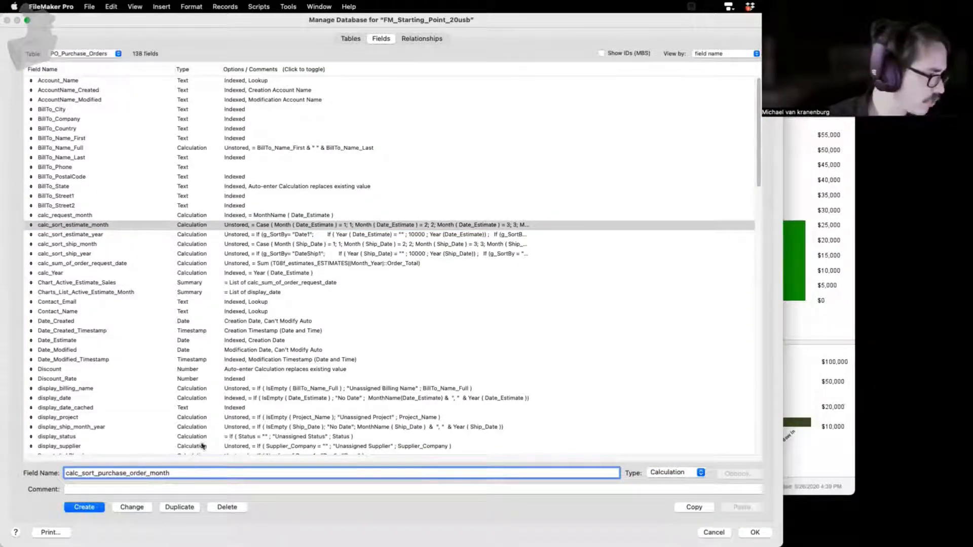
left_click(98, 473, "shift")
key("super+c")
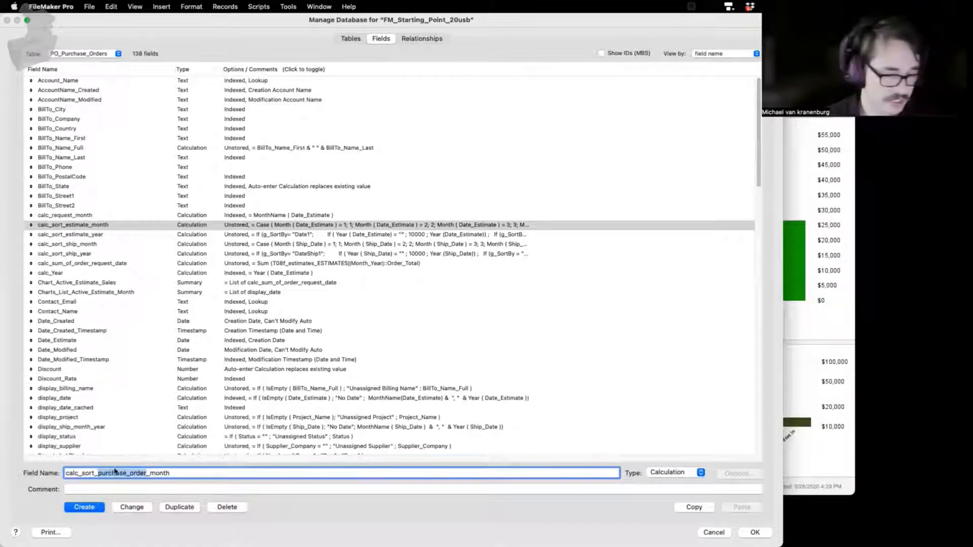
left_click(131, 507)
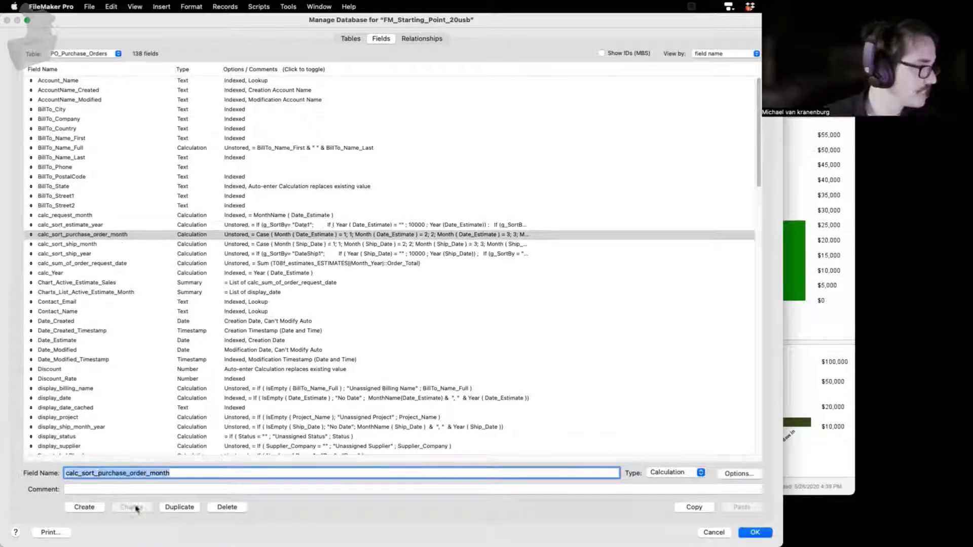
- Rename the estimate year sort calculation as calc_sort_purchase_order_year, pasting the copied purchase_order text over the word estimate
left_click(82, 225)
double_click(99, 474)
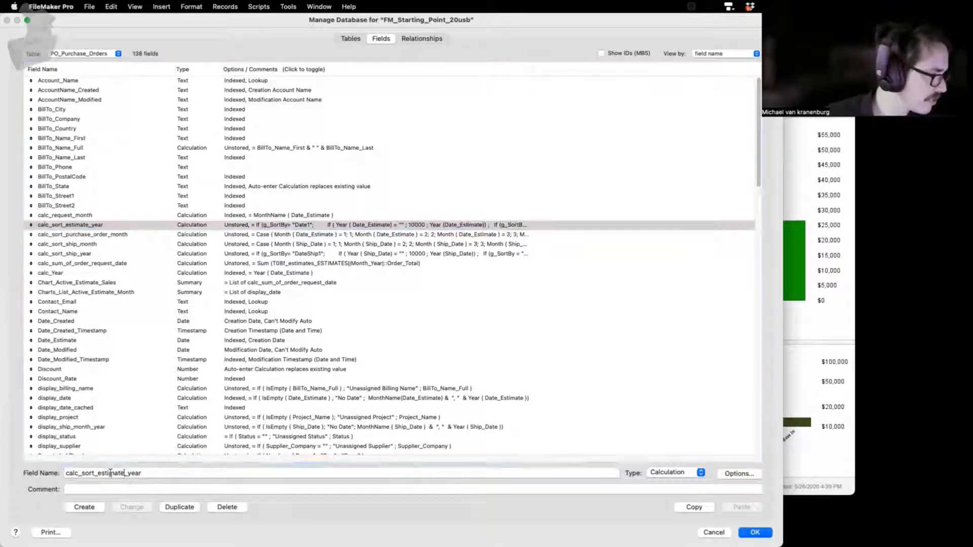
key("super+v")
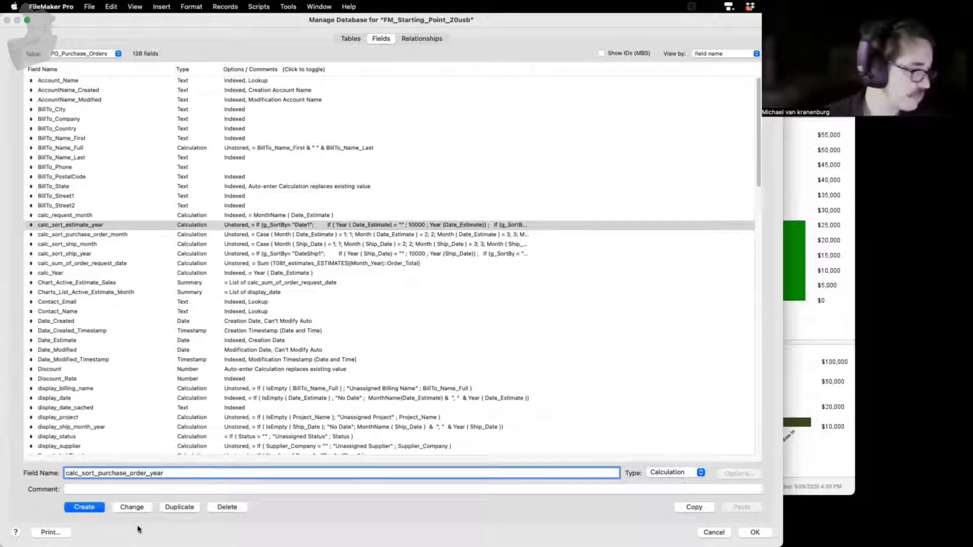
left_click(132, 507)
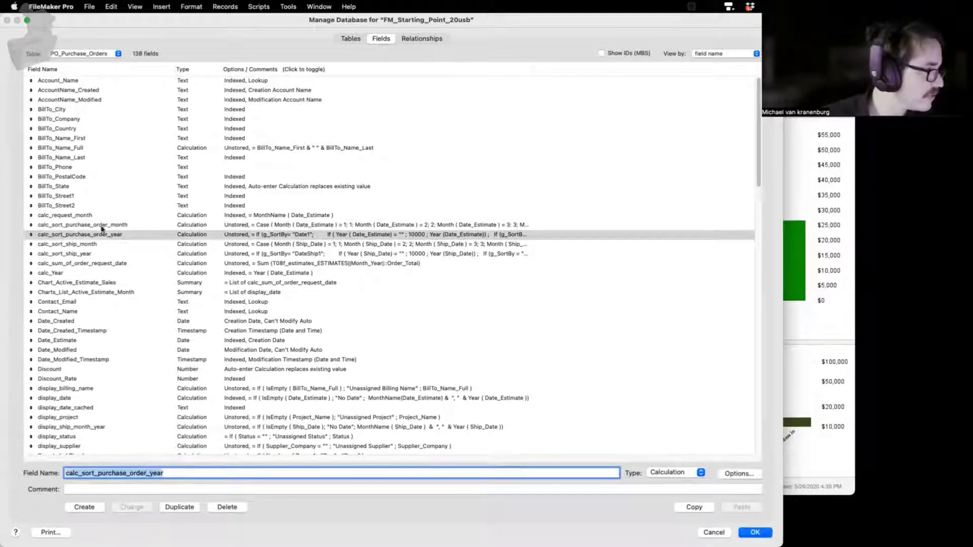
- Rename the two estimate chart summary fields as Chart_Active_purchase_order_Sales and Charts_List_Active_purchase_order_Month
left_click(81, 282)
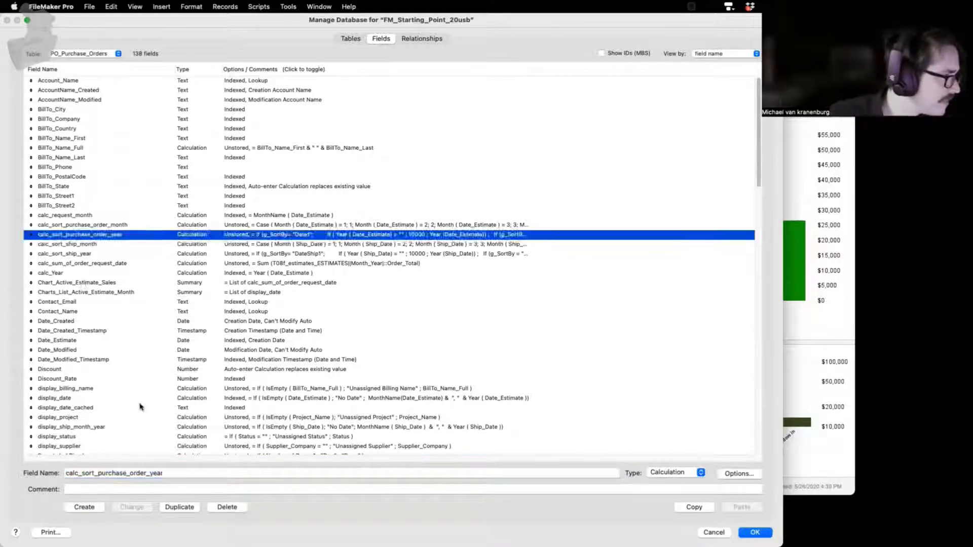
double_click(124, 473)
key("super+v")
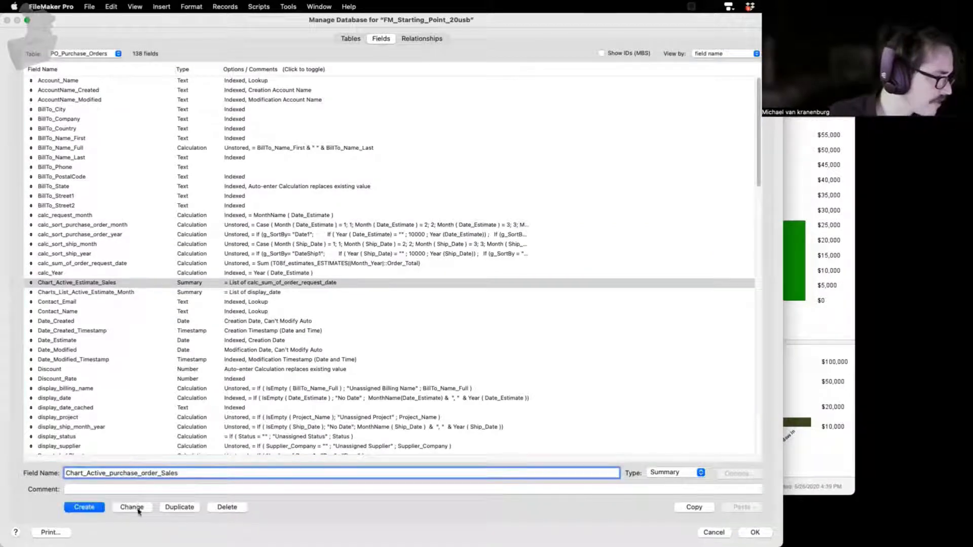
left_click(138, 511)
left_click(97, 294)
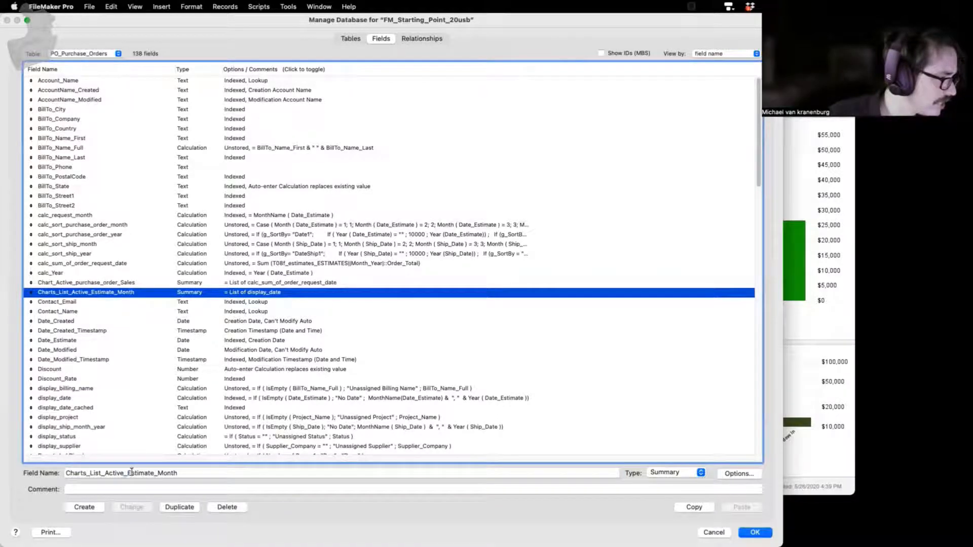
double_click(152, 473)
key("super+v")
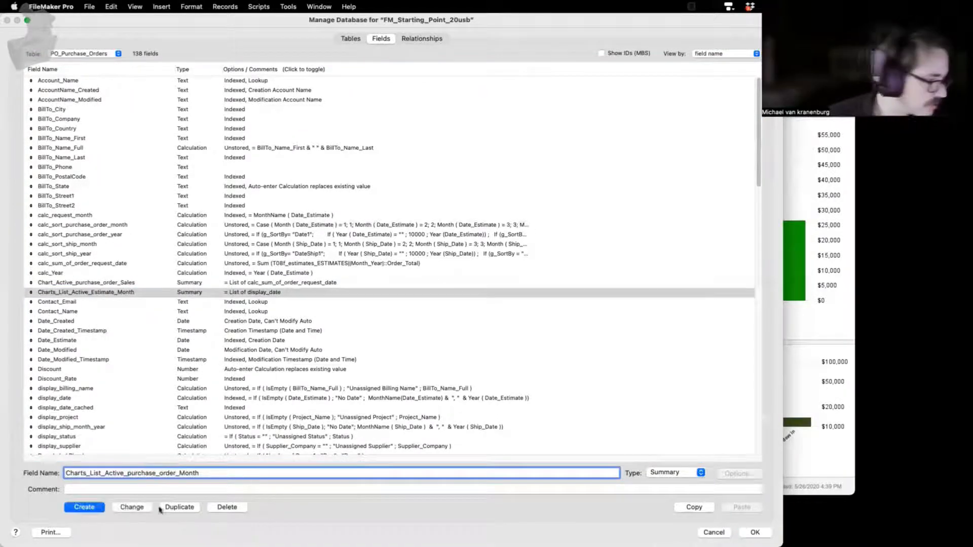
left_click(131, 507)
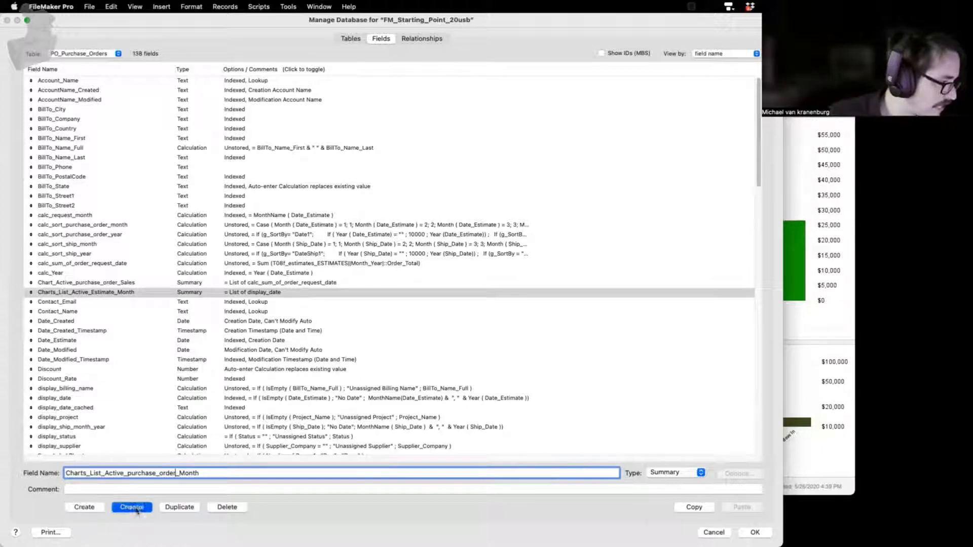
- Rename the Estimate_Bar_code container field as purchase_order_Bar_code
scroll(83, 337, "down", 5)
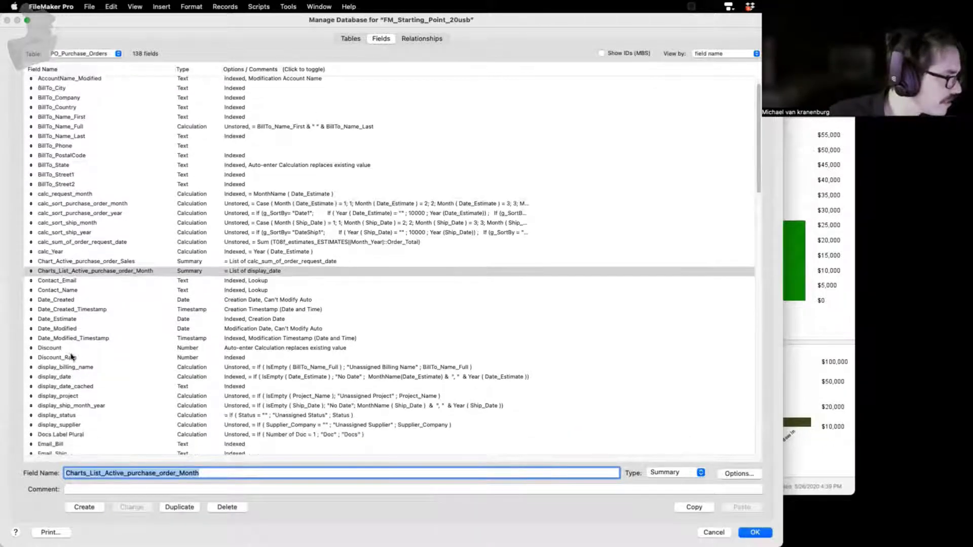
scroll(89, 383, "down", 5)
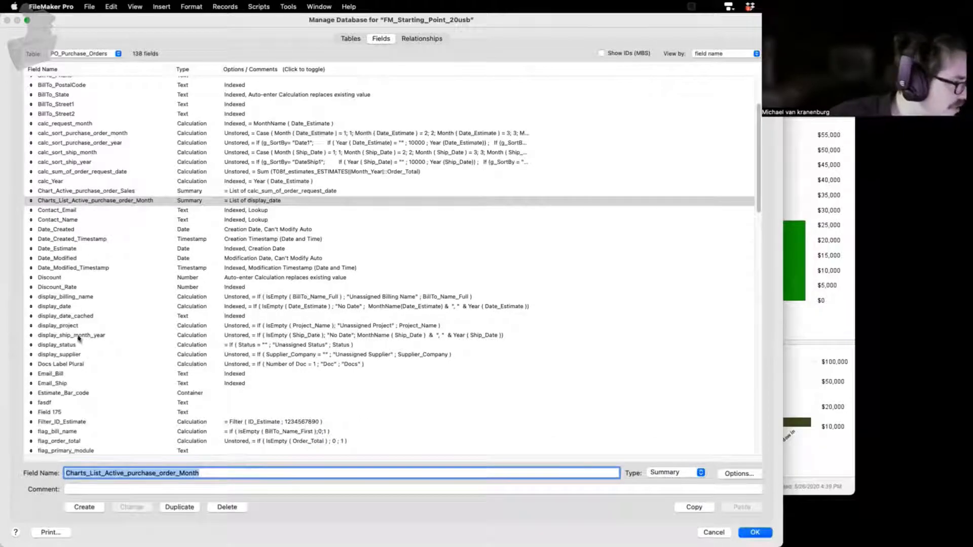
left_click(52, 395)
left_click_drag(96, 472, 65, 472)
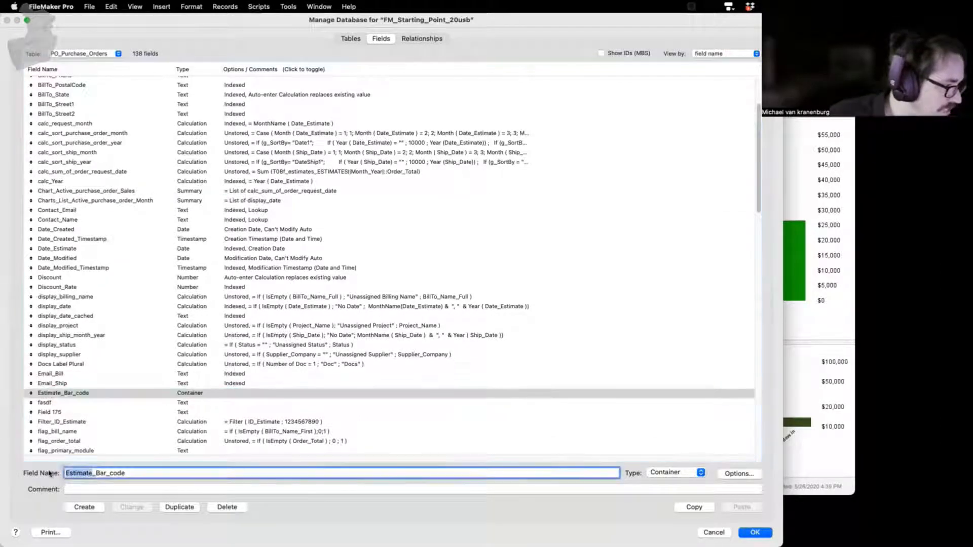
type("purchase_order_")
left_click(132, 507)
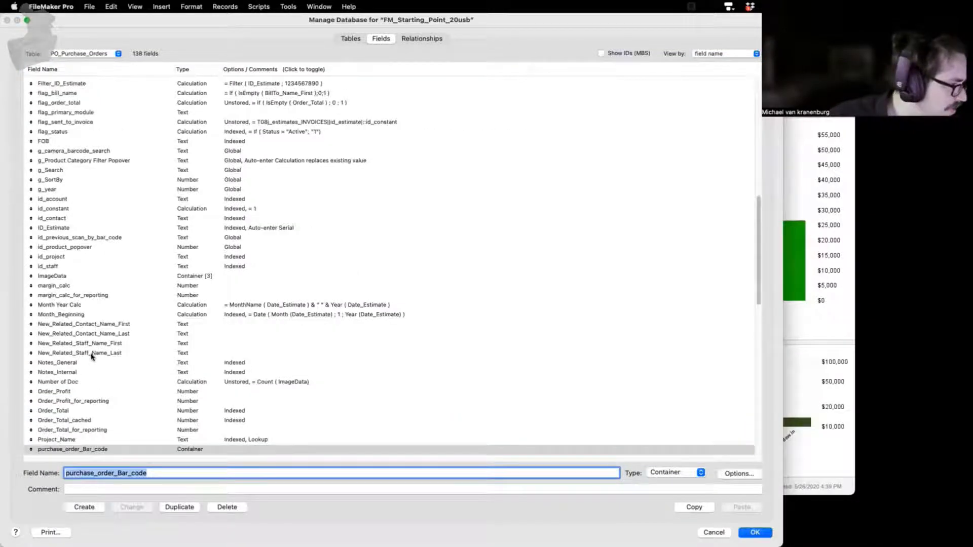
- Look through the remaining fields of the PO_Purchase_Orders table for names that still refer to estimates
scroll(86, 367, "down", 3)
scroll(85, 376, "down", 2)
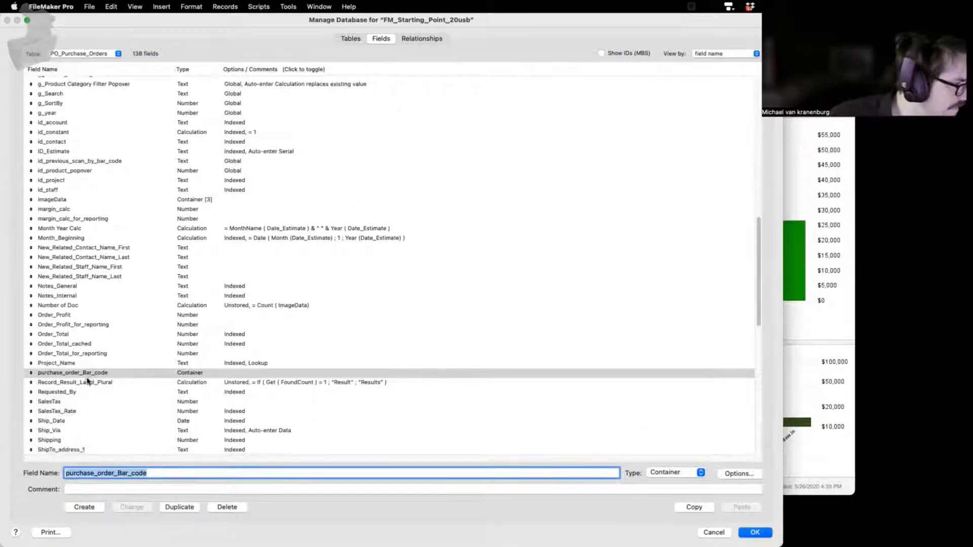
scroll(86, 380, "down", 6)
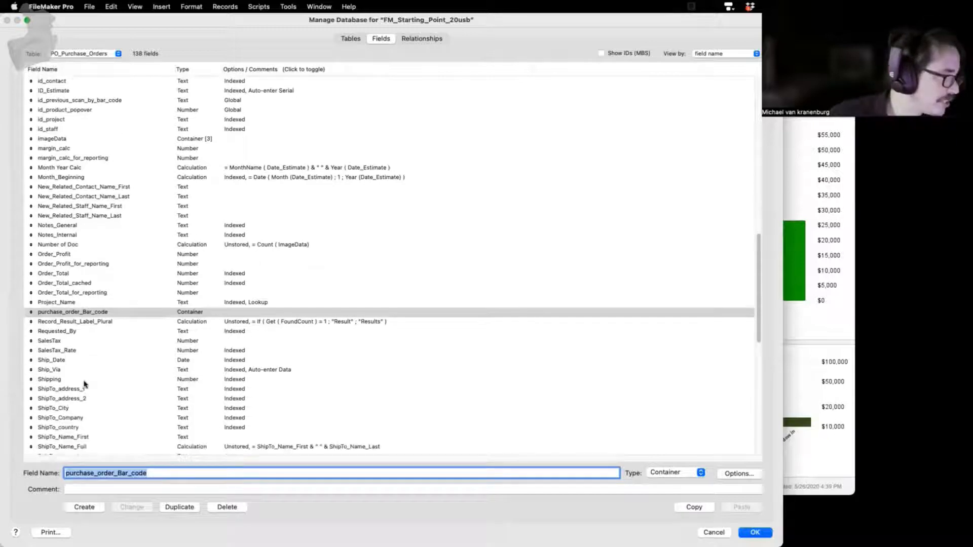
scroll(85, 383, "down", 1)
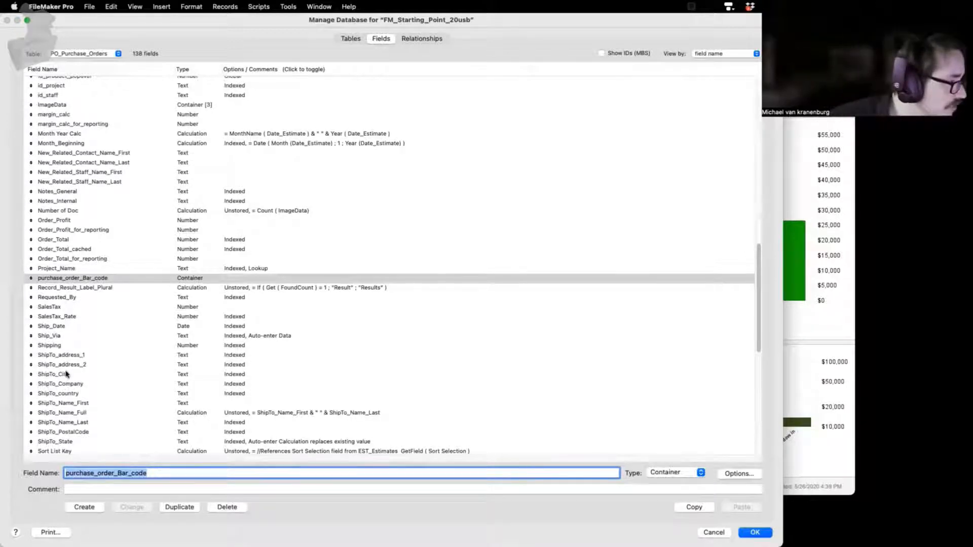
scroll(66, 396, "down", 1)
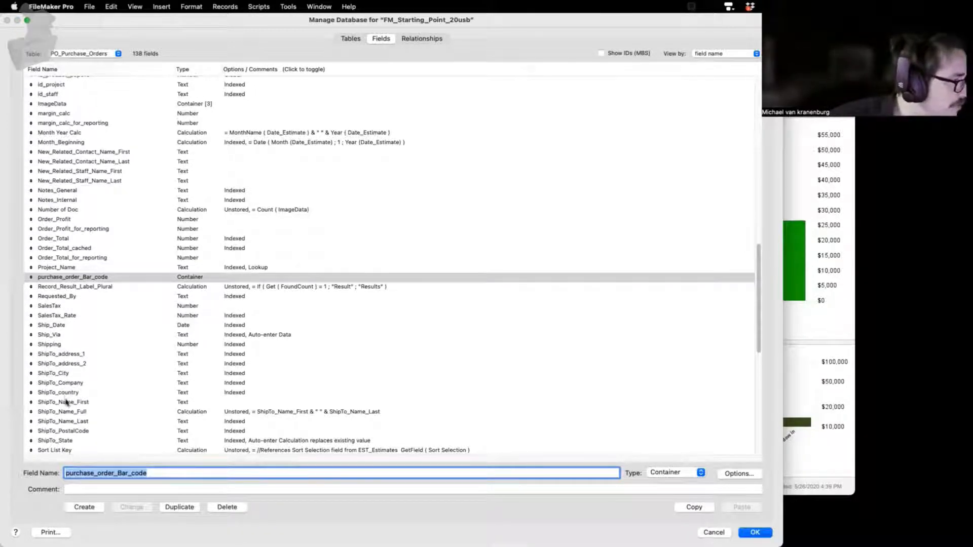
scroll(67, 404, "down", 1)
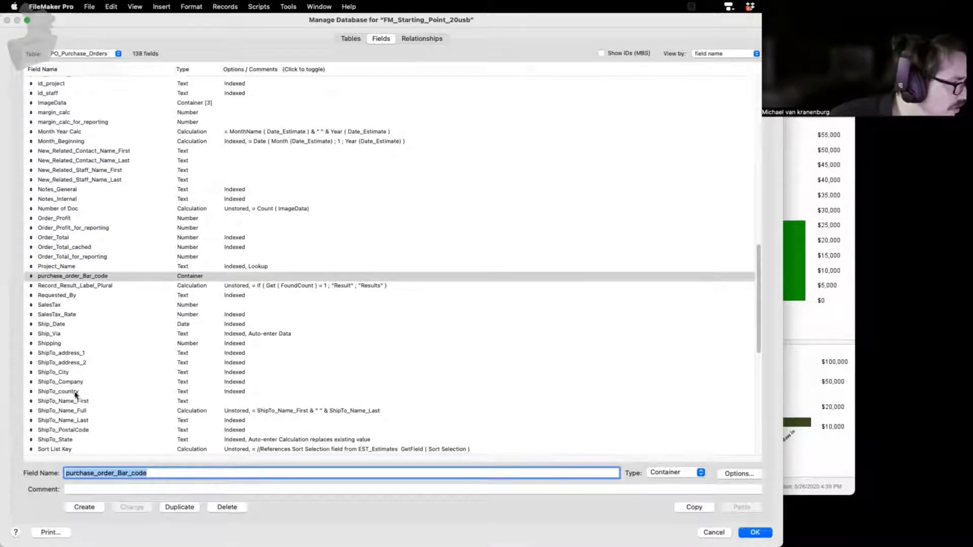
scroll(76, 400, "down", 5)
scroll(81, 406, "down", 5)
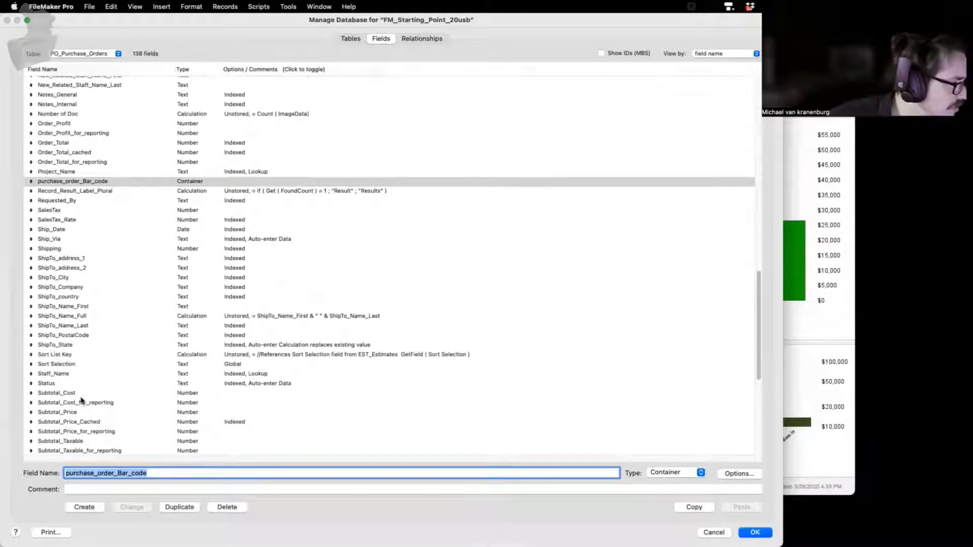
scroll(111, 406, "down", 10)
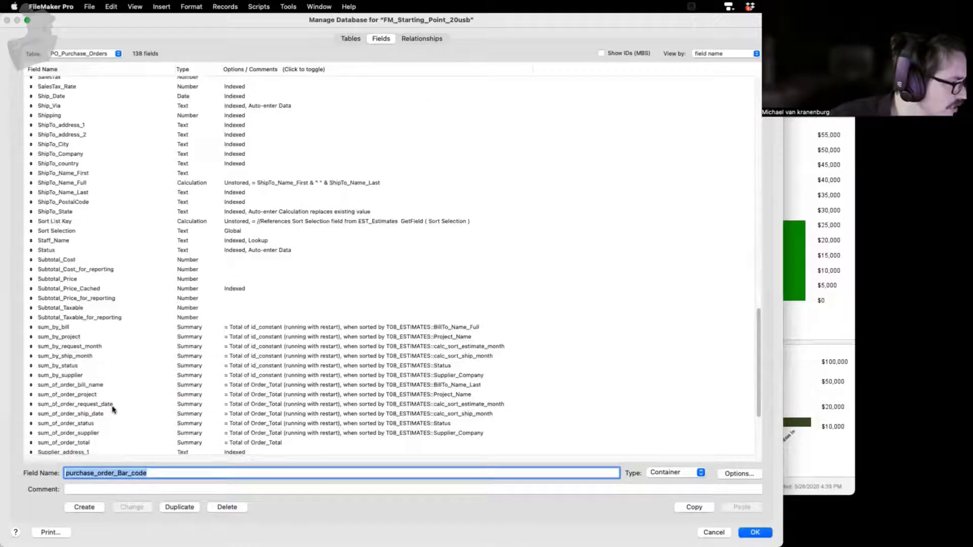
scroll(104, 401, "down", 5)
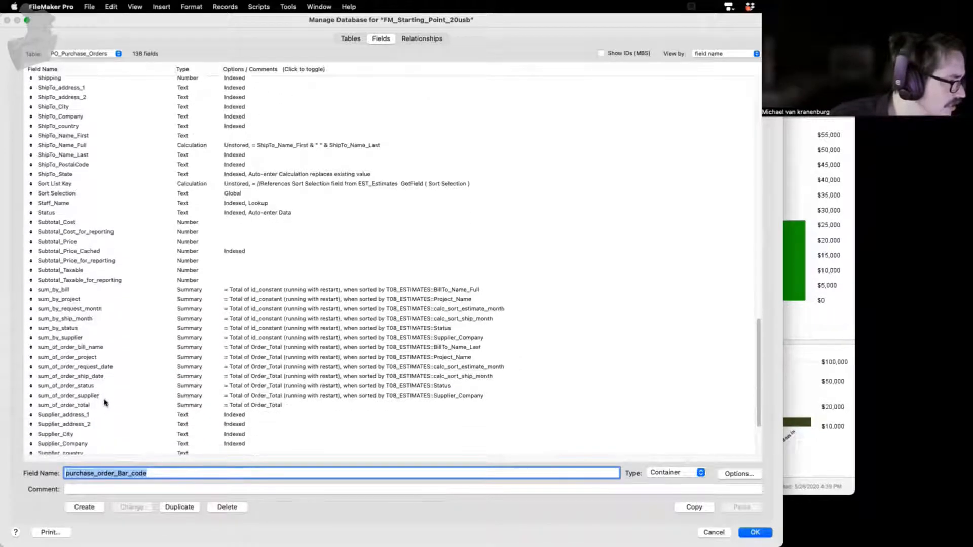
scroll(112, 360, "down", 6)
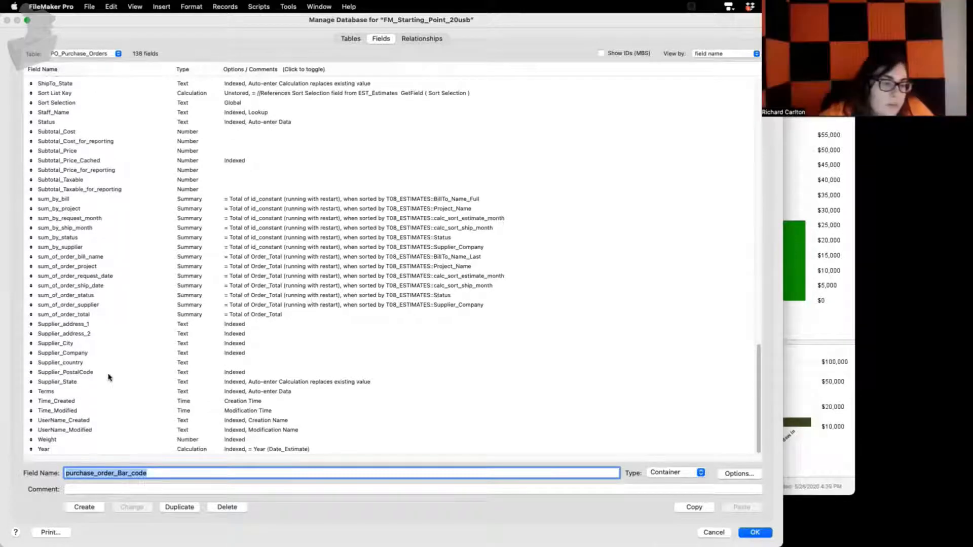
scroll(97, 385, "up", 20)
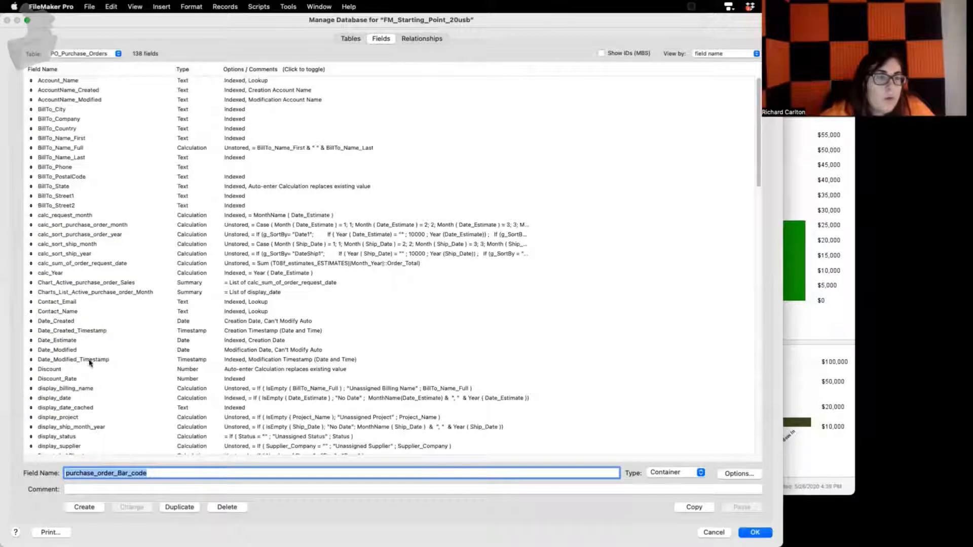
- Rename the ID_Estimate serial field as ID_purchase_order
left_click(63, 150)
key("i")
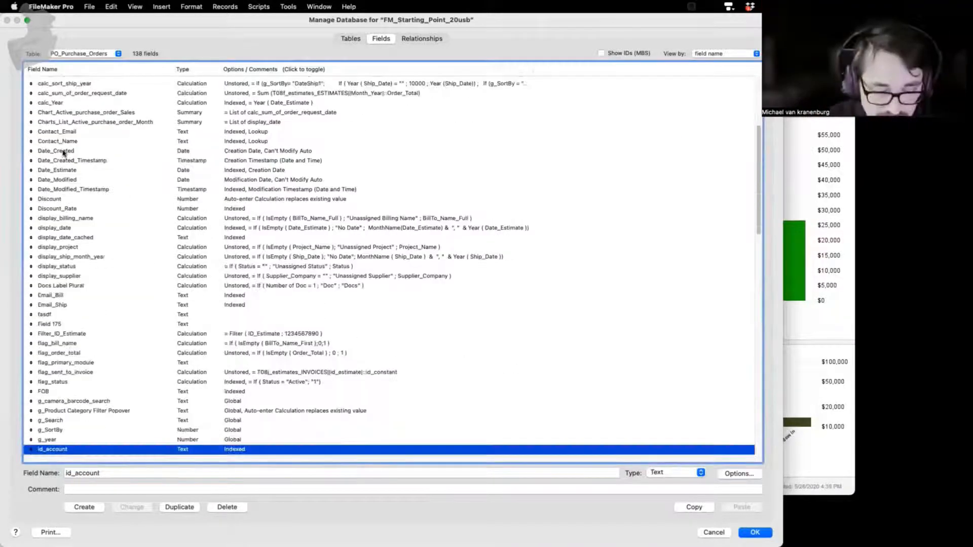
scroll(113, 203, "down", 5)
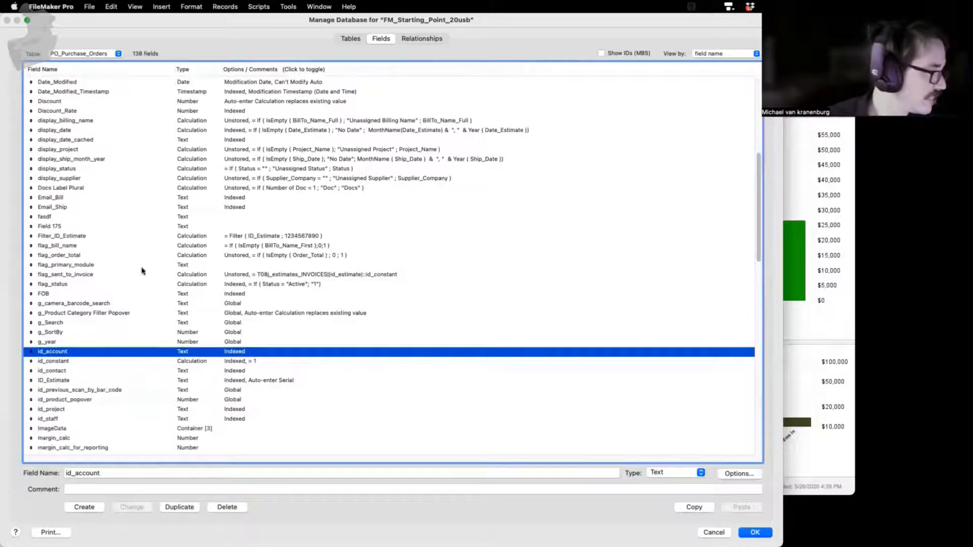
left_click(62, 381)
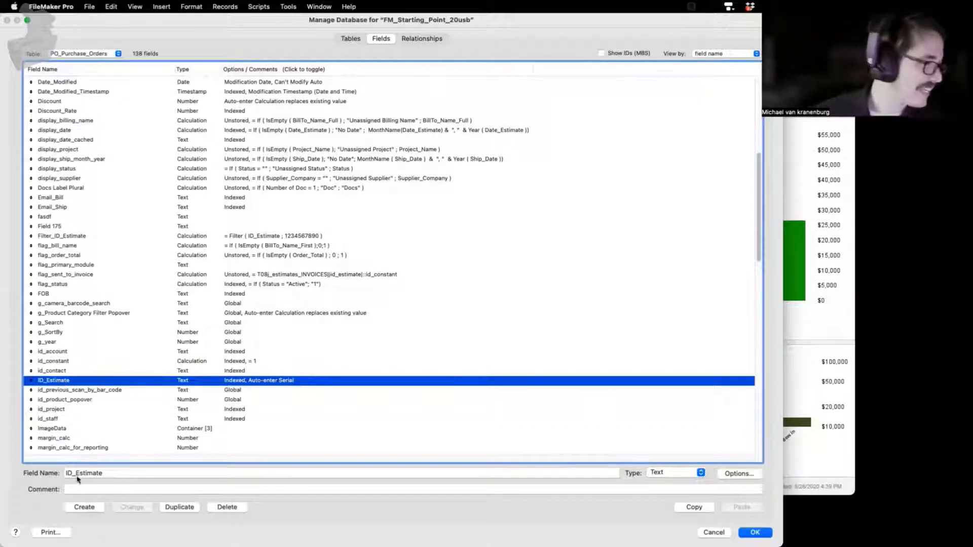
left_click_drag(75, 474, 116, 480)
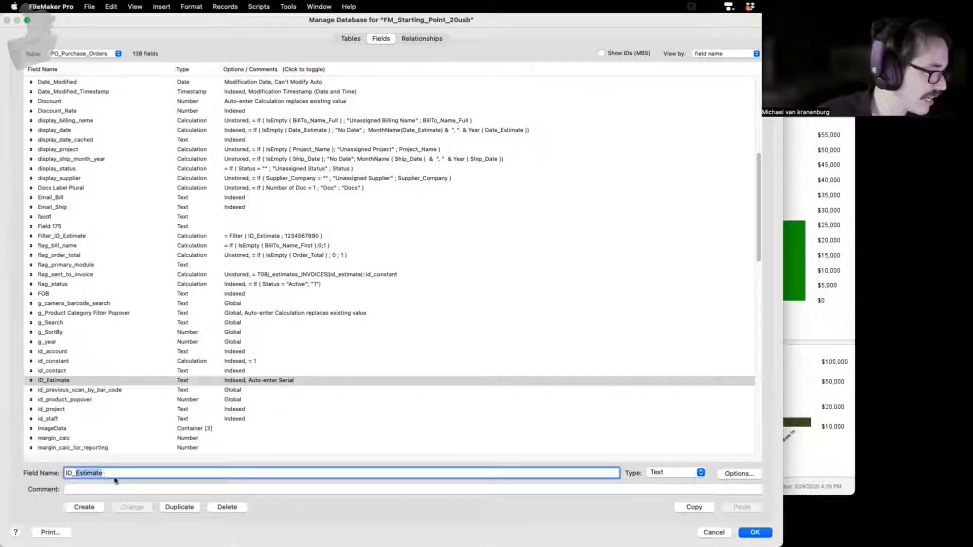
type("purchase_order")
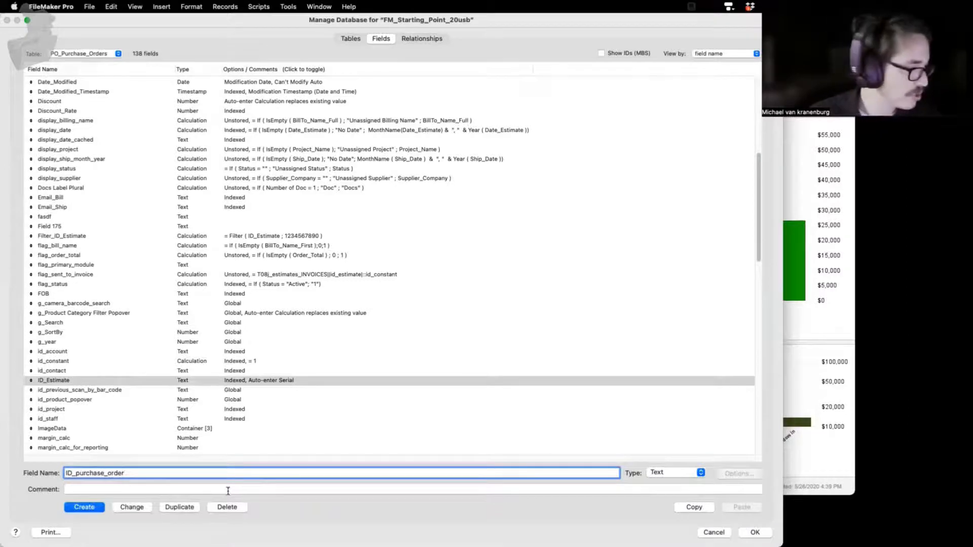
left_click(133, 507)
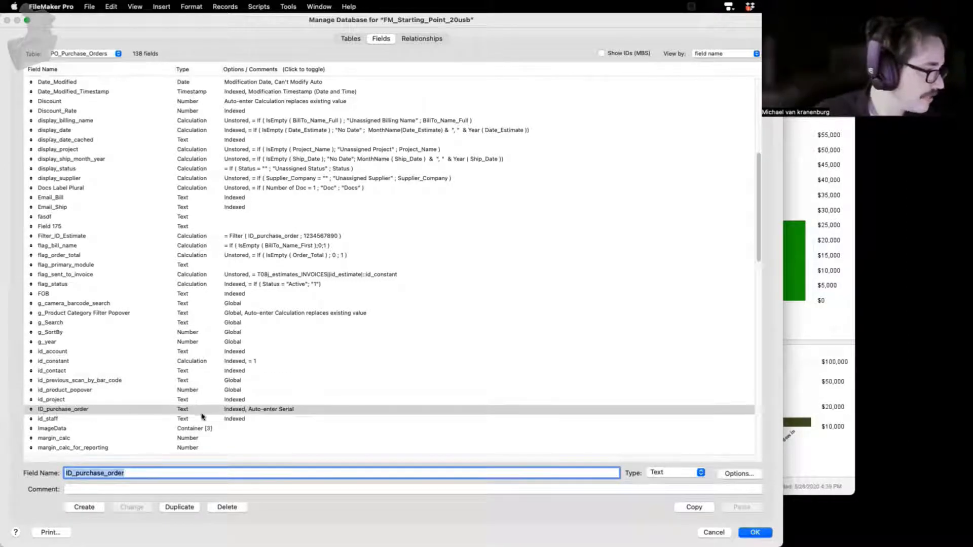
- Set the next auto-enter serial value of the ID_purchase_order field to PO00002, replacing its EST prefix with PO
double_click(270, 412)
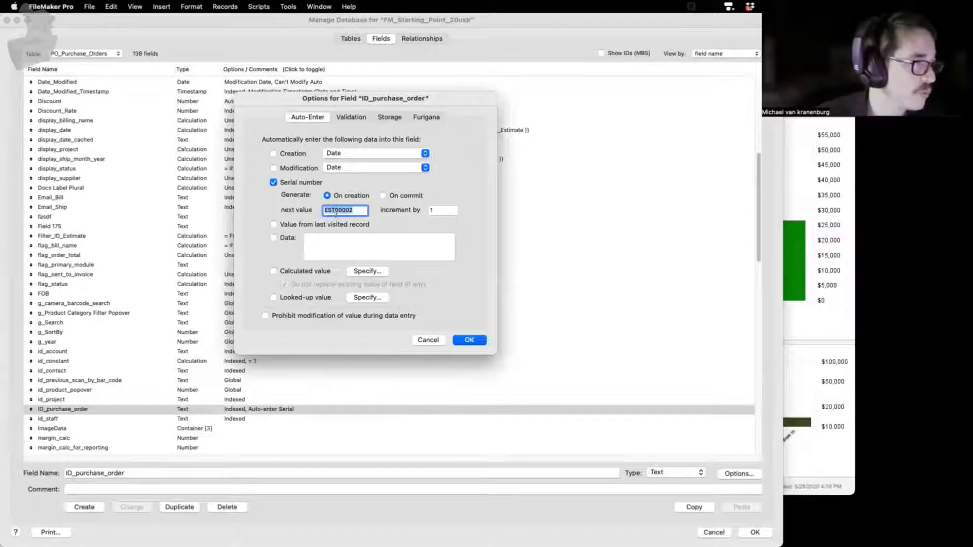
left_click(334, 211)
key("BackSpace")
key("BackSpace")
key("BackSpace")
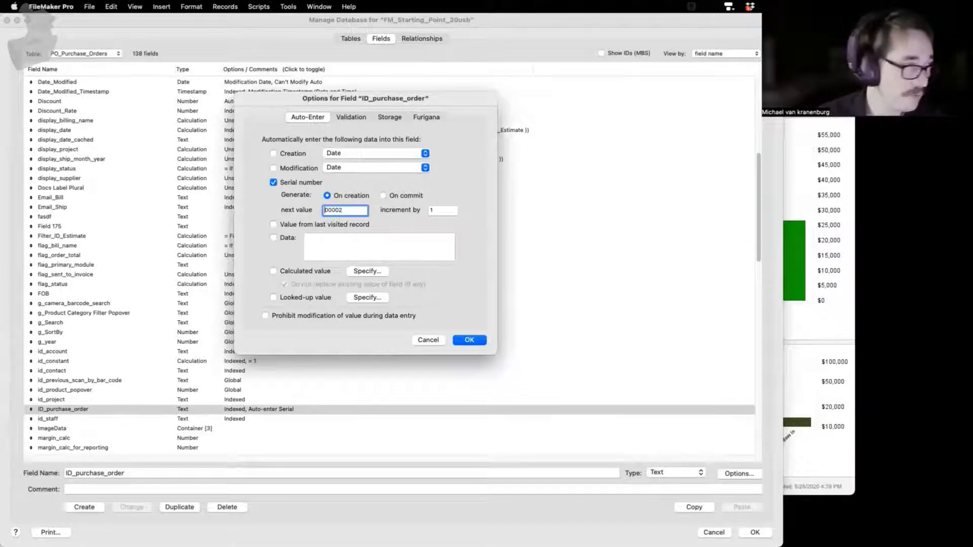
type("PO")
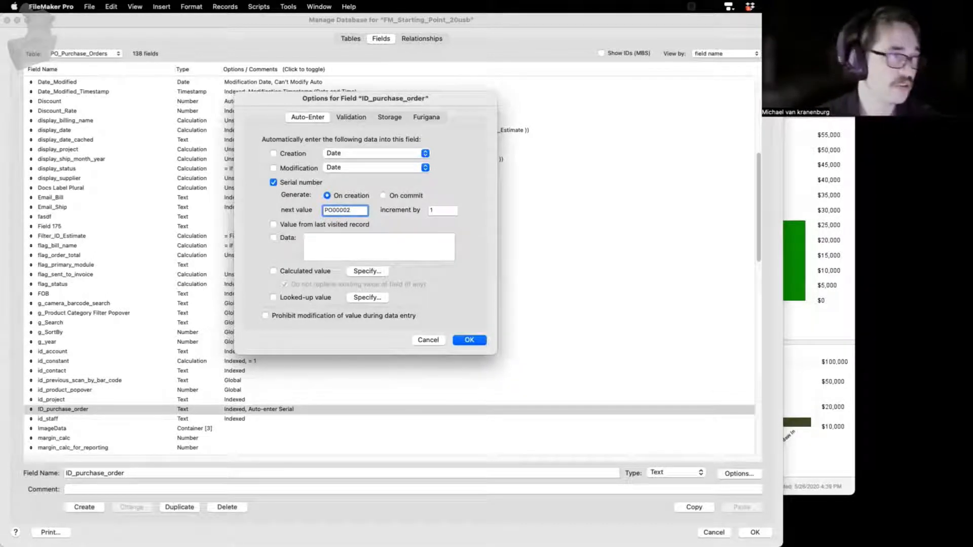
left_click(471, 341)
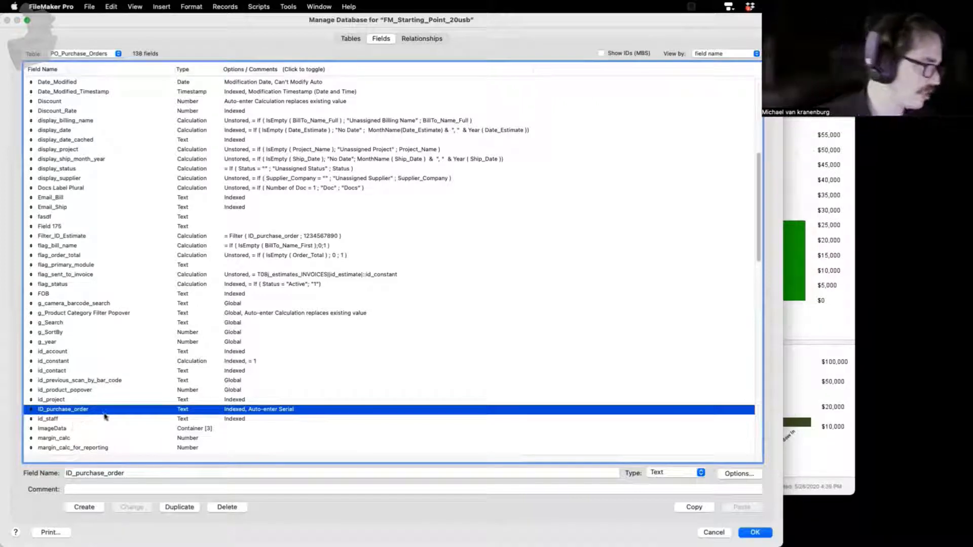
- Rename the Filter_ID_Estimate calculation field as Filter_ID_purchase_order
scroll(261, 406, "down", 4)
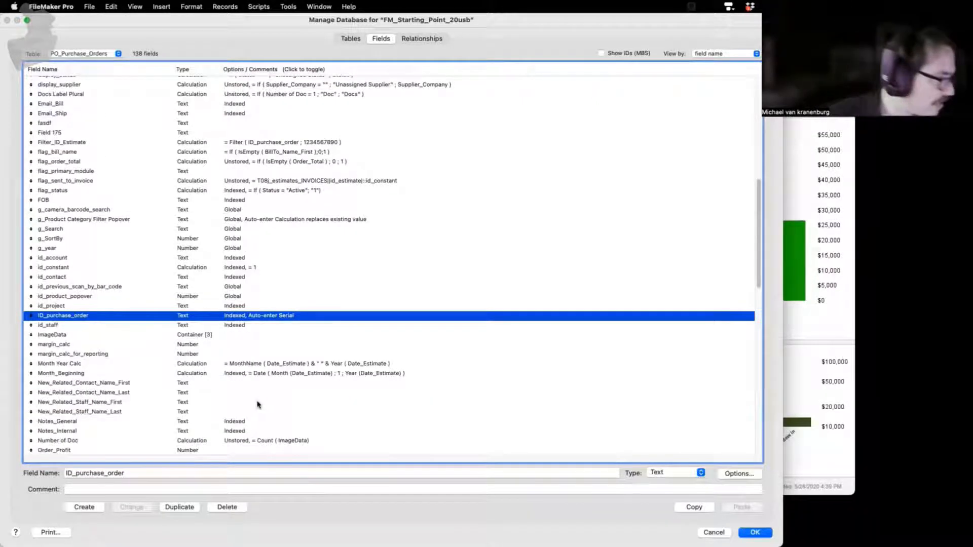
scroll(256, 404, "down", 1)
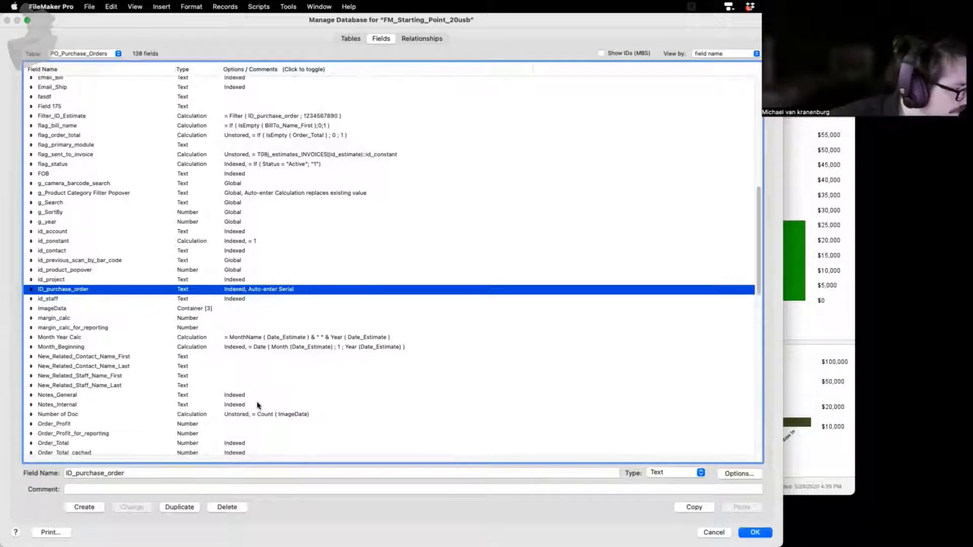
scroll(257, 406, "down", 3)
scroll(259, 405, "down", 1)
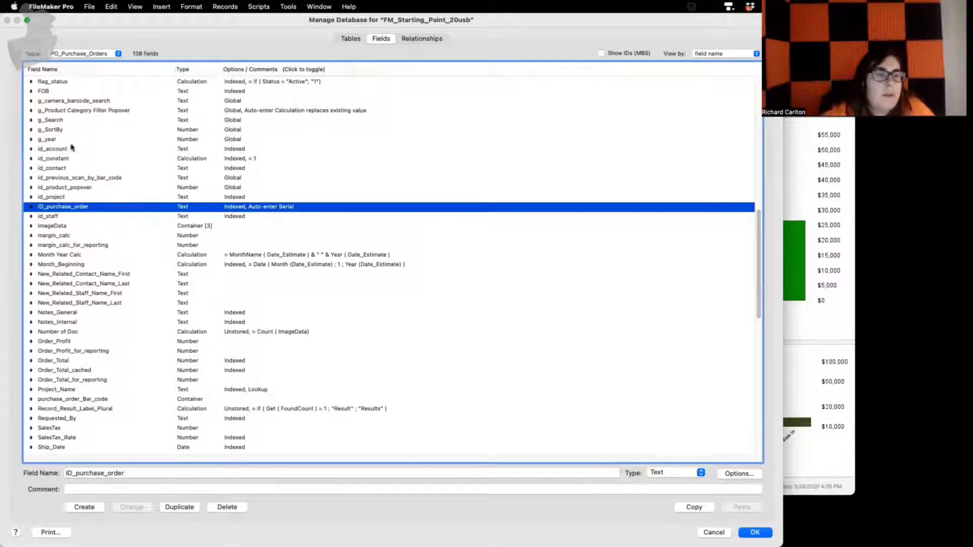
scroll(71, 147, "up", 5)
left_click(72, 125)
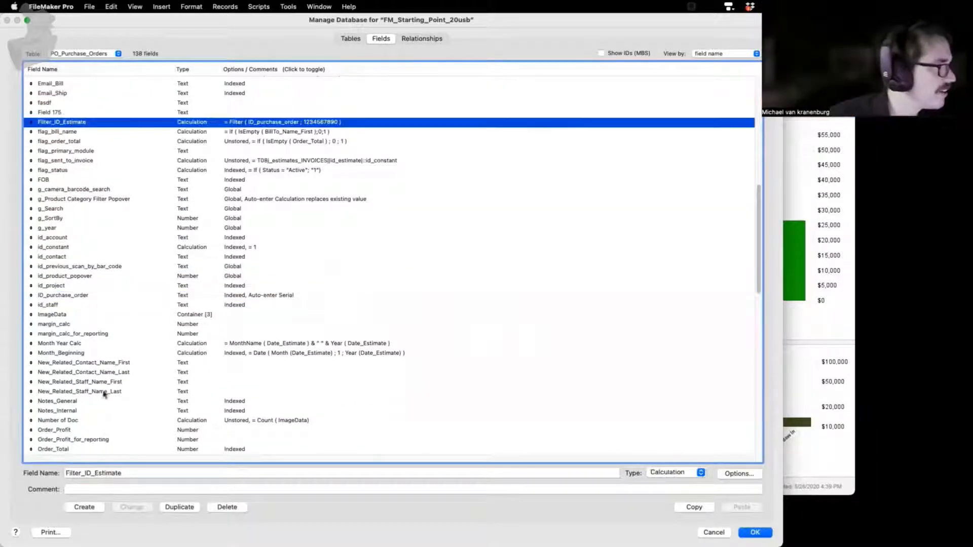
double_click(104, 473)
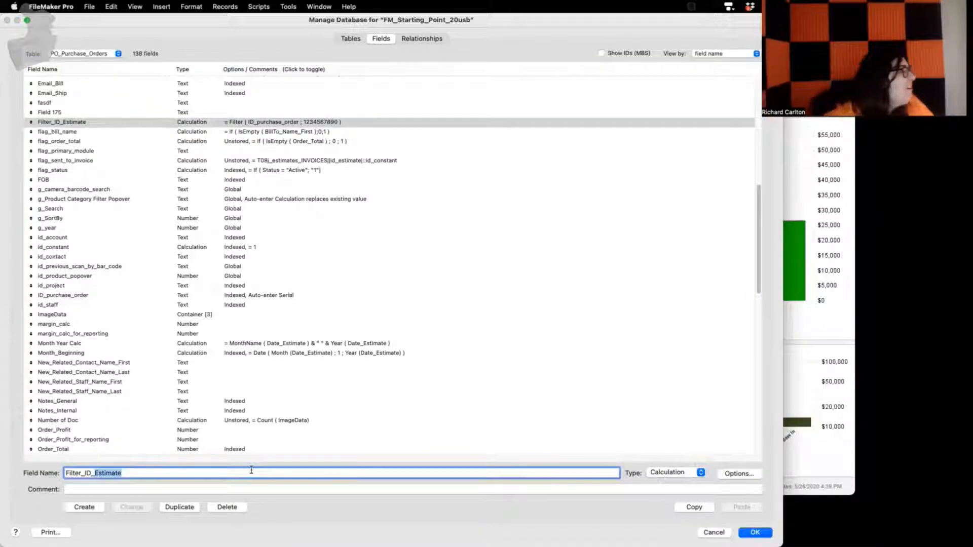
type("purchase_order")
left_click(130, 507)
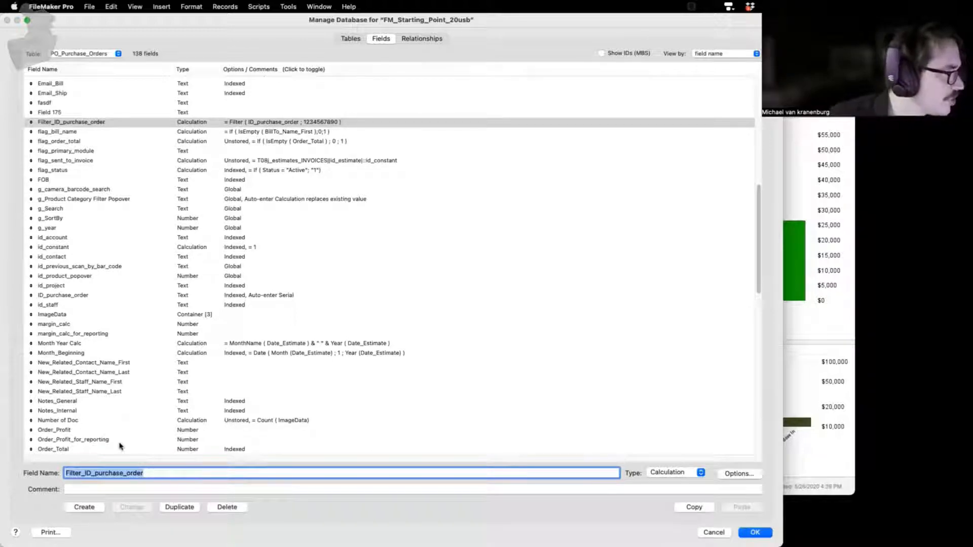
- Show the fields of the POL_Purchase_Order_Line_Items table and rename Filter_id_estimate_LI as Filter_id_purchase_order_LI
scroll(121, 448, "down", 1)
scroll(122, 448, "down", 3)
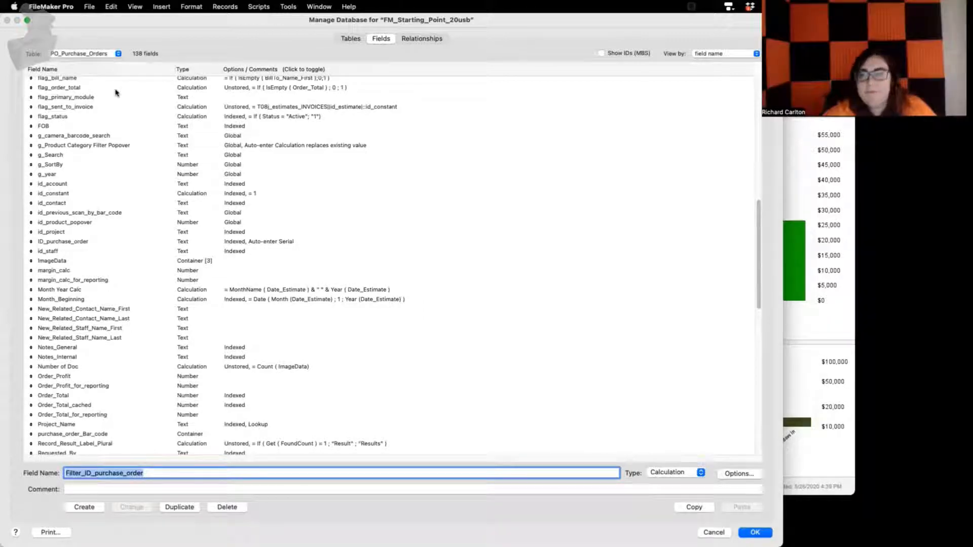
left_click(116, 55)
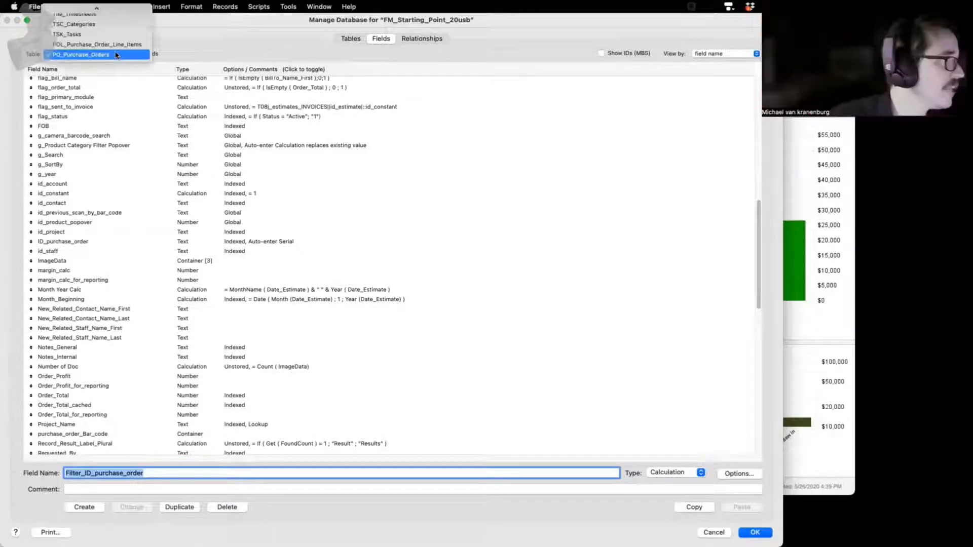
left_click(112, 46)
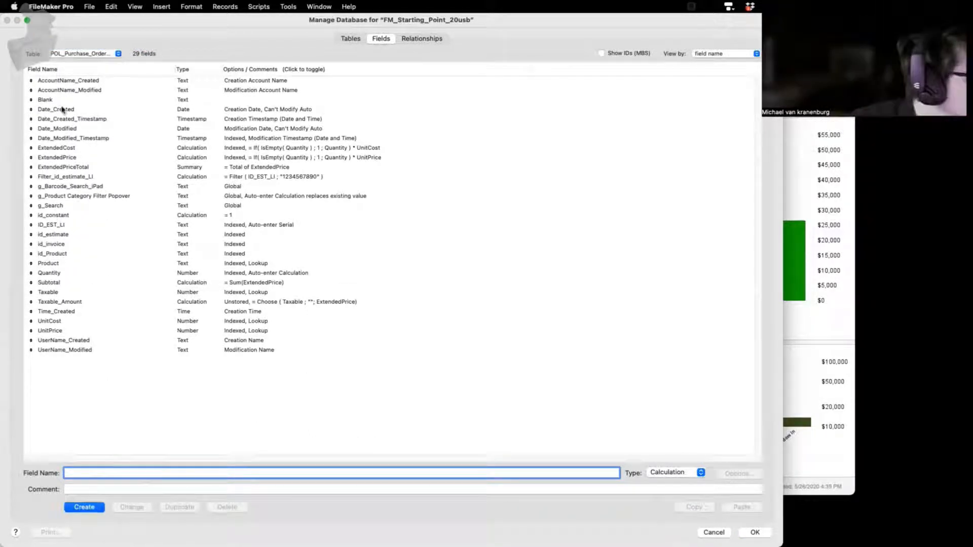
left_click(77, 178)
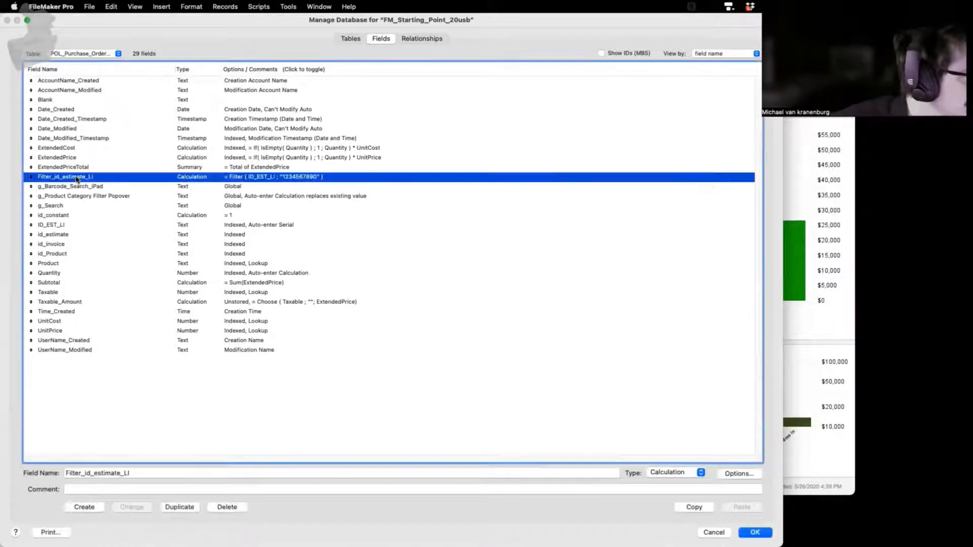
left_click(120, 473)
left_click_drag(119, 473, 95, 473)
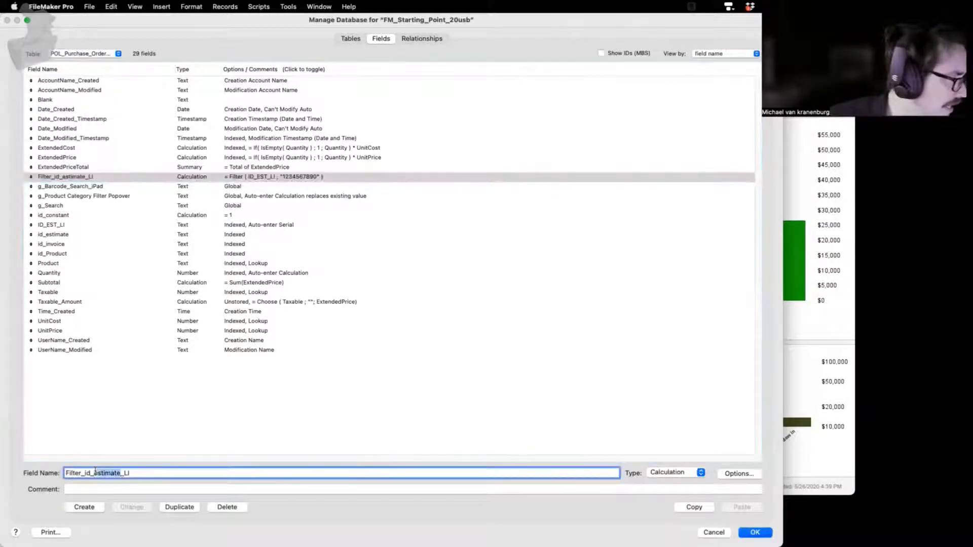
type("purchase_order_")
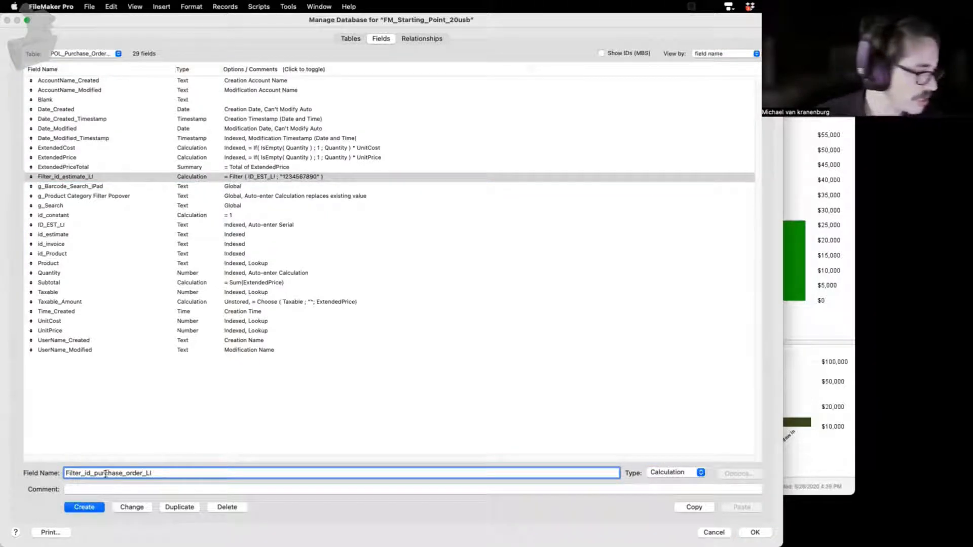
left_click(139, 510)
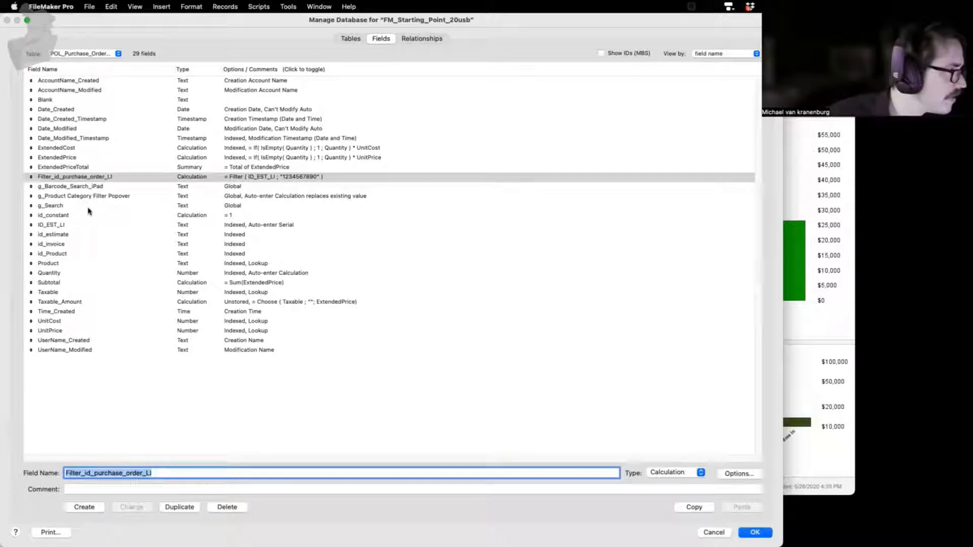
- Rename the ID_EST_LI serial field of the purchase order line items table as ID_PO_LI
left_click(57, 225)
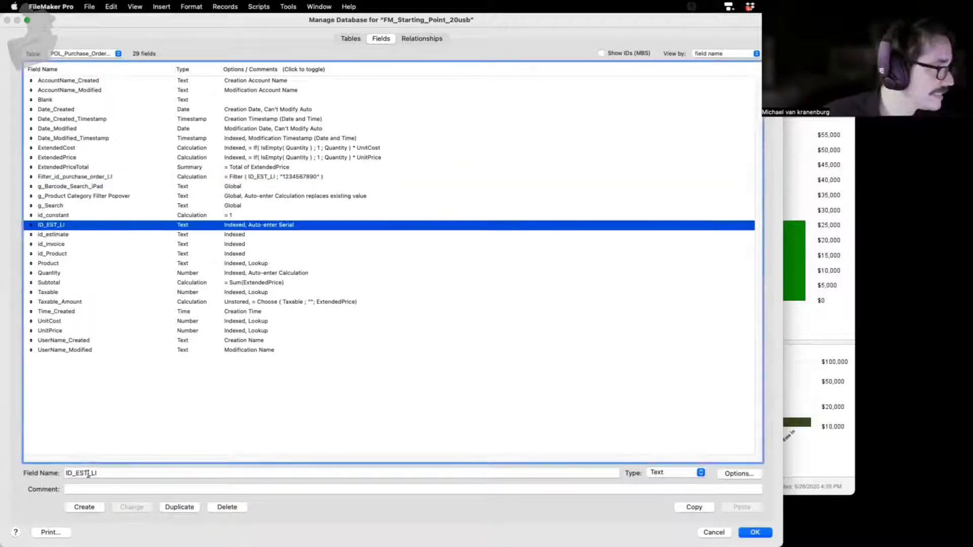
left_click_drag(87, 473, 75, 473)
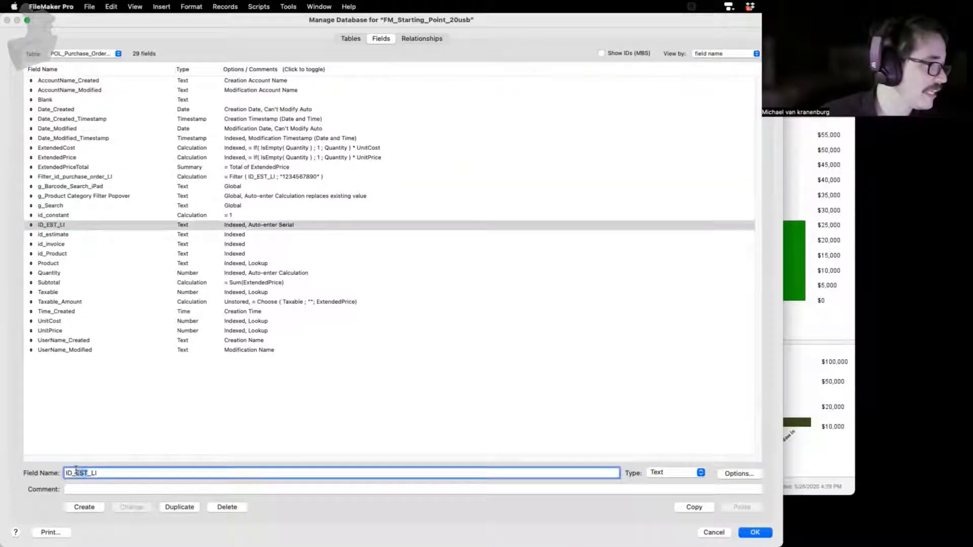
type("PO")
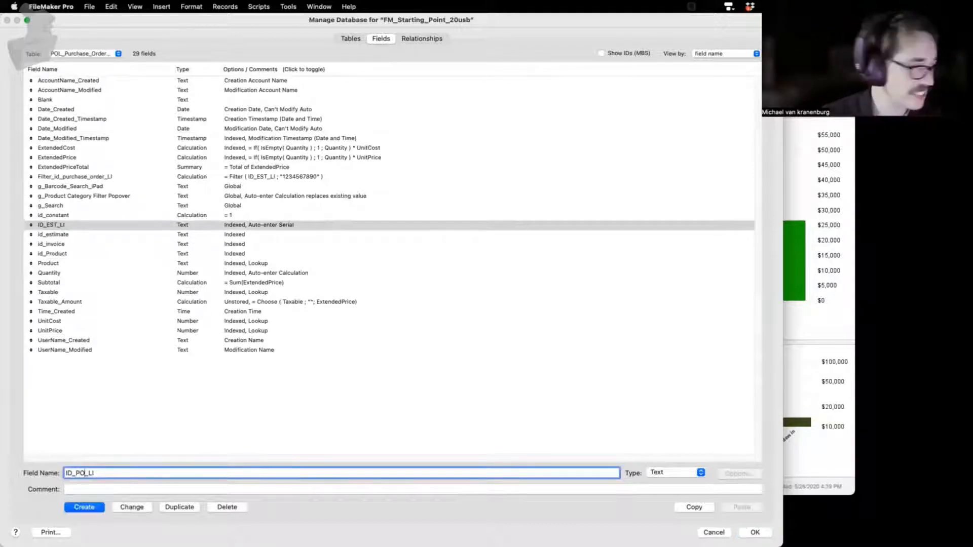
left_click(133, 508)
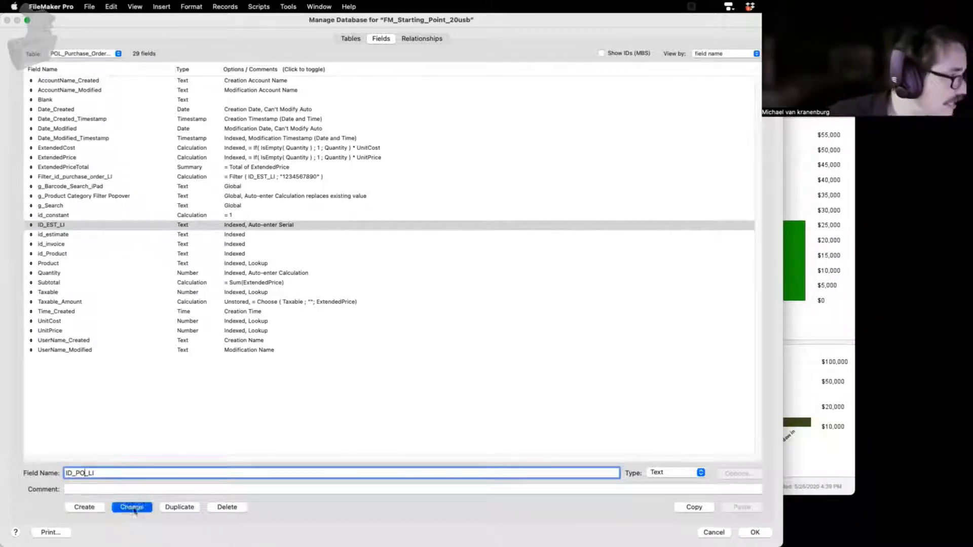
- Set the next auto-enter serial value of the ID_PO_LI field to POL000002, replacing its ELI prefix with POL
double_click(260, 244)
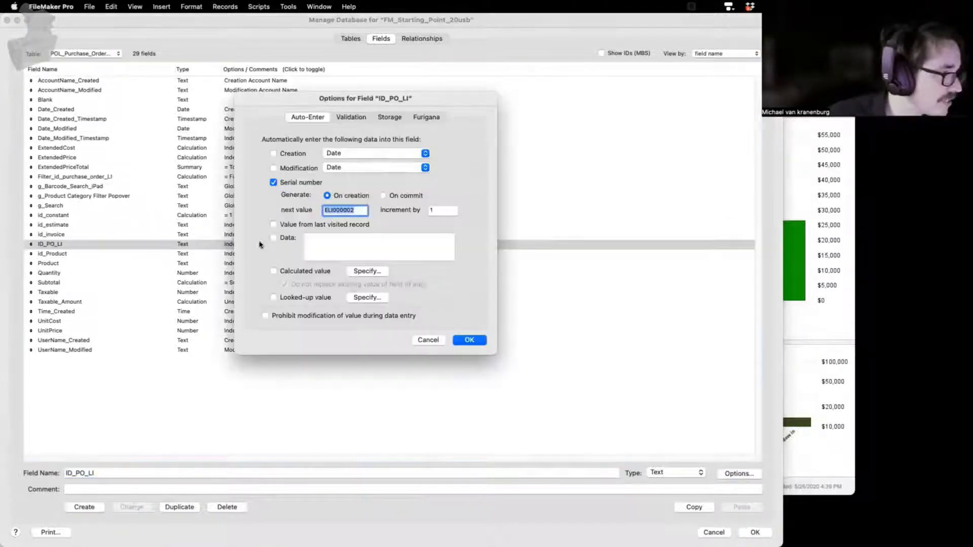
left_click(333, 210)
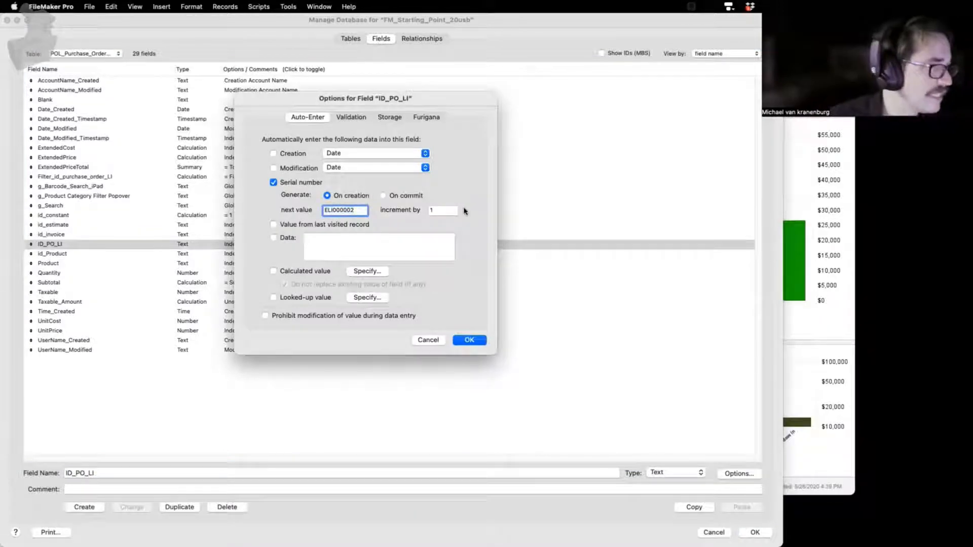
key("BackSpace")
key("BackSpace")
key("BackSpace")
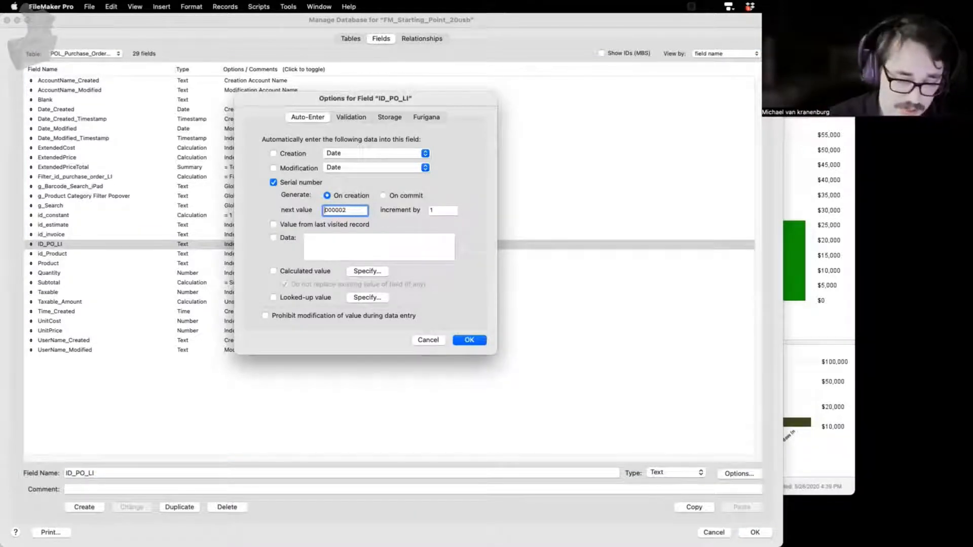
type("POL")
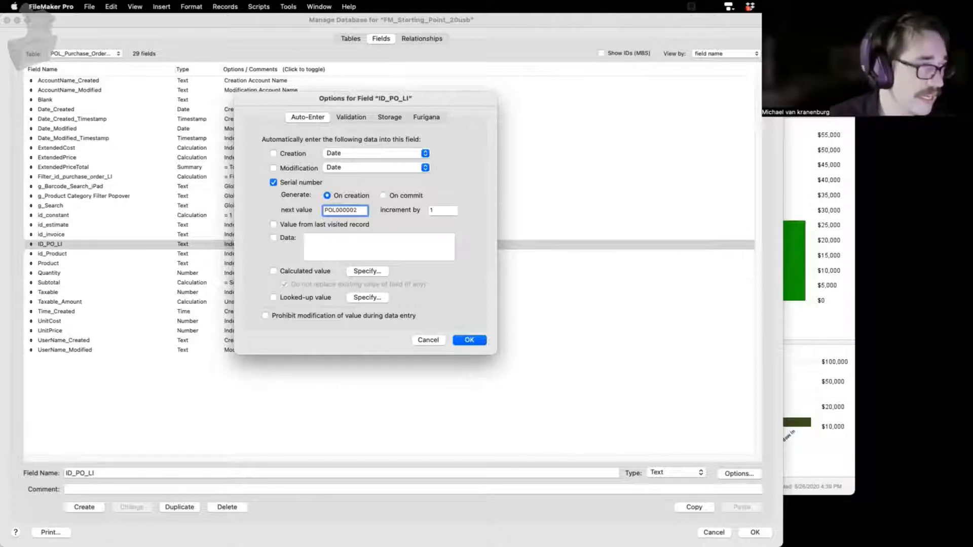
left_click(479, 340)
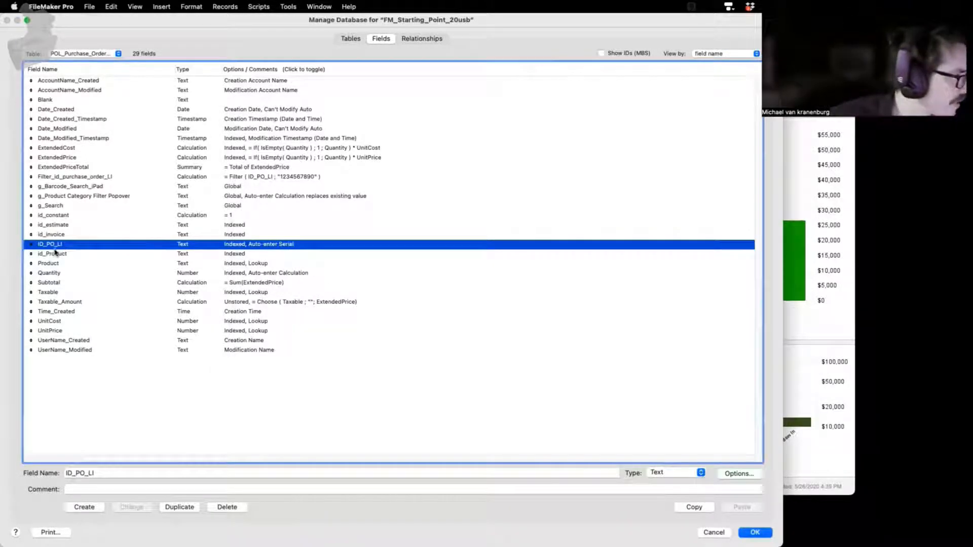
- Rename the id_estimate field of the line items table as id_purchase_order and save the database changes
left_click(57, 225)
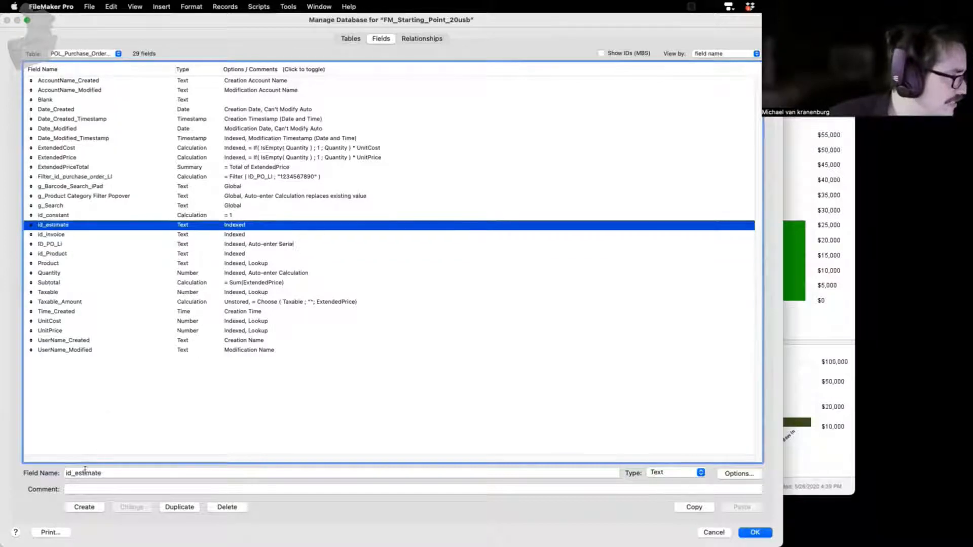
left_click_drag(75, 472, 181, 471)
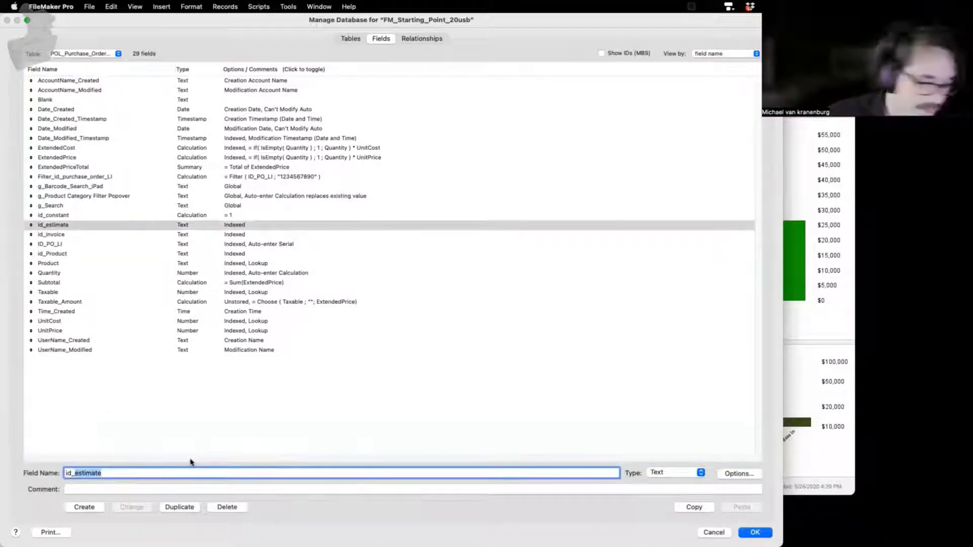
type("purchase_order")
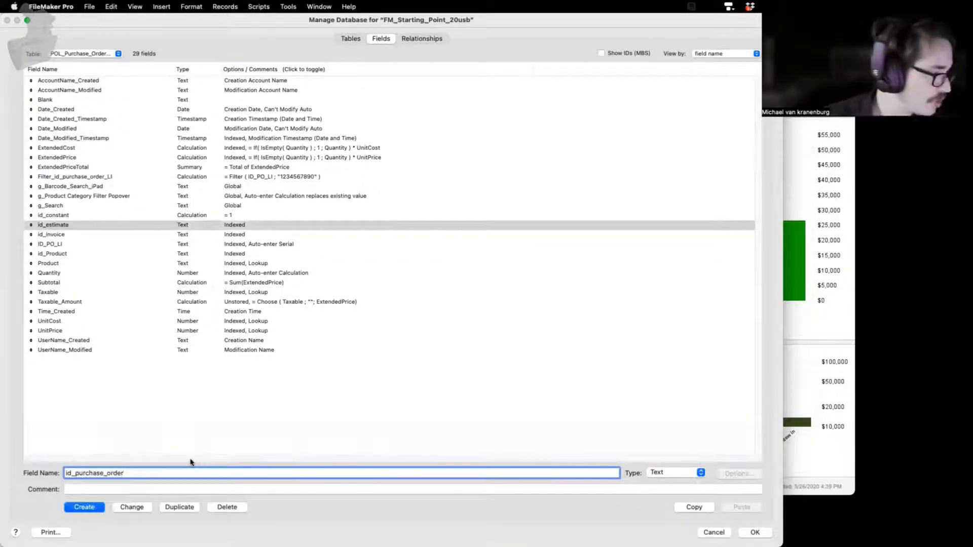
left_click(127, 508)
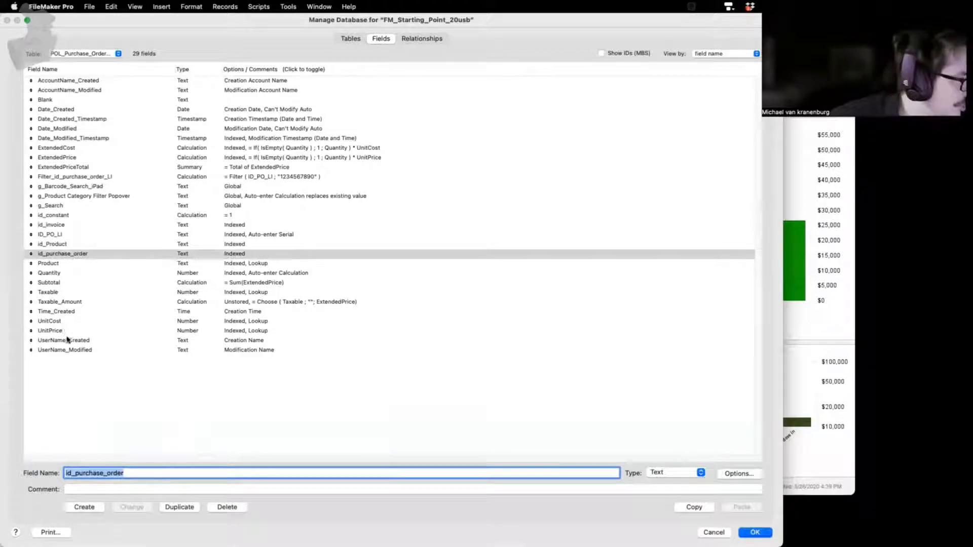
left_click(755, 533)
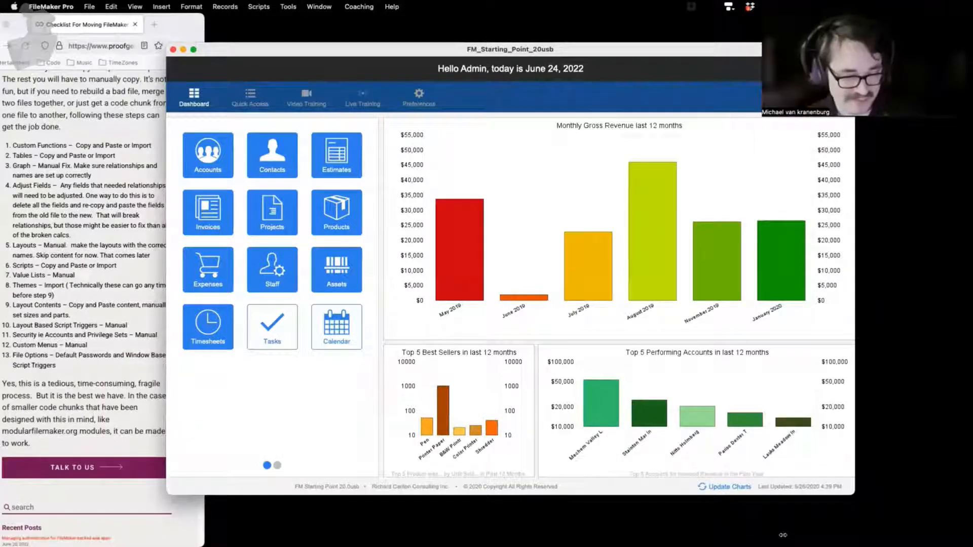
- In the database relationships graph, shift the T08a ACCOUNTS, T08b CONTACT and T08c ESTIMATES occurrences out of line with the rest of the T08_ESTIMATES group
key("super+shift+d")
scroll(425, 403, "down", 20)
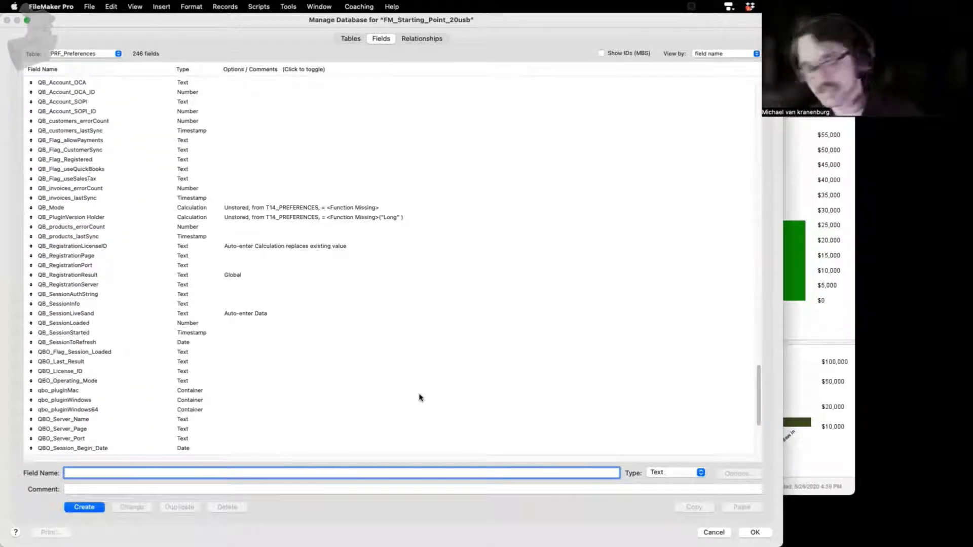
left_click(426, 40)
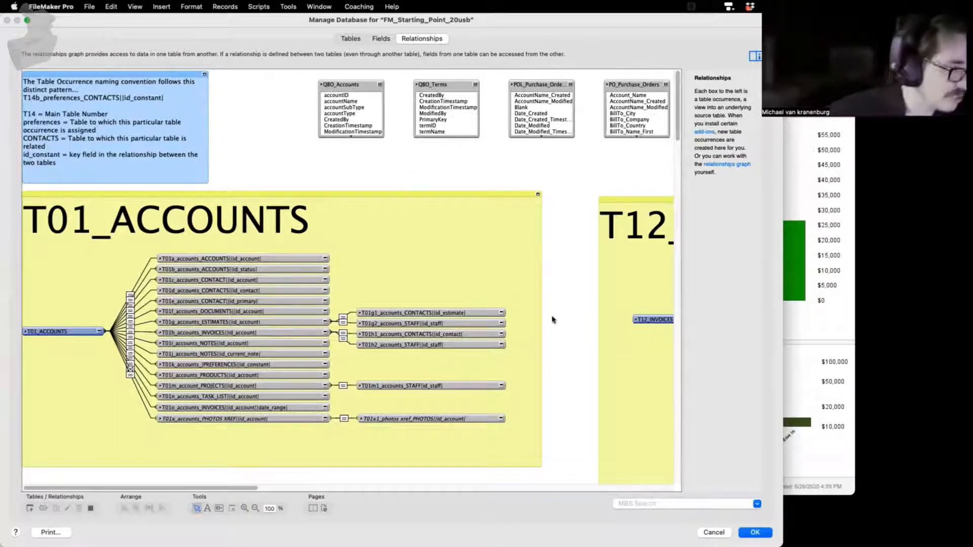
scroll(517, 330, "down", 15)
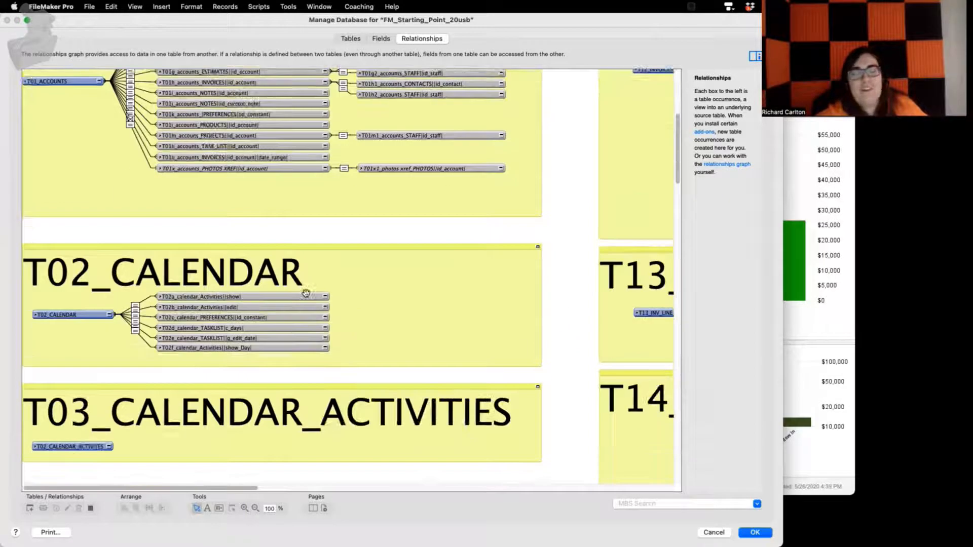
scroll(305, 297, "down", 12)
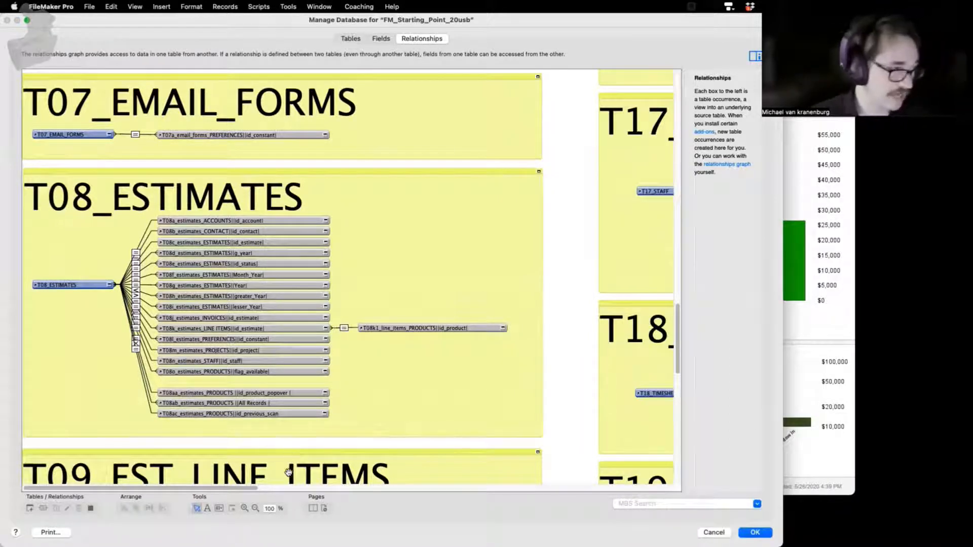
left_click(223, 222)
left_click_drag(223, 223, 254, 239)
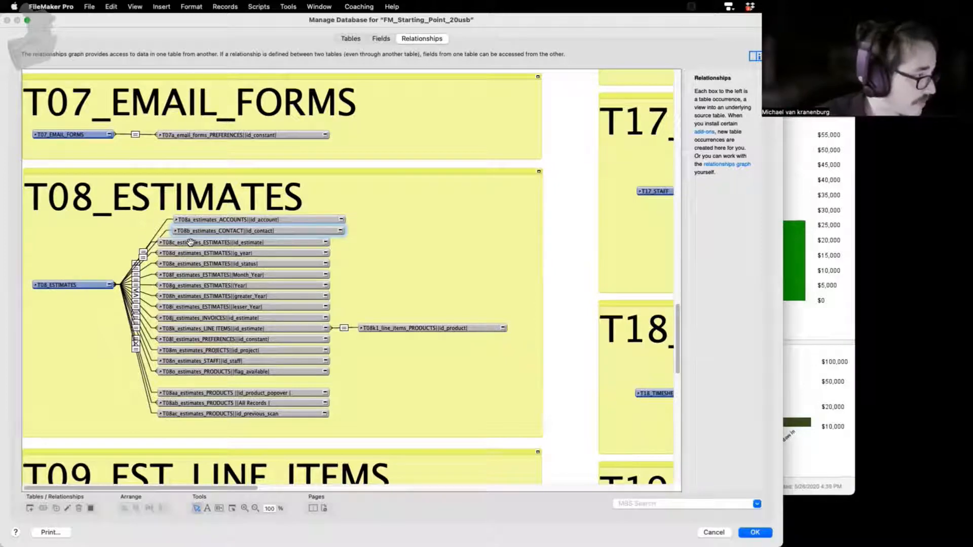
left_click_drag(191, 242, 206, 242)
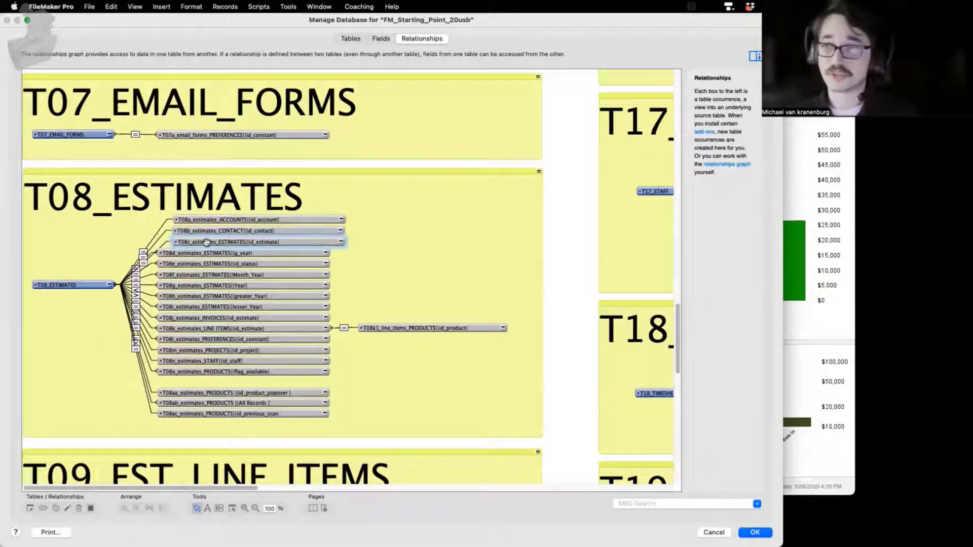
left_click_drag(240, 242, 240, 241)
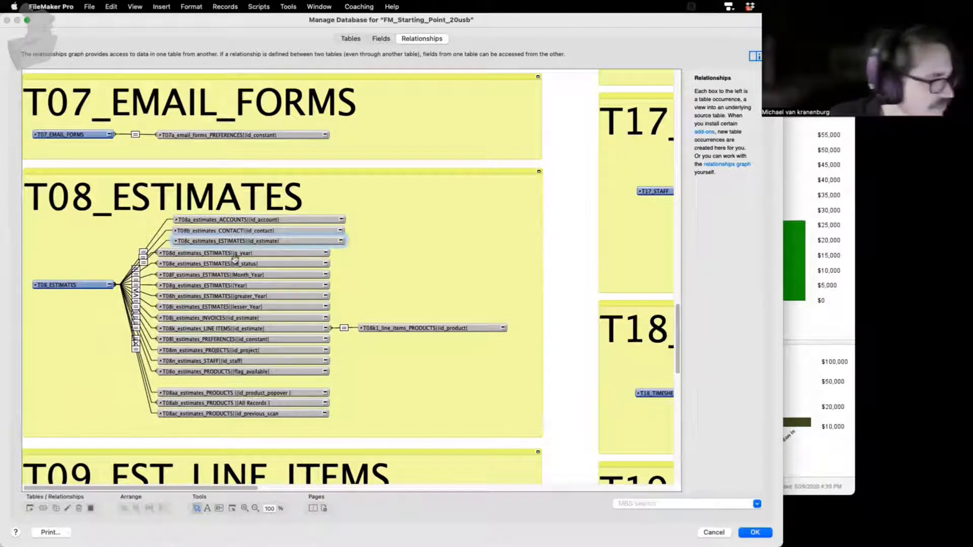
- Offset the T08k LINE ITEMS, T08l PREFERENCES, T08m PROJECTS, T08n STAFF and T08o PRODUCTS occurrences to match the ones already set apart
left_click(207, 318)
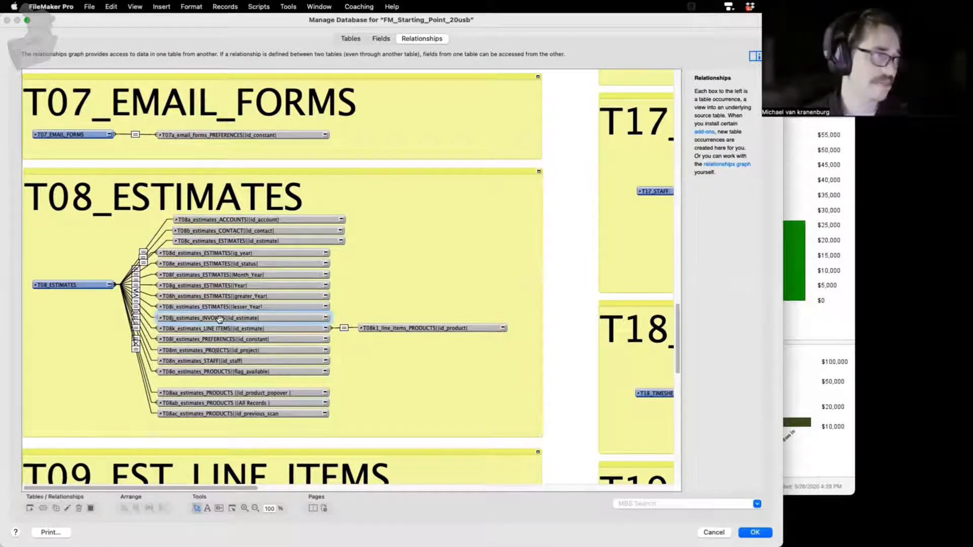
left_click(211, 328)
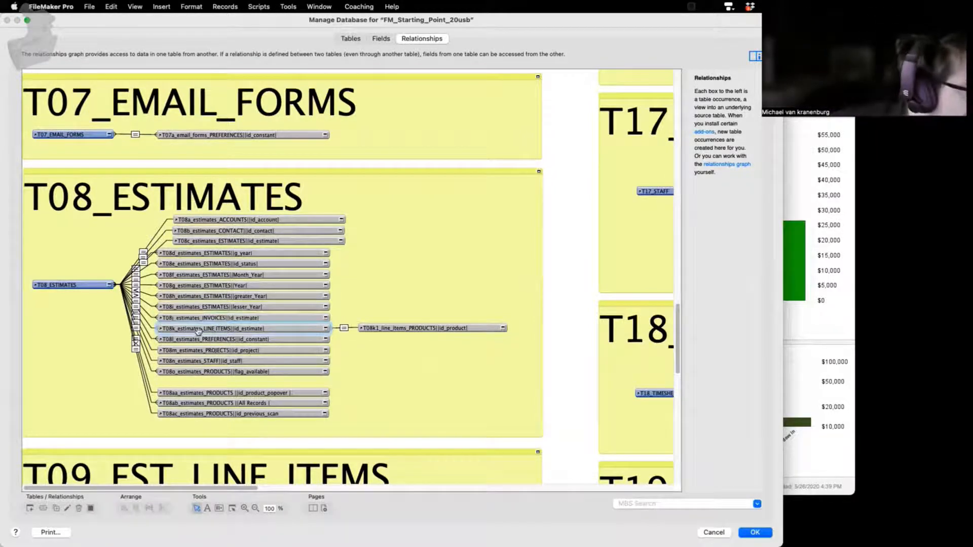
left_click_drag(198, 328, 214, 330)
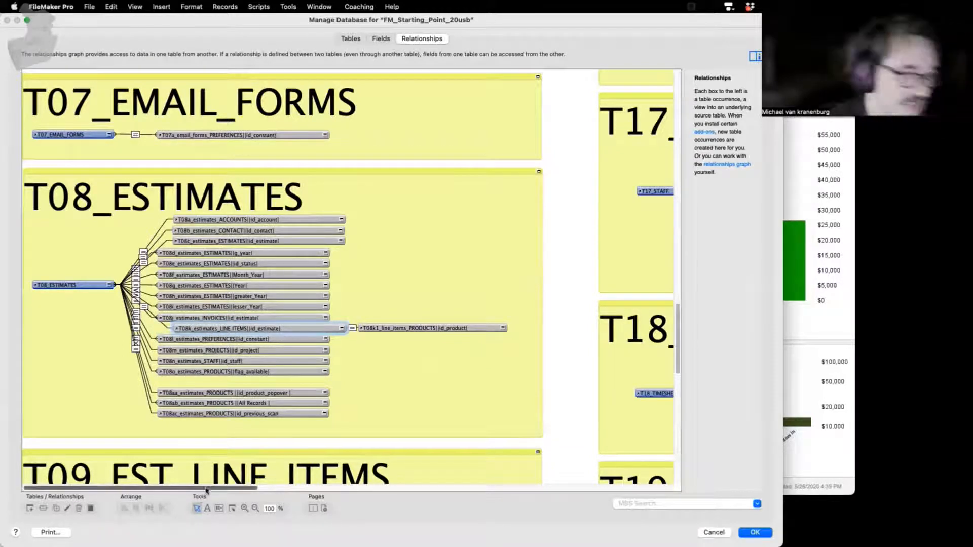
left_click_drag(206, 340, 227, 362)
left_click(213, 361)
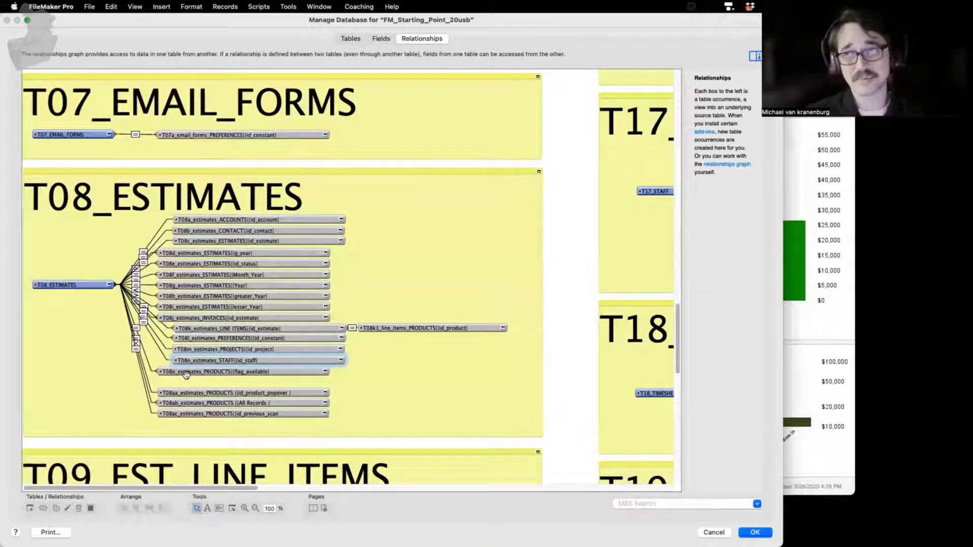
left_click_drag(186, 374, 194, 375)
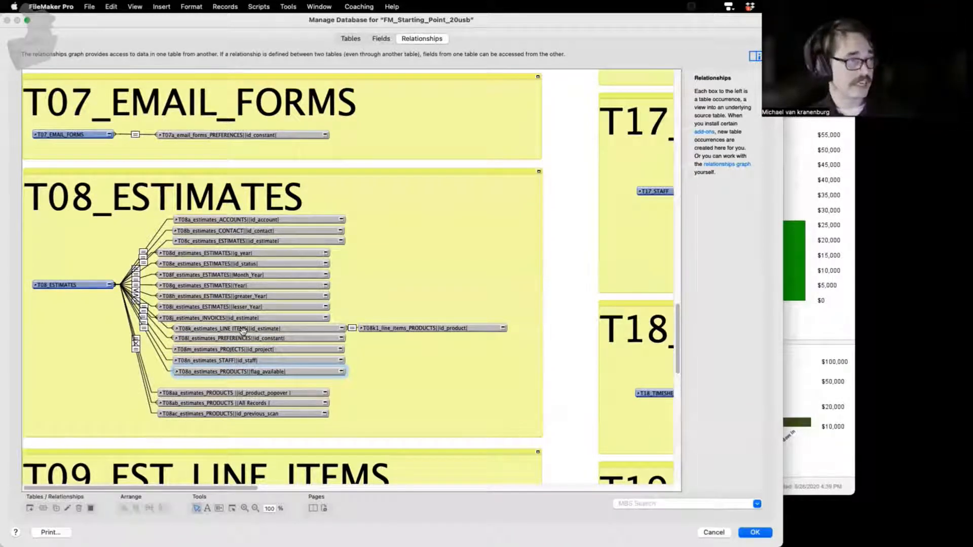
- Select the eight offset T08 occurrences, a to c and k to o, and duplicate them into the empty area beside the T17 and T18 groups
left_click(251, 360, "shift")
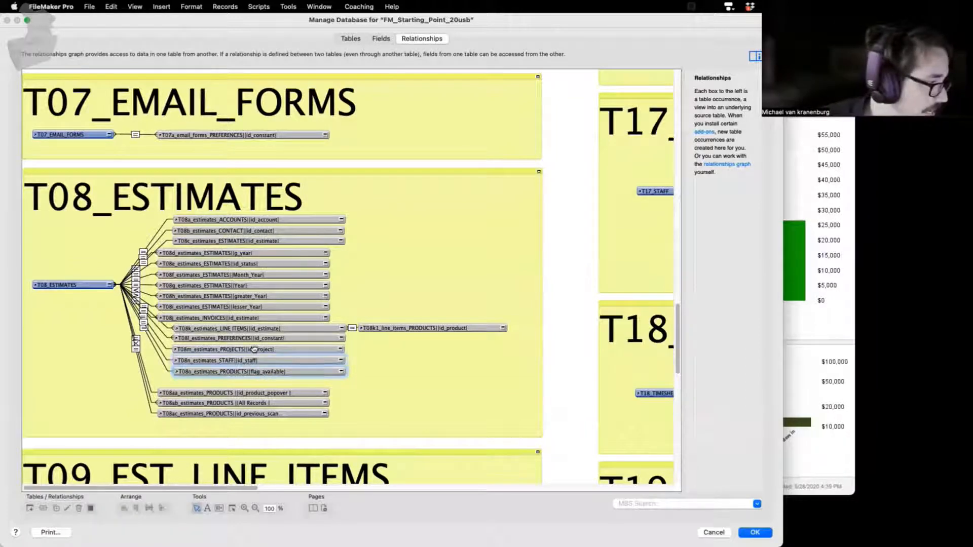
left_click(252, 349, "shift")
left_click(252, 338, "shift")
left_click(252, 328, "shift")
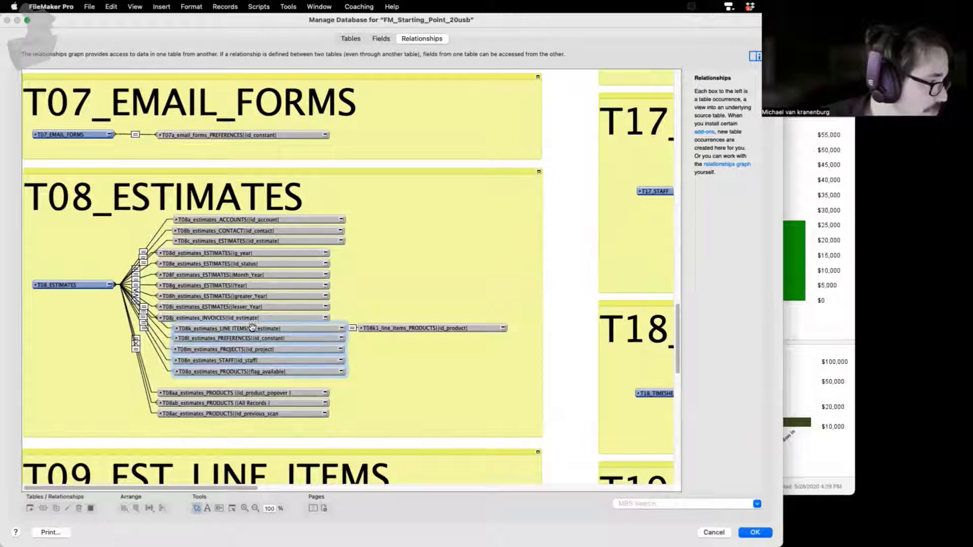
left_click(222, 242, "shift")
left_click(224, 232, "shift")
left_click(226, 221, "shift")
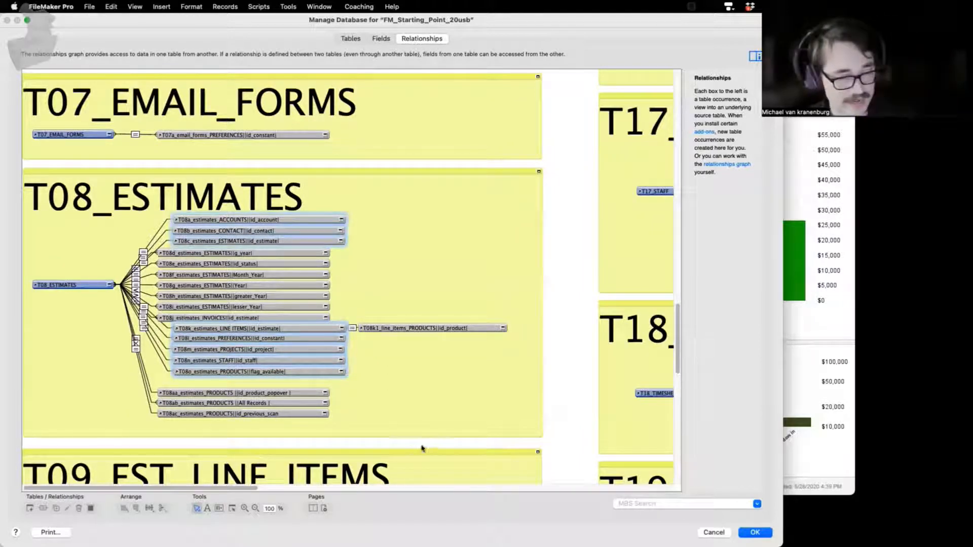
left_click_drag(225, 362, 487, 346)
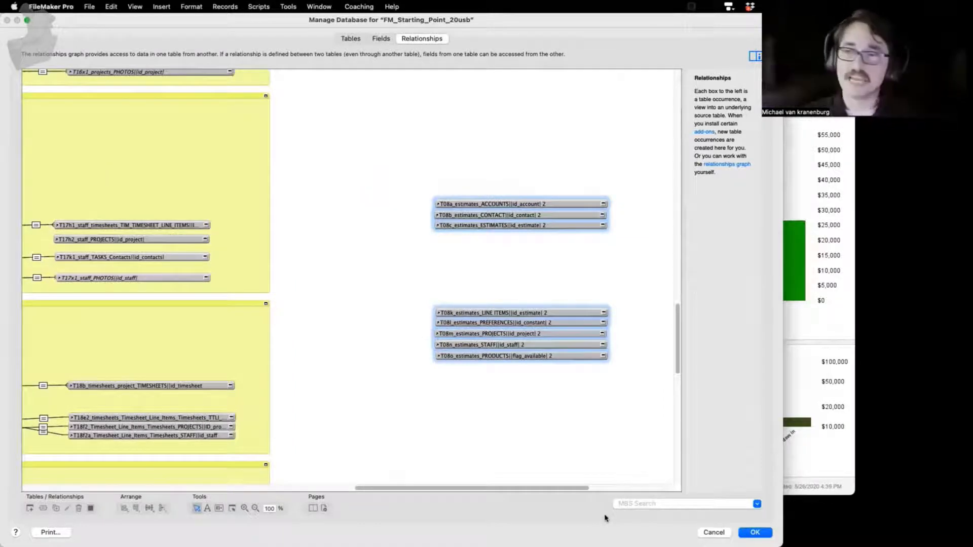
- Duplicate the T32_TASK_CATEGORIES note into the empty area below it and extend the copy to about twice its height
scroll(558, 152, "up", 10)
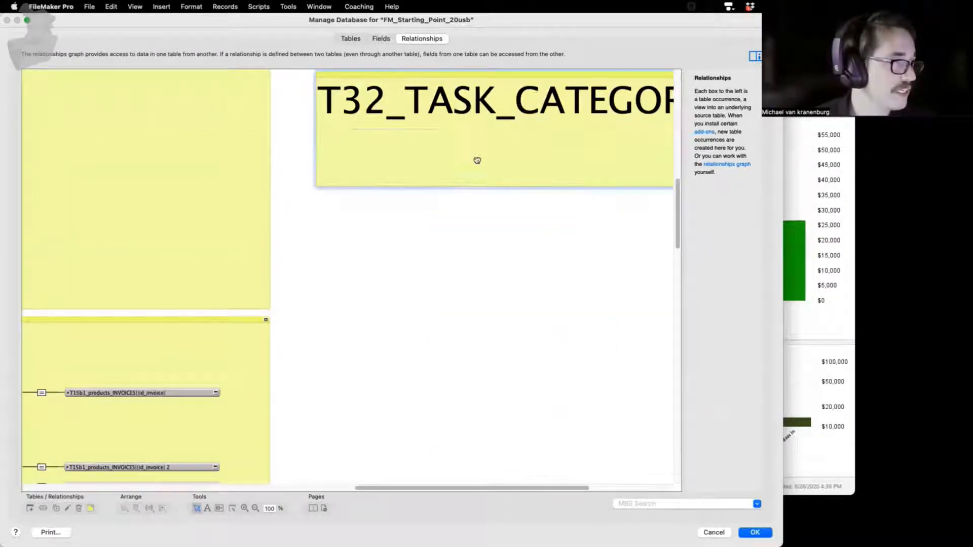
left_click_drag(497, 151, 501, 321)
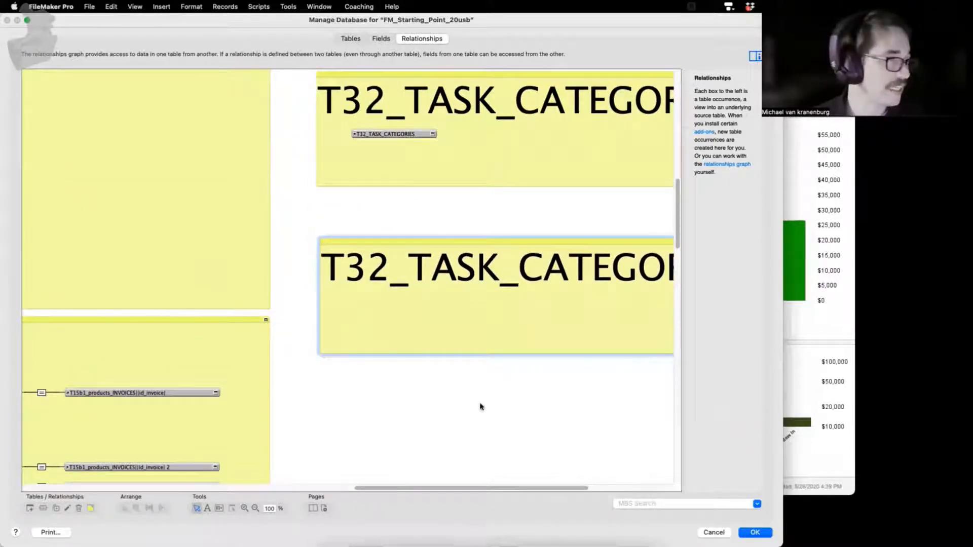
left_click_drag(479, 351, 486, 472)
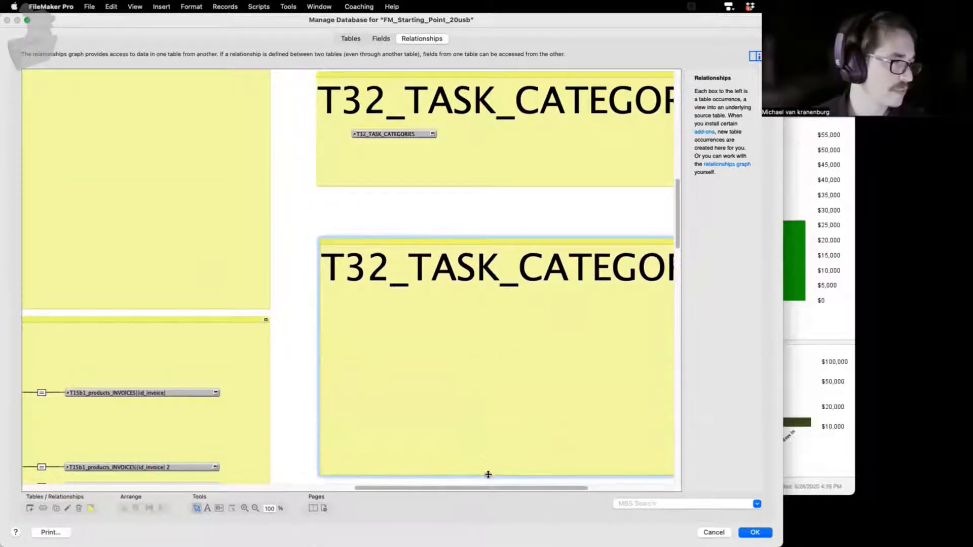
- Change the duplicated note's text to T50_PURCHASE_ORDERS
scroll(484, 446, "down", 3)
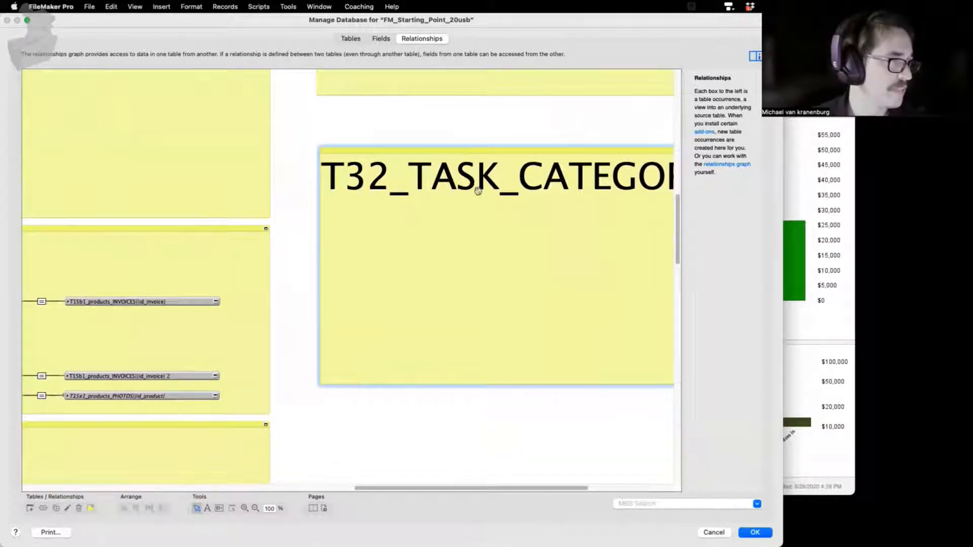
double_click(543, 183)
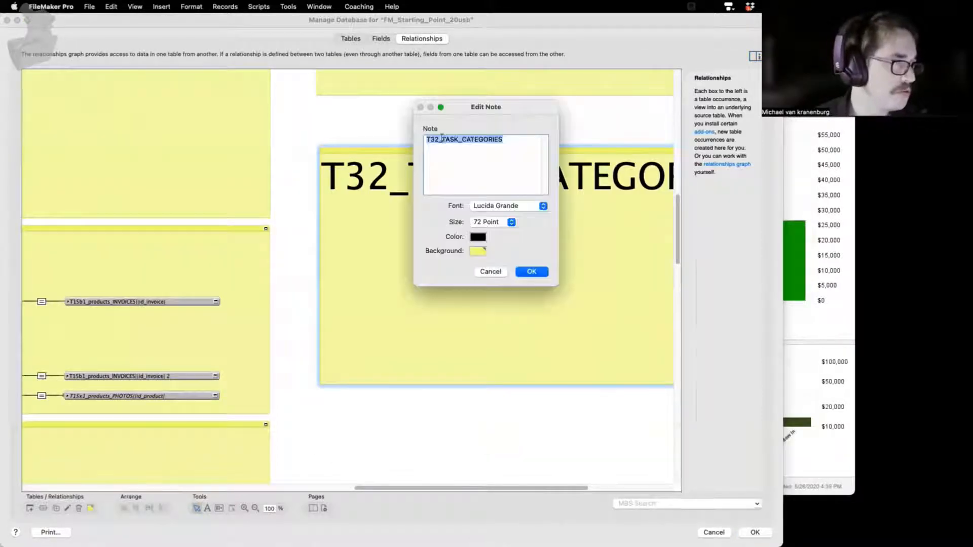
left_click(440, 139)
key("BackSpace")
key("BackSpace")
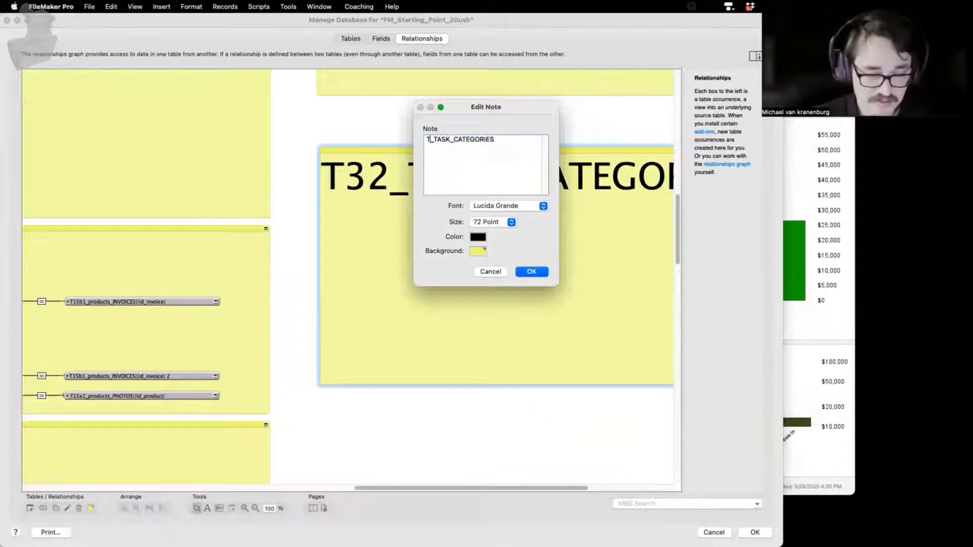
type("%)")
key("BackSpace")
key("BackSpace")
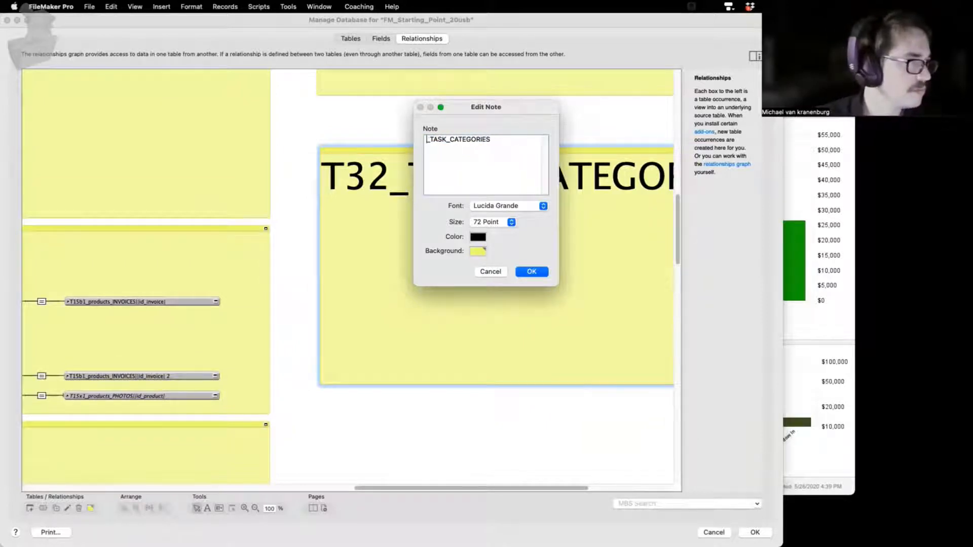
type("50")
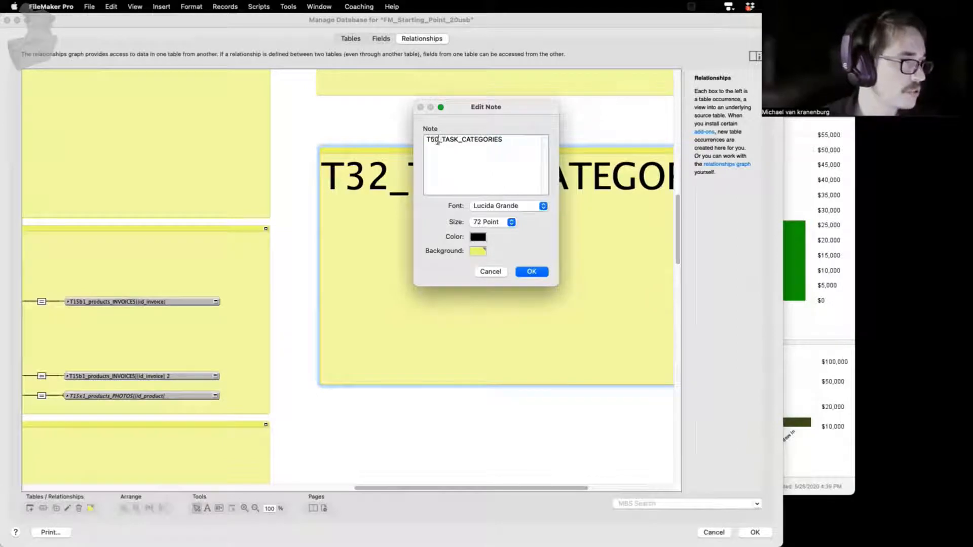
left_click_drag(438, 141, 670, 135)
type("_PURCHASE")
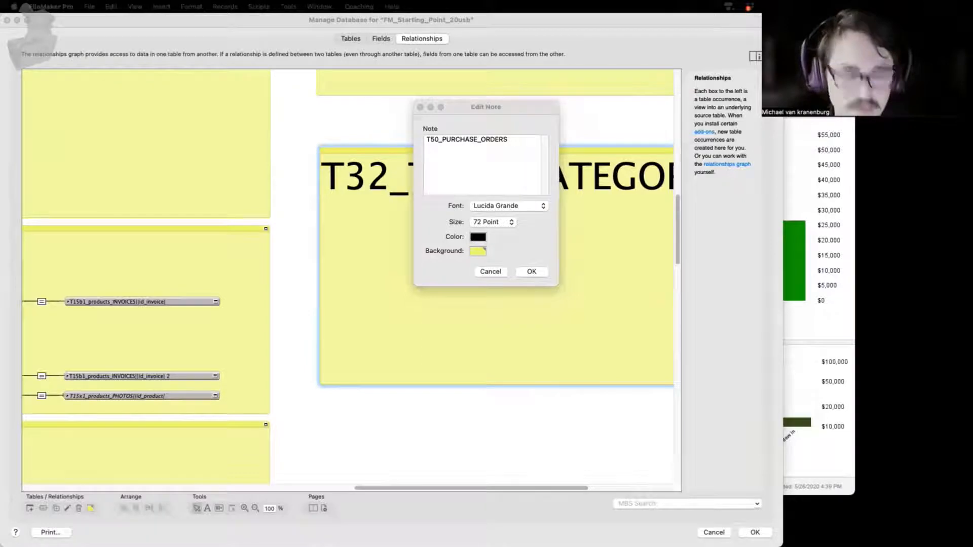
left_click(521, 141)
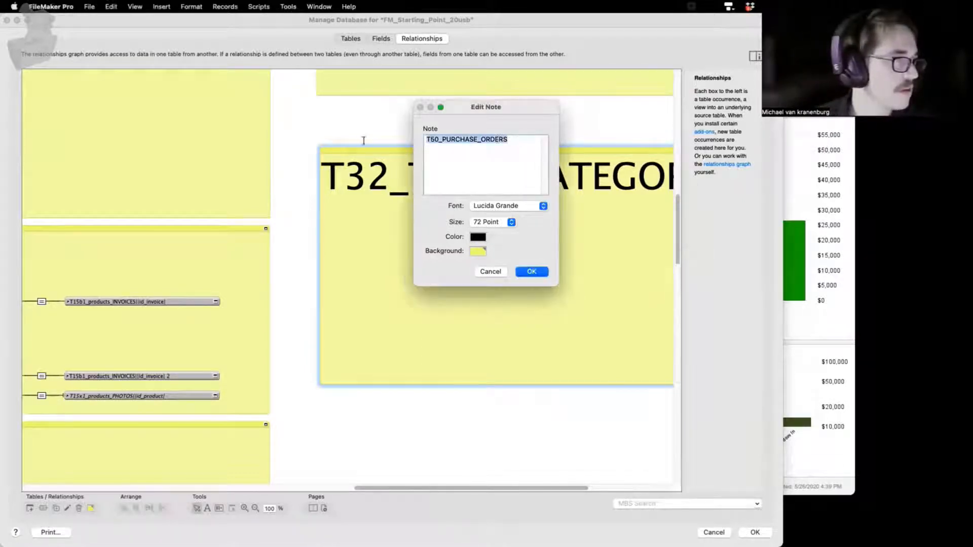
left_click(523, 271)
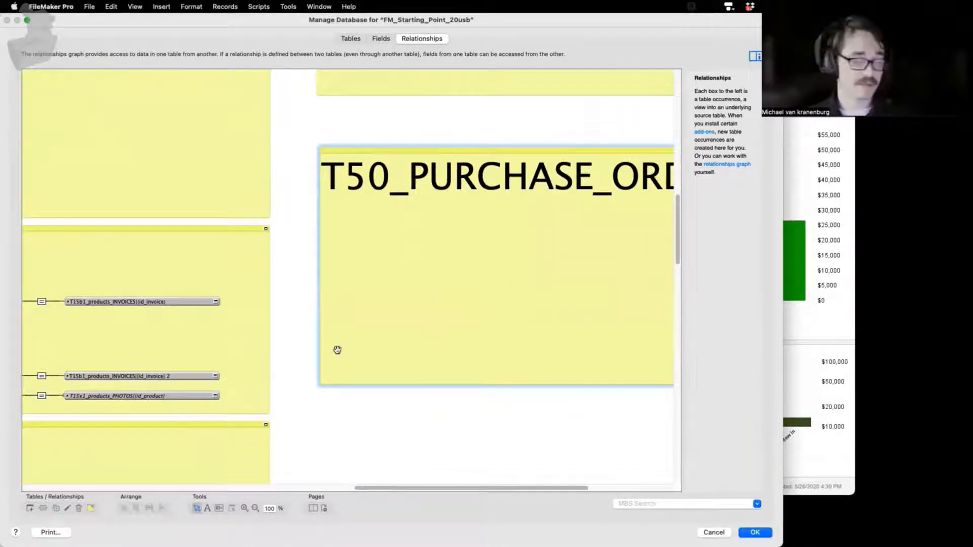
- Move the POL_Purchase_Order_Line_Items and PO_Purchase_Orders occurrences from above the ACCOUNTS and INVOICES groups into the T50_PURCHASE_ORDERS note
scroll(297, 358, "left", 15)
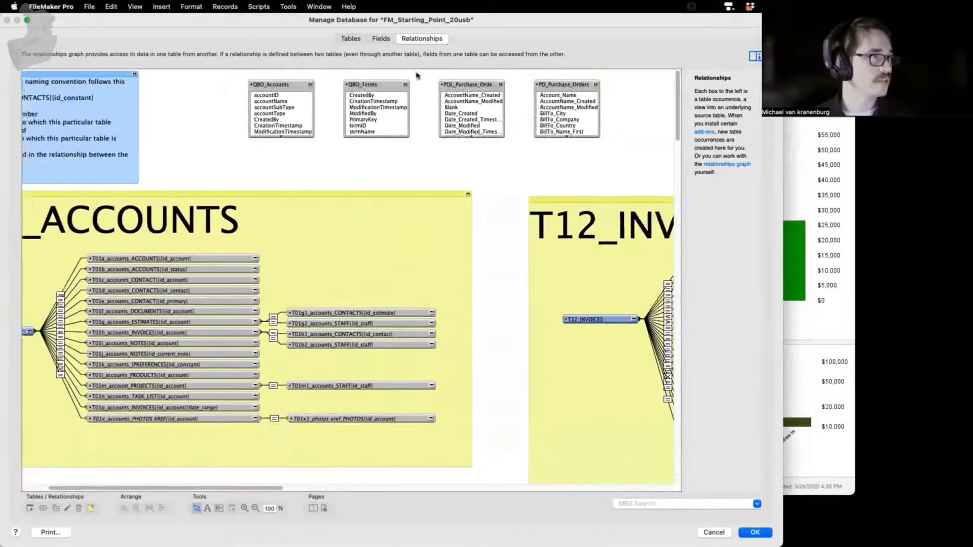
scroll(549, 107, "right", 5)
left_click_drag(499, 83, 509, 81)
left_click_drag(399, 84, 406, 84)
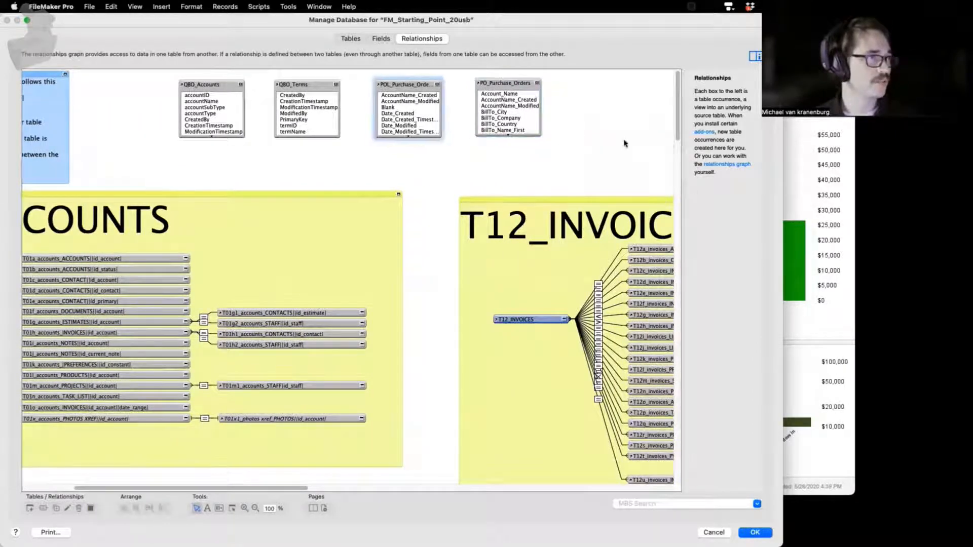
mouse_move(607, 168)
left_mouse_down()
mouse_move(374, 77)
mouse_move(573, 169)
mouse_move(555, 282)
mouse_move(572, 231)
mouse_move(462, 227)
mouse_move(459, 237)
mouse_move(462, 122)
mouse_move(450, 276)
left_mouse_up()
scroll(527, 400, "down", 2)
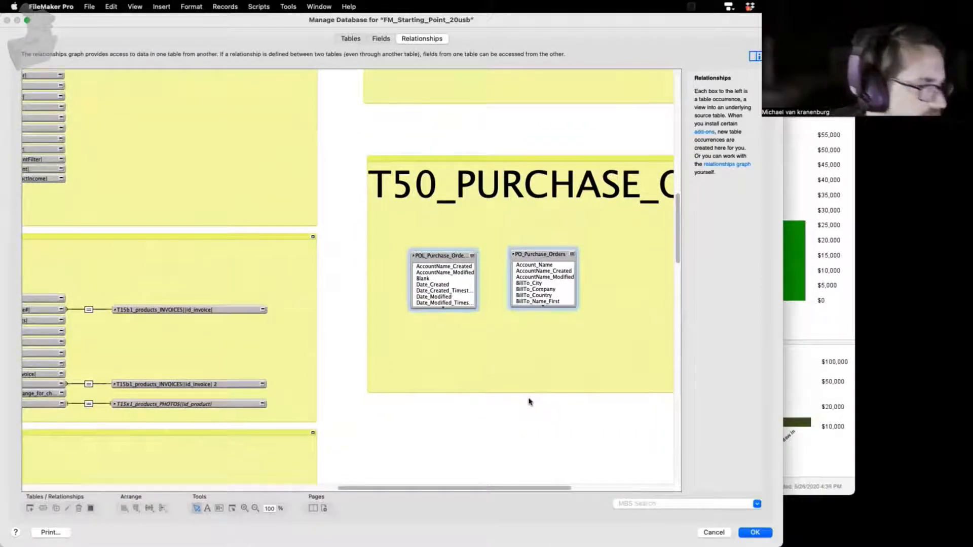
- Move the purchase order line items occurrence below the T50 note and shift PO_Purchase_Orders toward the note's left edge
left_click(567, 360)
left_click(560, 248)
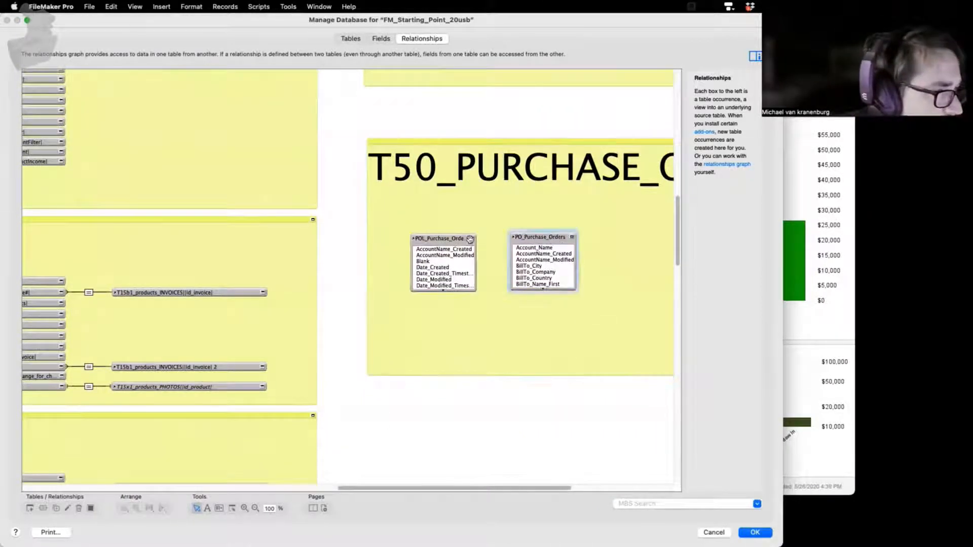
left_click_drag(443, 239, 443, 416)
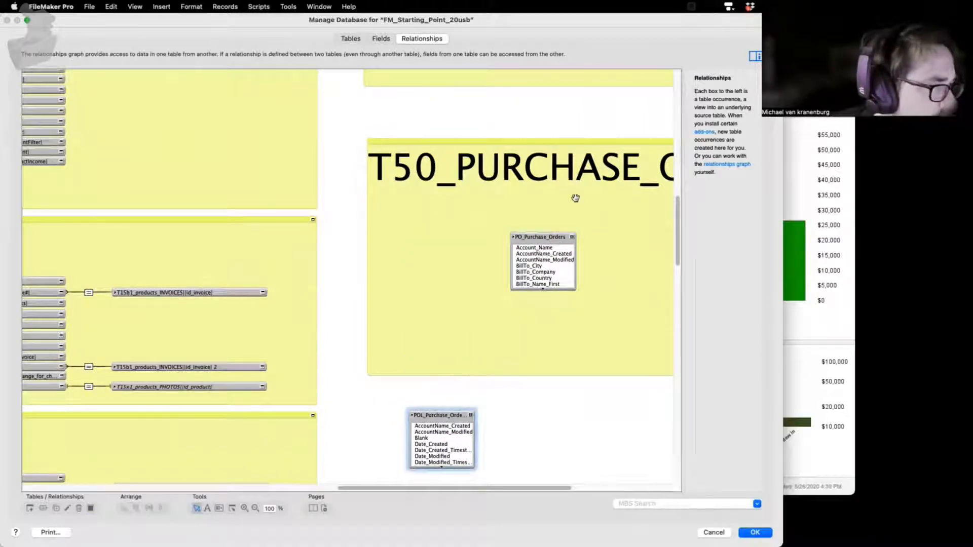
left_click_drag(553, 236, 443, 296)
scroll(448, 239, "down", 8)
scroll(527, 175, "up", 1)
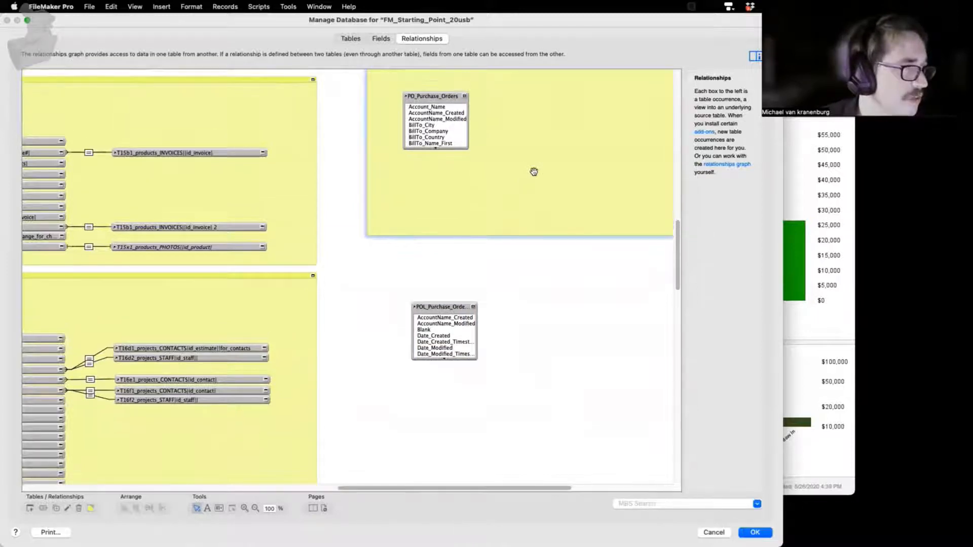
- Duplicate the T50 note below itself as T51_PURCHASE_ORDER_LINE_ITEMS and place the line items occurrence beneath its title
left_click_drag(532, 157, 529, 413)
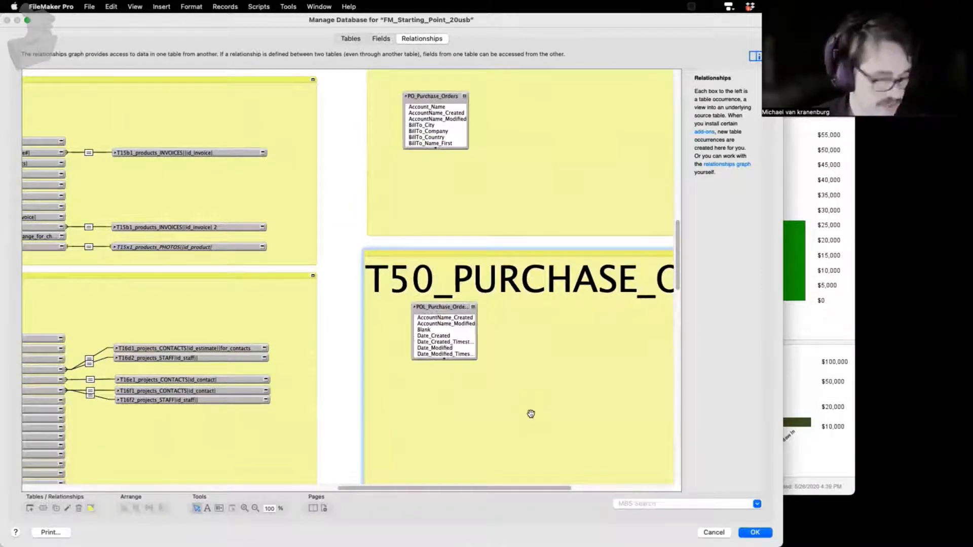
double_click(429, 283)
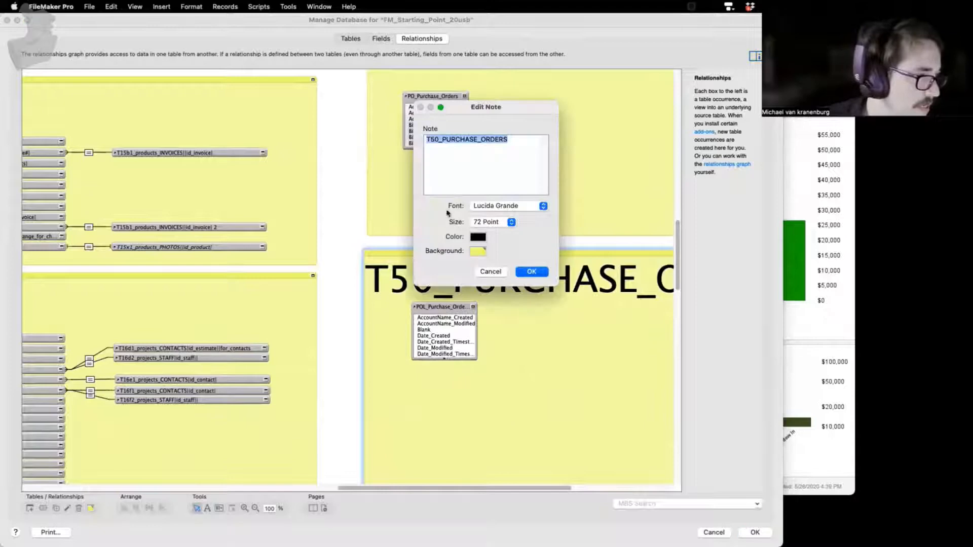
left_click(438, 141)
key("BackSpace")
type("1")
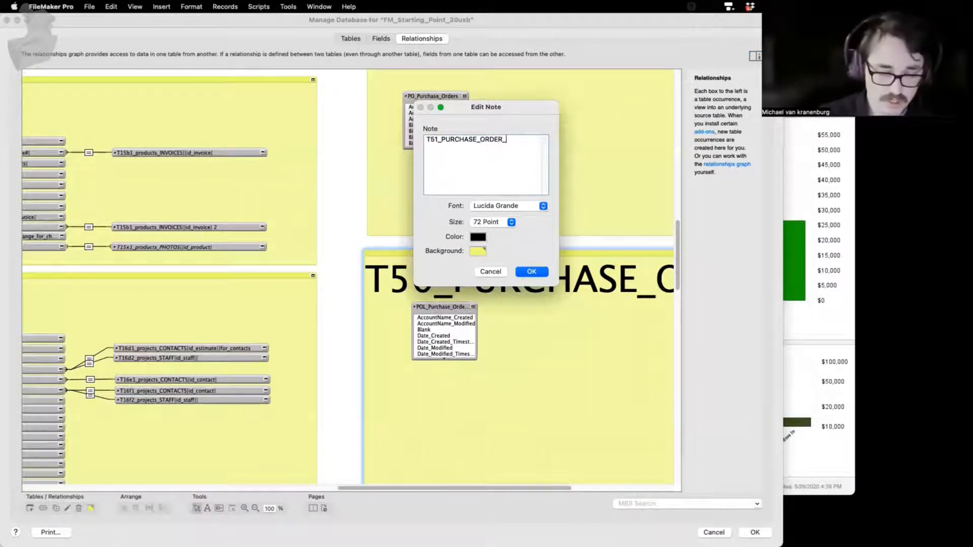
type("LINE_ITEMS")
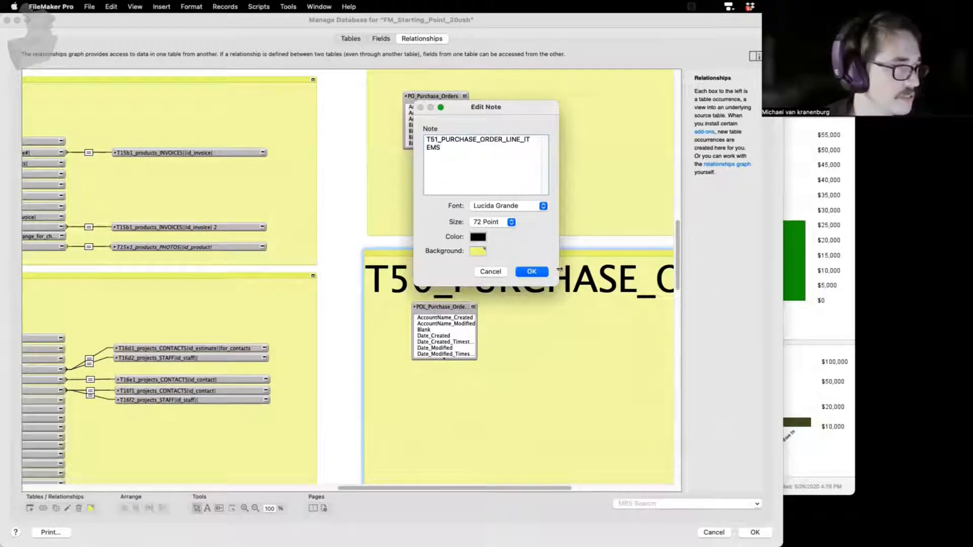
left_click_drag(559, 269, 622, 269)
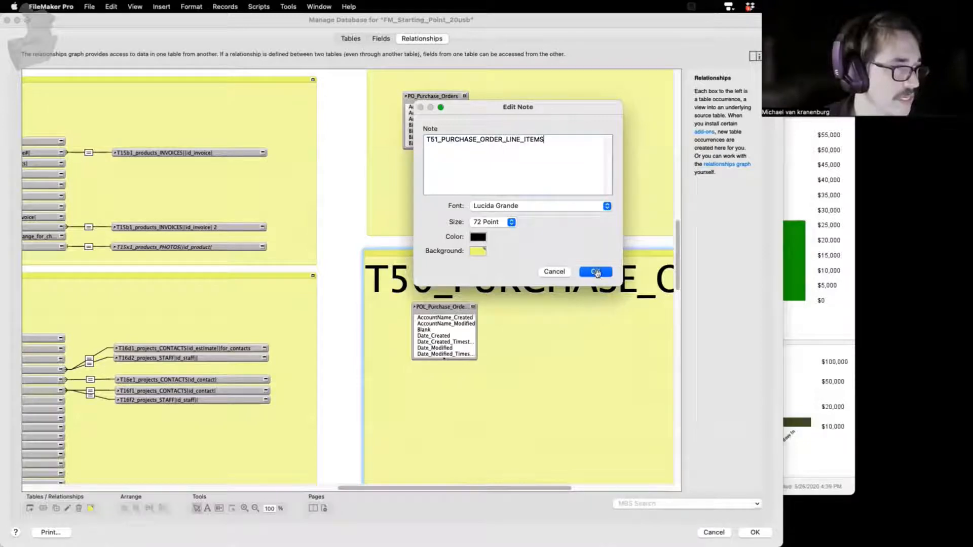
left_click(596, 272)
left_click_drag(449, 308, 451, 405)
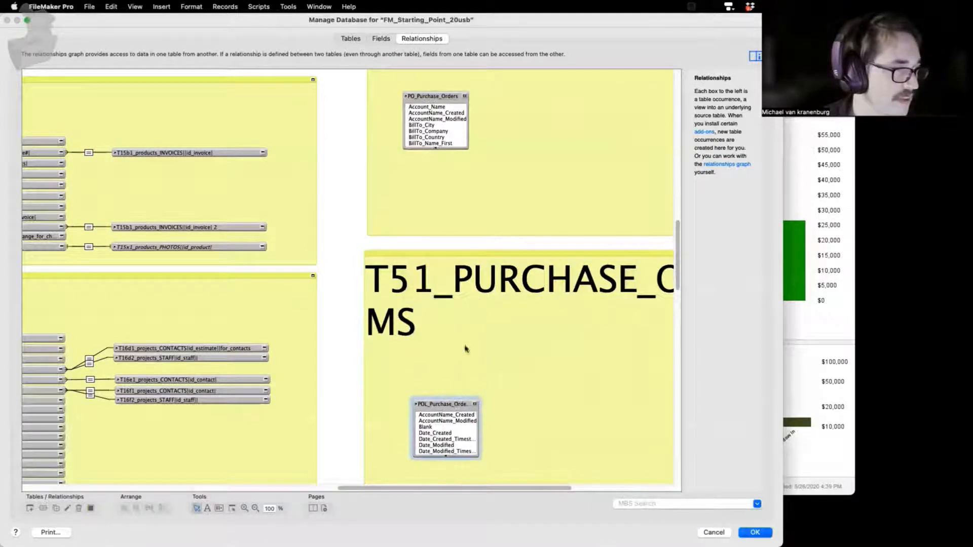
- Rename the PO_Purchase_Orders table occurrence as T50_PURCHASE_ORDERS
double_click(438, 98)
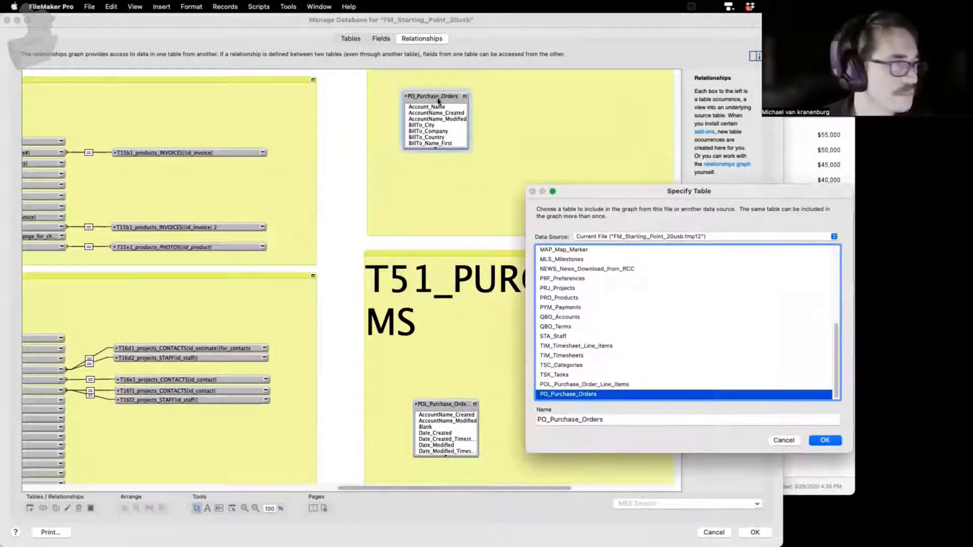
key("Tab")
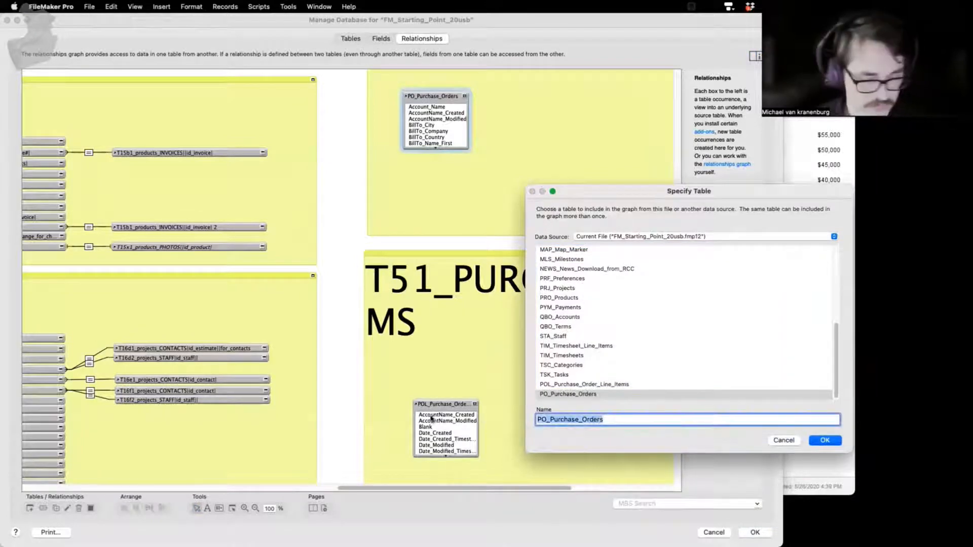
type("T50_PURCHASE_ORDERS")
left_click_drag(551, 420, 531, 422)
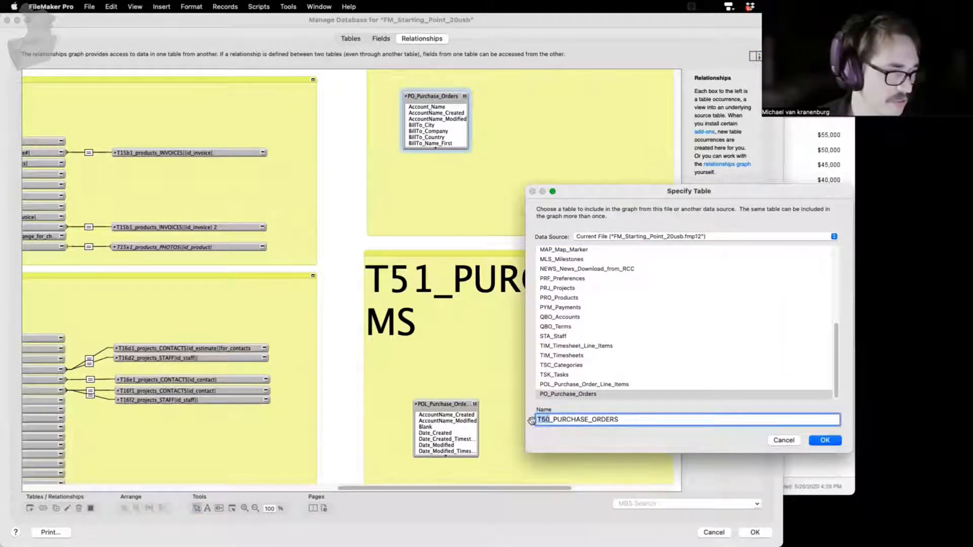
left_click(823, 441)
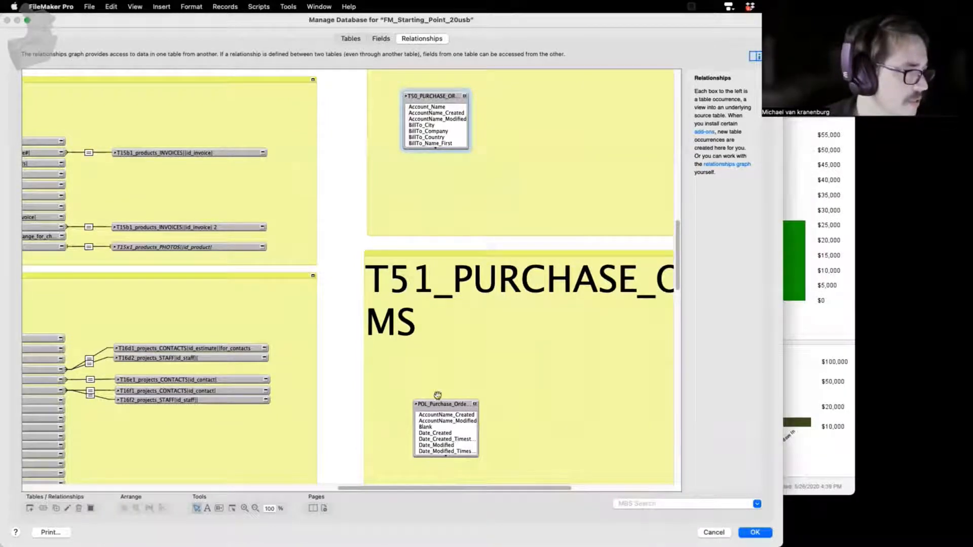
- Rename the POL_Purchase_Order_Line_Items table occurrence as T51_PURCHASE_ORDER_LINE_ITEMS
left_click(439, 410)
double_click(438, 410)
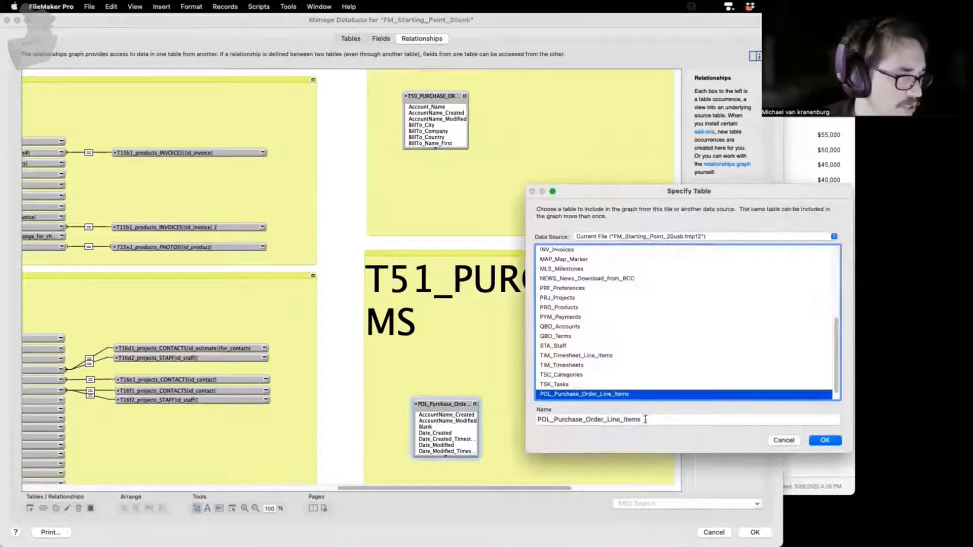
key("Tab")
type("T50_PURCHASE_ORDERS")
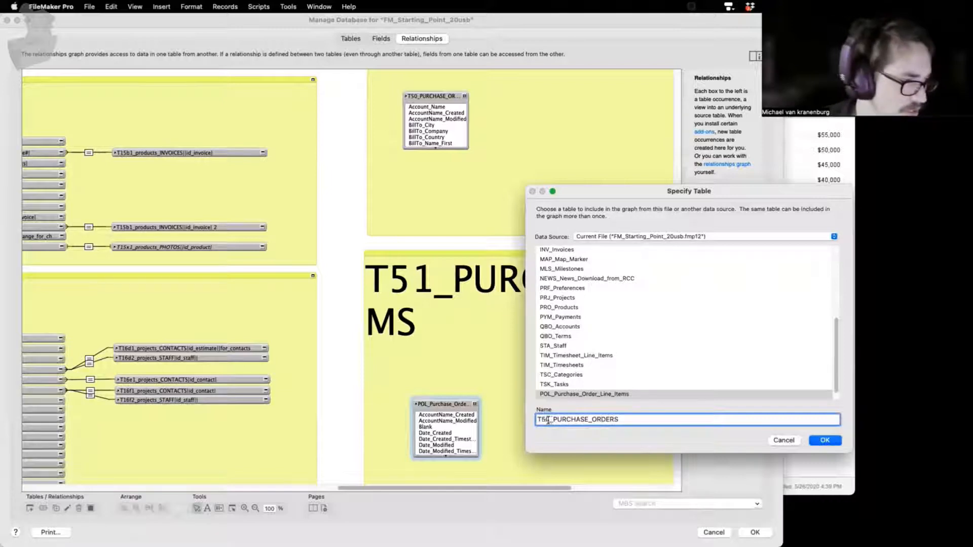
key("BackSpace")
type("1")
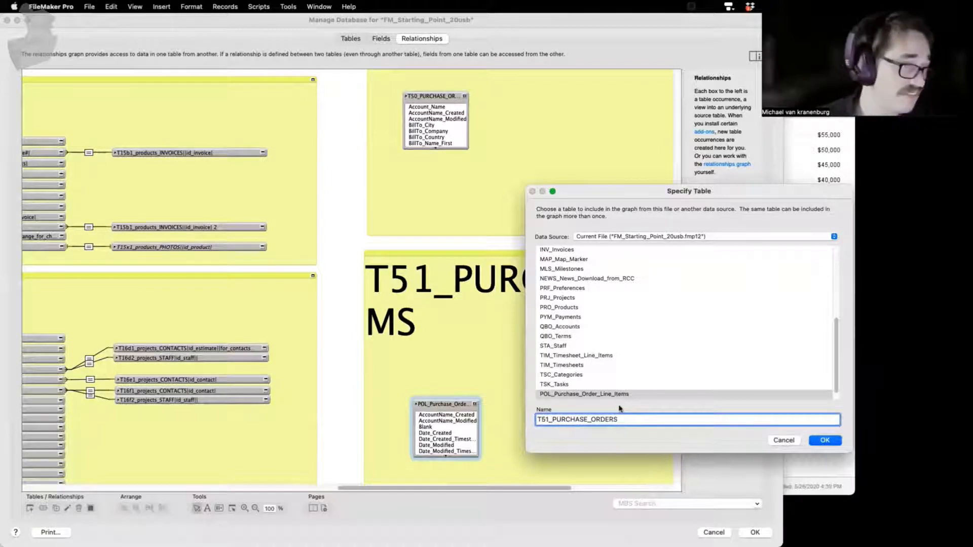
type("_LINE_ITEM")
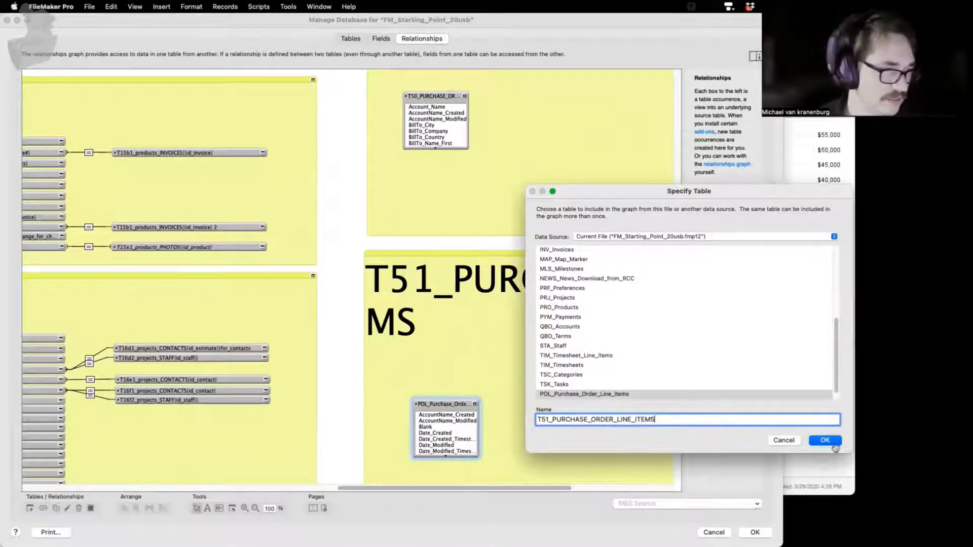
left_click(823, 441)
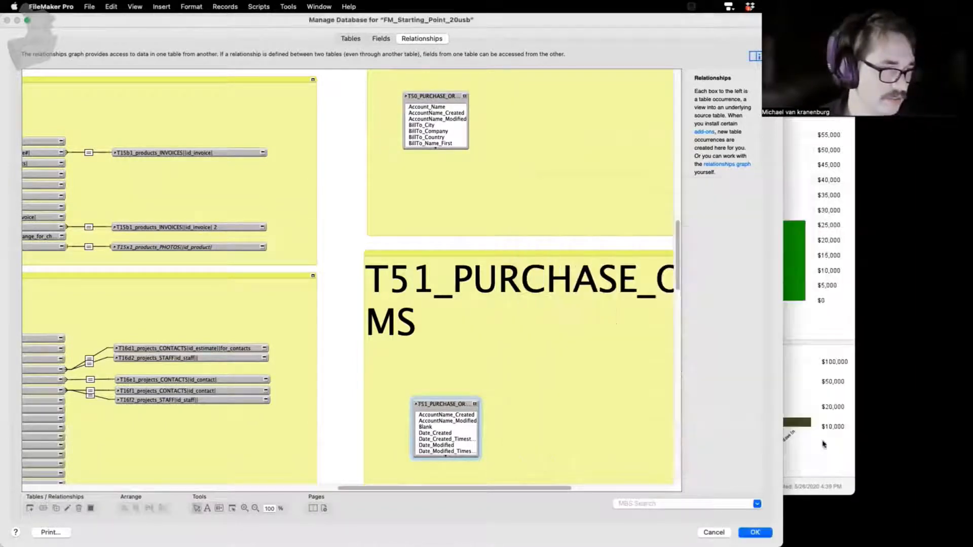
- Widen the database window and move the eight duplicated T08 estimates occurrences into the T50 note beside the T50_PURCHASE_ORDERS occurrence
left_click_drag(785, 523, 908, 523)
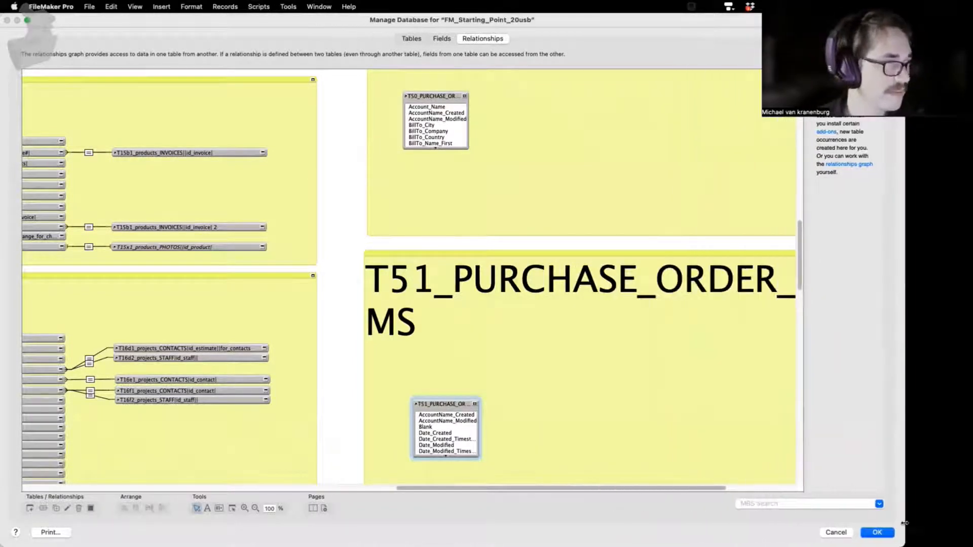
scroll(474, 294, "down", 15)
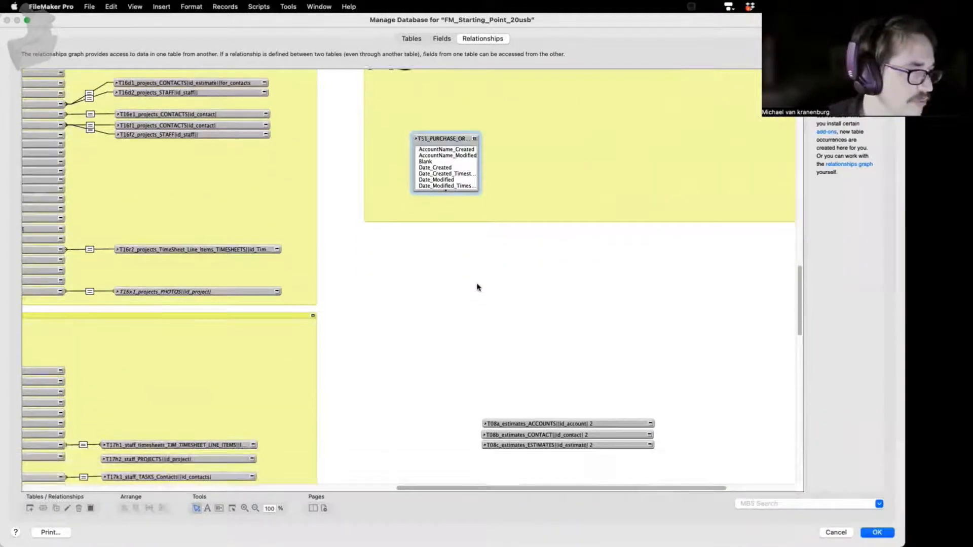
left_click_drag(712, 389, 559, 169)
scroll(540, 178, "up", 10)
scroll(547, 217, "up", 5)
scroll(554, 228, "up", 6)
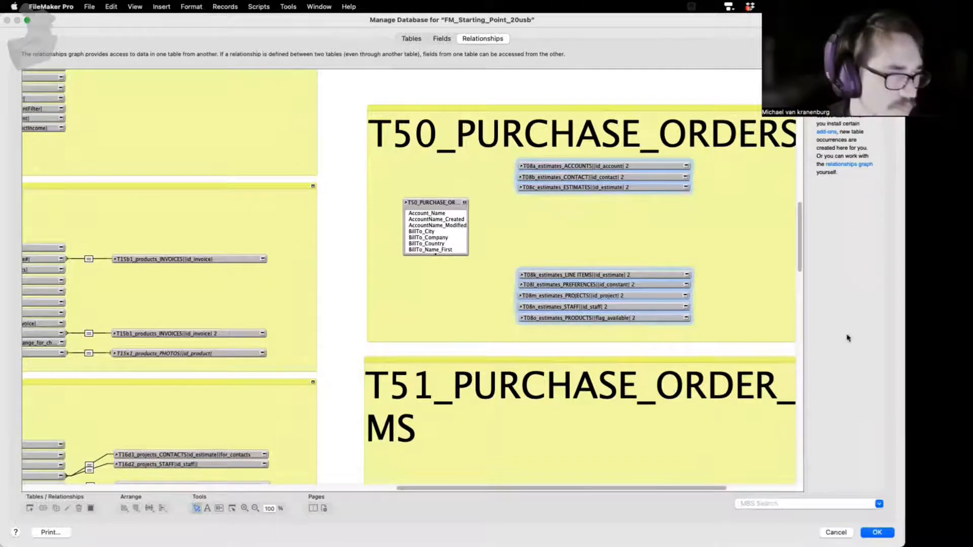
- Move the line items, preferences, projects, staff and products occurrences up beneath the three upper T08 occurrences in the T50 note
left_click(484, 333)
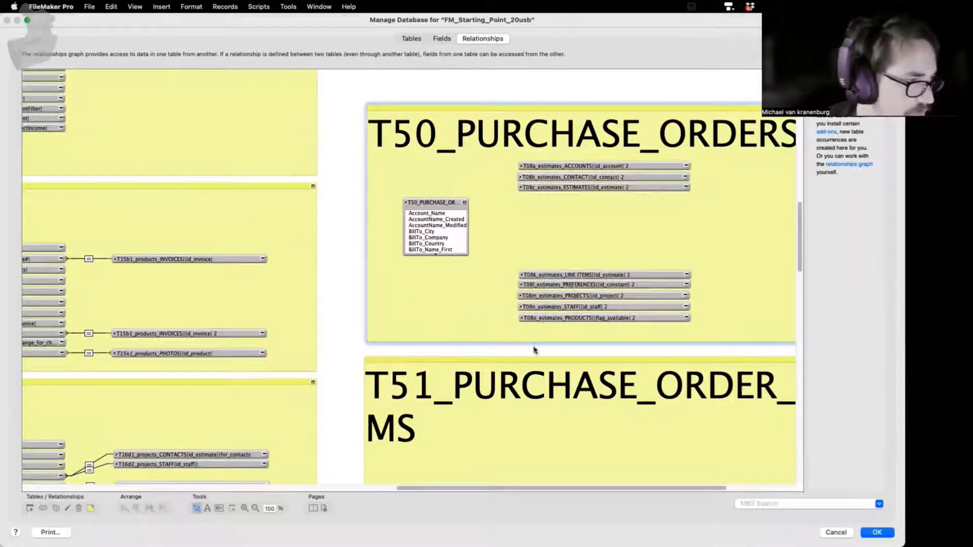
left_click(584, 318)
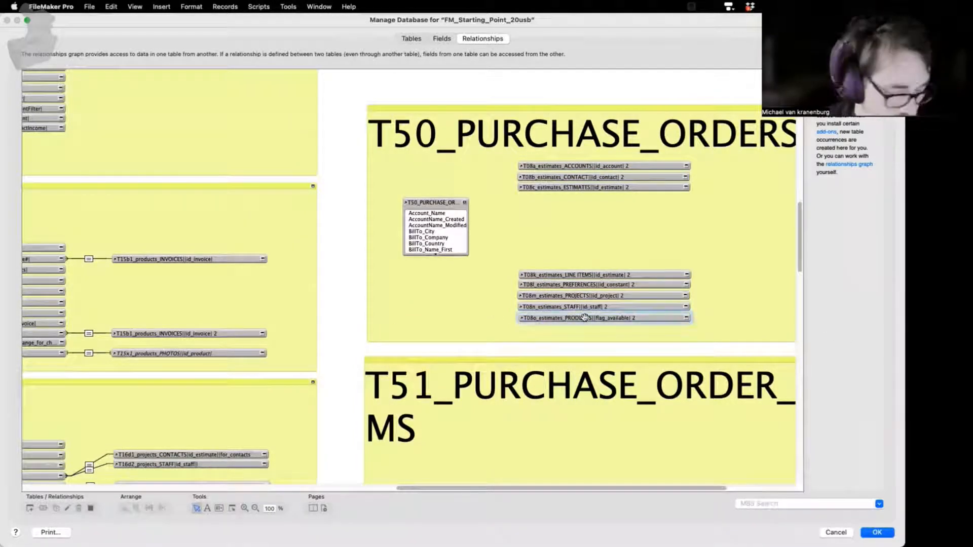
left_click(587, 307, "shift")
left_click(588, 295, "shift")
left_click(583, 284, "shift")
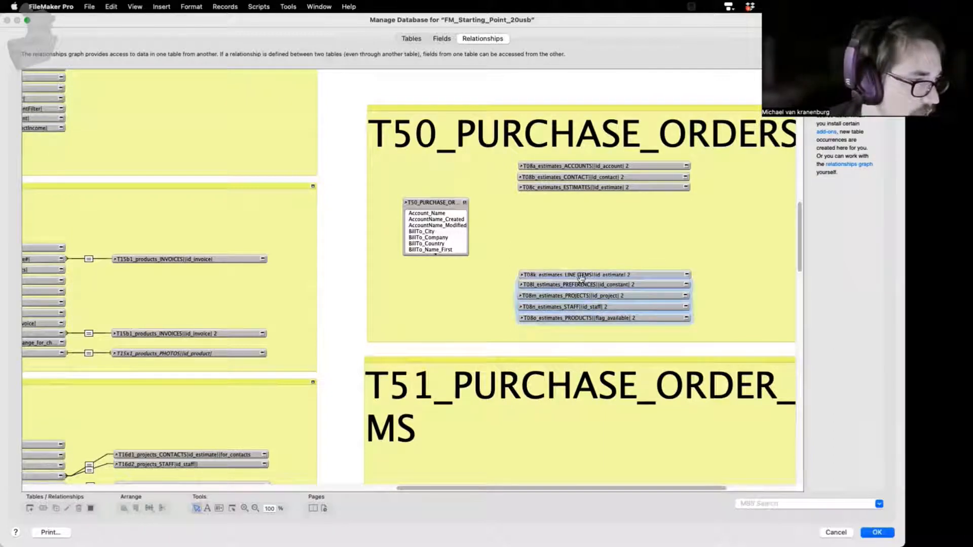
left_click(578, 275, "shift")
left_click_drag(576, 276, 577, 205)
- Add the estimates, contact and accounts occurrences to the selection and move all eight T08 occurrences slightly down beside T50_PURCHASE_ORDERS
left_click(577, 187, "shift")
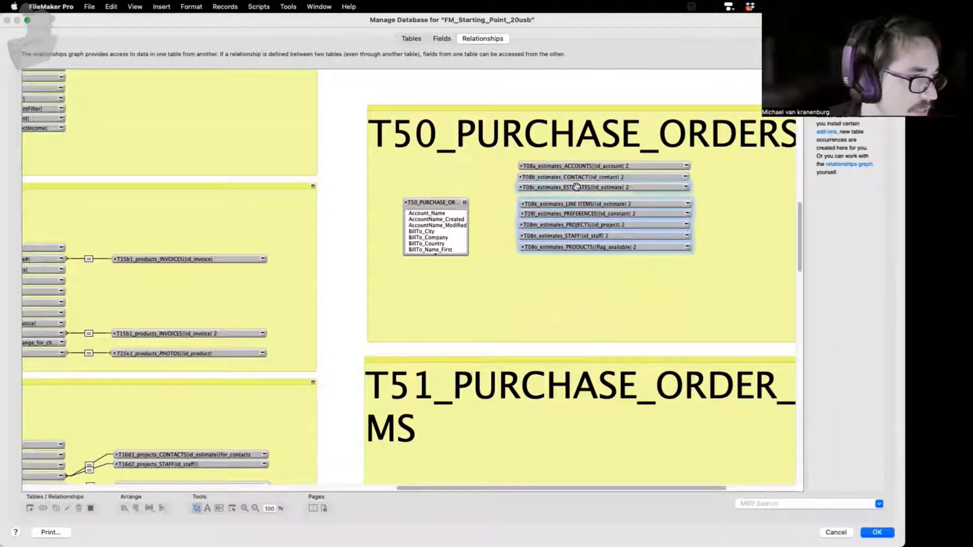
left_click(576, 178, "shift")
left_click(574, 166, "shift")
left_click_drag(574, 166, 566, 193)
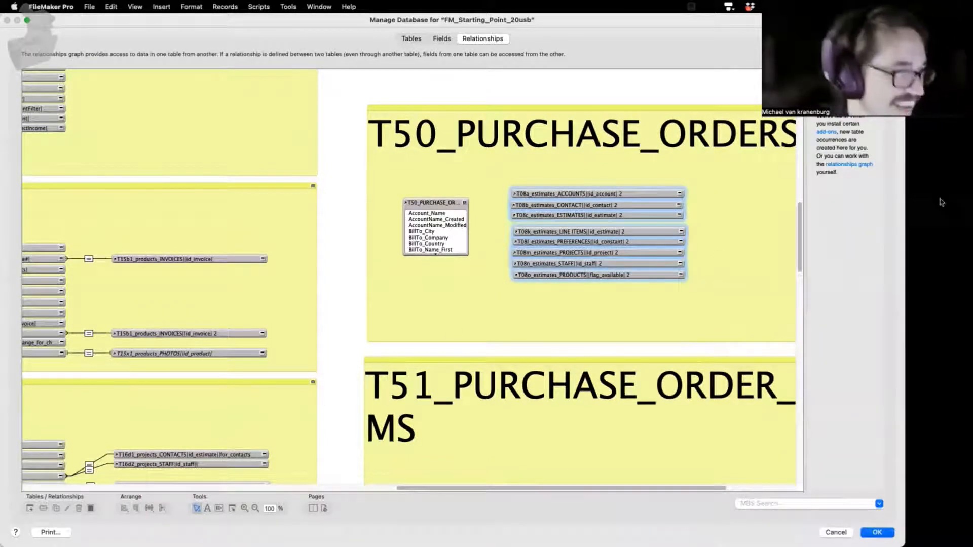
left_click(743, 280)
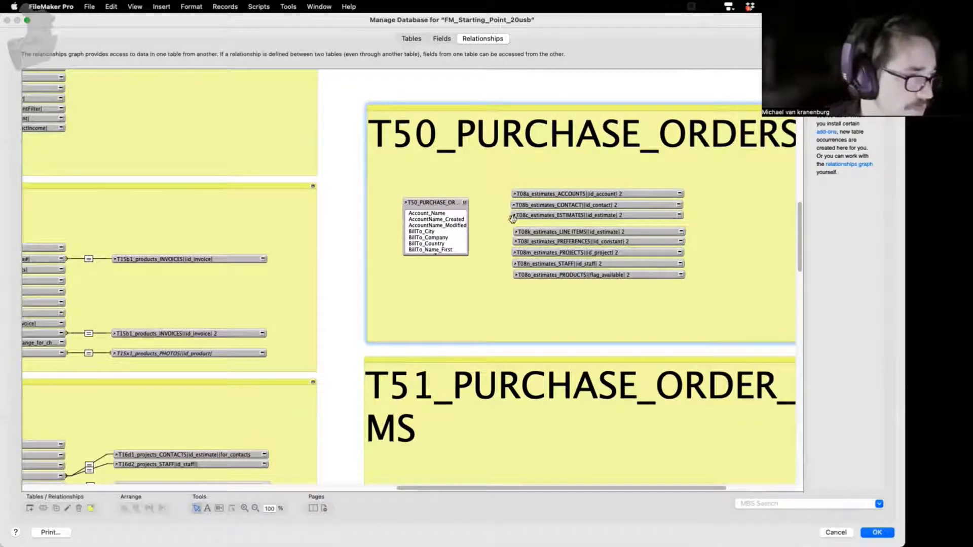
- Edit the duplicated T08a accounts occurrence's name, replacing "estimates" with "purchase_order" and the prefix with T50a
double_click(571, 194)
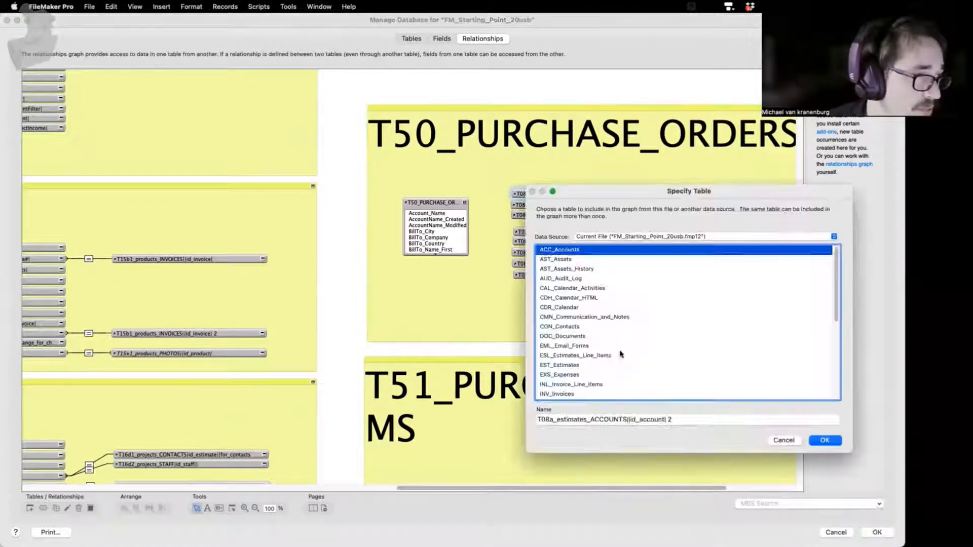
double_click(563, 419)
left_click(568, 420)
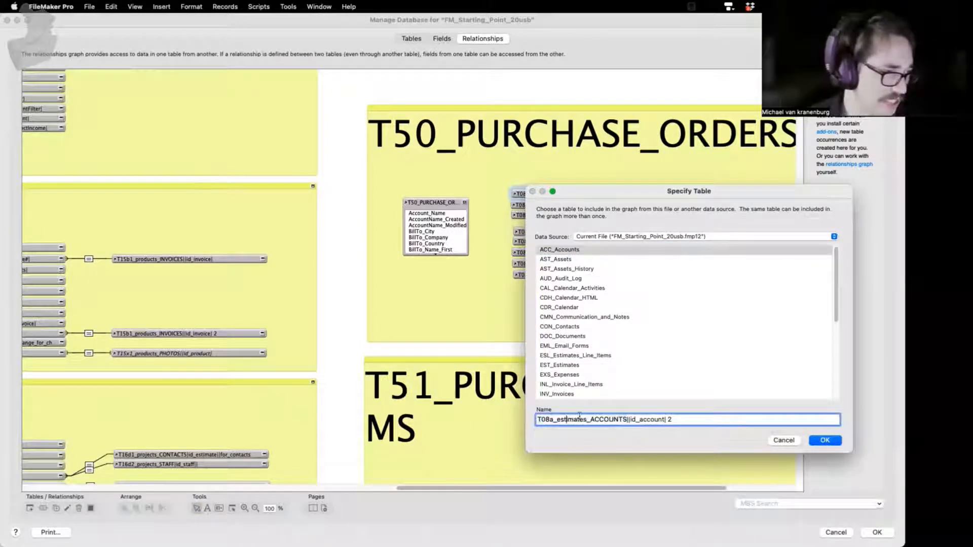
left_click_drag(586, 420, 558, 420)
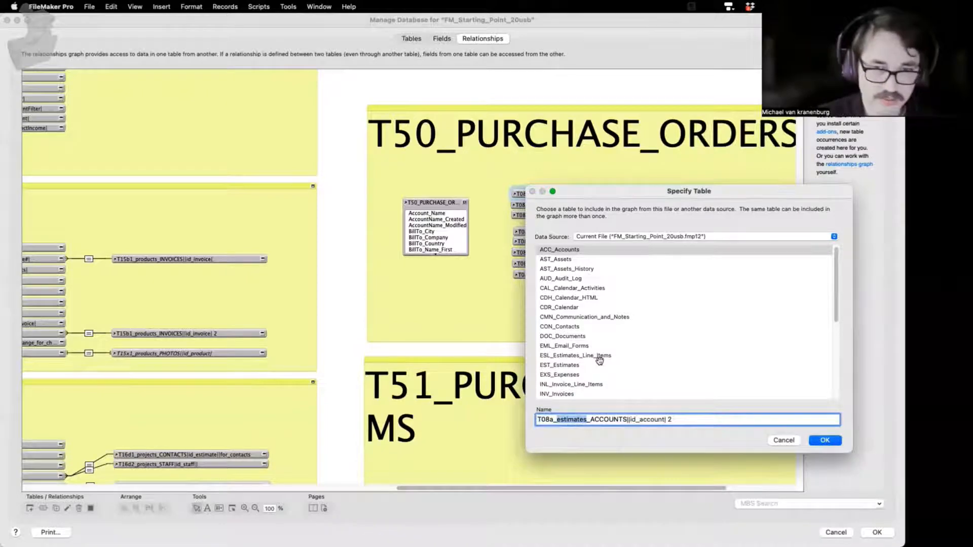
type("T50_PURCHASE_ORDERS")
key("super+z")
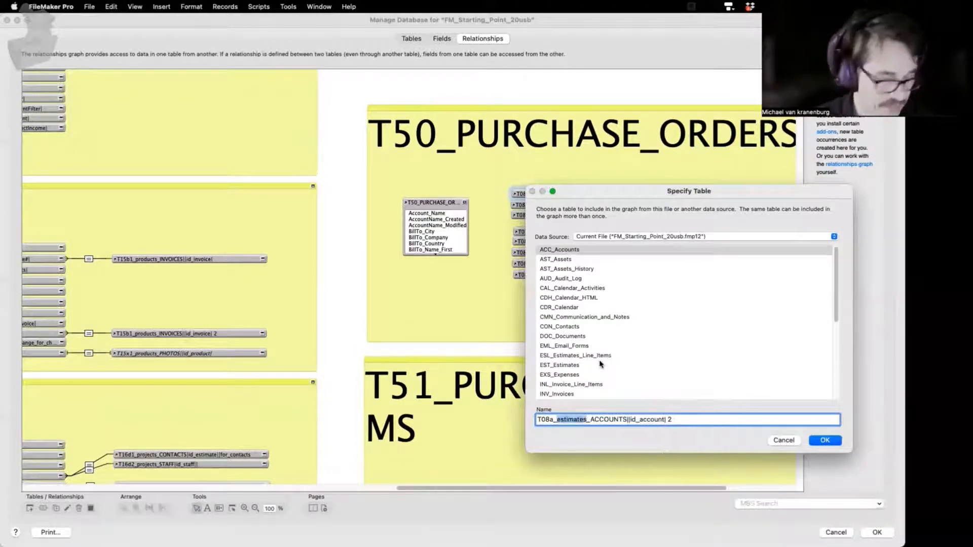
type("purchase_")
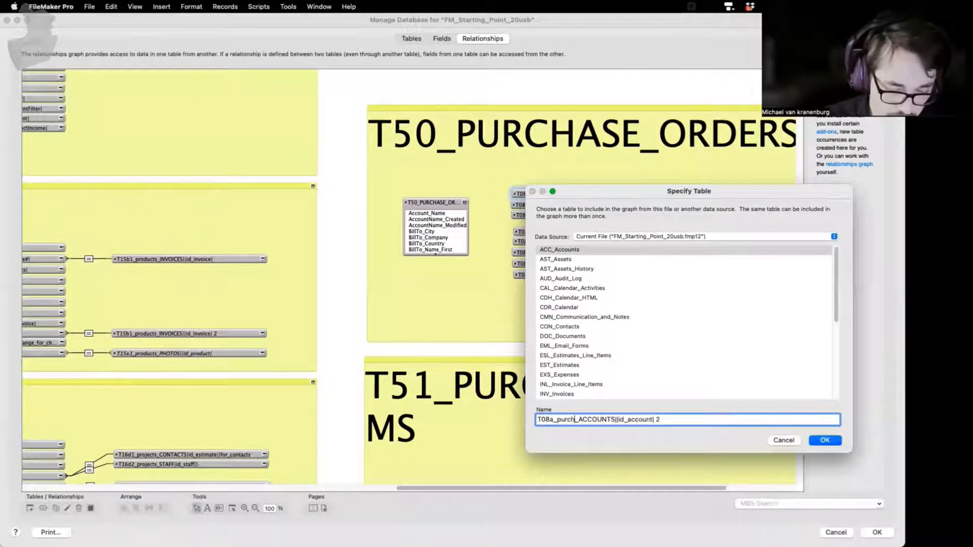
type("order")
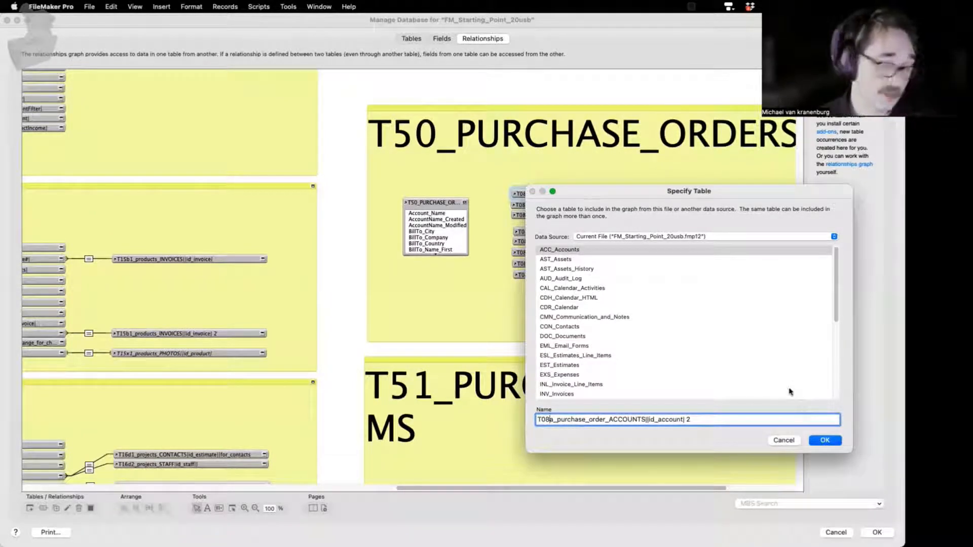
left_click(548, 420)
key("BackSpace")
key("BackSpace")
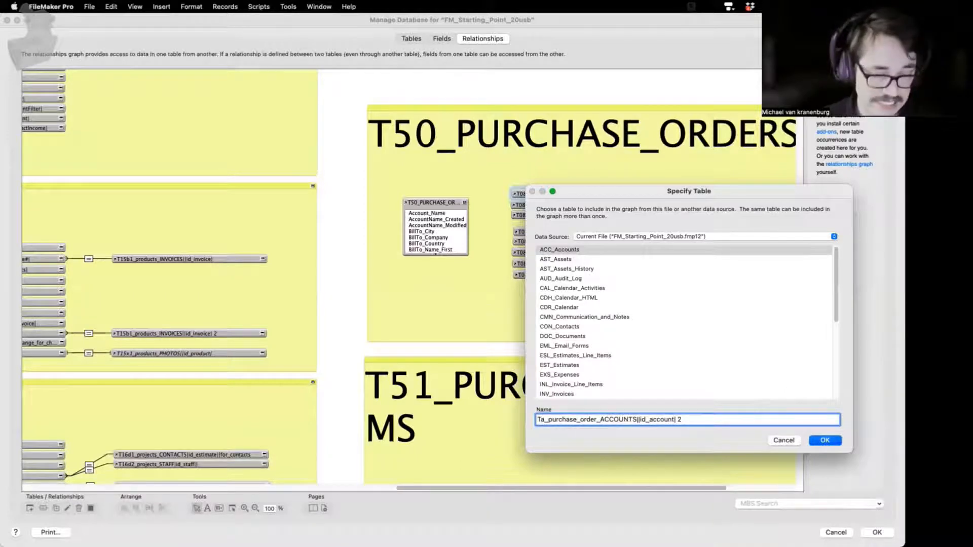
type("50")
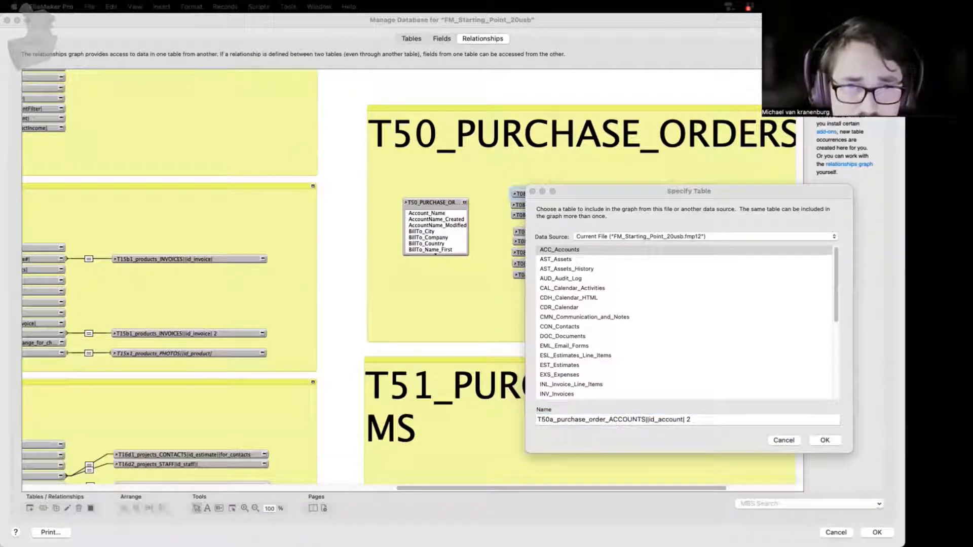
- Correct the accounts occurrence's name to T50a_purchase_orders_ACCOUNTS||id_account, without the trailing 2, and apply it
left_click(713, 422)
key("super+a")
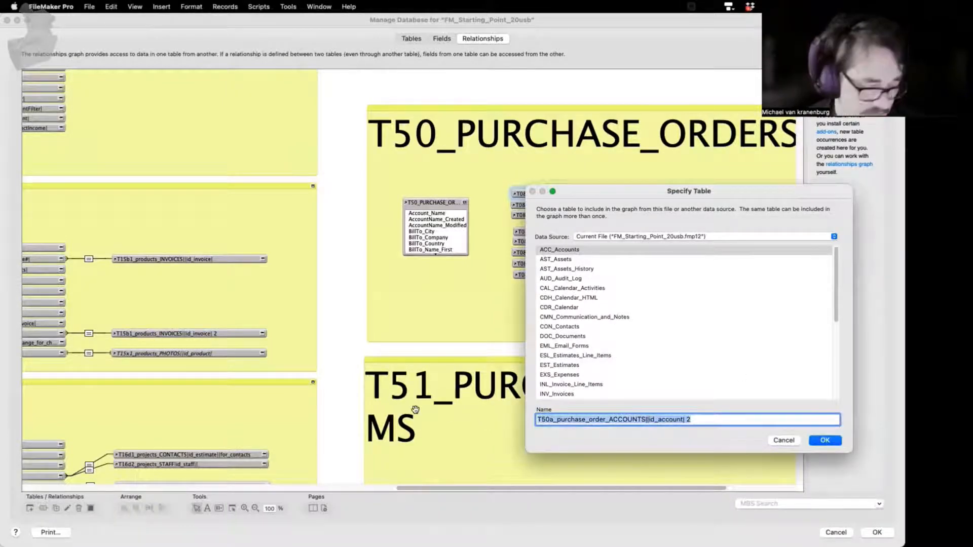
type("T50a_purchase_orders_ACCOUNTS||id_account")
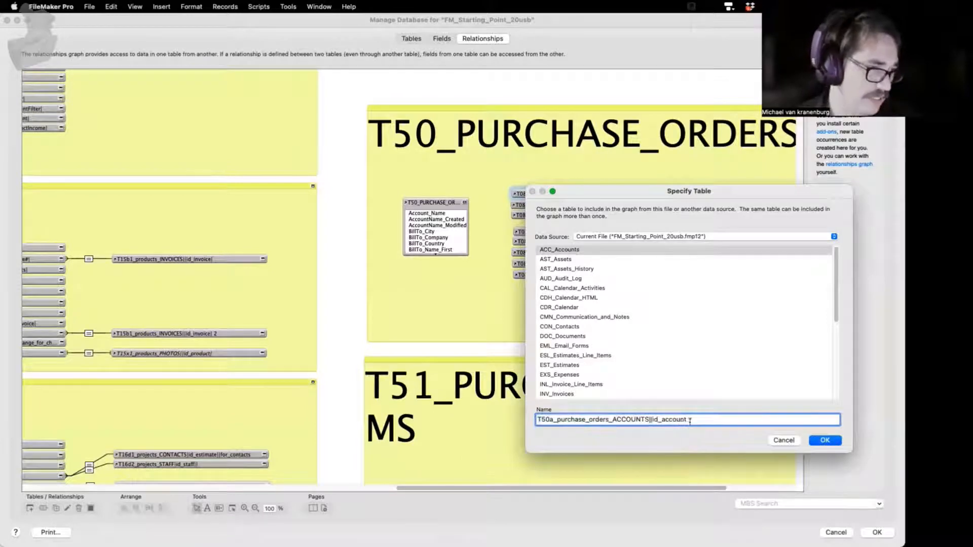
key("super+a")
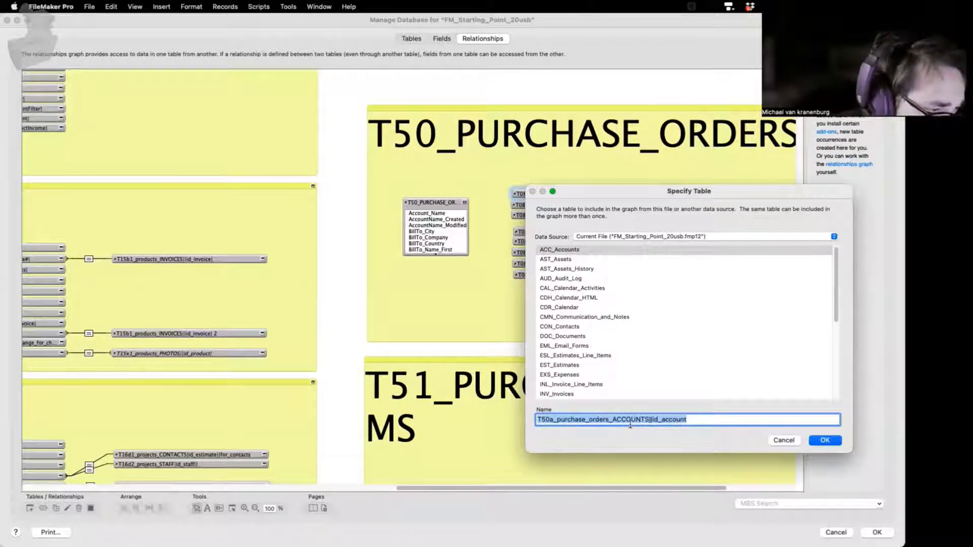
double_click(653, 419)
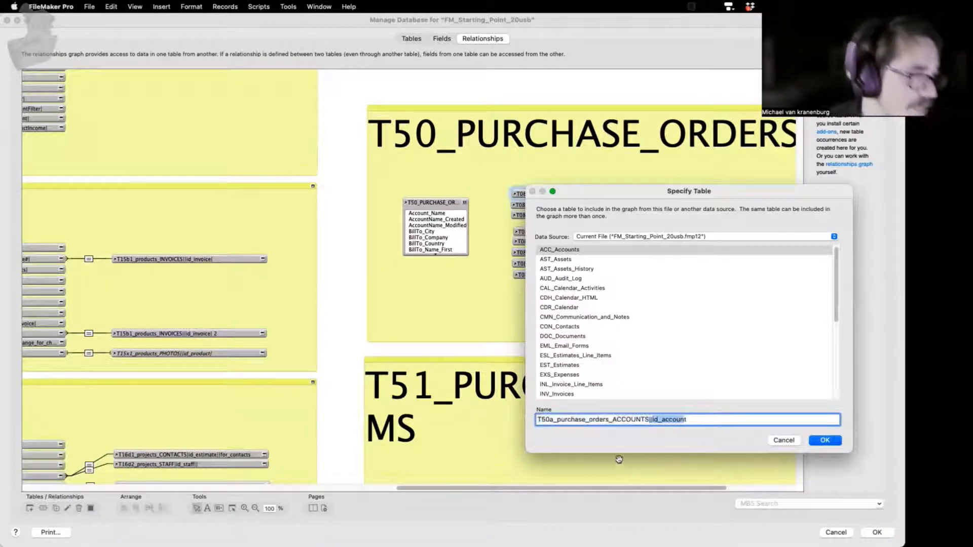
left_click(722, 419)
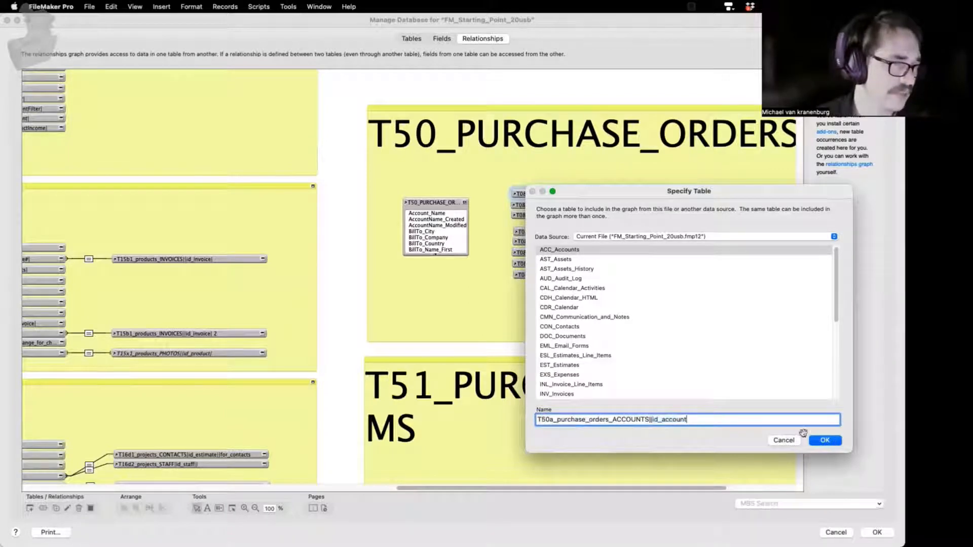
left_click(824, 441)
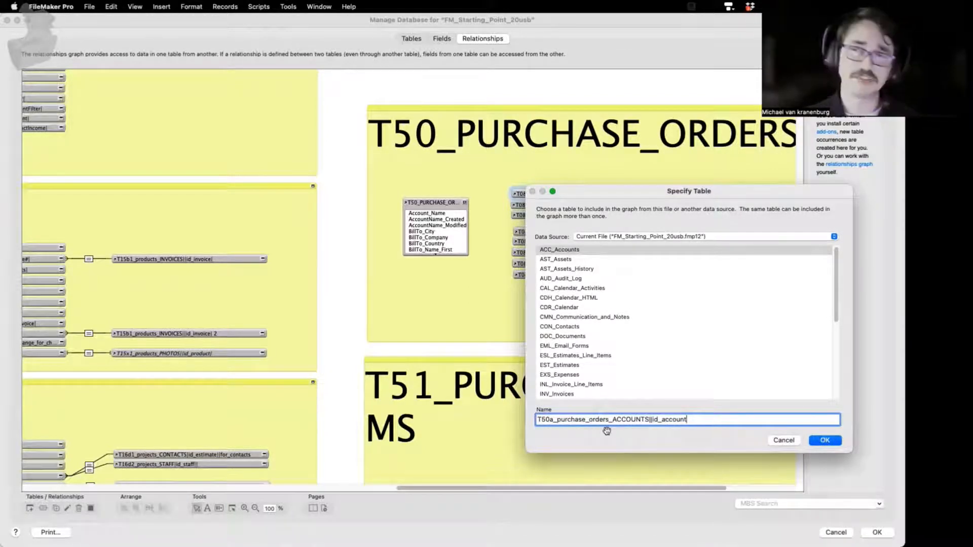
left_click_drag(610, 420, 557, 420)
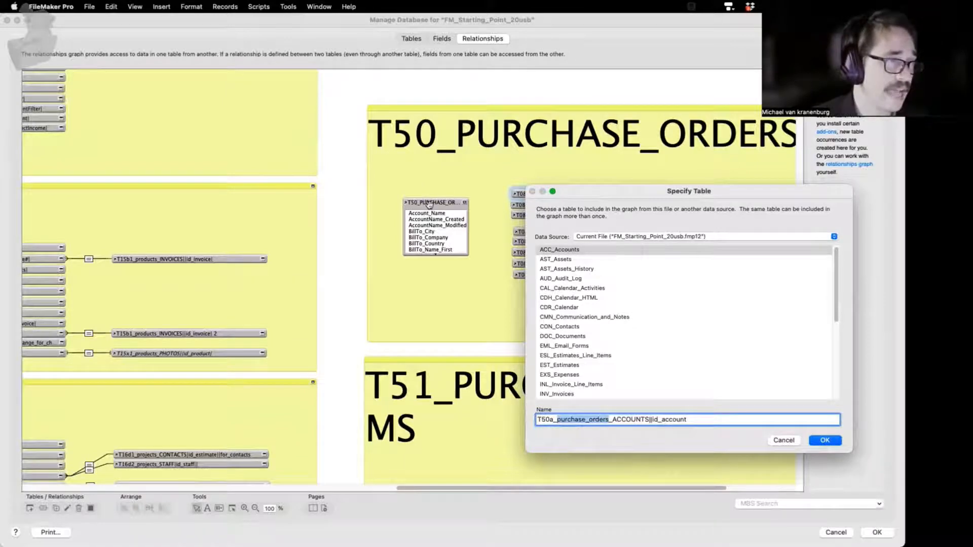
left_click(611, 420)
left_click_drag(611, 420, 641, 420)
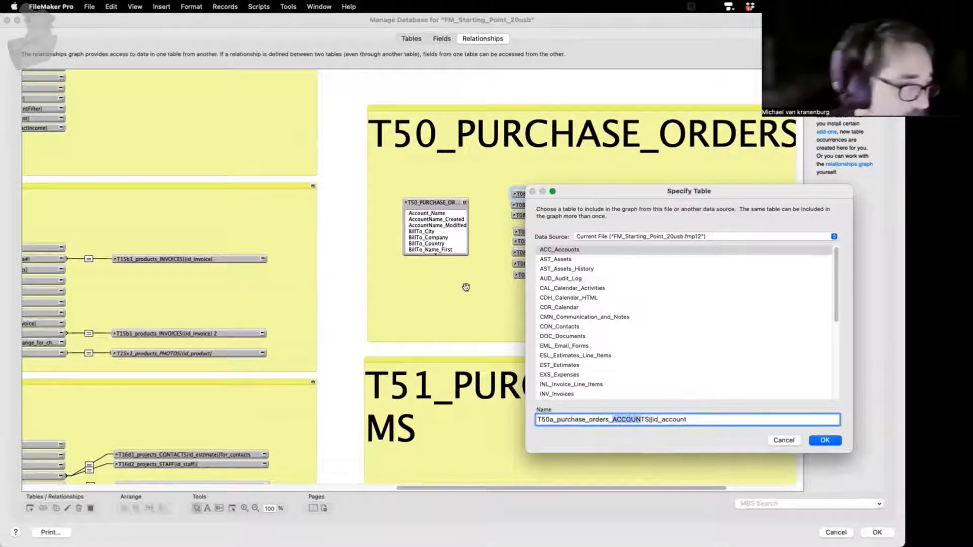
left_click(825, 440)
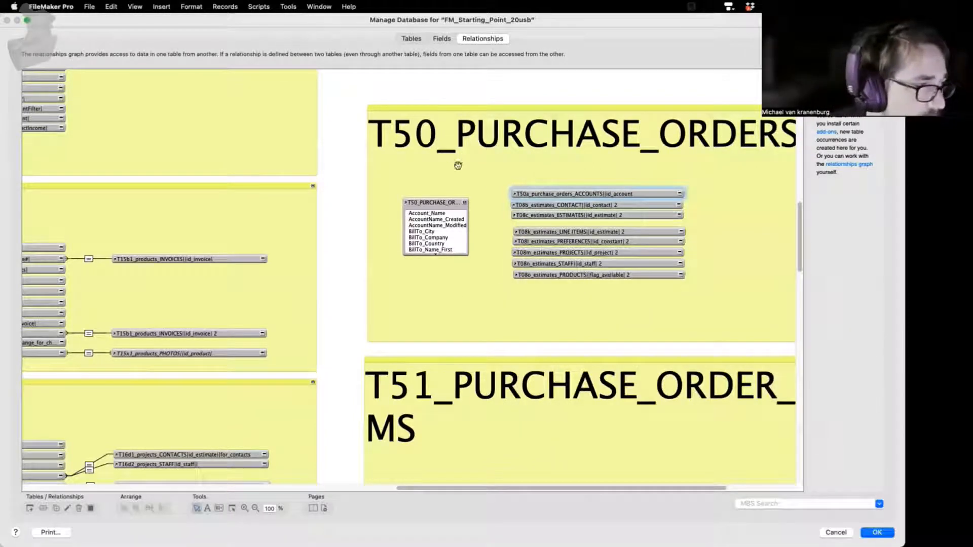
- Relate T50_PURCHASE_ORDERS to the T50a accounts occurrence with id_account = ID_Account, and widen the gap between the two occurrences
left_click(680, 194)
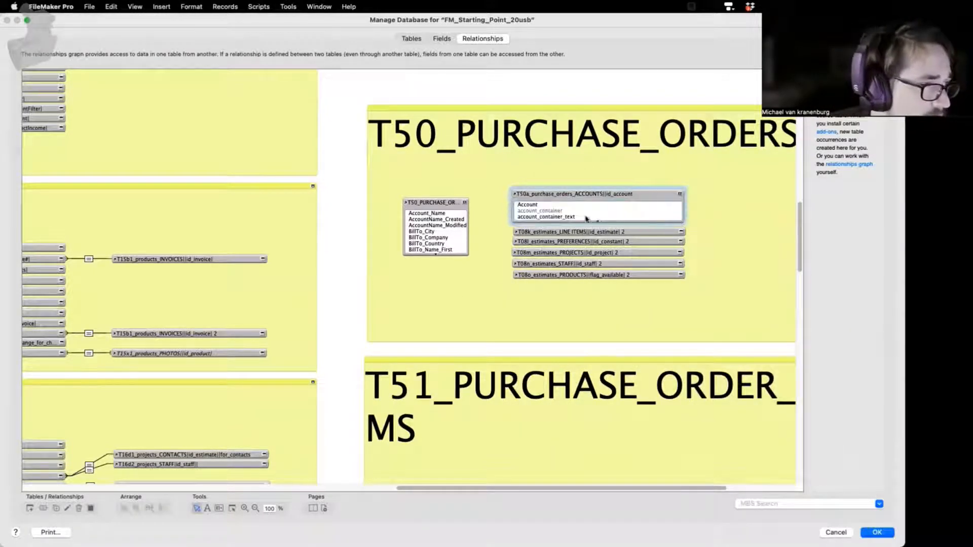
left_click_drag(530, 205, 428, 213)
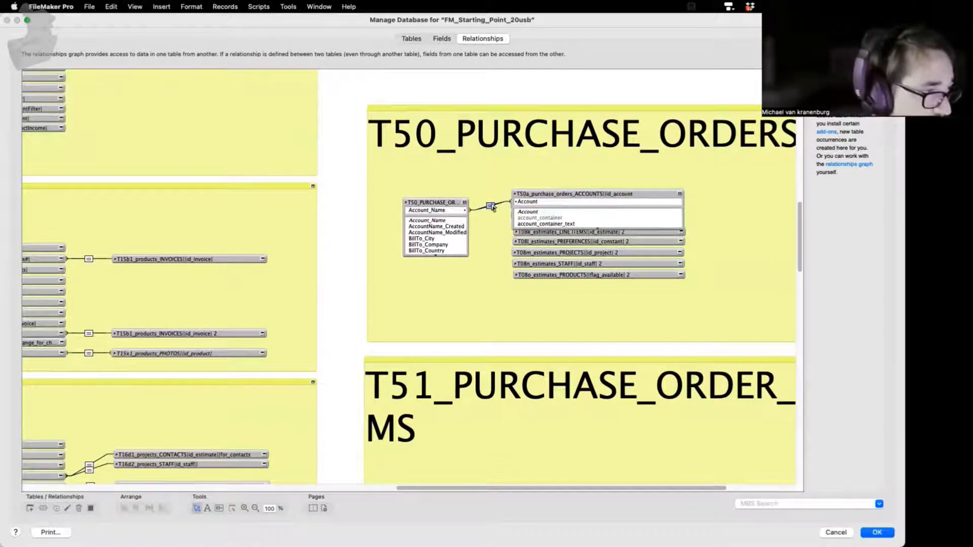
double_click(490, 205)
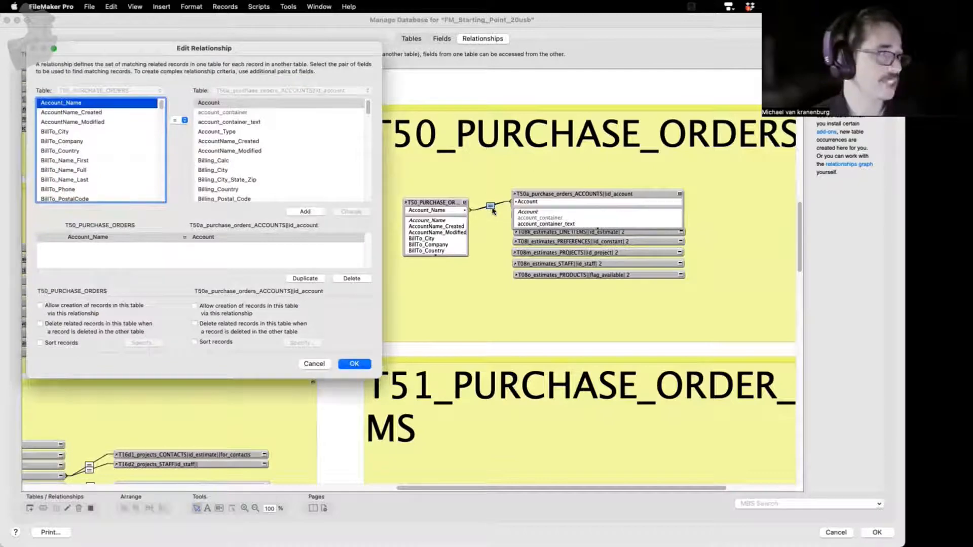
left_click(65, 142)
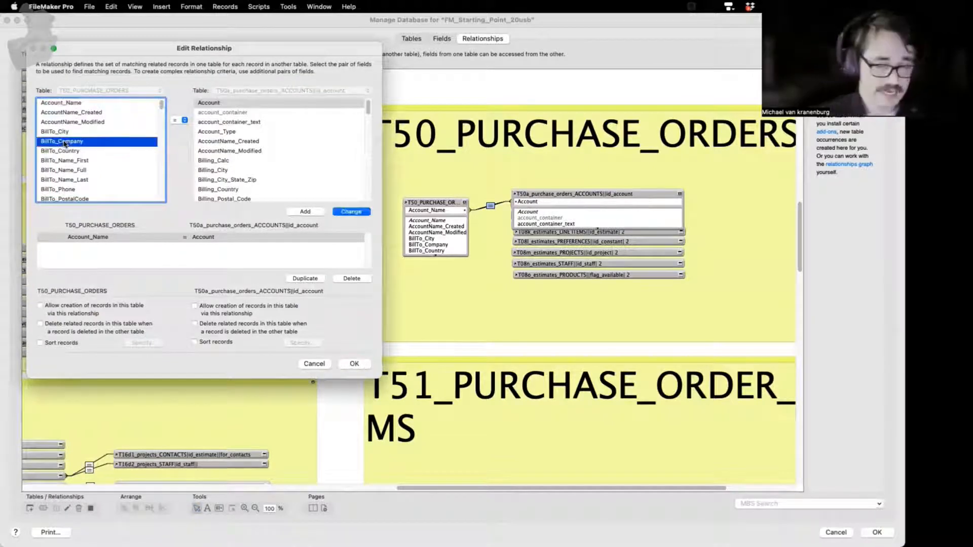
type("id")
left_click(216, 171)
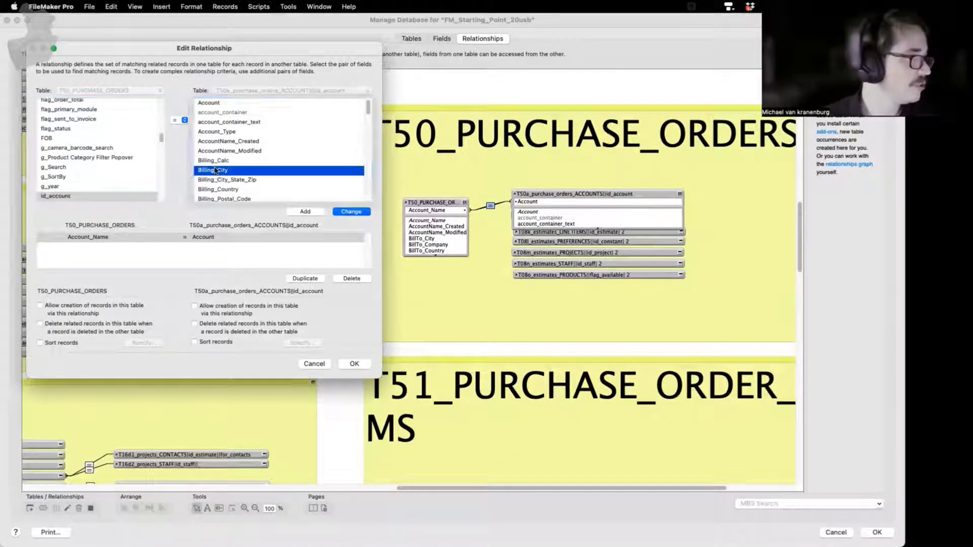
type("id")
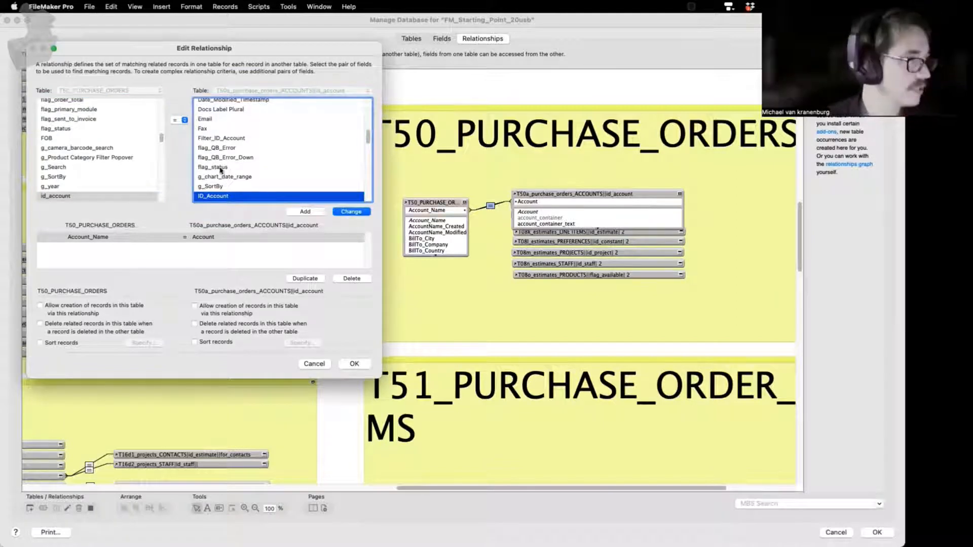
left_click(351, 212)
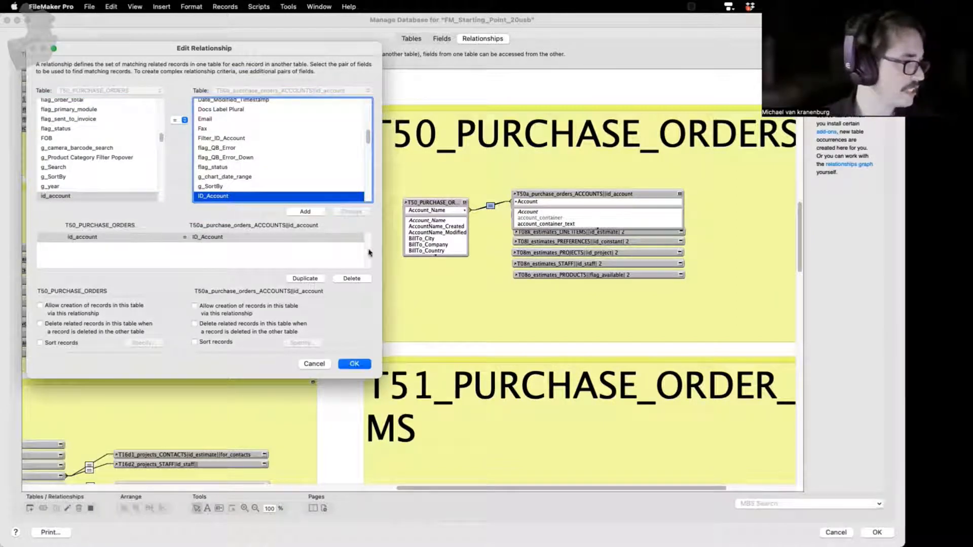
left_click(355, 364)
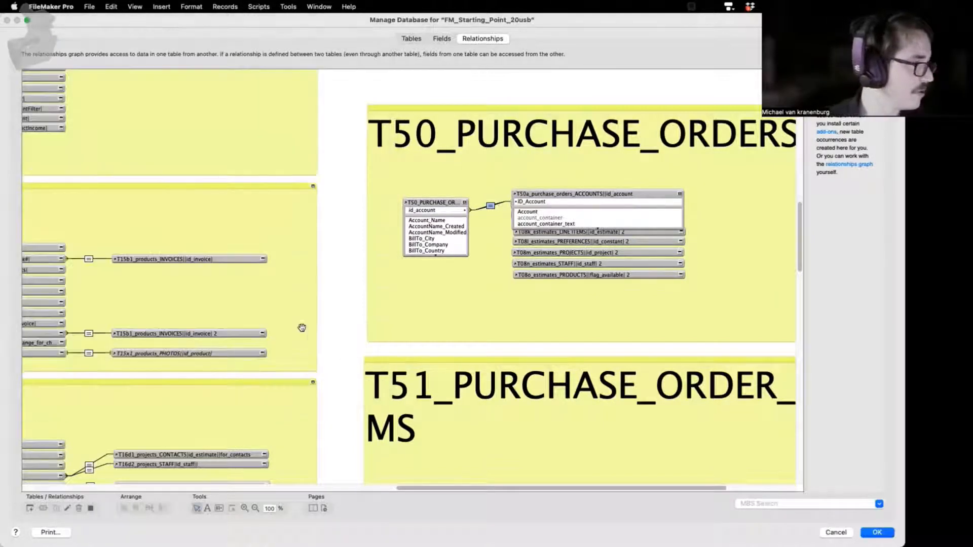
left_click(679, 195)
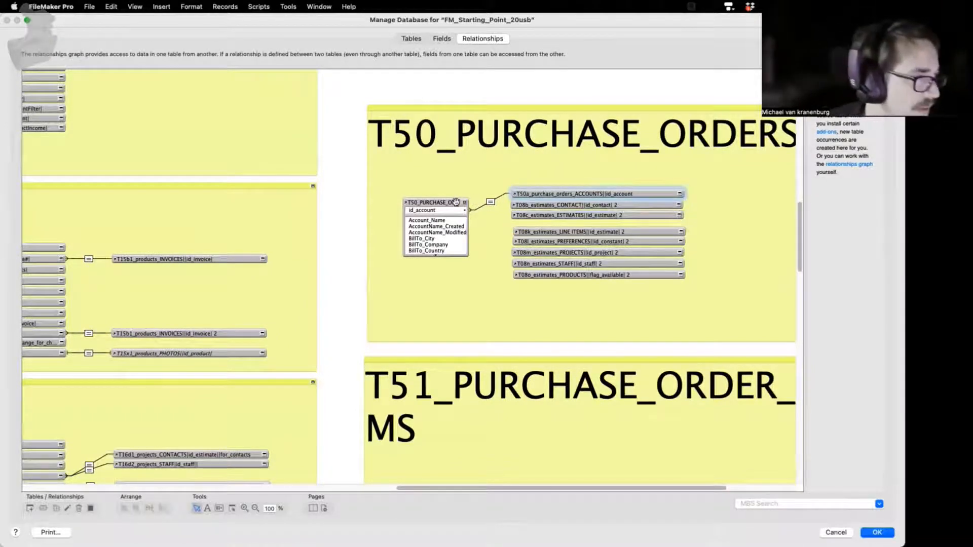
left_click_drag(456, 202, 440, 201)
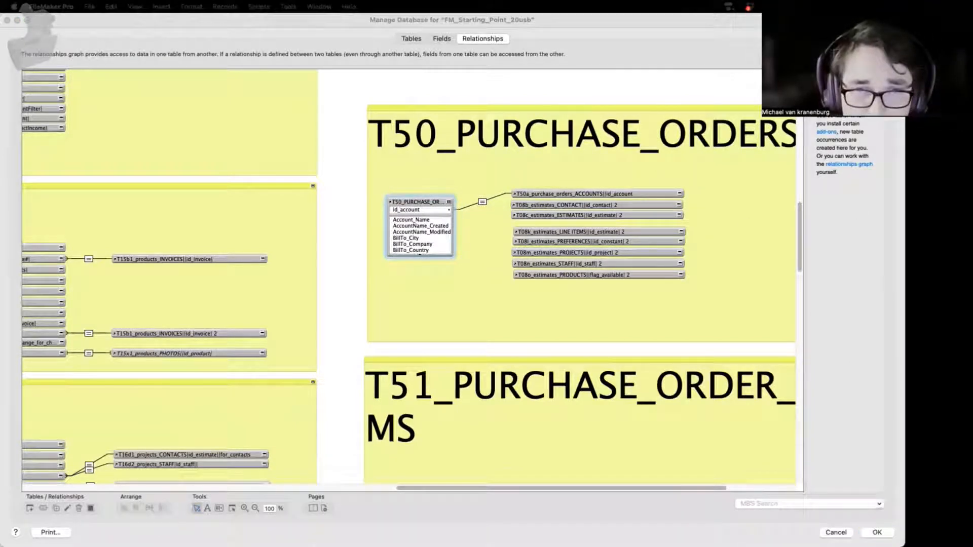
- Rename the duplicated T08b contact occurrence as T50b_purchase_orders_CONTACT||id_contact|
double_click(569, 206)
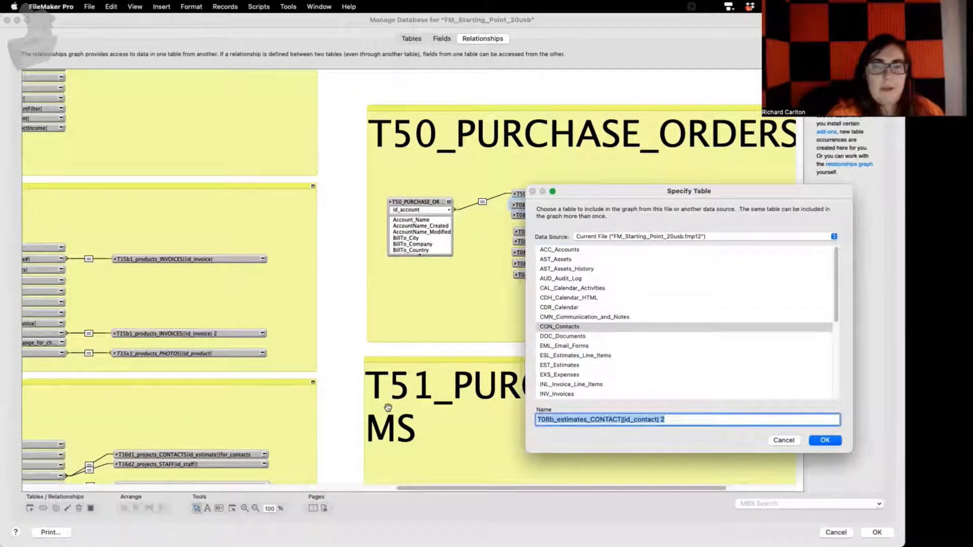
type("T50b_purchase_orders_CONTACT||id_contact|")
left_click(825, 440)
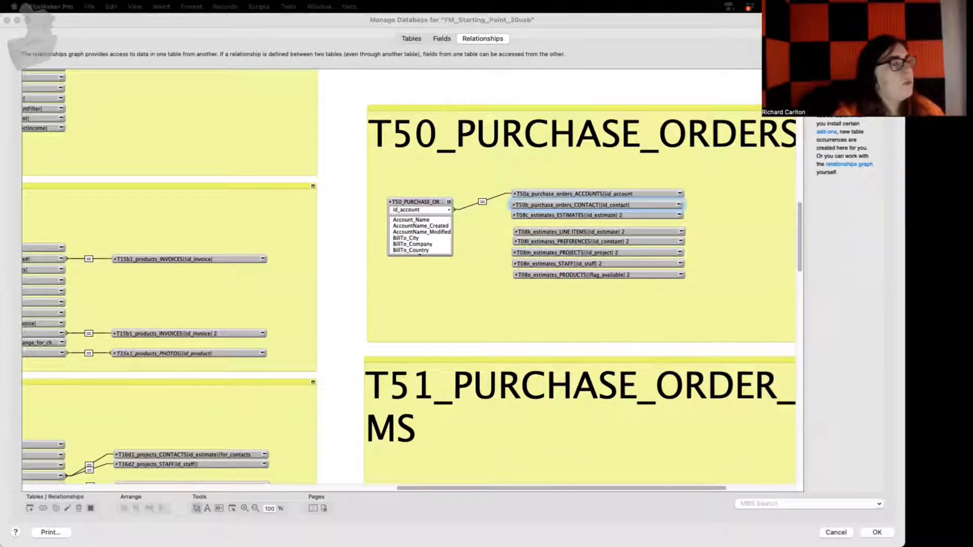
- Rename the duplicated T08c estimates occurrence as T50c_purchase_orders_PURCHASE ORDERS||id_purchase_Order|
double_click(569, 216)
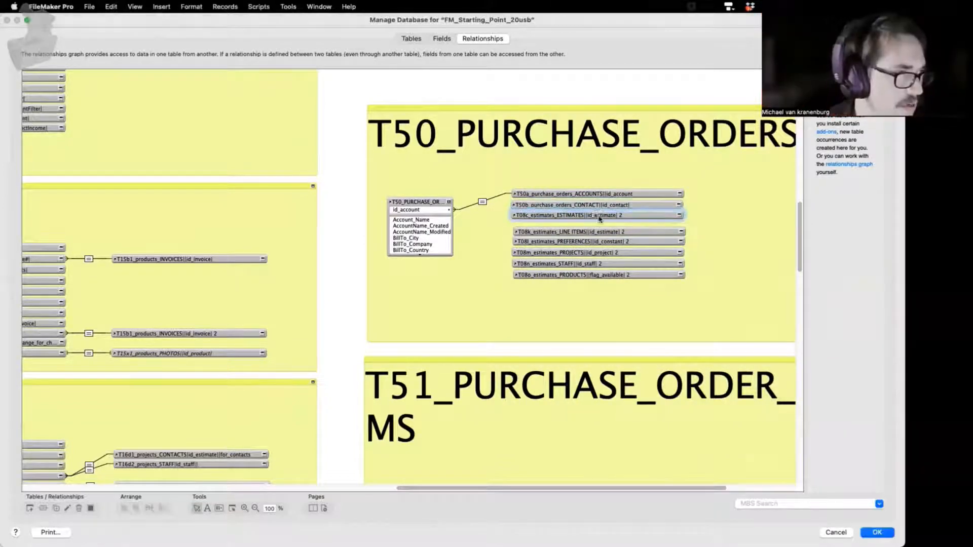
key("super+a")
type("T50c_purchase_orders_PURCHASE ORDERS||id_purchase_Order|")
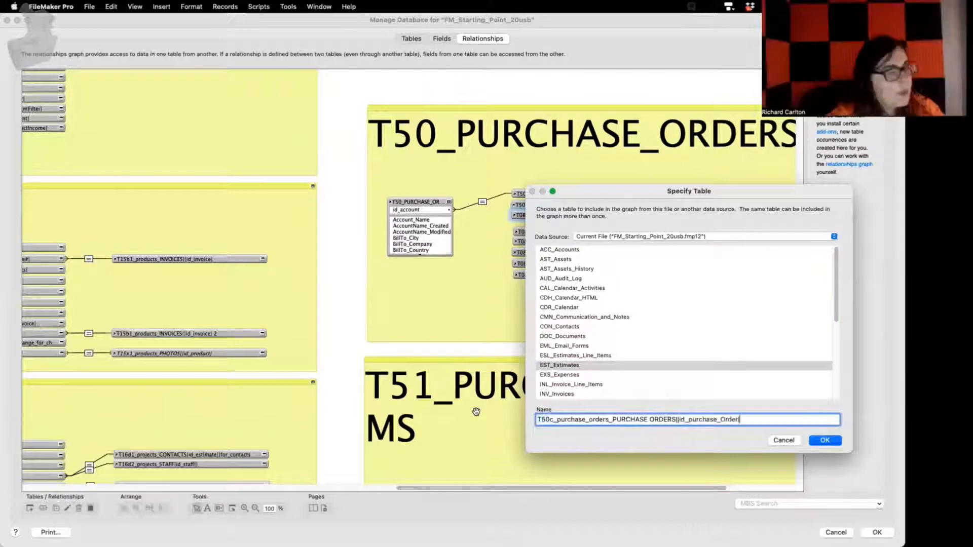
left_click(823, 441)
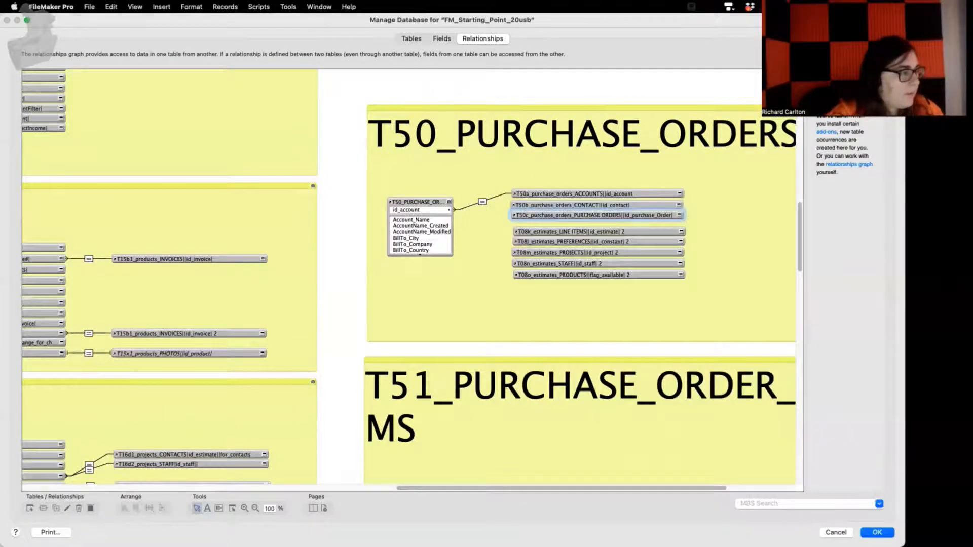
key("super+Tab")
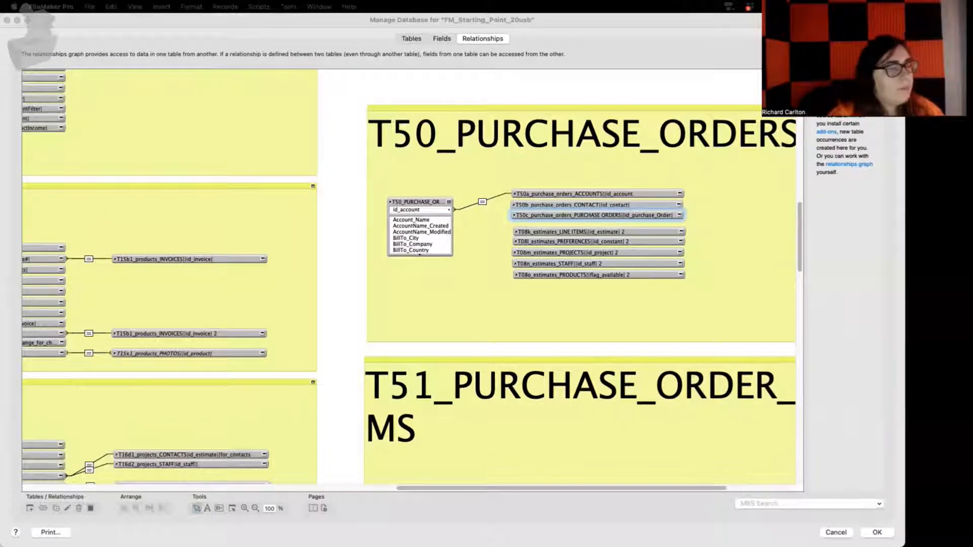
- Rename the duplicated T08k line items occurrence as T50k_purchase_orders_LINE ITEMS||id_purchase_Order|
double_click(607, 232)
key("super+a")
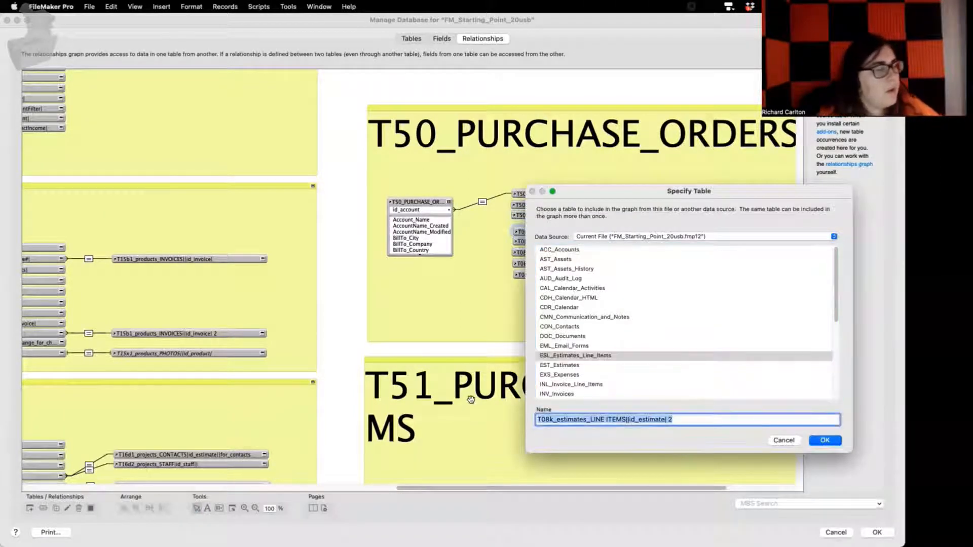
type("T50k_purchase_orders_LINE ITEMS||id_purchase_Order|")
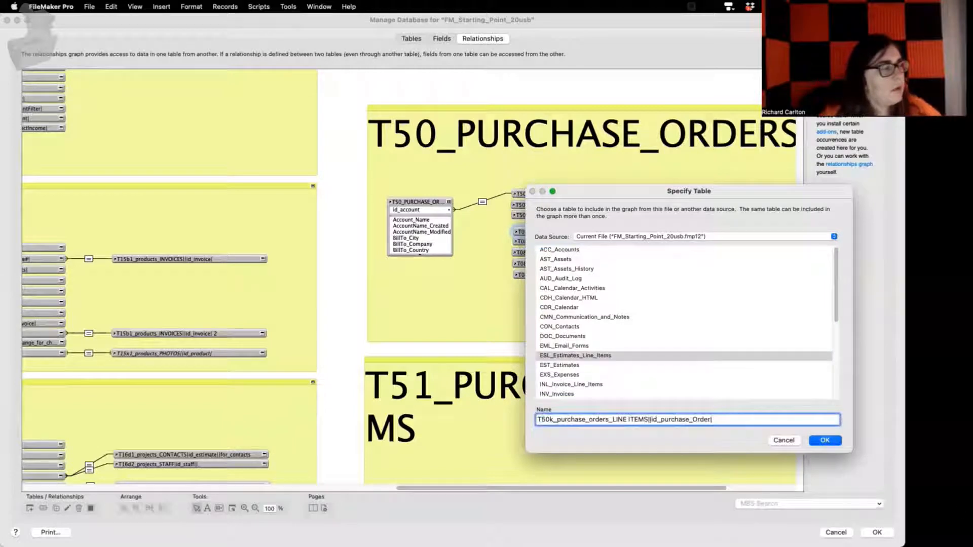
left_click(826, 440)
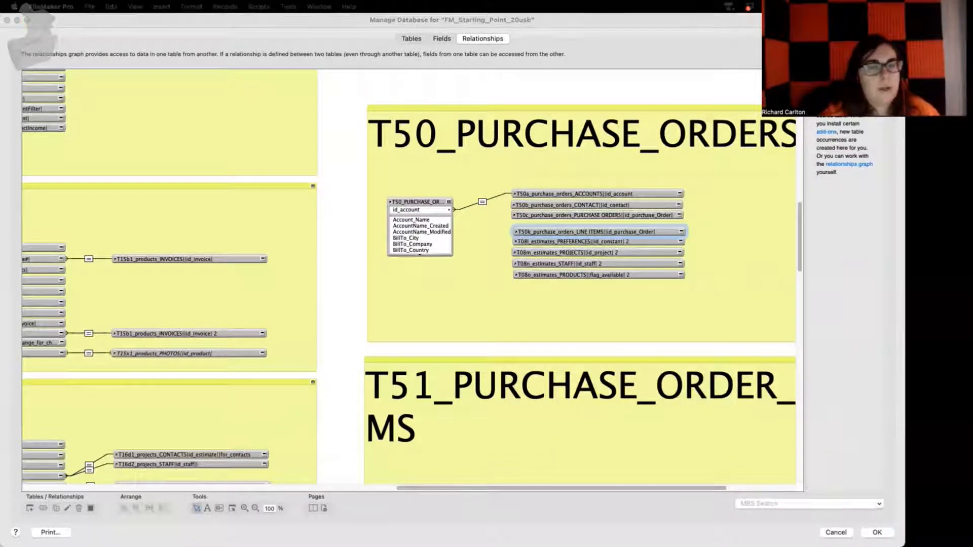
- Rename the duplicated T08l preferences occurrence as T50l_purchase_orders_PREFERENCES||id_constant|
double_click(603, 244)
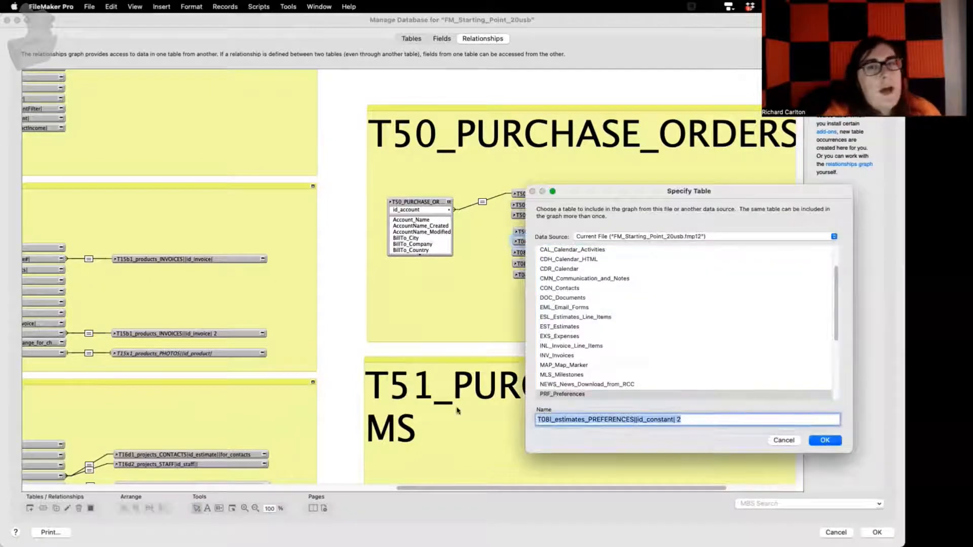
type("T50l_purchase_orders_PREFERENCES||id_constant|")
left_click(825, 440)
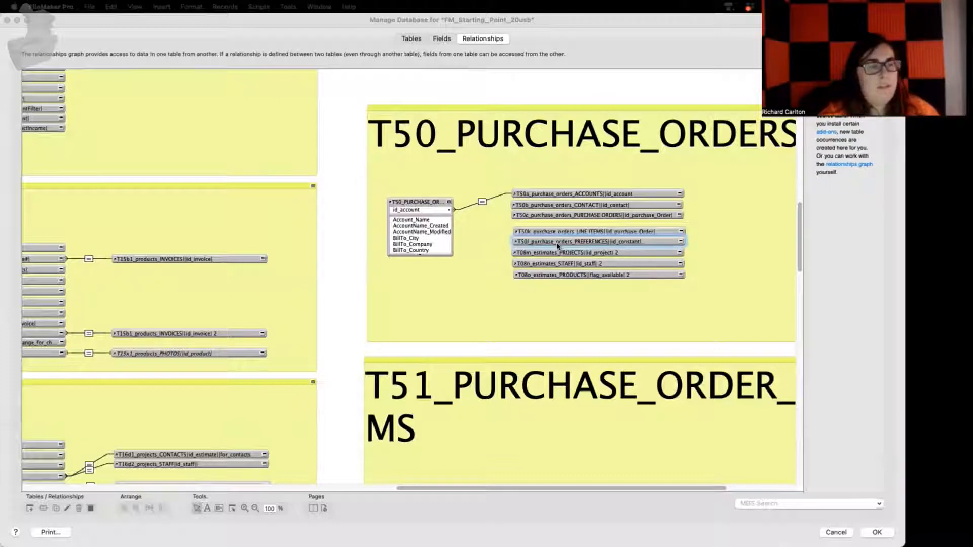
- Rename the duplicated T08m projects occurrence as T50m_purchase_orders_PROJECTS||id_project|
left_click(578, 253)
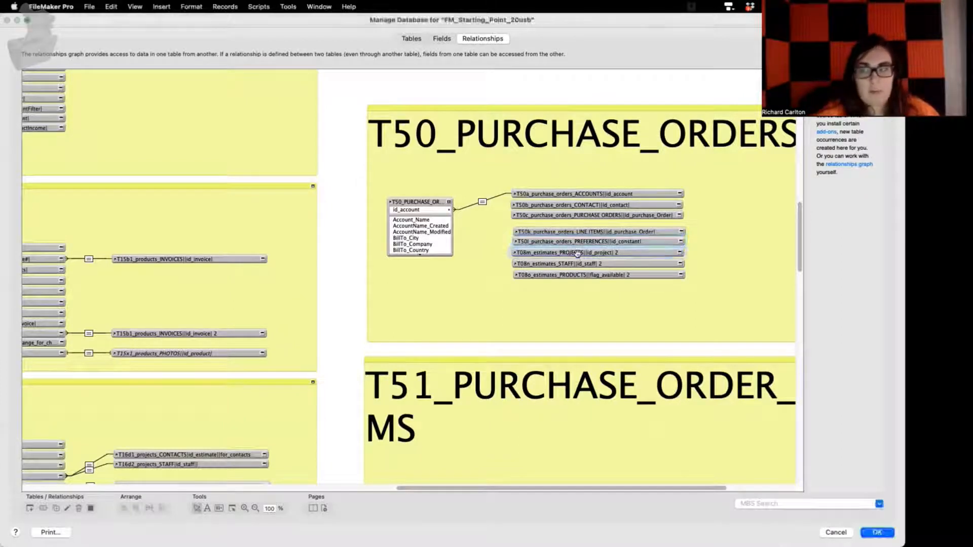
double_click(578, 253)
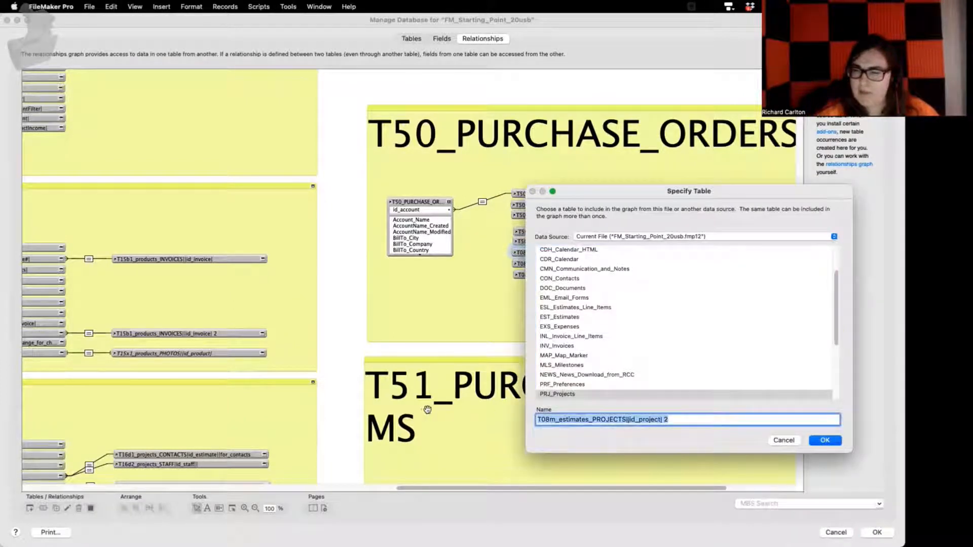
type("T50m_purchase_orders_PROJECTS||id_project|")
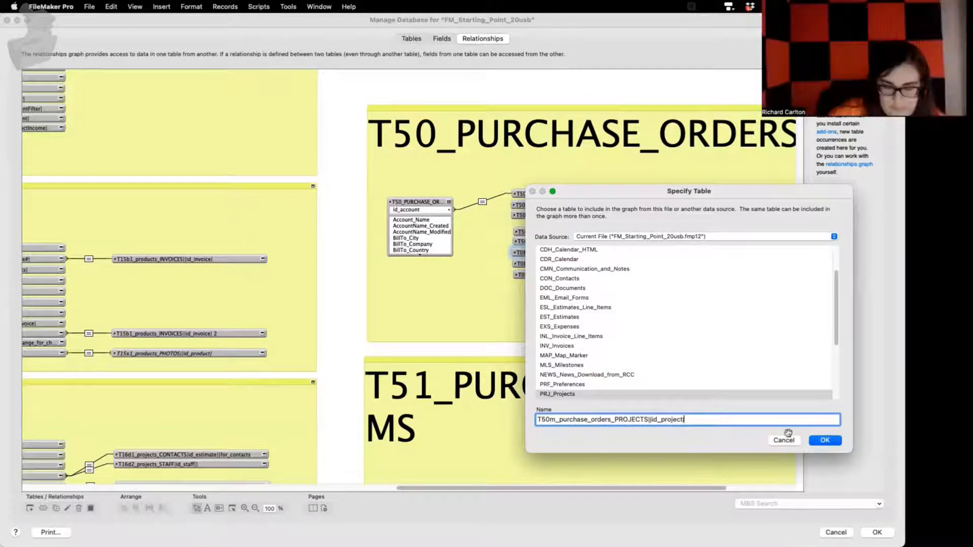
left_click(827, 440)
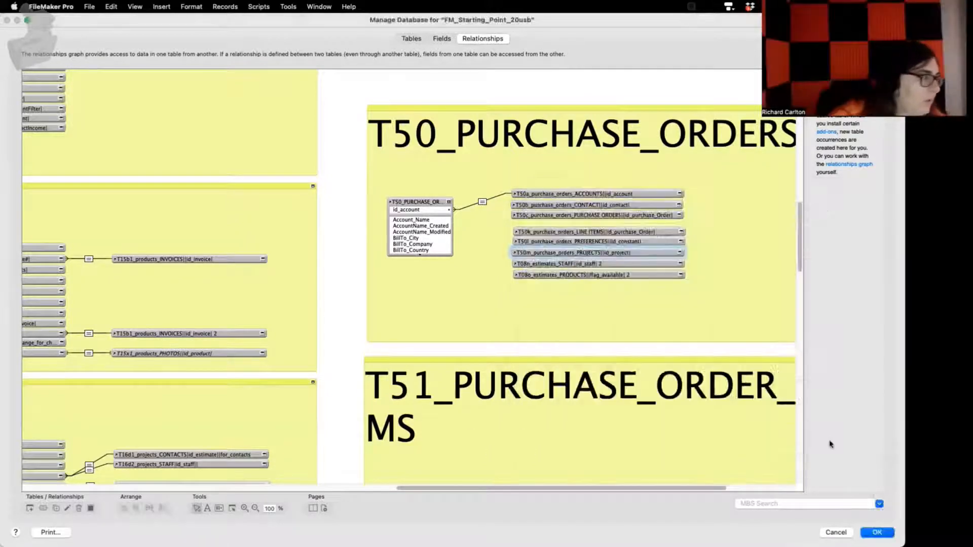
- Rename the duplicated T08n staff occurrence as T50n_purchase_orders_STAFF||id_staff|
left_click(583, 263)
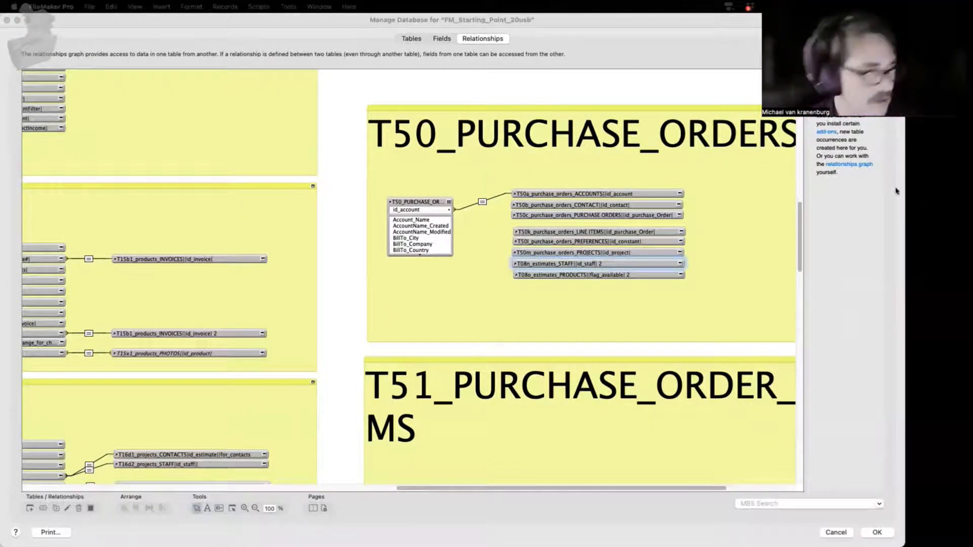
double_click(566, 265)
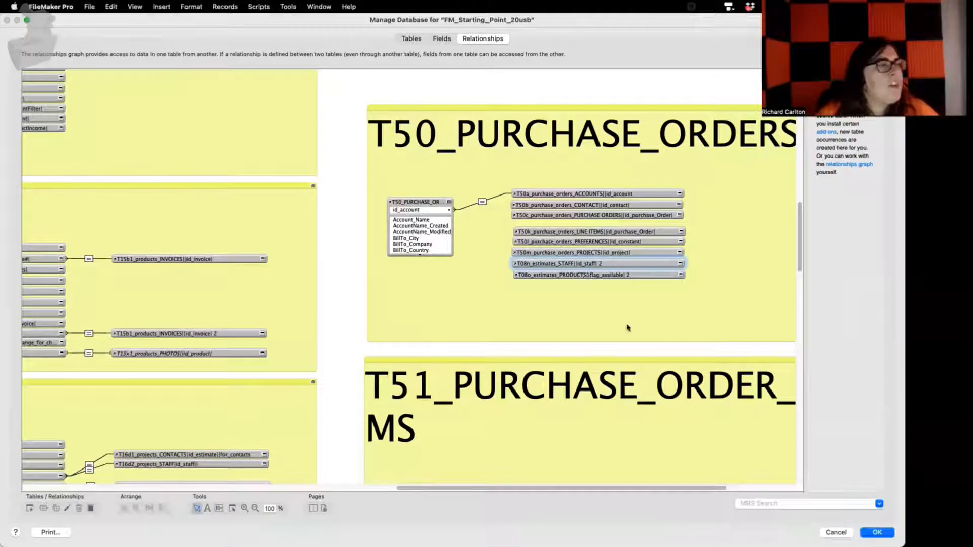
triple_click(659, 418)
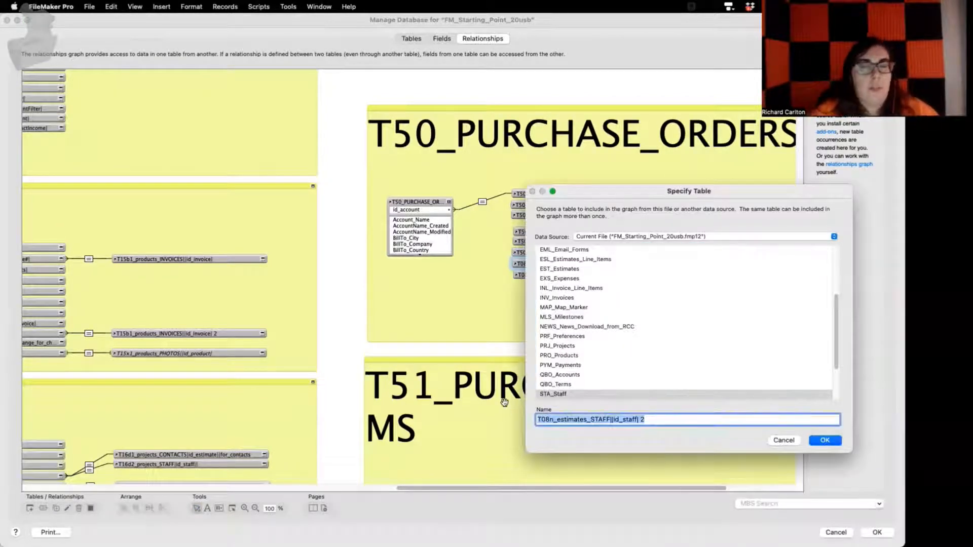
type("T50n_purchase_orders_STAFF||id_staff|")
left_click(826, 440)
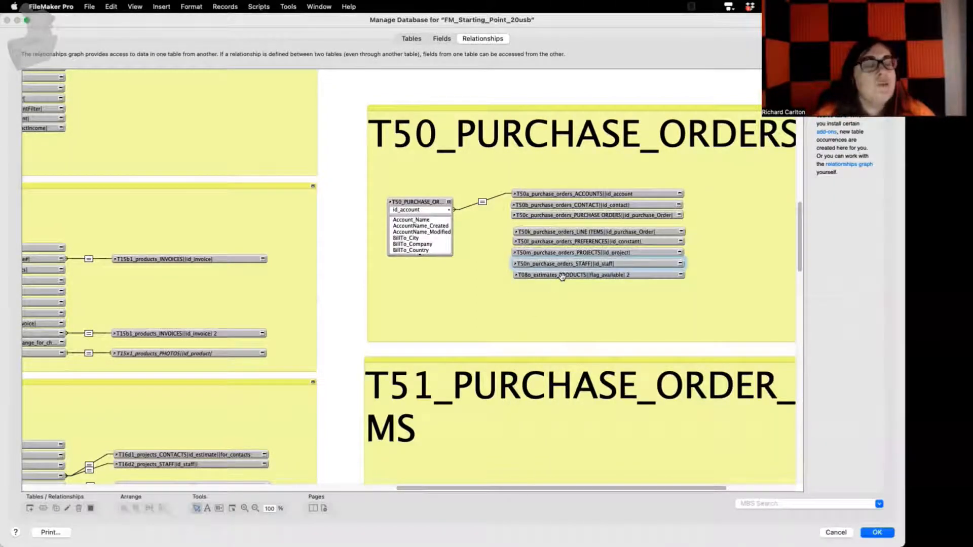
- Open the duplicated T08o products occurrence for renaming and change its name prefix to T50o
double_click(602, 276)
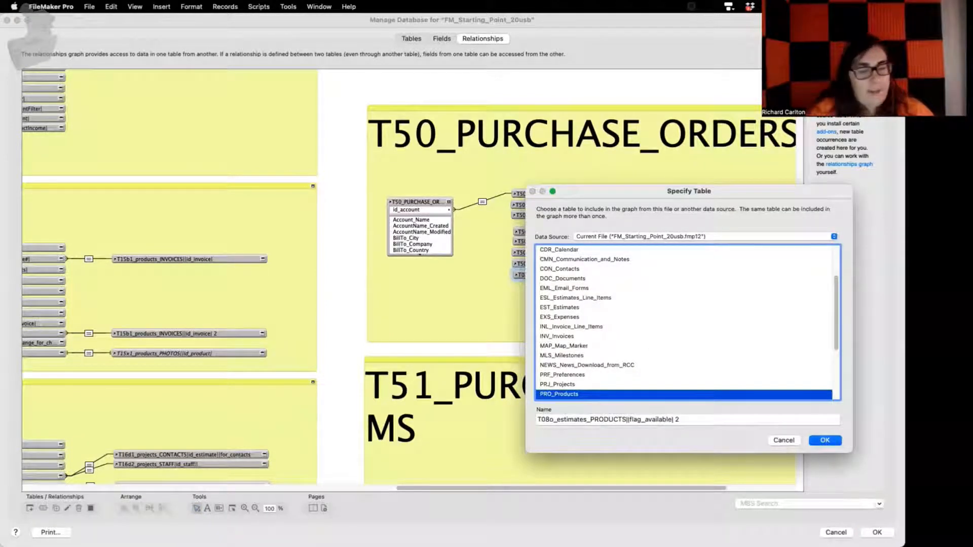
left_click(548, 419)
key("BackSpace")
key("BackSpace")
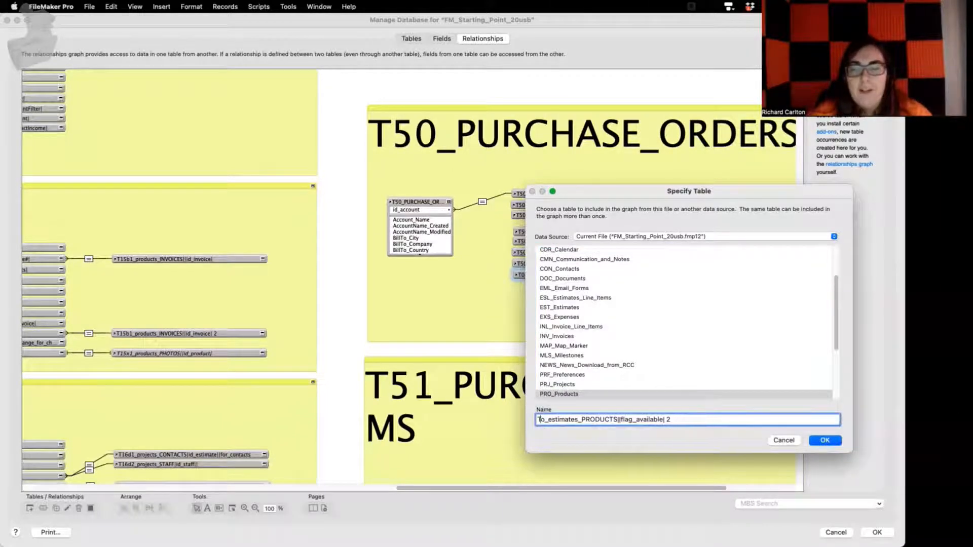
type("50")
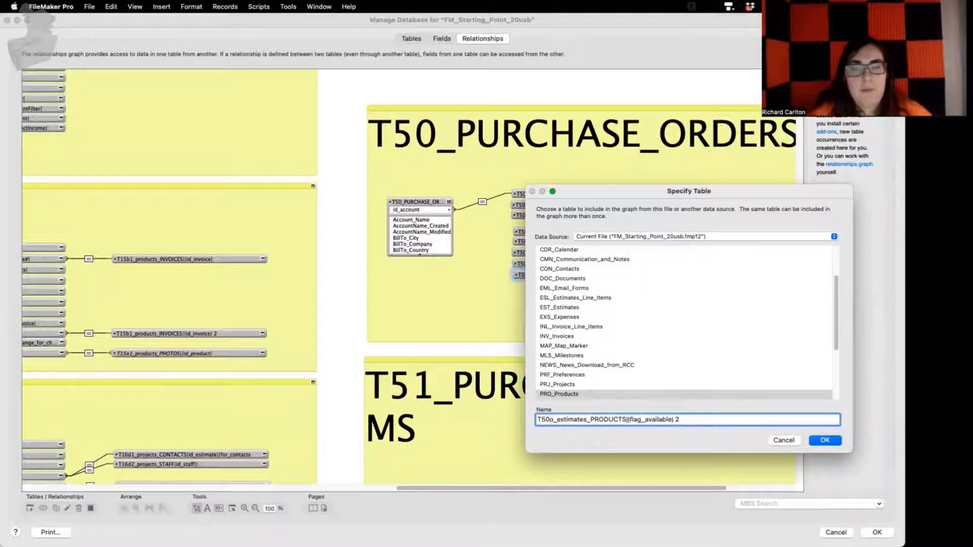
key("Right")
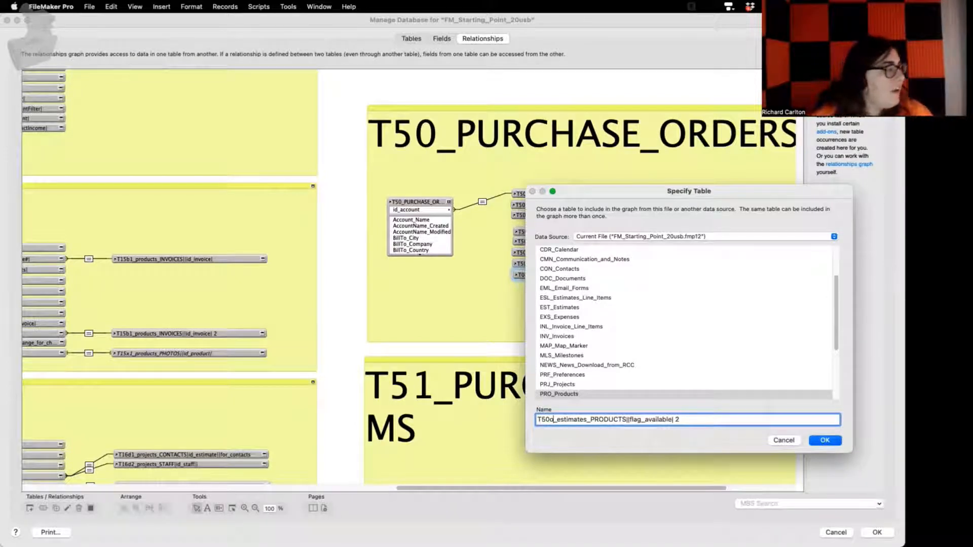
- Complete the products occurrence's name as T50o_purchase_orders_PRODUCTS||flag_available|, without "estimates" and the trailing 2, and apply it
left_click_drag(750, 193, 366, 175)
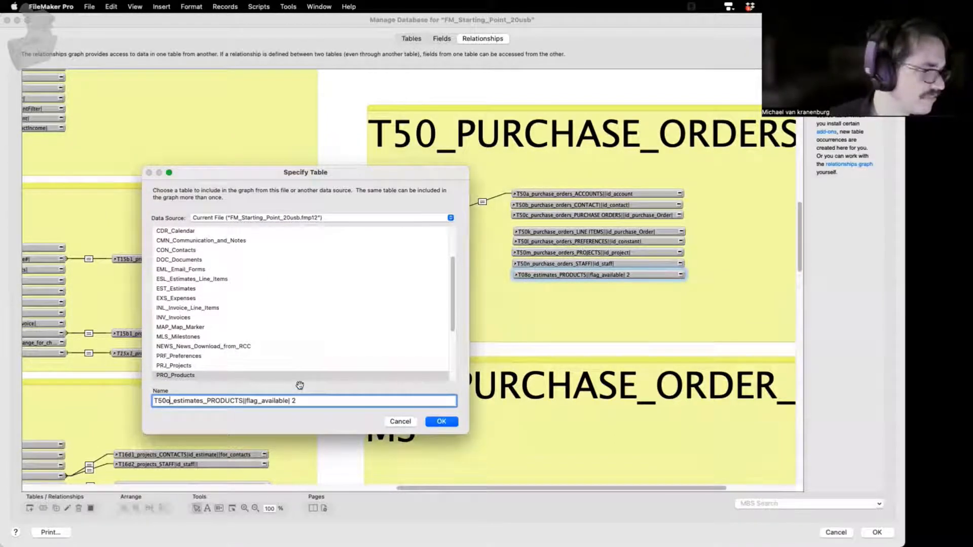
key("shift+Right")
key("shift+Right")
key("shift+Right")
key("shift+Right")
key("shift+Right")
key("shift+Right")
key("shift+Right")
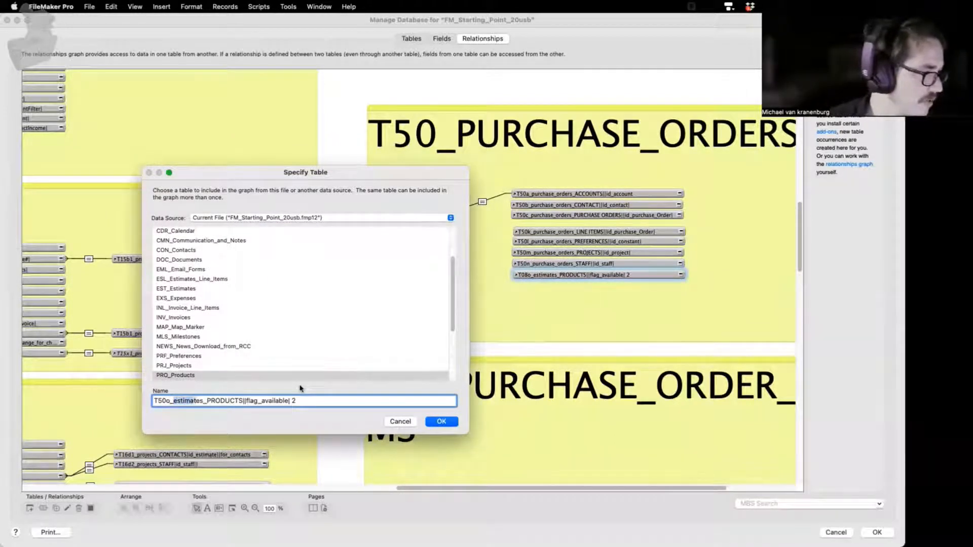
type("purchase_or")
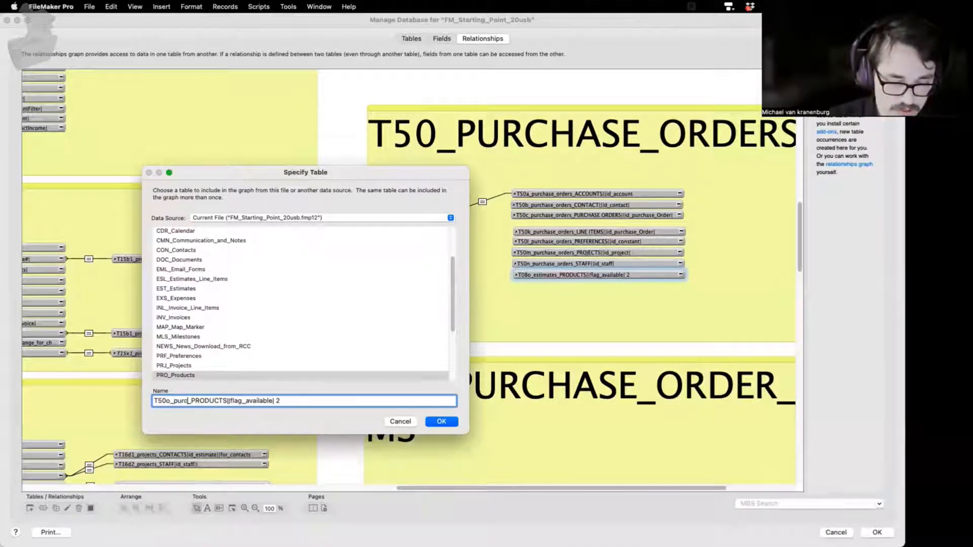
type("ders")
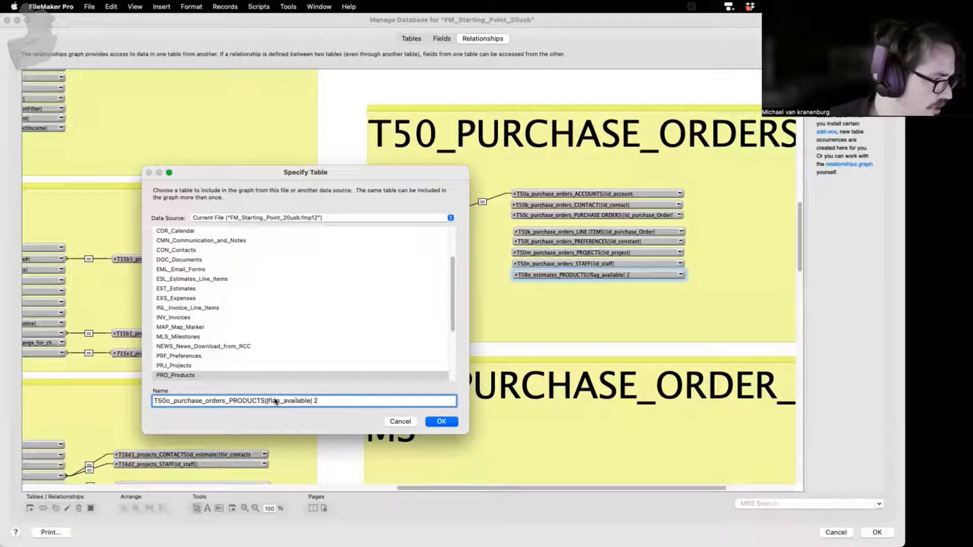
left_click(337, 400)
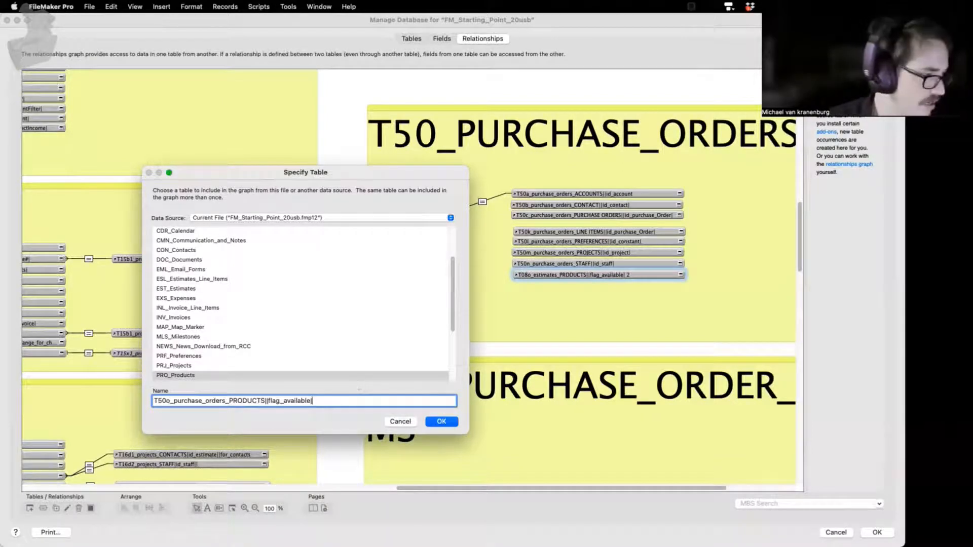
left_click(443, 422)
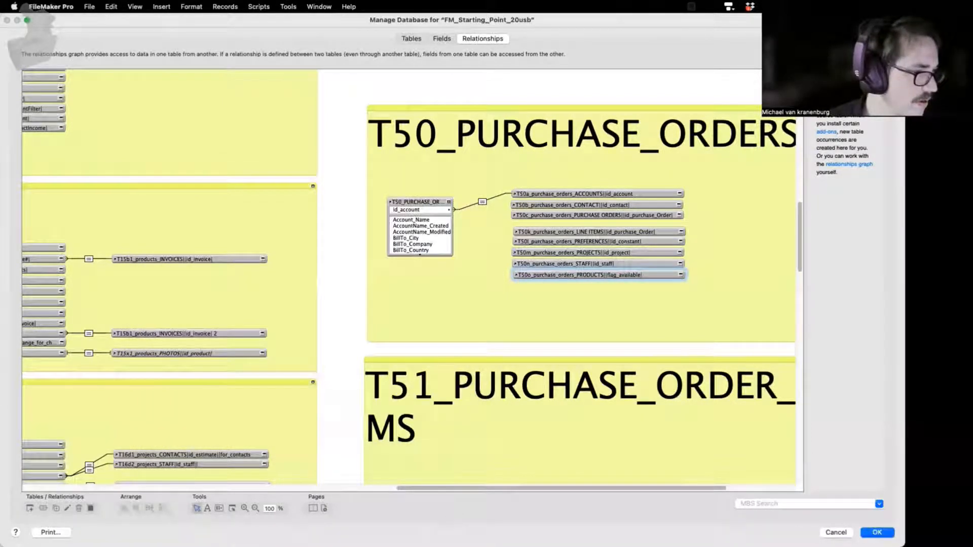
- Relate T50_PURCHASE_ORDERS to the T50b contact occurrence with id_contact = ID_Contact, and collapse the contact occurrence again
left_click(679, 207)
left_click_drag(539, 223, 413, 220)
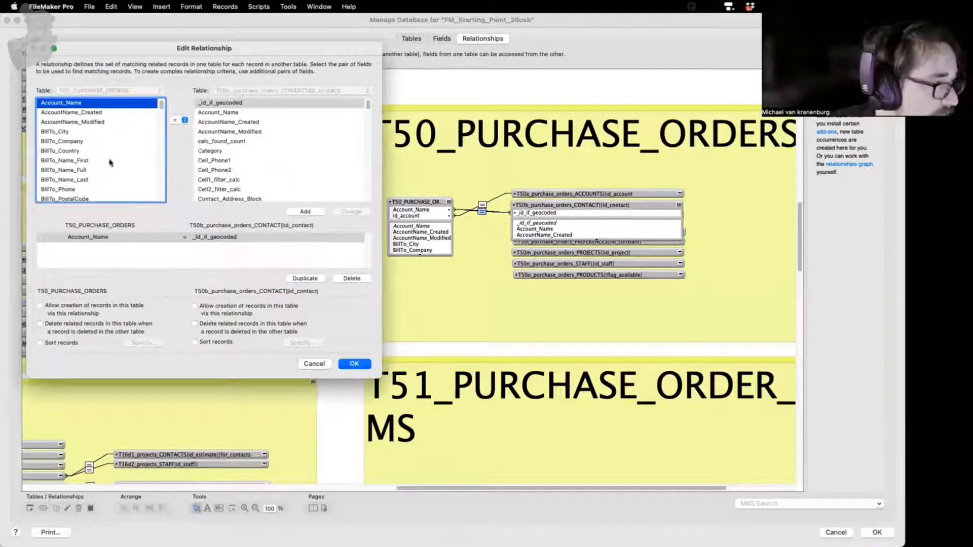
left_click(108, 161)
type("id_constant")
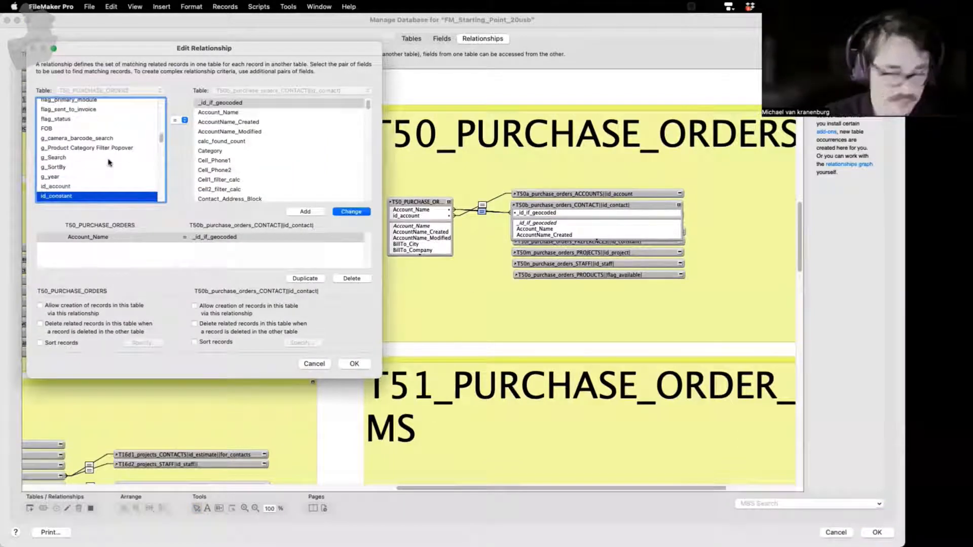
key("Down")
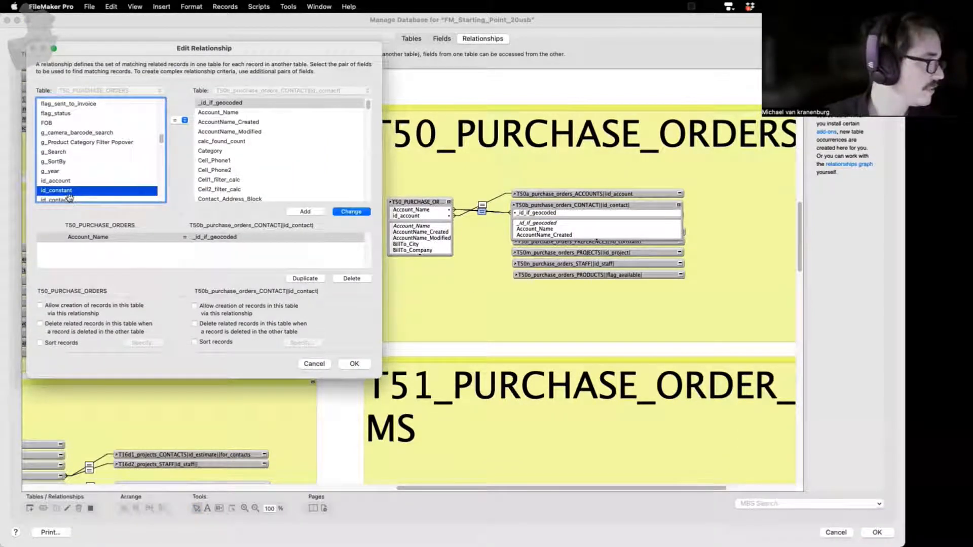
left_click(212, 123)
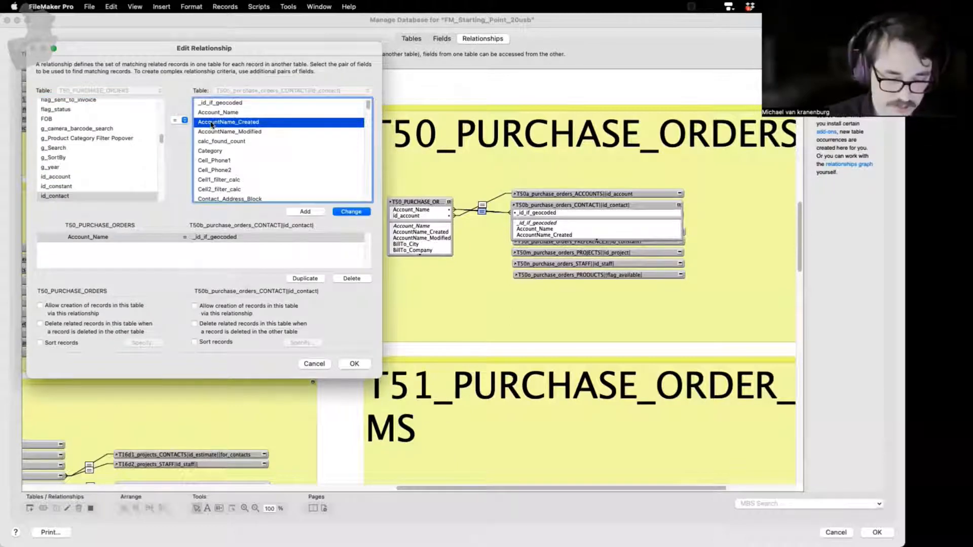
type("id_c")
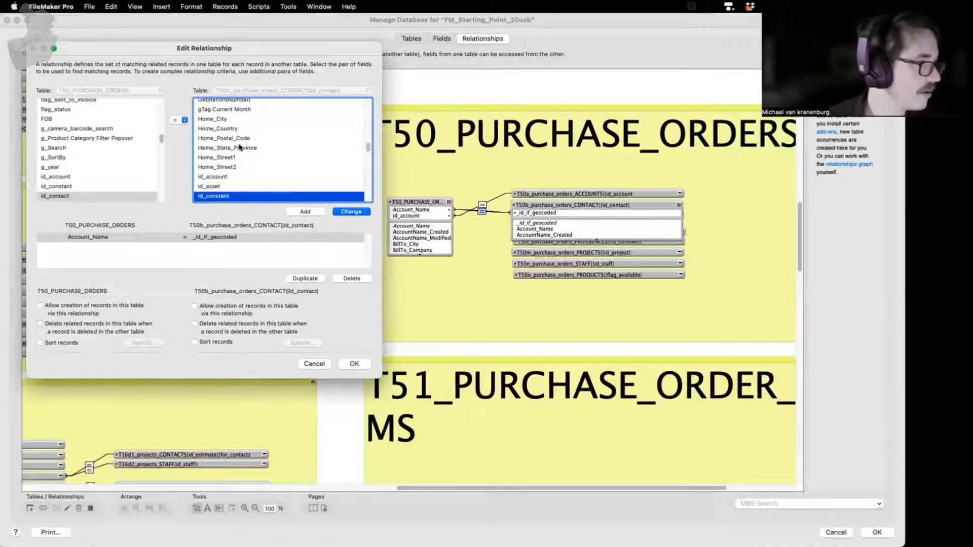
scroll(237, 146, "down", 2)
left_click(221, 181)
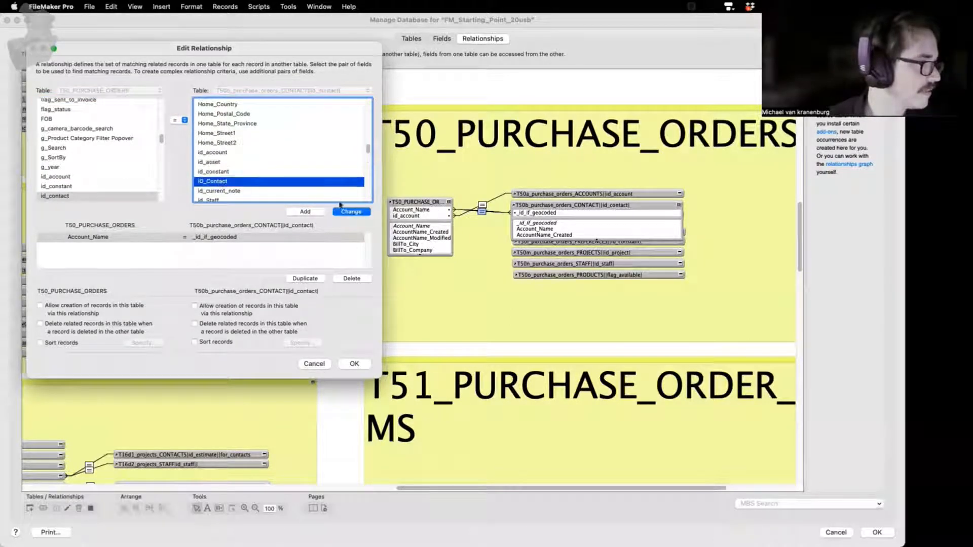
left_click(351, 212)
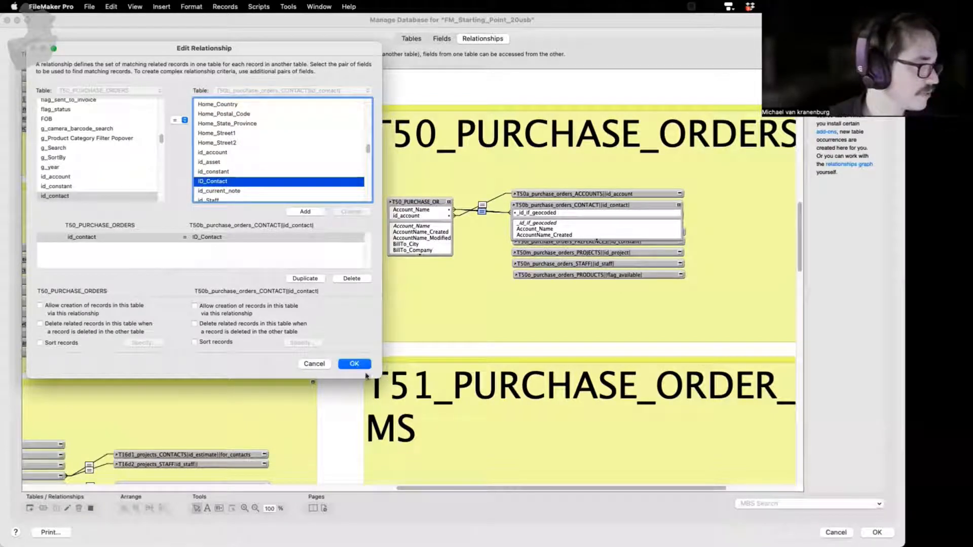
left_click(355, 364)
left_click(678, 205)
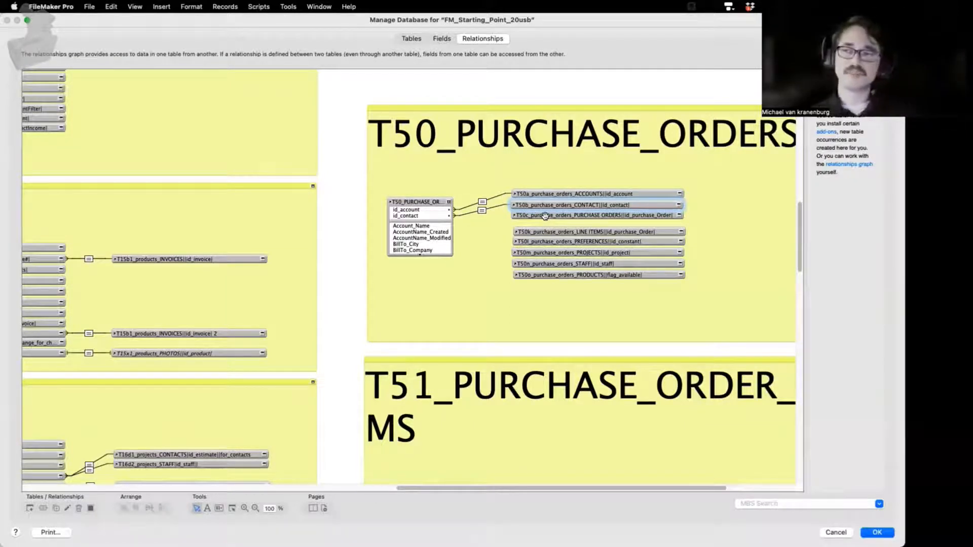
- Change the T50c occurrence's source table to PO_Purchase_Orders, keeping the name T50c_purchase_orders_PURCHASE ORDERS||id_purchase_Order|
left_click(544, 216)
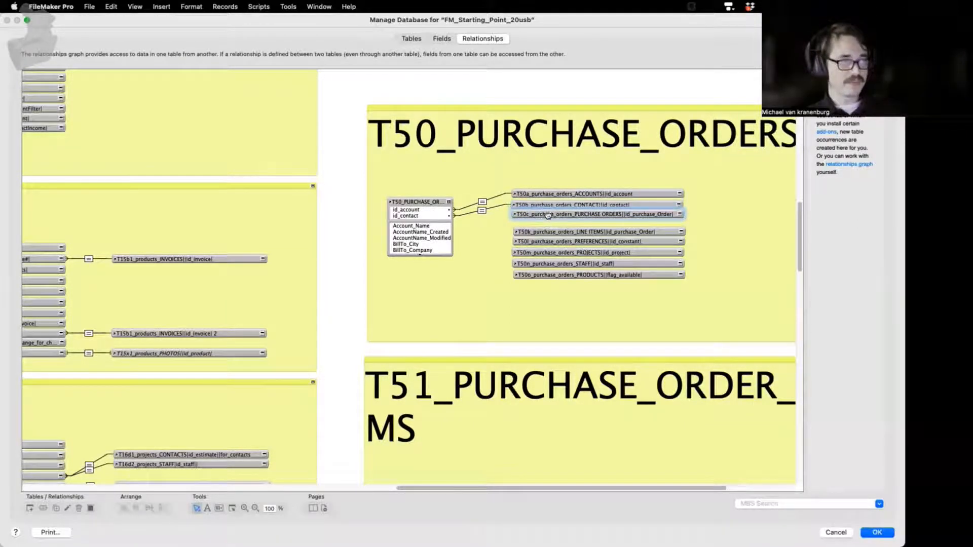
double_click(548, 217)
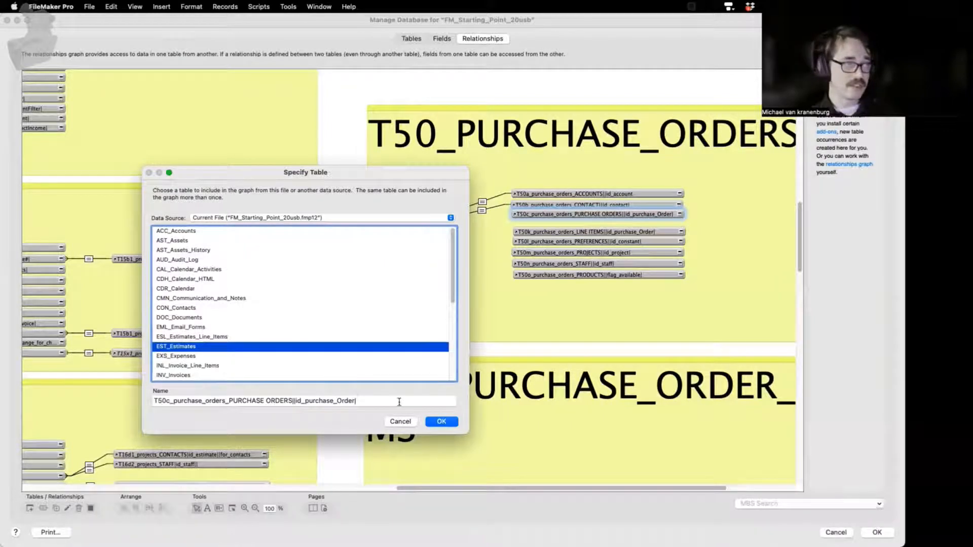
left_click_drag(389, 400, 163, 400)
key("super+c")
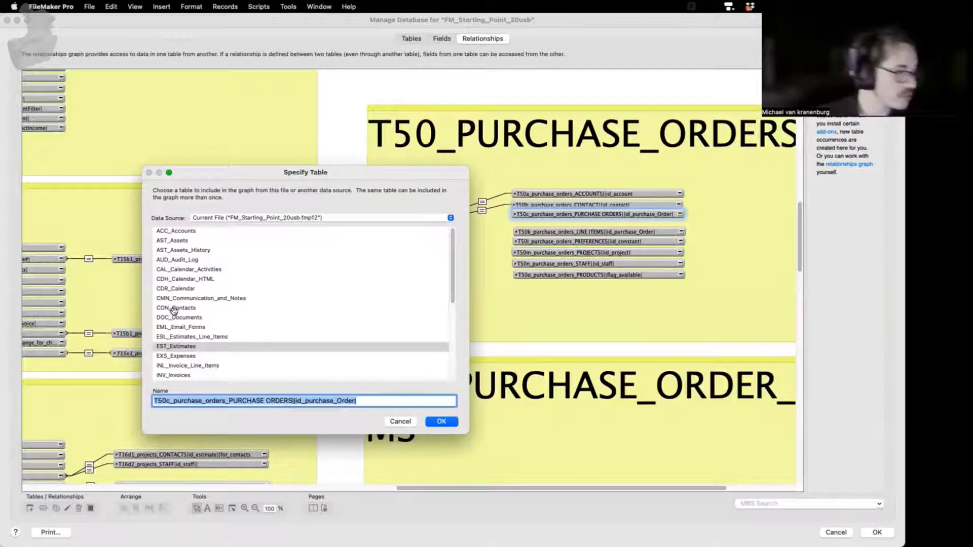
scroll(188, 350, "down", 3)
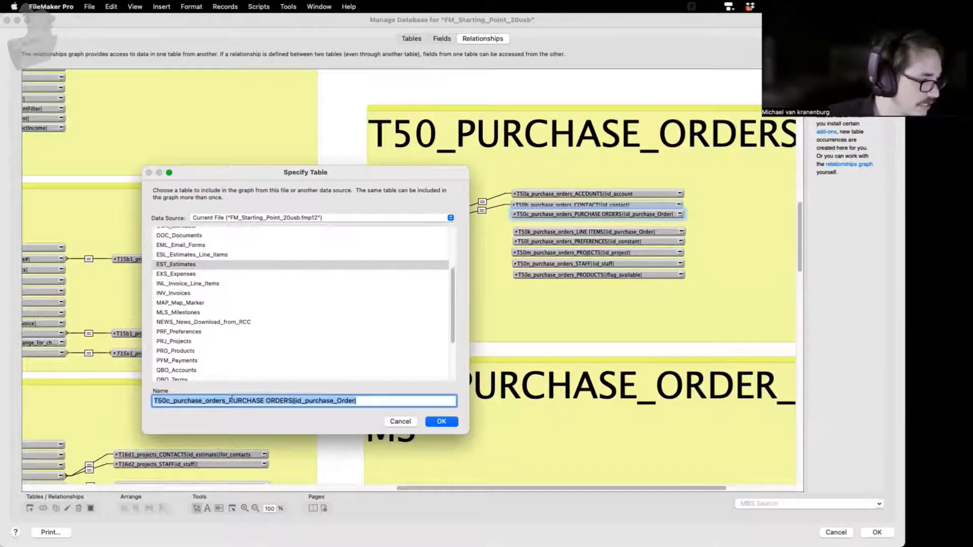
scroll(216, 357, "down", 2)
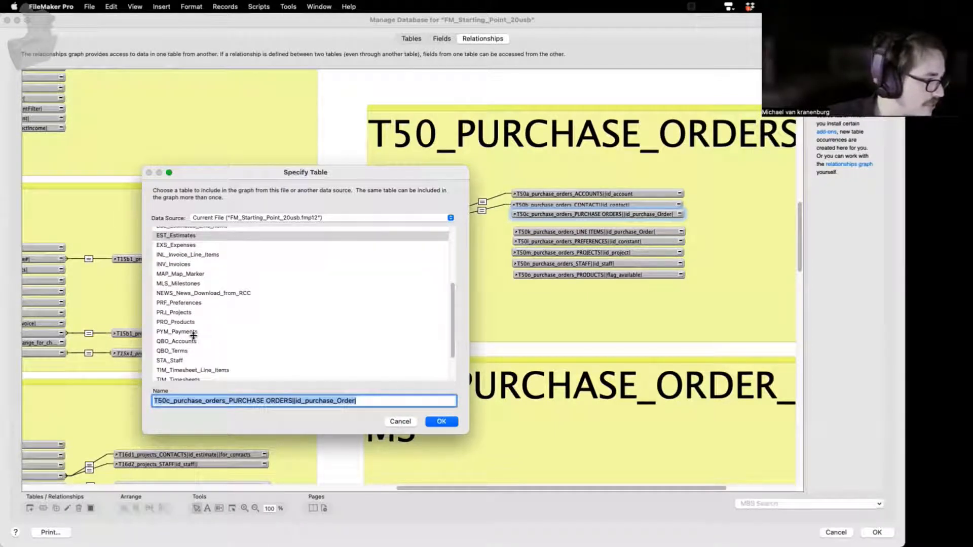
scroll(194, 335, "down", 2)
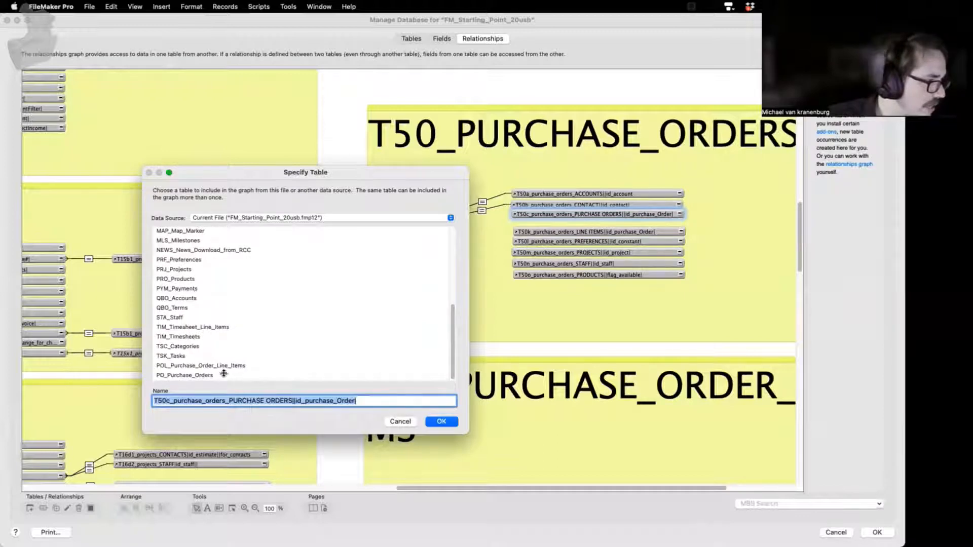
left_click(202, 376)
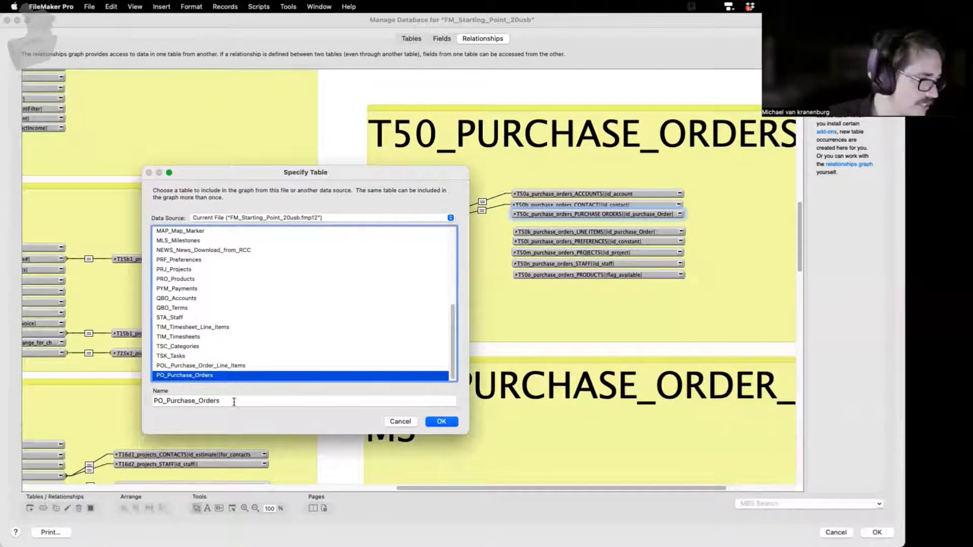
left_click_drag(234, 402, 20, 402)
key("super+v")
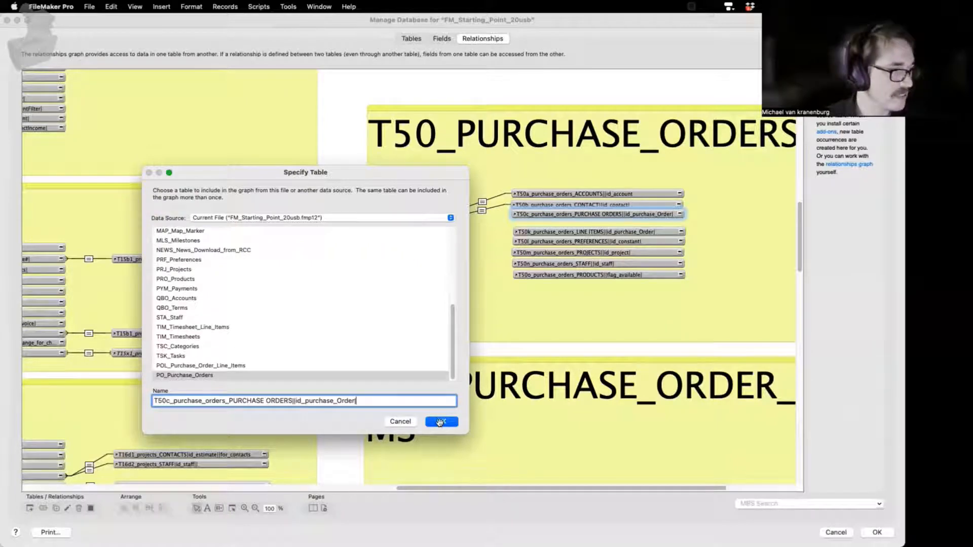
left_click(440, 422)
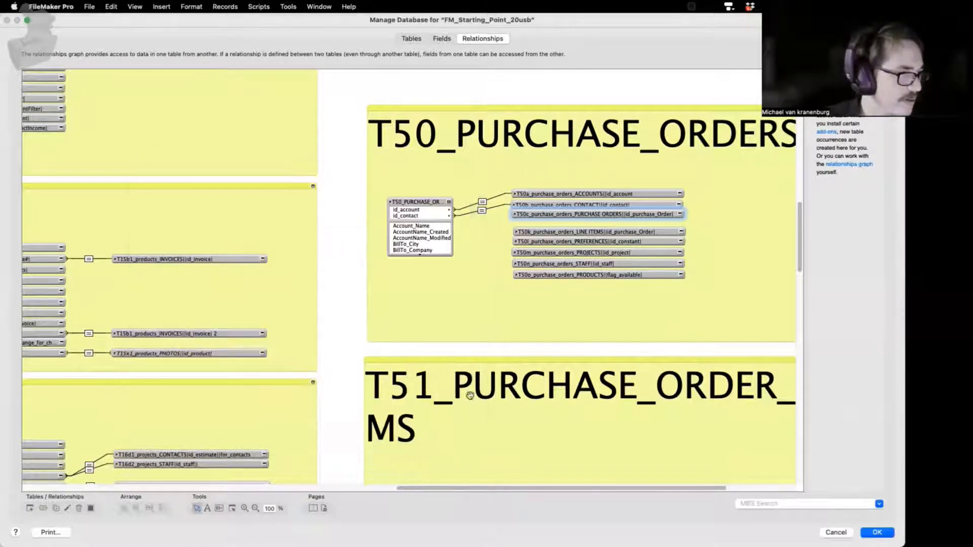
- Relate T50_PURCHASE_ORDERS to the T50c purchase orders occurrence with ID_purchase_order = ID_purchase_order, and collapse that occurrence again
left_click(680, 215)
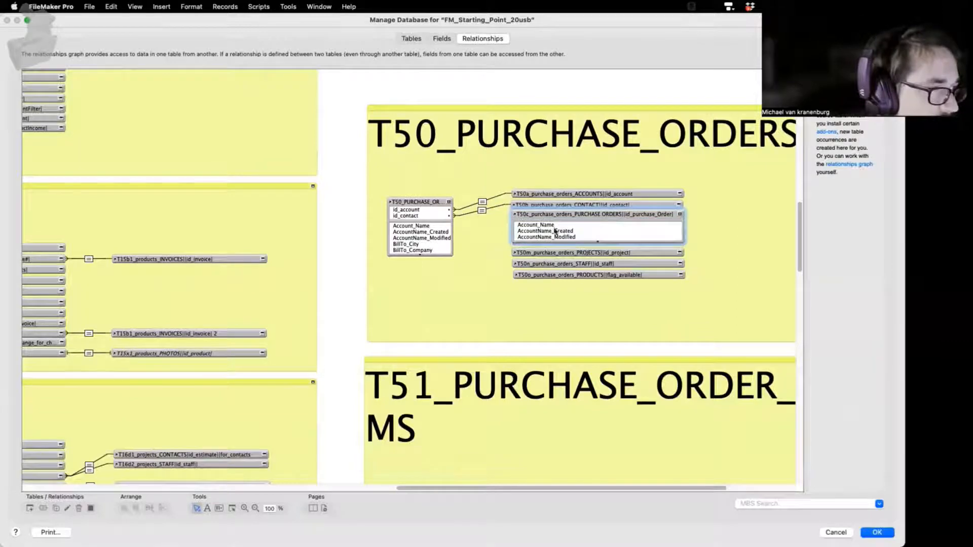
left_click_drag(546, 231, 421, 232)
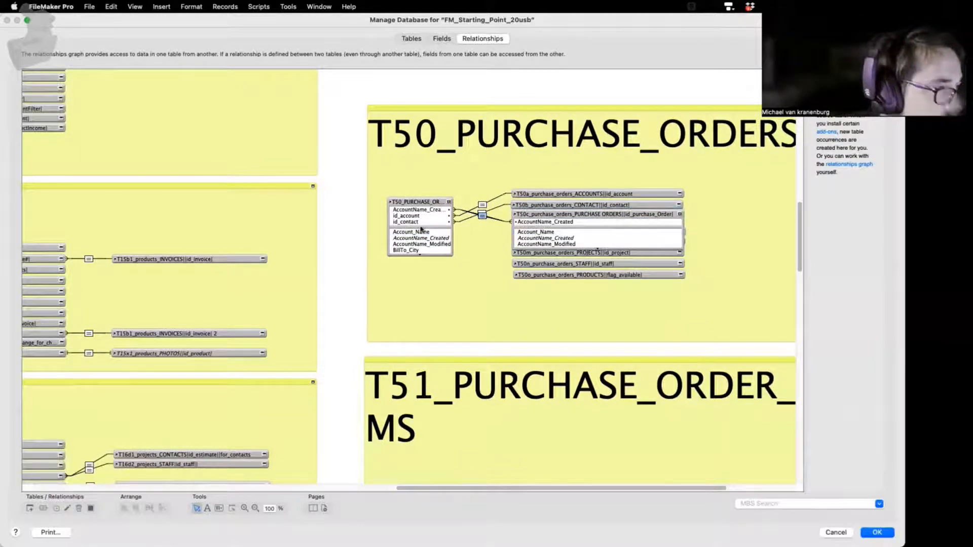
left_click(61, 151)
type("id_p")
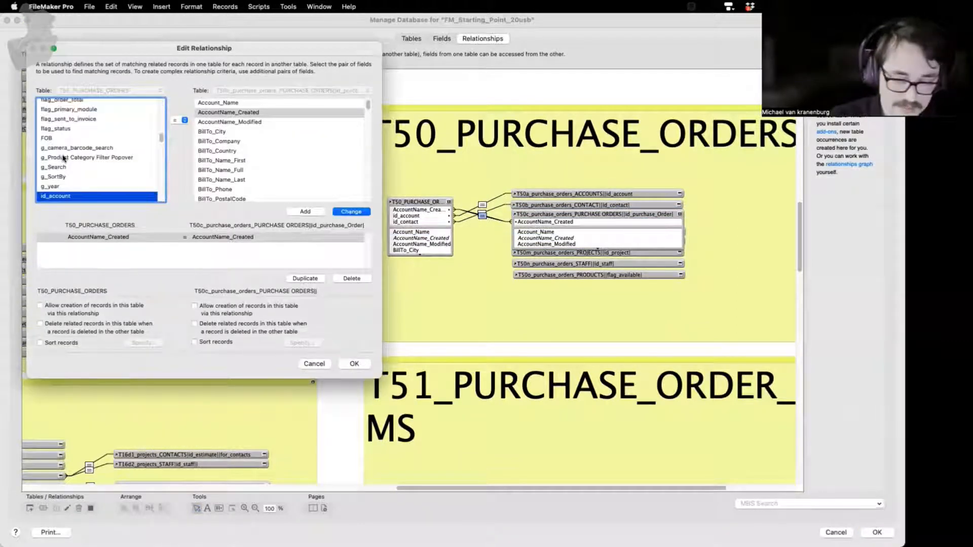
scroll(62, 162, "down", 3)
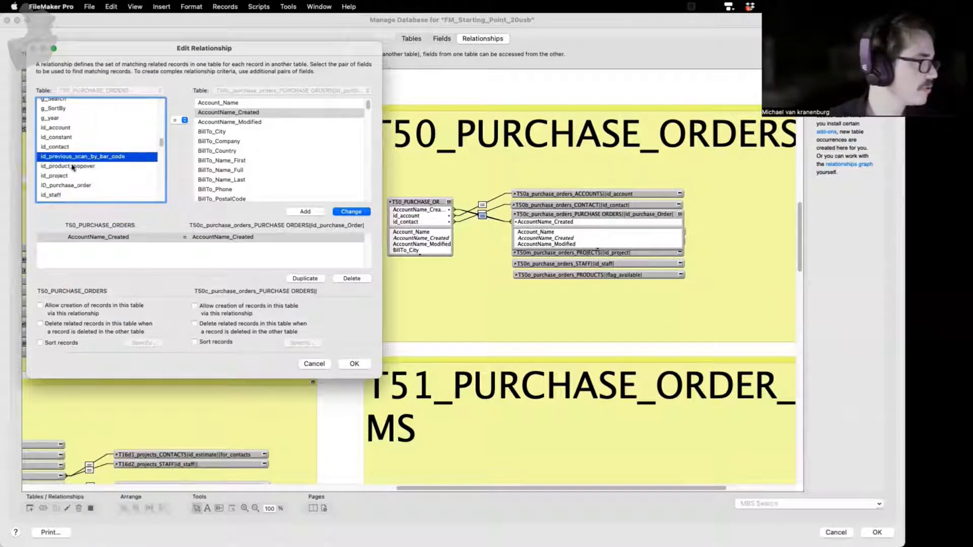
left_click(79, 177)
left_click(226, 141)
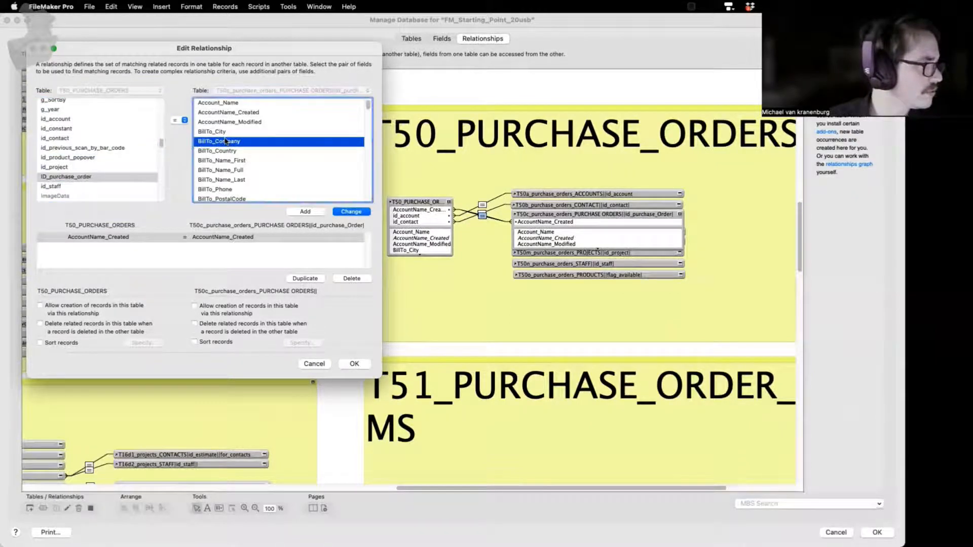
type("id_pu")
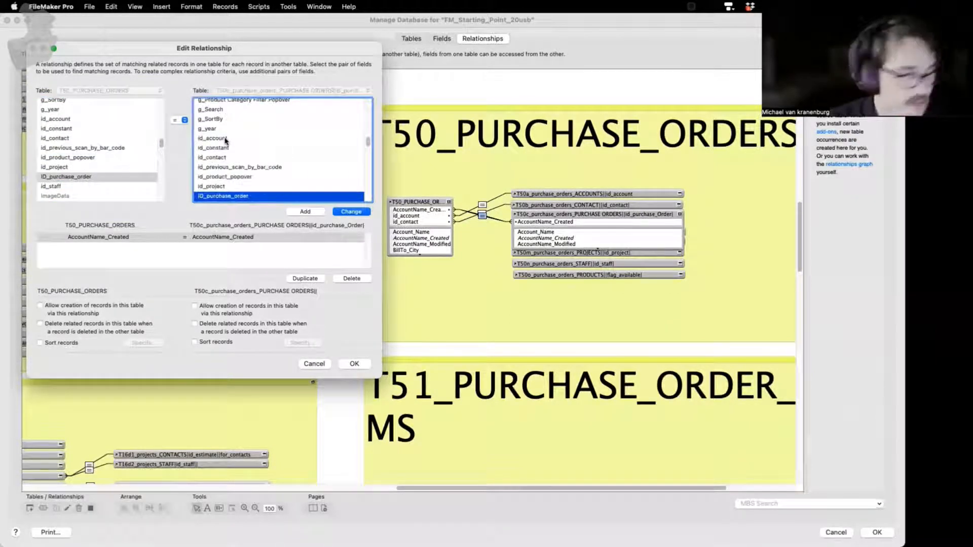
left_click(350, 213)
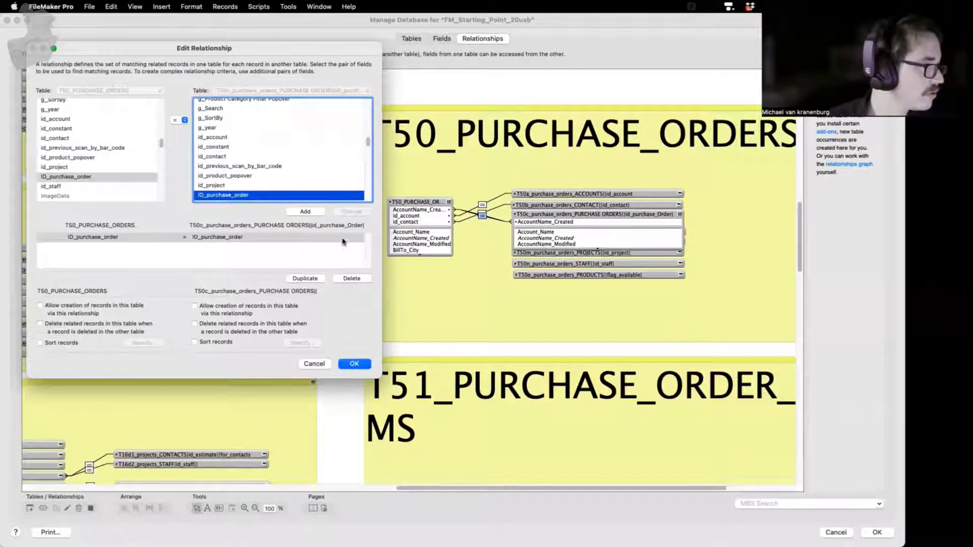
left_click(354, 364)
left_click(680, 214)
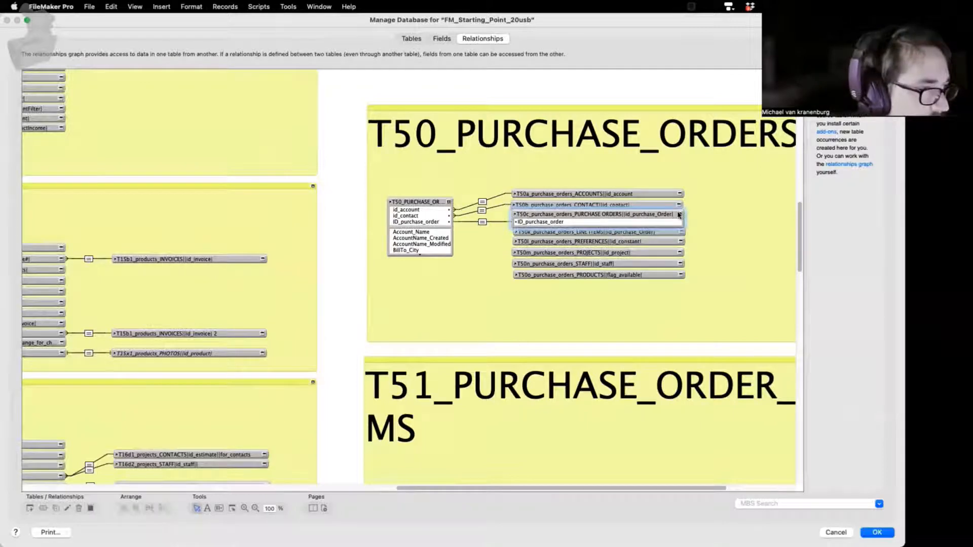
left_click(679, 214)
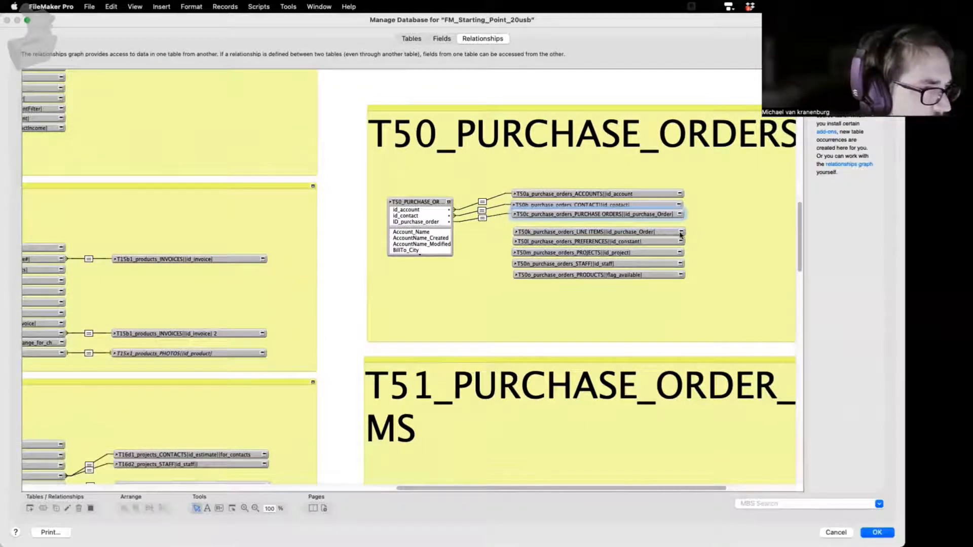
- Change the T50k occurrence's source table to POL_Purchase_Order_Line_Items, keeping the name T50k_purchase_orders_LINE ITEMS||id_purchase_Order|
double_click(661, 233)
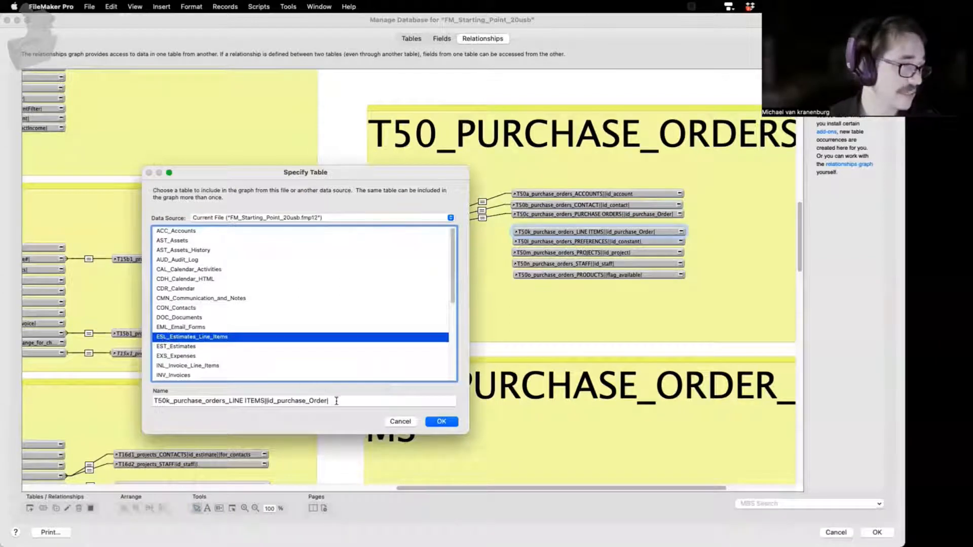
key("Tab")
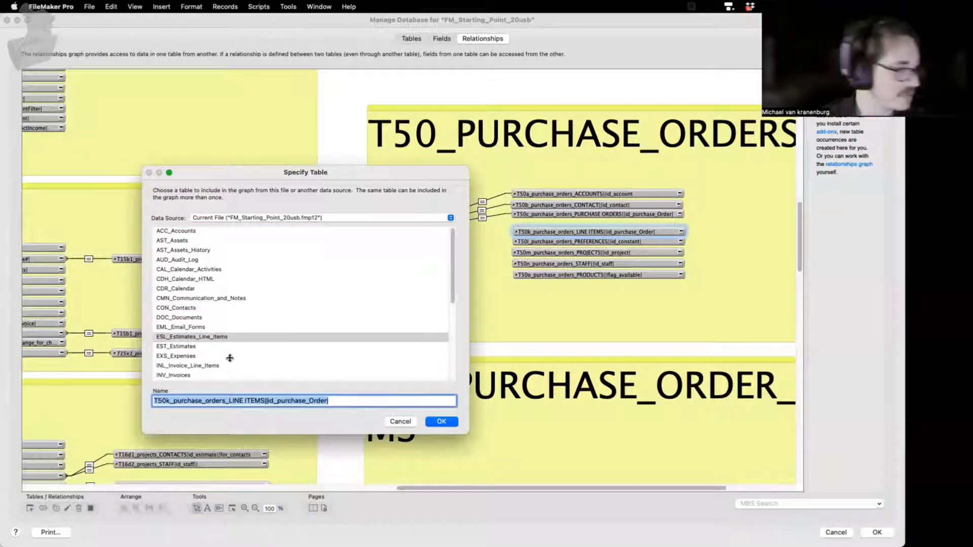
scroll(230, 358, "down", 5)
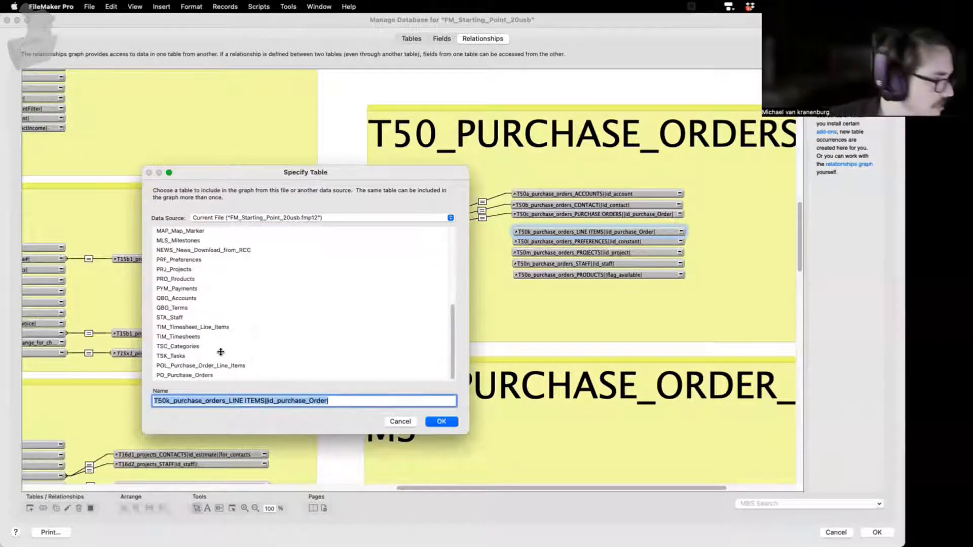
left_click(196, 365)
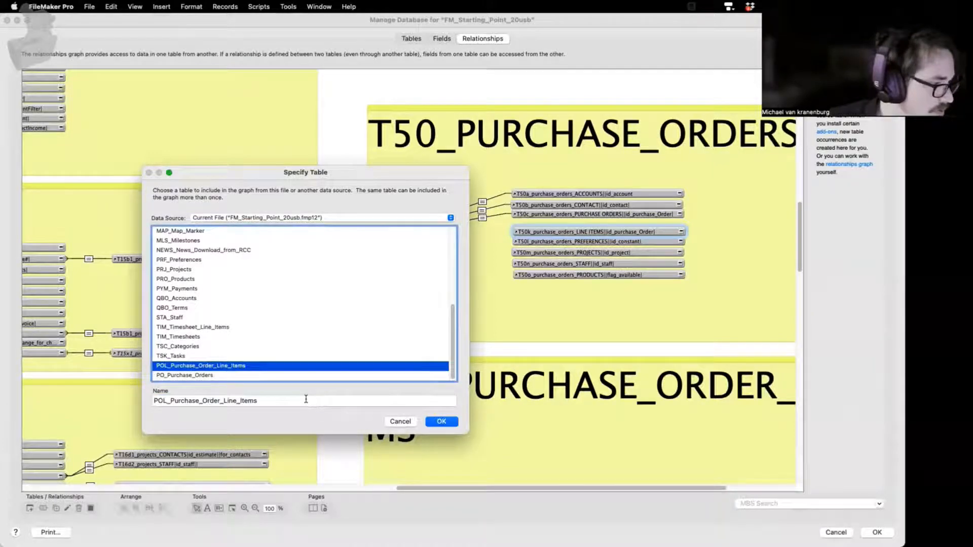
key("Tab")
type("T50_purchase_orders_LINE ITEMS||id_purchase_Order|")
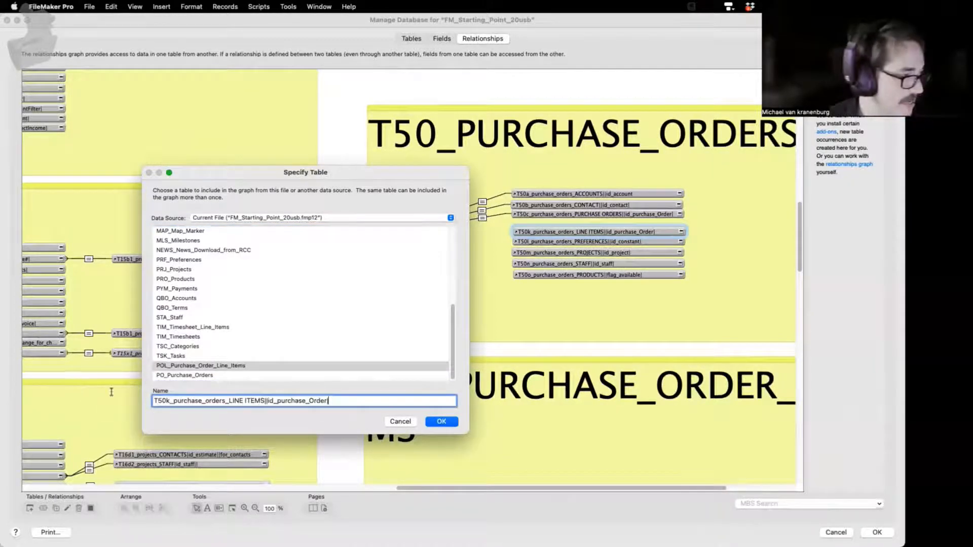
left_click(441, 422)
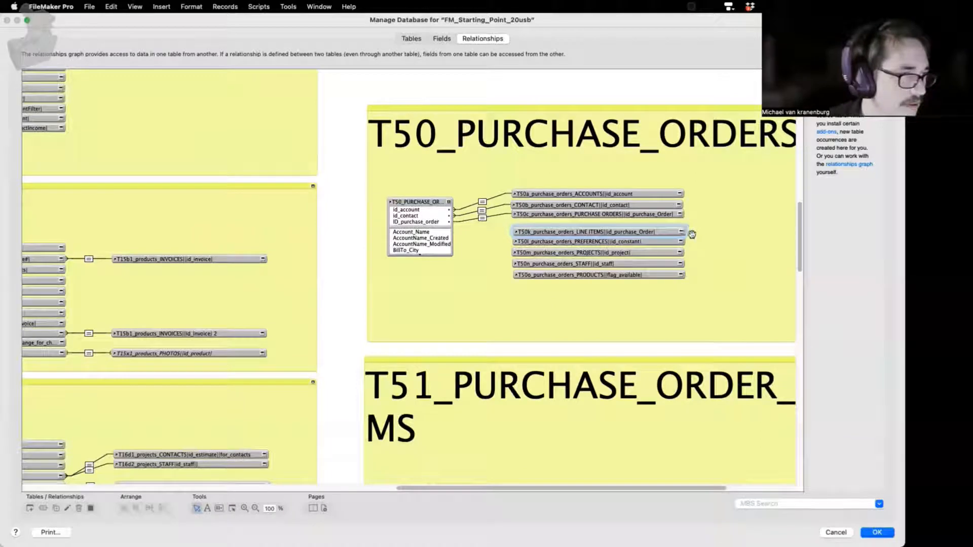
- Relate T50_PURCHASE_ORDERS to the T50k line items occurrence with ID_purchase_order = id_purchase_order
left_click(681, 232)
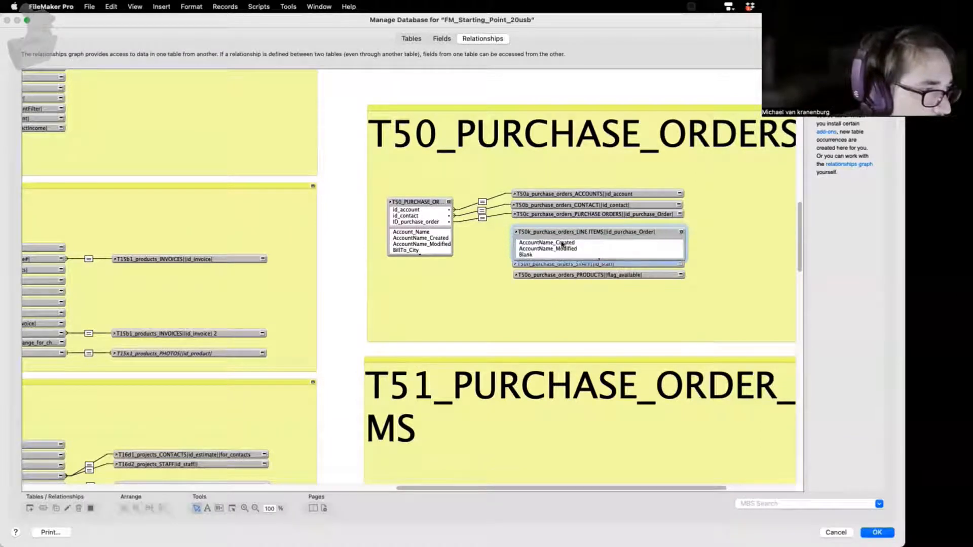
left_click_drag(562, 244, 412, 232)
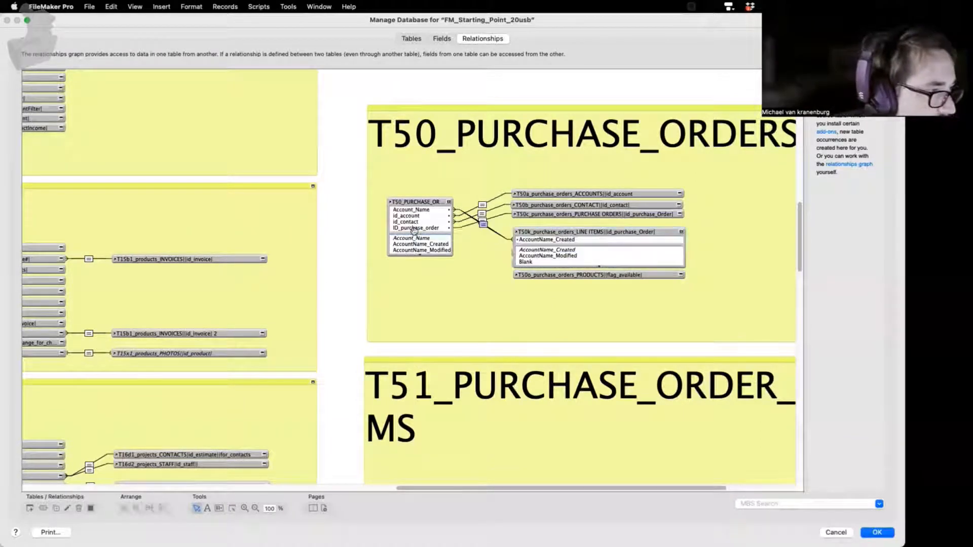
double_click(483, 224)
left_click(60, 151)
type("id")
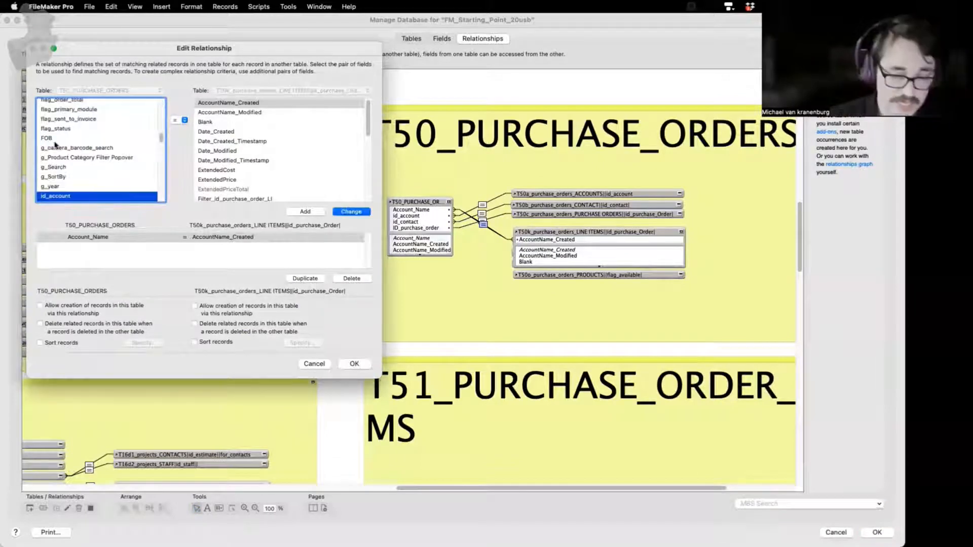
type("_previous_scan_by_bar_code")
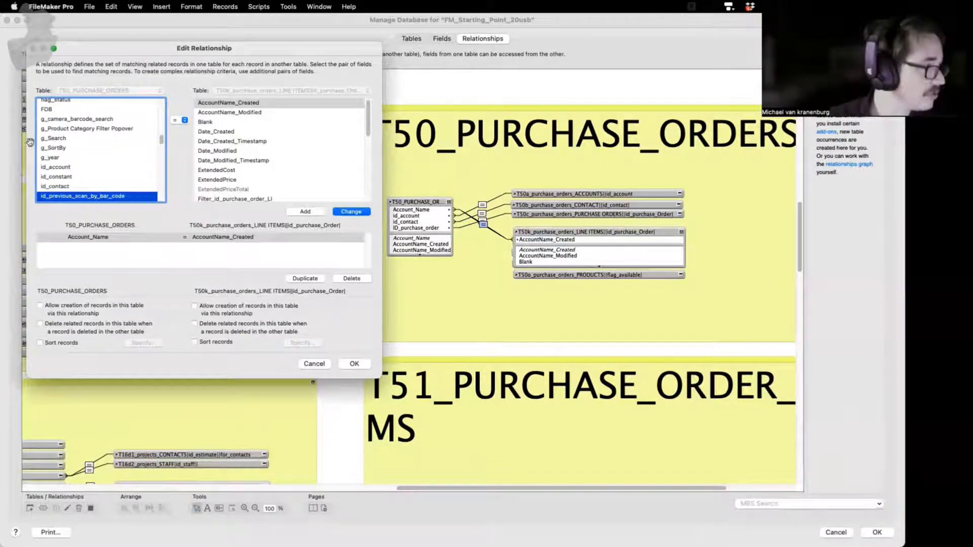
scroll(88, 187, "down", 3)
left_click(79, 181)
left_click(215, 169)
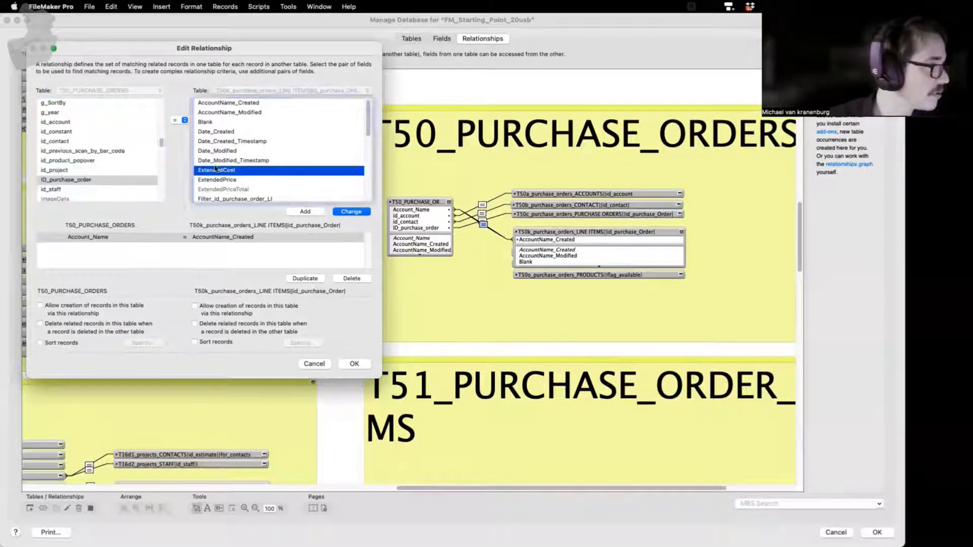
type("id_pu")
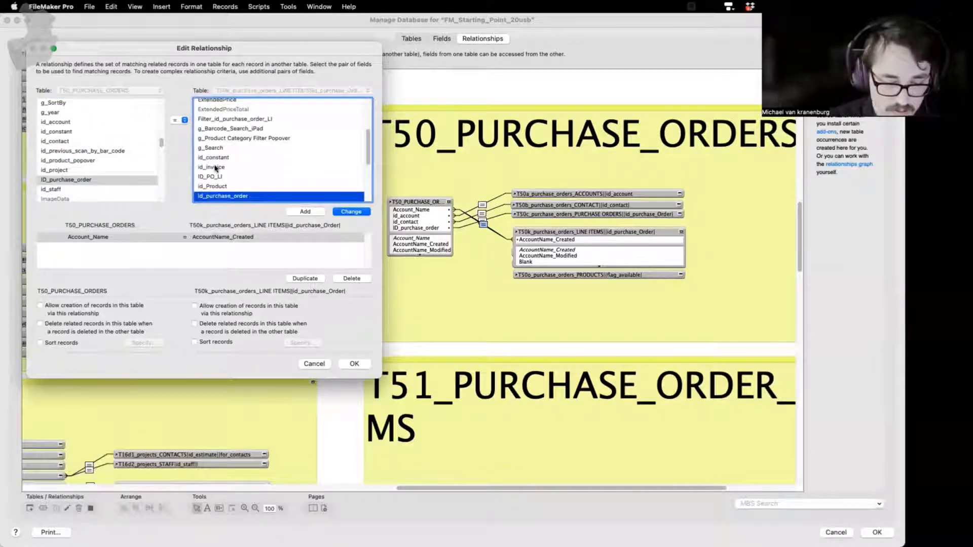
left_click(360, 213)
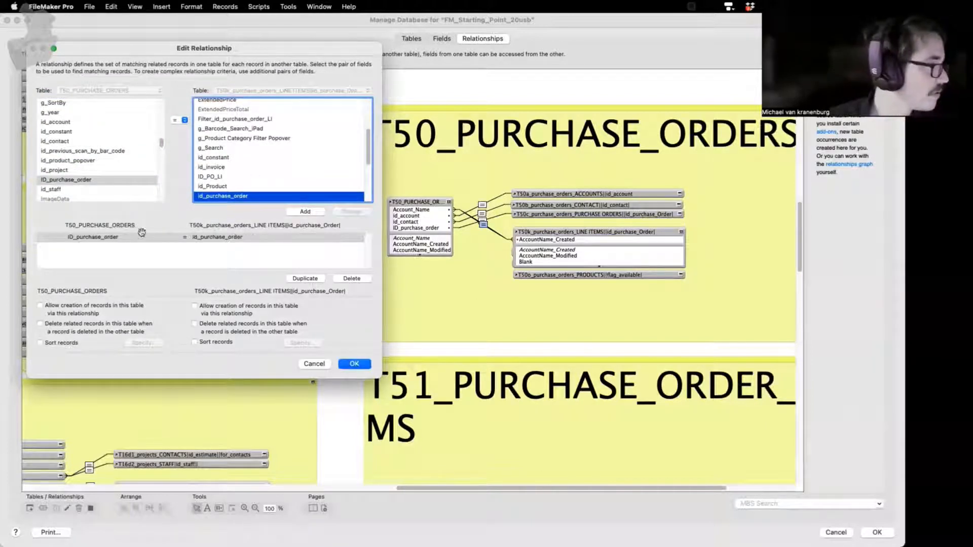
left_click(354, 363)
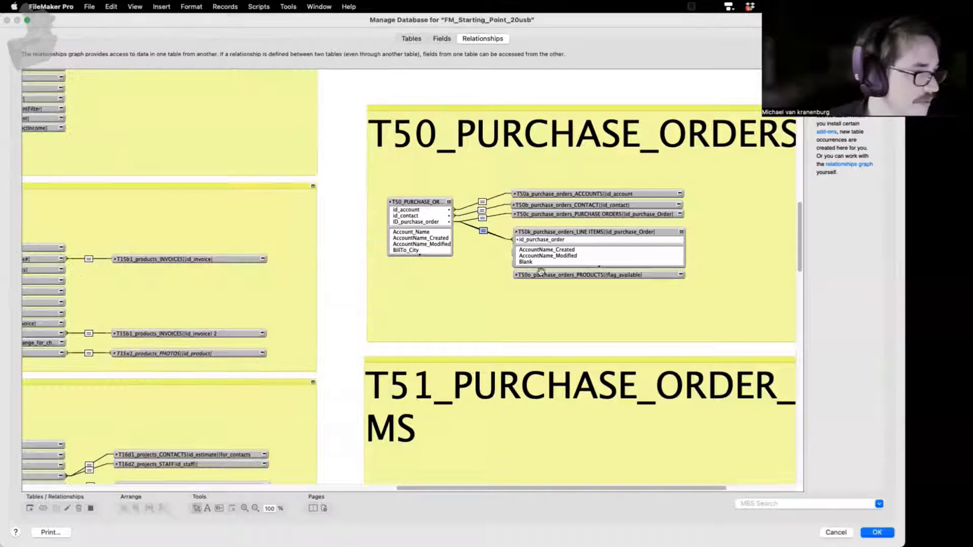
- Collapse the T50k line items occurrence and move it up closer beneath the T50c occurrence
left_click(681, 232)
left_click(681, 234)
left_click_drag(666, 232, 666, 229)
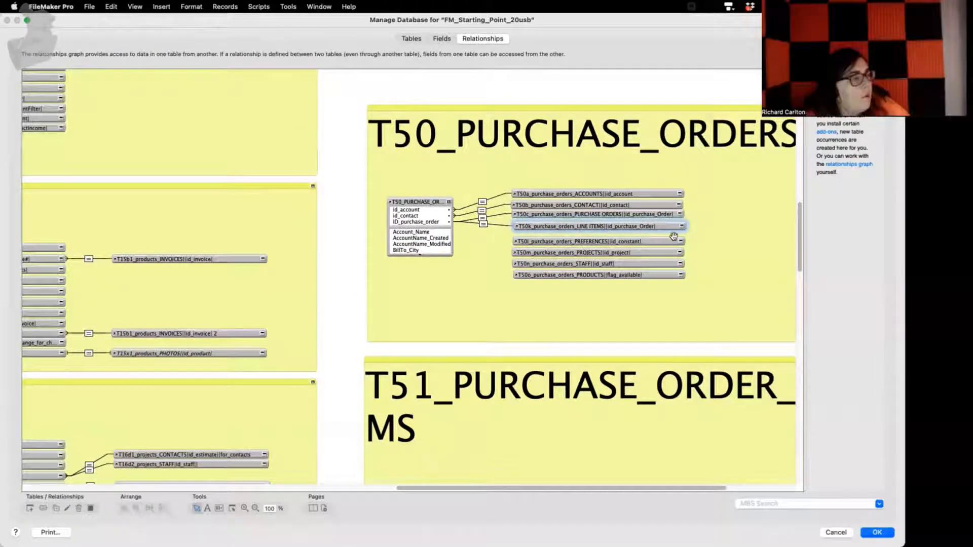
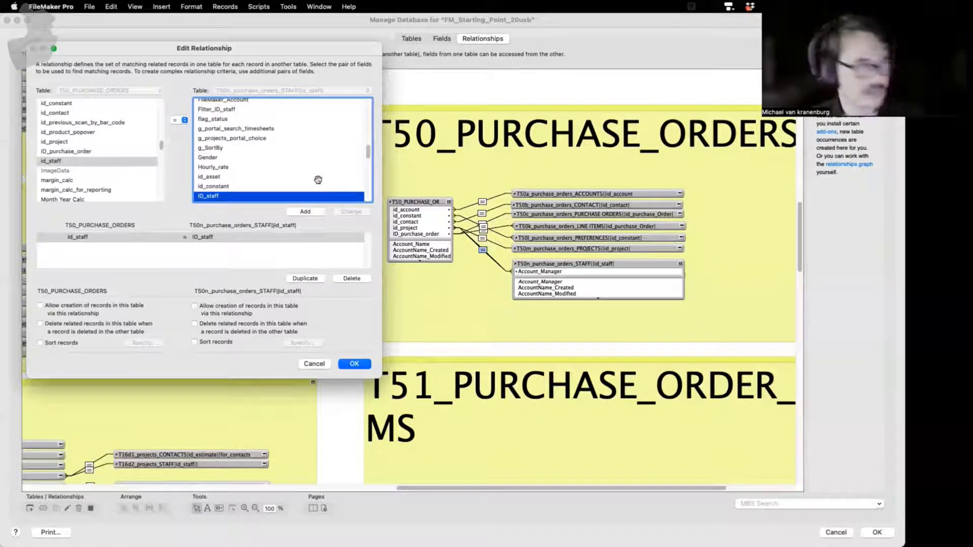
- Apply the id_staff = ID_staff relationship between T50_PURCHASE_ORDERS and the T50n staff occurrence, and collapse the staff occurrence
left_click(355, 364)
left_click(681, 264)
left_click(680, 263)
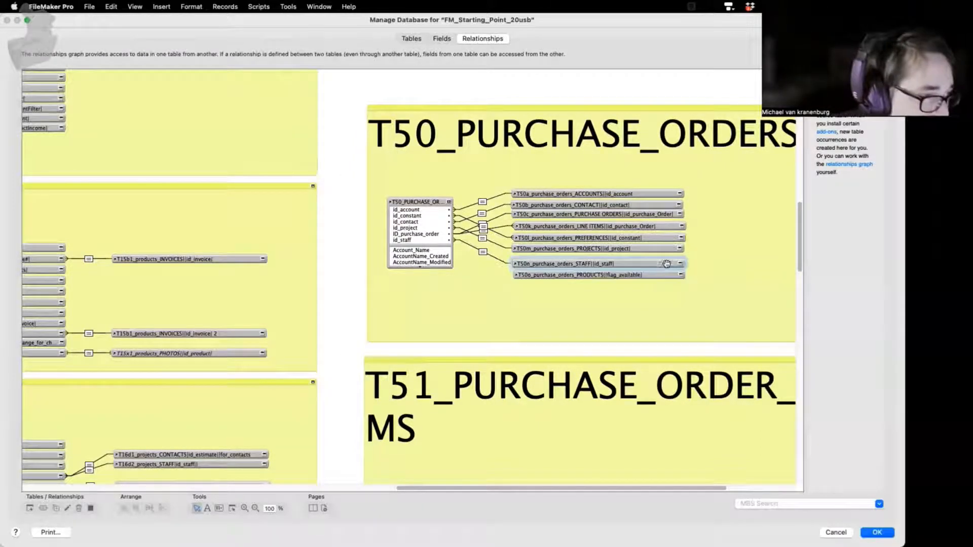
- Nudge the T50n staff occurrence up and draw a relationship from the T50o products occurrence to T50_PURCHASE_ORDERS
left_click_drag(664, 267, 665, 263)
left_click(681, 274)
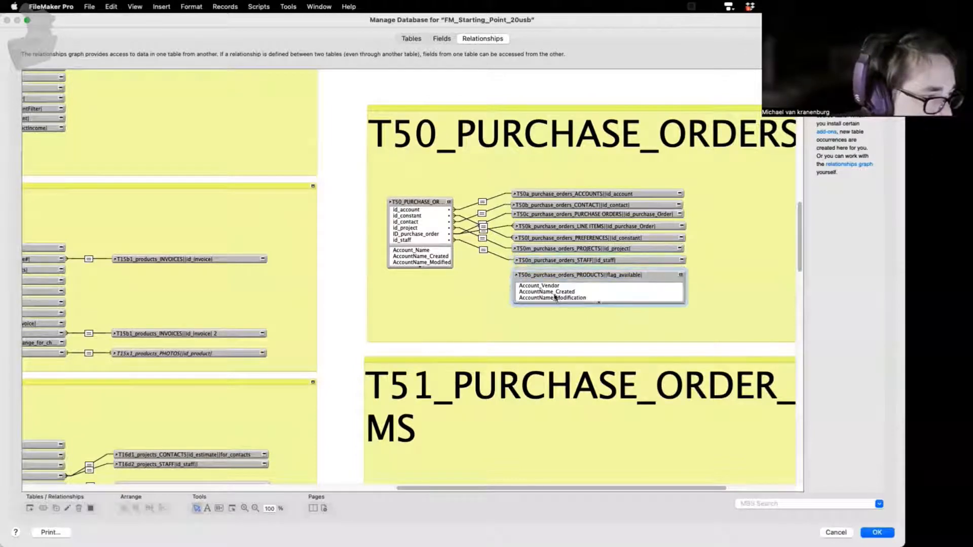
left_click_drag(558, 292, 413, 229)
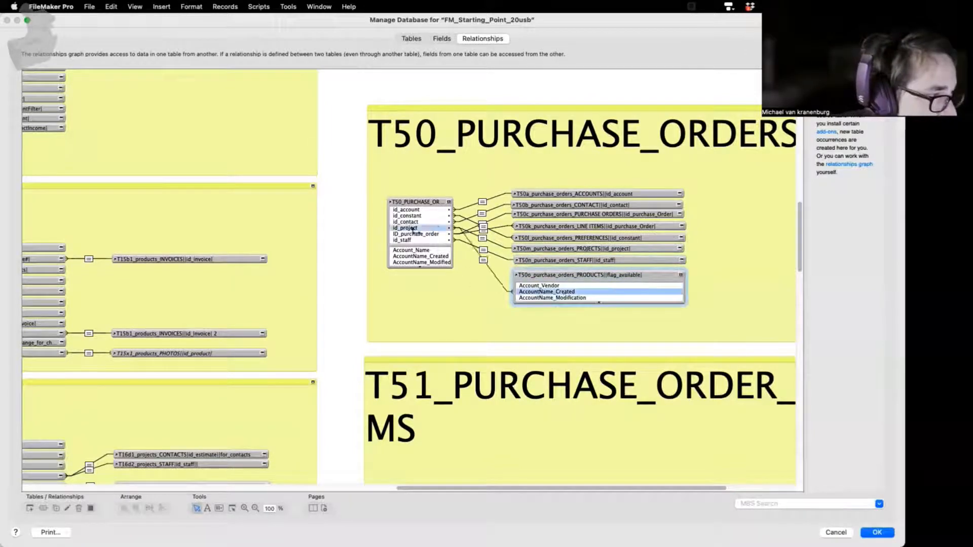
- Change the match fields between T50_PURCHASE_ORDERS and the T50o products occurrence to id_product_popover = ID_Product
double_click(483, 255)
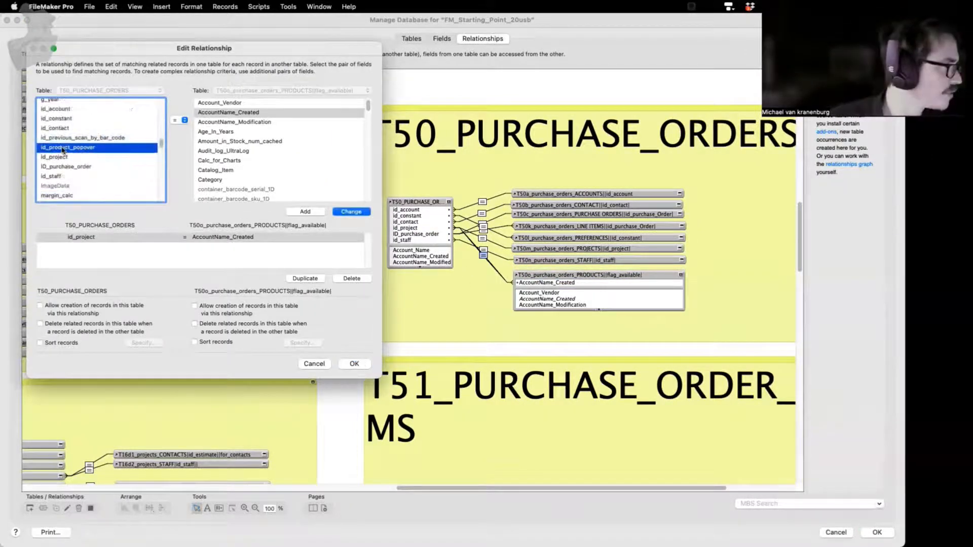
scroll(200, 176, "down", 5)
scroll(203, 173, "down", 5)
left_click(218, 168)
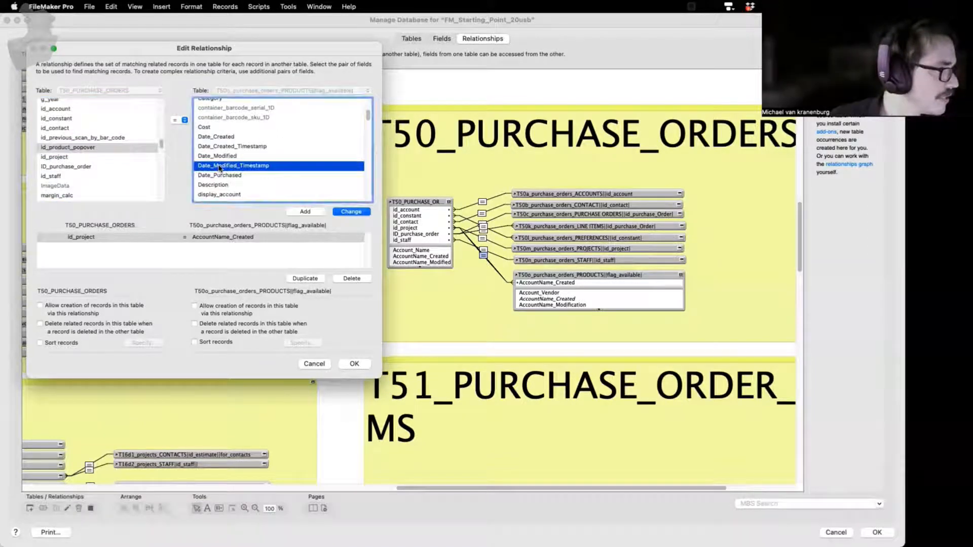
key("i")
key("Down")
key("Down")
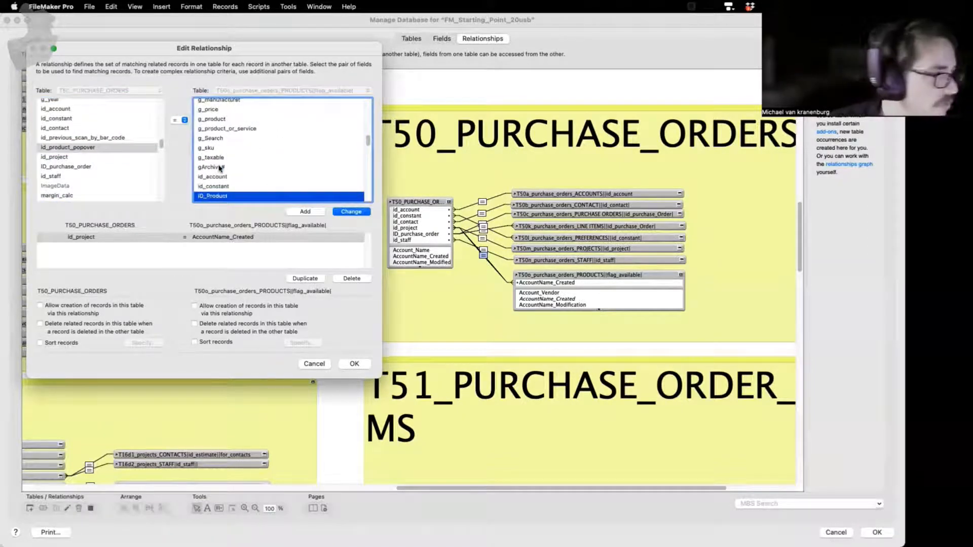
left_click(351, 211)
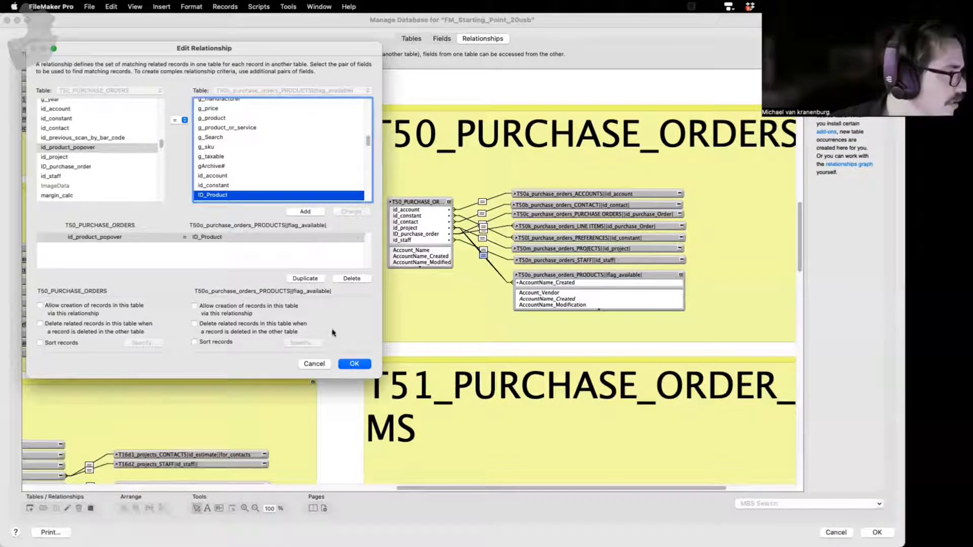
left_click(355, 363)
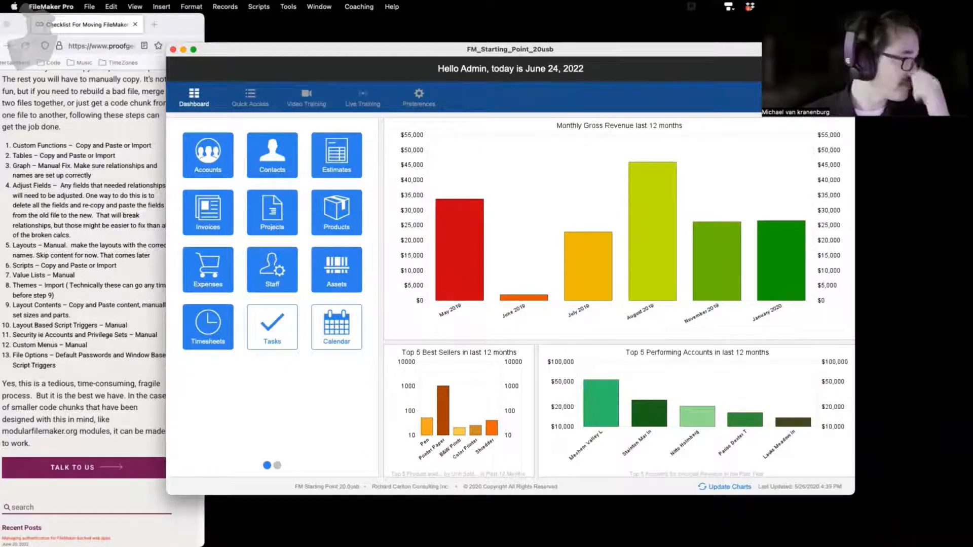
- Switch to Firefox and go through the file-moving checklist from Tables to the Layouts item, highlighting the entries
left_click(59, 176)
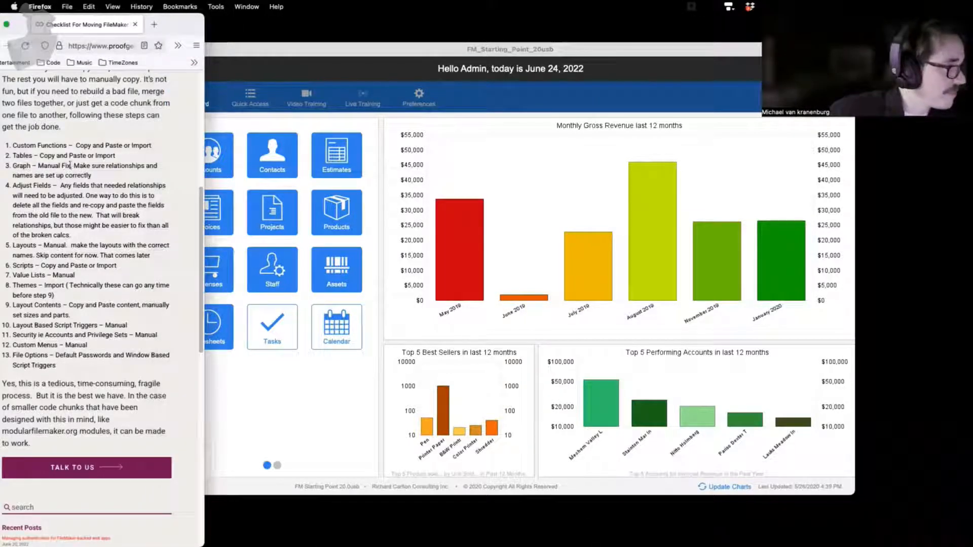
double_click(22, 156)
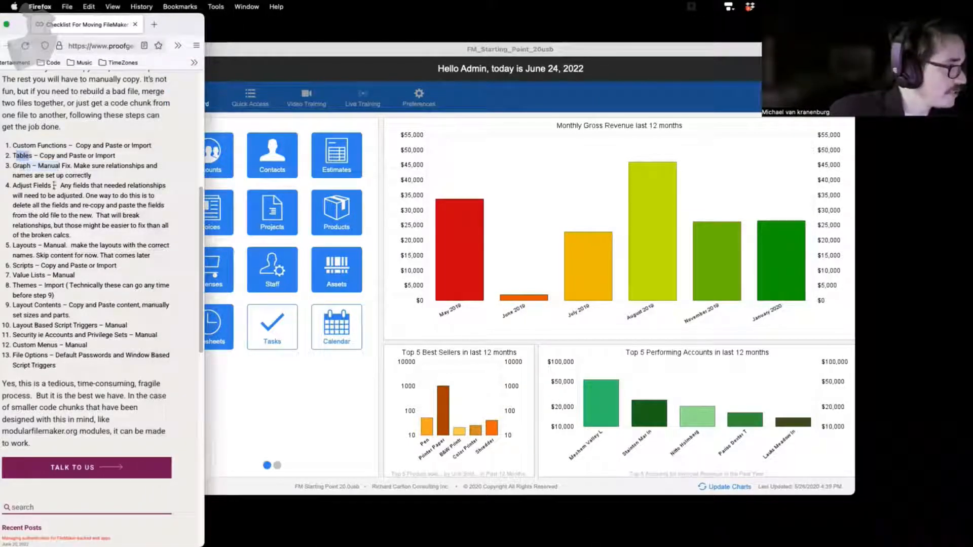
left_click(15, 186)
left_click_drag(13, 245, 44, 245)
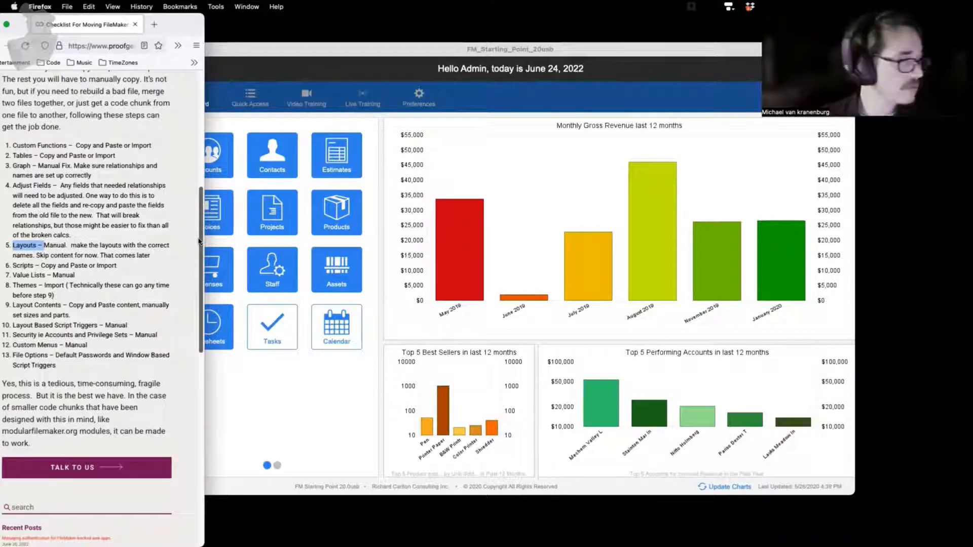
- Switch back to FileMaker Pro and open the layout manager for FM_Starting_Point_20usb
left_click(228, 218)
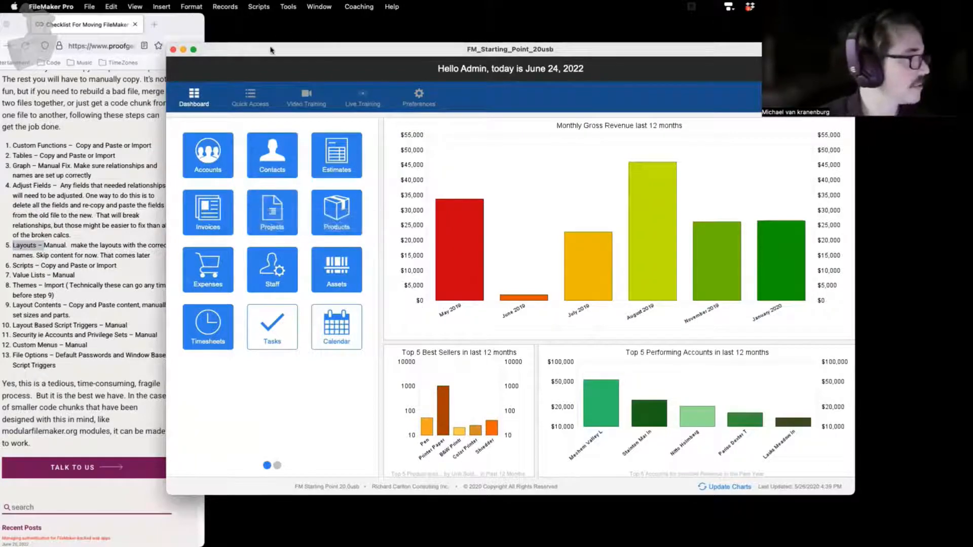
left_click(88, 7)
mouse_move(117, 101)
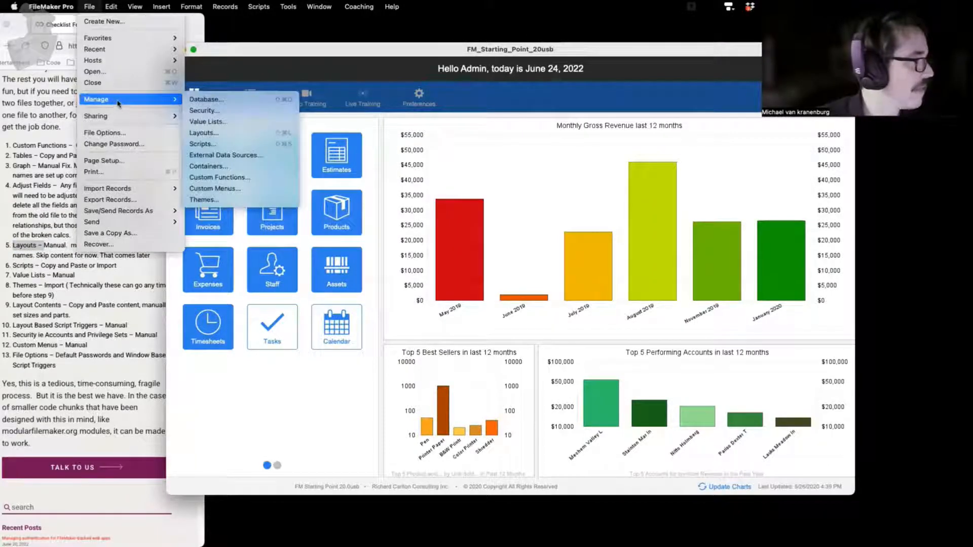
left_click(226, 136)
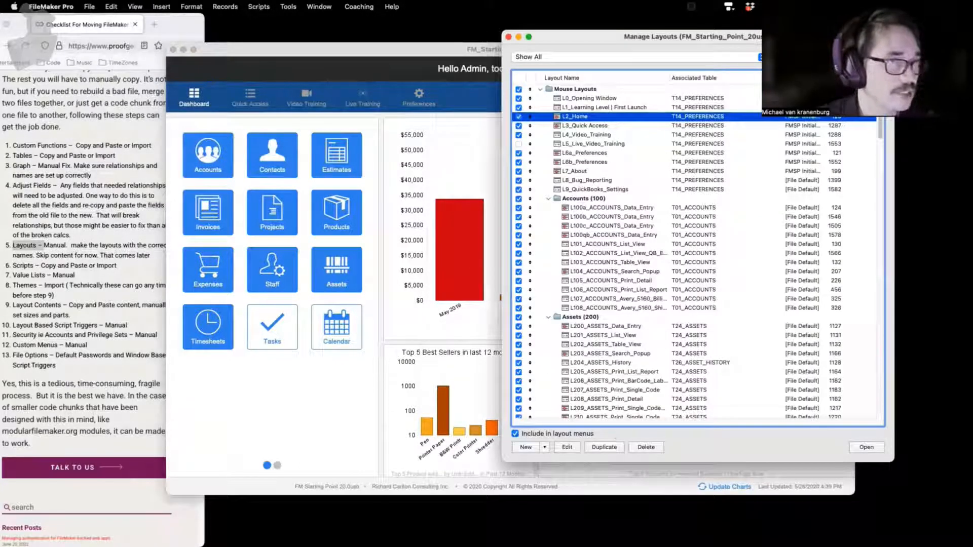
- Filter the layout list by "estimate" and widen the layout name column to show the full names
left_click(828, 57)
type("dev")
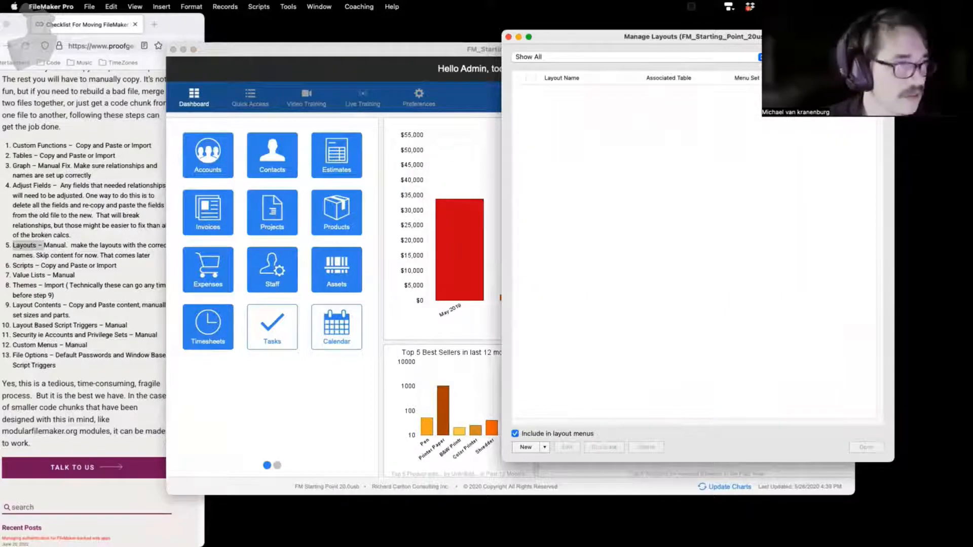
type("estimate")
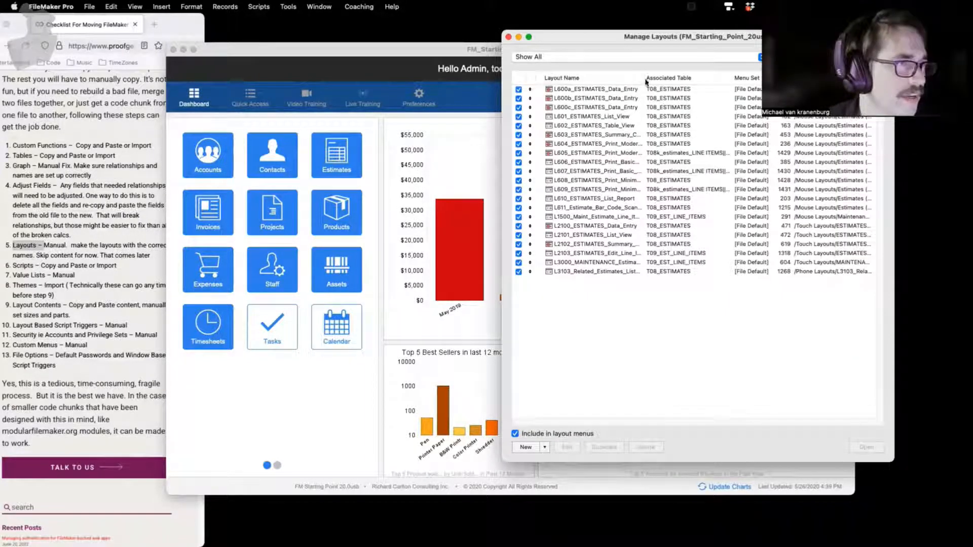
left_click_drag(644, 79, 704, 79)
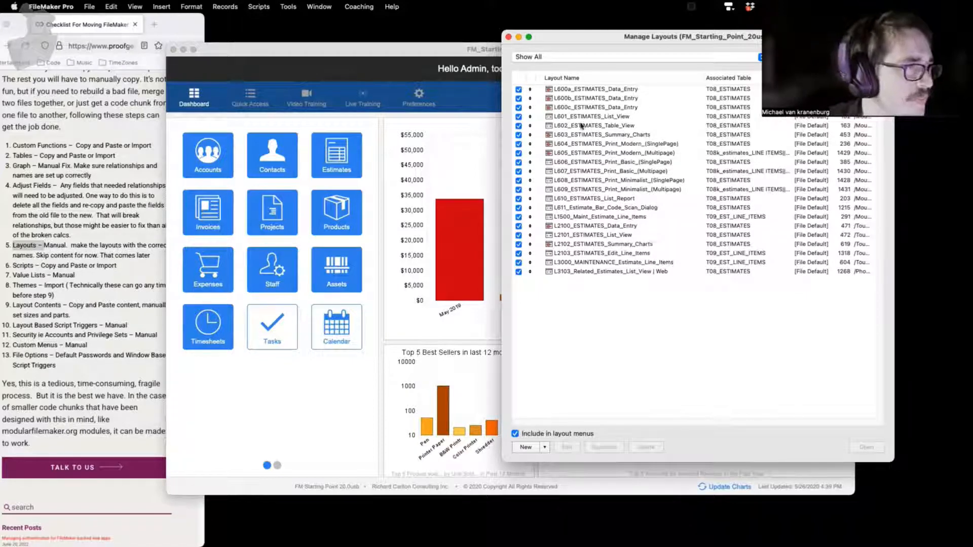
- Duplicate the L600c data entry, L601 list view, L604 print modern single-page and L610 list report estimate layouts
left_click(588, 108)
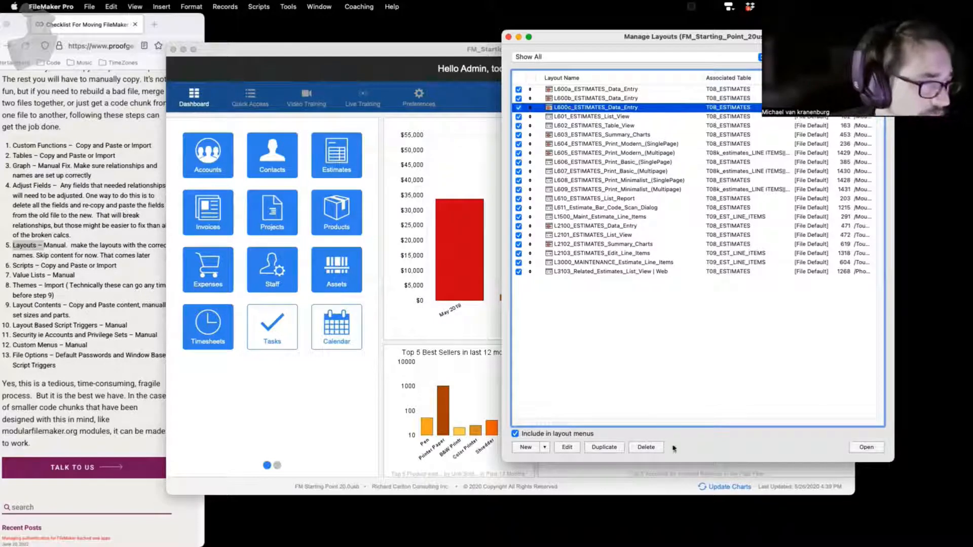
left_click(603, 447)
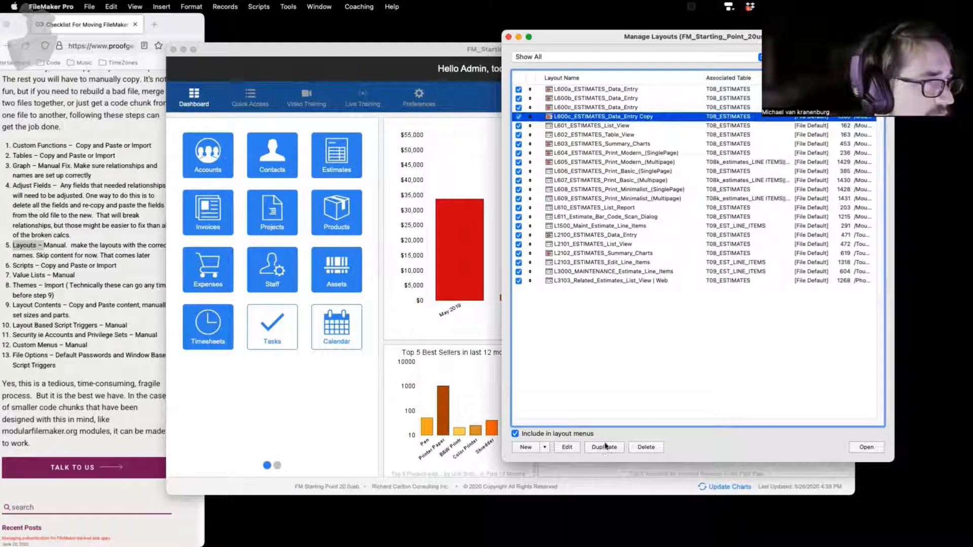
left_click(615, 127)
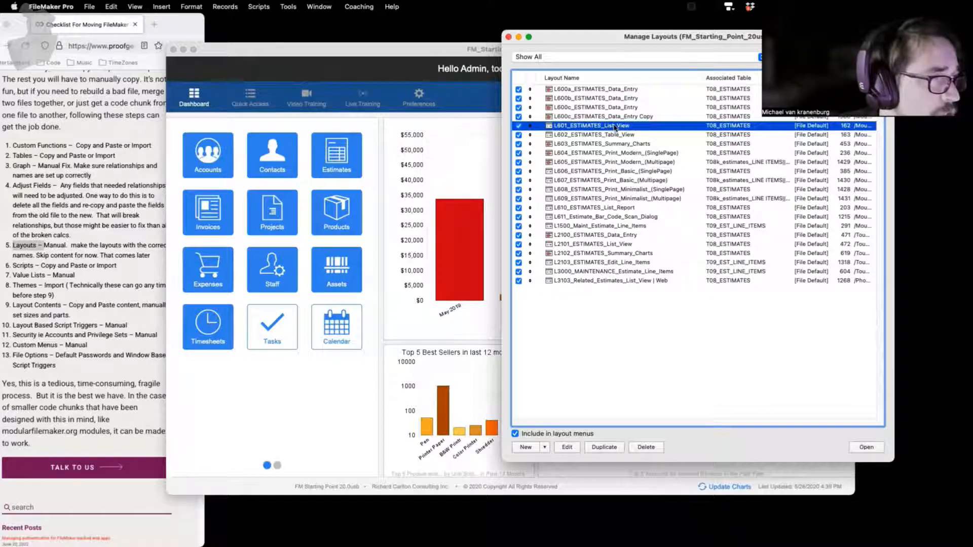
left_click(602, 448)
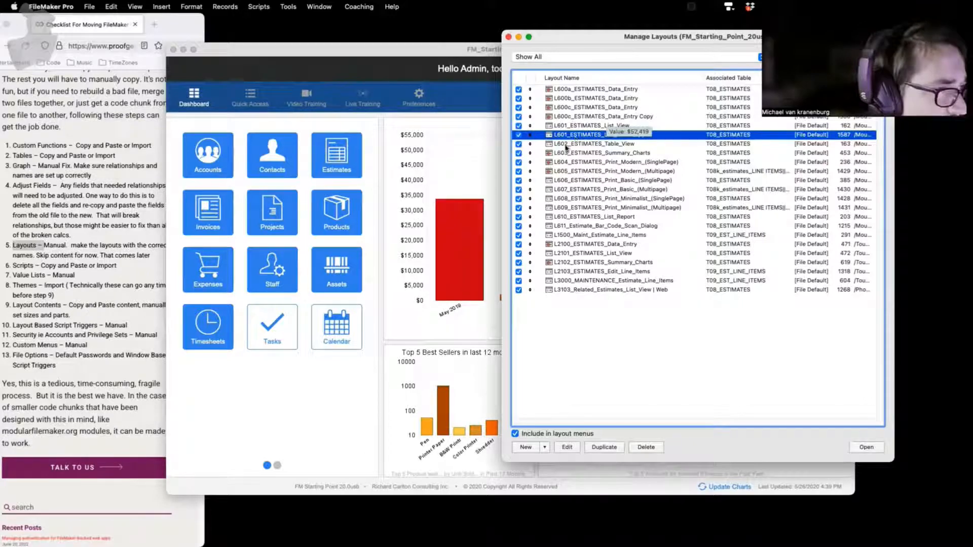
left_click(622, 163)
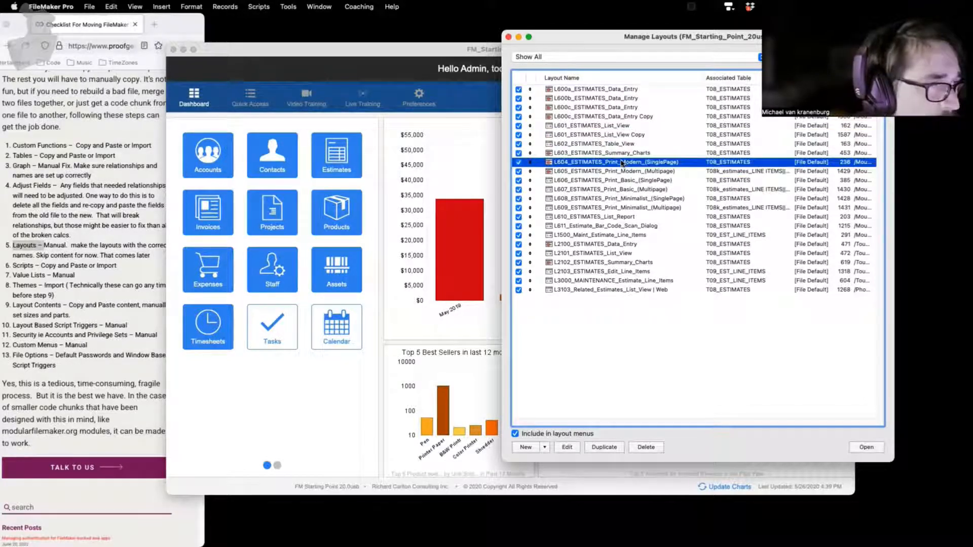
left_click(601, 448)
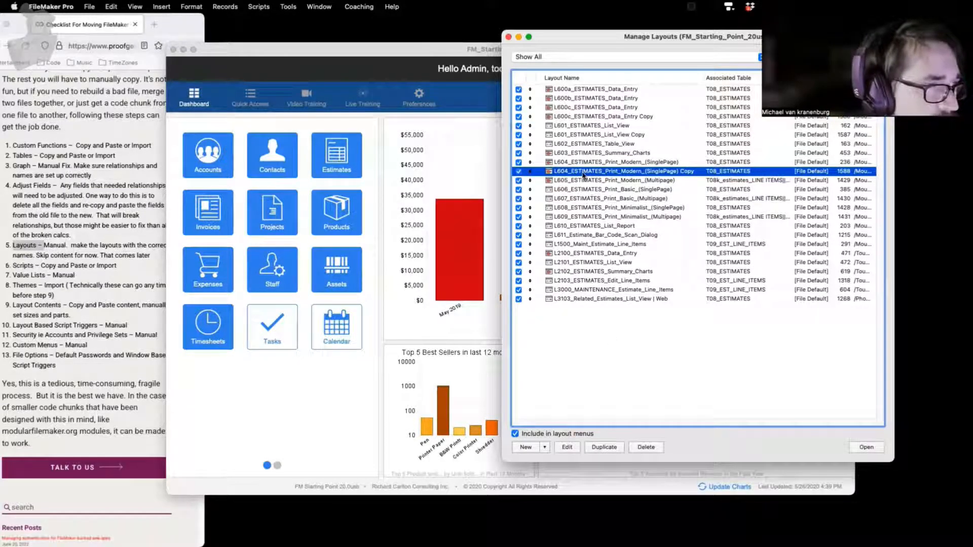
left_click(581, 228)
left_click(606, 449)
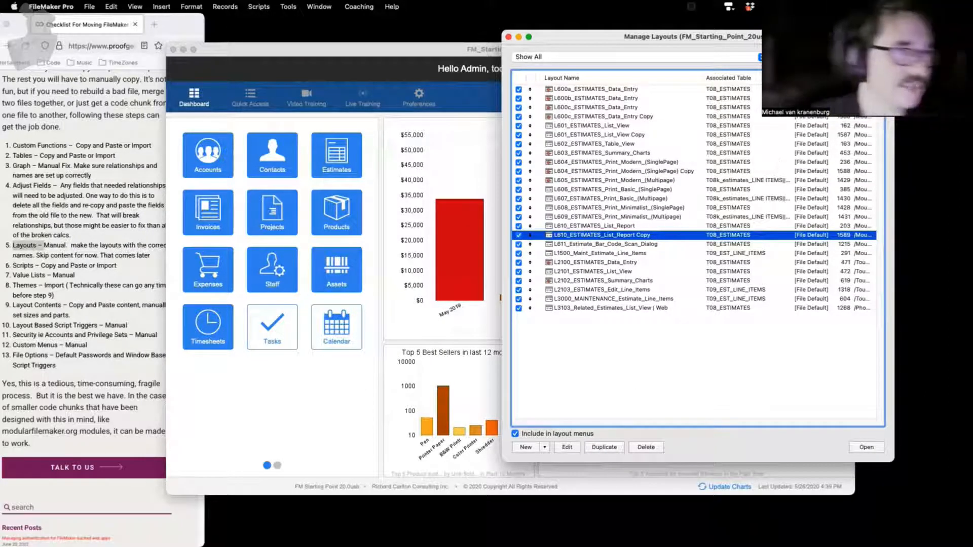
- Replace the layout list filter with "copy" to isolate the duplicated layouts
left_click_drag(831, 57, 533, 57)
key("BackSpace")
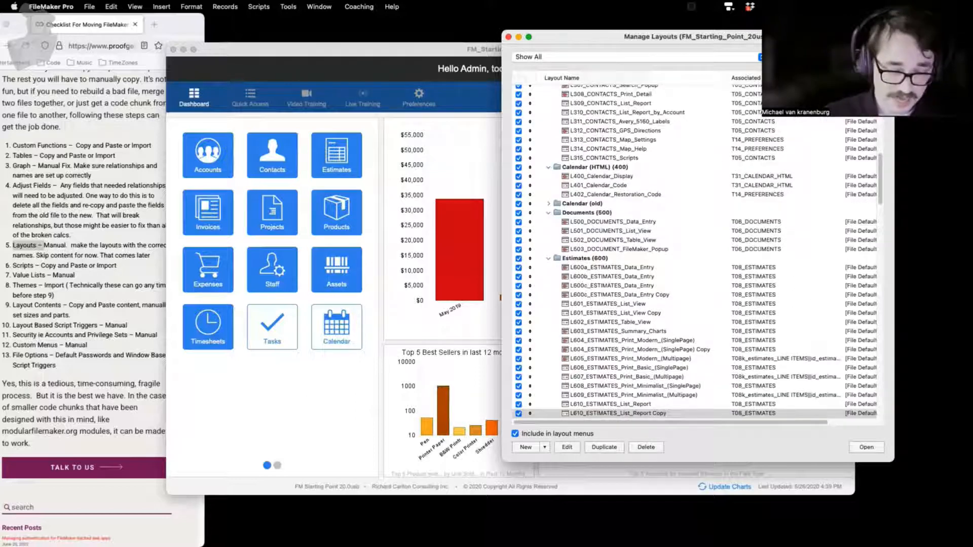
type("copy")
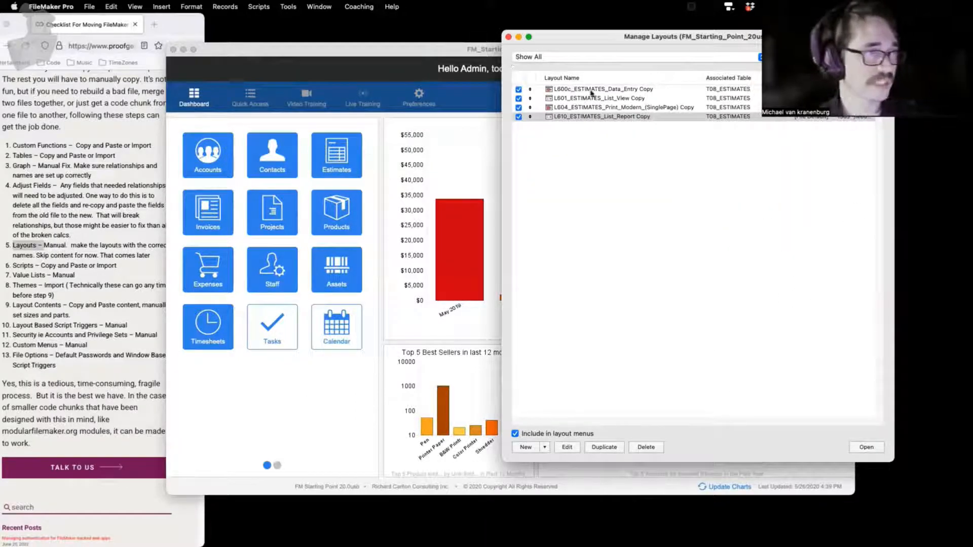
left_click(638, 140)
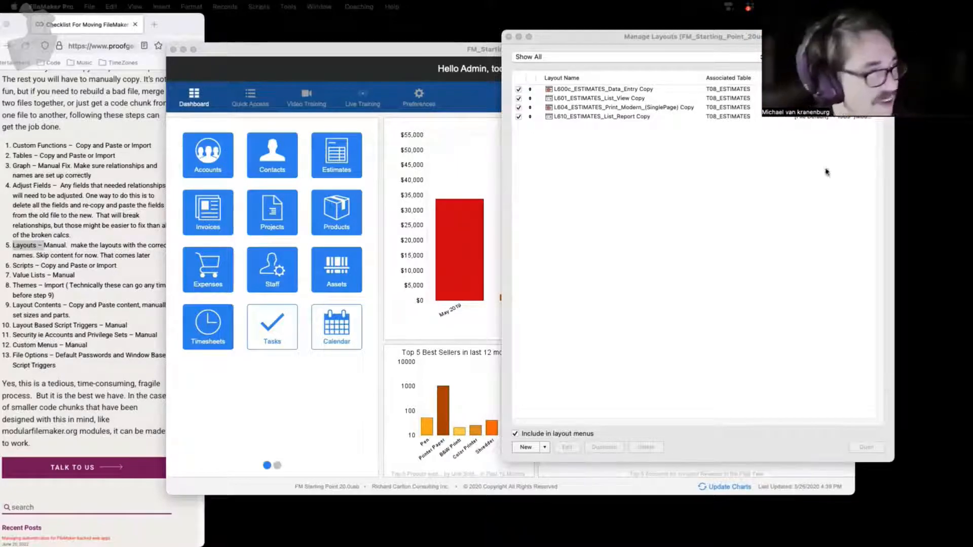
- Rename the L600c layout copy as L5000c_PURCHASE_ORDERS_Data_Entry and make it show records from T50_PURCHASE_ORDERS
left_click(603, 89)
left_click(603, 89)
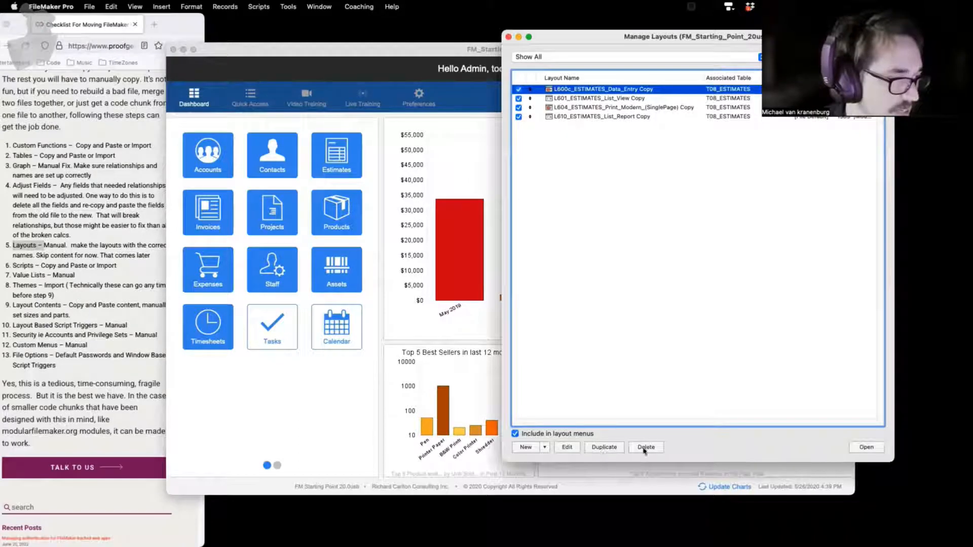
left_click(566, 447)
left_click_drag(544, 150, 345, 151)
type("L5000c_PURCHASE_ORDERS_Data_Entry")
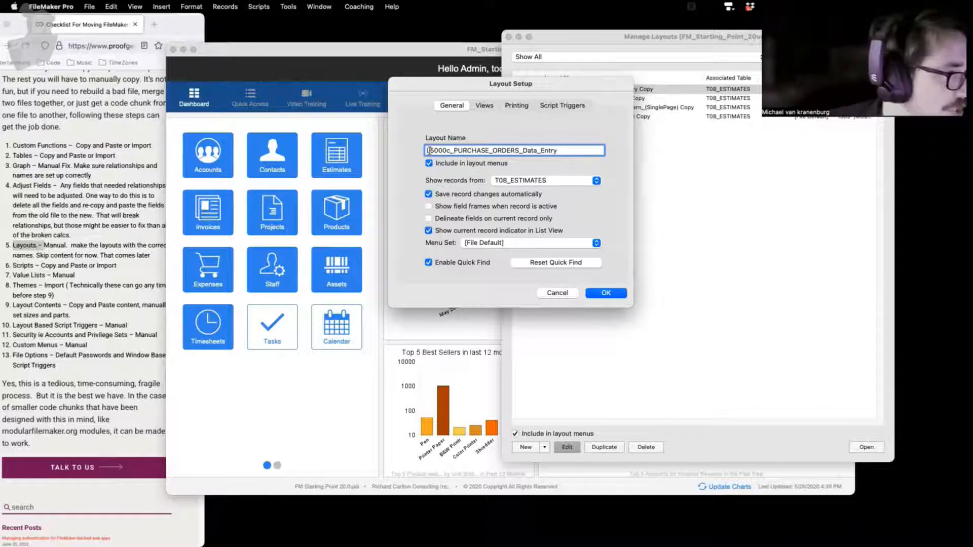
left_click_drag(427, 151, 447, 150)
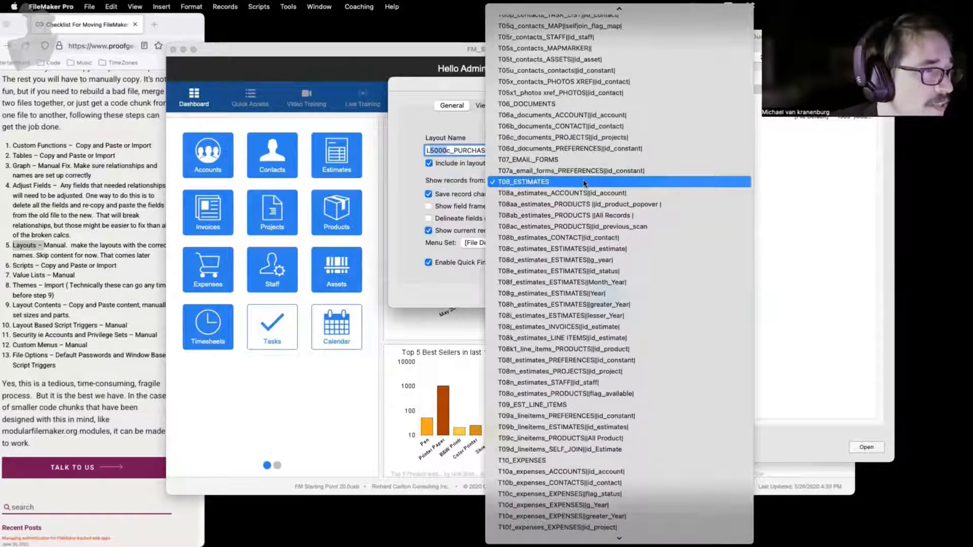
key("t")
key("5")
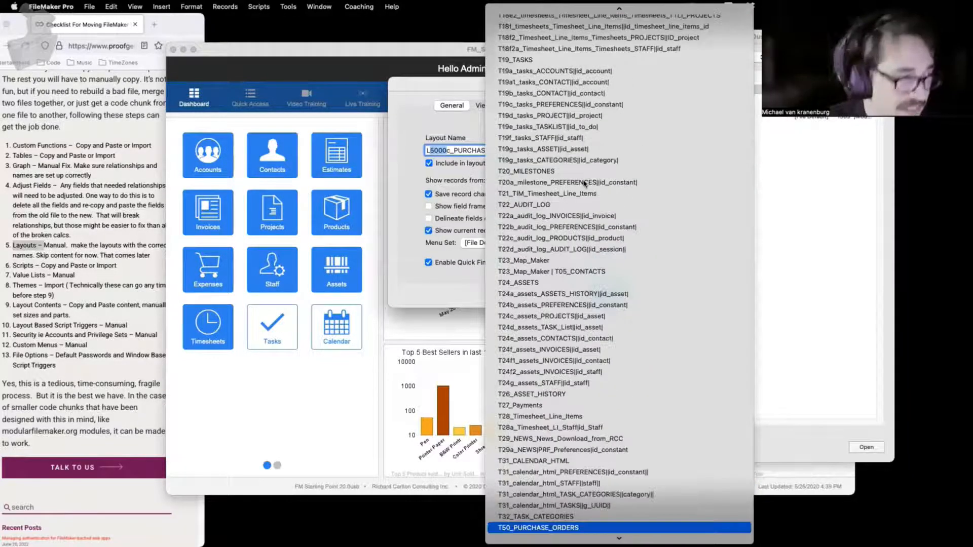
key("Return")
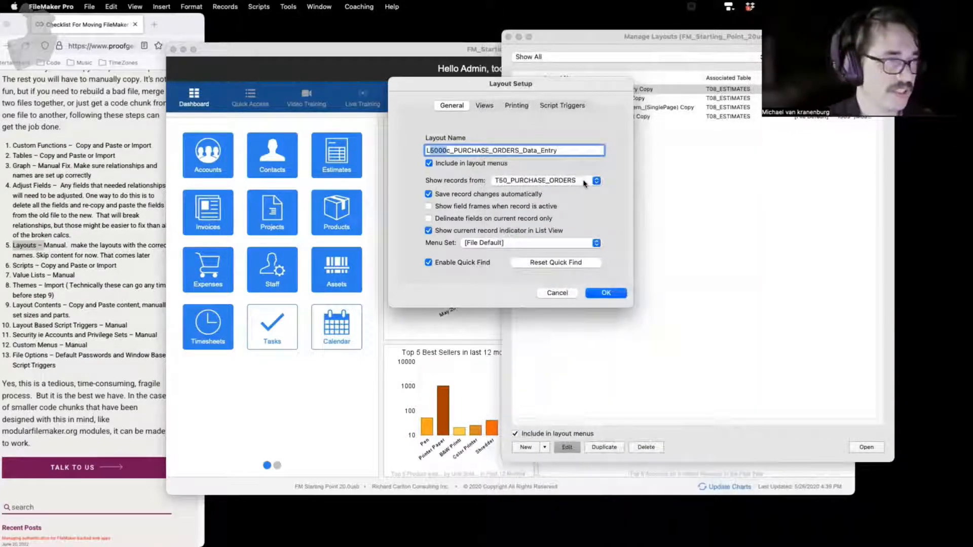
left_click(607, 293)
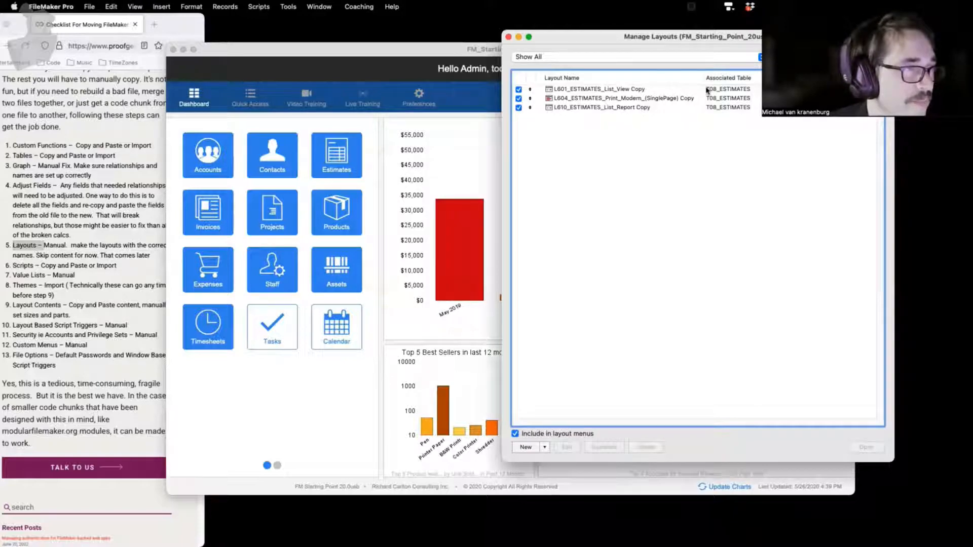
- Rename the L601 list view layout copy as L5001_PURCHASE_ORDERS_List_View and make it show records from T50_PURCHASE_ORDERS
left_click(757, 90)
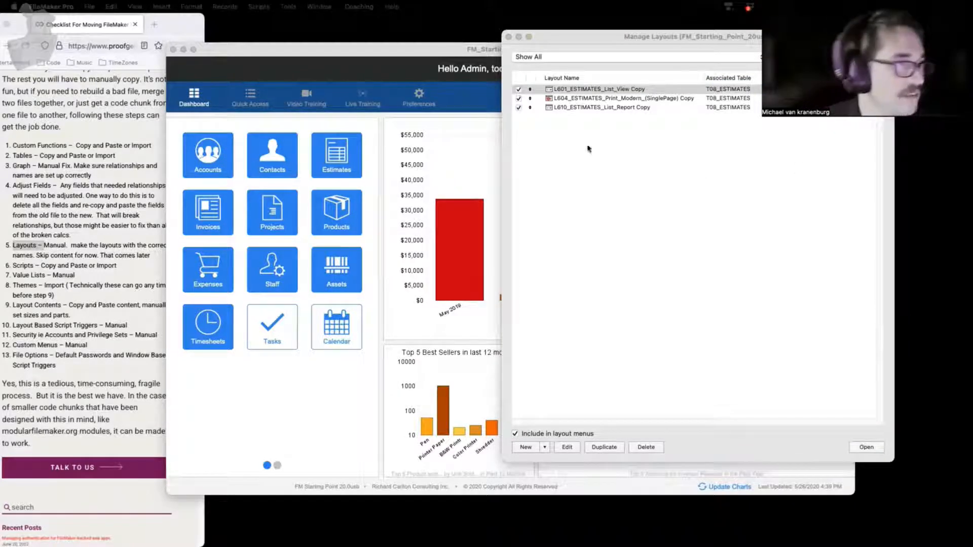
left_click(564, 448)
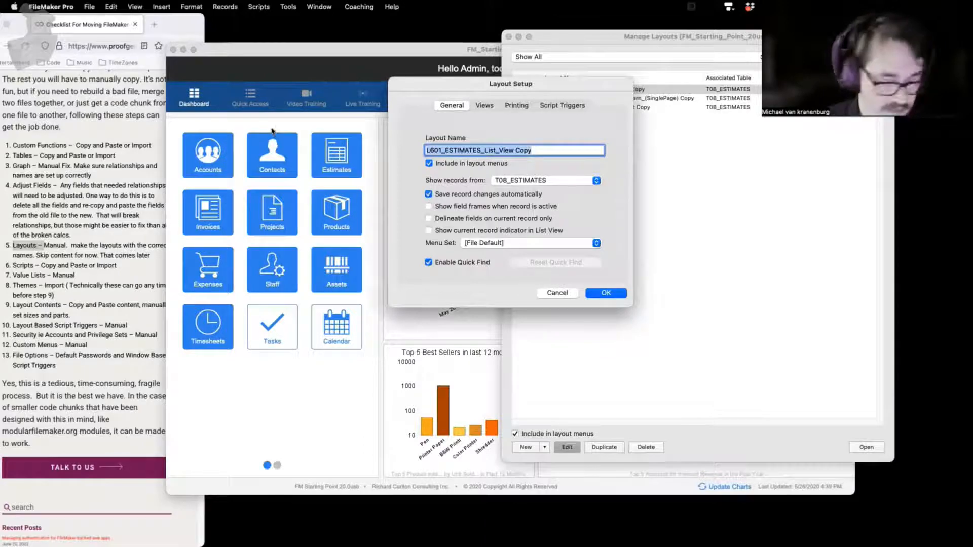
type("L5001_PURCHASE_ORDERS_List_View")
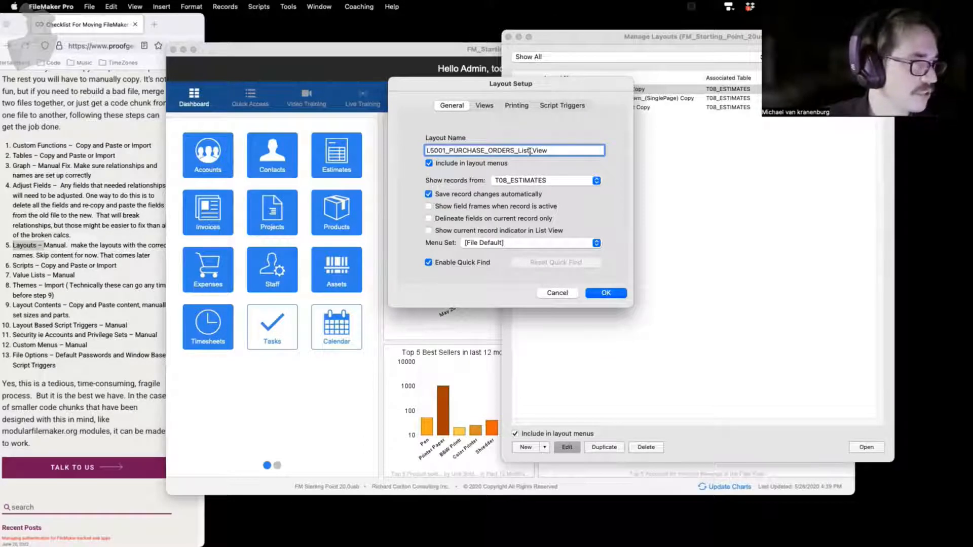
left_click(595, 181)
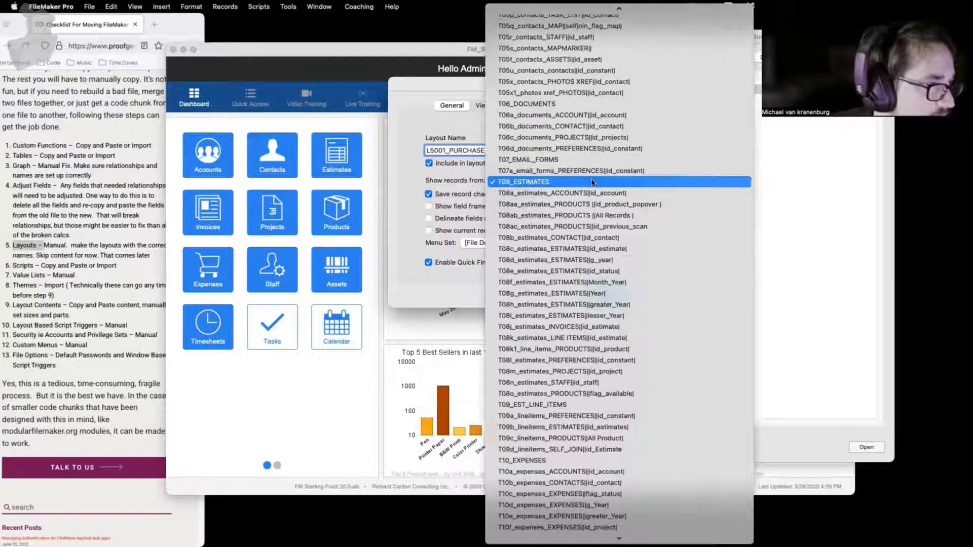
type("t50")
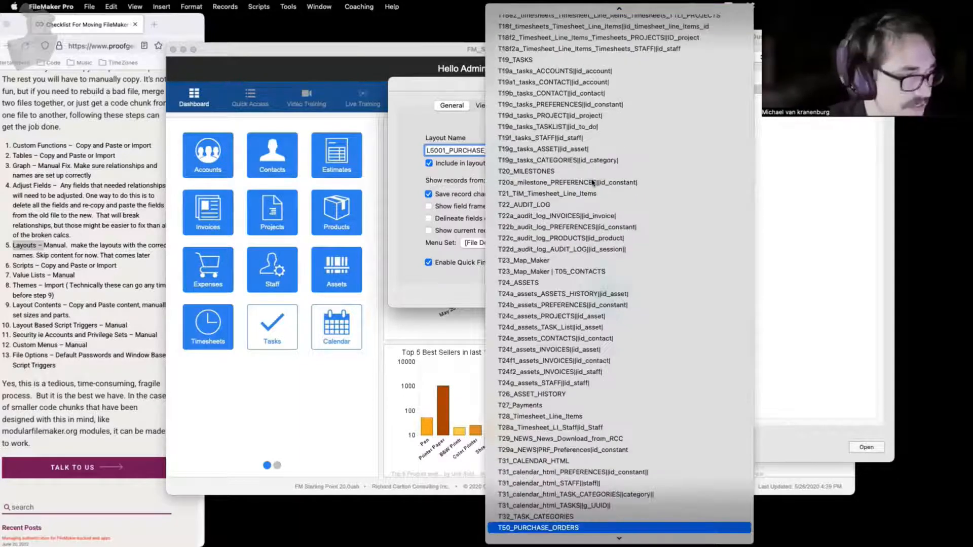
key("Return")
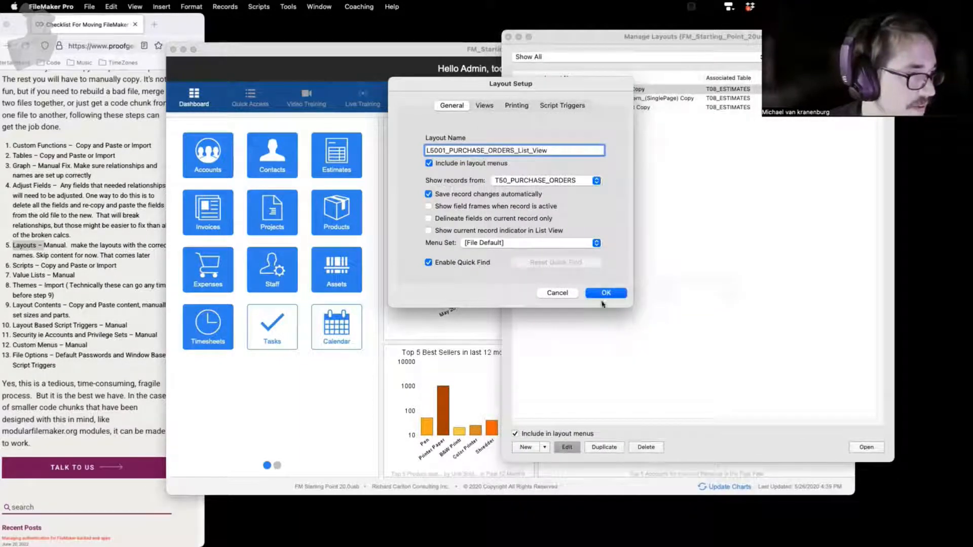
left_click(605, 293)
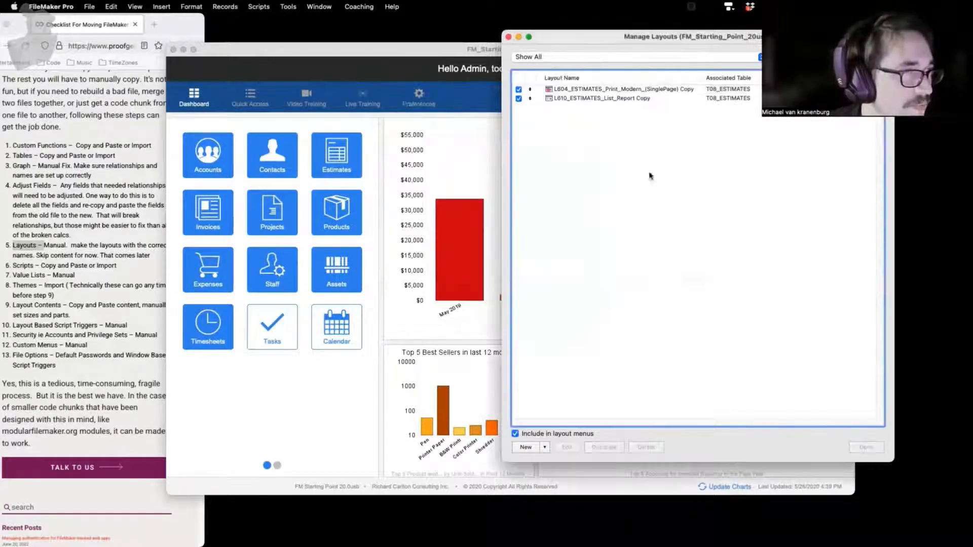
- Rename the L604 print layout copy as L5002_PURCHASE_ORDERS_Print_Basic_(SinglePage) and make it show records from T50_PURCHASE_ORDERS
left_click(619, 91)
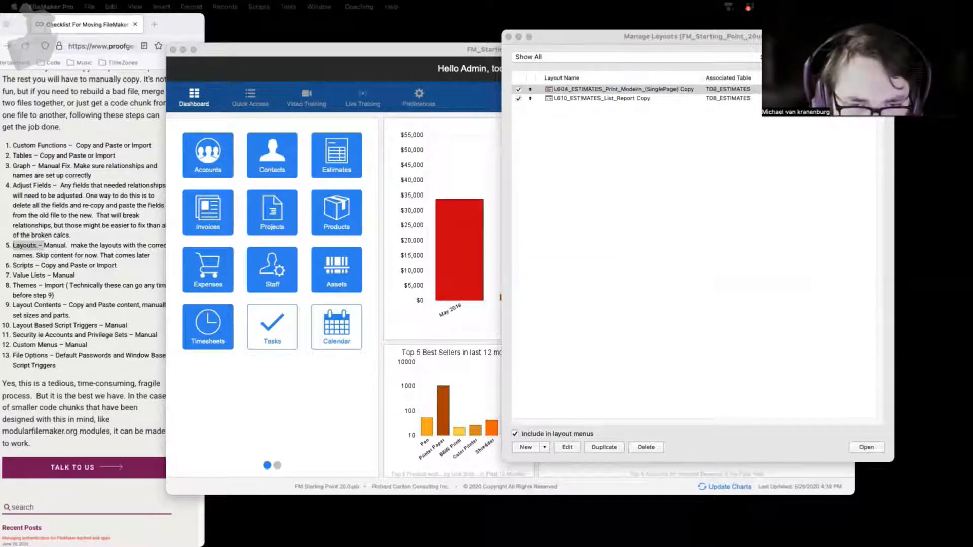
left_click(566, 447)
type("L5002_PURCHASE_ORDERS_Print_Basic_(SinglePage)")
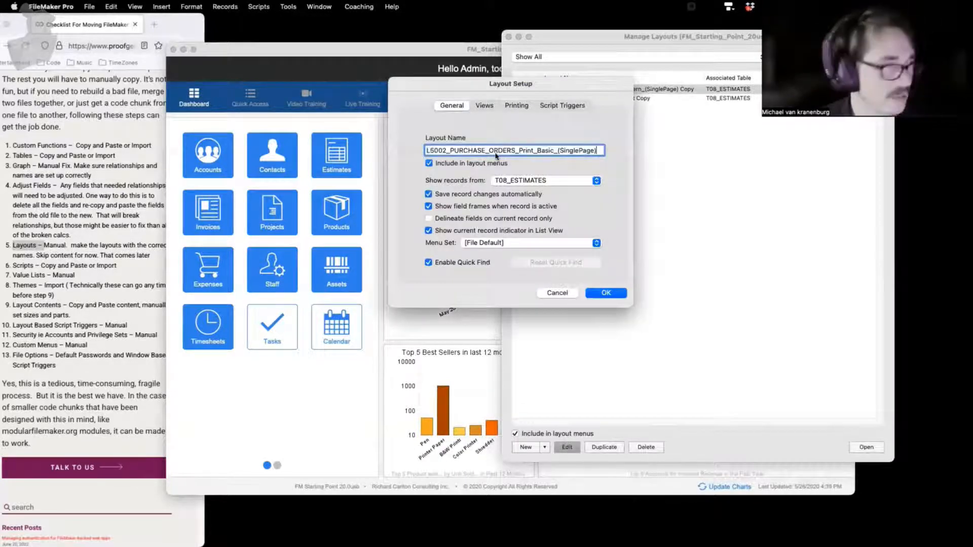
left_click(596, 181)
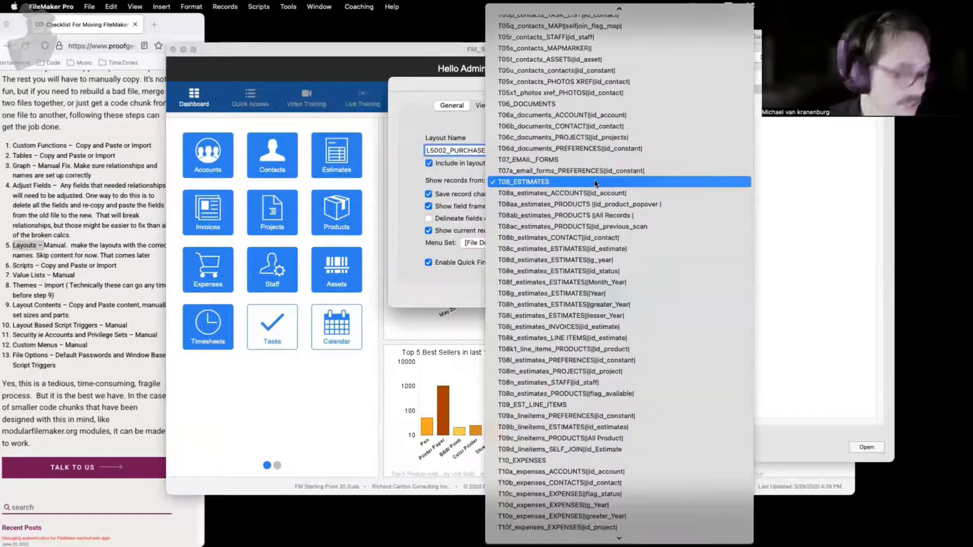
type("T50_PURCHASE_ORDERS")
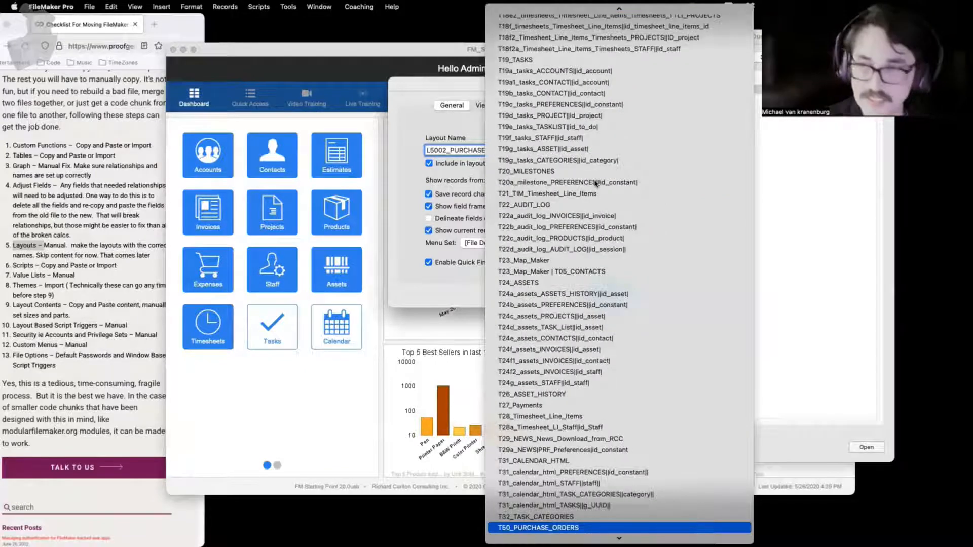
key("Return")
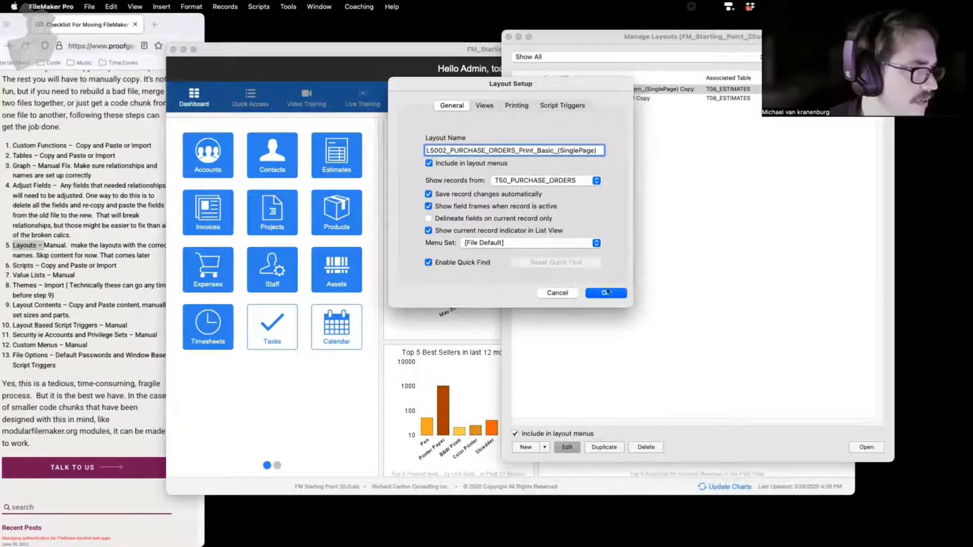
left_click(606, 293)
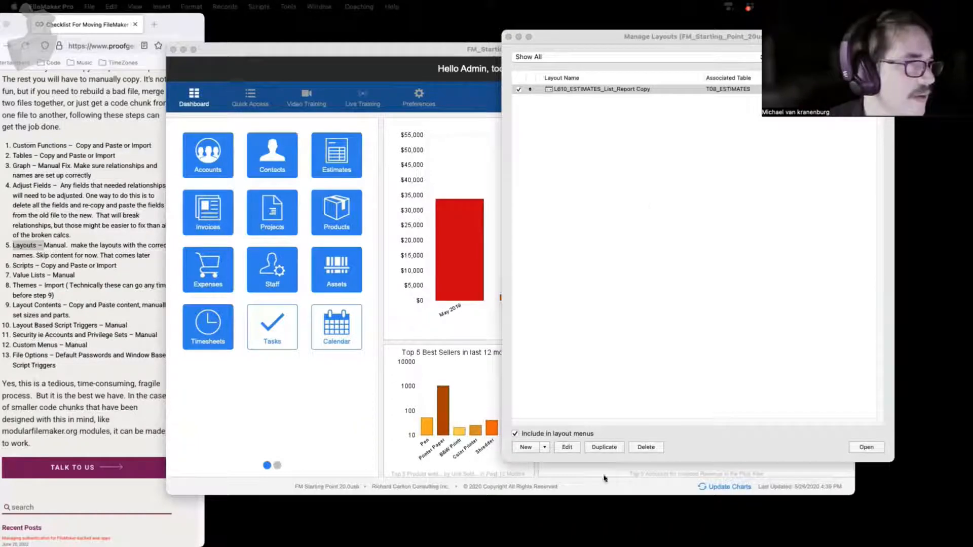
- Rename the L610 list report layout copy as L5003_PURCHASE_ORDERS_List_Report and make it show records from T50_PURCHASE_ORDERS
left_click(567, 447)
left_click(565, 148)
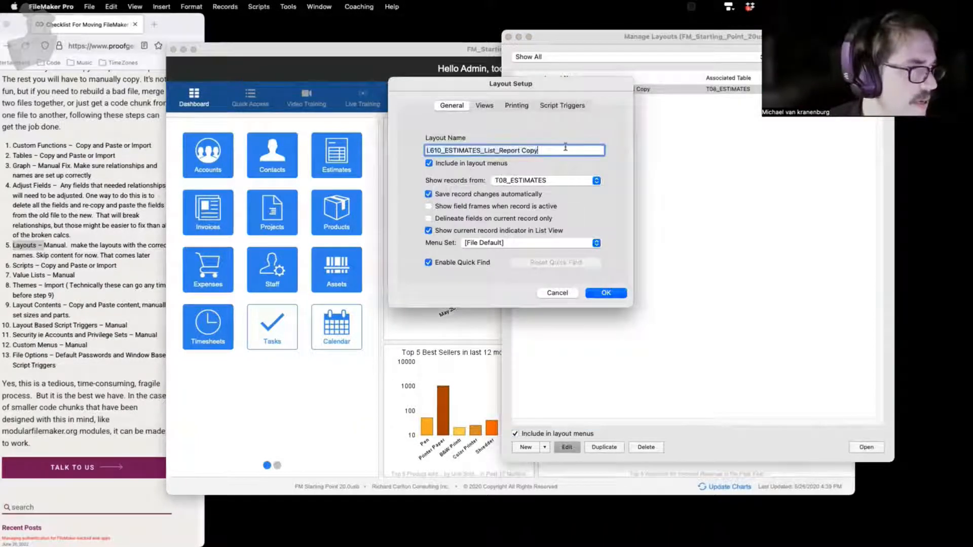
key("ctrl+a")
type("L5003_PURCHASE_ORDERS_List_Report")
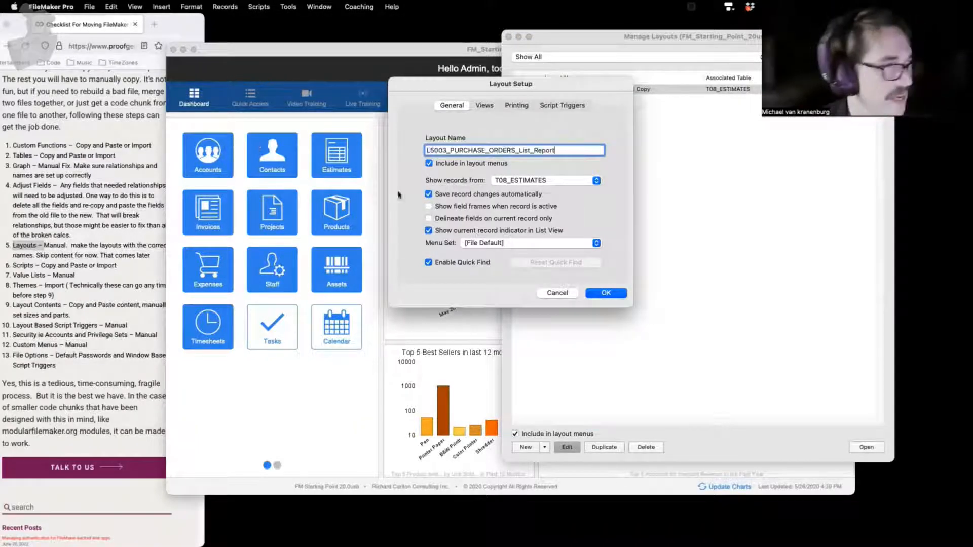
left_click(520, 180)
type("T50_PURCHASE_ORDERS")
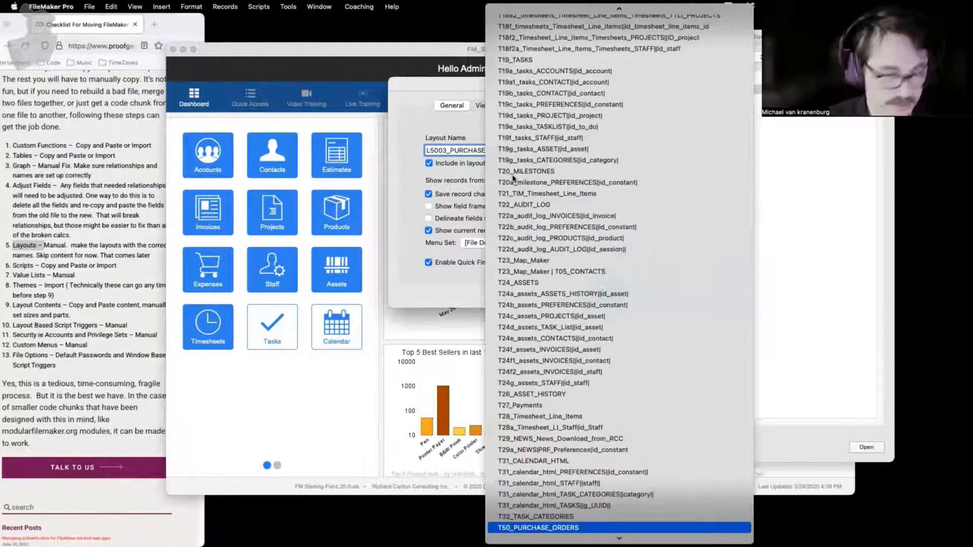
key("Return")
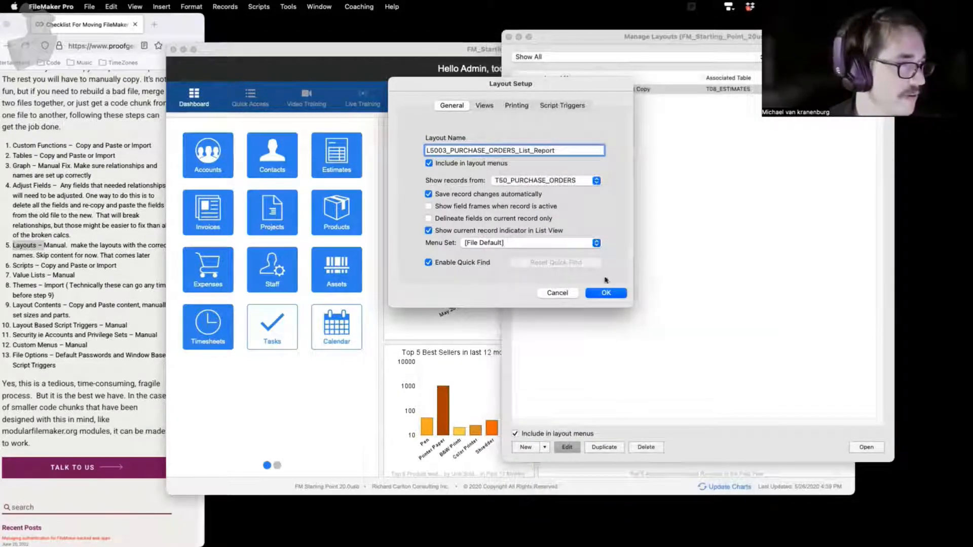
left_click(607, 294)
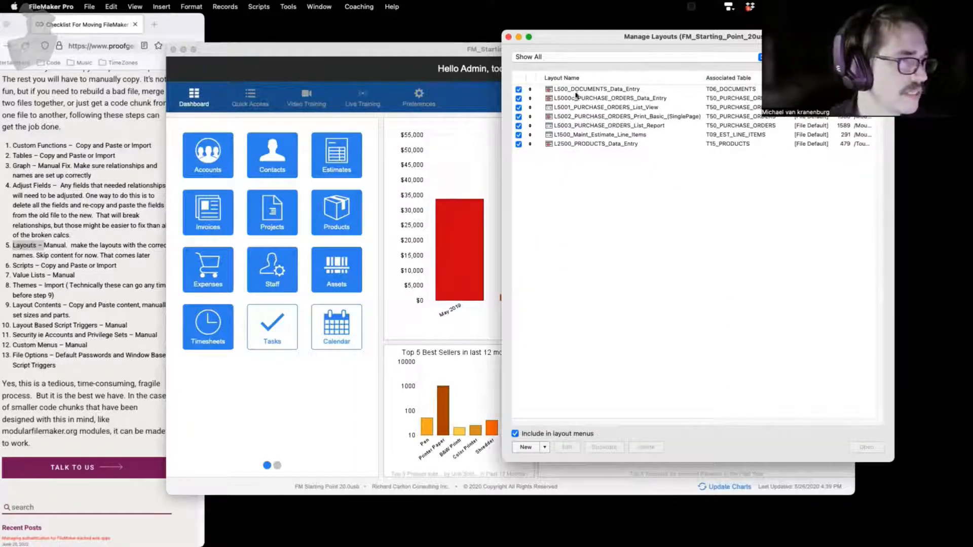
- Move the four L5000c to L5003 purchase order layouts out of the estimates group to just above the Phone Layouts folder
left_click(573, 99)
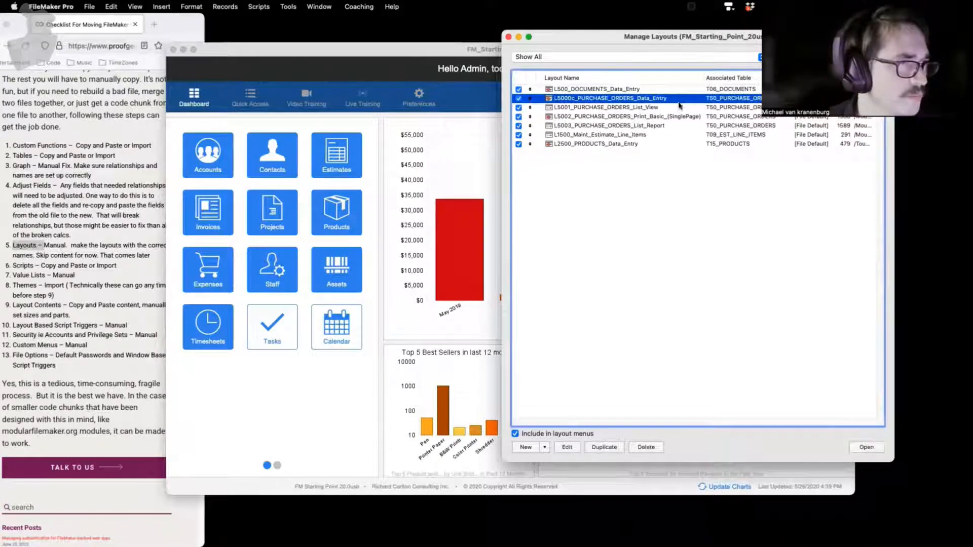
left_click(736, 126, "shift")
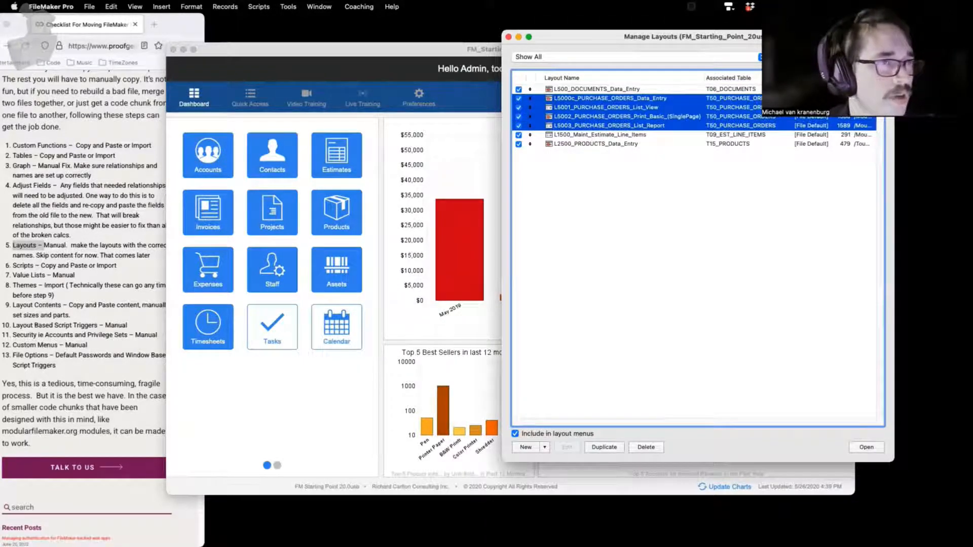
scroll(578, 216, "down", 5)
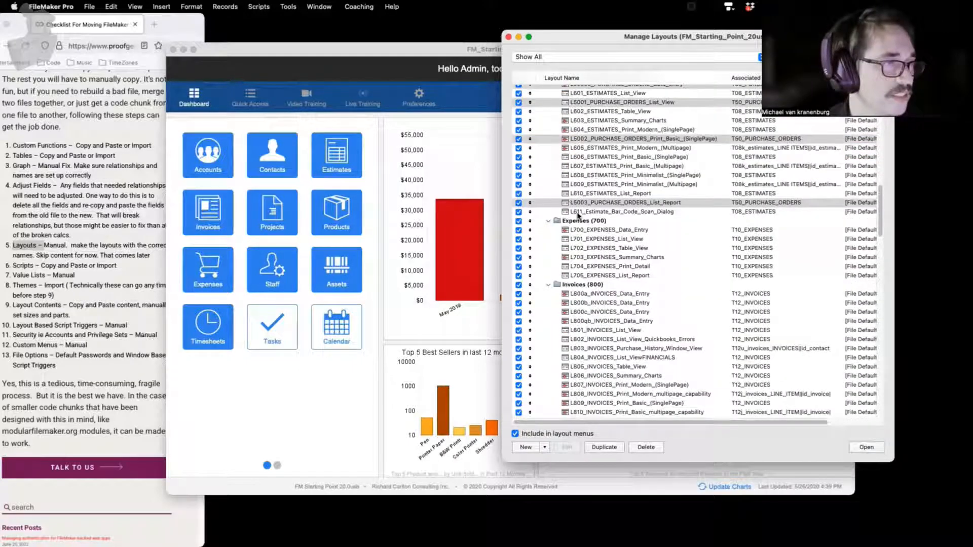
left_click_drag(591, 204, 540, 275)
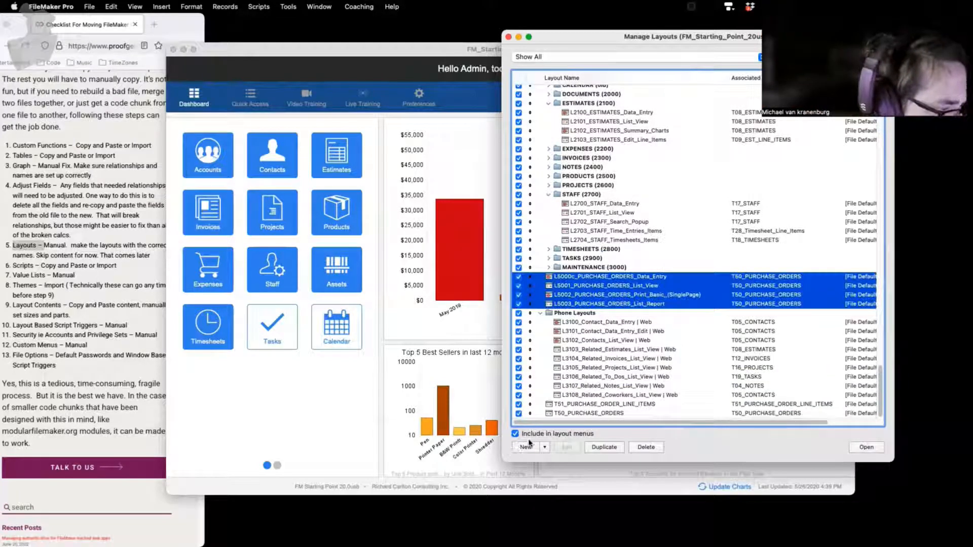
- Create a layout folder named PURCHASE ORDERS (5000)
left_click(545, 447)
left_click(560, 471)
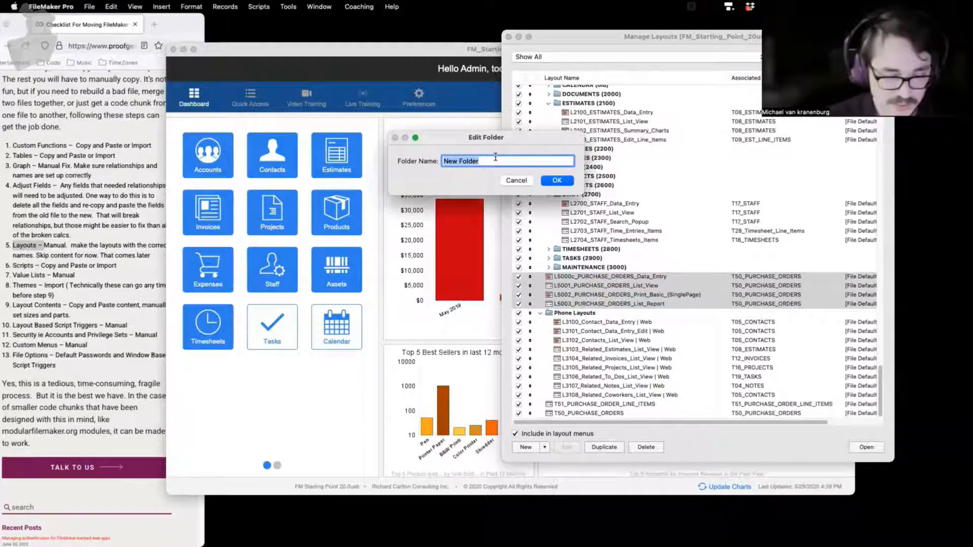
type("(5")
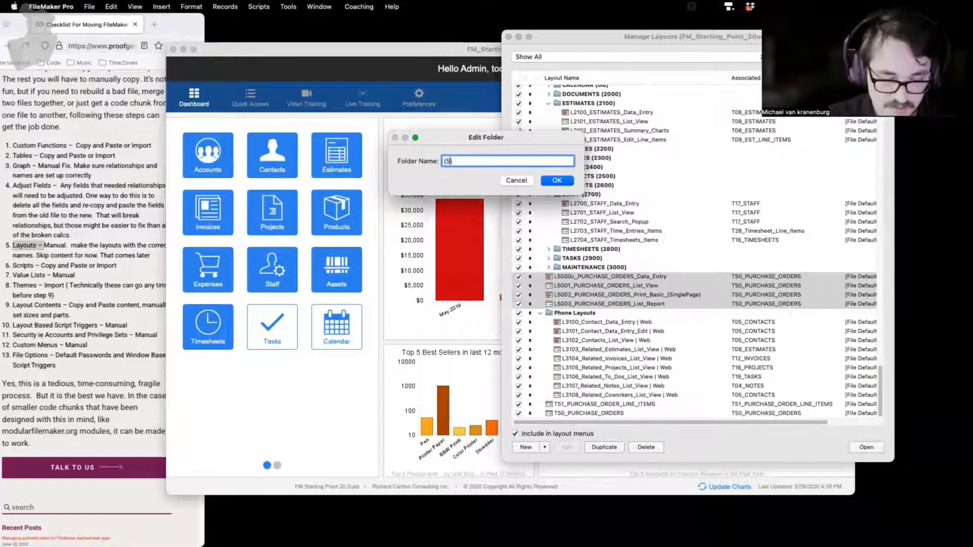
type("000")
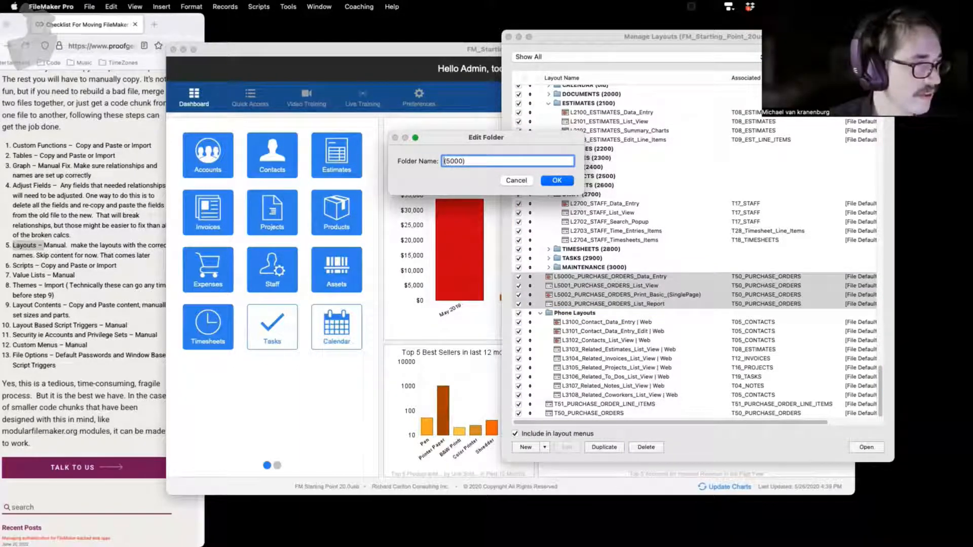
type("PURCHASE ")
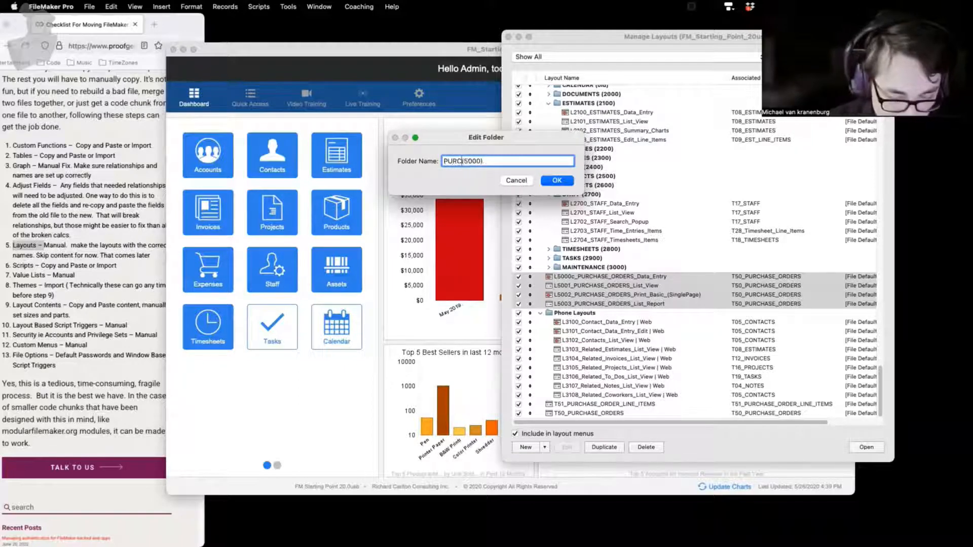
type("ORDERS")
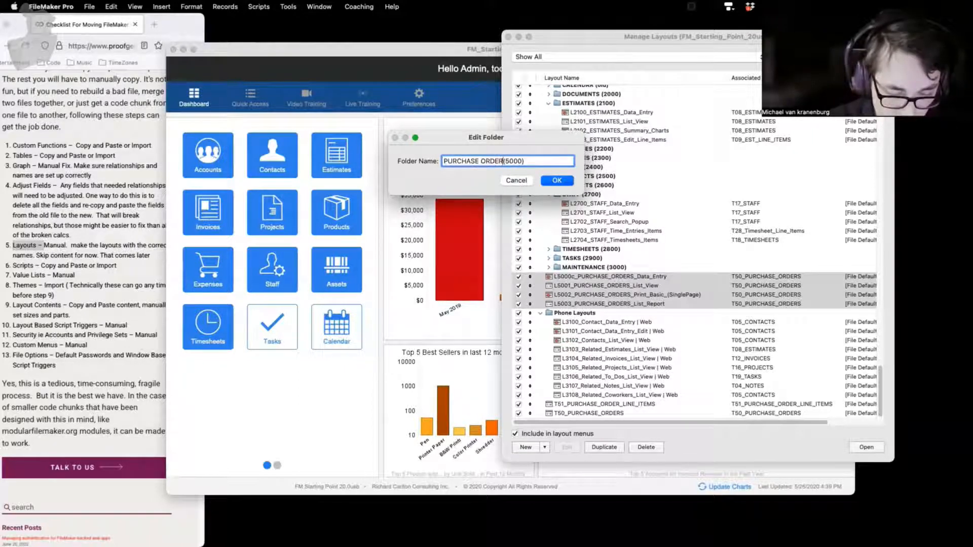
left_click(558, 180)
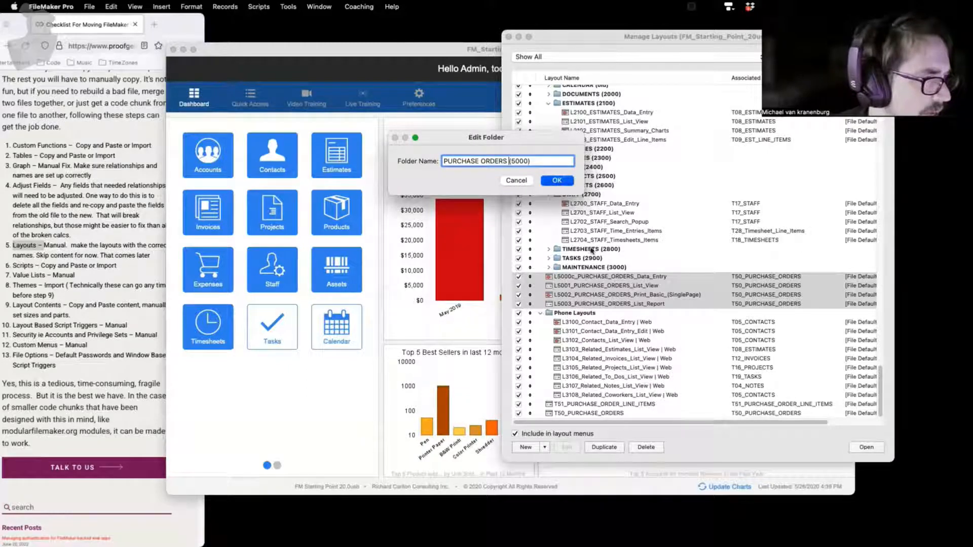
- Move the four purchase order layouts into the PURCHASE ORDERS (5000) folder and collapse the Phone Layouts folder
left_click(565, 304)
left_click(568, 278, "shift")
left_click_drag(570, 293, 566, 318)
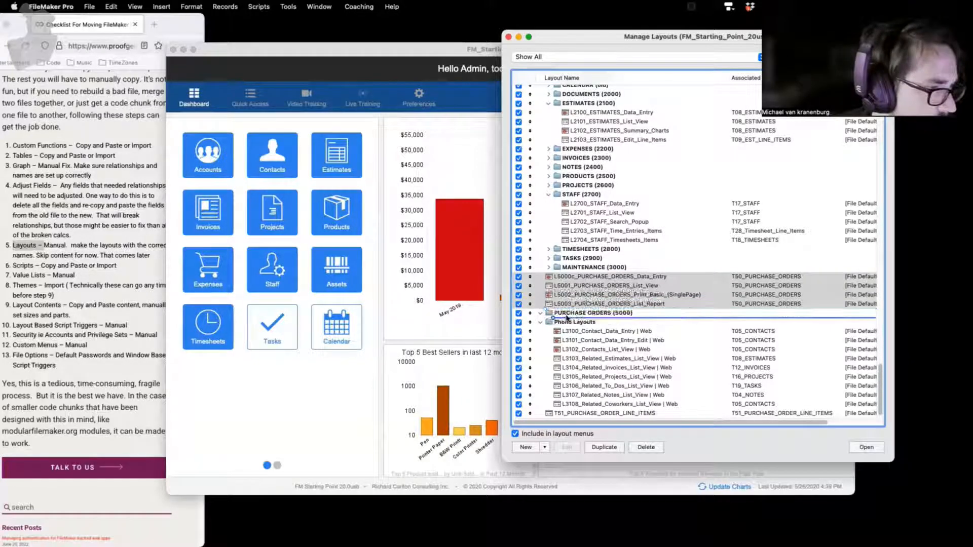
left_click(541, 322)
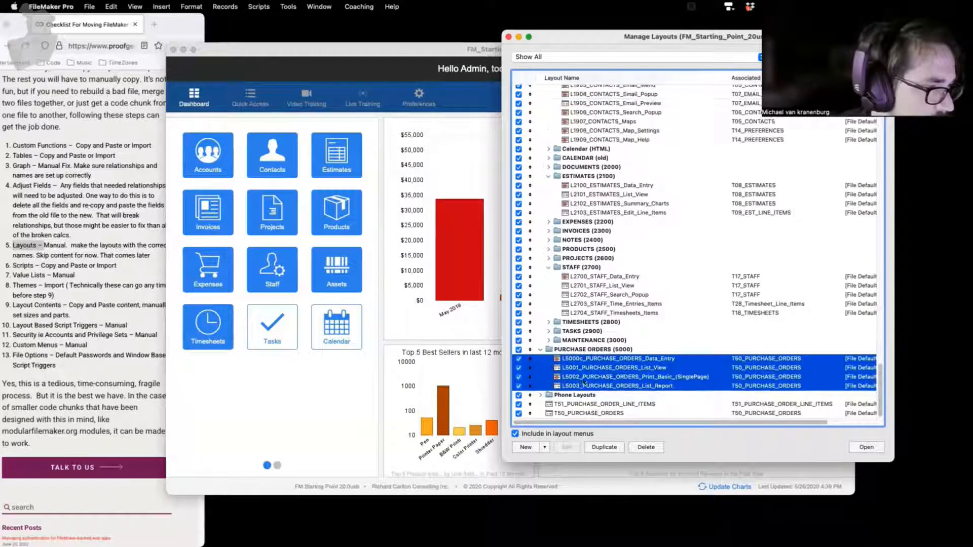
- Move the T51_PURCHASE_ORDER_LINE_ITEMS and T50_PURCHASE_ORDERS layouts into the PURCHASE ORDERS (5000) folder
left_click(565, 404)
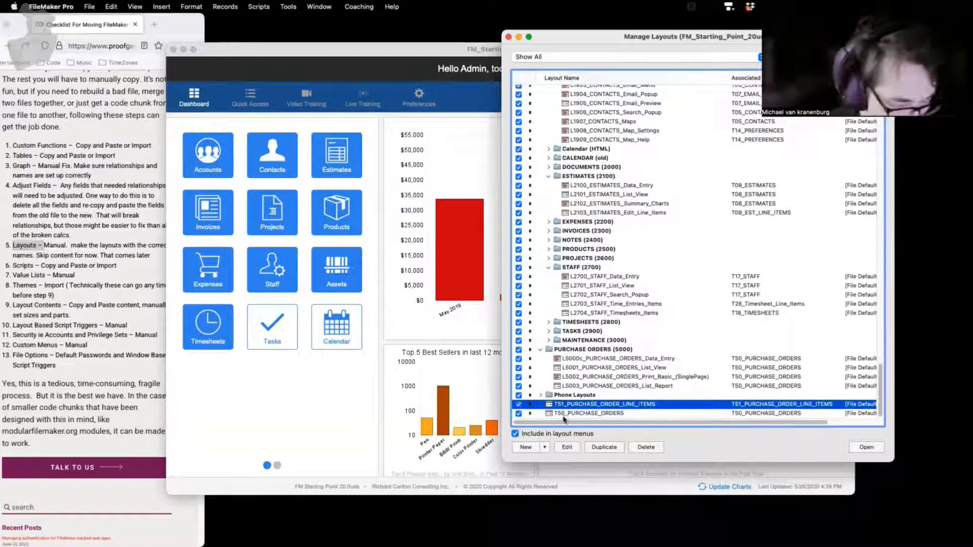
left_click(567, 414, "shift")
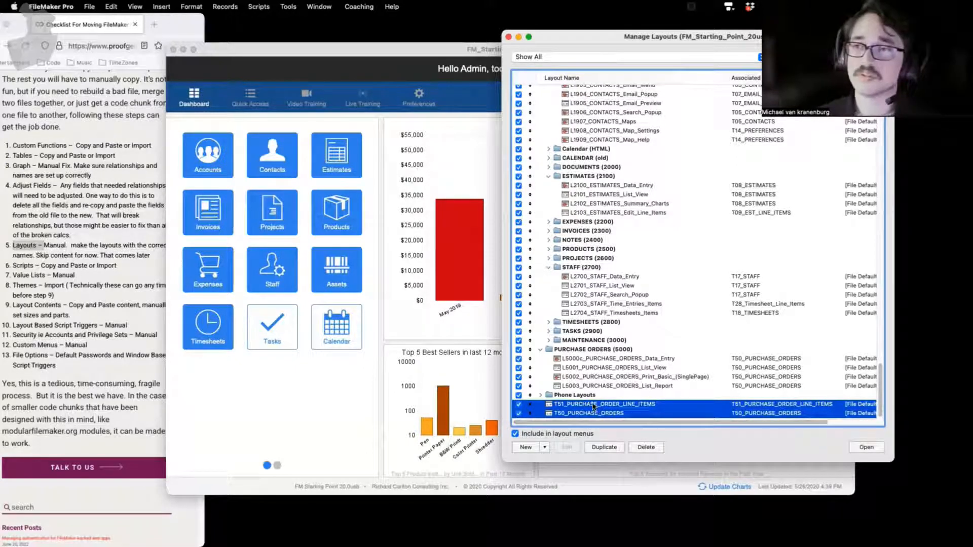
mouse_move(584, 408)
left_mouse_down()
mouse_move(574, 353)
mouse_move(571, 412)
left_mouse_up()
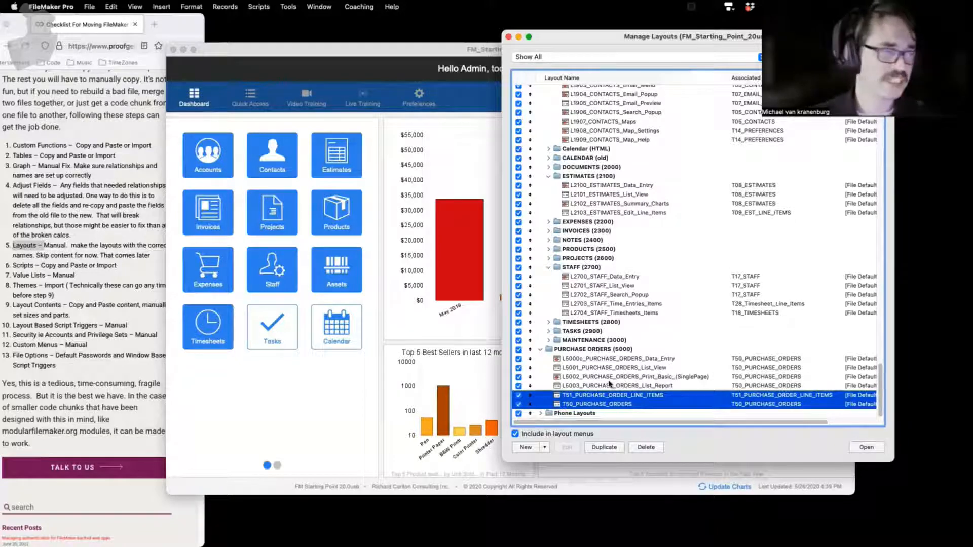
- Open the L5000c_PURCHASE_ORDERS_Data_Entry layout in a new window
left_click(616, 360)
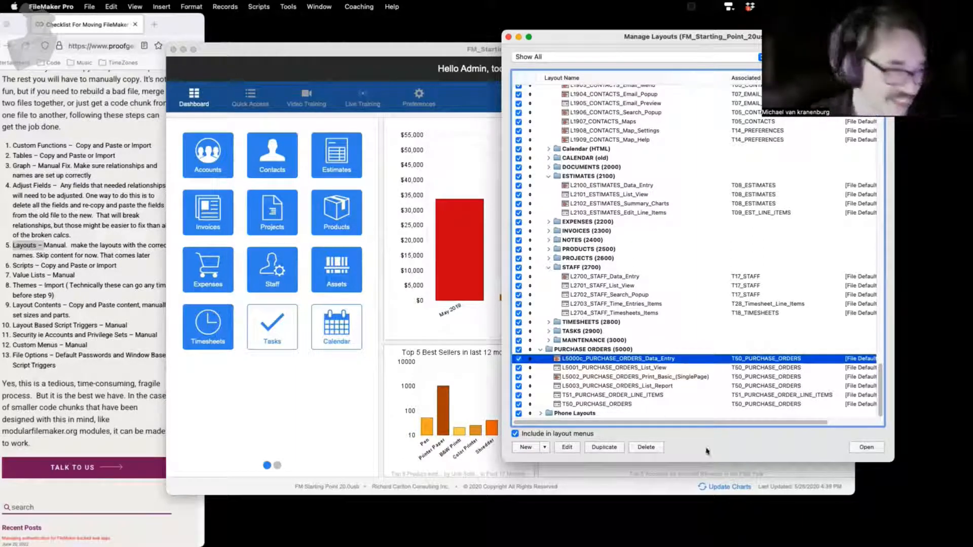
left_click(865, 448)
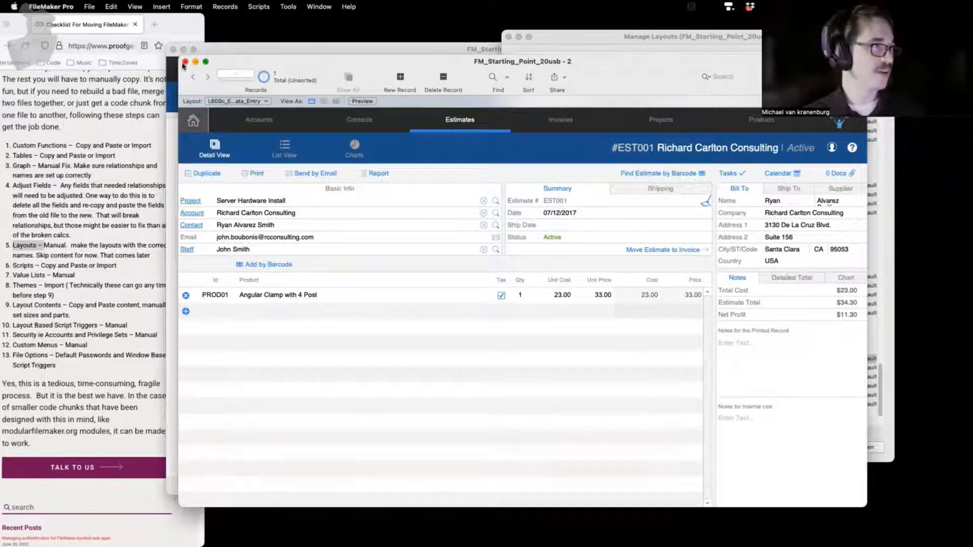
- Close the extra file window that shows the estimates data entry layout
left_click_drag(591, 66, 160, 74)
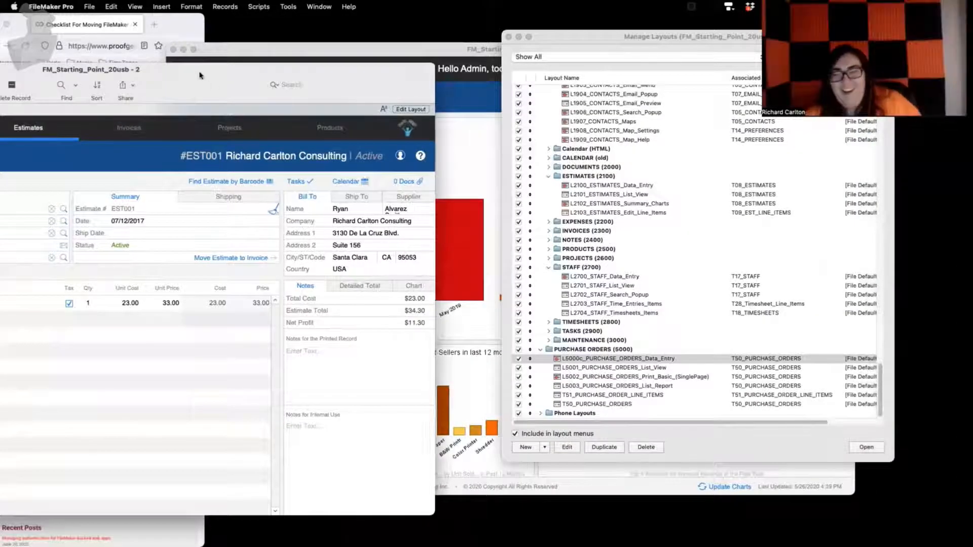
left_click_drag(215, 86, 570, 67)
left_click(109, 50)
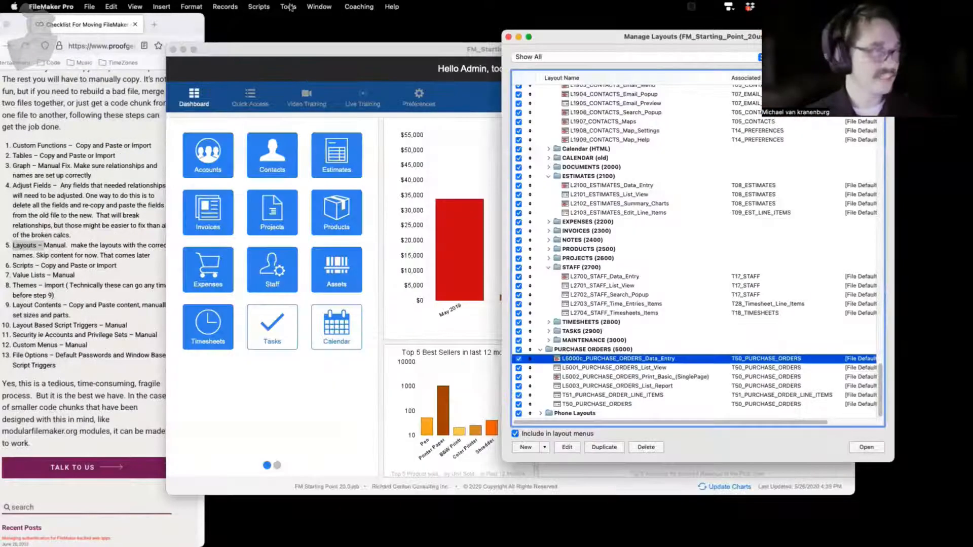
- Start the Script Debugger and open the L5000c_PURCHASE_ORDERS_Data_Entry layout with it running to trace the layout's triggered script
left_click(310, 7)
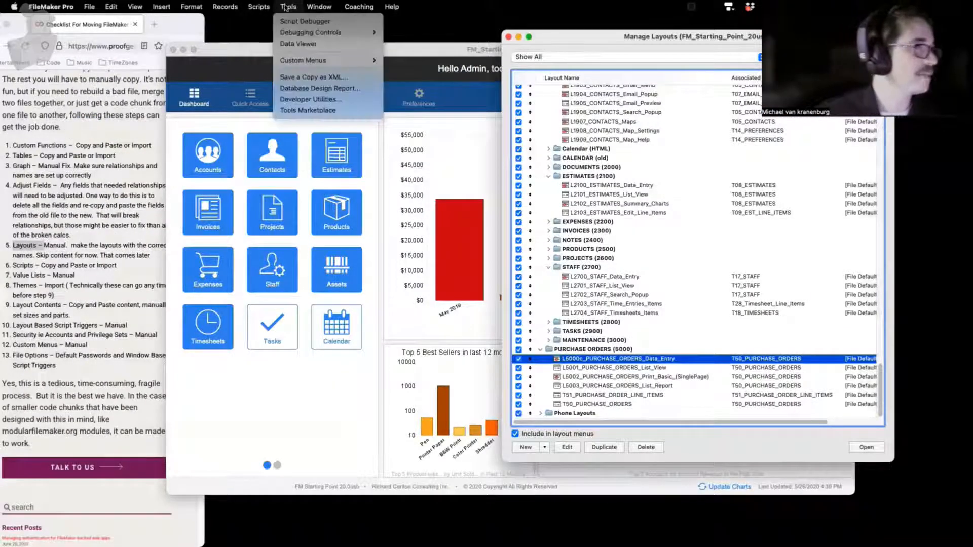
mouse_move(288, 6)
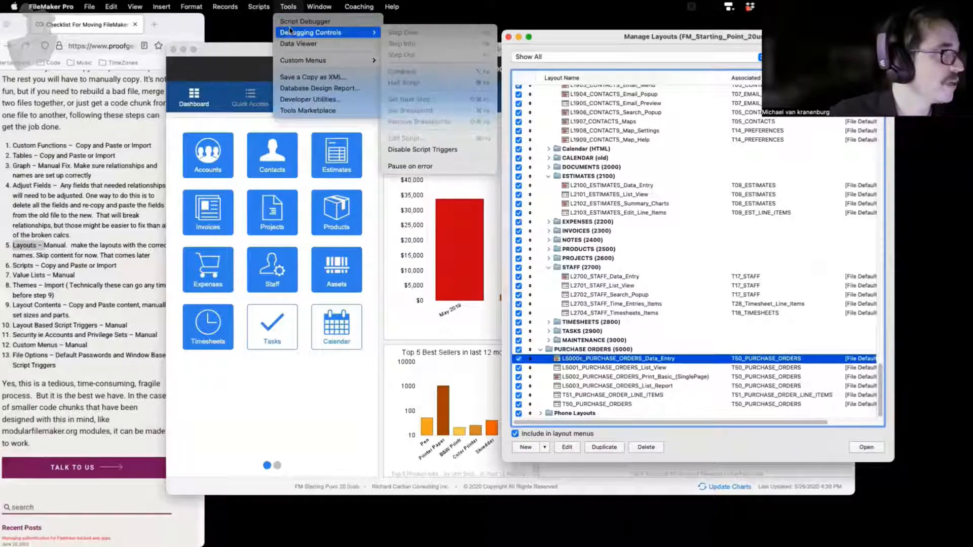
left_click(299, 23)
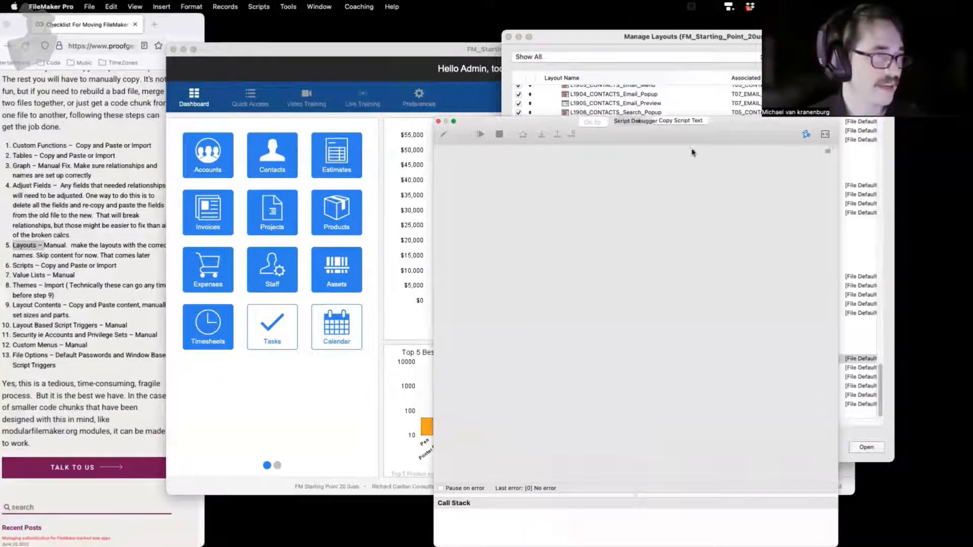
left_click_drag(731, 144, 319, 103)
left_click(576, 360)
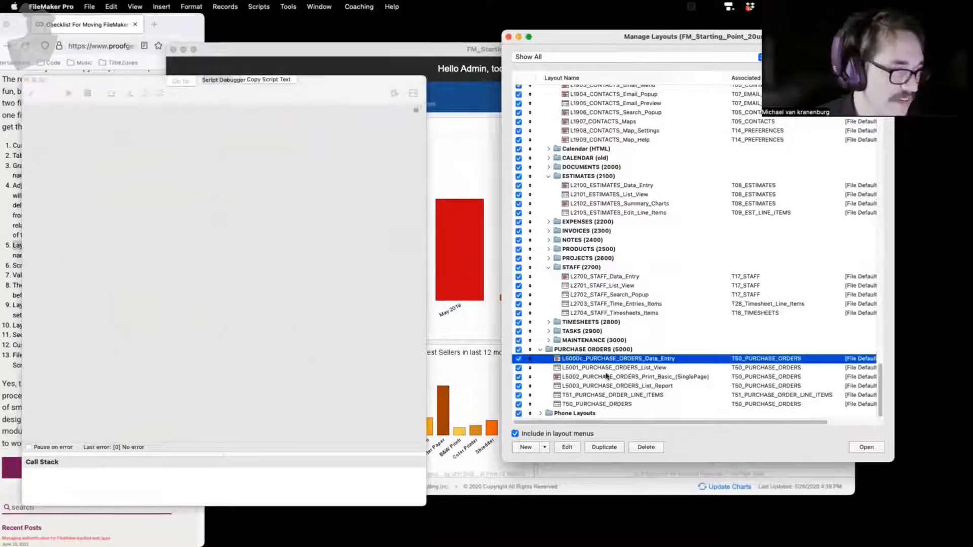
left_click(864, 448)
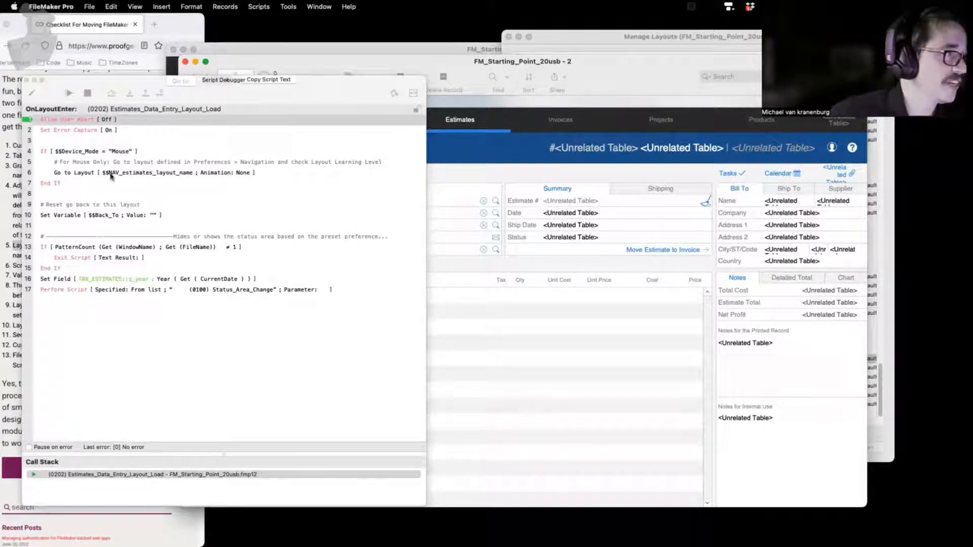
- Halt the script triggered on layout entry and close the Script Debugger and the extra layout window
left_click_drag(364, 82, 370, 197)
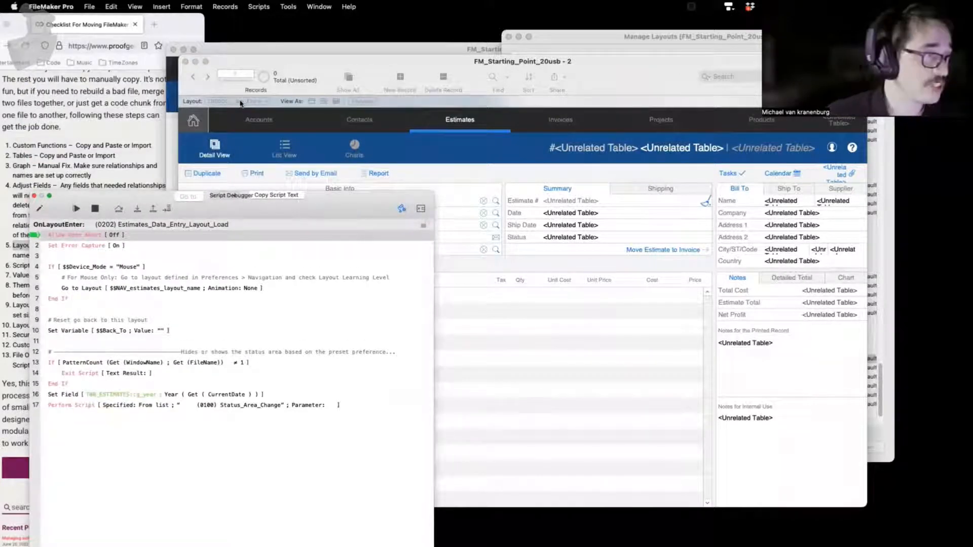
left_click_drag(108, 214, 118, 109)
left_click(105, 103)
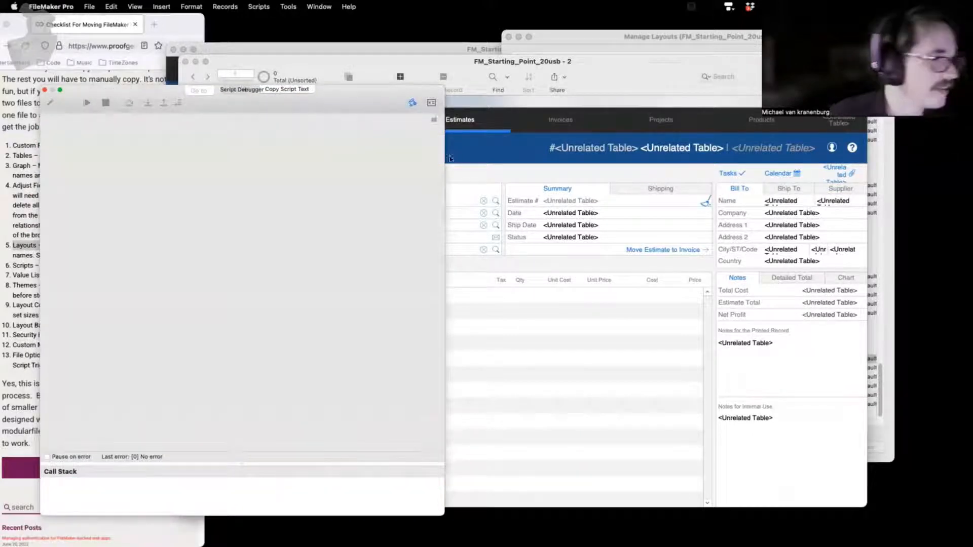
left_click(46, 92)
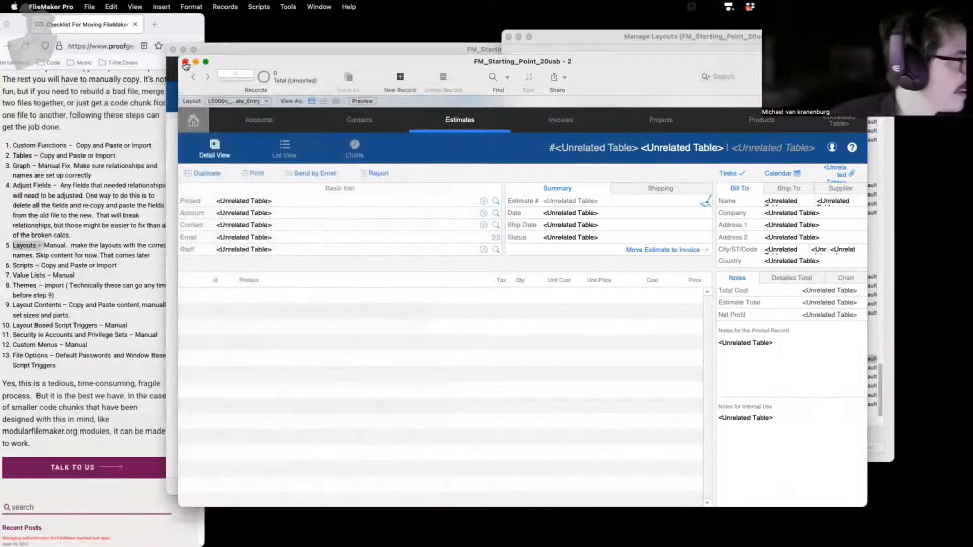
left_click(894, 359)
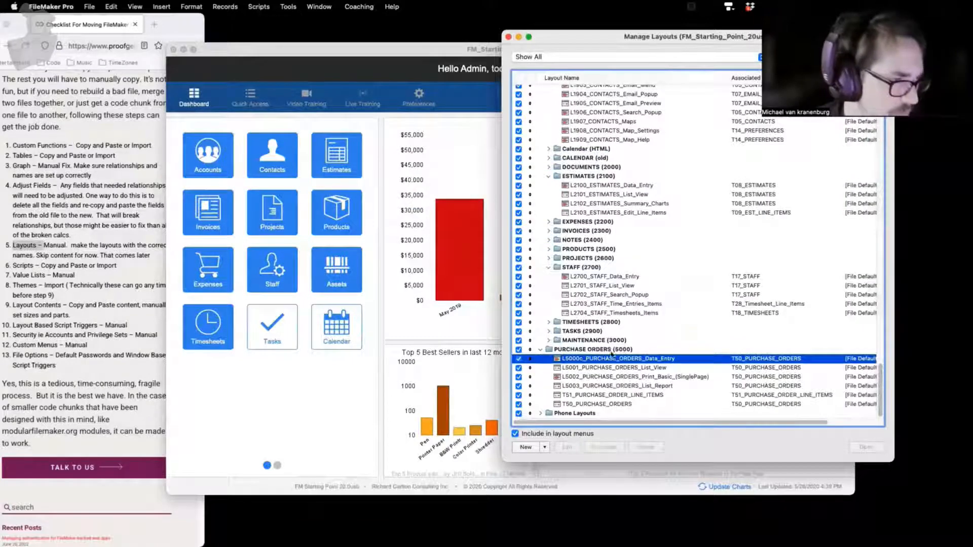
- Turn off the OnLayoutEnter script trigger of the L5000c_PURCHASE_ORDERS_Data_Entry layout
left_click(579, 369)
left_click(583, 359)
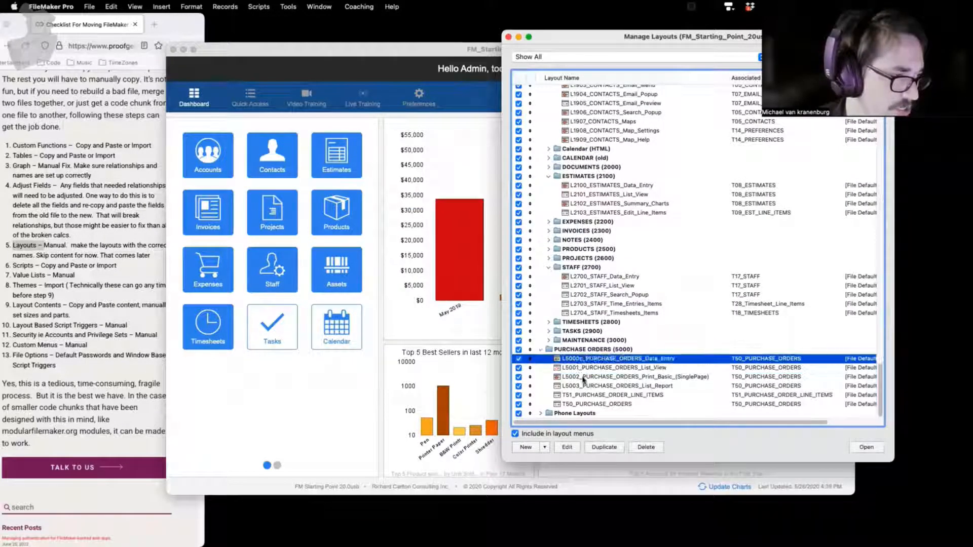
left_click(567, 447)
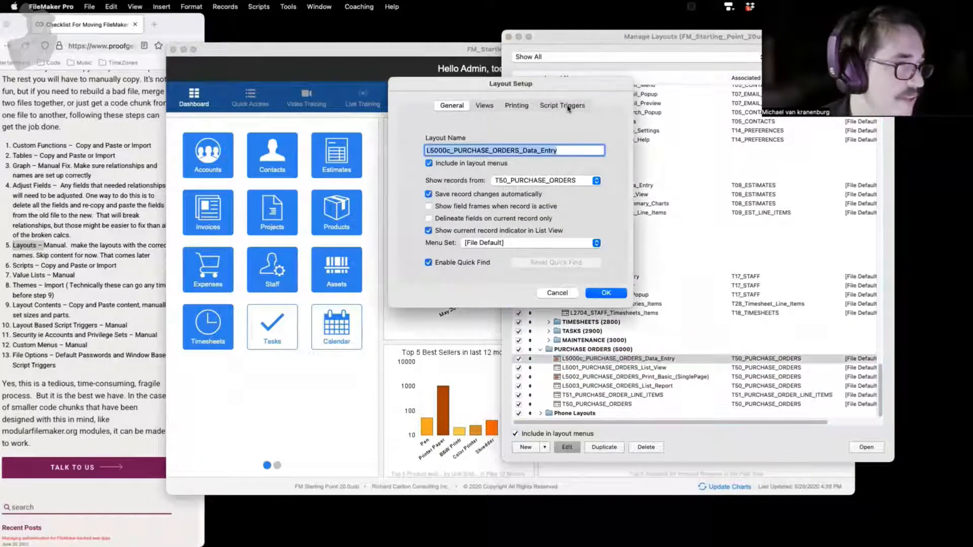
left_click(569, 106)
left_click(436, 178)
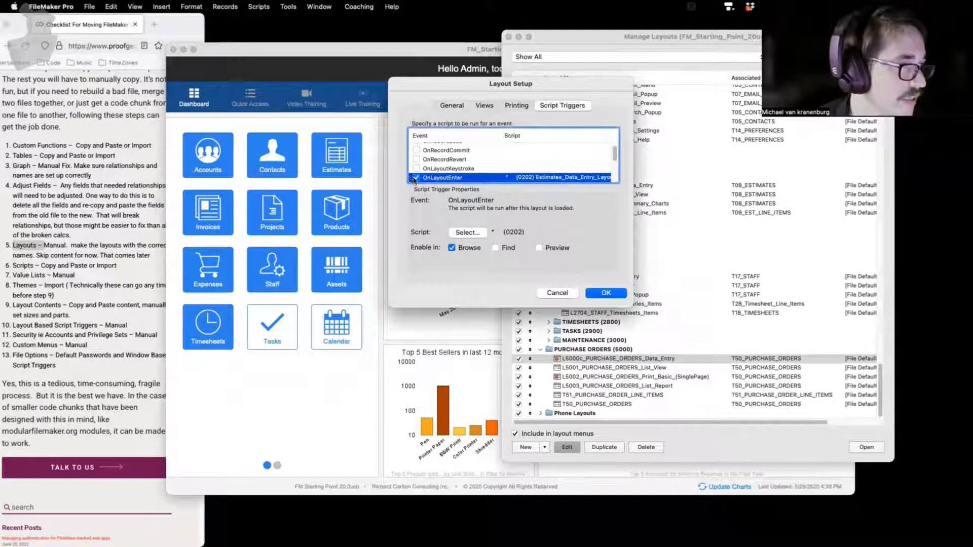
left_click(414, 177)
key("Return")
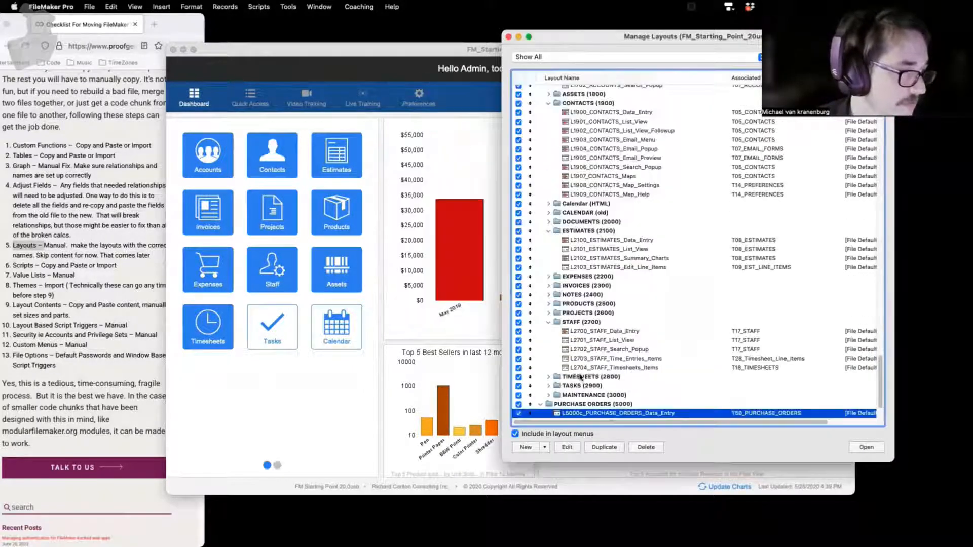
- Turn off the OnRecordLoad script trigger of the L5002_PURCHASE_ORDERS_Print_Basic_(SinglePage) layout
left_click(577, 378)
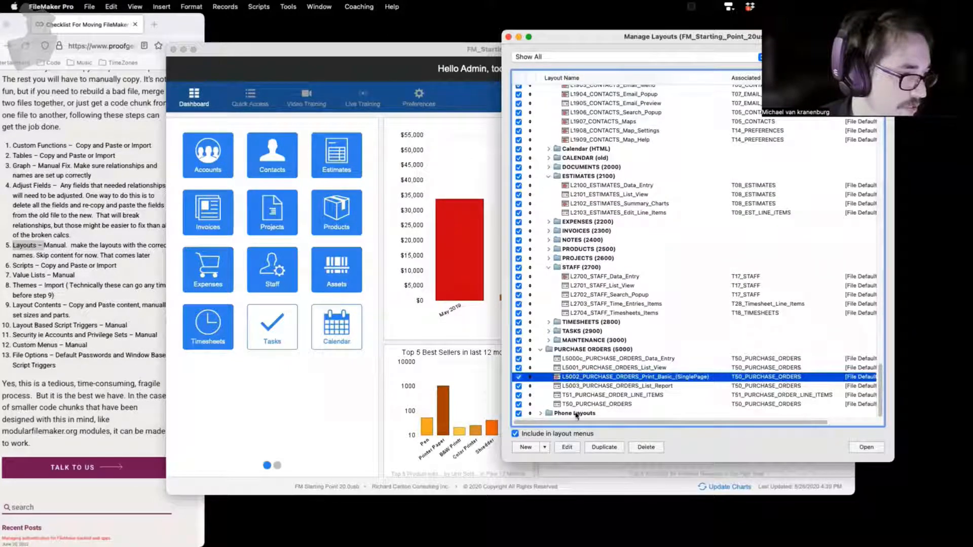
left_click(567, 448)
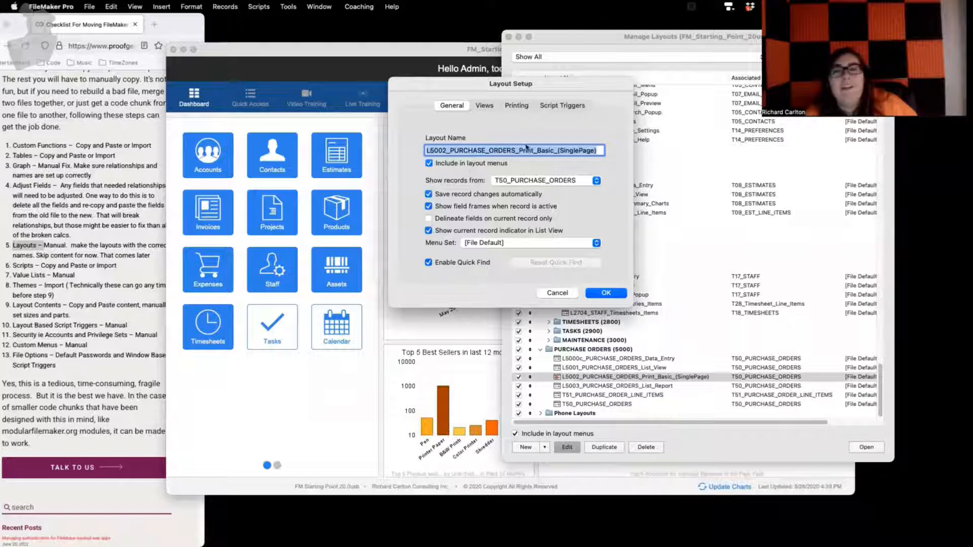
left_click(553, 108)
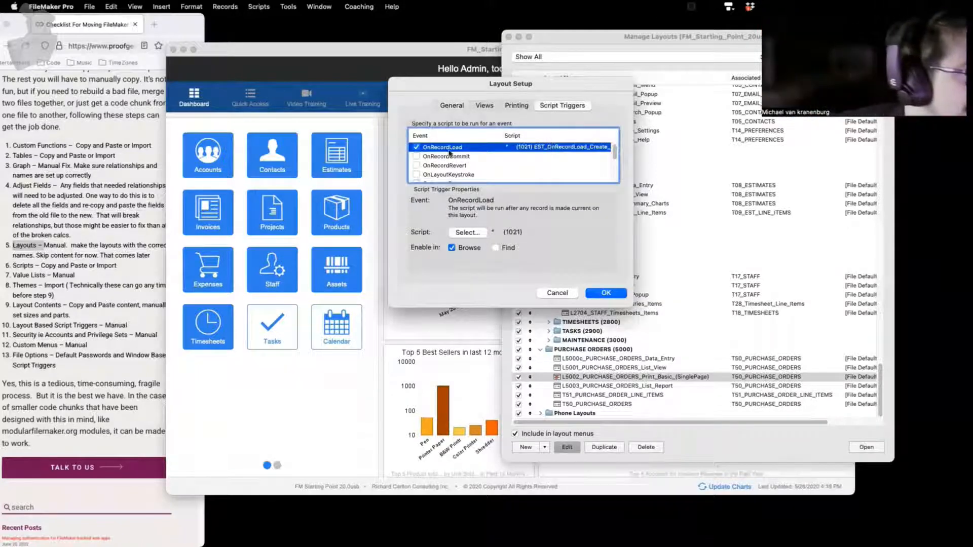
left_click(417, 148)
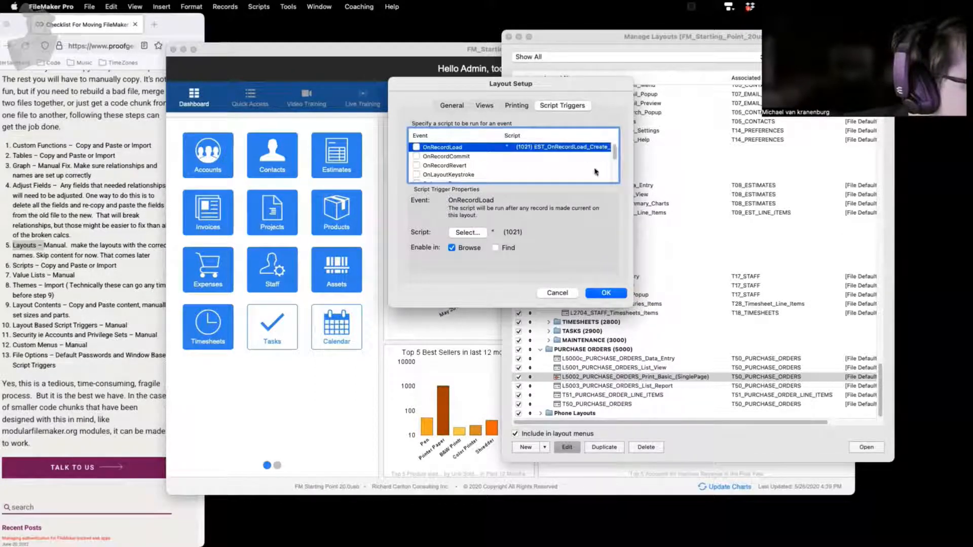
left_click(603, 293)
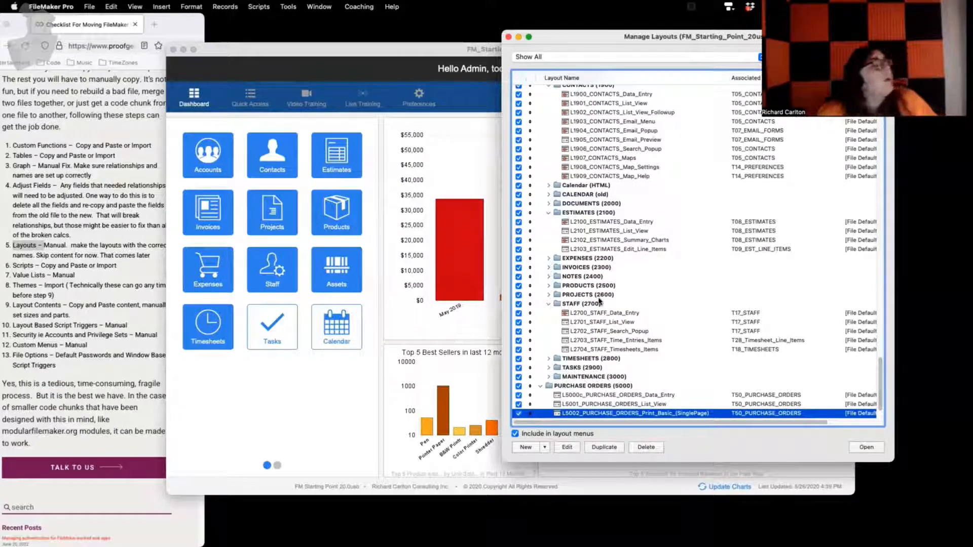
- Permanently delete the T51_PURCHASE_ORDER_LINE_ITEMS and T50_PURCHASE_ORDERS layouts from the PURCHASE ORDERS (5000) folder
scroll(601, 282, "down", 3)
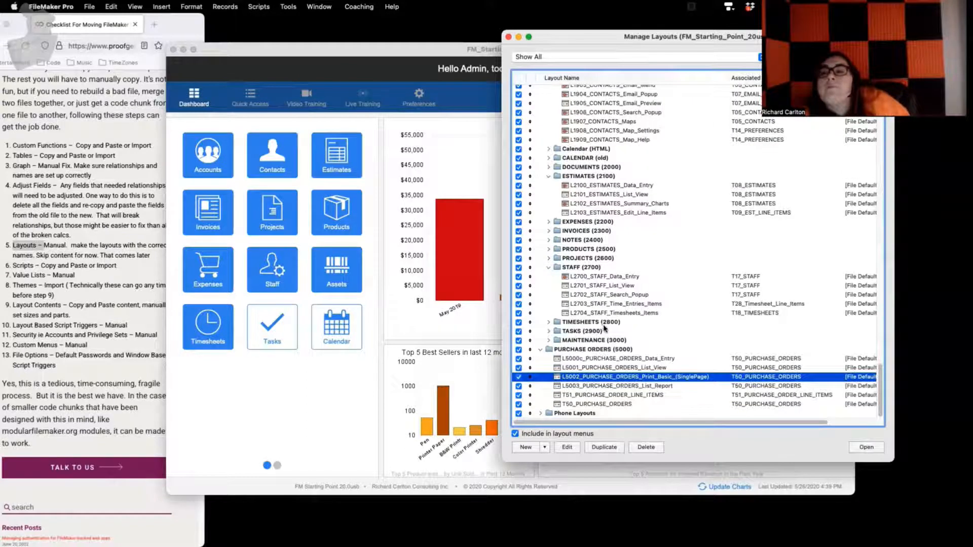
left_click(612, 396)
left_click(614, 404, "shift")
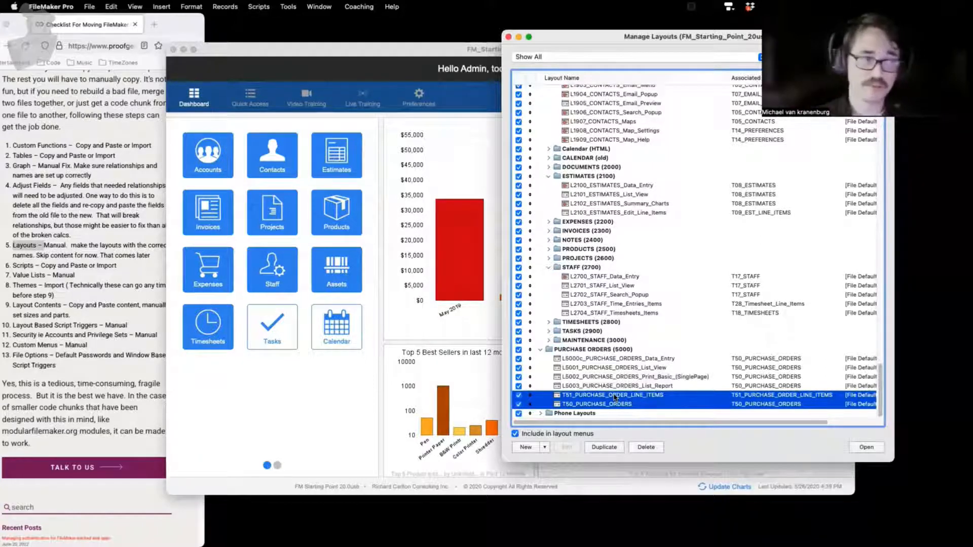
left_click(647, 448)
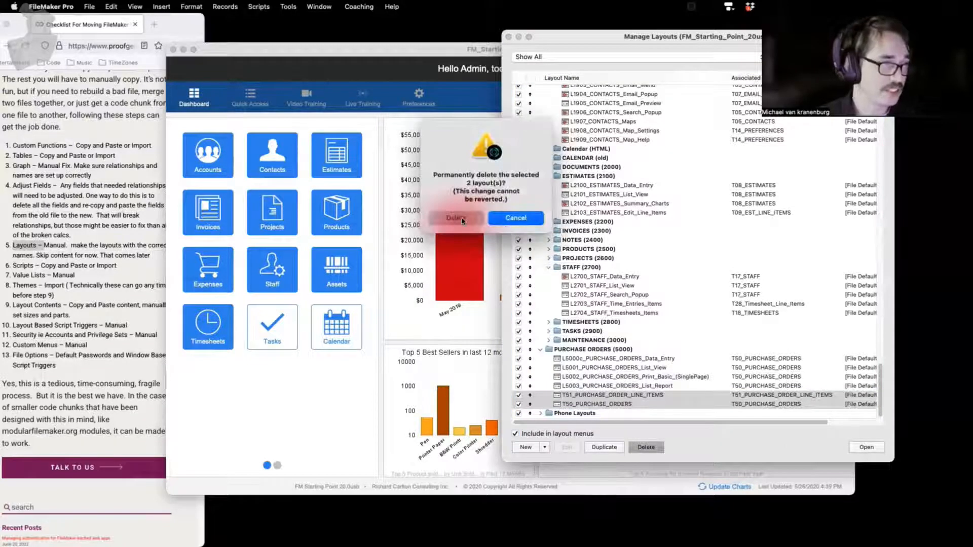
left_click(462, 221)
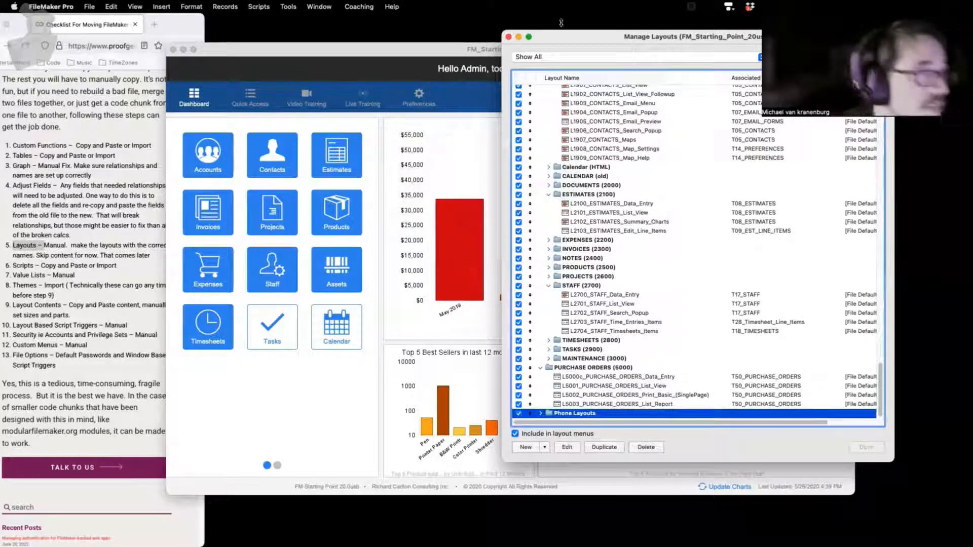
- Open the file's database definition and check the POL_Purchase_Order_Line_Items and PO_Purchase_Orders tables
left_click(368, 49)
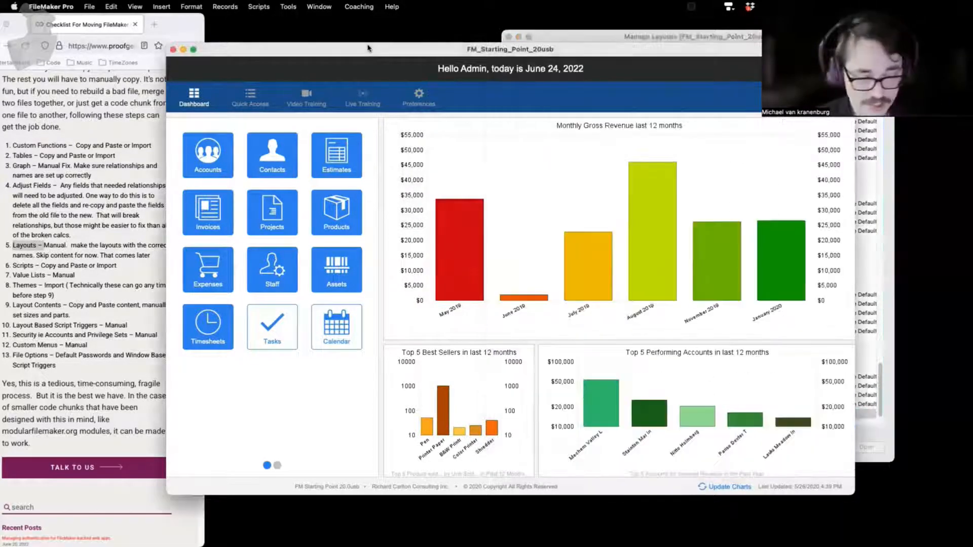
key("super+shift+d")
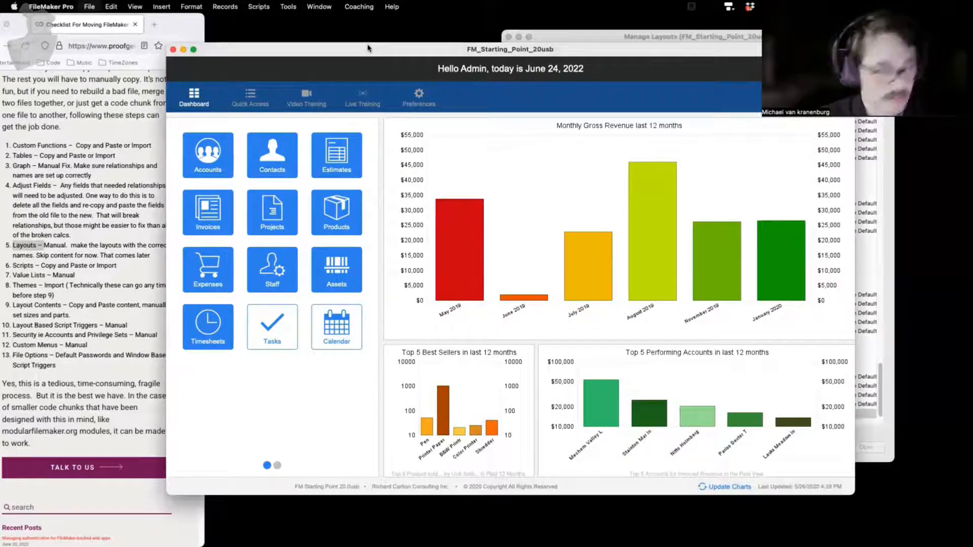
left_click(409, 39)
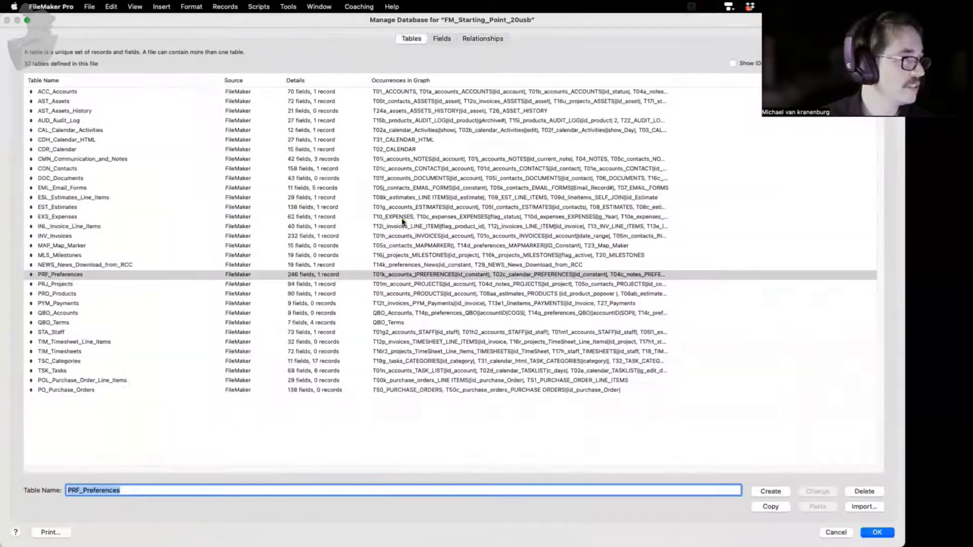
left_click(87, 382)
left_click(89, 390)
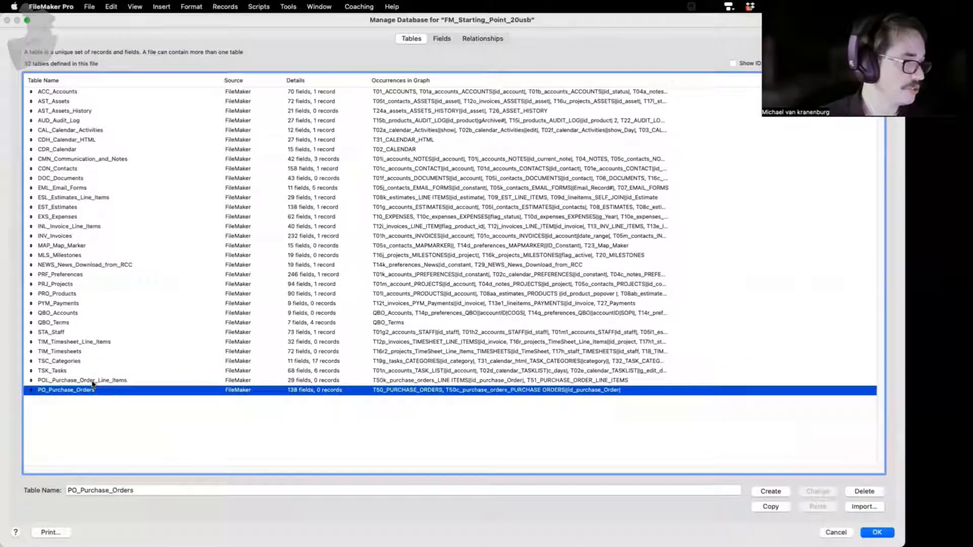
left_click(91, 382)
left_click(93, 390)
- Examine the T50_PURCHASE_ORDERS group in the relationships graph and leave the database definition without saving
left_click(482, 39)
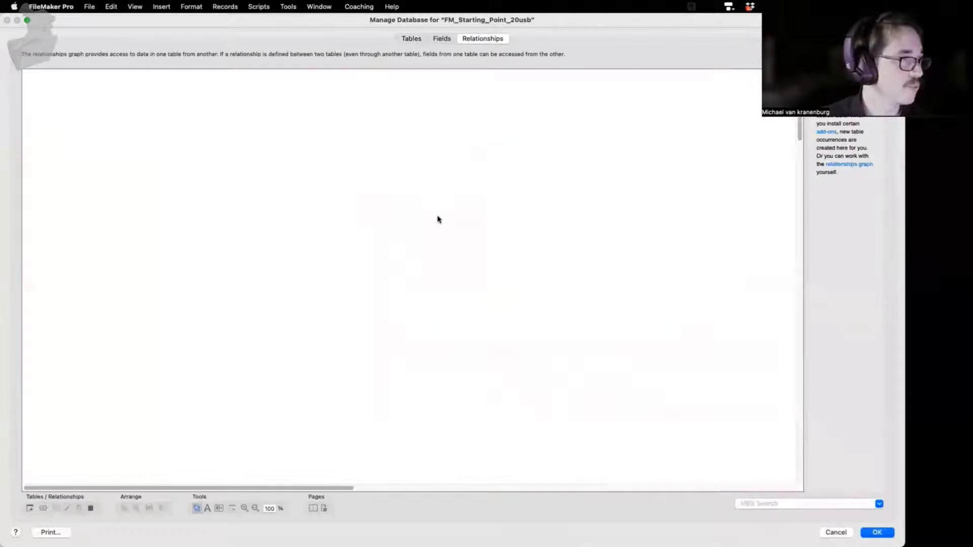
scroll(439, 221, "right", 5)
scroll(439, 220, "down", 20)
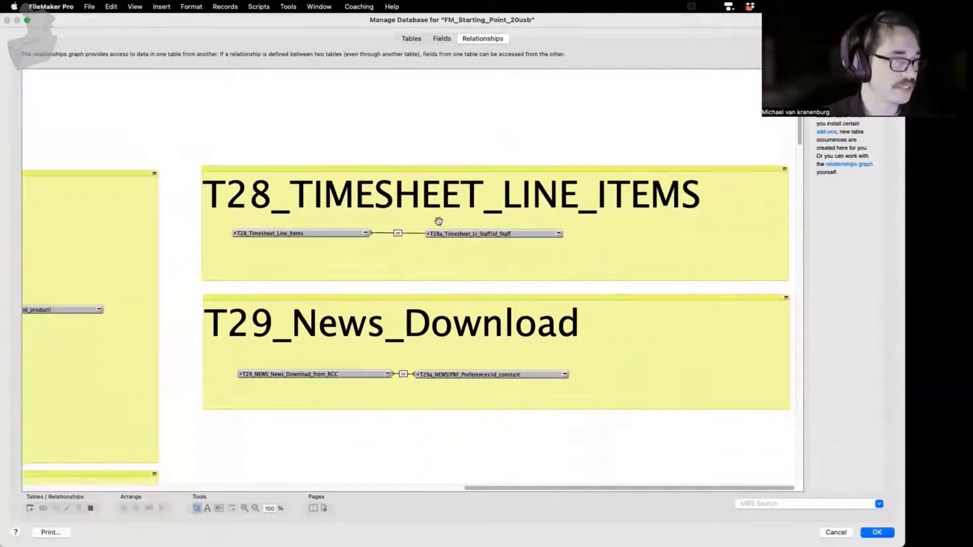
scroll(439, 222, "up", 3)
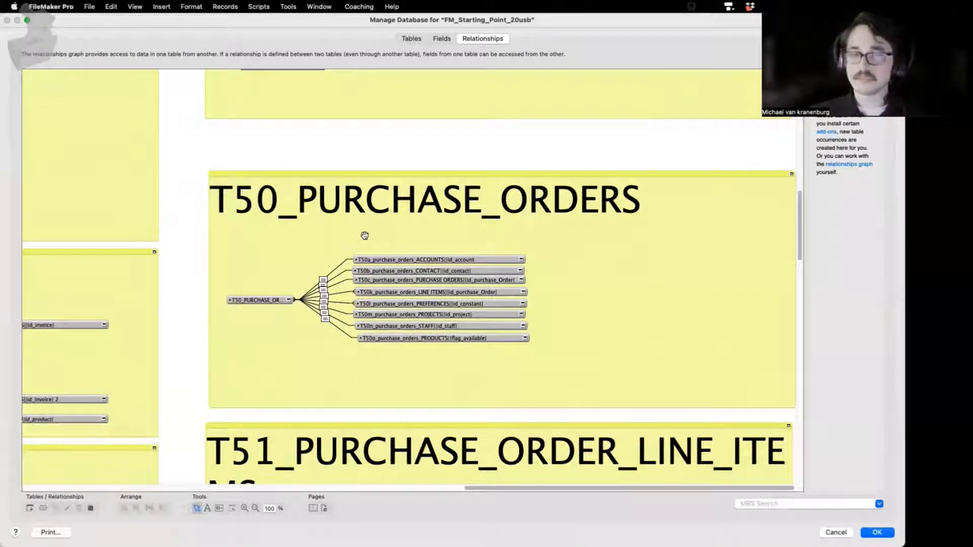
scroll(375, 254, "up", 4)
scroll(374, 255, "left", 15)
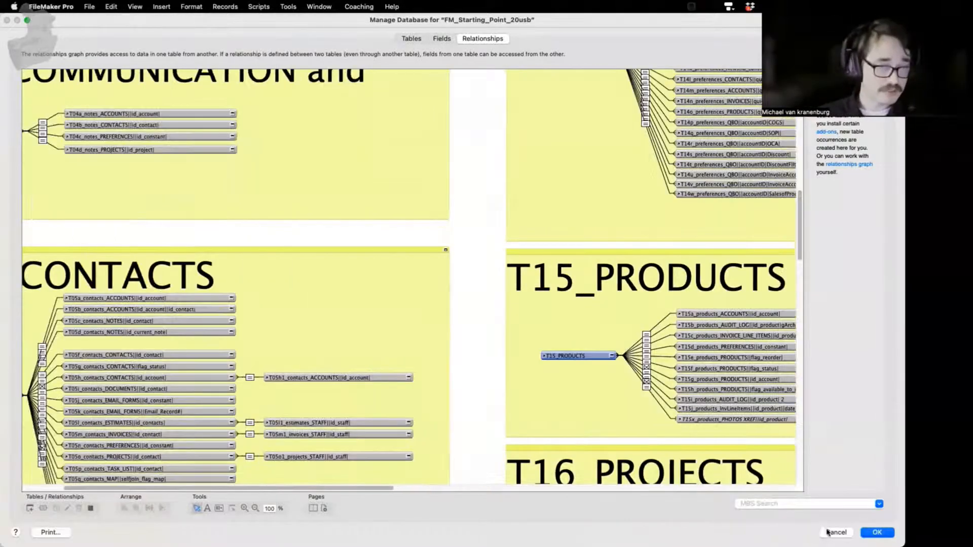
left_click(828, 532)
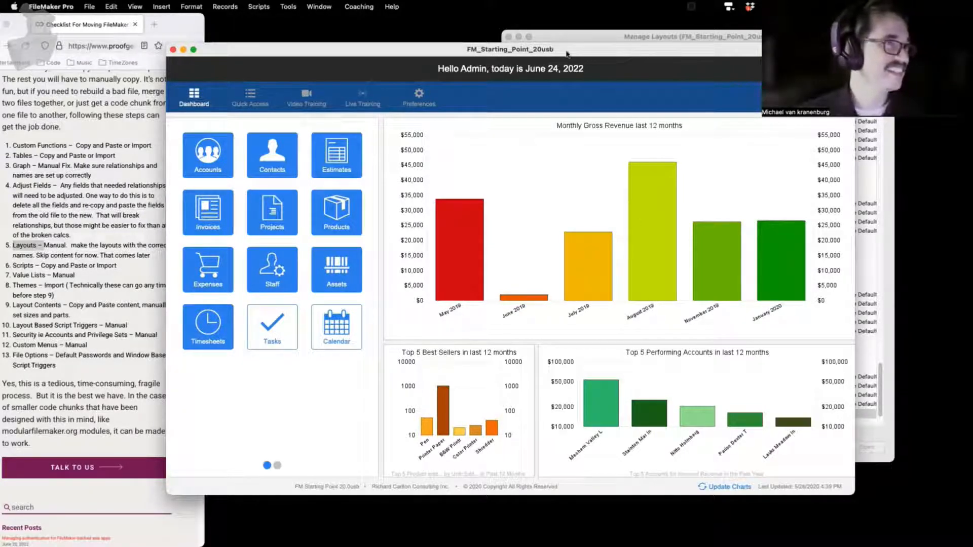
- Rearrange the main and Manage Layouts windows to expose the migration checklist and switch to it in Firefox
left_click_drag(565, 49, 469, 59)
left_click(720, 43)
left_click_drag(720, 42, 730, 56)
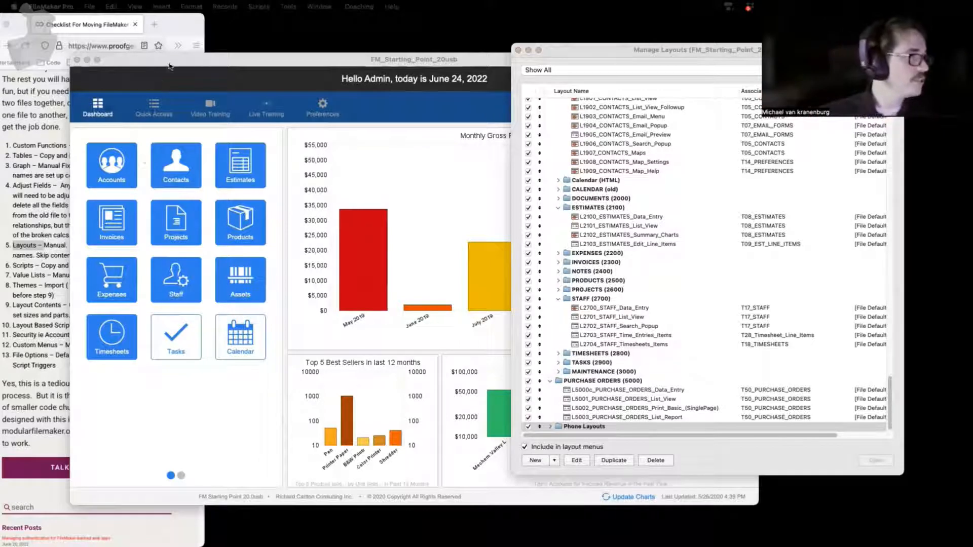
left_click_drag(170, 66, 241, 56)
left_click(19, 247)
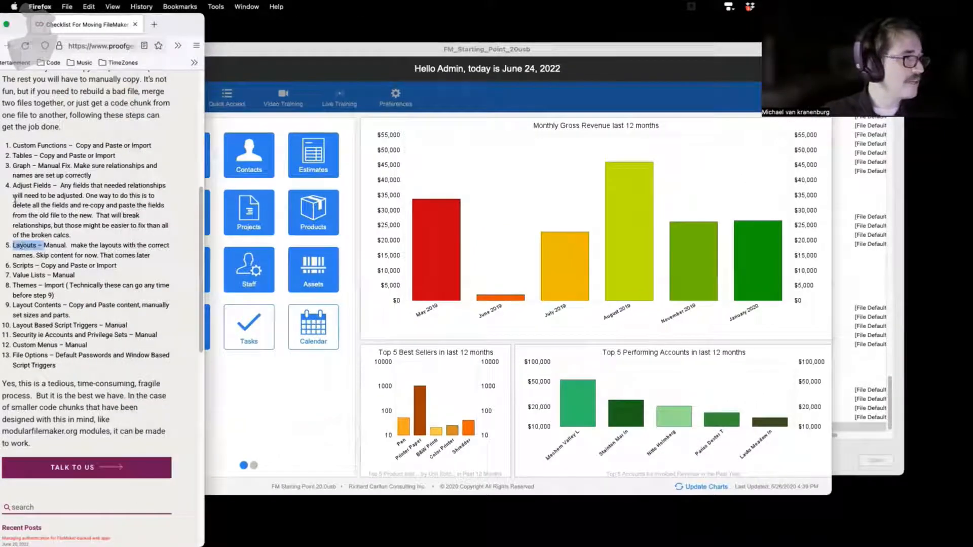
- Switch back to FileMaker Pro and, in Layout mode on L2_Home, duplicate the Estimates button to the right of the original
left_click_drag(52, 186, 12, 186)
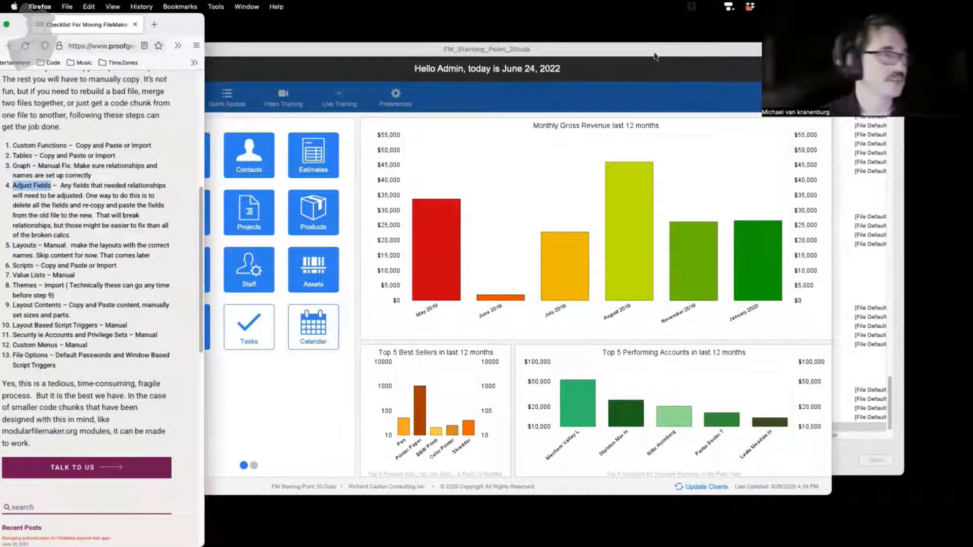
left_click(653, 54)
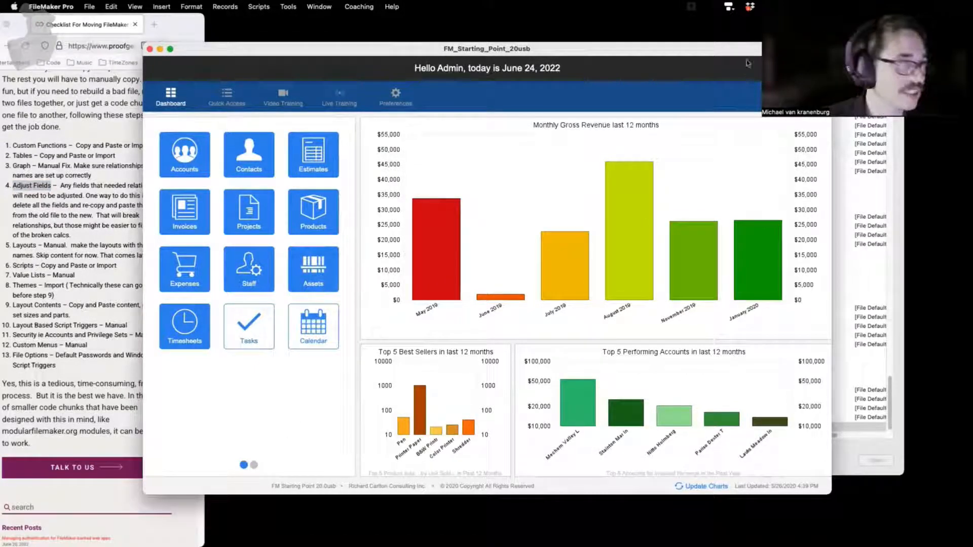
key("alt+super+s")
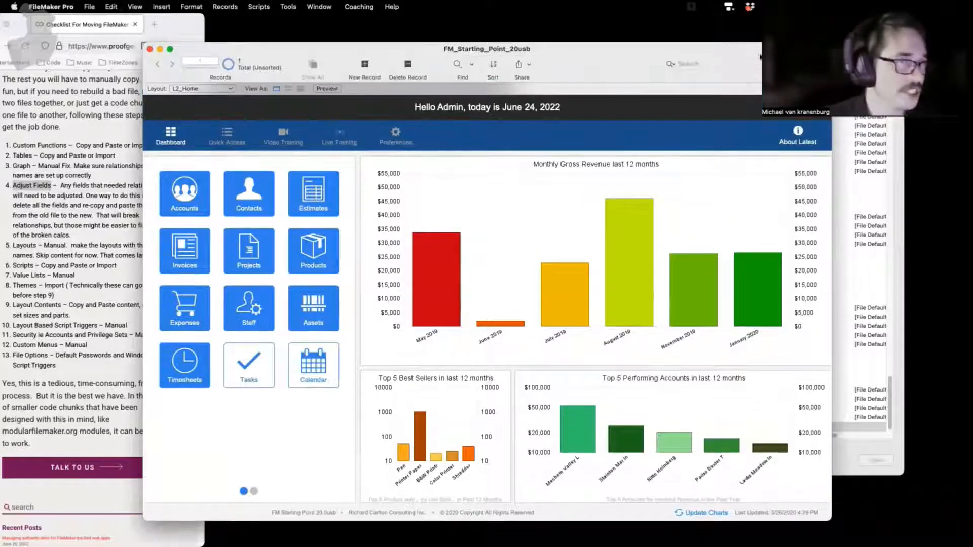
key("super+l")
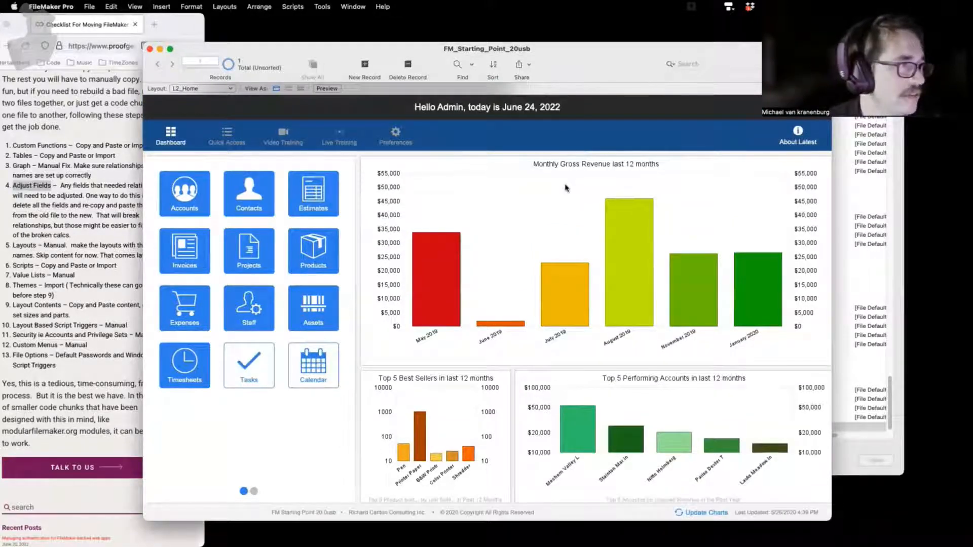
left_click(347, 193)
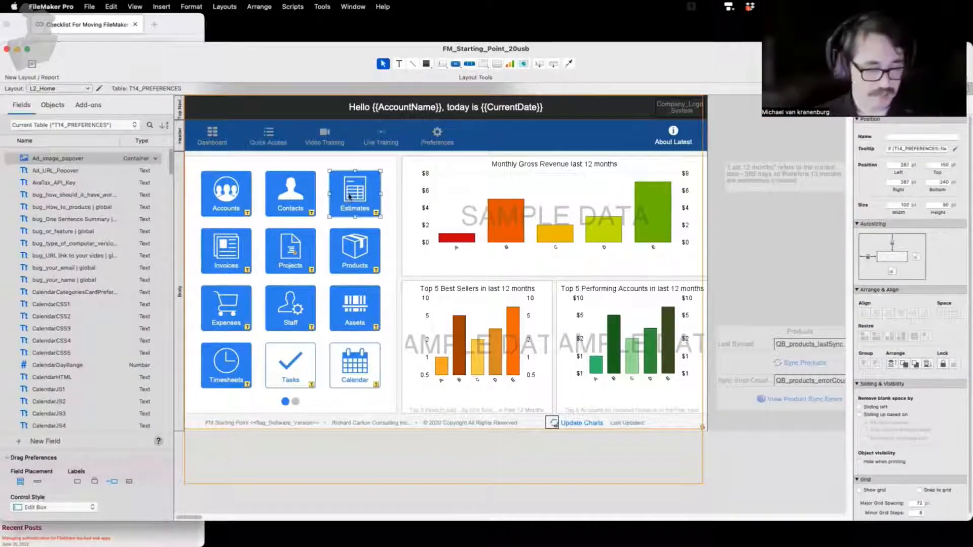
left_click_drag(353, 196, 409, 196)
- Make the original Estimates button label-only without an icon and shorten it from below to about 32 pt high
left_click(355, 212)
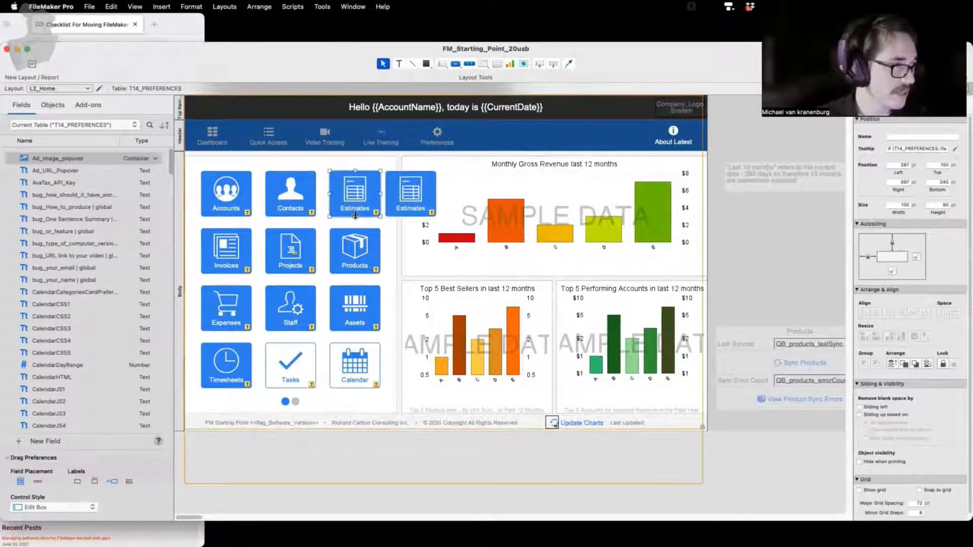
left_click_drag(355, 217, 361, 193)
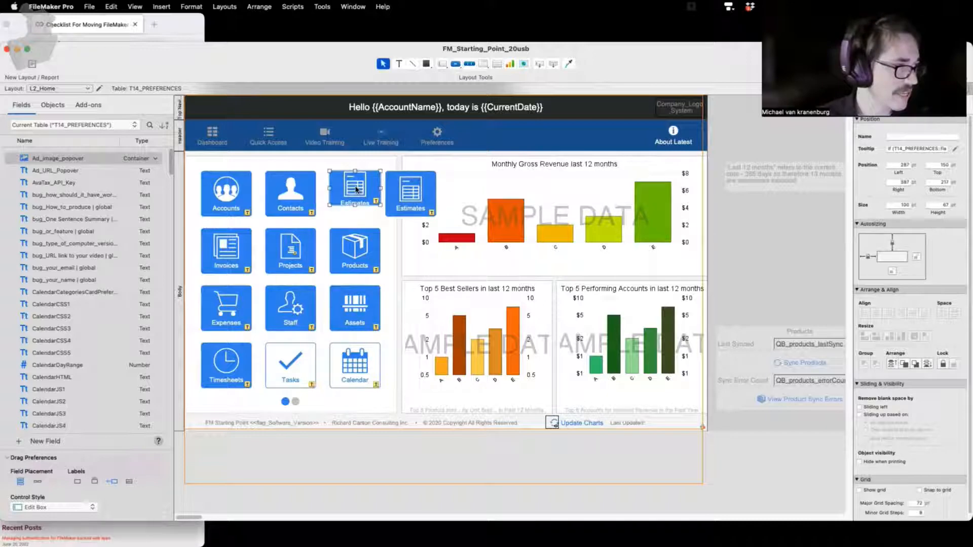
double_click(362, 190)
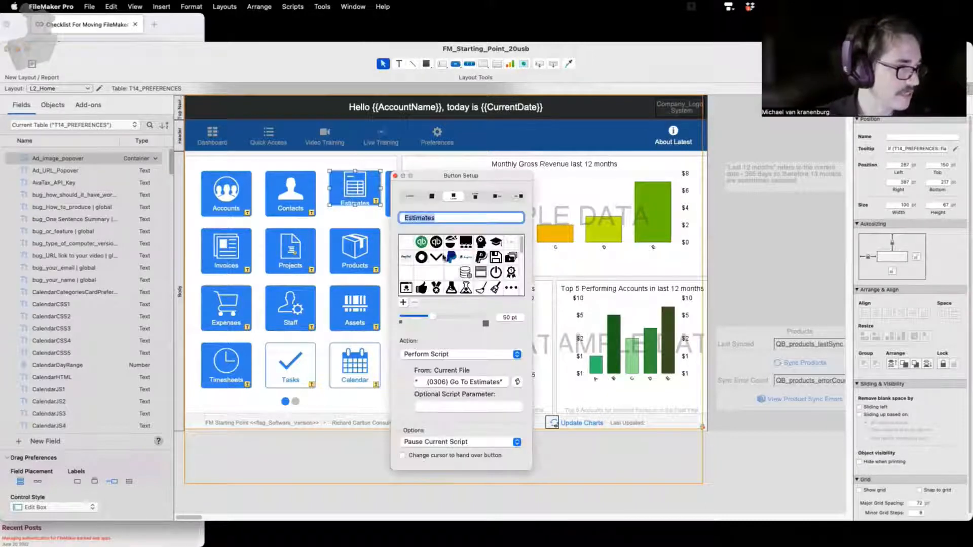
left_click(409, 196)
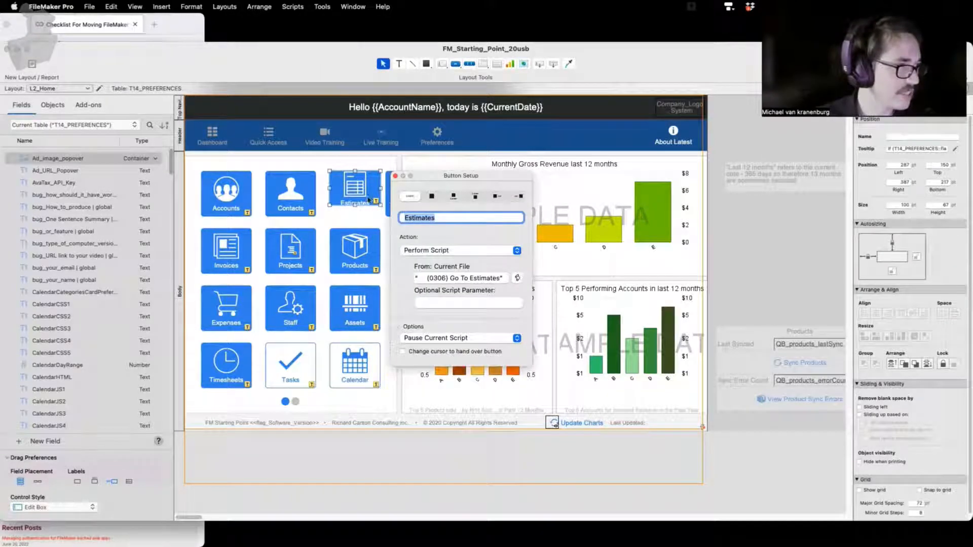
left_click_drag(355, 205, 354, 189)
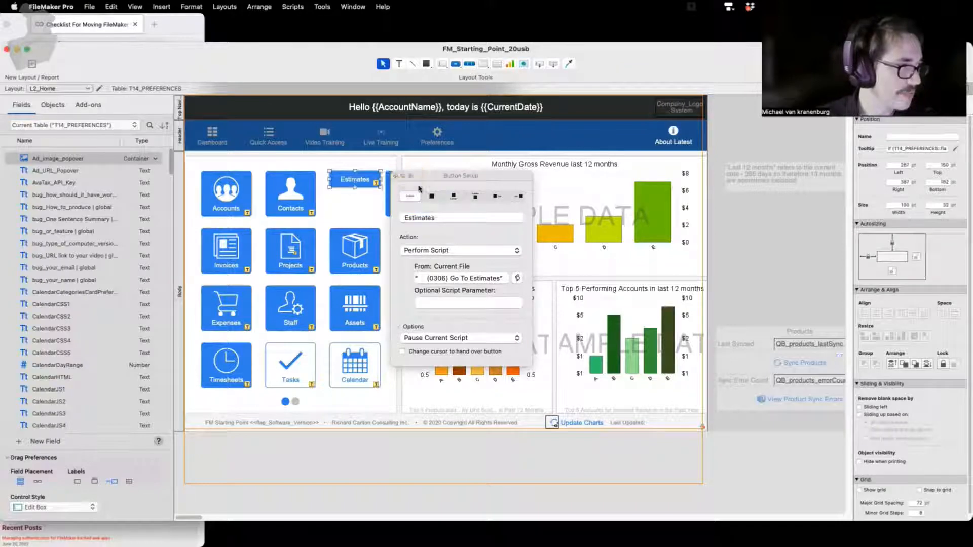
left_click(395, 176)
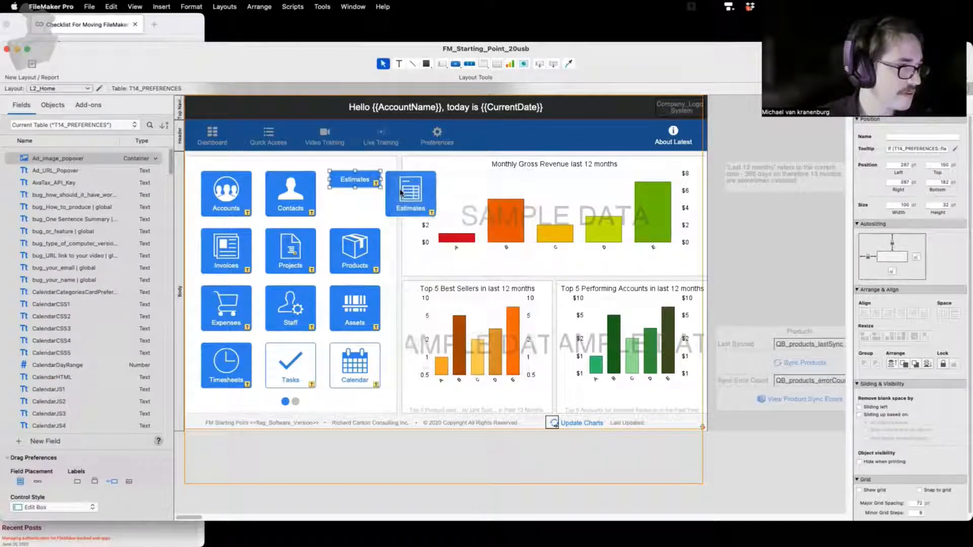
- Make the duplicated Estimates button label-only and lower its upper edge so it is about 39 pt high
left_click(409, 191)
double_click(413, 194)
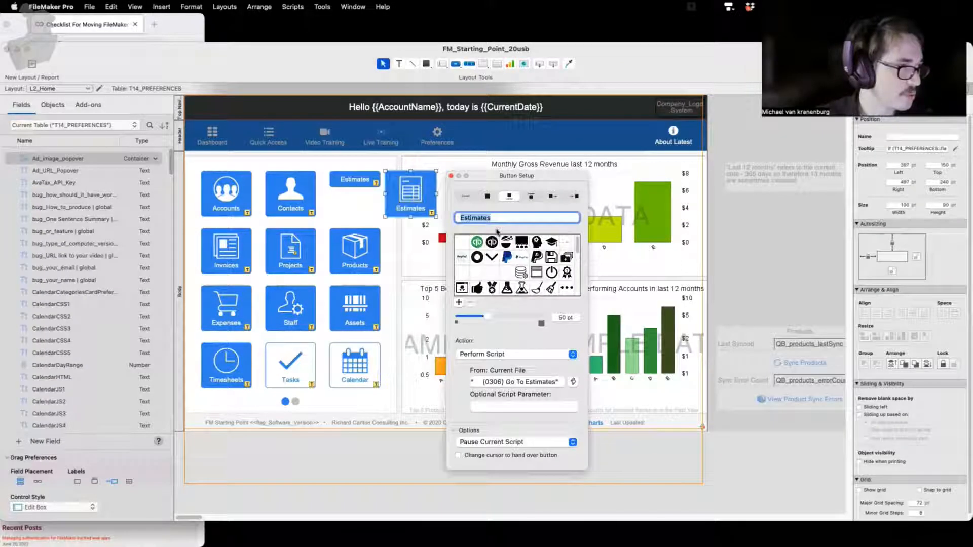
left_click(466, 196)
left_click_drag(411, 170, 412, 195)
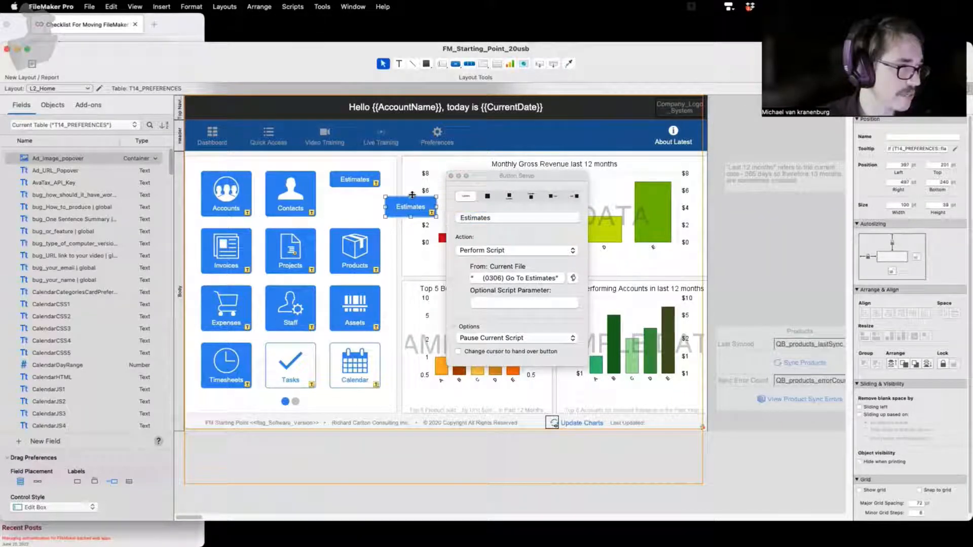
- Change the duplicated button's label to Purchase Orders
left_click(483, 218)
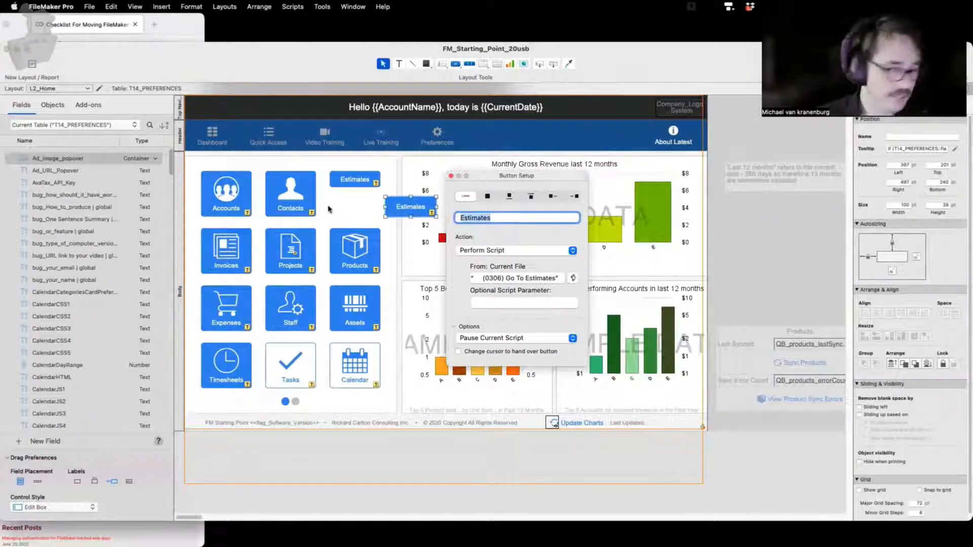
type("Purch")
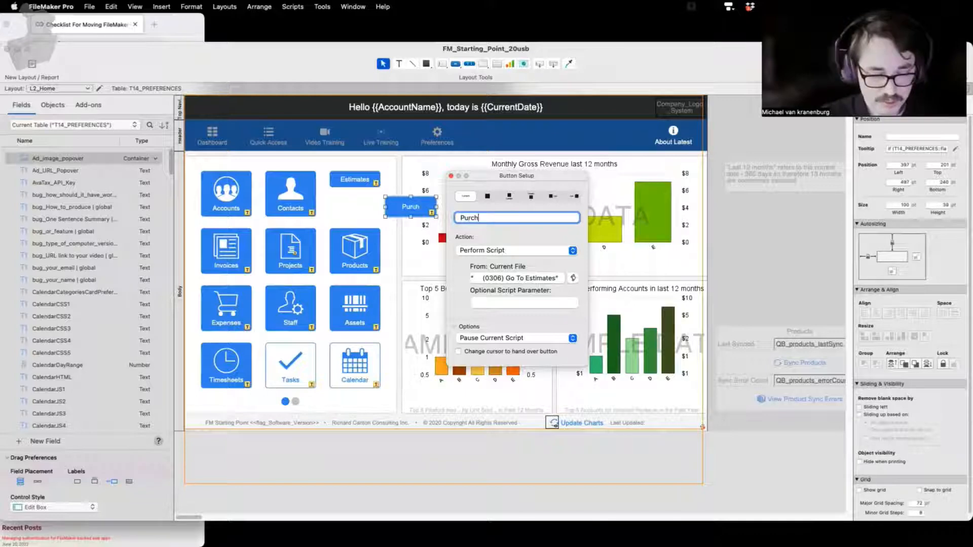
type("ase Orders")
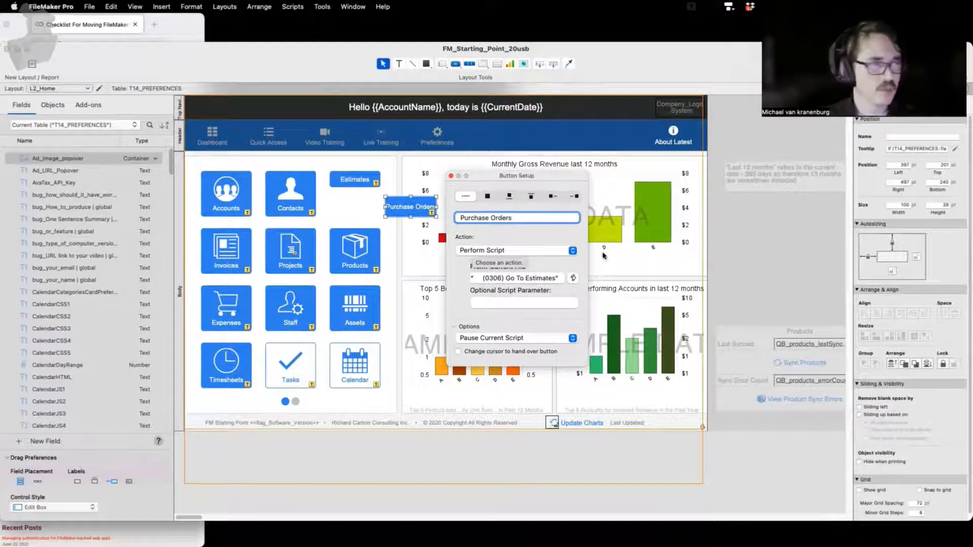
- Change the Purchase Orders button's action to a single step, replacing the Perform Script step with Go to Layout
left_click(571, 251)
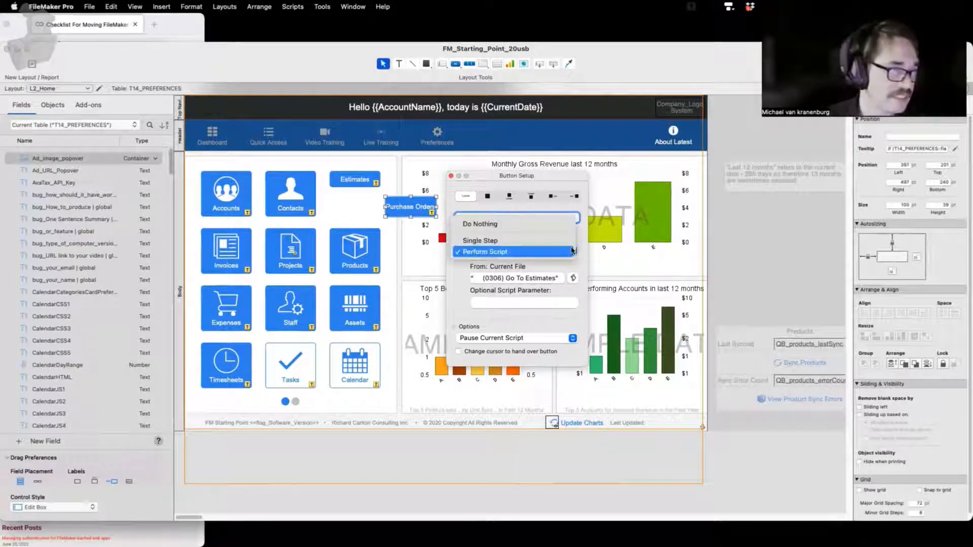
left_click(507, 240)
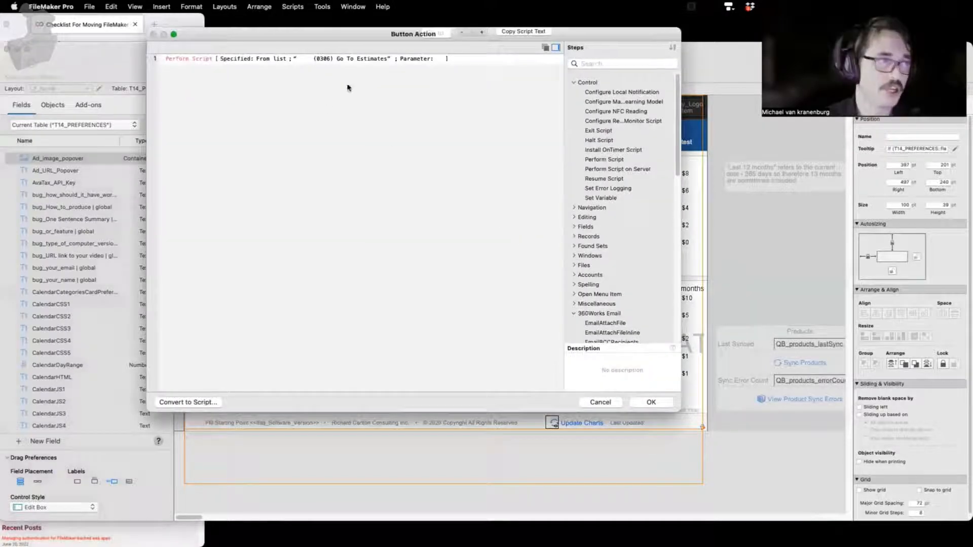
left_click(499, 59)
key("BackSpace")
type("go to layout")
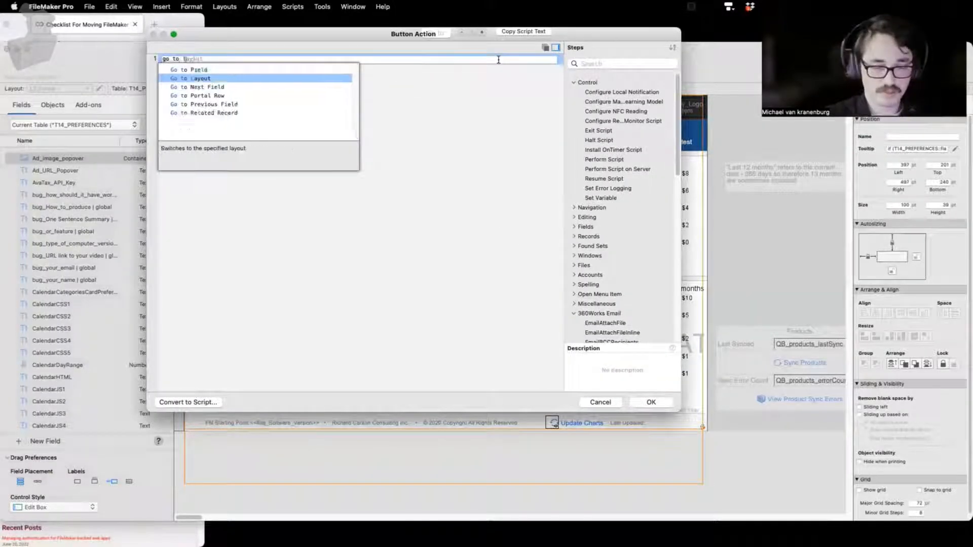
key("Return")
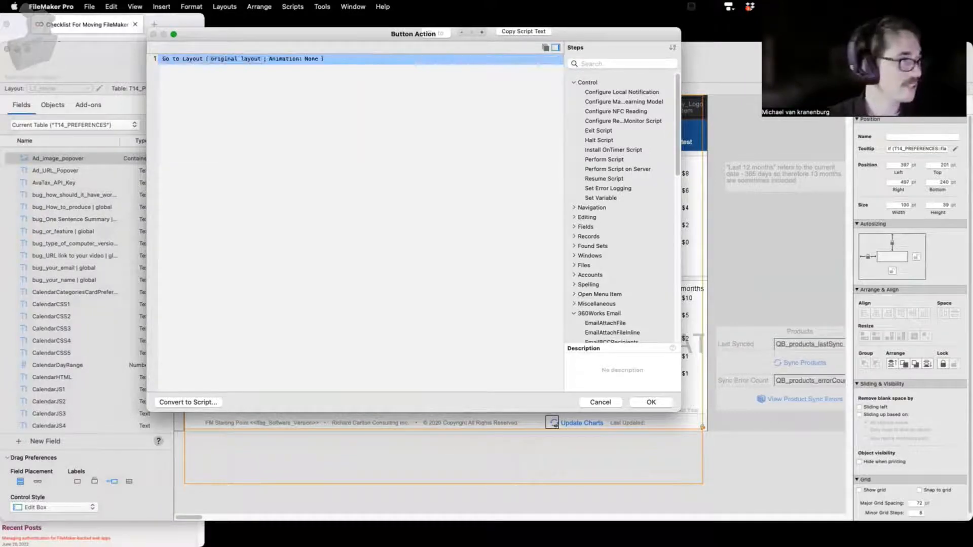
- Set the Purchase Orders button's Go to Layout action to target the L5000c_PURCHASE_ORDERS_Data_Entry layout
left_click(231, 59)
left_click(268, 198)
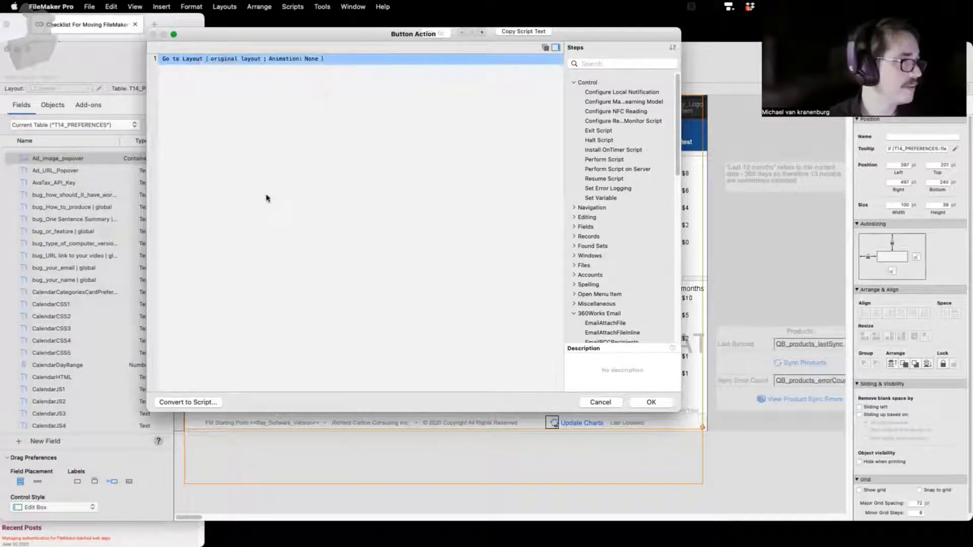
left_click(479, 152)
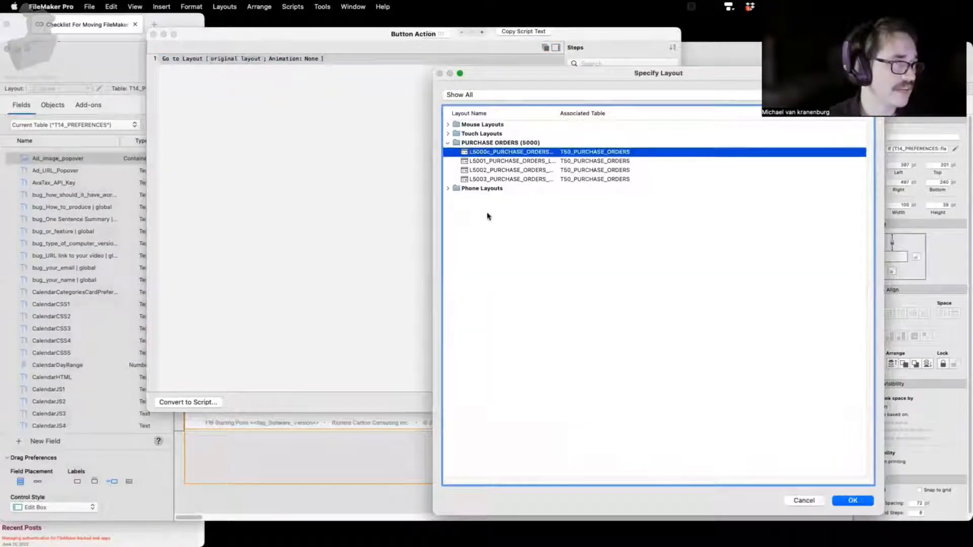
left_click_drag(557, 112, 659, 124)
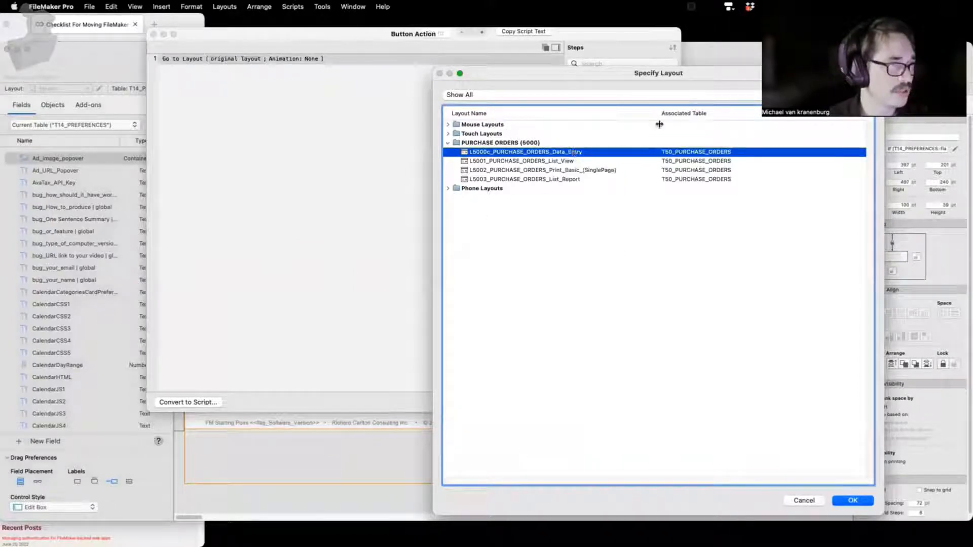
left_click(846, 501)
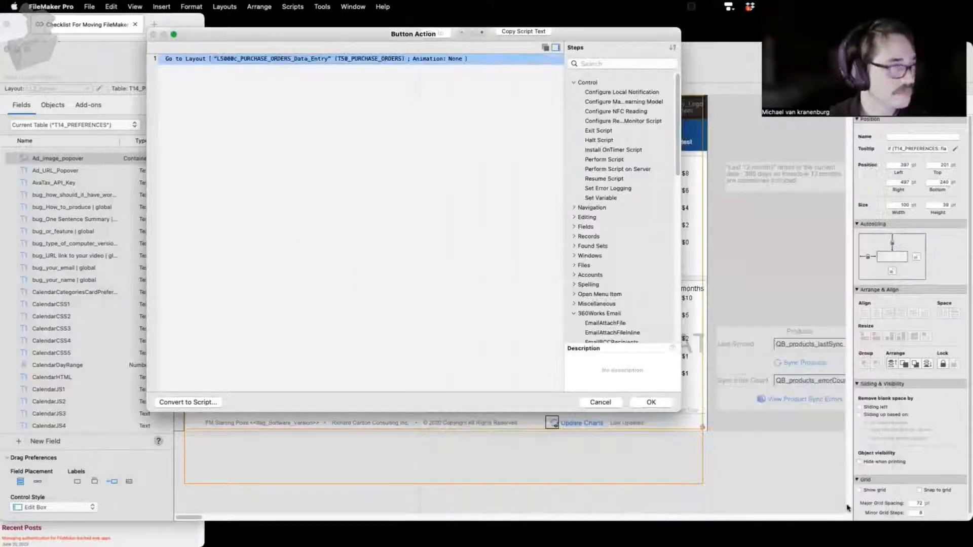
left_click(650, 403)
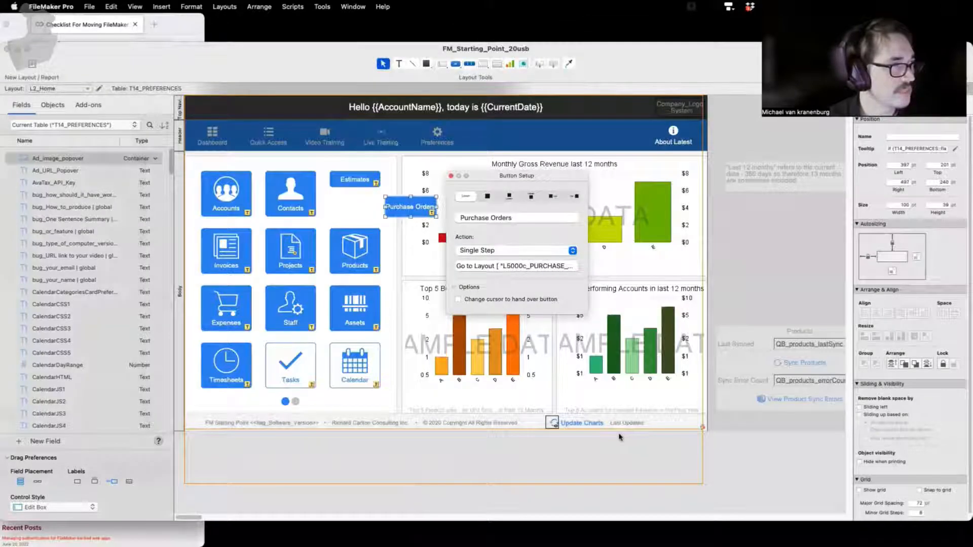
- Place the Purchase Orders button directly below the Estimates button and resize both buttons to the same height
left_click_drag(412, 209, 356, 208)
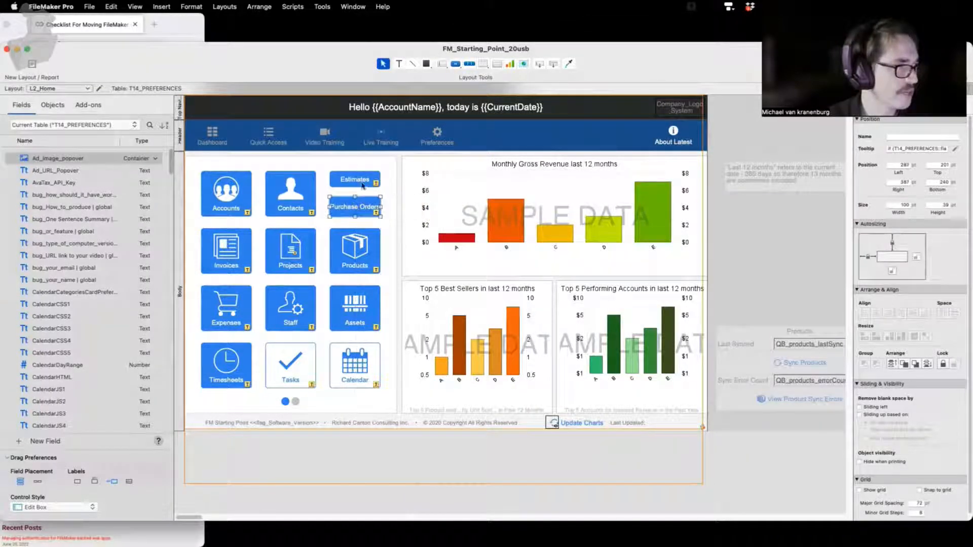
left_click(361, 184)
left_click(356, 205, "shift")
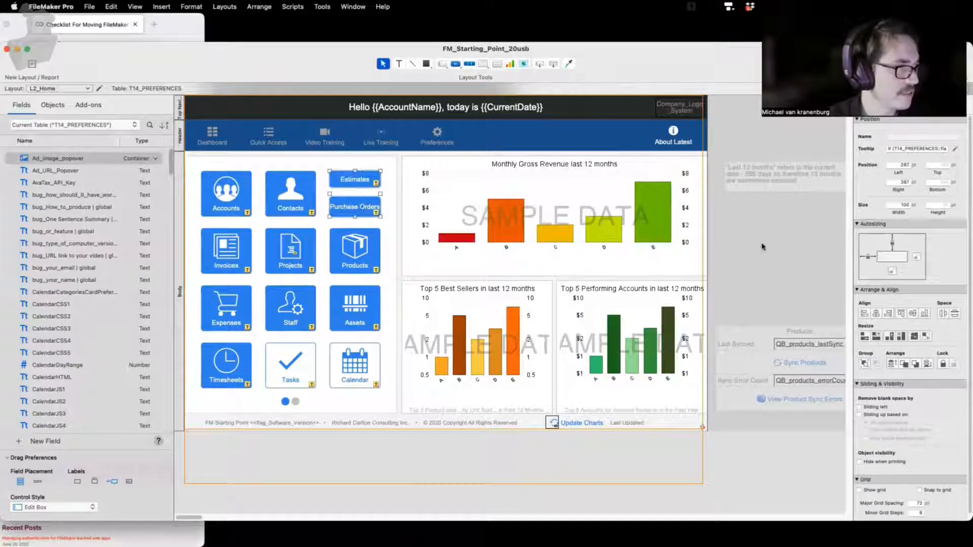
left_click(901, 336)
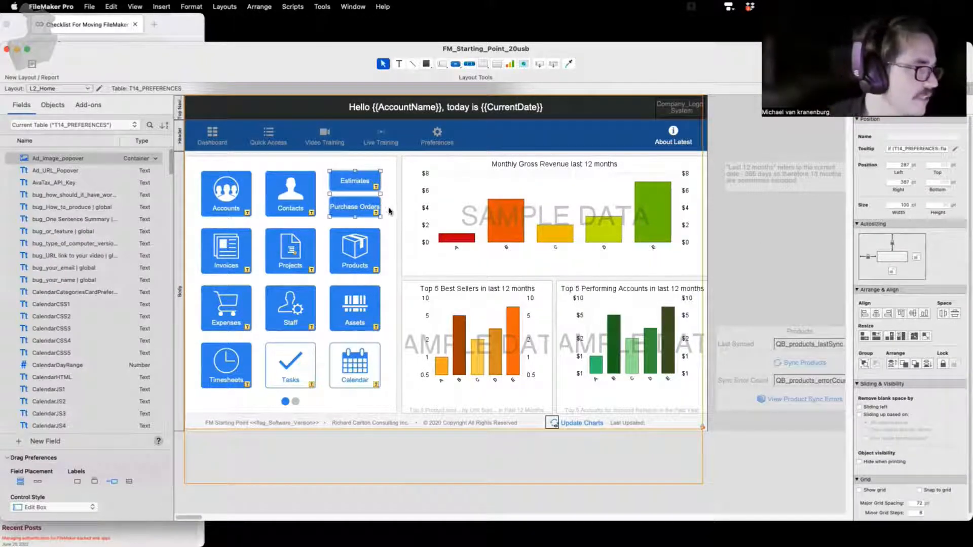
- Align the top edge of the Estimates button with the top edge of the Contacts button
left_click(390, 212)
left_click(357, 181)
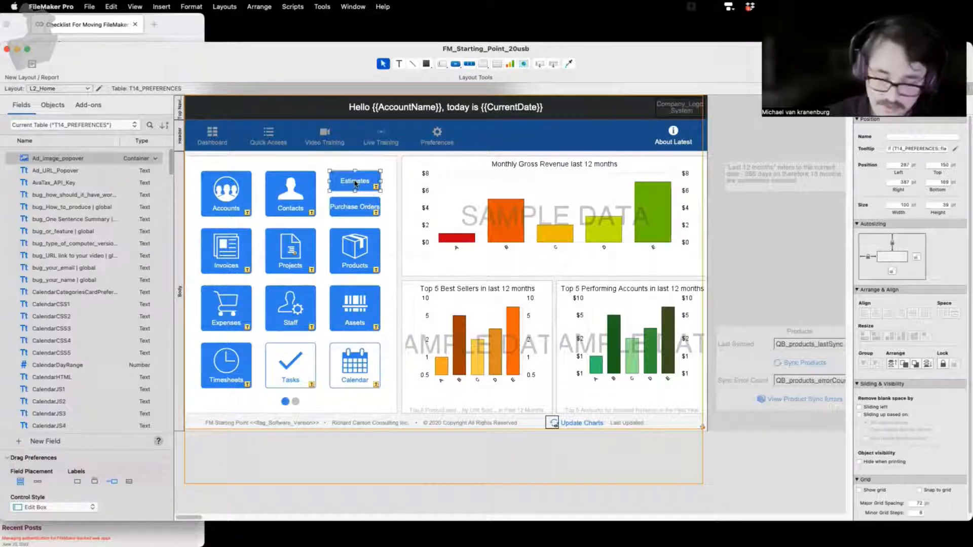
left_click_drag(356, 184, 356, 184)
left_click(315, 186, "shift")
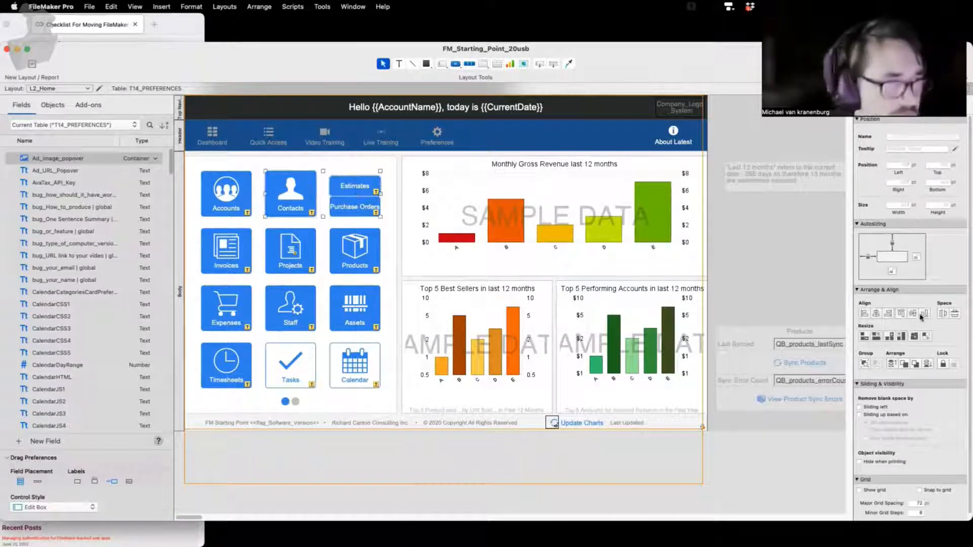
left_click(900, 315)
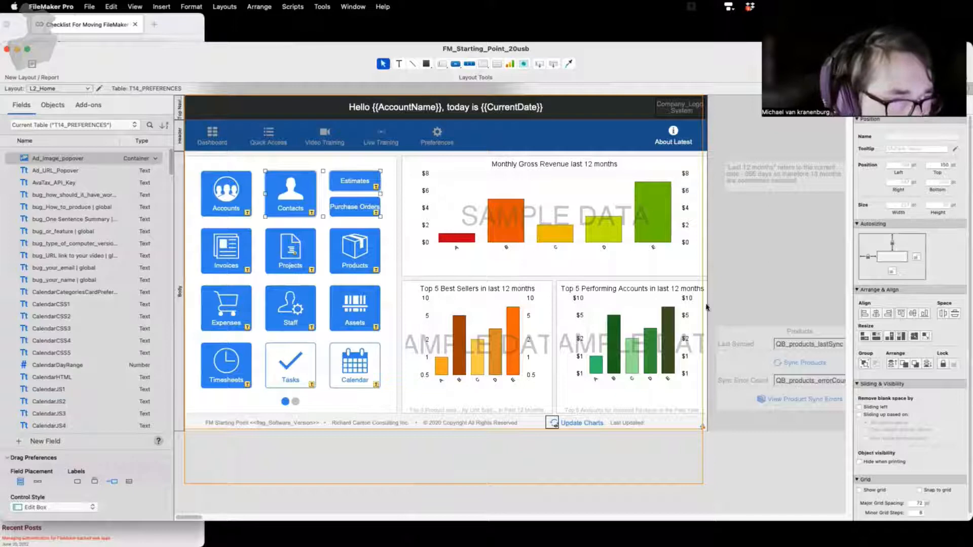
- Align the bottom edge of the Purchase Orders button with the bottom edge of the Contacts button
left_click(358, 205)
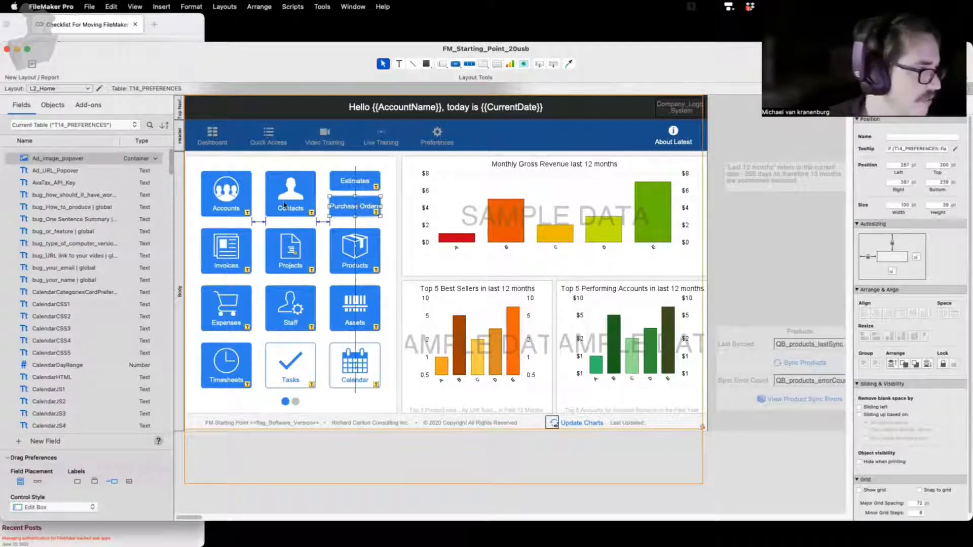
left_click(286, 205, "shift")
left_click(924, 315)
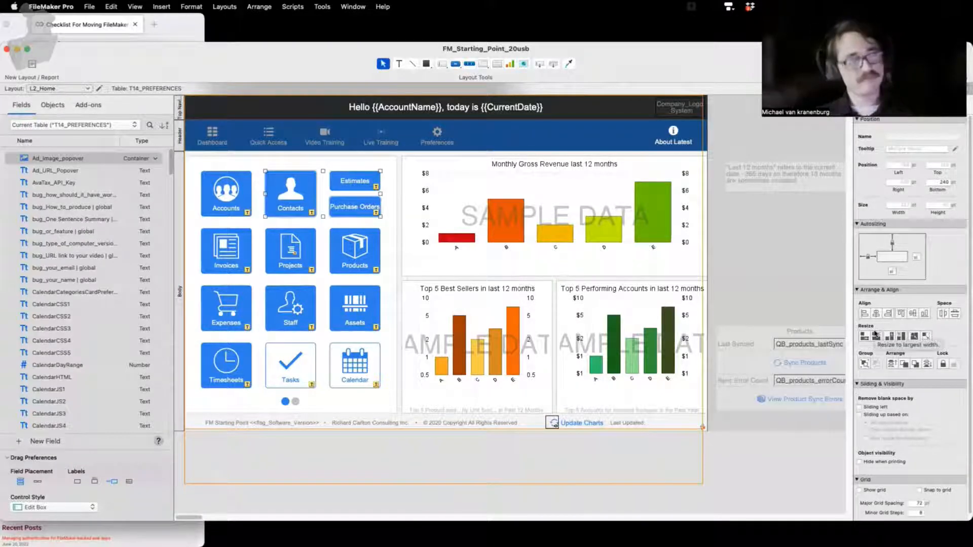
left_click(340, 221)
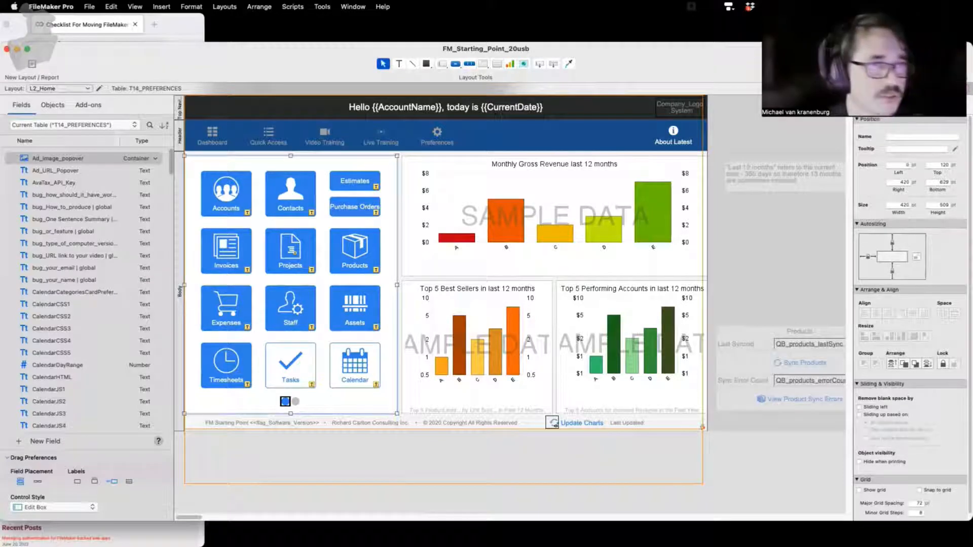
- Switch to Browse mode and test the Purchase Orders button from the home dashboard
key("super+b")
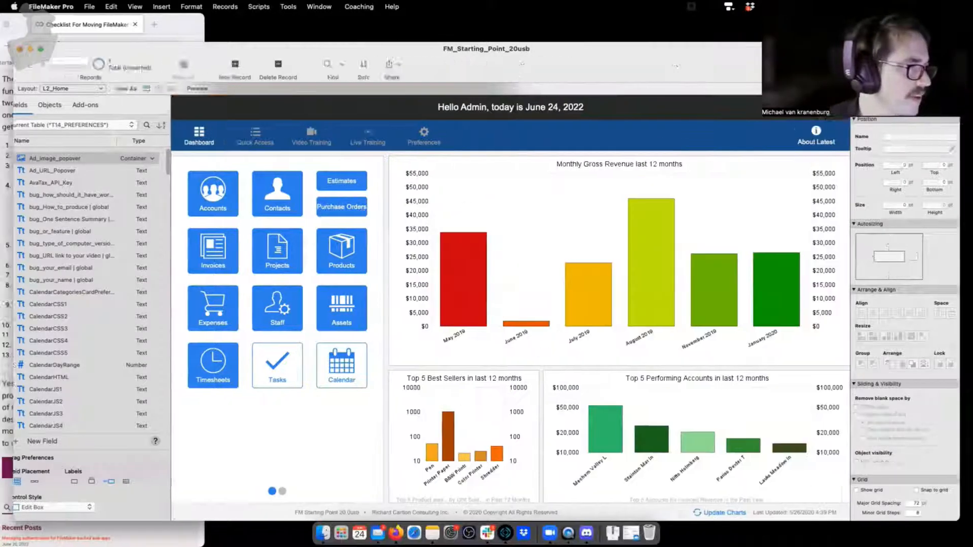
left_click(313, 251)
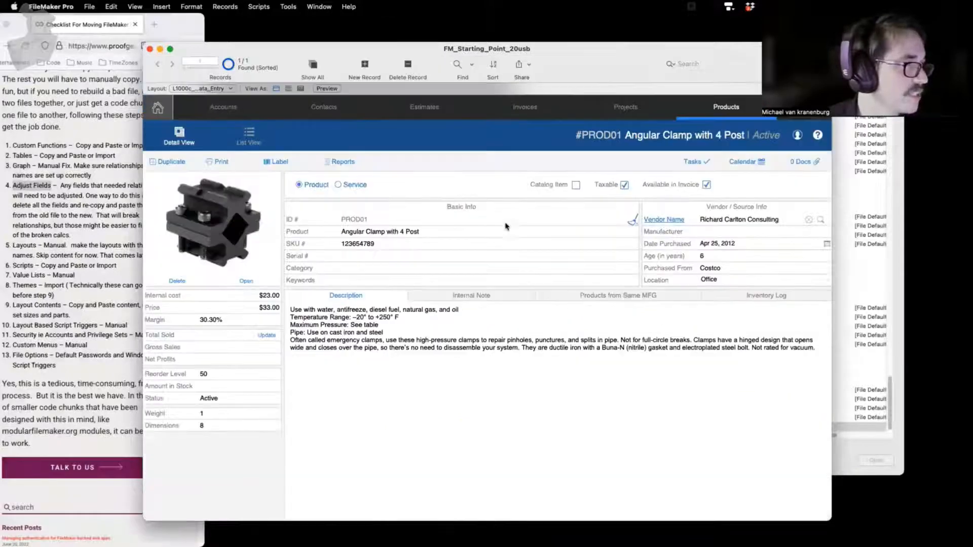
left_click(158, 107)
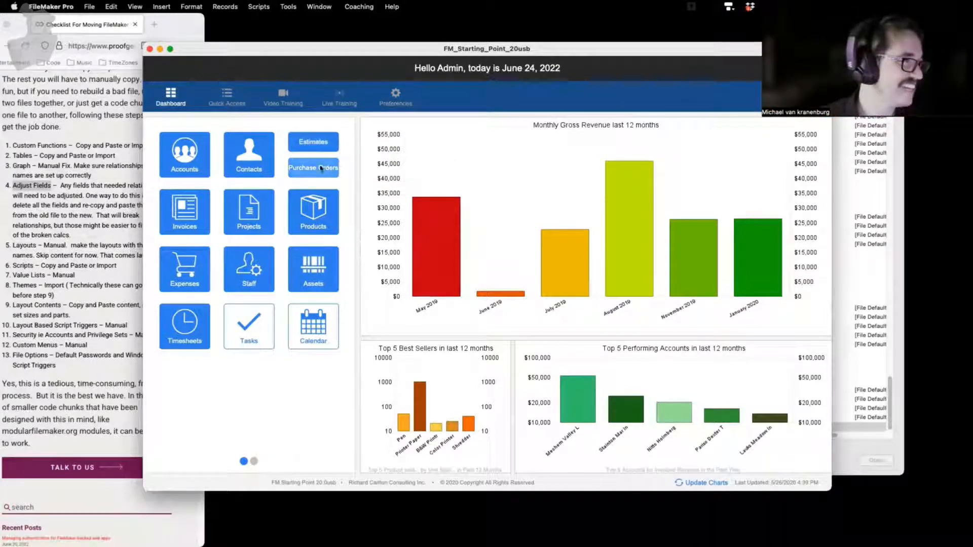
left_click(321, 169)
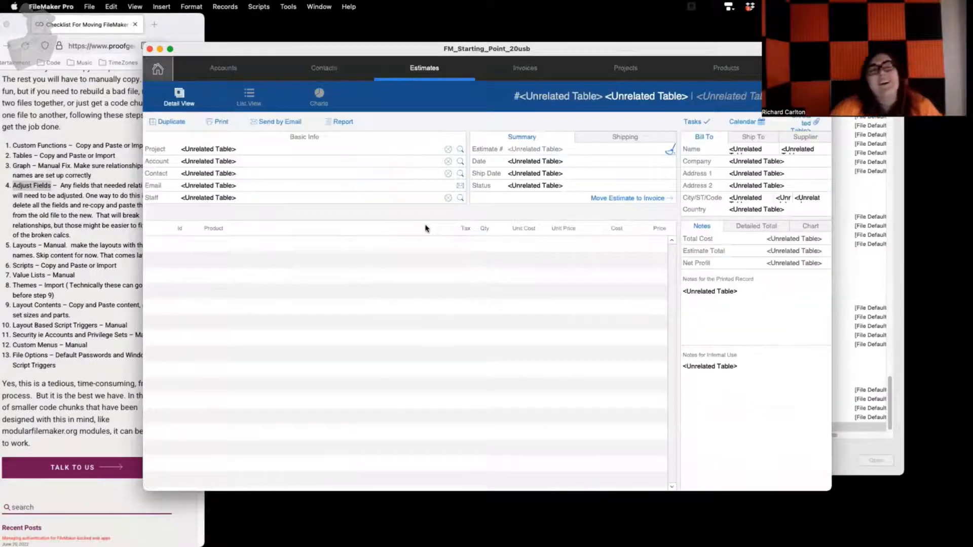
- In Layout mode, reassign the Project field to Project_Name from the current table T50_PURCHASE_ORDERS
key("super+alt+s")
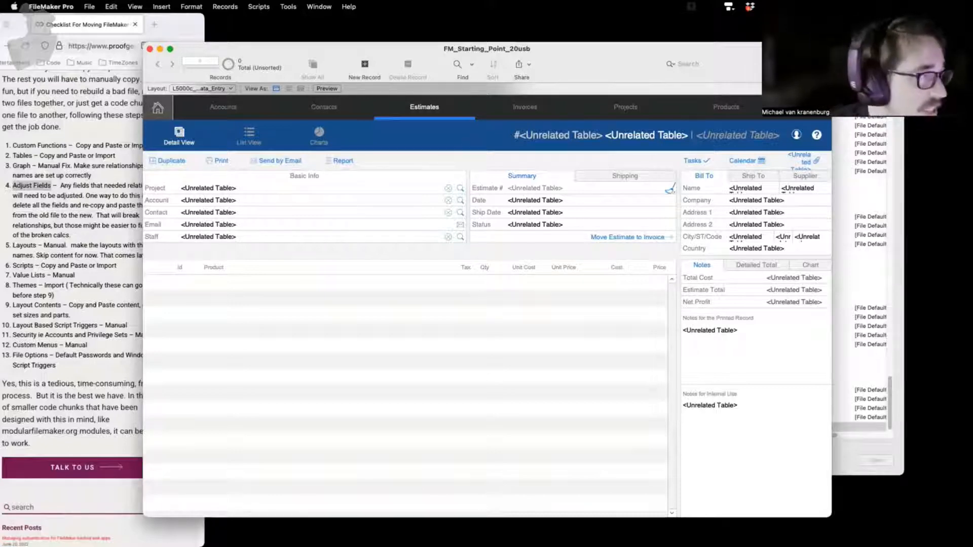
key("super+l")
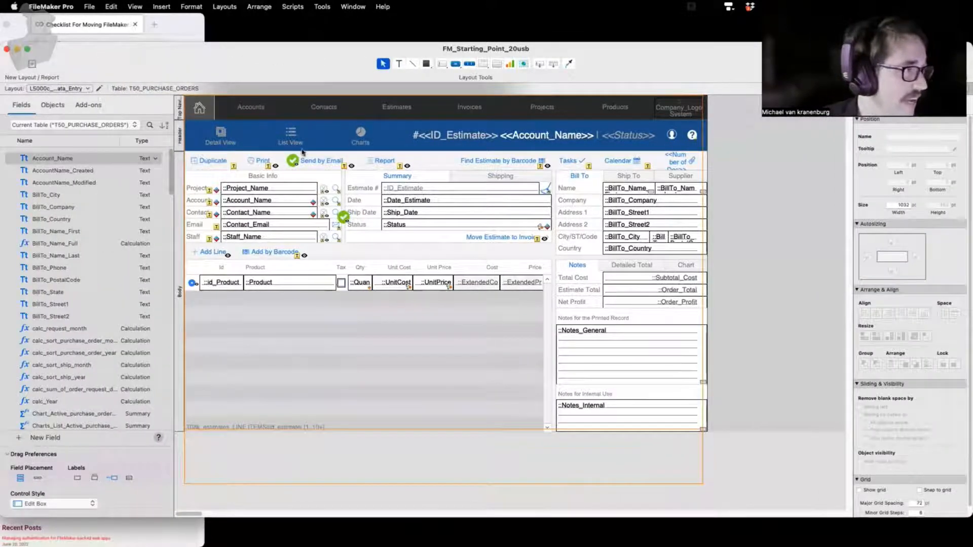
double_click(262, 188)
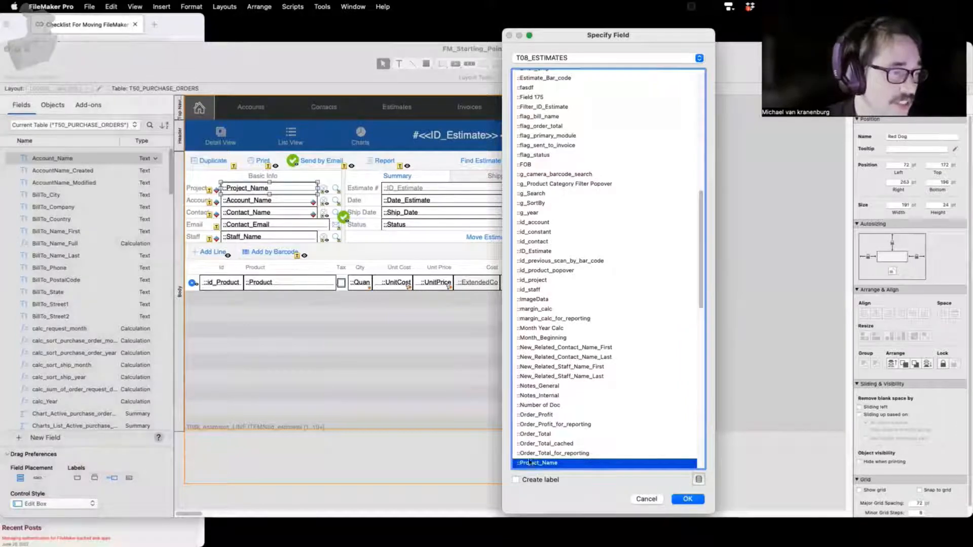
left_click(531, 59)
key("t")
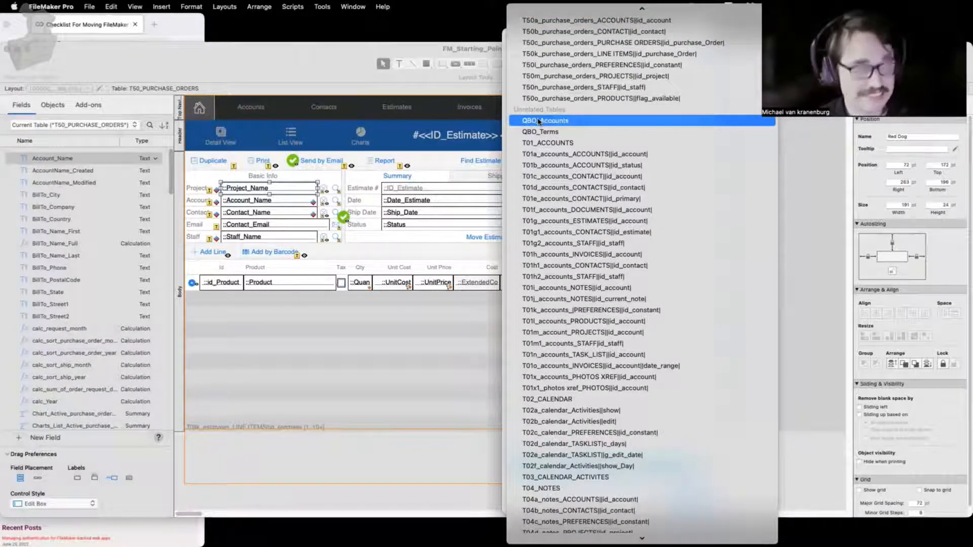
key("c")
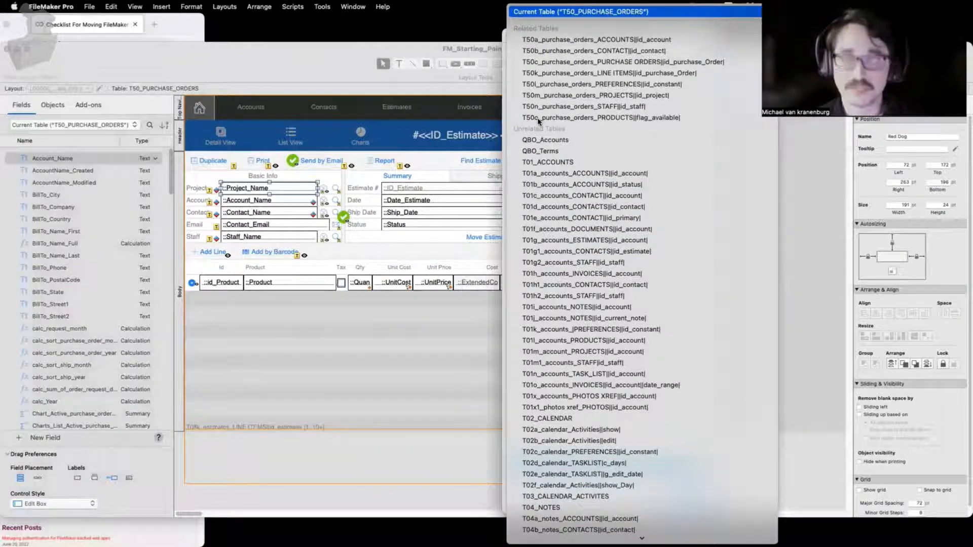
key("Return")
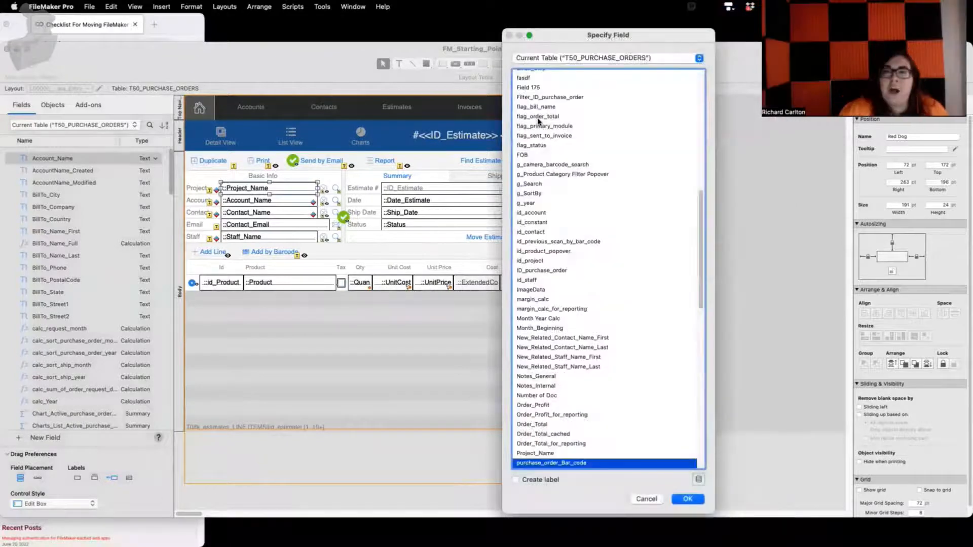
left_click(558, 454)
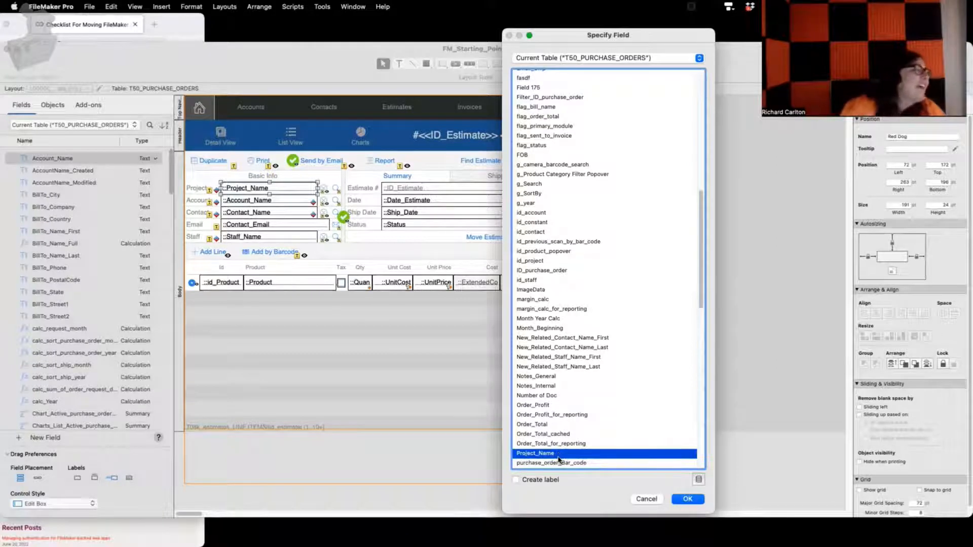
left_click(687, 499)
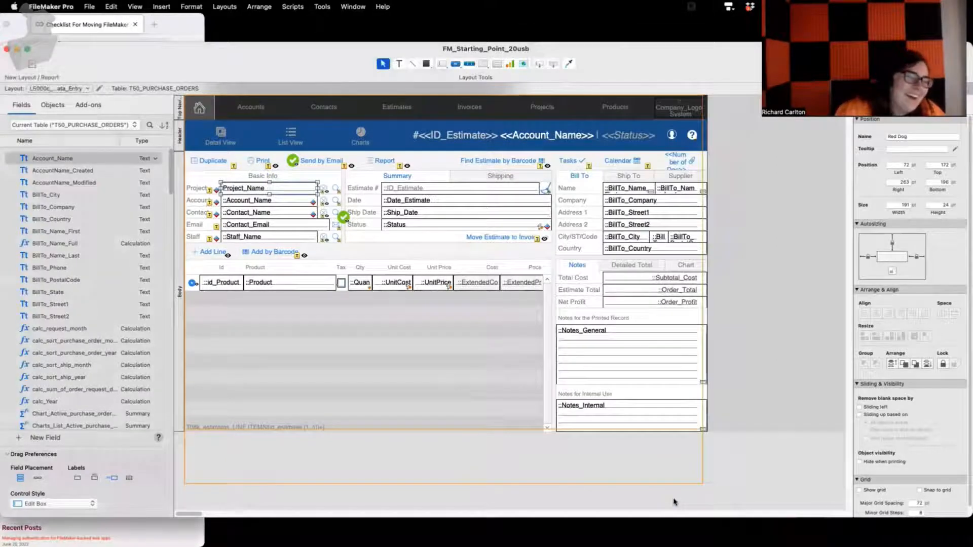
- Reassign the Account field to Account_Name from the current table T50_PURCHASE_ORDERS
left_click(244, 202)
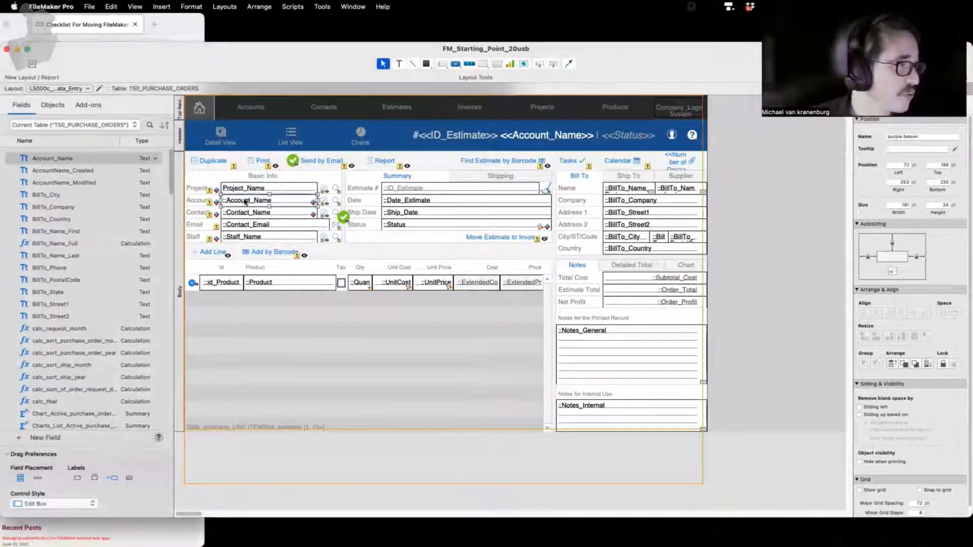
double_click(244, 201)
left_click(571, 61)
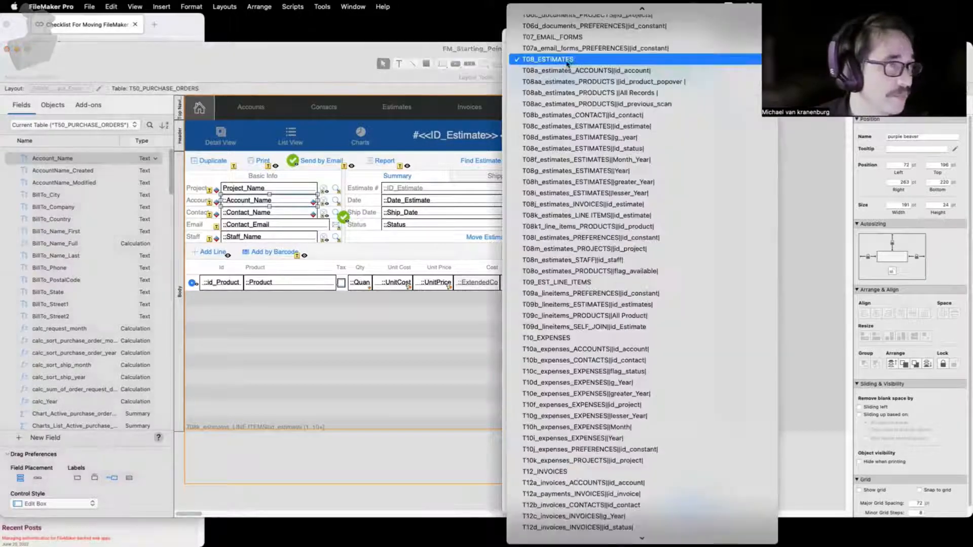
scroll(561, 29, "up", 15)
left_click(563, 17)
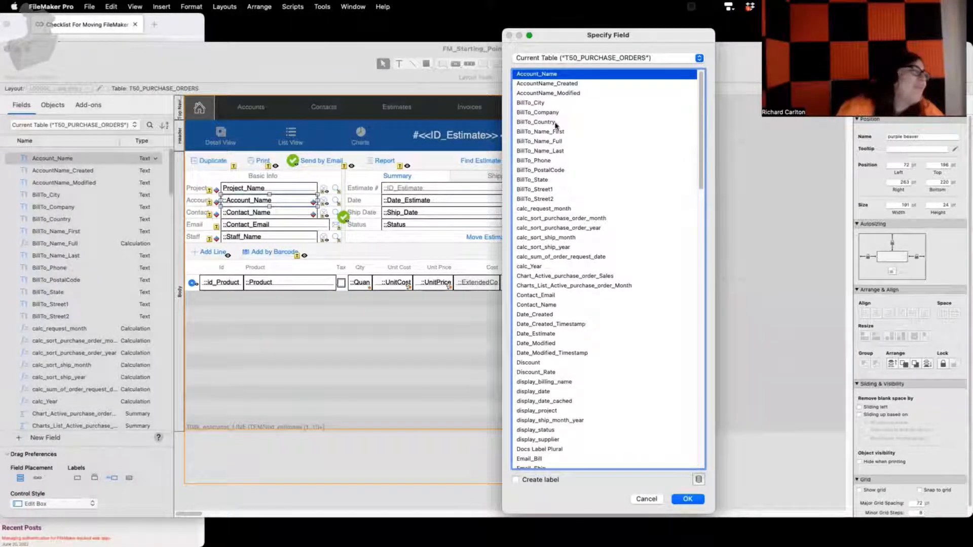
left_click(687, 500)
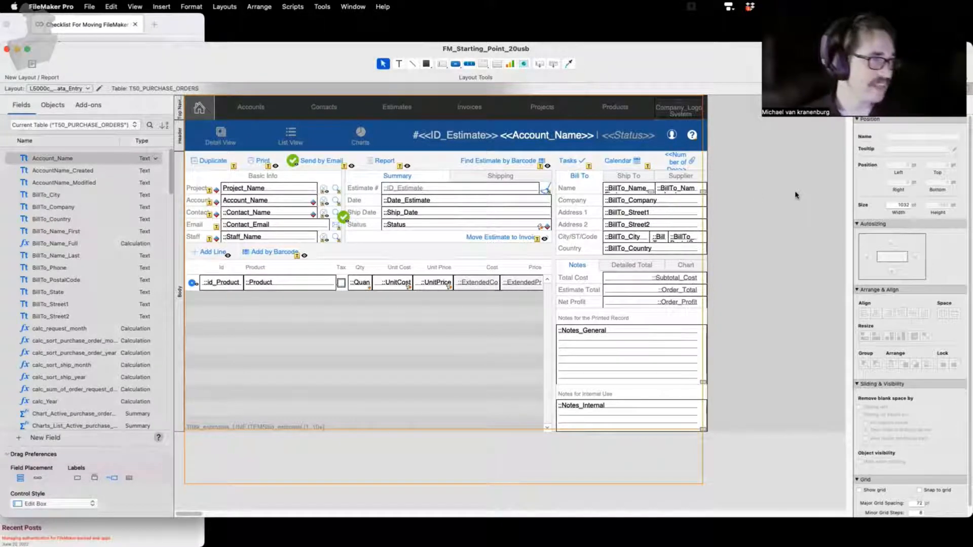
- Set the line items portal to show records from T50k_purchase_orders_LINE ITEMS|id_purchase_Order|
left_click(421, 351)
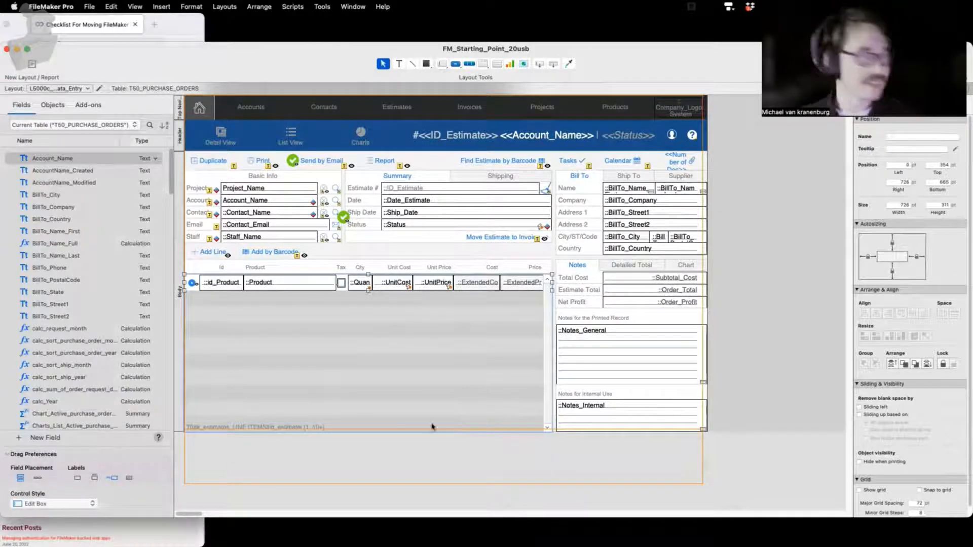
double_click(389, 414)
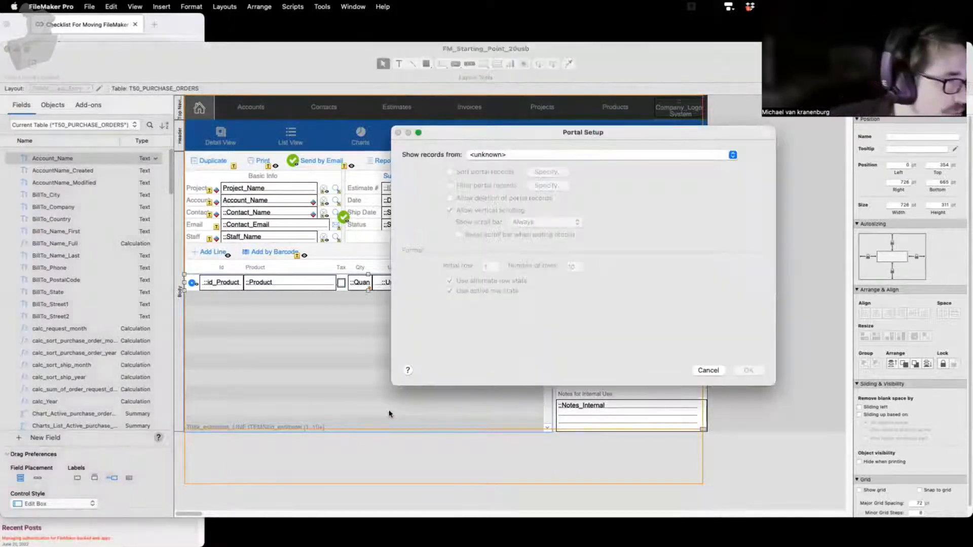
left_click(582, 152)
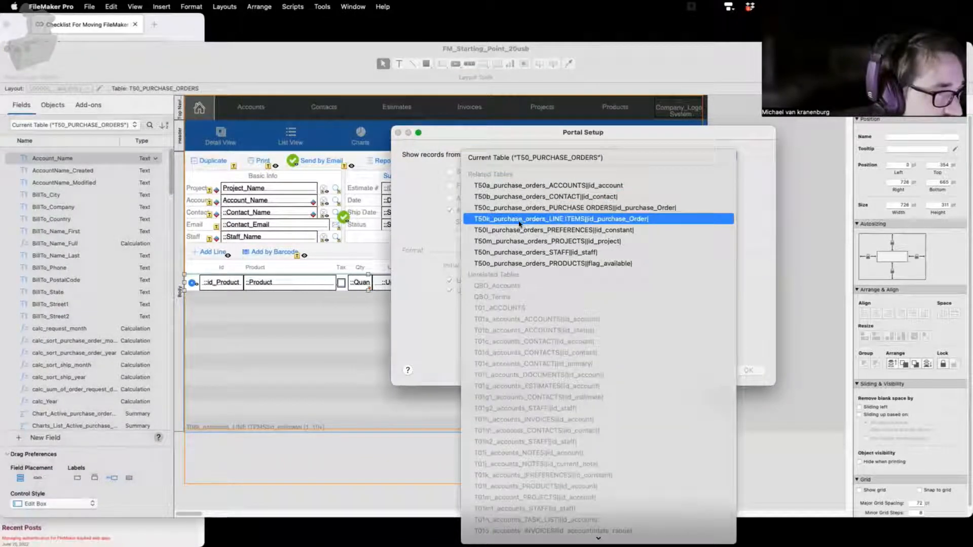
left_click(636, 219)
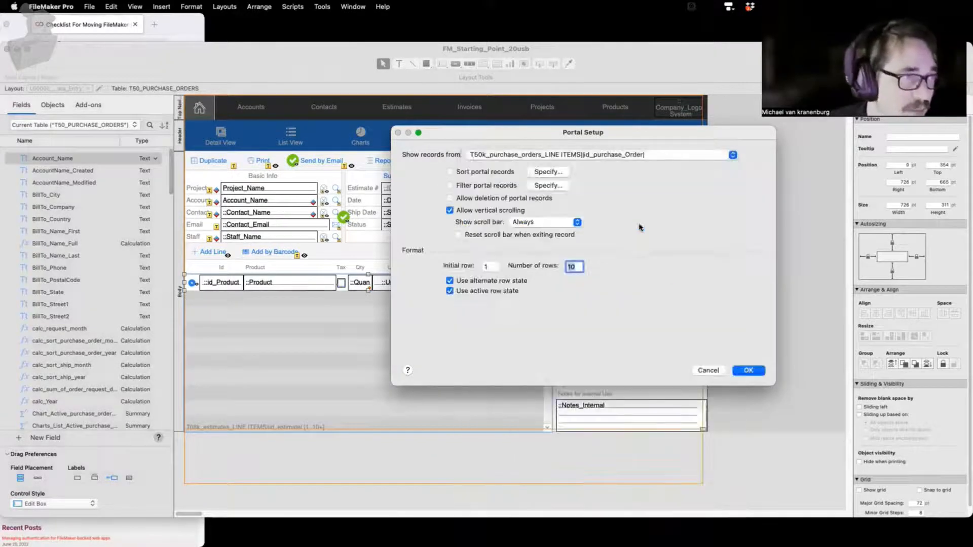
left_click(748, 370)
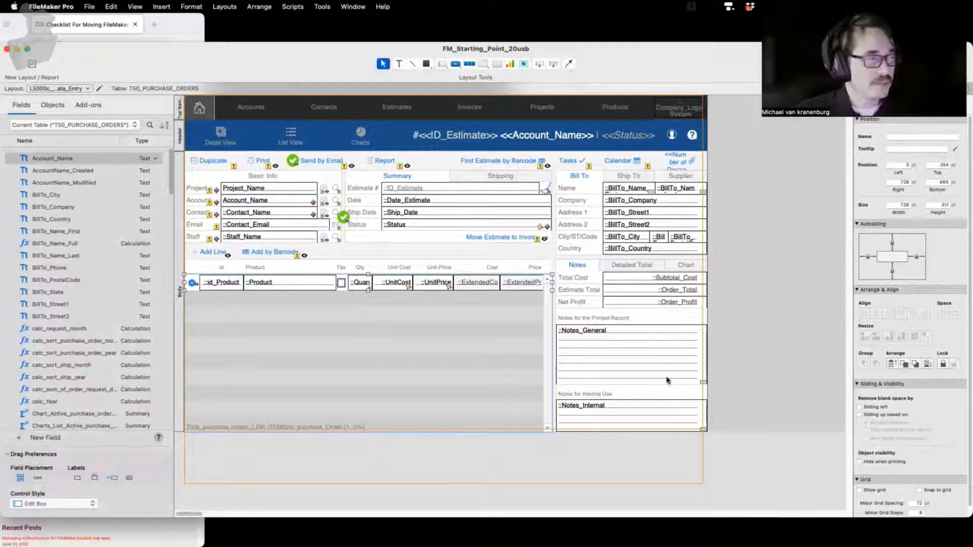
- Place a copy of the portal row's Quantity, UnitCost and UnitPrice fields in the empty area outside the layout
left_click(357, 286)
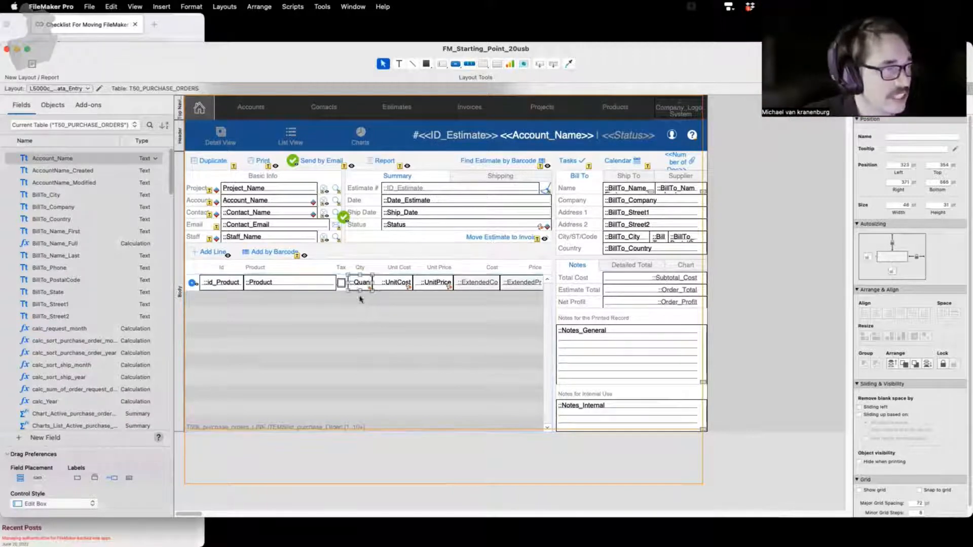
left_click(384, 285)
left_click(430, 286)
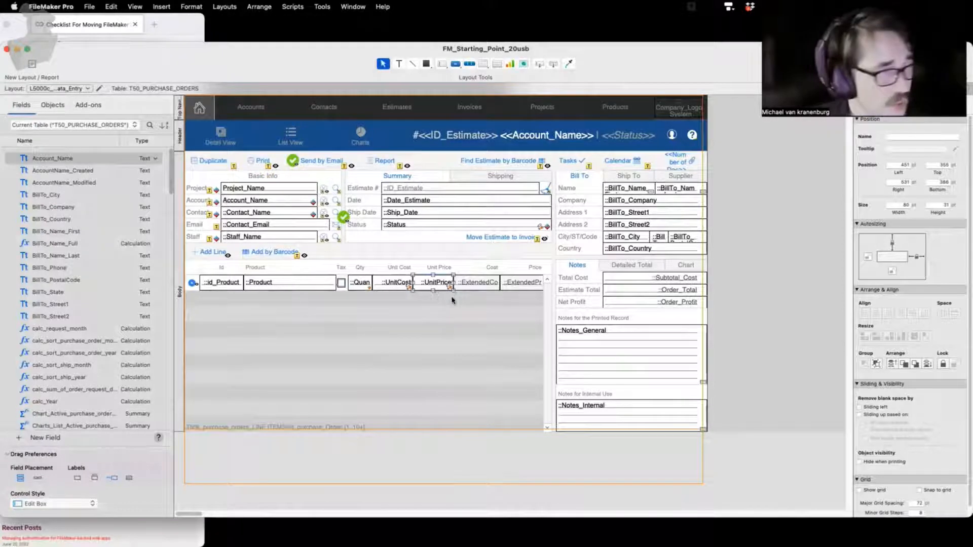
left_click(393, 284, "shift")
left_click(364, 285, "shift")
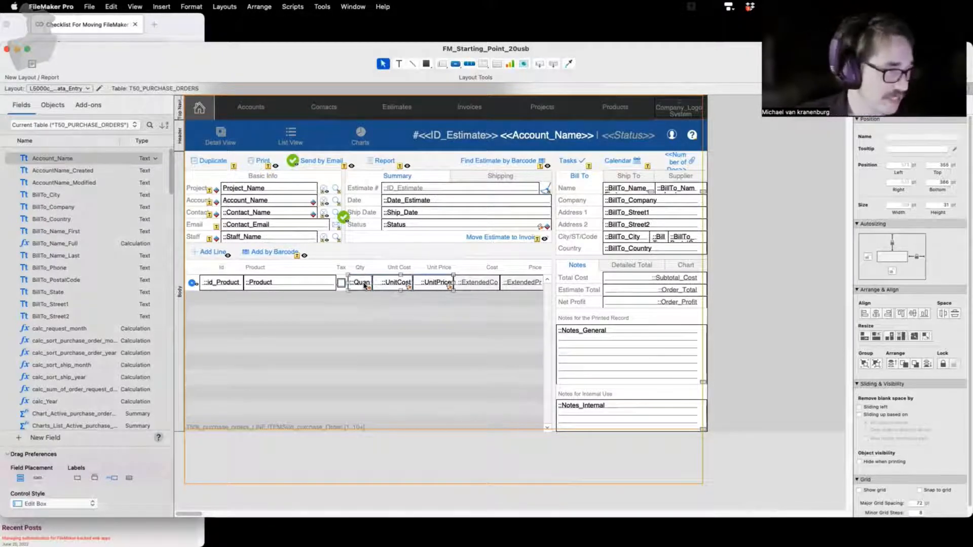
left_click_drag(360, 286, 755, 289)
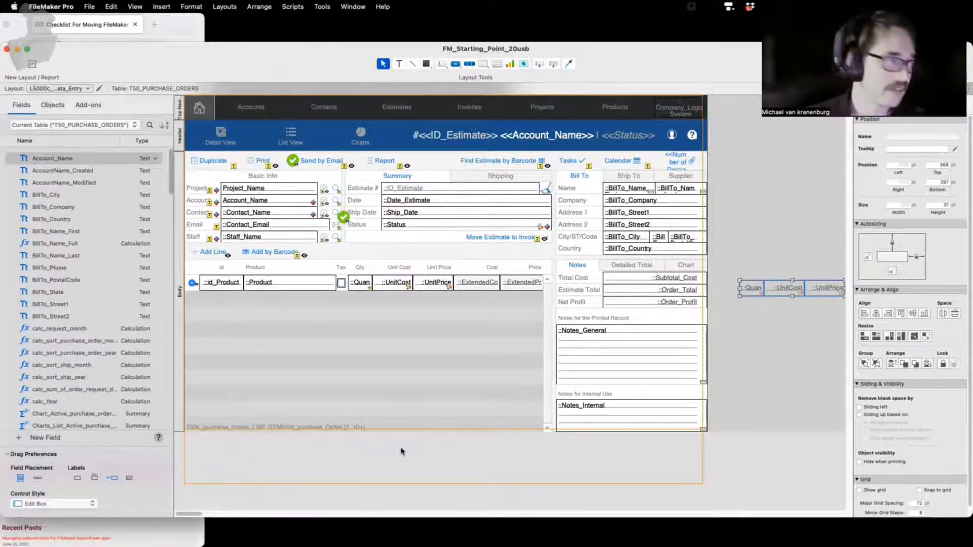
- Remove the OnObjectSave script trigger from the portal row's Quantity, UnitCost and UnitPrice fields
left_click(371, 287)
left_click(384, 283, "shift")
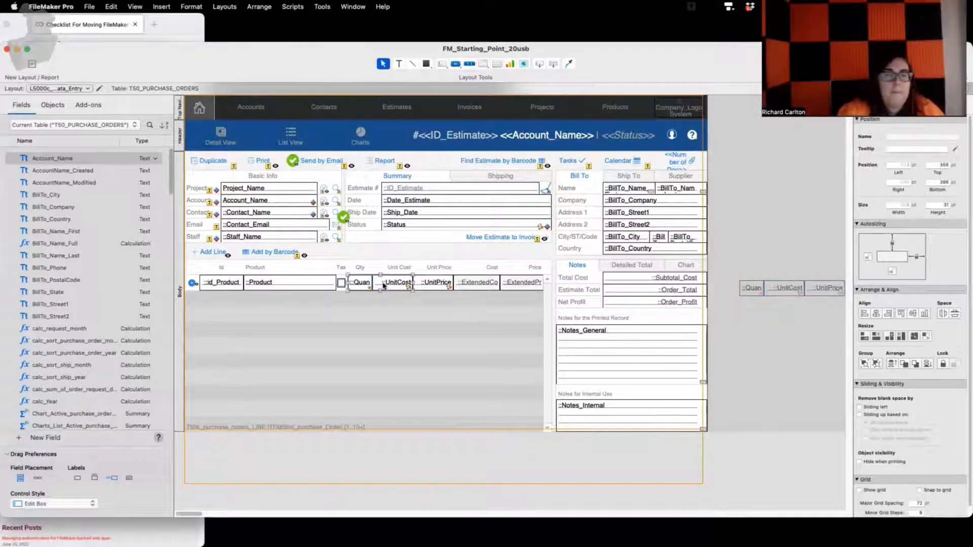
left_click(435, 284, "shift")
right_click(442, 283)
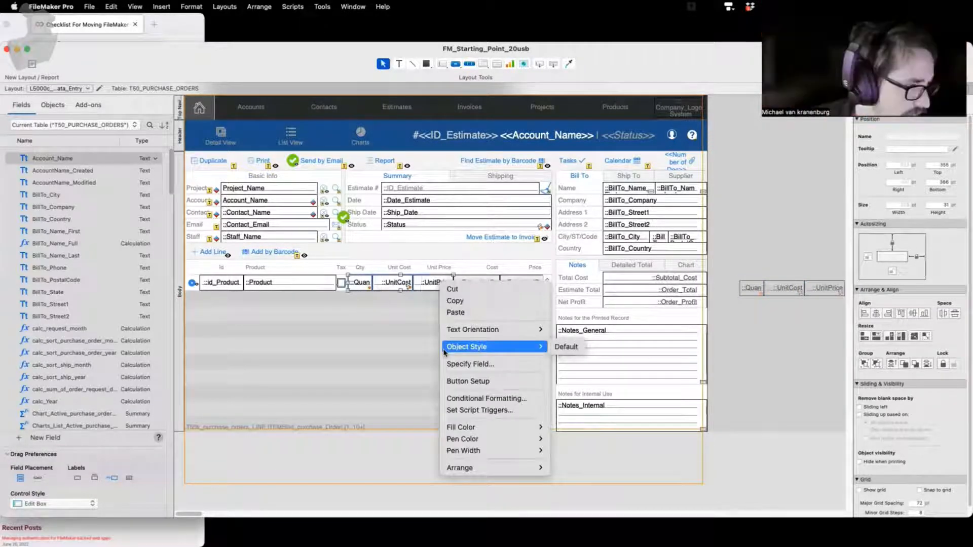
left_click(462, 411)
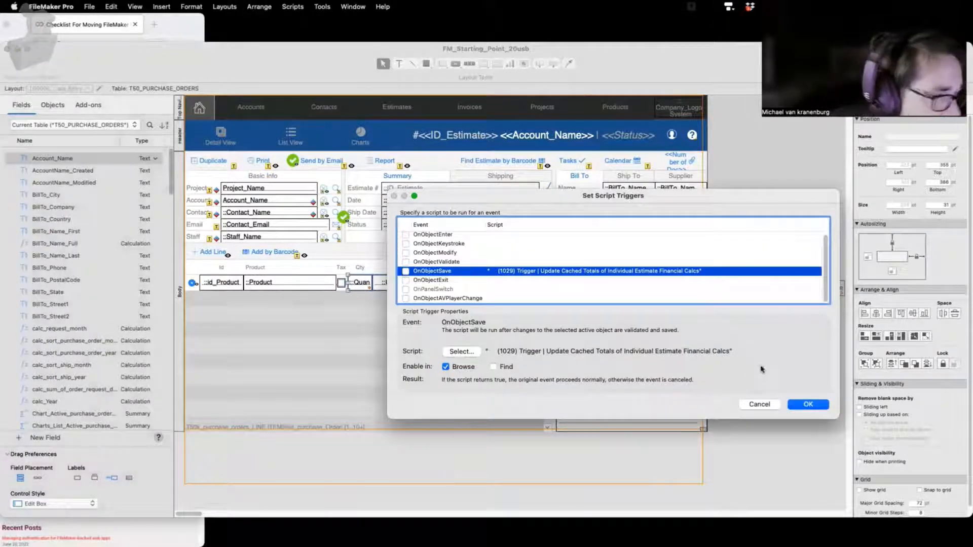
key("Return")
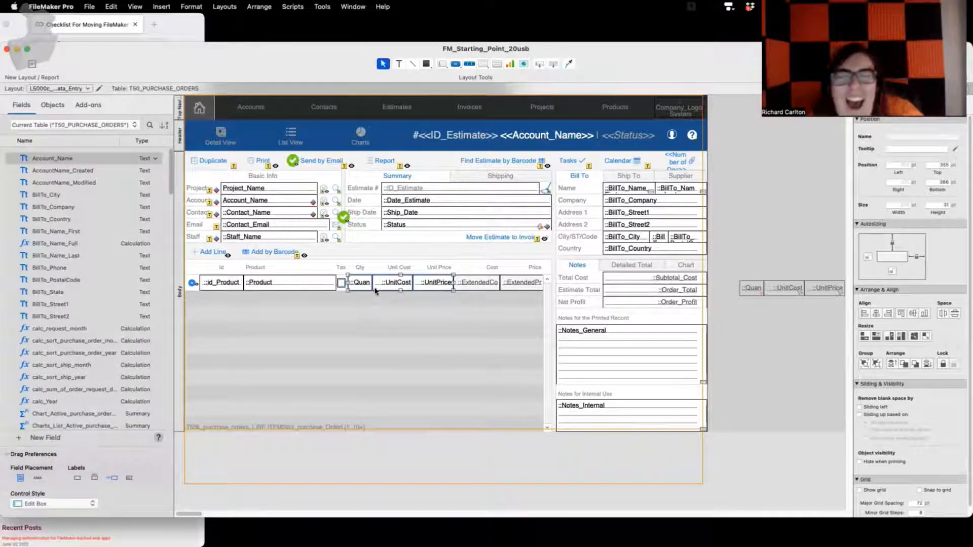
left_click(419, 255)
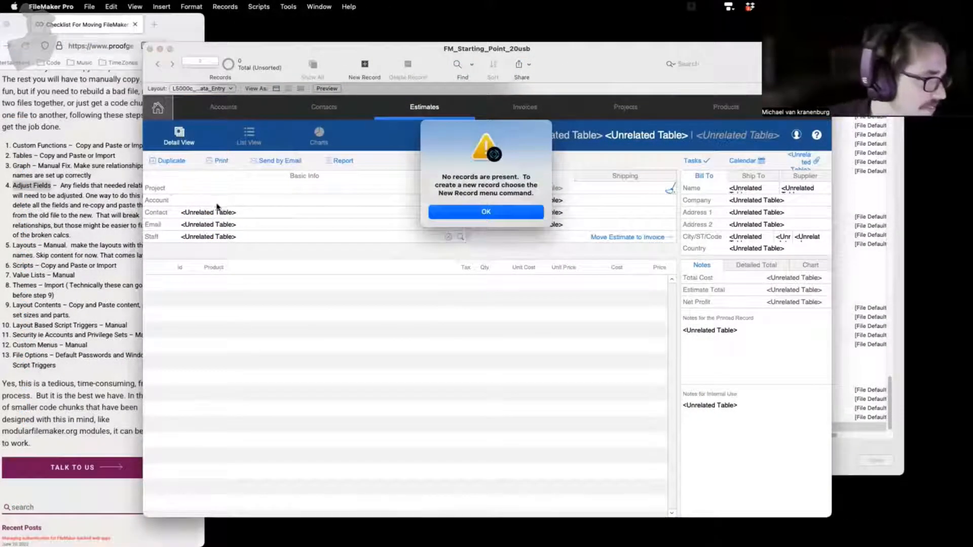
- Create a new record in Browse mode, enter a person's name in the Project field, and try entering the Contact field
key("Return")
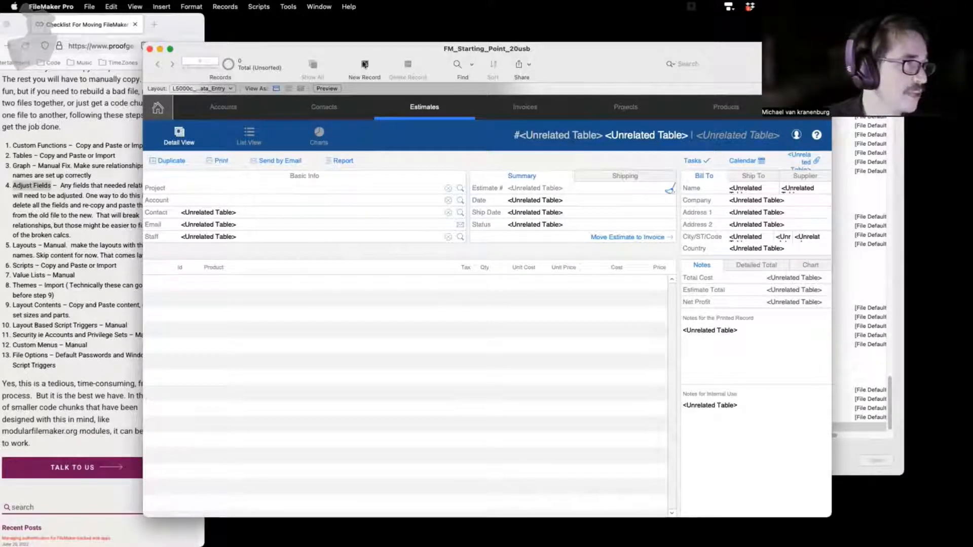
left_click(364, 65)
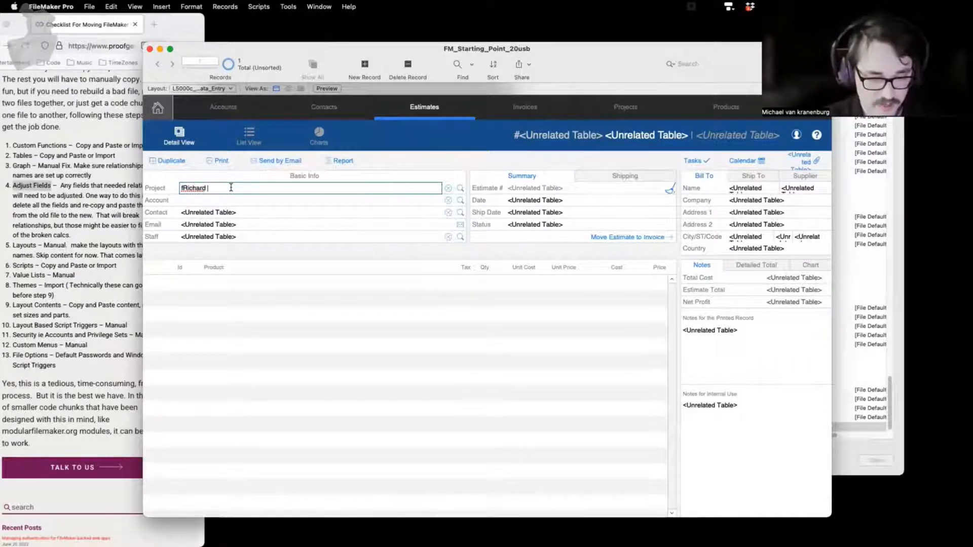
type("Richard Carl")
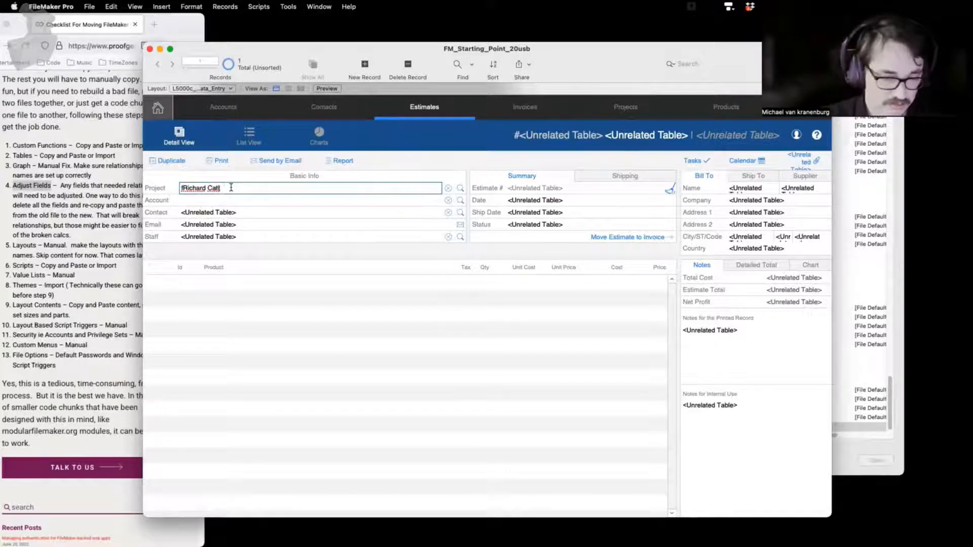
type("ton")
left_click(379, 180)
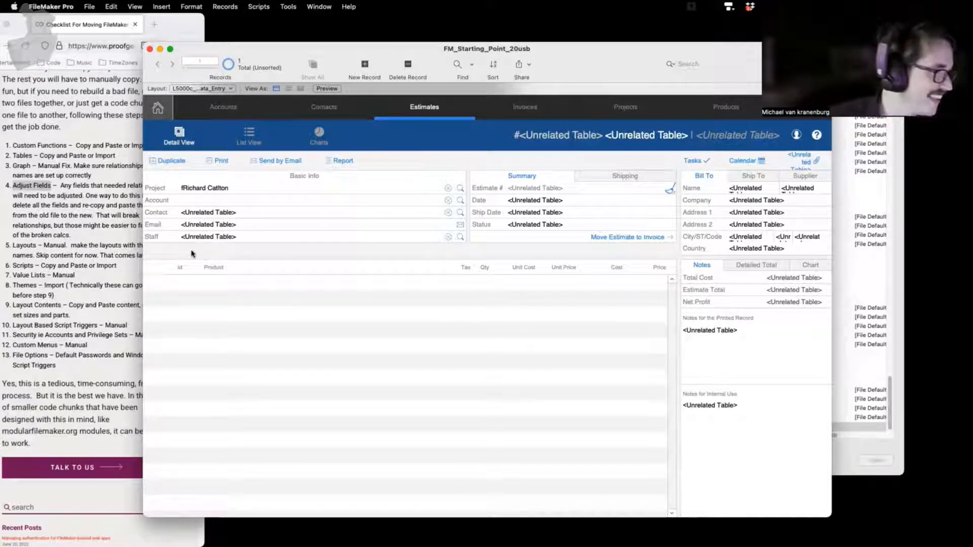
left_click(256, 192)
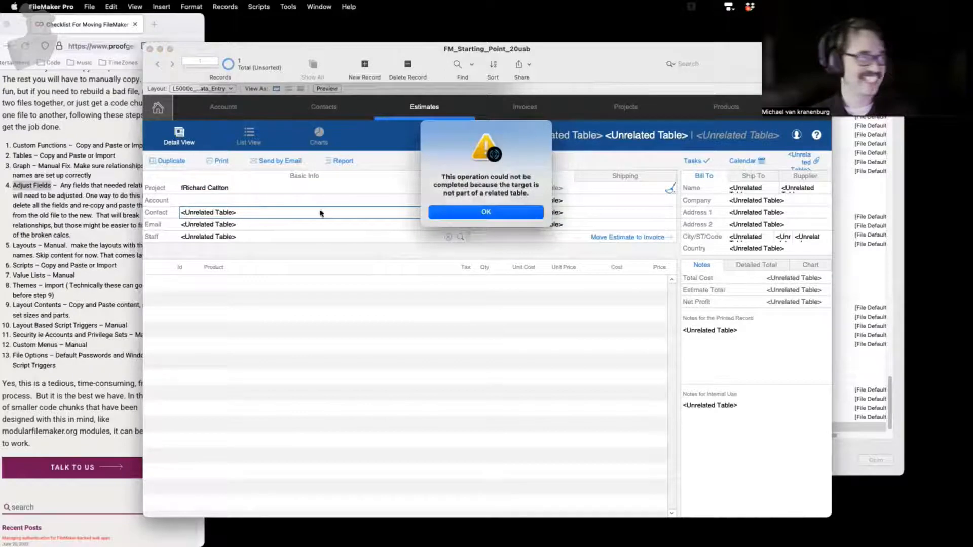
left_click(479, 217)
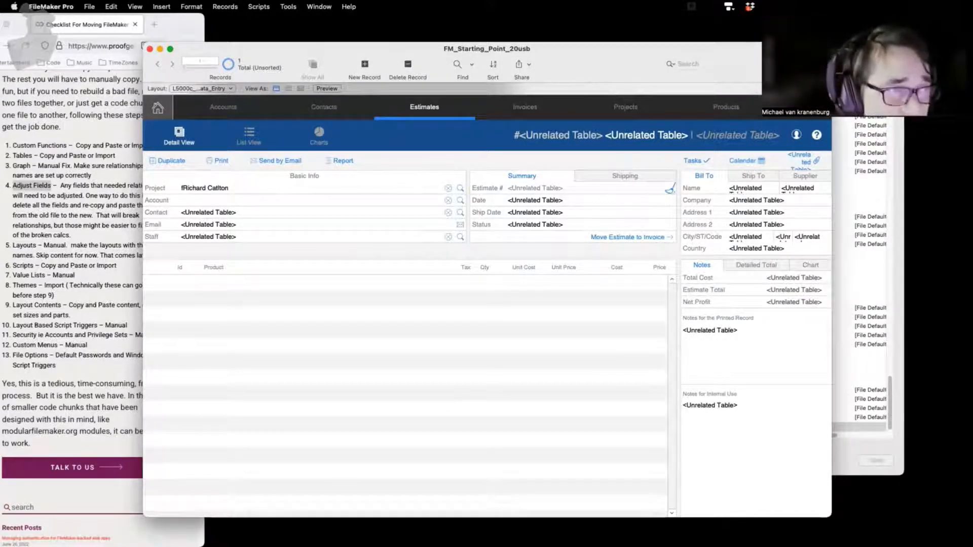
- Return to Layout mode and duplicate the L5000c_PURCHASE_ORDERS_Data_Entry layout in Manage Layouts
key("super+l")
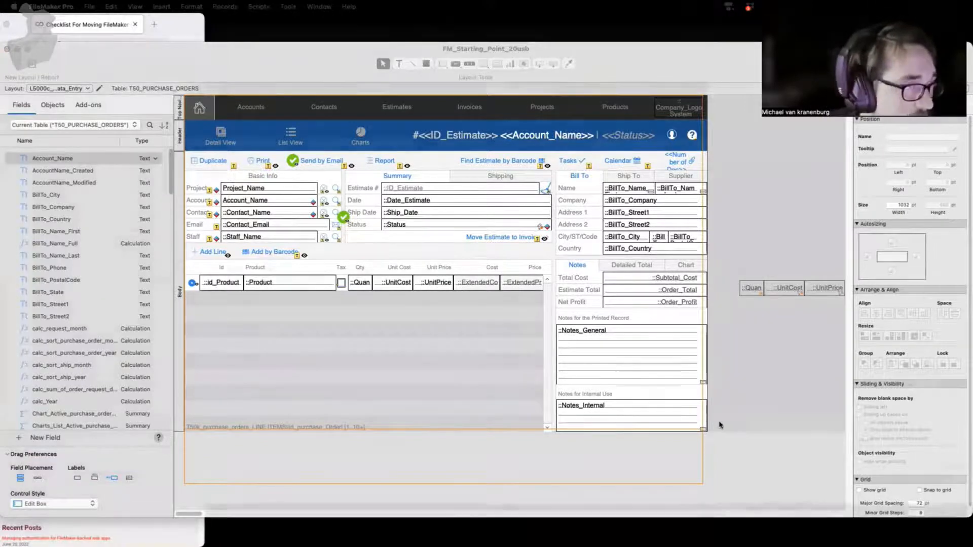
left_click_drag(654, 68, 654, 54)
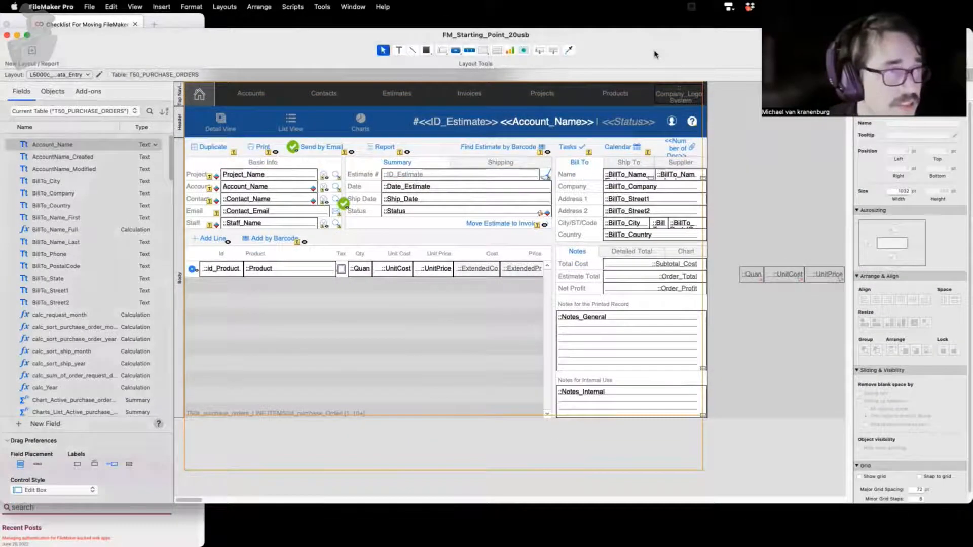
key("super+shift+l")
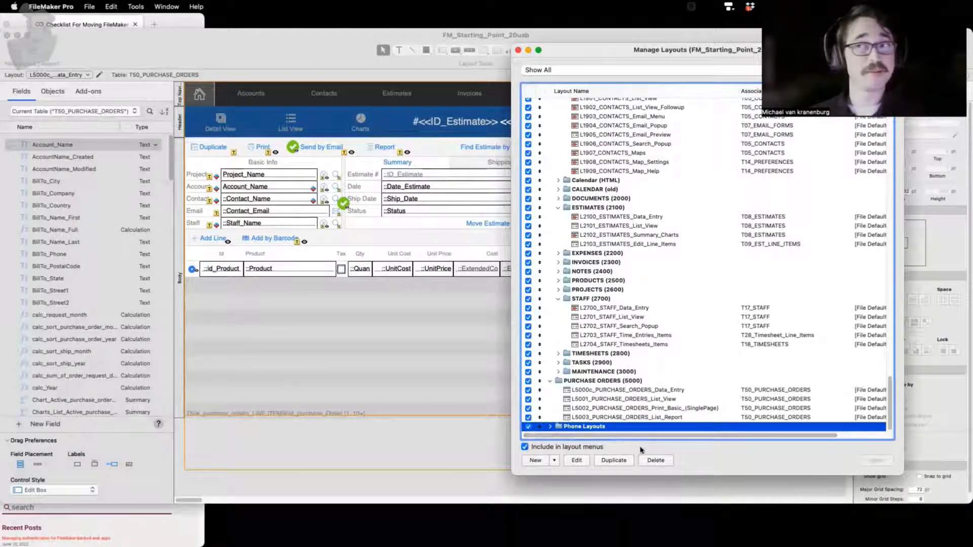
left_click(630, 391)
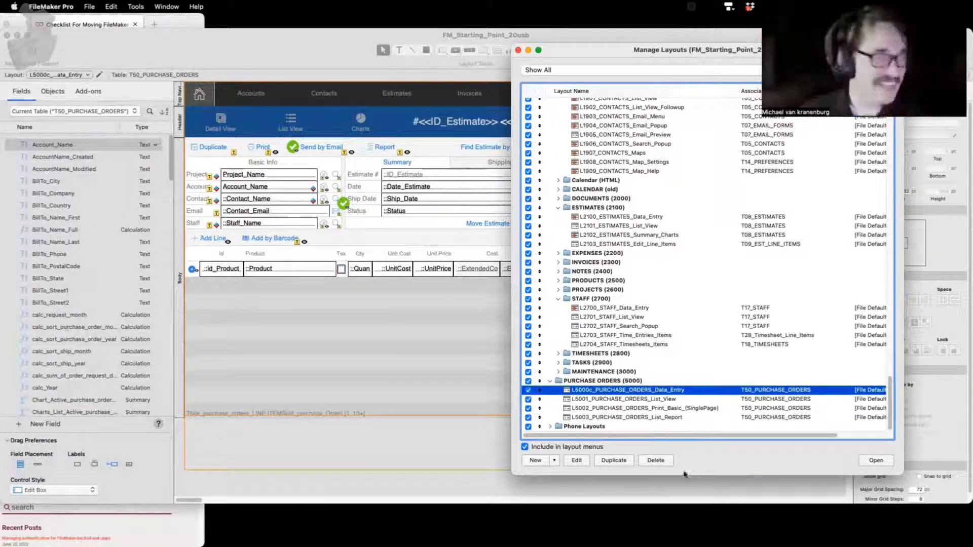
left_click(611, 461)
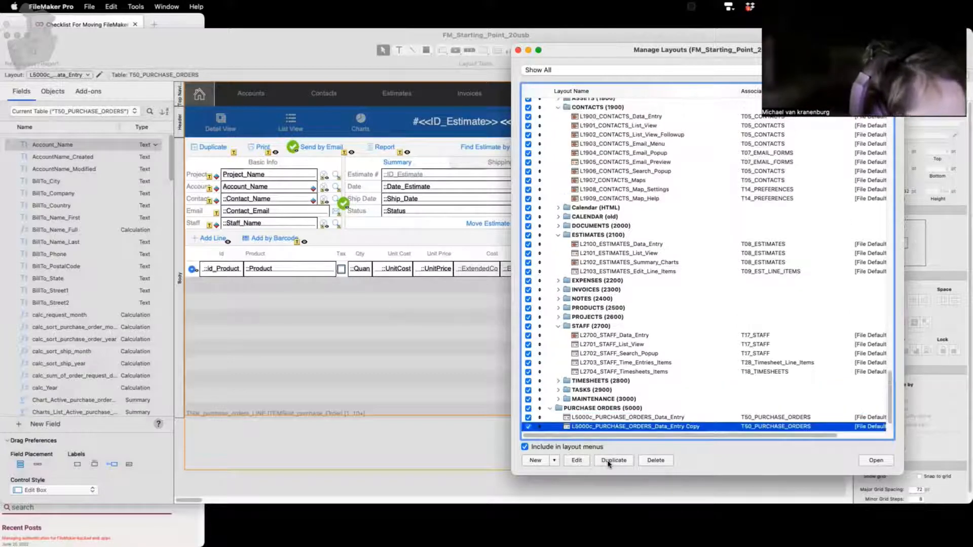
- Rename the duplicated layout L5000X_PURCHASE_ORDERS_Data_Entry_DEPRICATED 6/24/2022
left_click(577, 460)
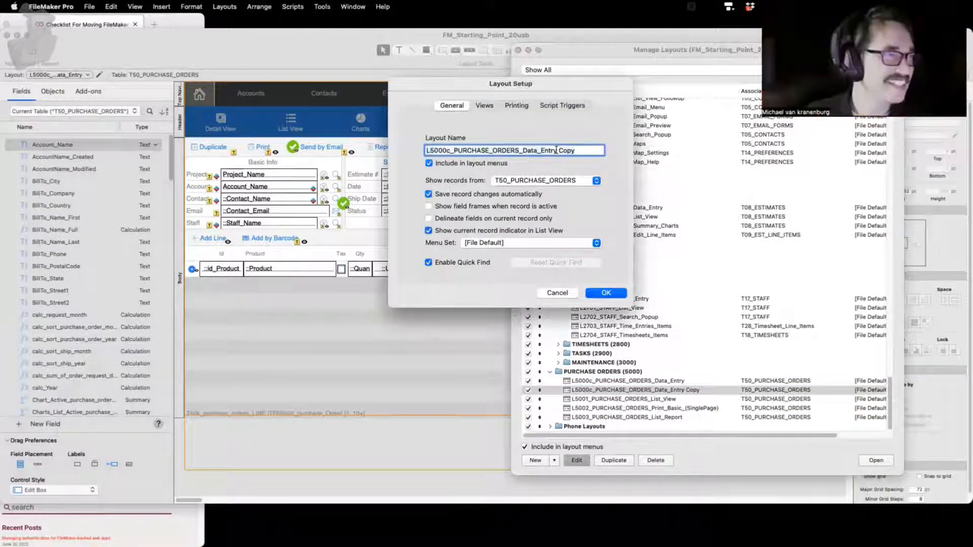
double_click(566, 150)
key("BackSpace")
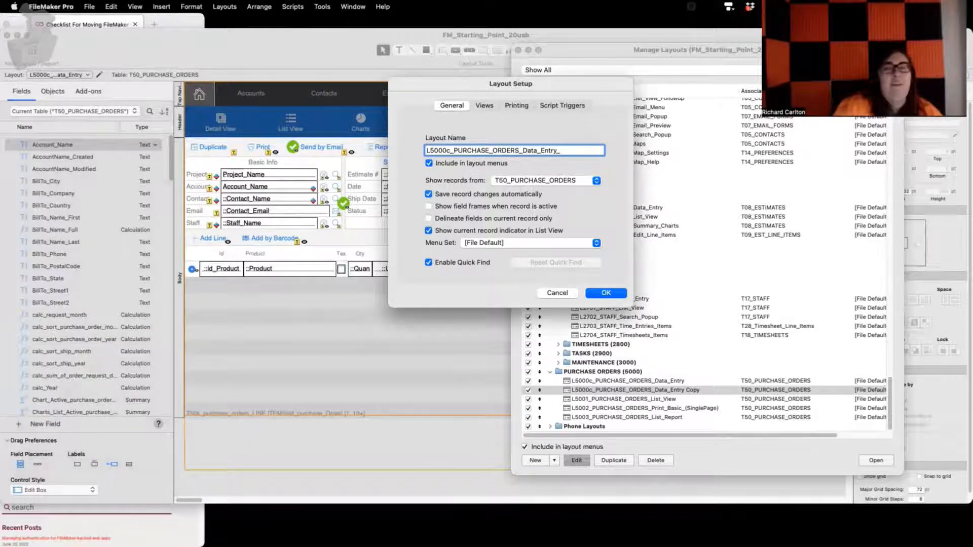
type("TE")
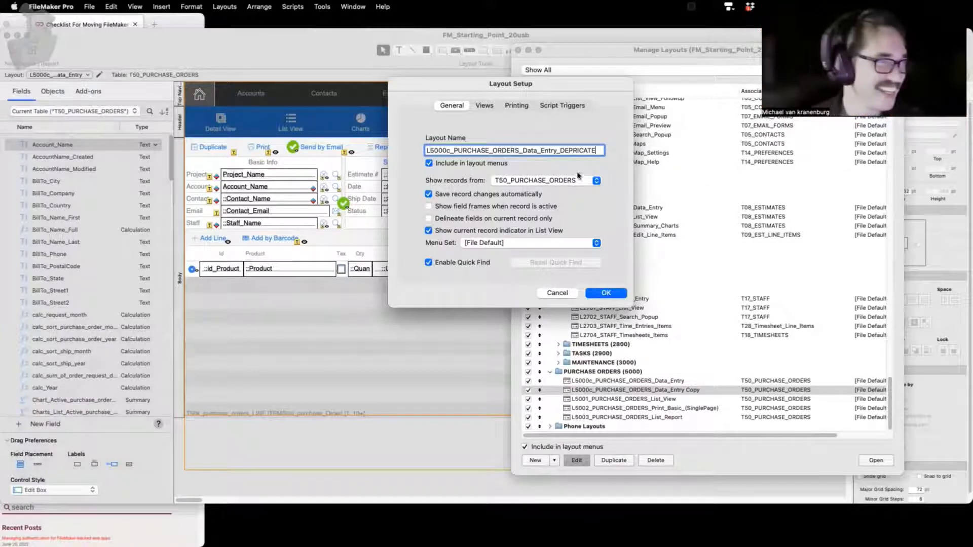
type("D")
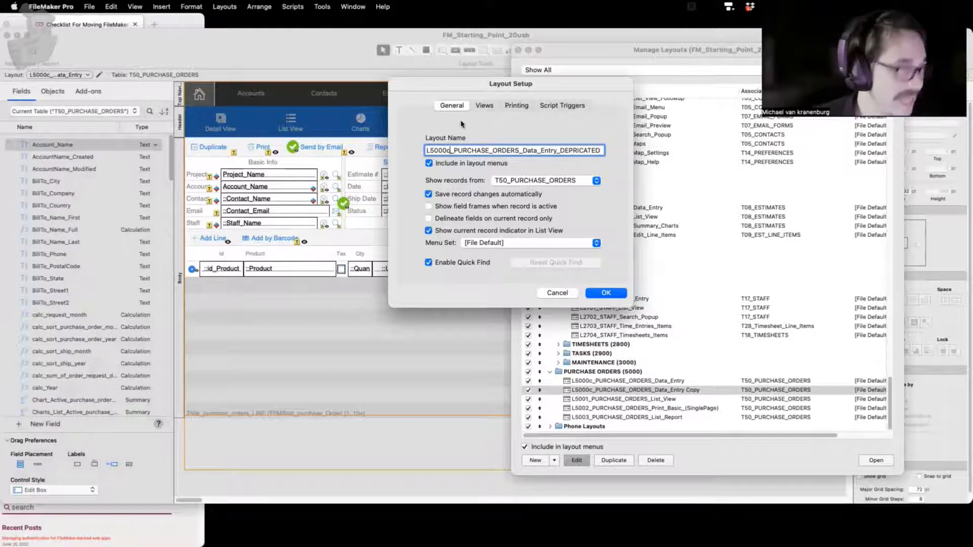
key("BackSpace")
type("X")
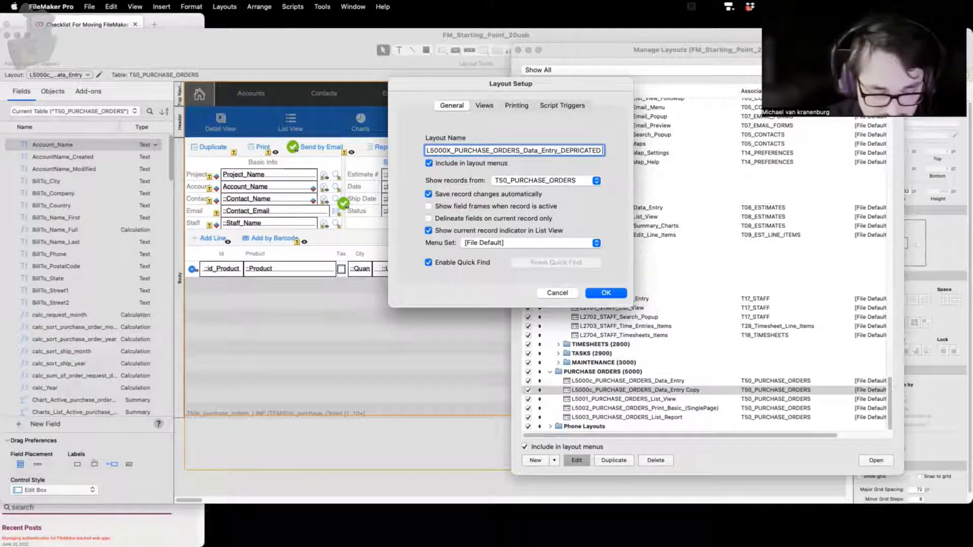
type("6/")
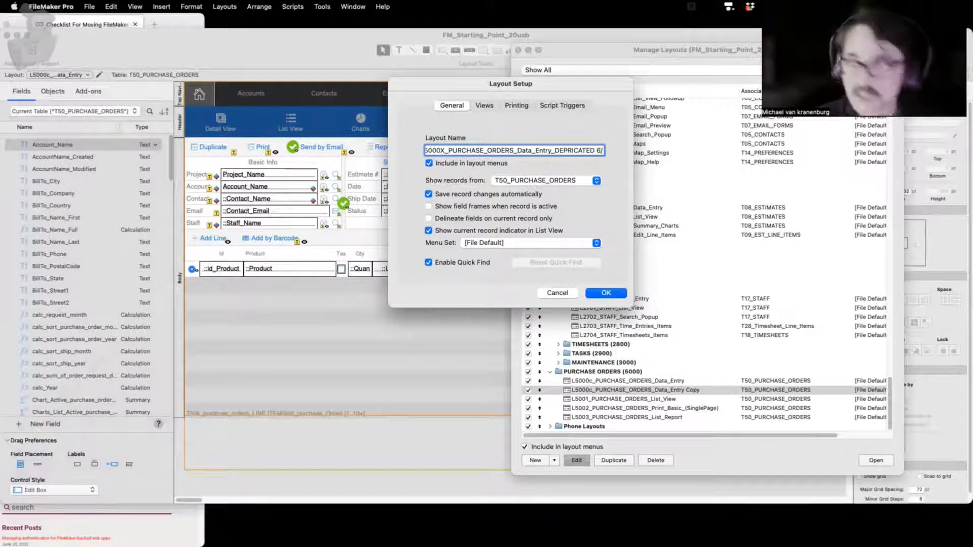
type("24/")
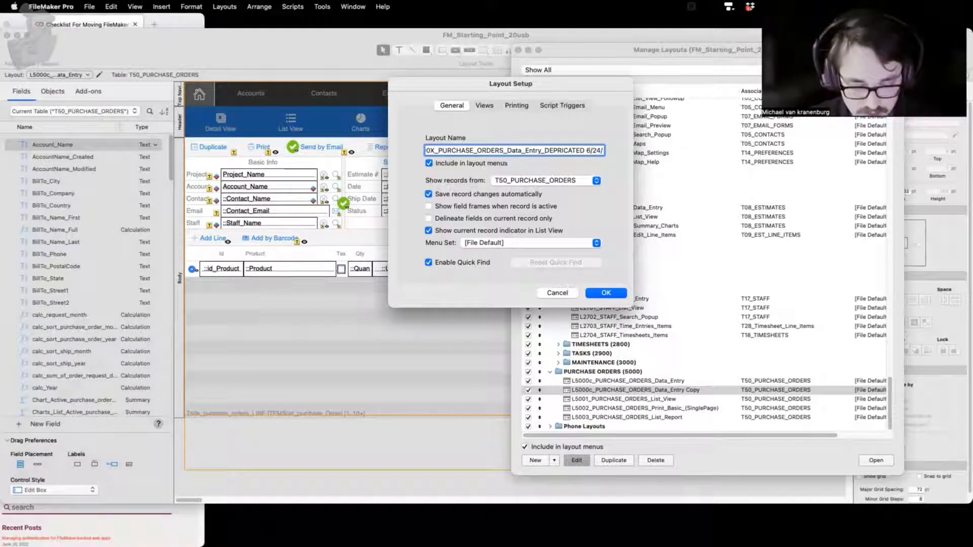
type("2022")
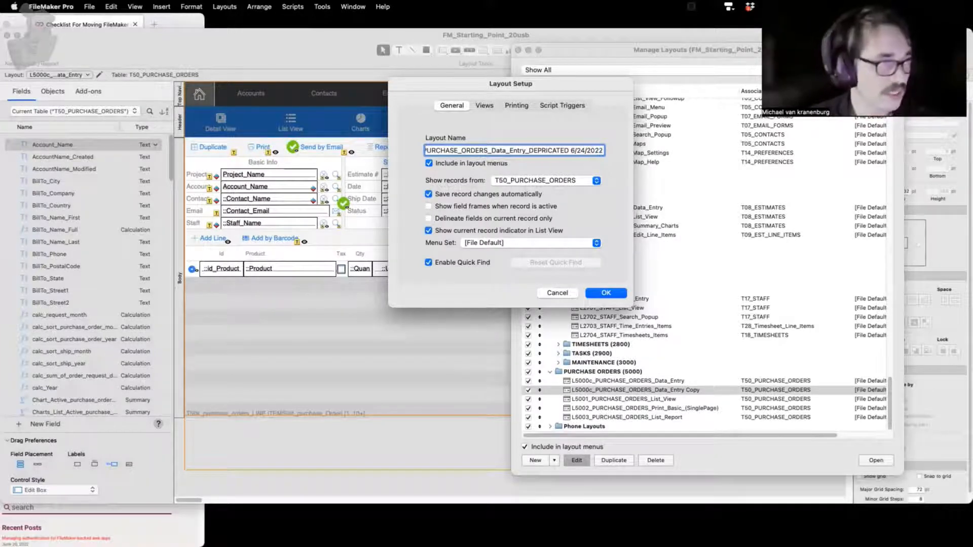
left_click(595, 293)
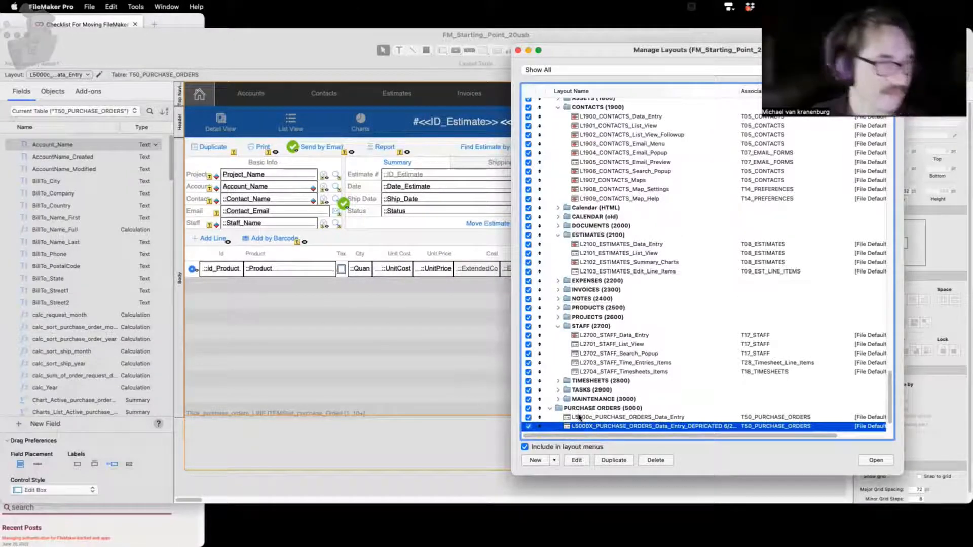
- Delete all objects within the parts of the L5000c purchase orders data entry layout, keeping the field copies placed outside it
left_click(292, 59)
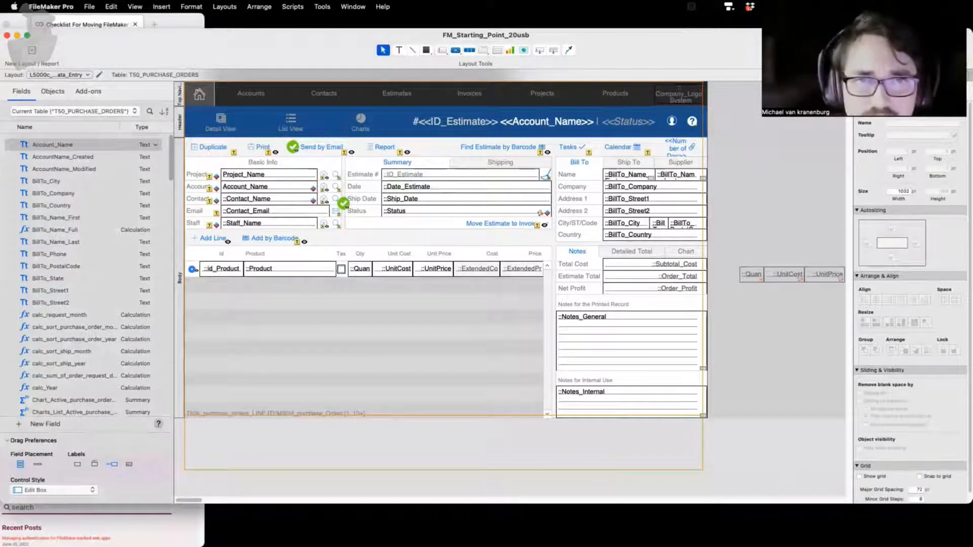
left_click_drag(729, 415, 2, 3)
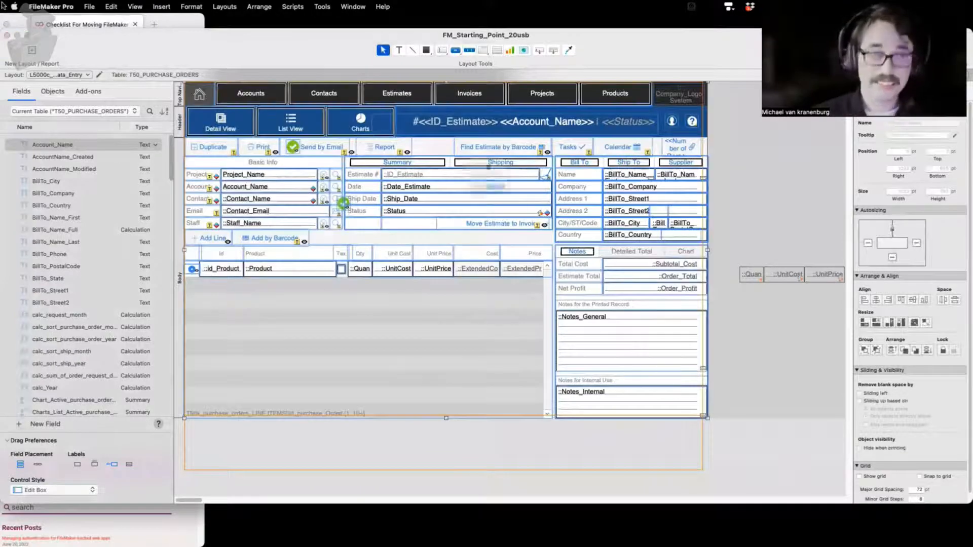
key("Delete")
left_click(490, 212)
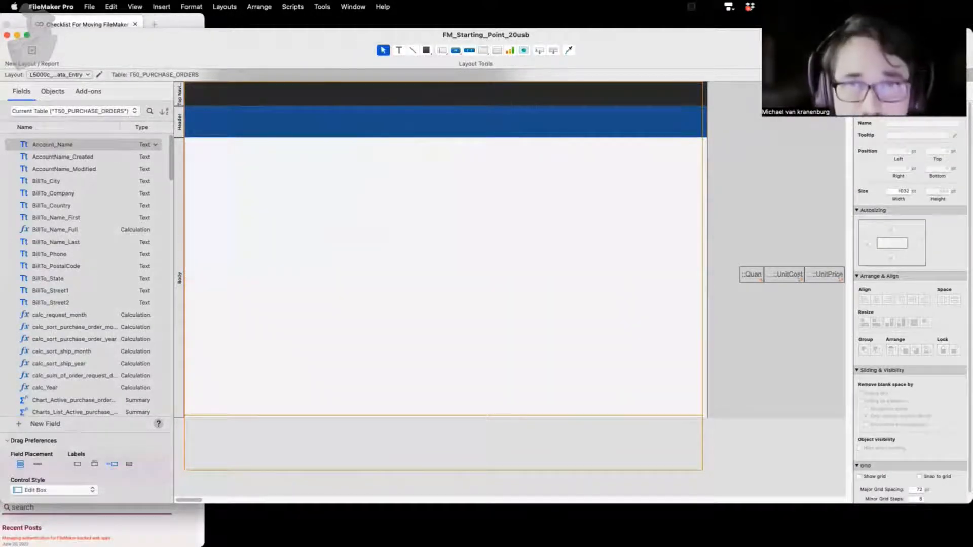
- Preview the emptied purchase orders layout in Browse mode and return to Layout mode
key("super+l")
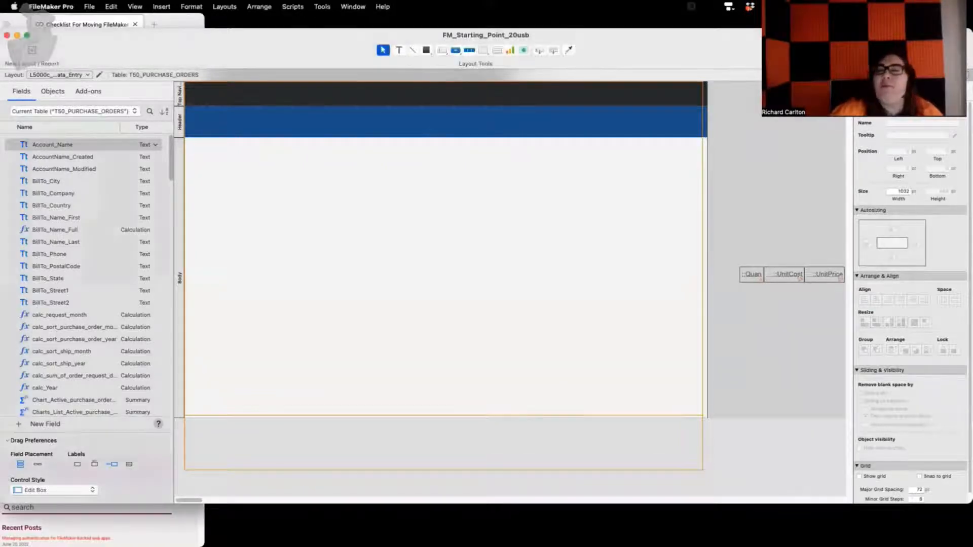
key("super+b")
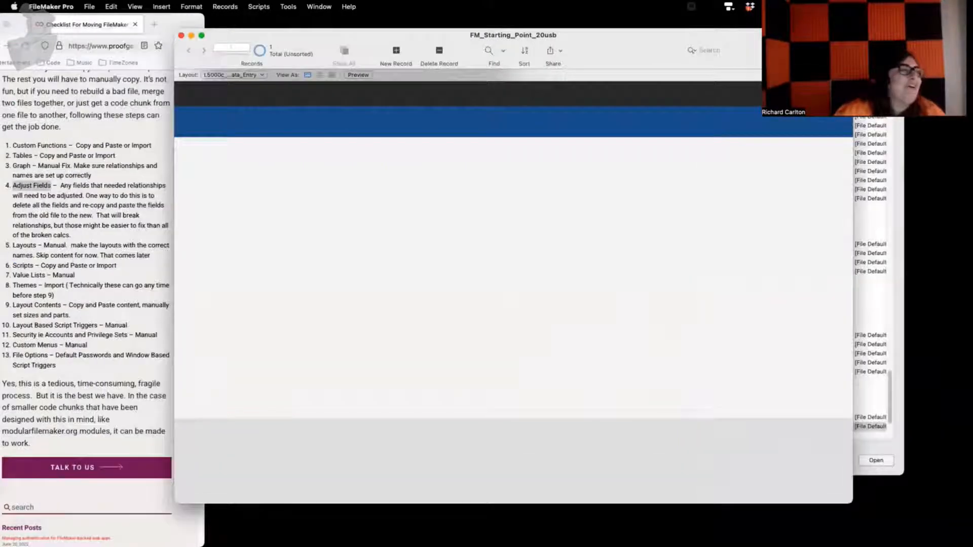
key("super+l")
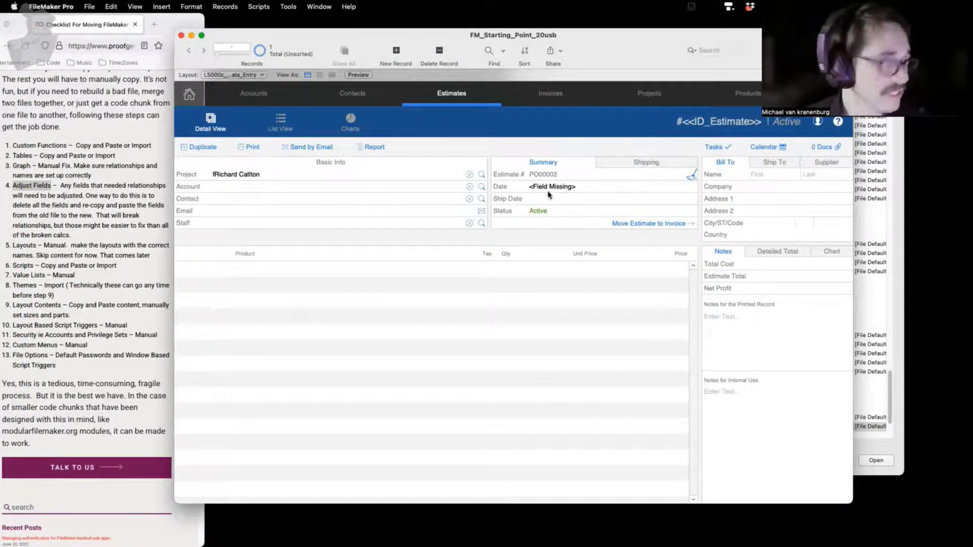
- Rename the Date_Estimate field in the PO_Purchase_Orders table to Date_Purchase_order and save the database changes
key("super+shift+d")
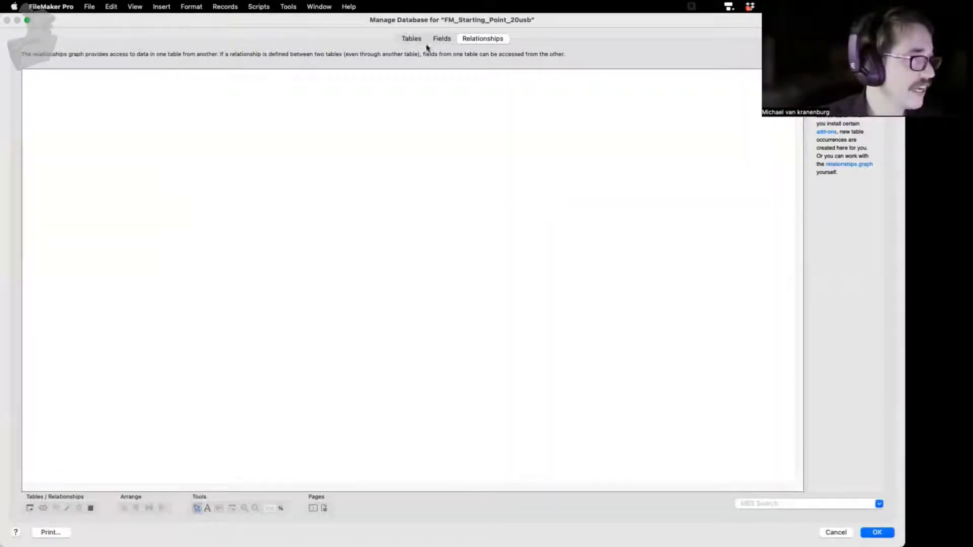
left_click(437, 40)
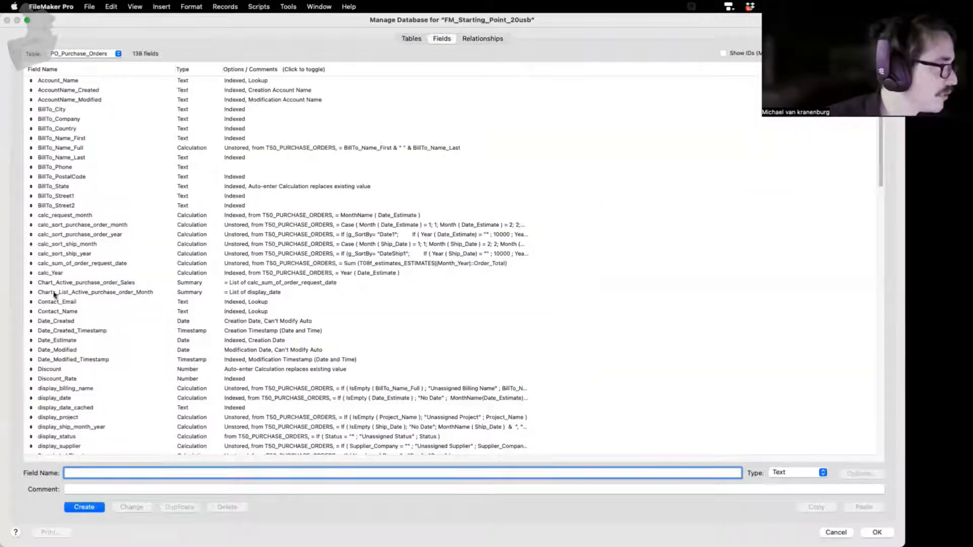
left_click(54, 293)
left_click(61, 343)
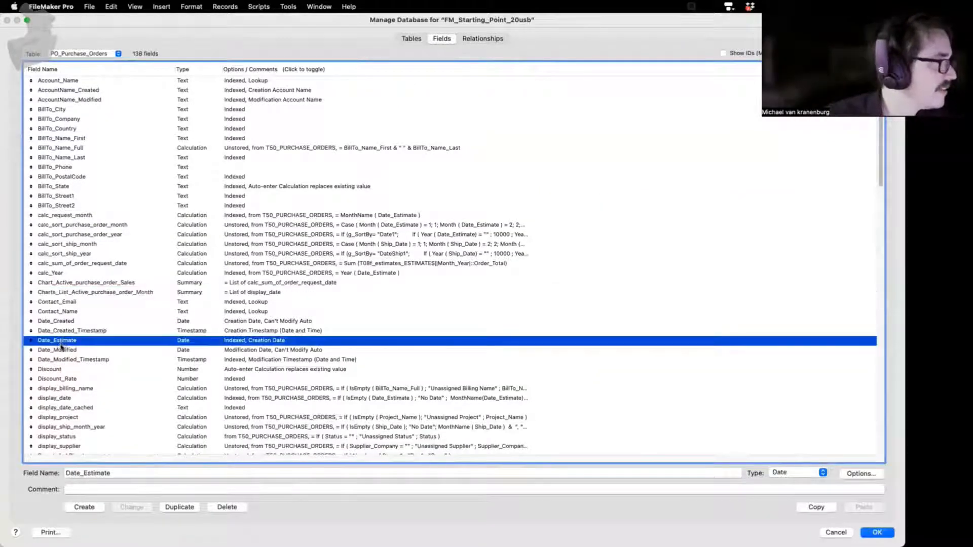
double_click(96, 475)
type("Purchase_order")
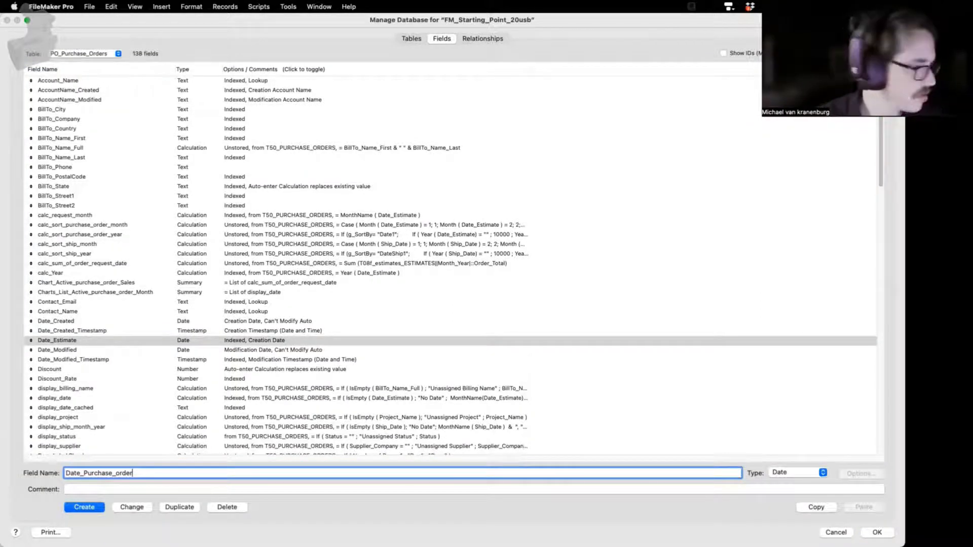
left_click(139, 507)
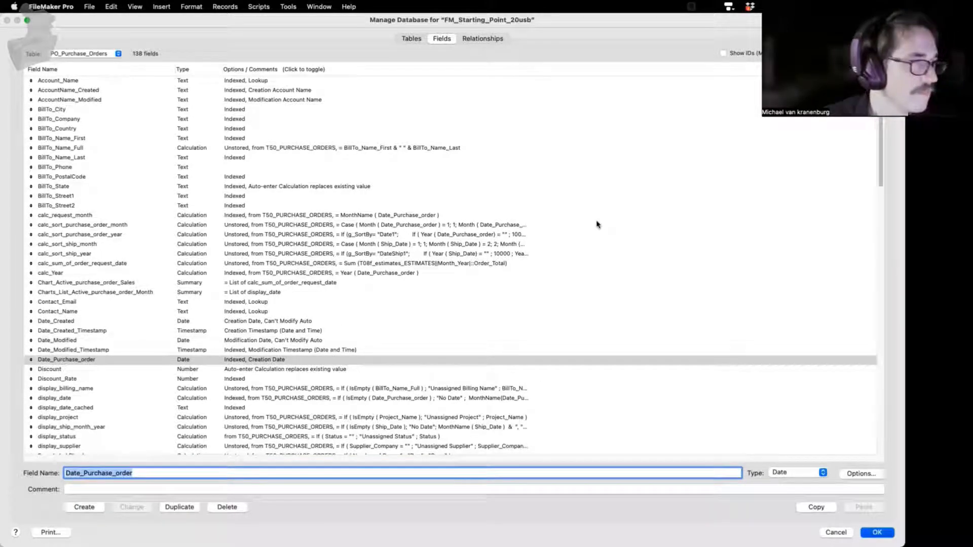
key("Return")
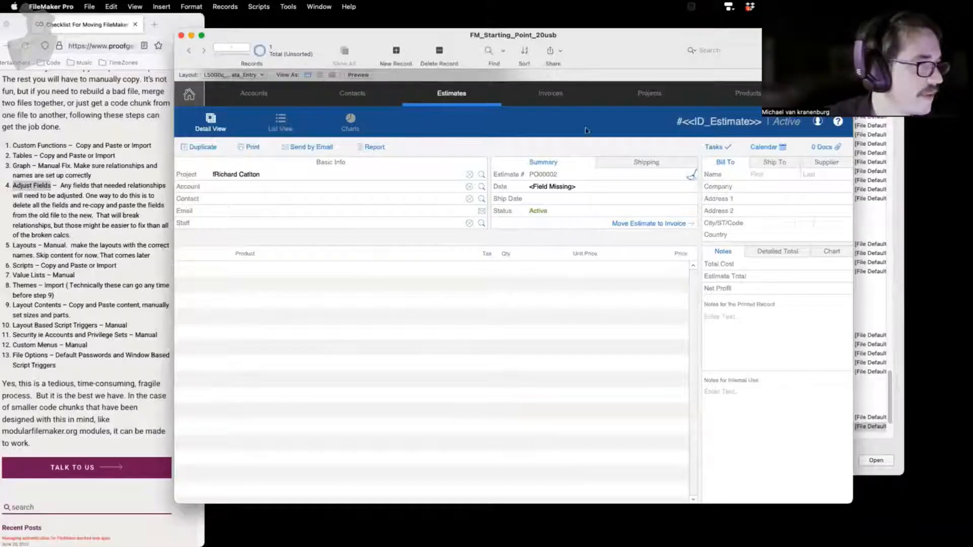
- Reassign the missing Date field on the purchase orders data entry layout to Date_Purchase_order from T50_PURCHASE_ORDERS
key("super+l")
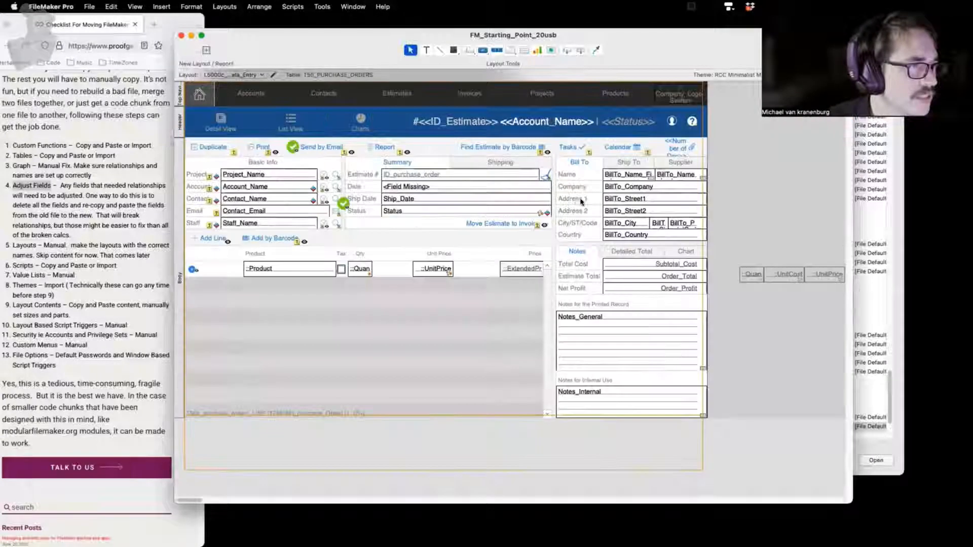
right_click(459, 192)
left_click(459, 193)
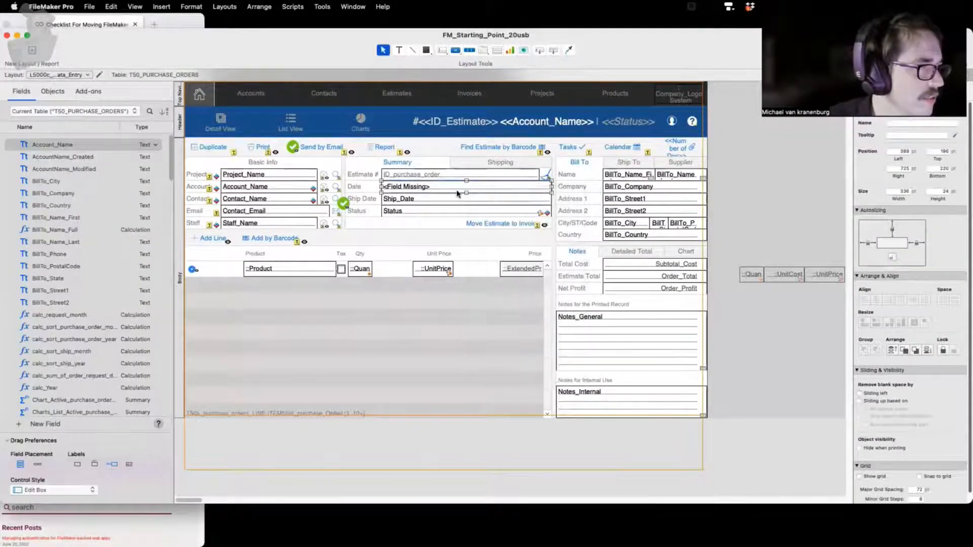
double_click(457, 193)
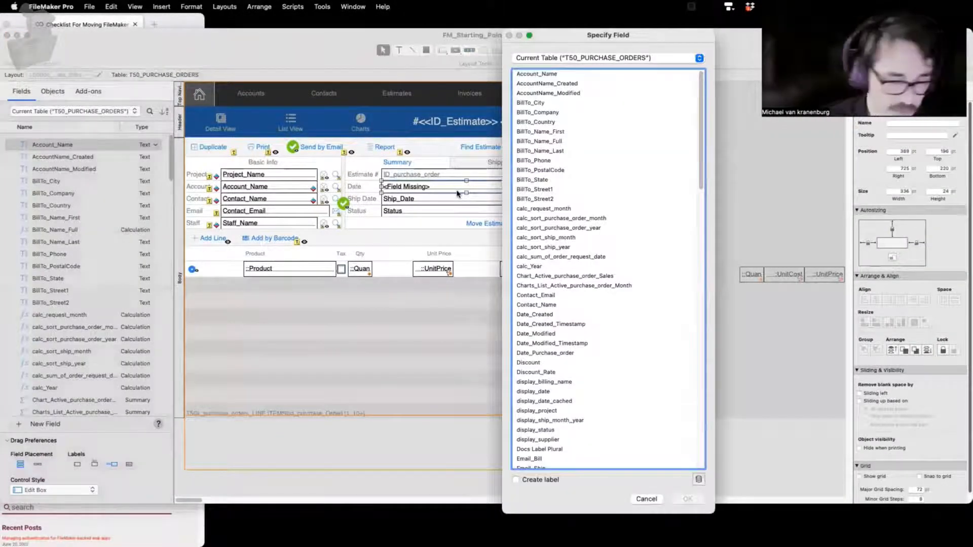
left_click(588, 58)
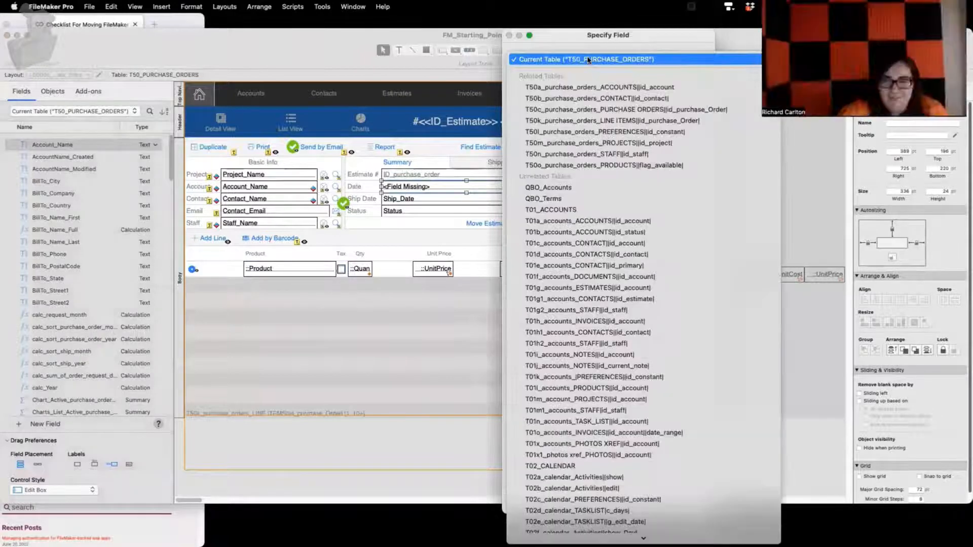
left_click(631, 59)
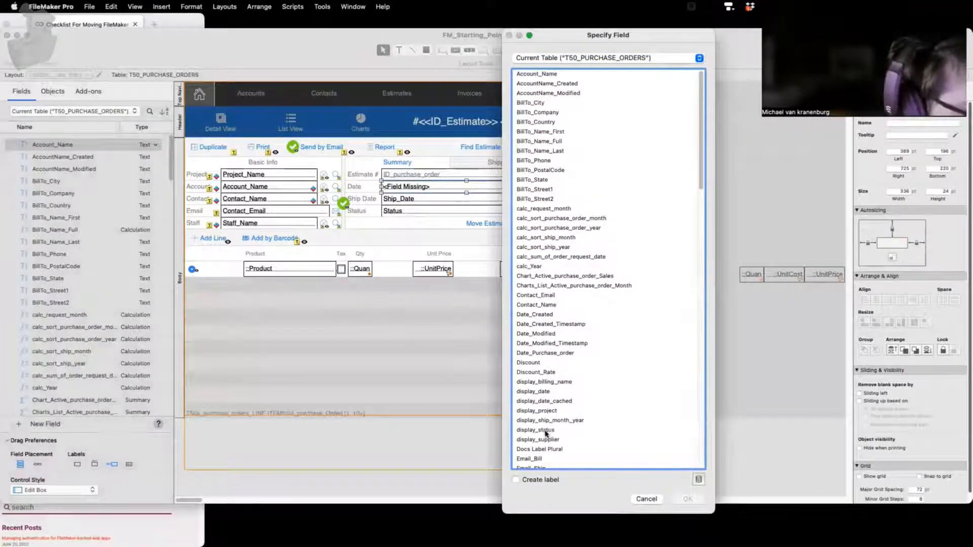
left_click(546, 353)
left_click(688, 500)
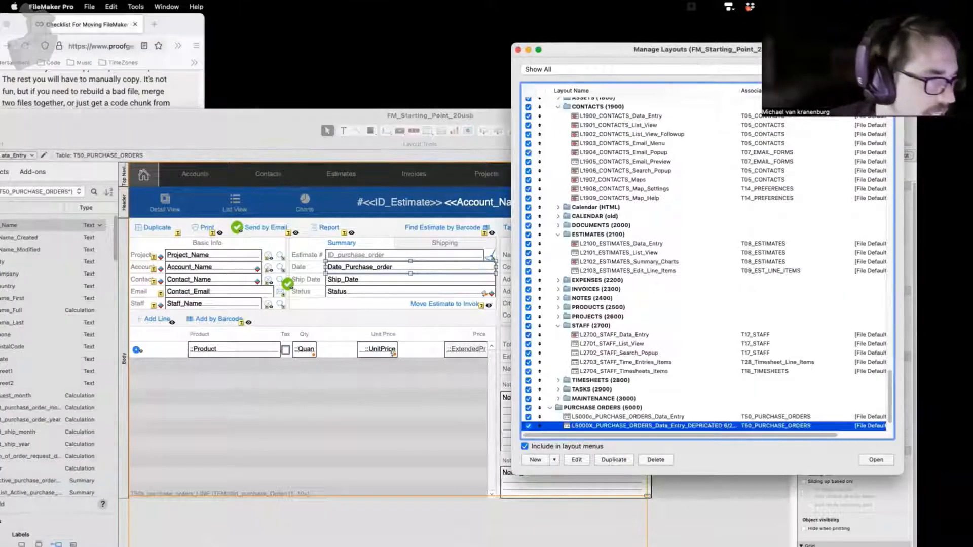
- Open the L2100_ESTIMATES_Data_Entry entry from Manage Layouts in its own window and switch that window to Layout mode
left_click(636, 245)
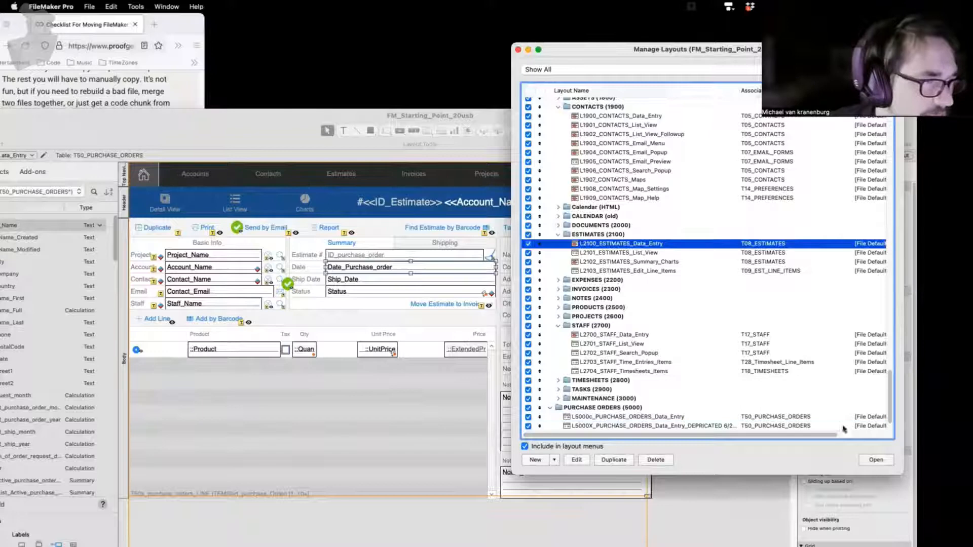
left_click(874, 460)
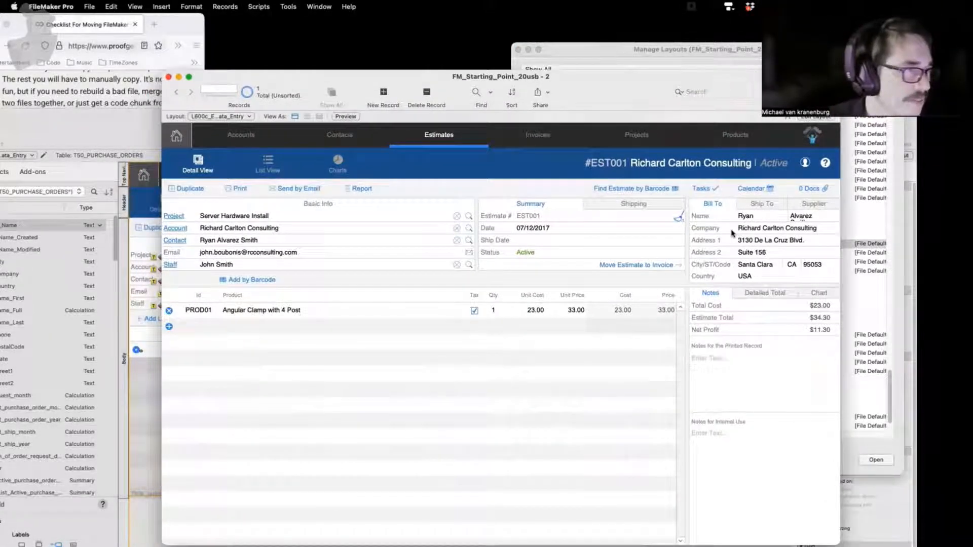
key("super+l")
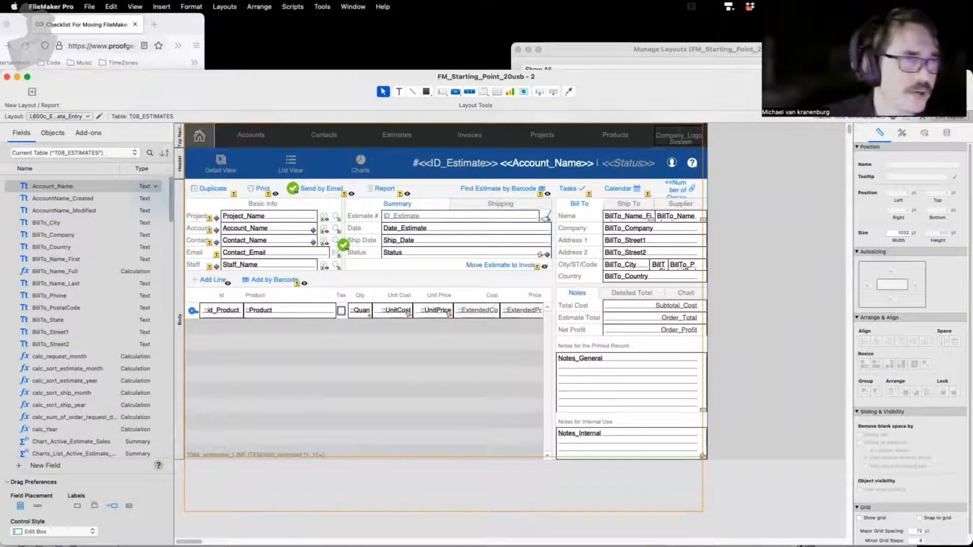
- Change the header's ID merge field to <<ID_Purchase_Order>>, delete <<Account_Name>>, and preview the estimates layout in Browse mode
double_click(504, 168)
double_click(468, 162)
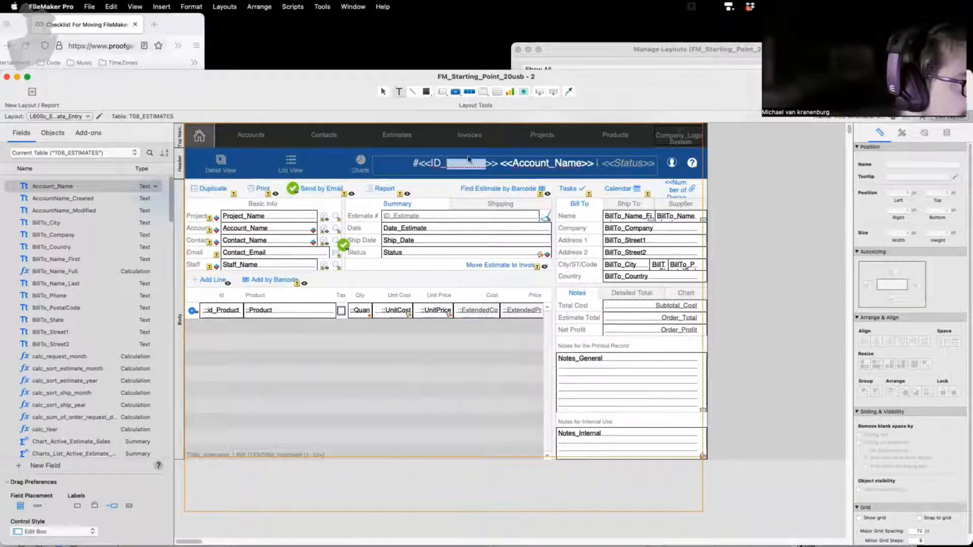
type("Purchase_")
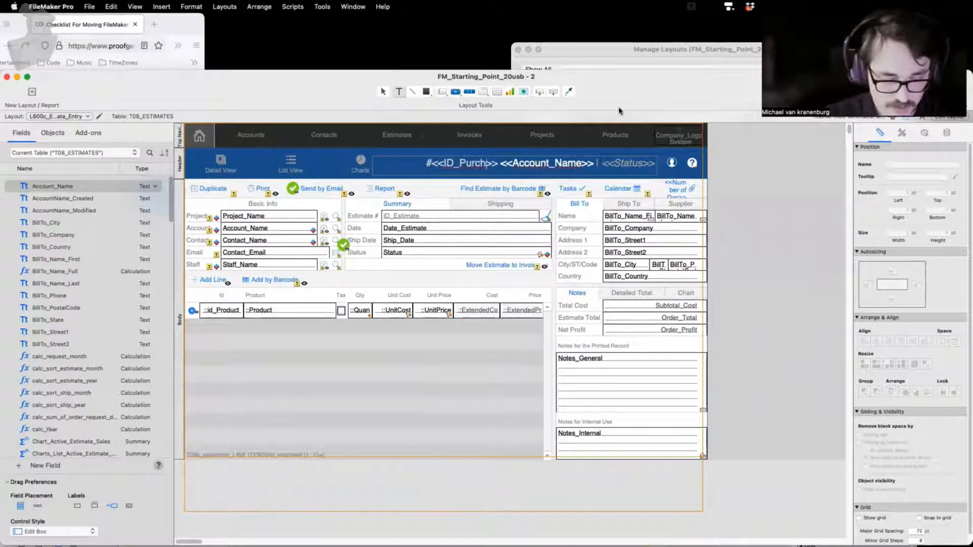
type("Order")
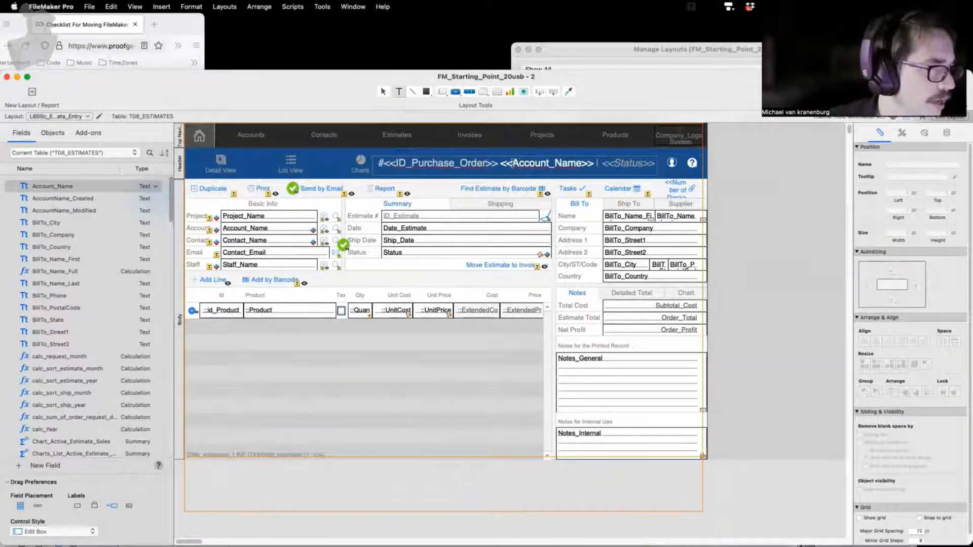
left_click_drag(499, 164, 597, 168)
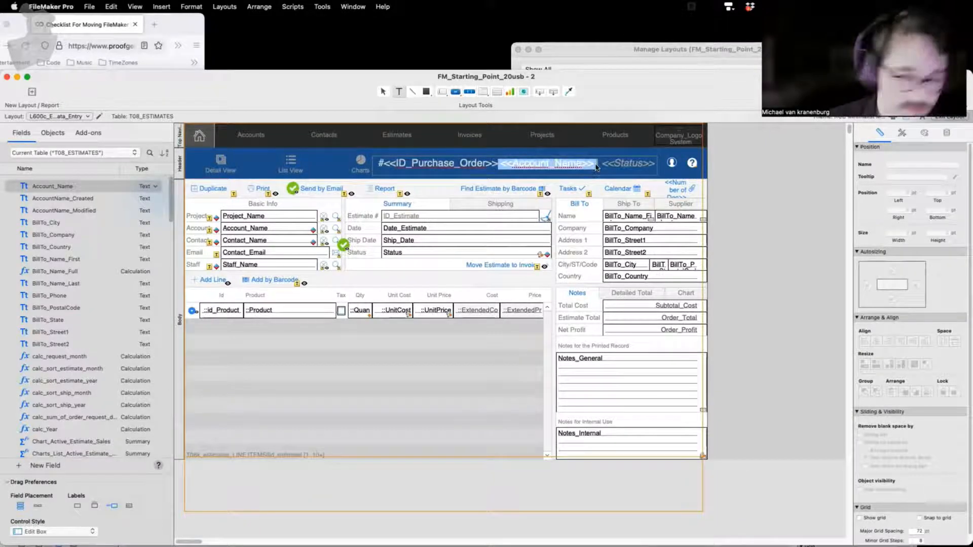
key("BackSpace")
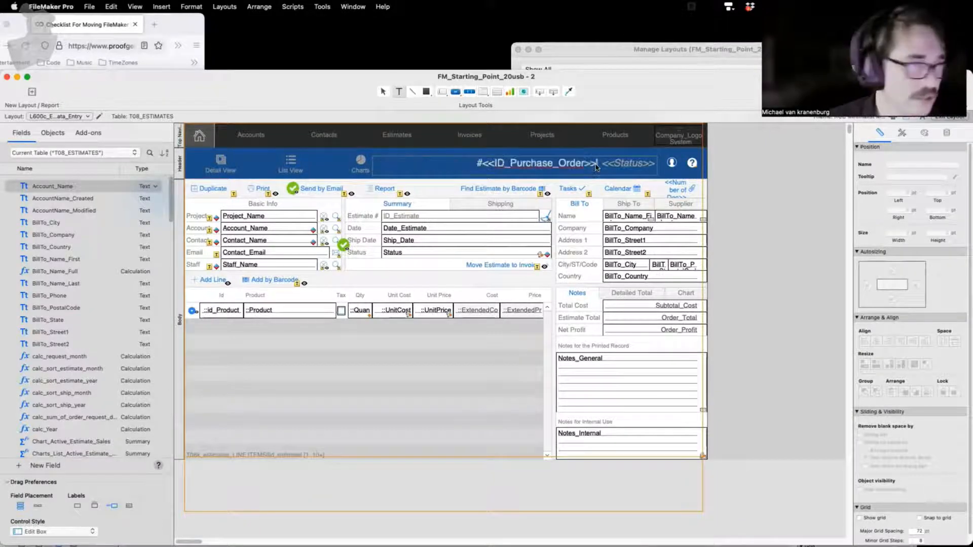
left_click(709, 356)
key("super+b")
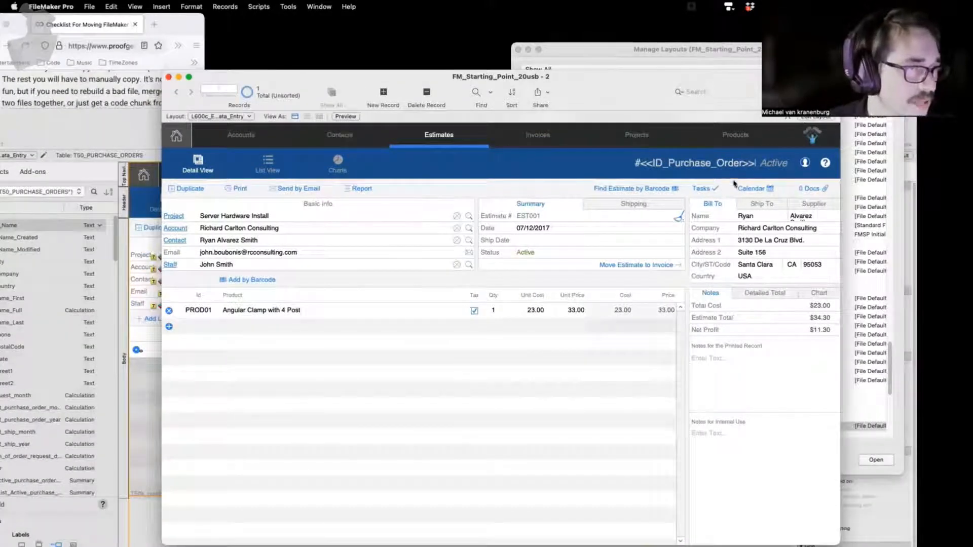
key("super+l")
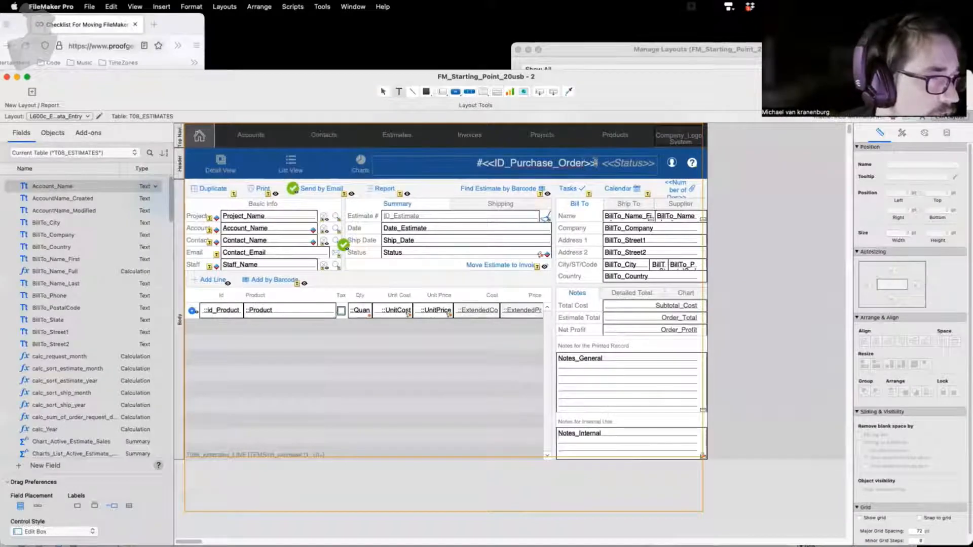
left_click_drag(591, 164, 480, 164)
left_click(161, 6)
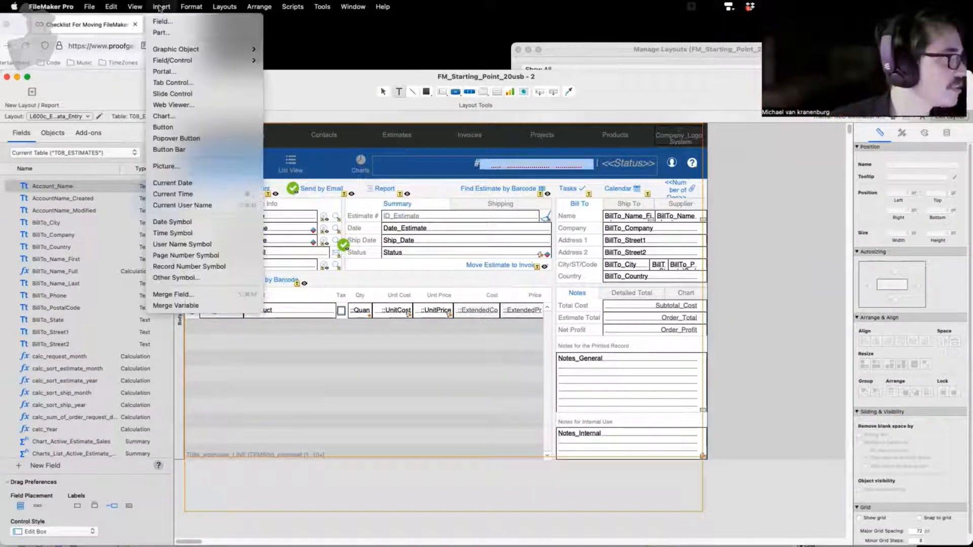
left_click(188, 298)
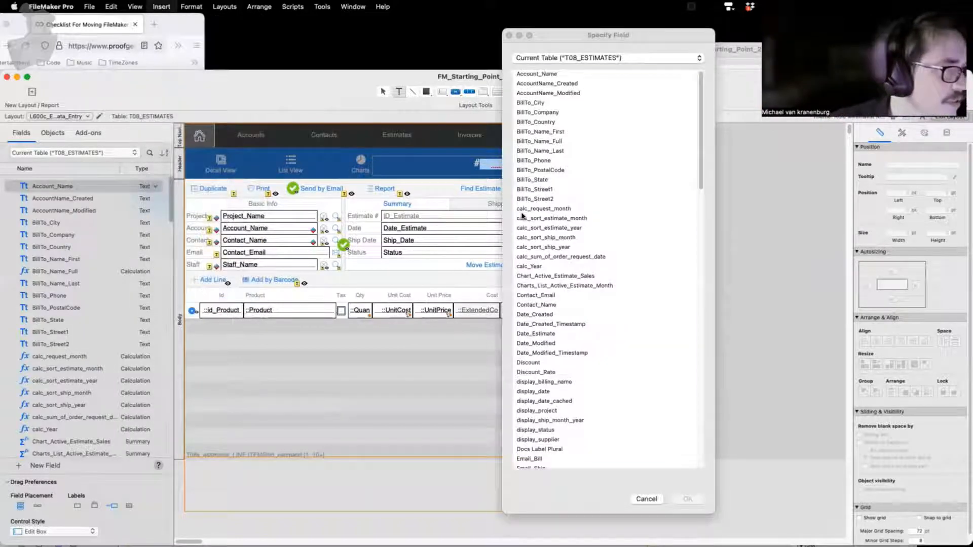
left_click(530, 218)
key("i")
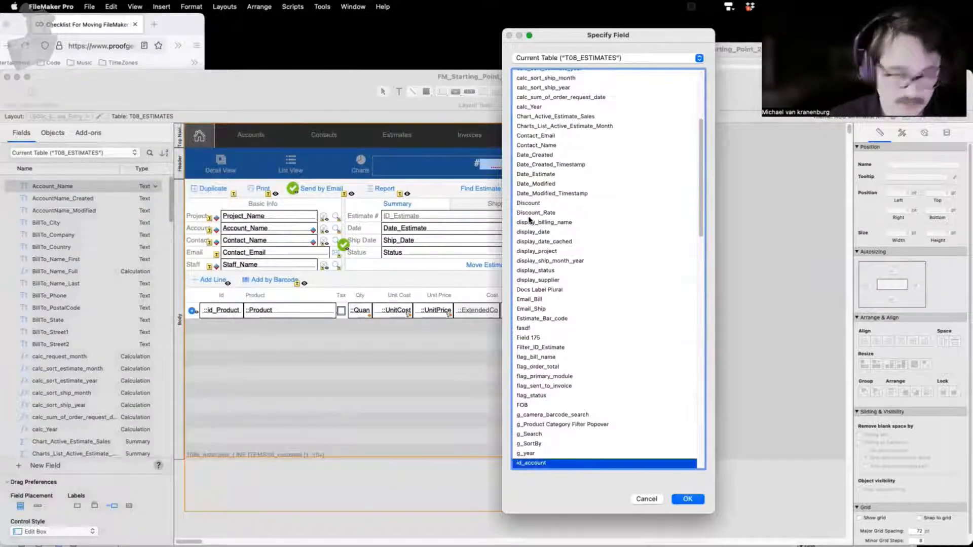
left_click(594, 57)
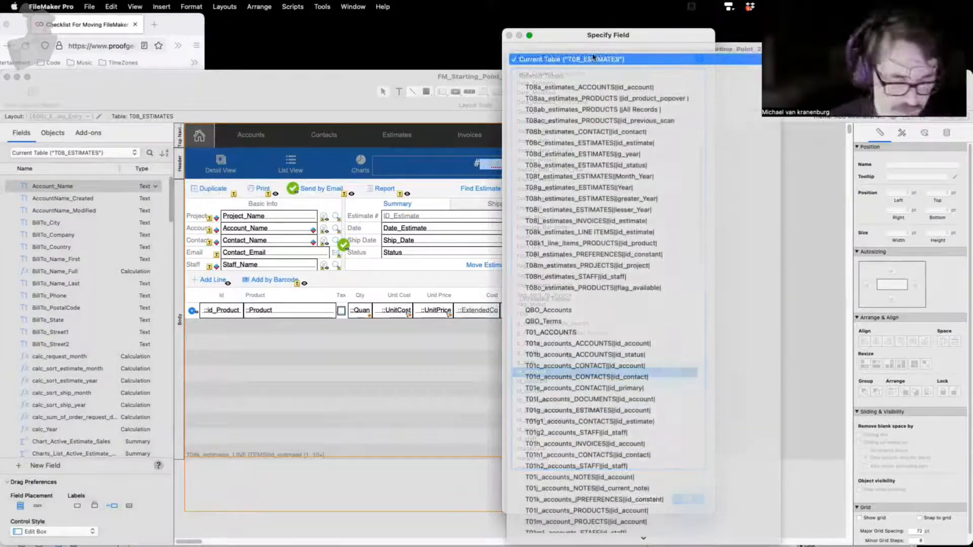
key("t")
key("5")
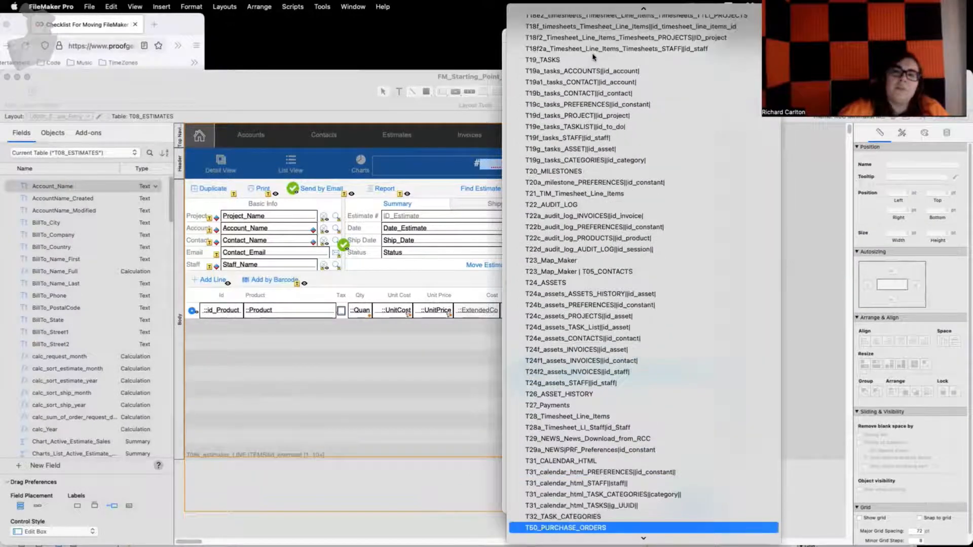
key("Return")
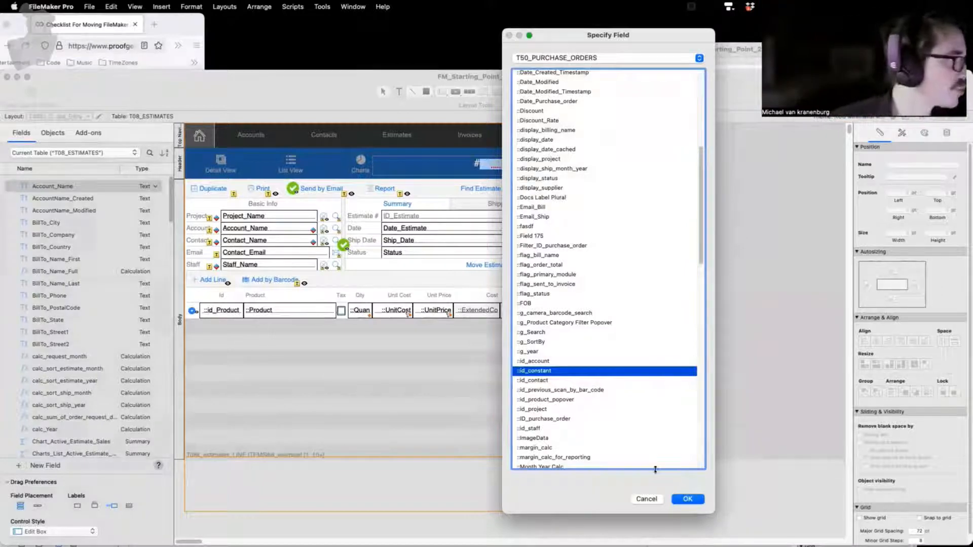
left_click(646, 500)
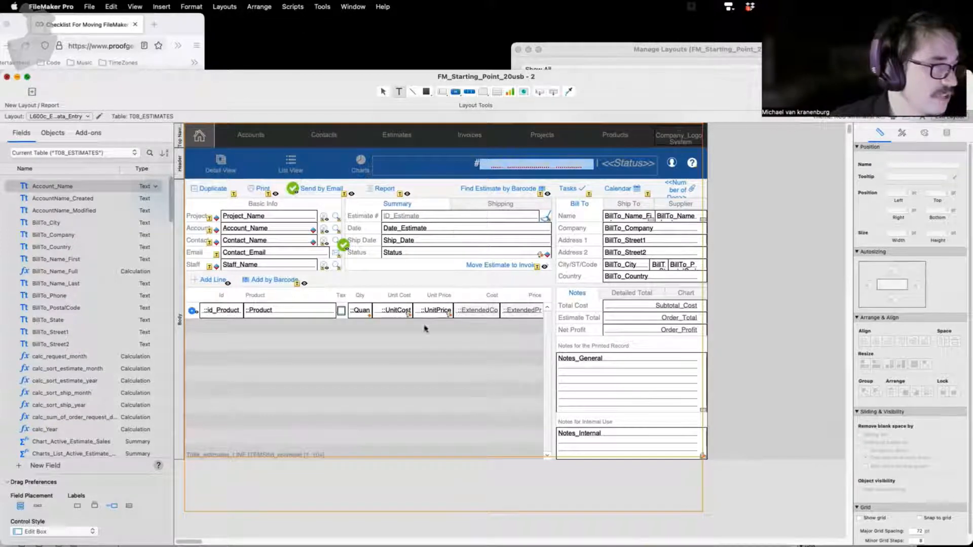
- Close the estimates window and remove the OnObjectSave script trigger from the Qty and Unit Price fields in the purchase orders portal
key("super+w")
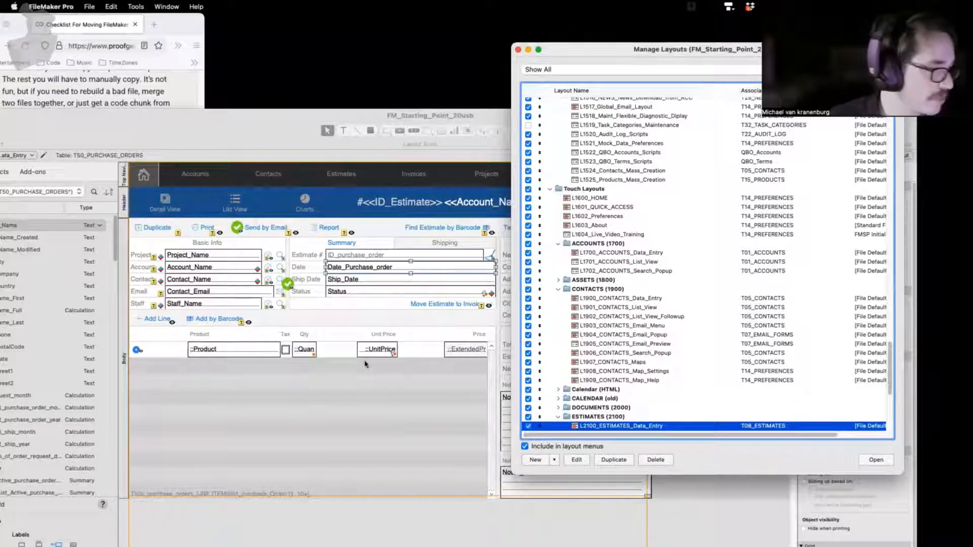
left_click(291, 133)
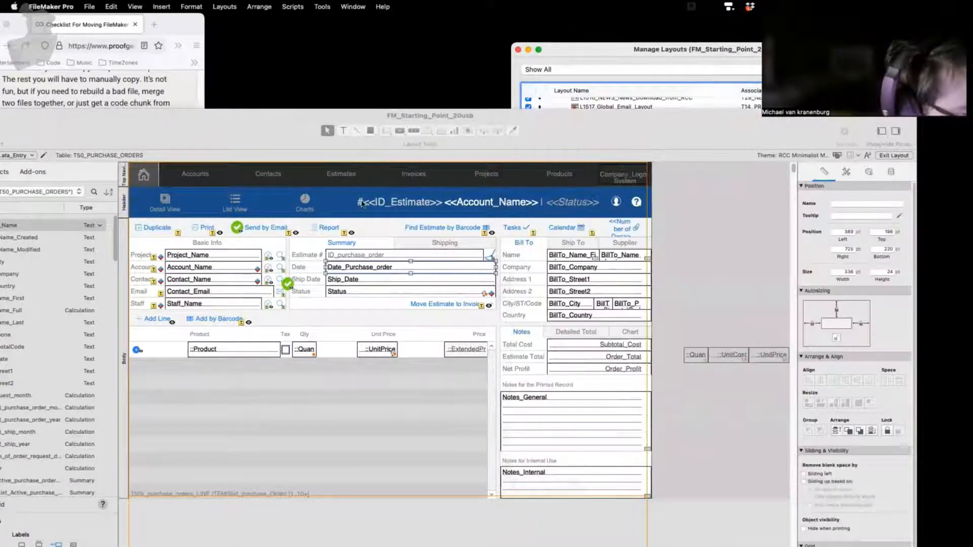
left_click(303, 355)
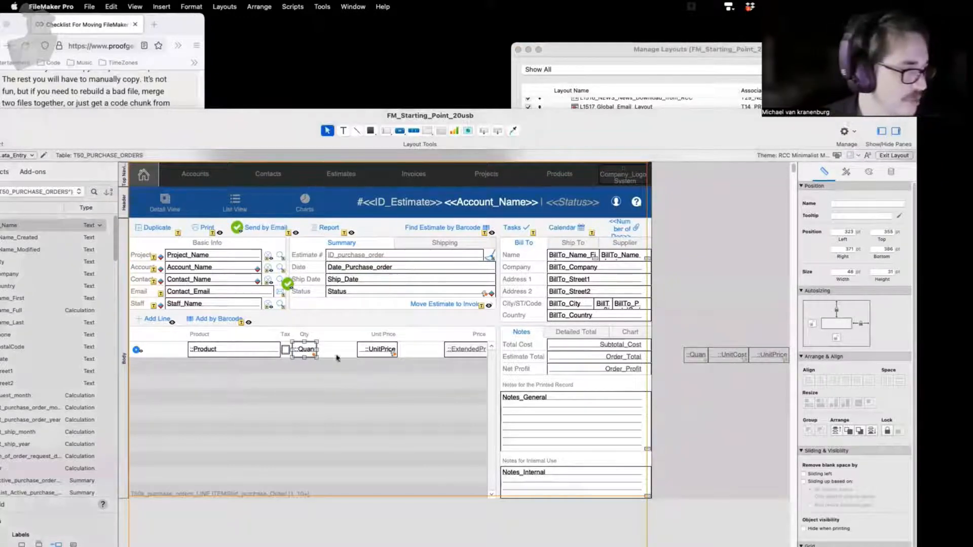
left_click(361, 350, "shift")
right_click(377, 351)
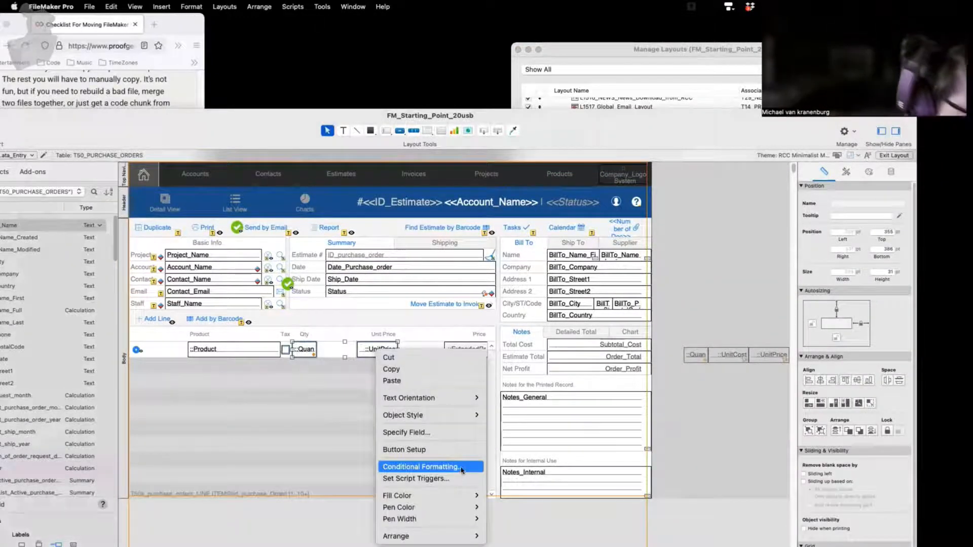
left_click(441, 480)
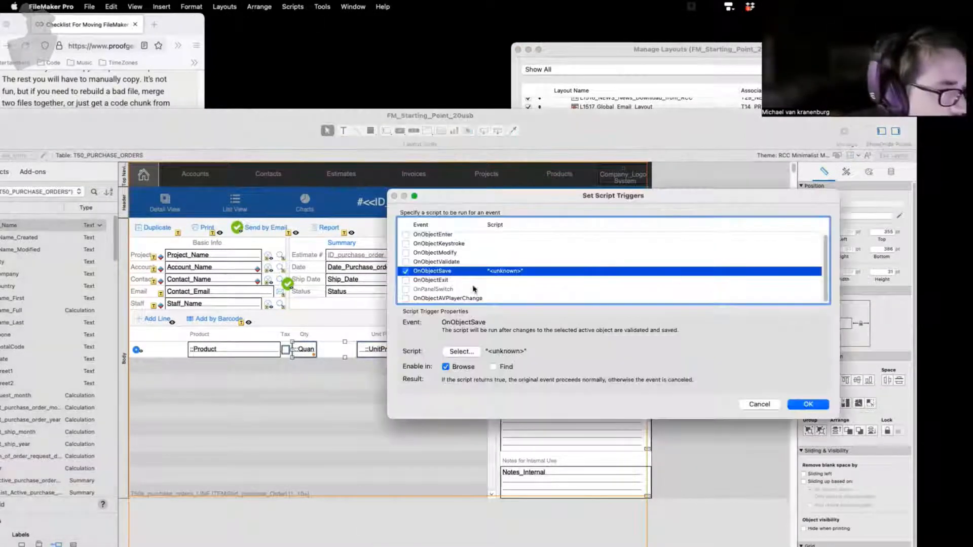
left_click(808, 404)
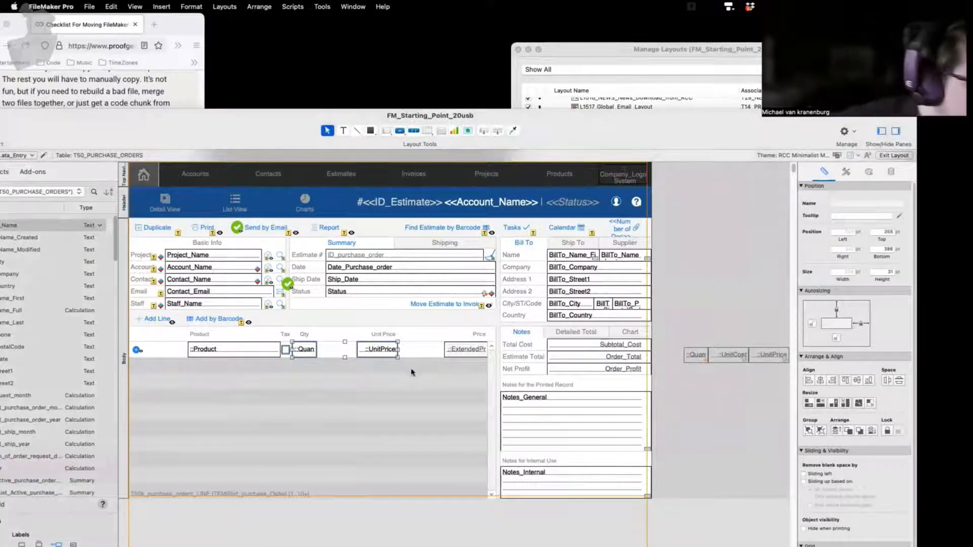
- Replace the <<ID_Estimate>> merge field in the purchase orders layout header with <<ID_purchase_order>> from T50_PURCHASE_ORDERS
left_click(470, 210)
double_click(444, 203)
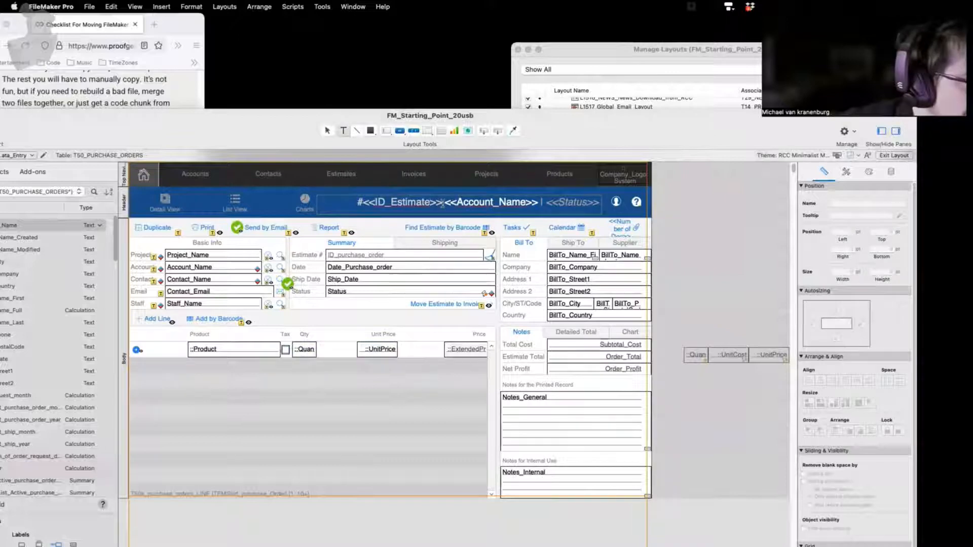
left_click_drag(442, 203, 367, 204)
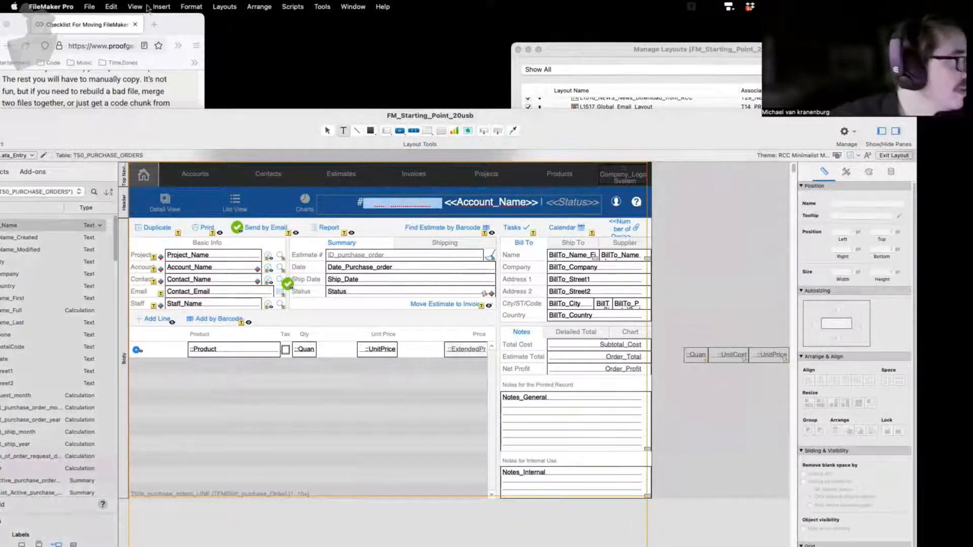
left_click(138, 7)
mouse_move(153, 6)
left_click(190, 297)
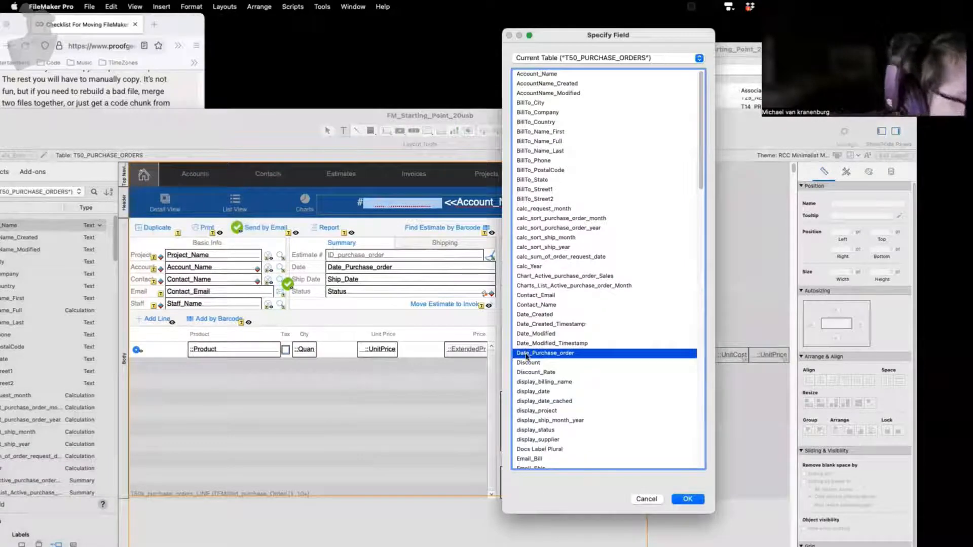
type("ipu")
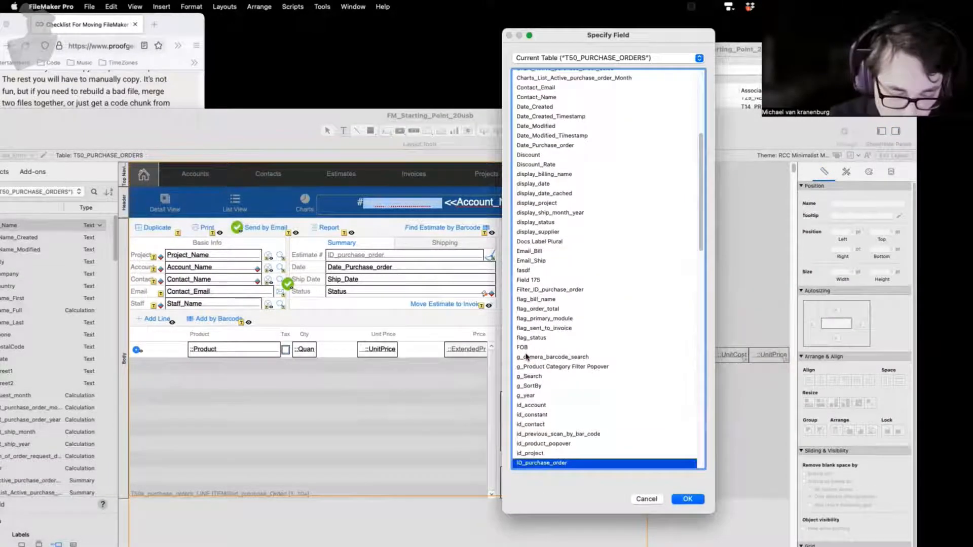
left_click(692, 496)
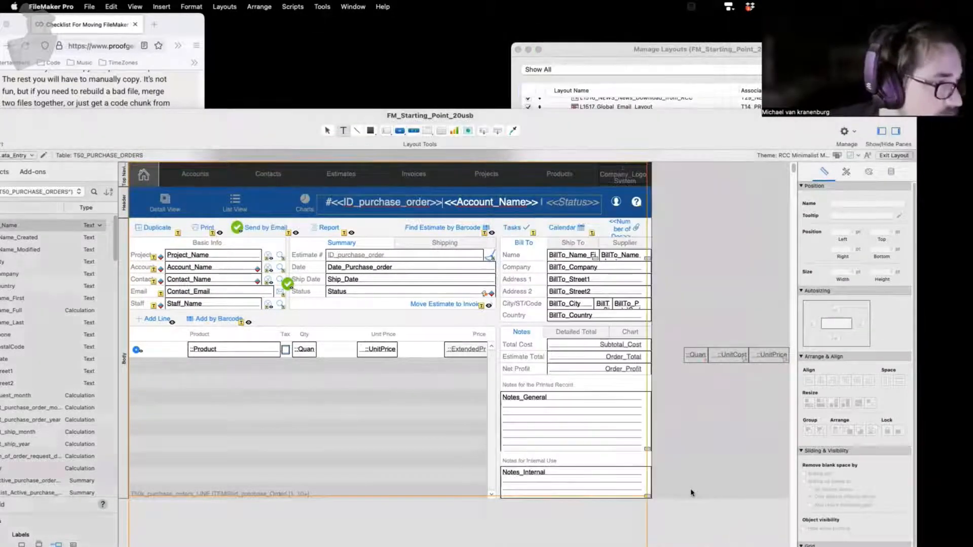
left_click(702, 228)
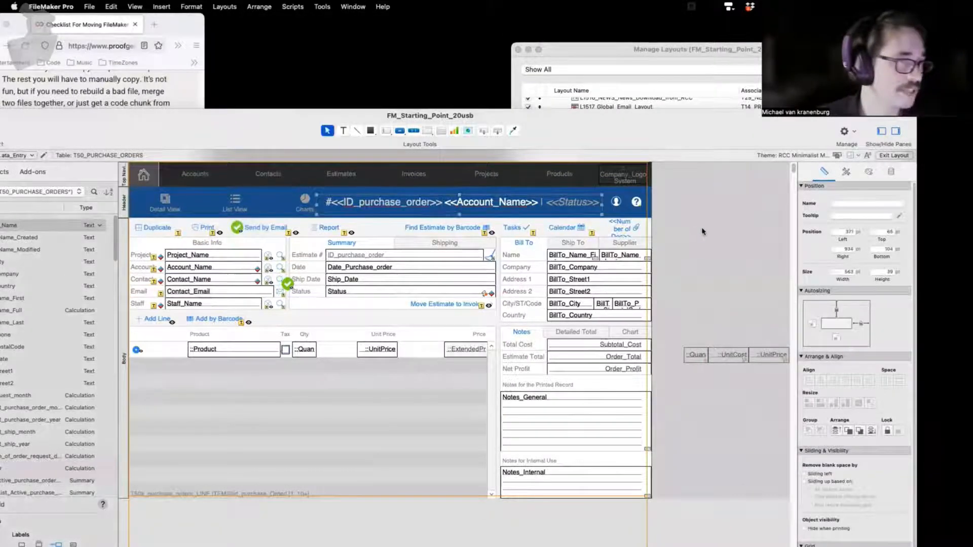
- Move the Duplicate-to-Calendar button row and the Add Line and Add by Barcode buttons off the layout's edge, and preview in Browse mode
mouse_move(714, 227)
left_mouse_down()
mouse_move(166, 228)
mouse_move(702, 216)
left_mouse_up()
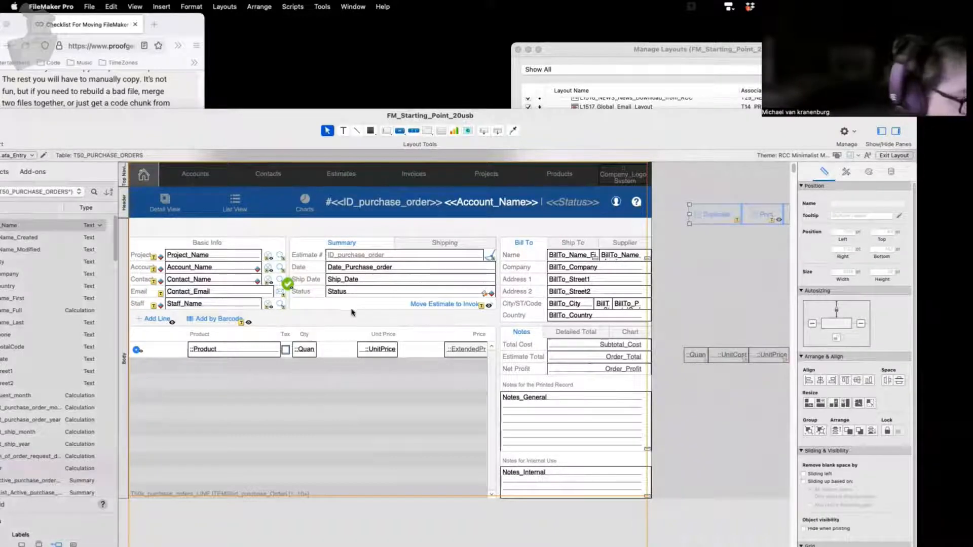
left_click(268, 321)
left_click_drag(285, 318, 709, 239)
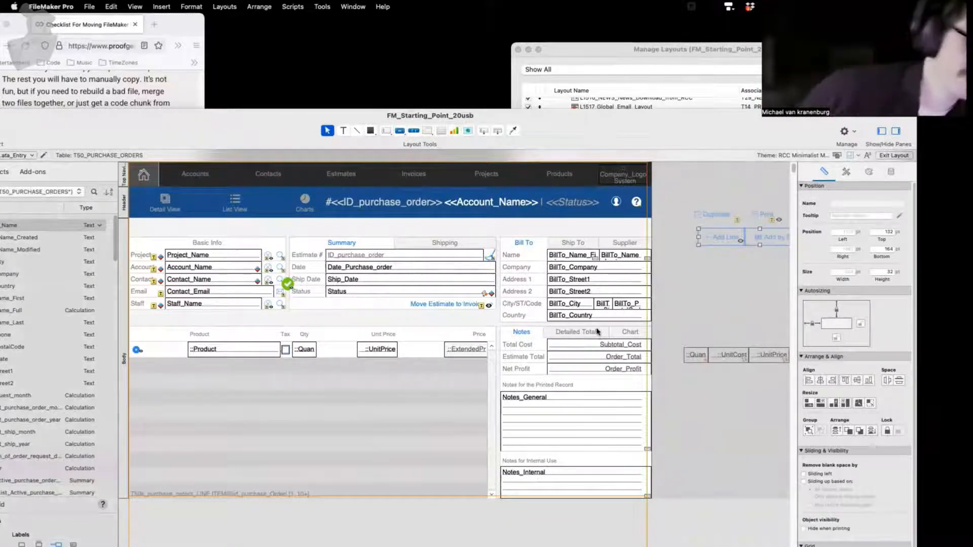
left_click(688, 443)
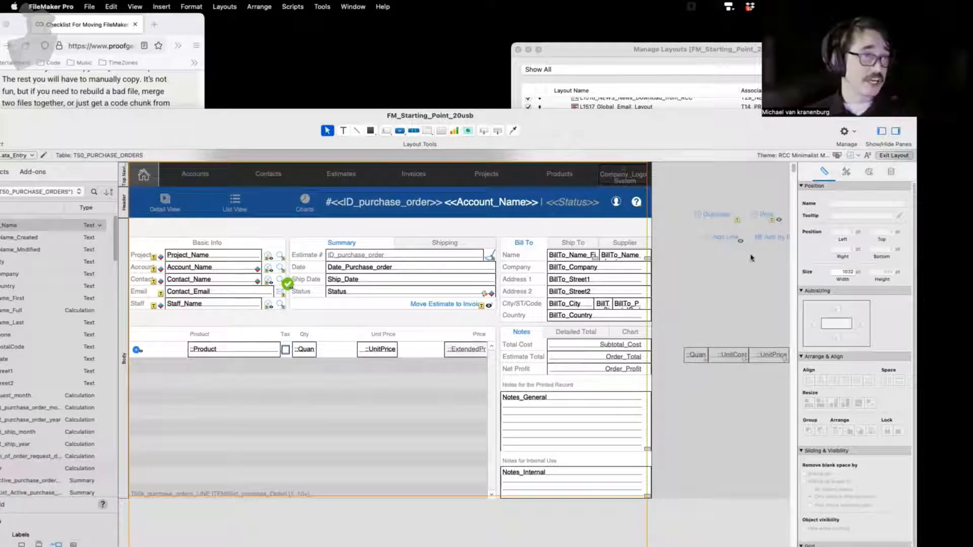
key("super+b")
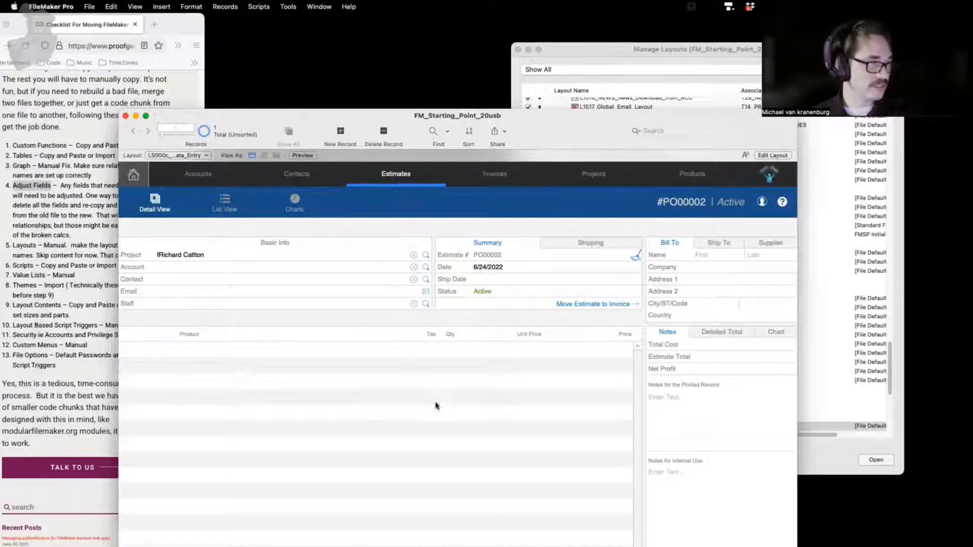
- Allow record creation in T50k_purchase_orders_LINE ITEMS through its relationship to T50_PURCHASE_ORDERS and save the database changes
key("super+shift+d")
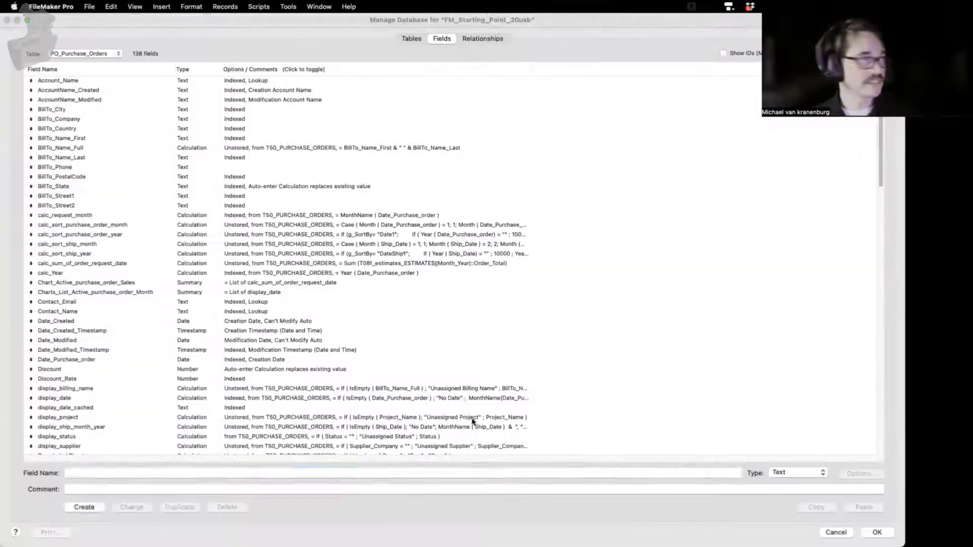
left_click(488, 41)
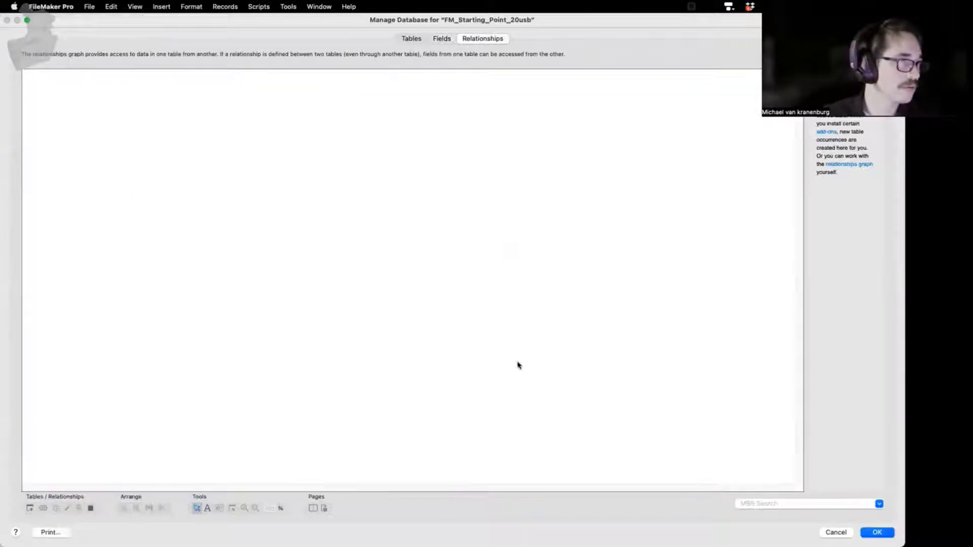
scroll(501, 360, "right", 15)
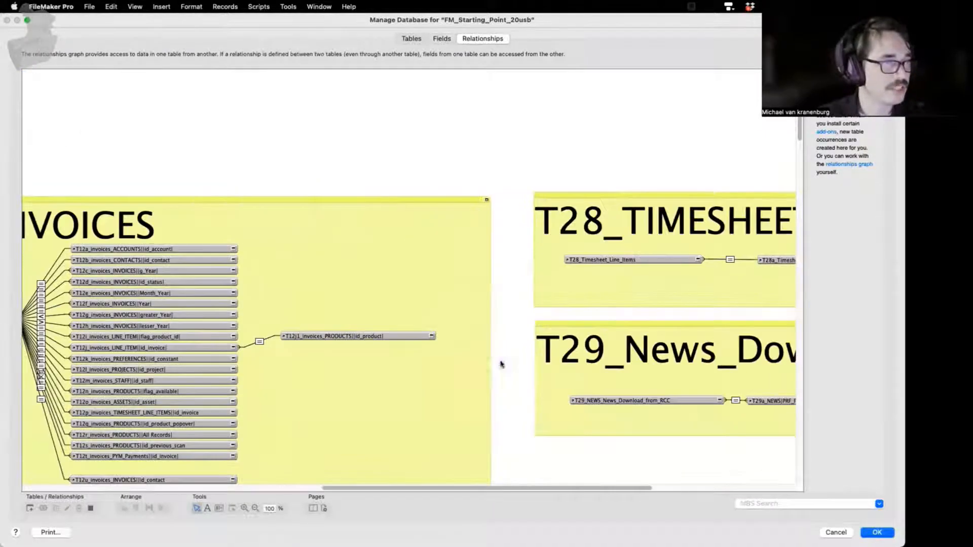
scroll(498, 360, "down", 10)
scroll(497, 359, "down", 5)
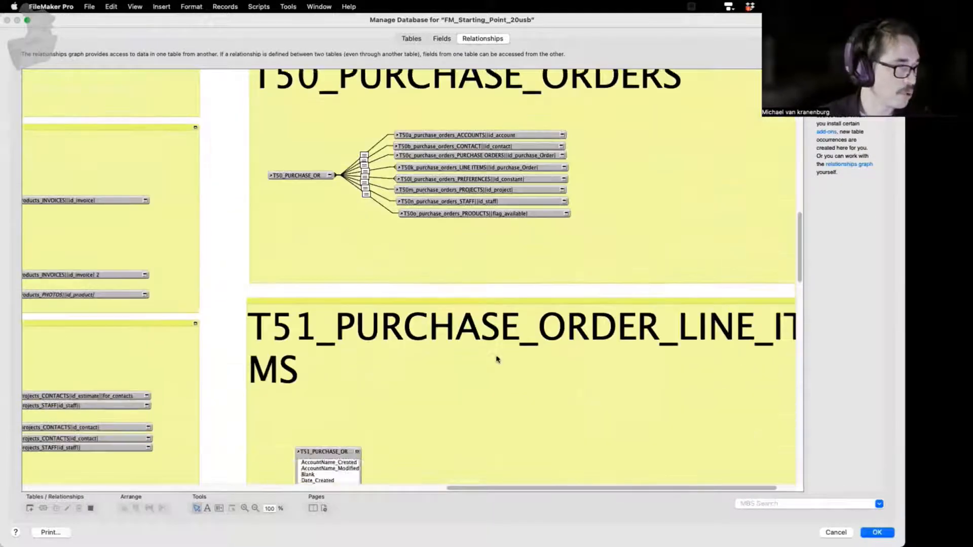
scroll(468, 194, "up", 1)
left_click_drag(470, 190, 482, 190)
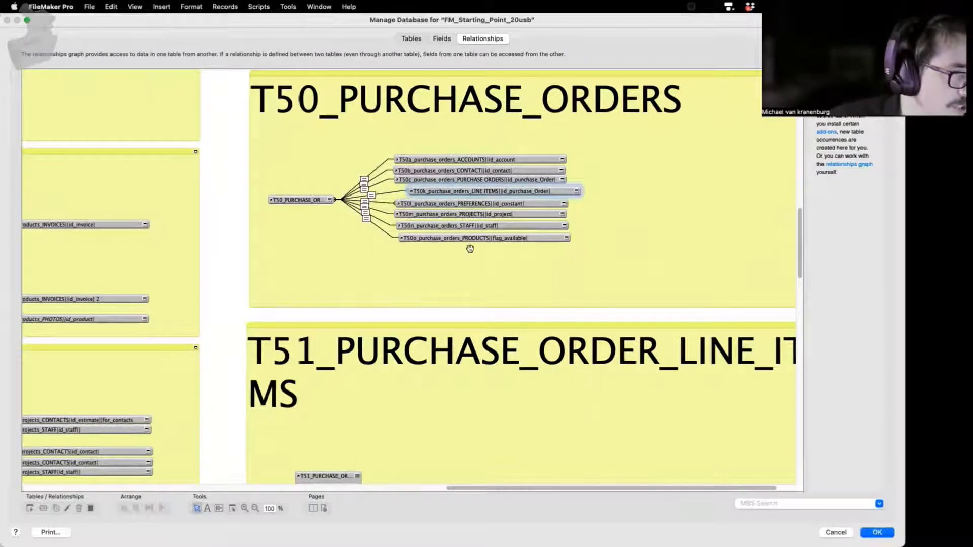
double_click(373, 196)
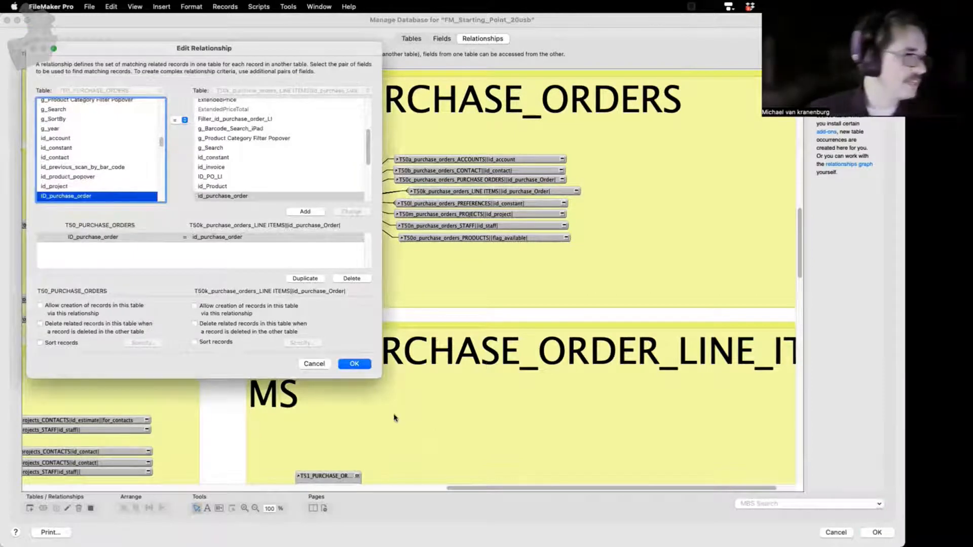
left_click(195, 307)
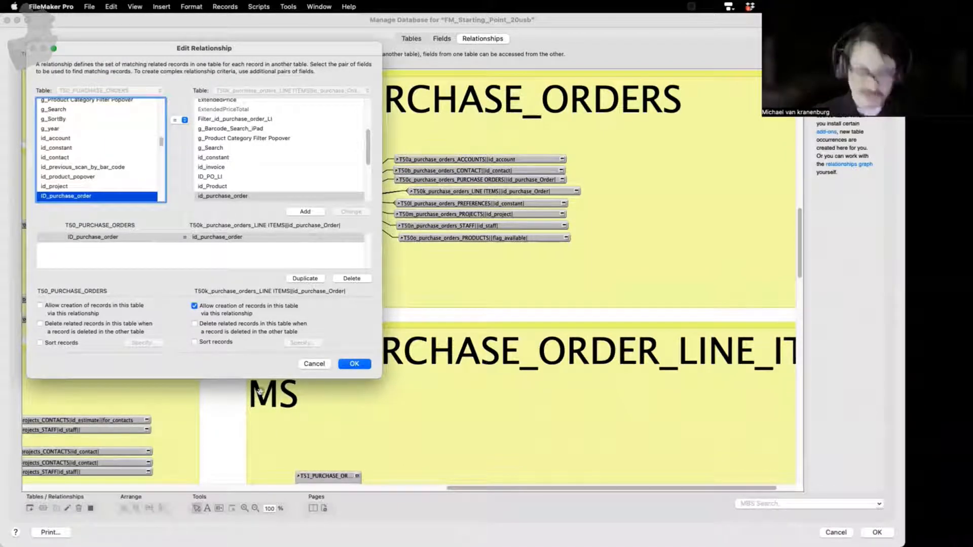
left_click(356, 364)
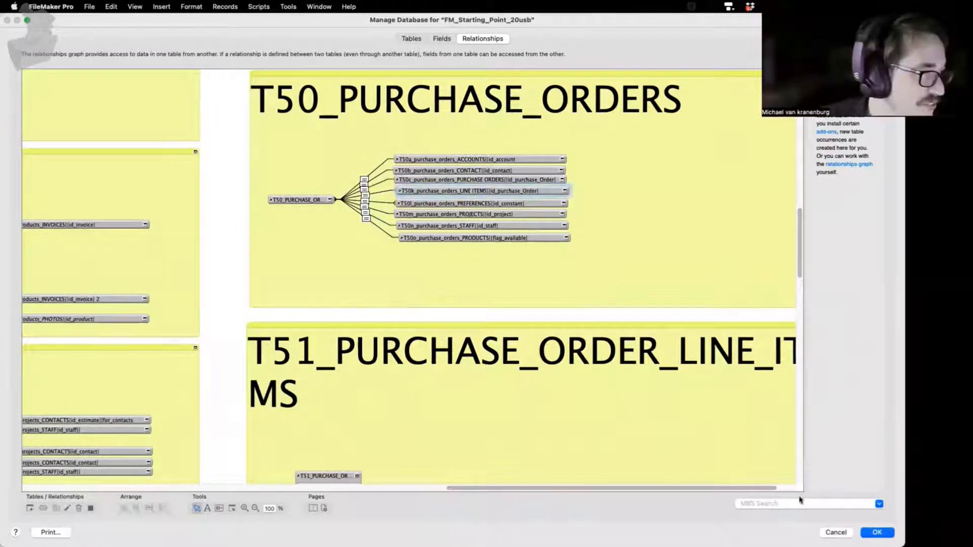
left_click(873, 532)
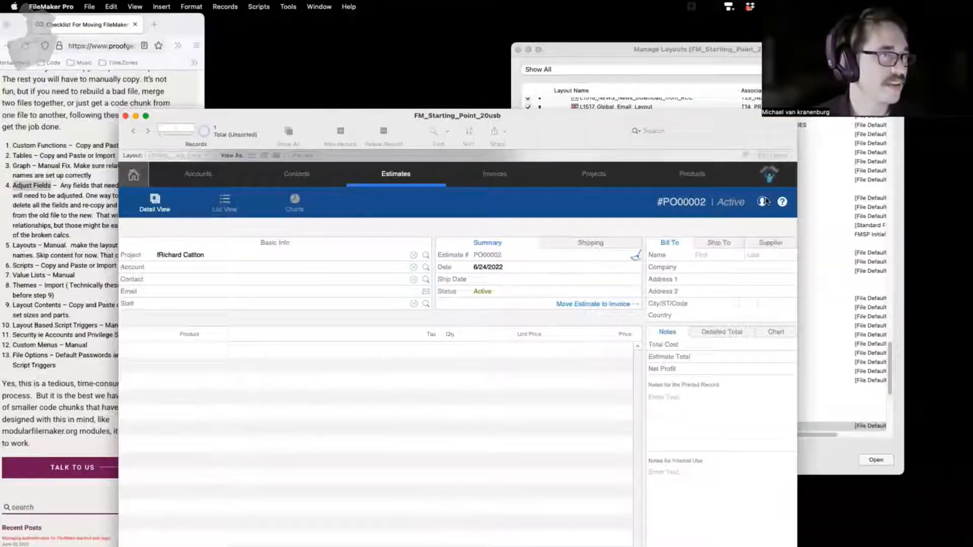
- Add two product lines to the purchase order portal: Skateboard and cup of coffee
left_click(320, 354)
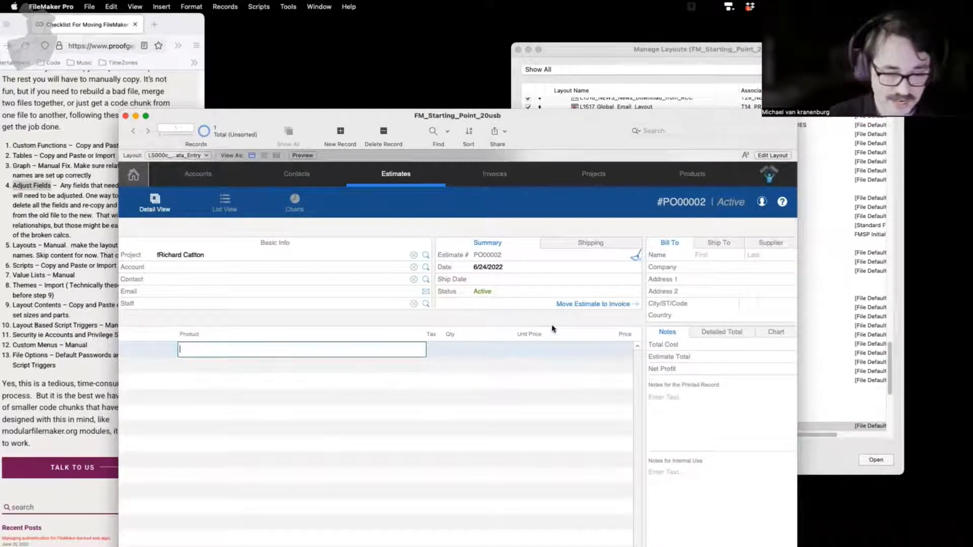
type("Skateboard")
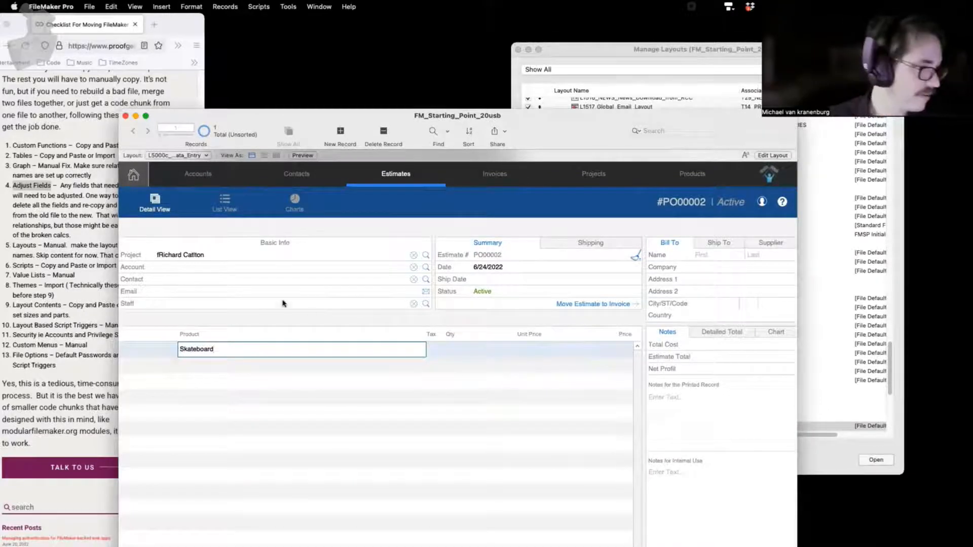
left_click(223, 391)
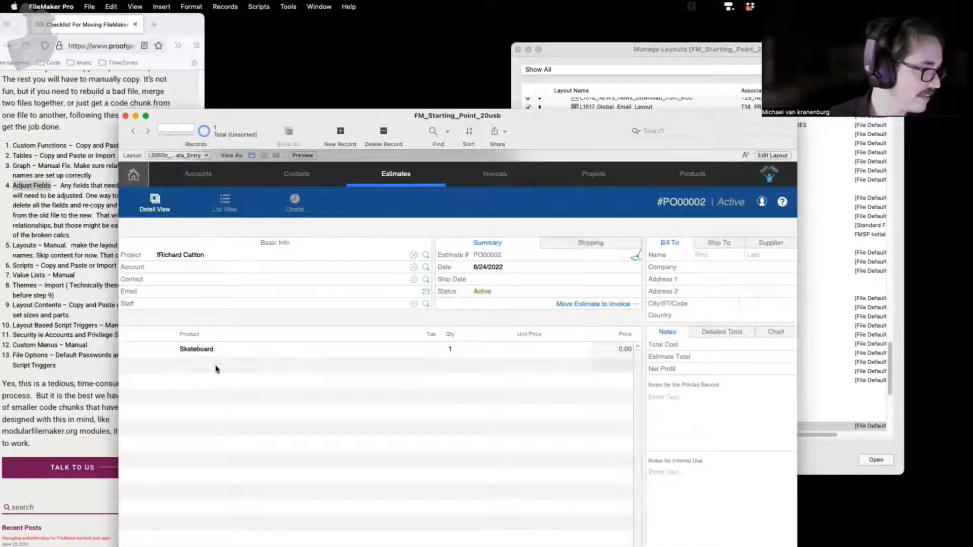
left_click(215, 369)
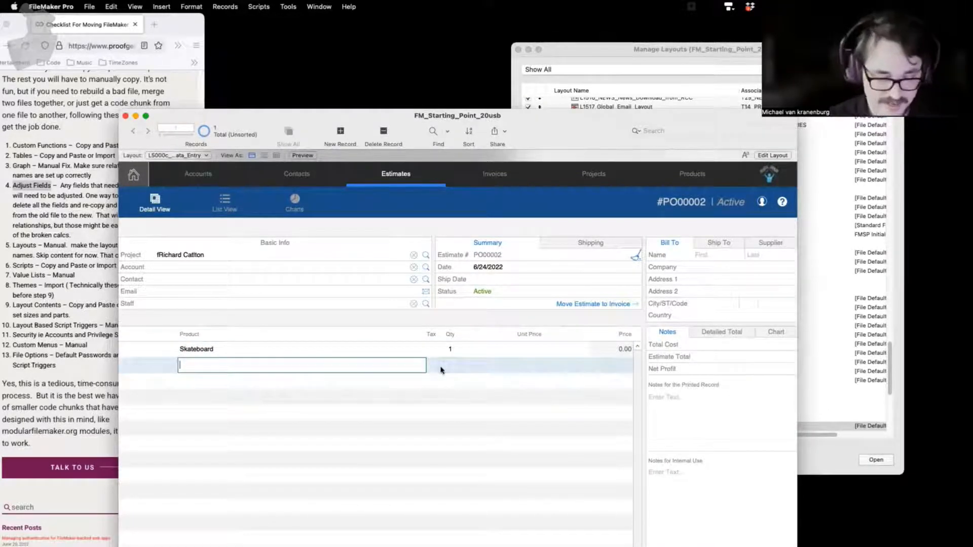
type("cup of coffee")
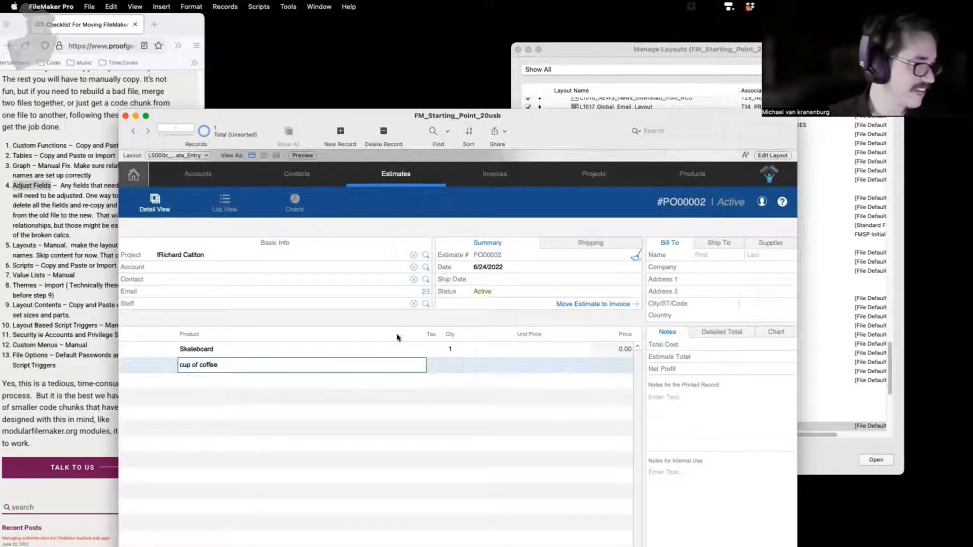
left_click(355, 337)
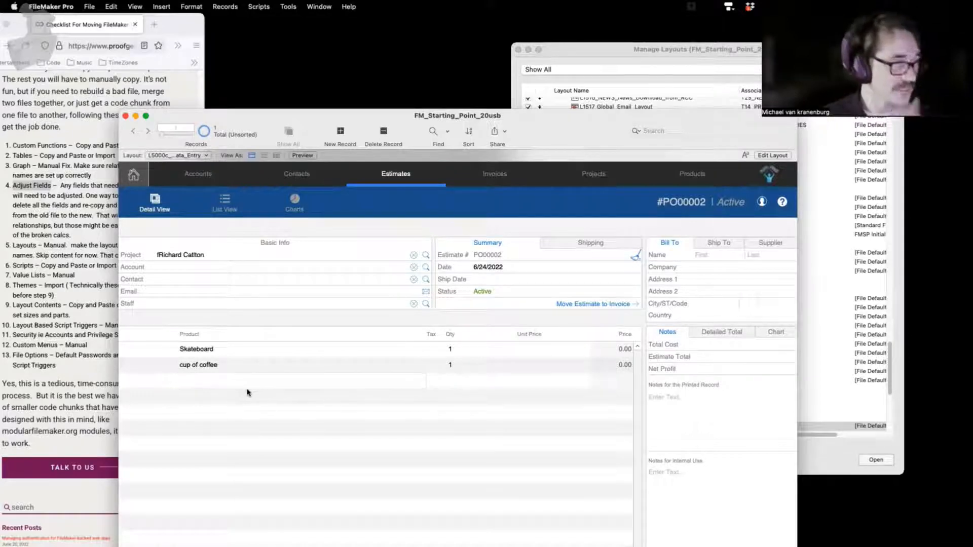
- Set the Skateboard line's unit price to 50.00 and check the purchase order's detailed totals
left_click(517, 352)
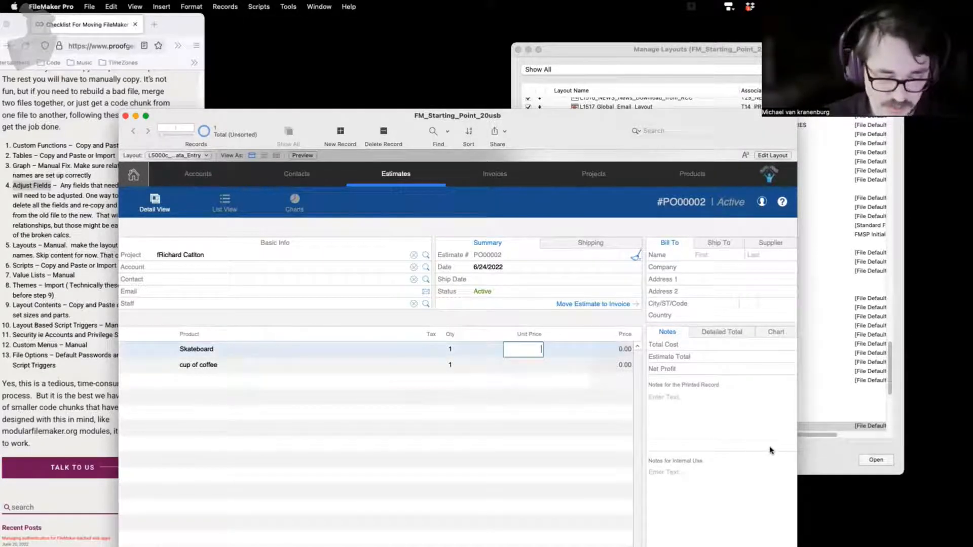
left_click(505, 327)
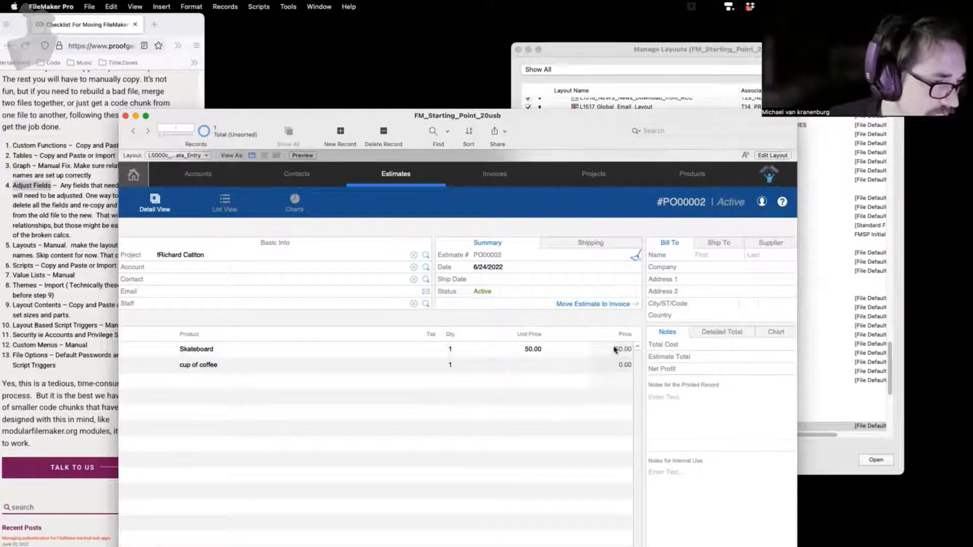
left_click(725, 332)
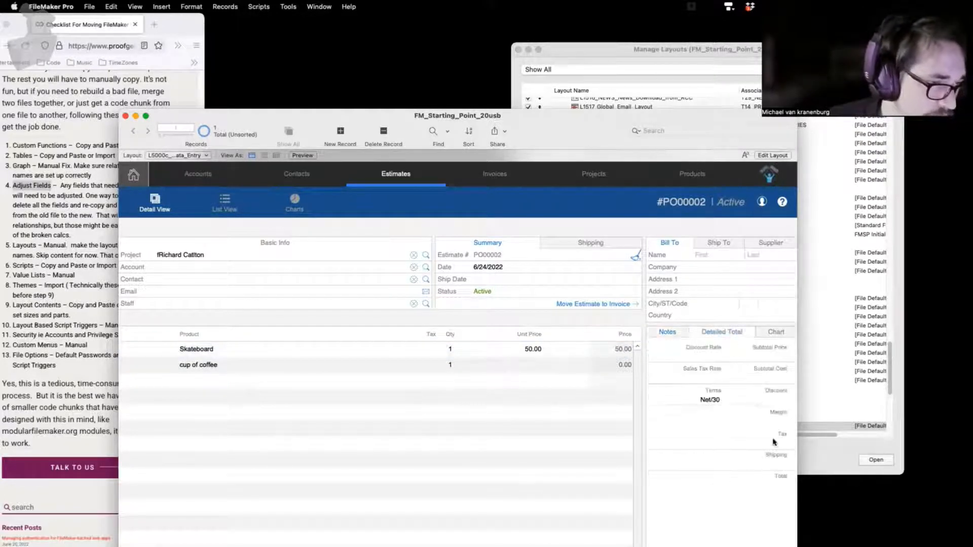
left_click(665, 333)
left_click(711, 337)
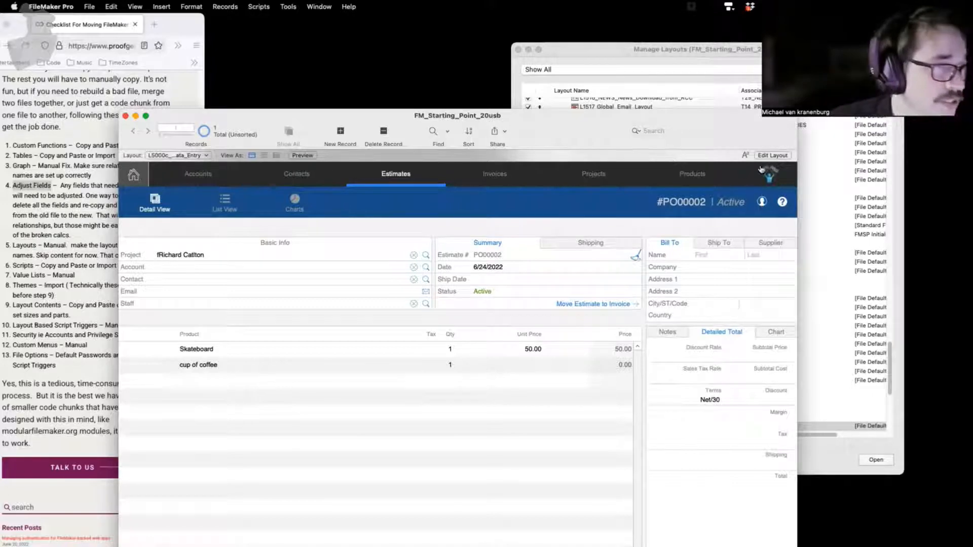
- Inspect the script triggers set on the off-layout Quantity field in Layout mode, leaving them as they are
key("super+l")
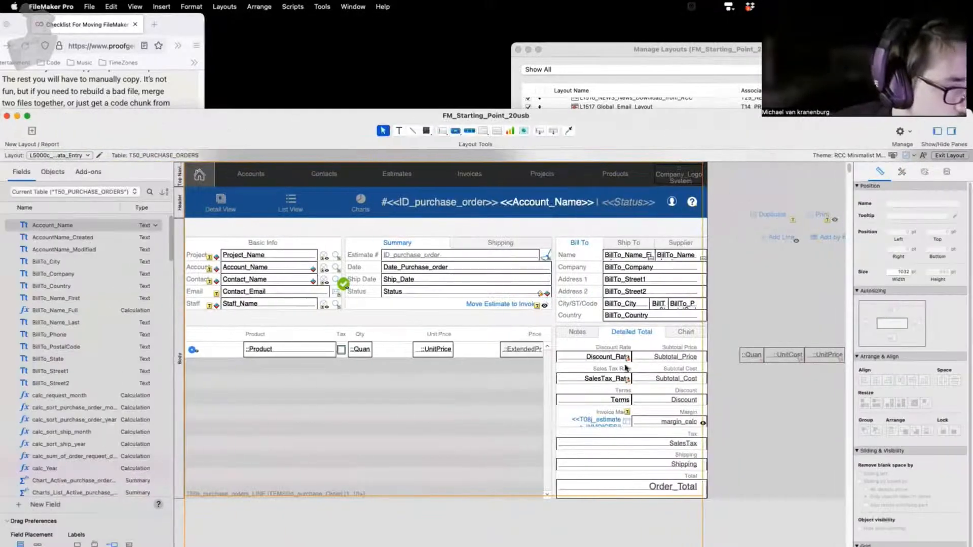
left_click(750, 355)
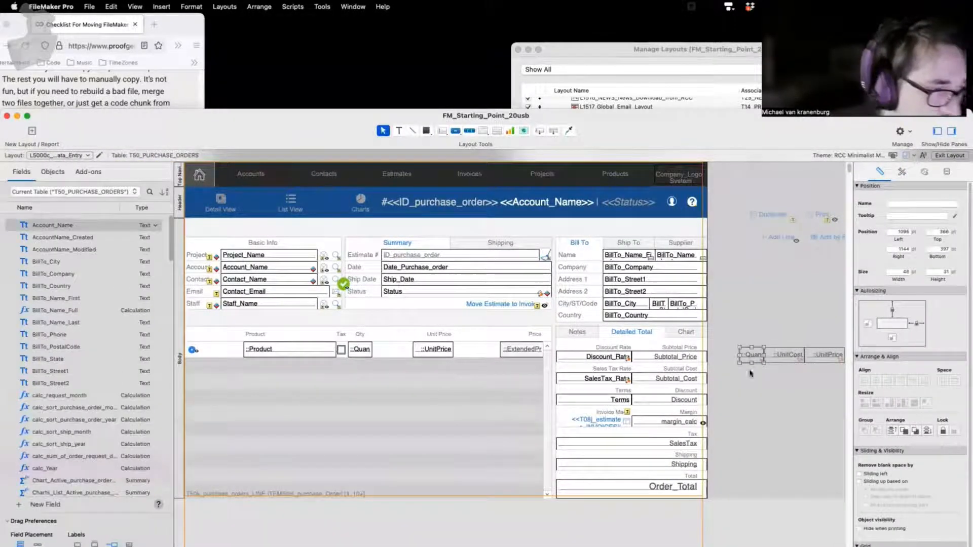
right_click(745, 356)
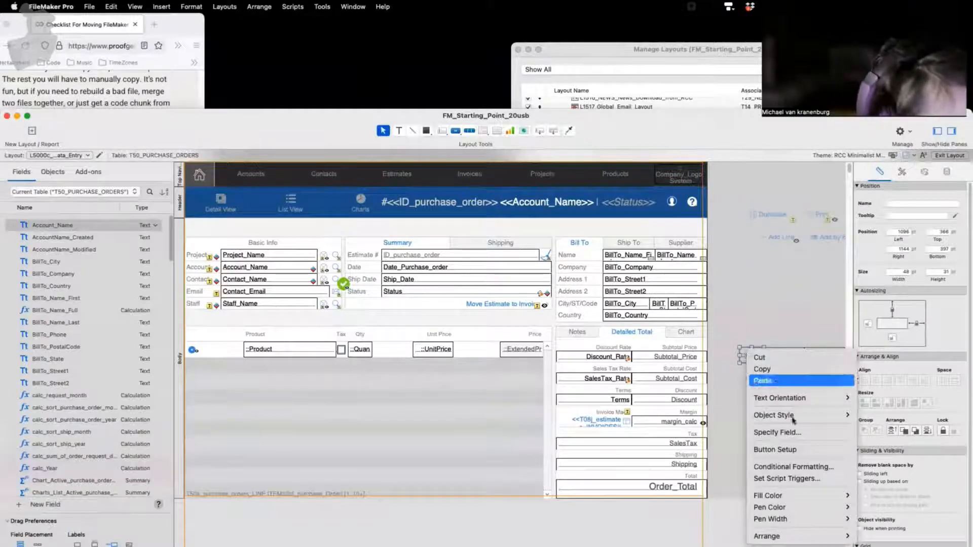
left_click(730, 385)
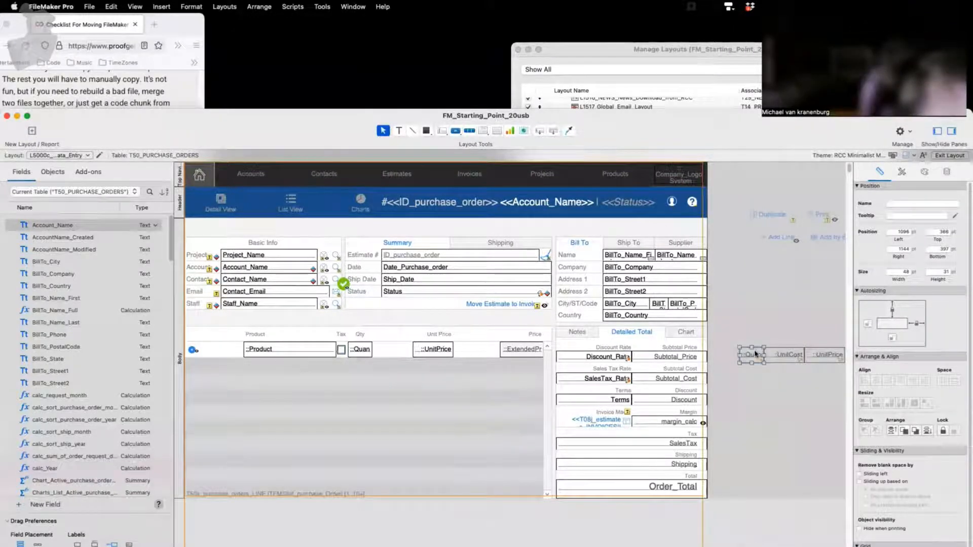
double_click(755, 355)
key("Return")
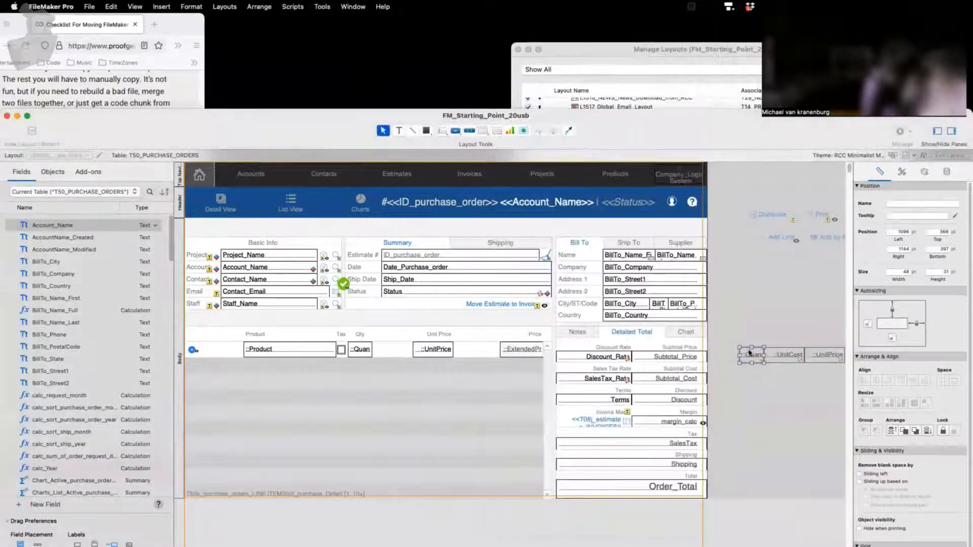
right_click(750, 350)
left_click(788, 476)
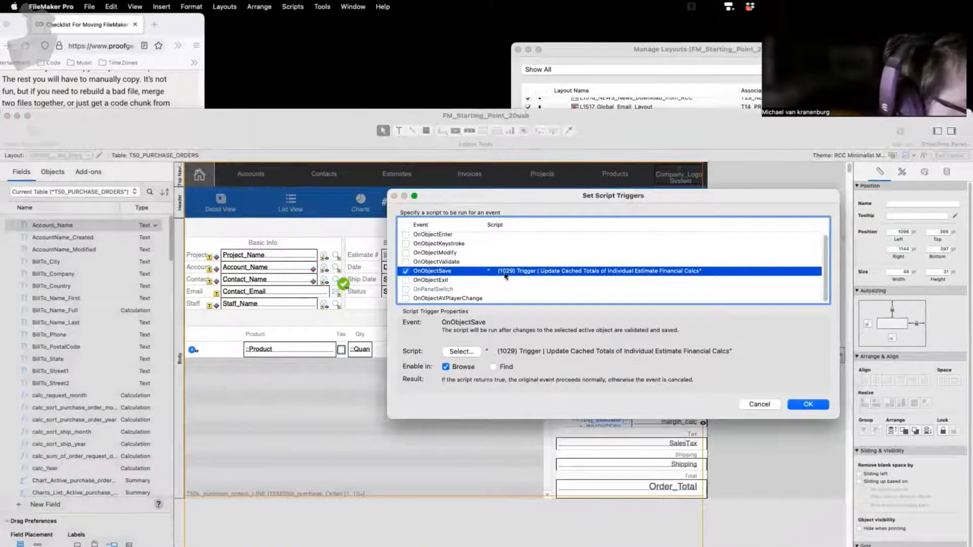
left_click(764, 405)
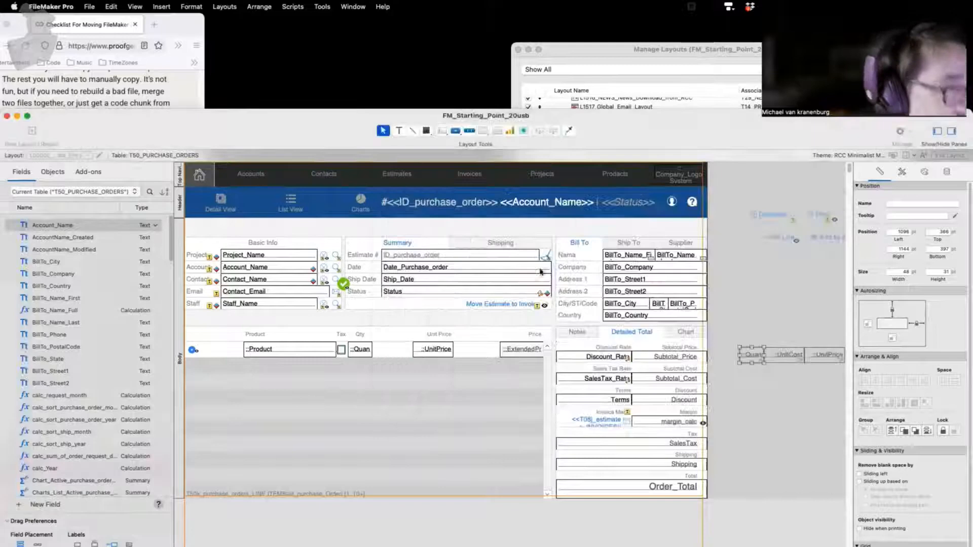
- Find script 1029 in the Script Workspace and review its steps that update the cached estimate totals
left_click(307, 7)
left_click(671, 373)
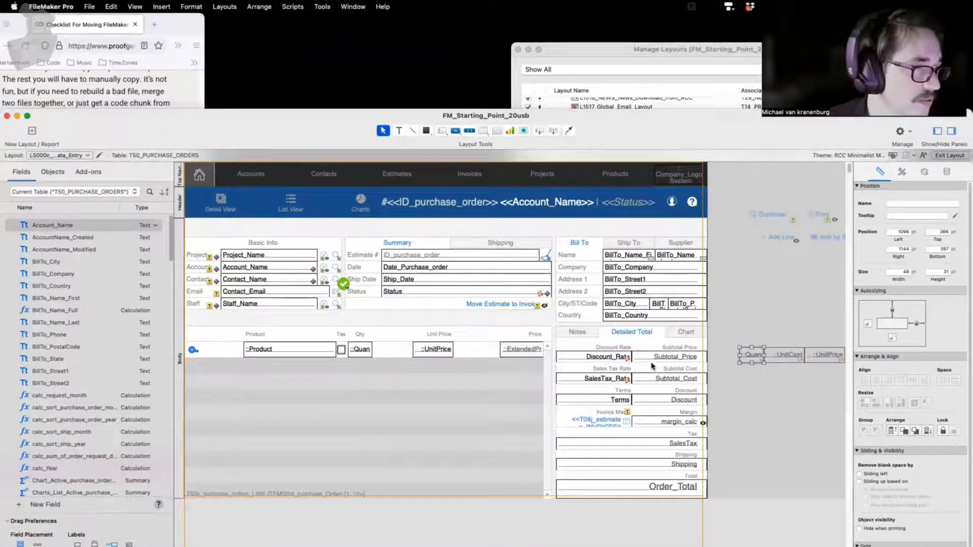
key("super+shift+s")
left_click(392, 63)
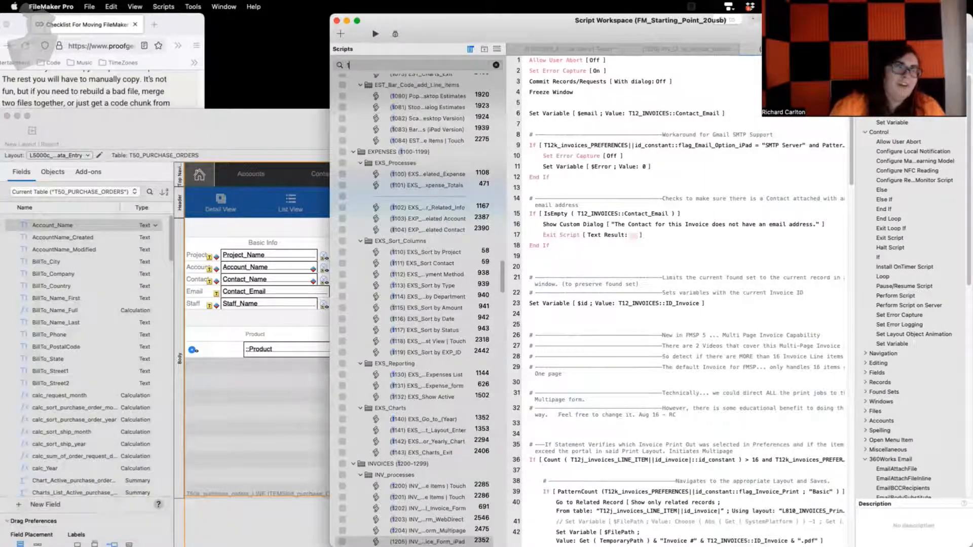
type("1029")
left_click(432, 107)
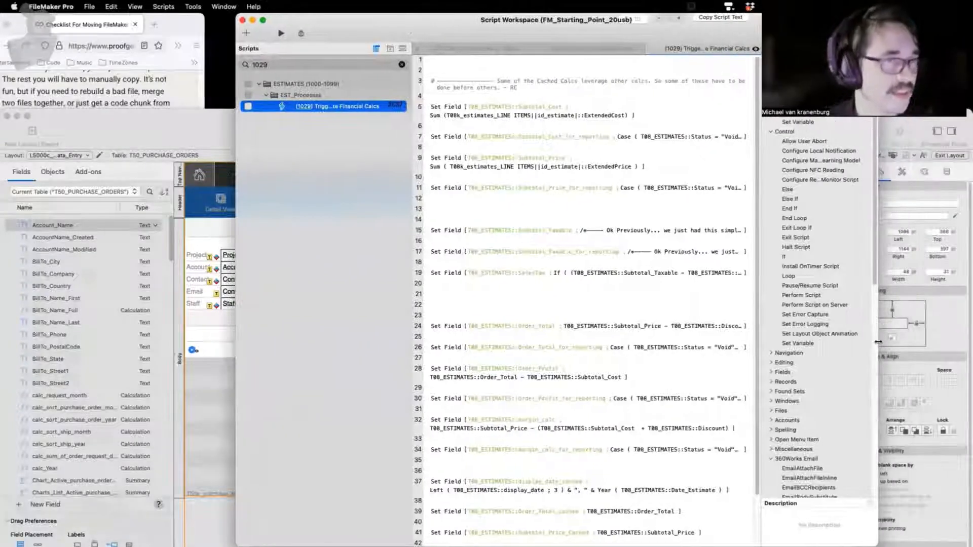
left_click_drag(878, 343, 970, 343)
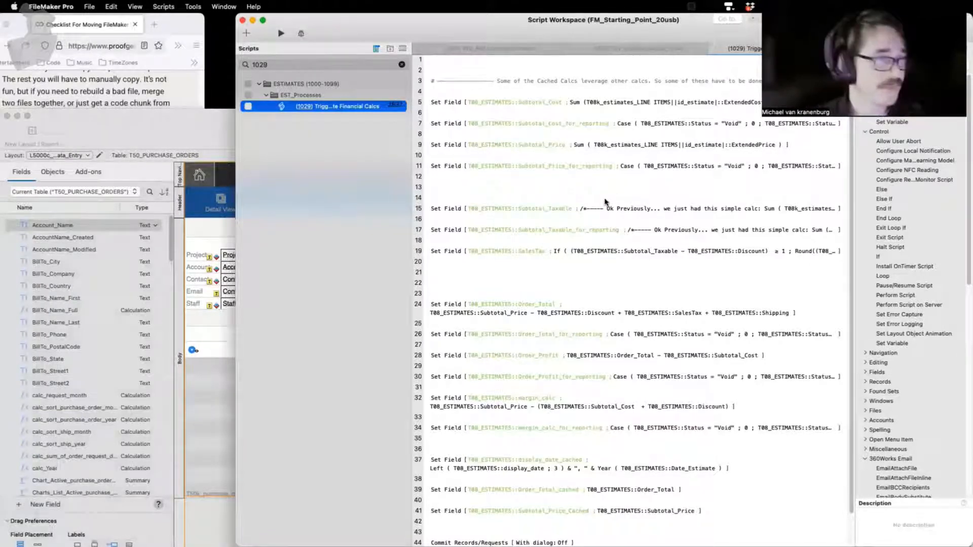
scroll(595, 158, "down", 2)
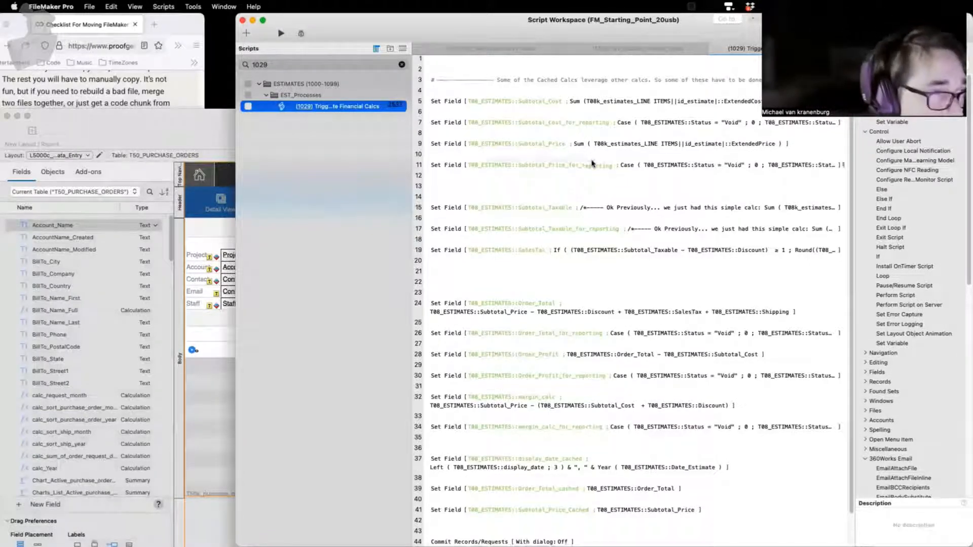
scroll(683, 377, "up", 1)
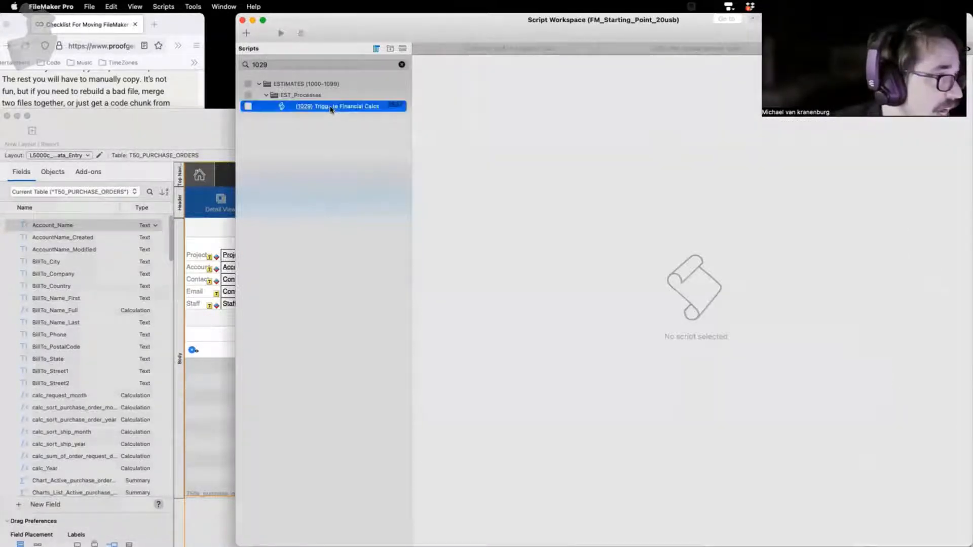
- Duplicate script 1029 and move the copy to the end of the script list
right_click(332, 107)
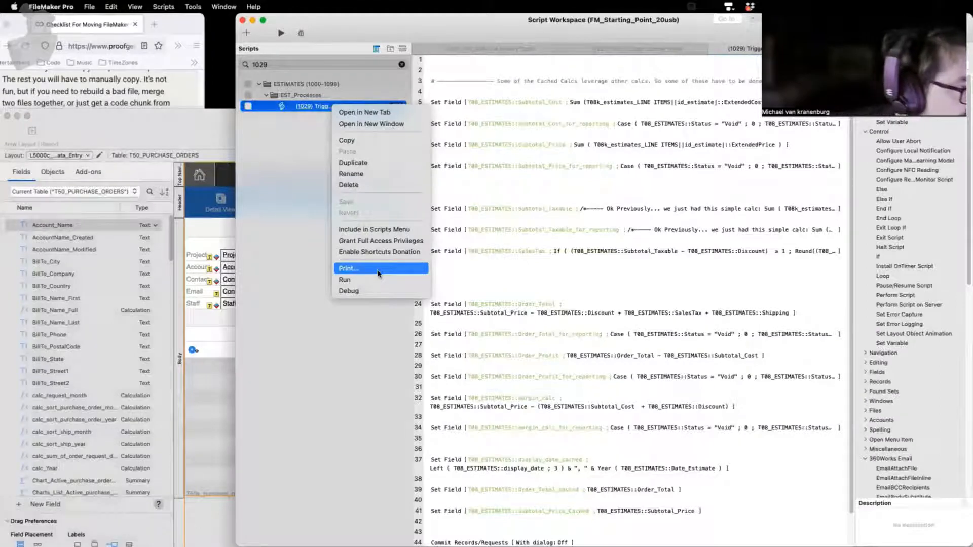
key("Escape")
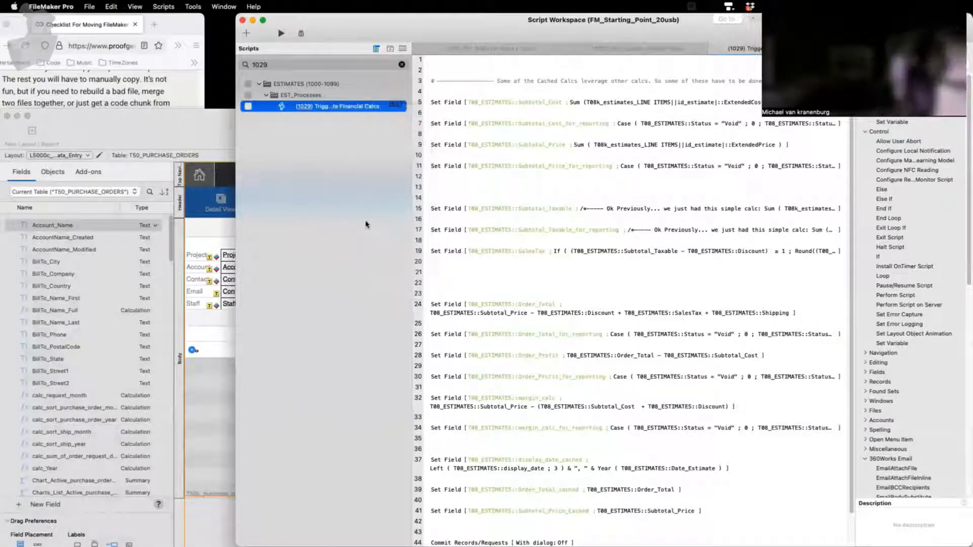
key("super+d")
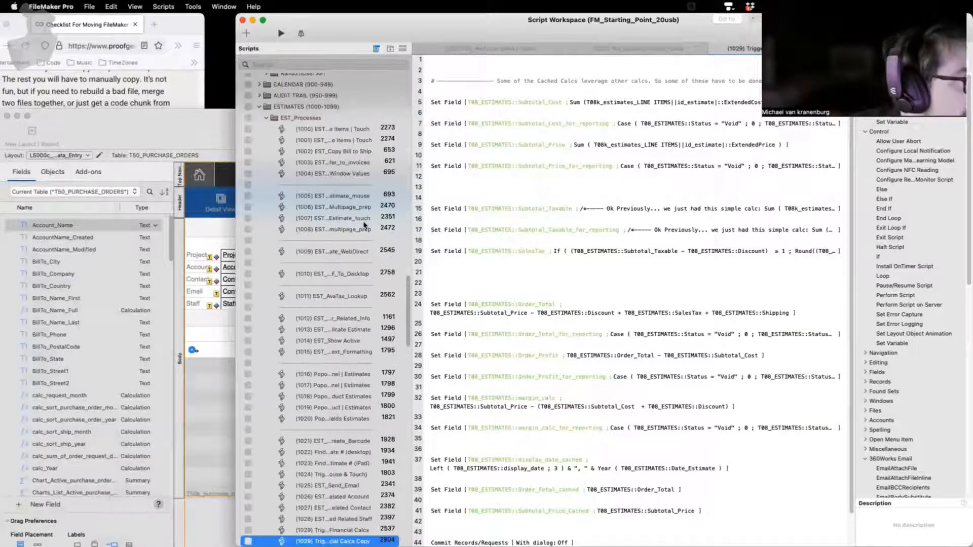
scroll(368, 214, "down", 10)
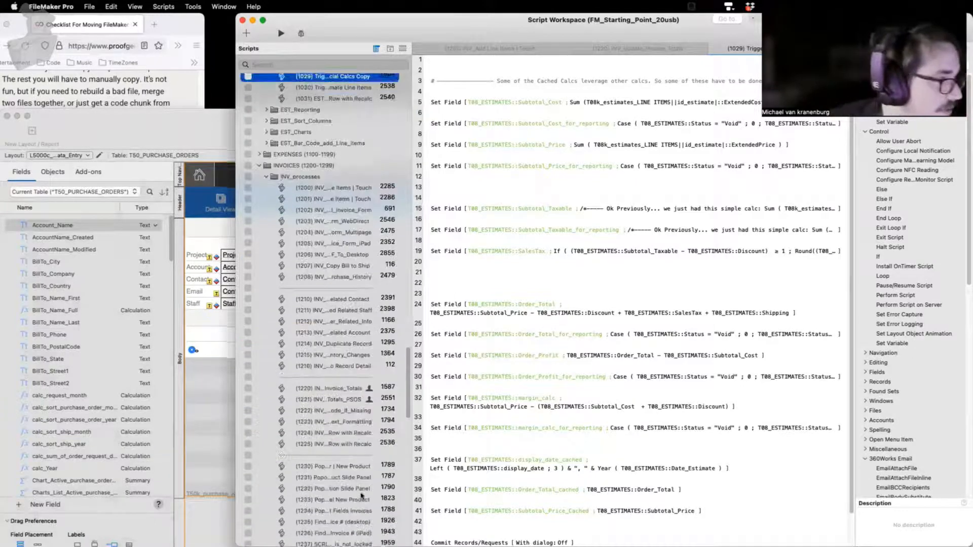
left_click_drag(313, 116, 287, 532)
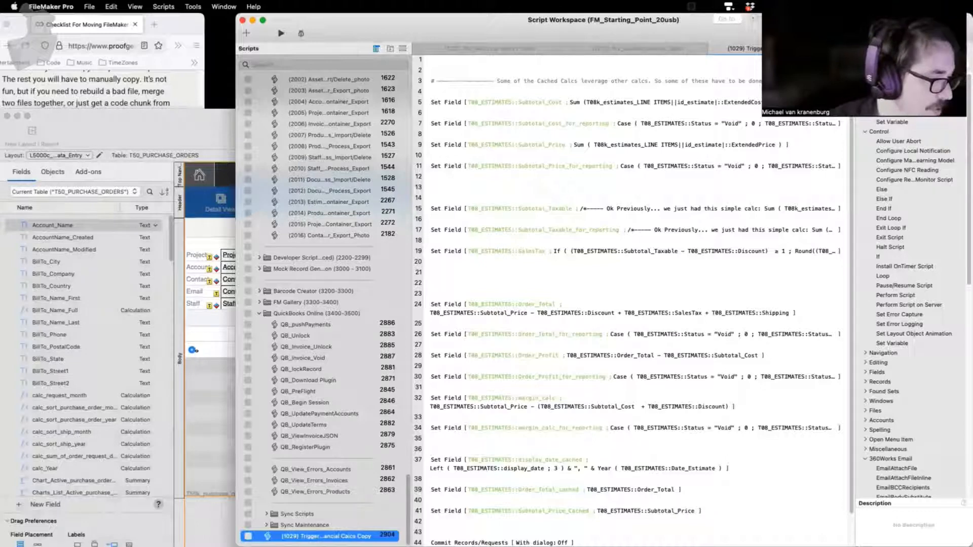
- Rename the script copy as "(1029) Trigger | Update Cached Totals of Individual PURCHASE ORDER Financial Calcs"
double_click(338, 536)
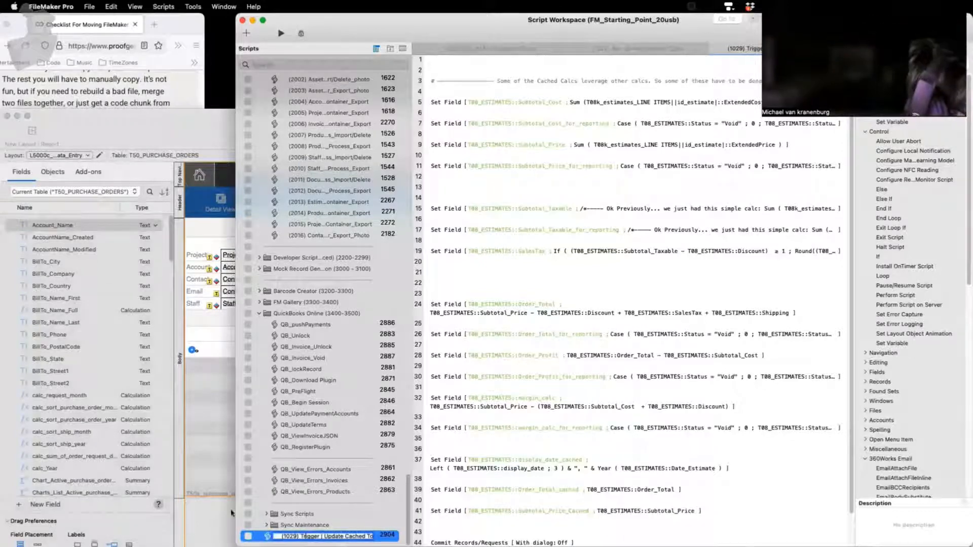
left_click_drag(235, 512, 33, 488)
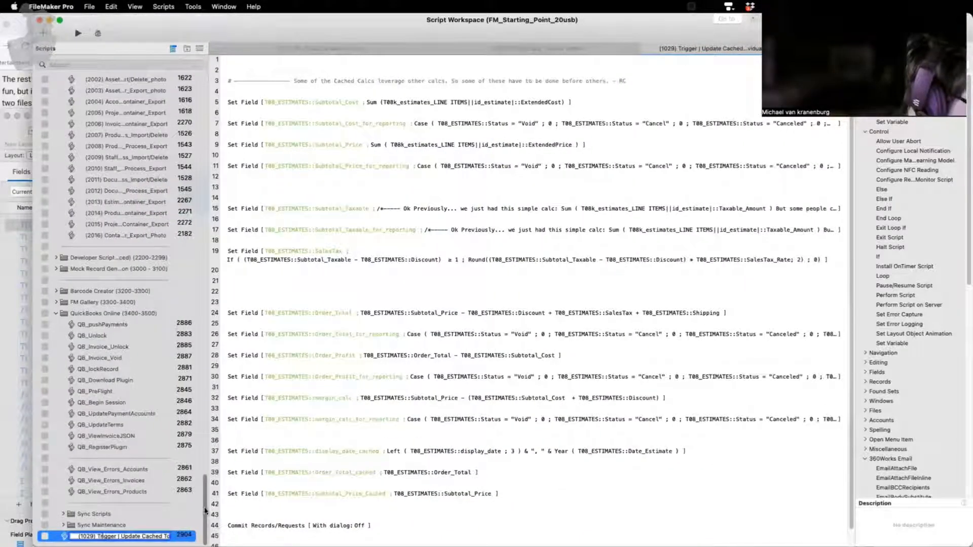
left_click_drag(206, 513, 377, 513)
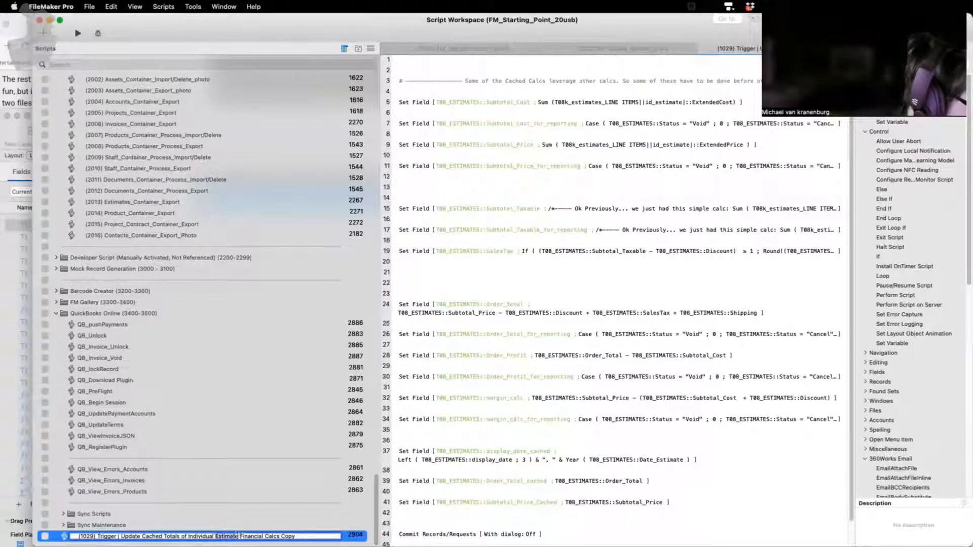
double_click(226, 536)
type("PURCHASE ORD")
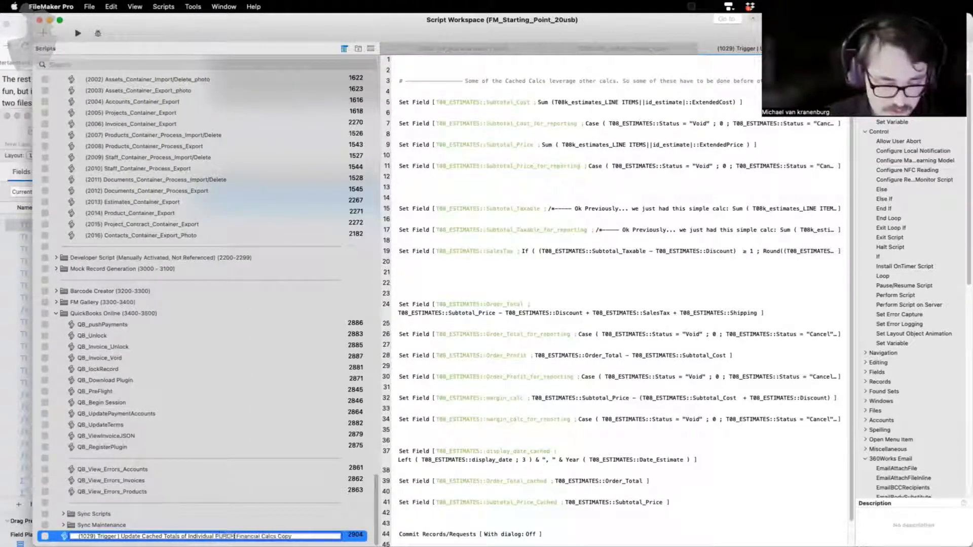
type("ER")
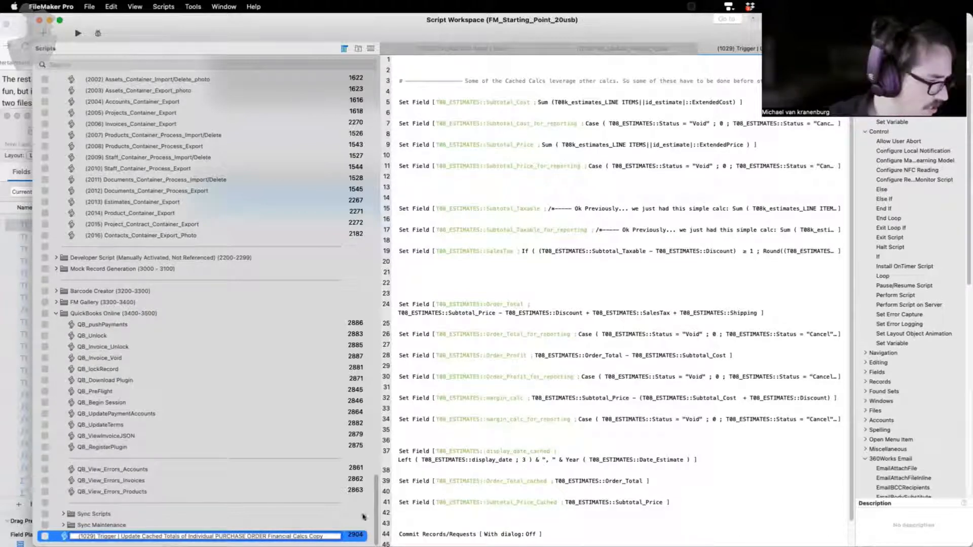
left_click_drag(307, 536, 406, 537)
key("BackSpace")
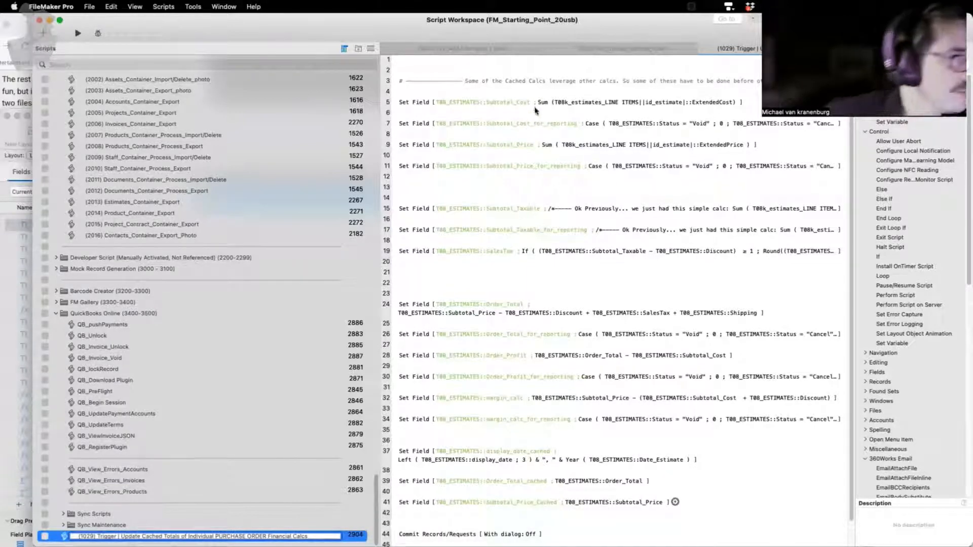
- Retarget the copy's first Set Field step to Subtotal_Cost in T50_PURCHASE_ORDERS
left_click(486, 102)
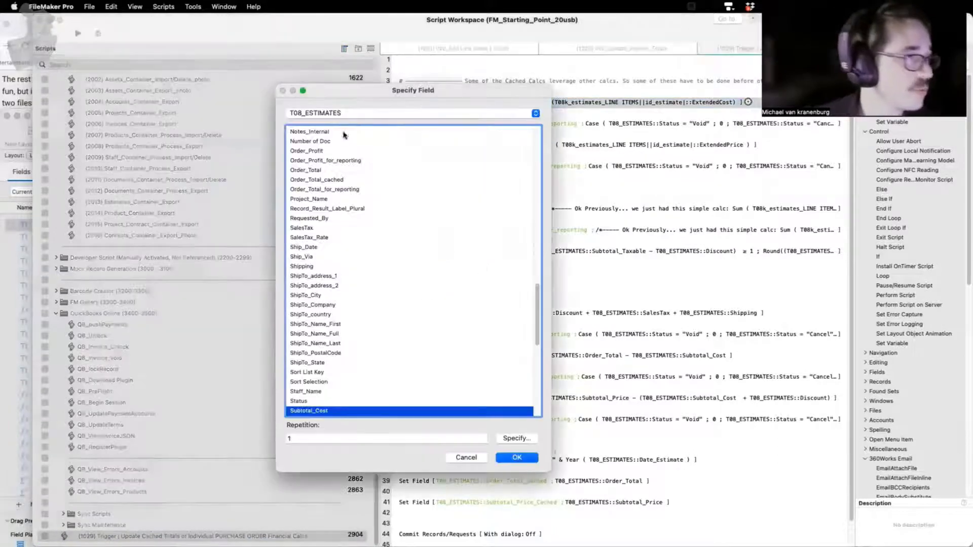
left_click(360, 113)
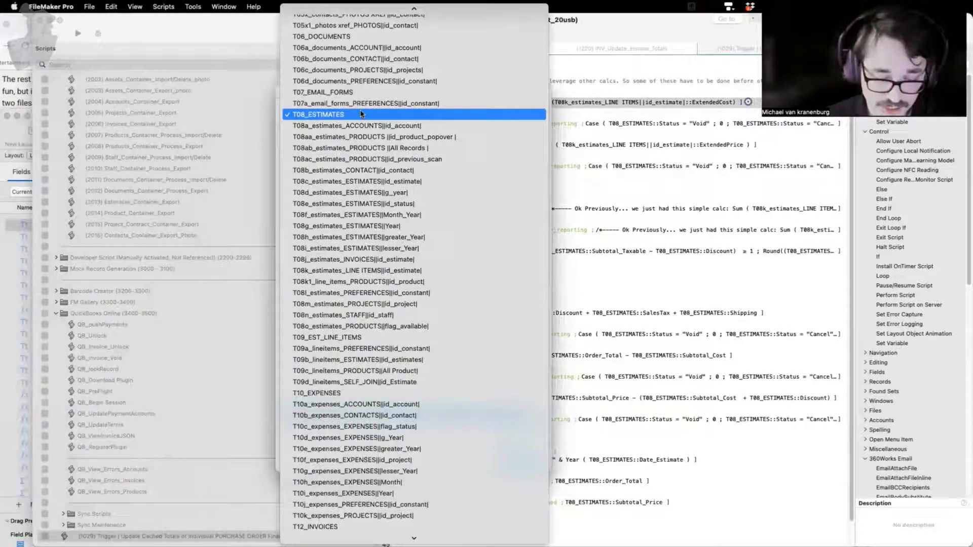
type("t5")
key("Return")
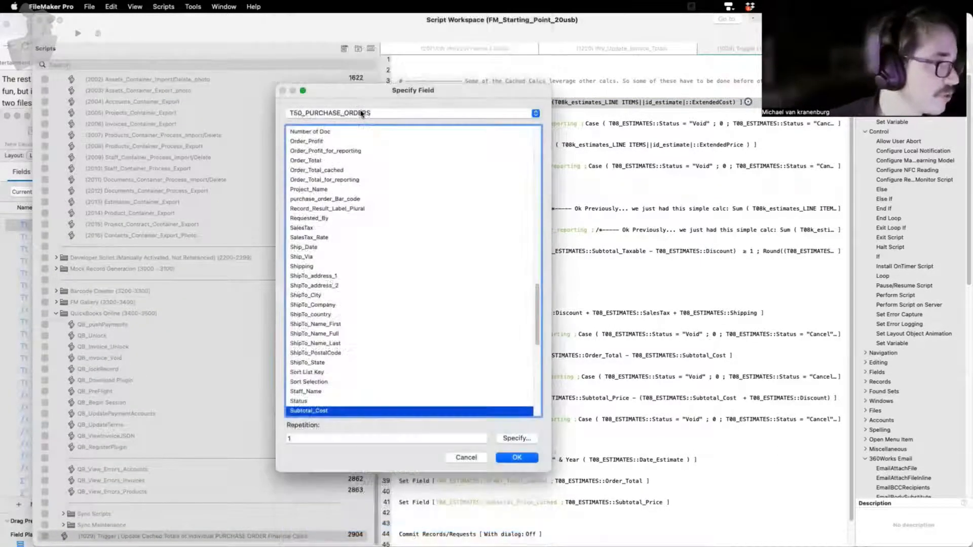
left_click_drag(439, 91, 234, 72)
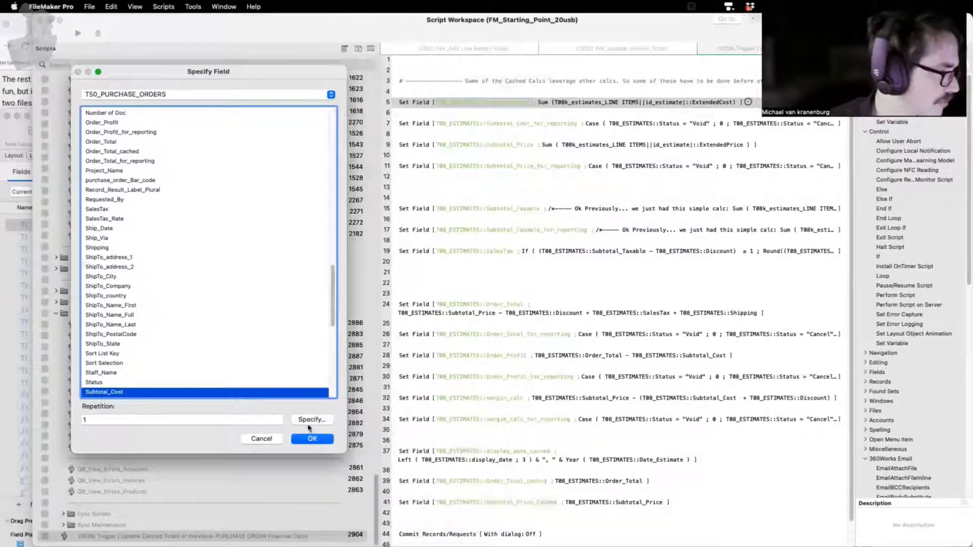
left_click(314, 438)
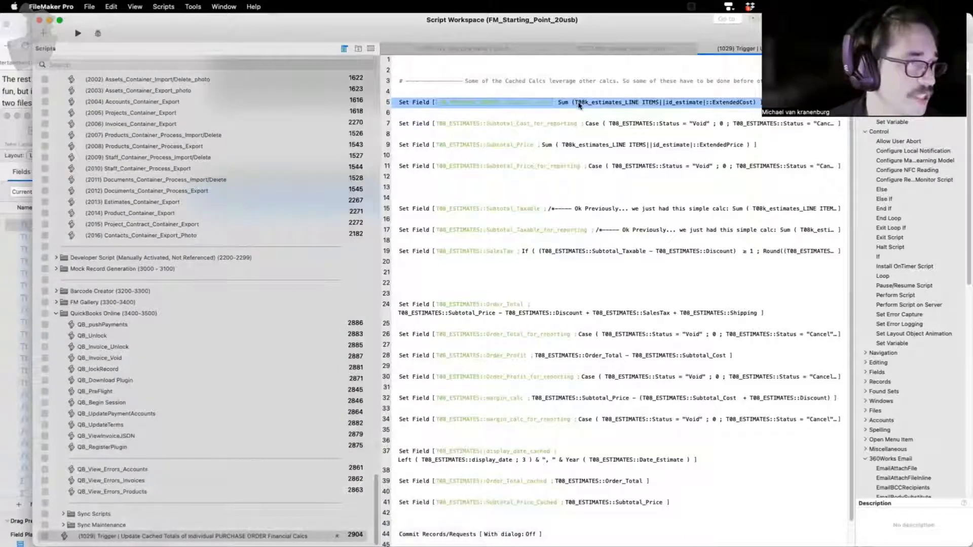
- Try to replace the estimate line-item reference in the Subtotal_Cost sum with ExtendedCost from T50k_purchase_orders_LINE ITEMS
left_click(583, 101)
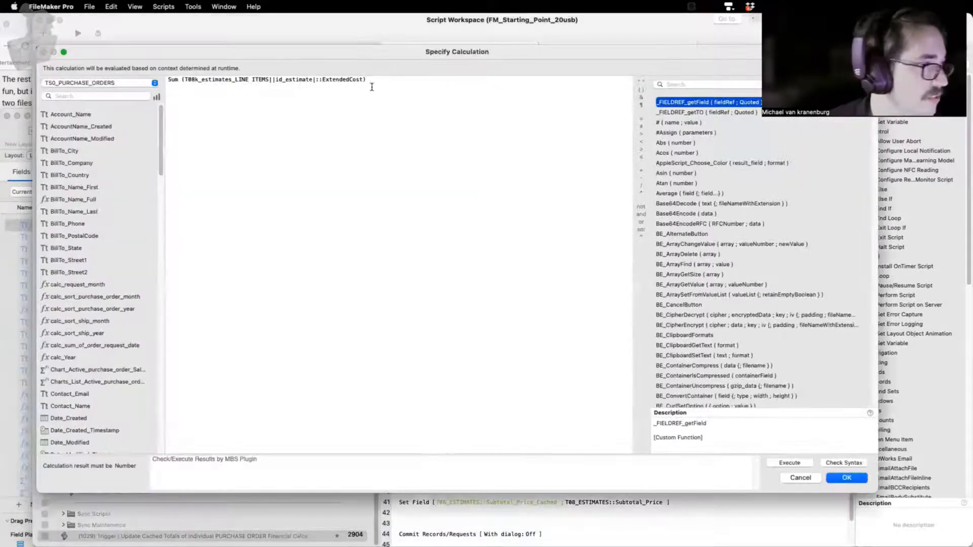
left_click_drag(377, 82, 185, 80)
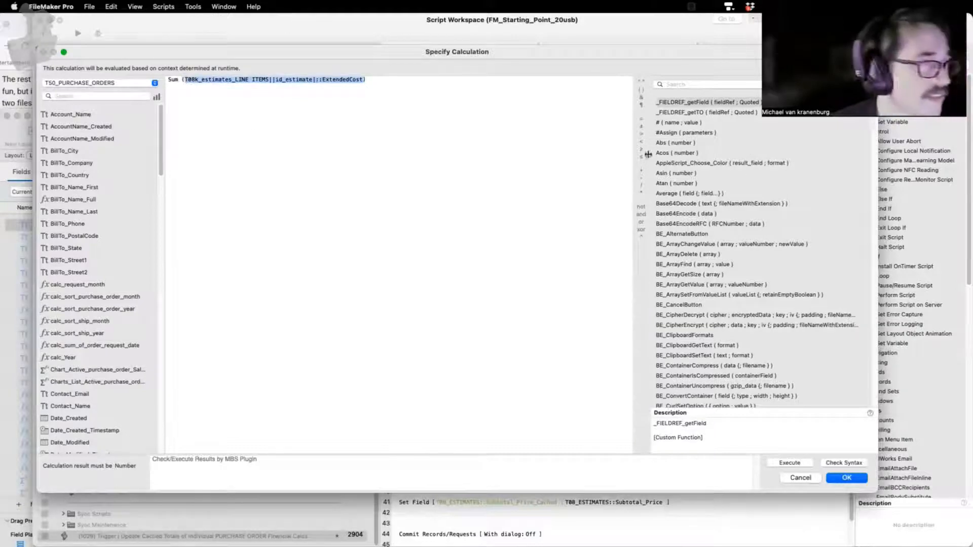
left_click(149, 84)
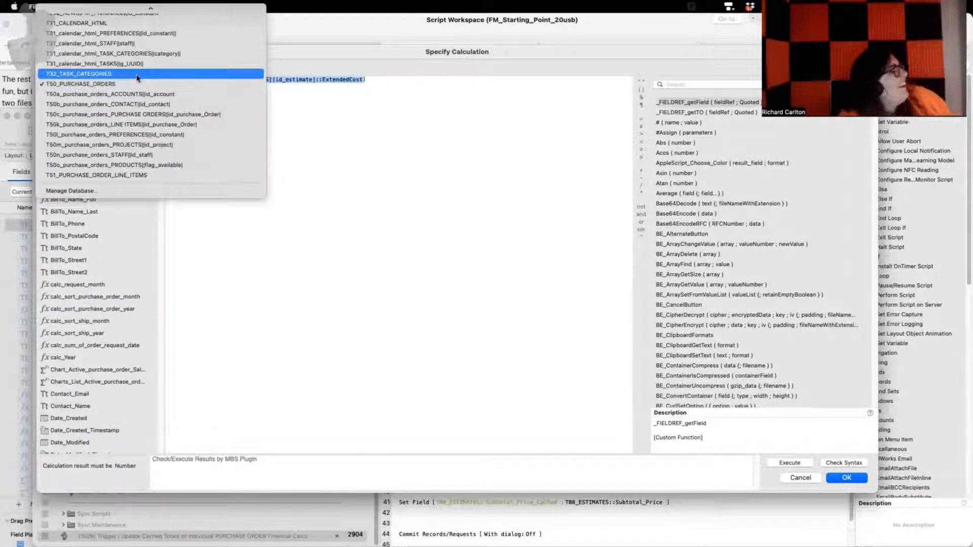
left_click(378, 250)
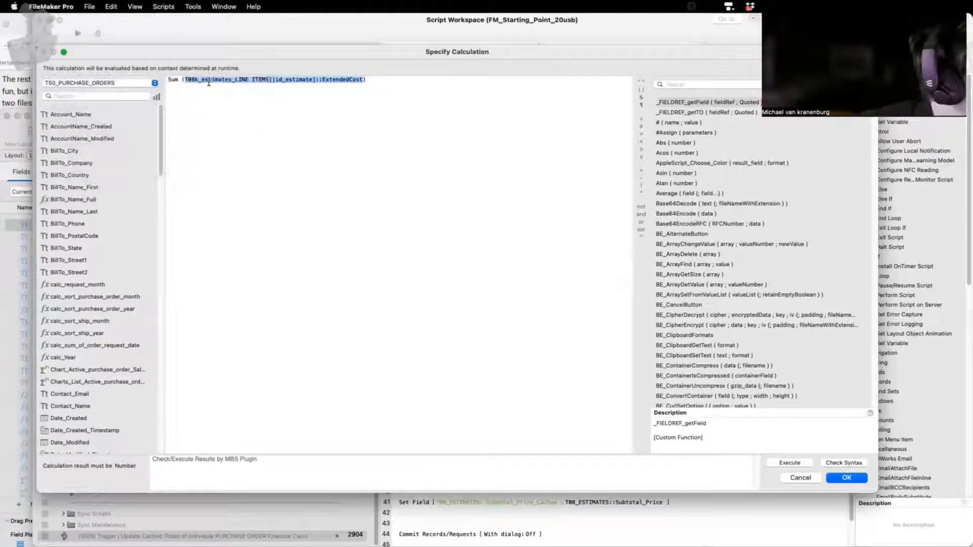
left_click(323, 79)
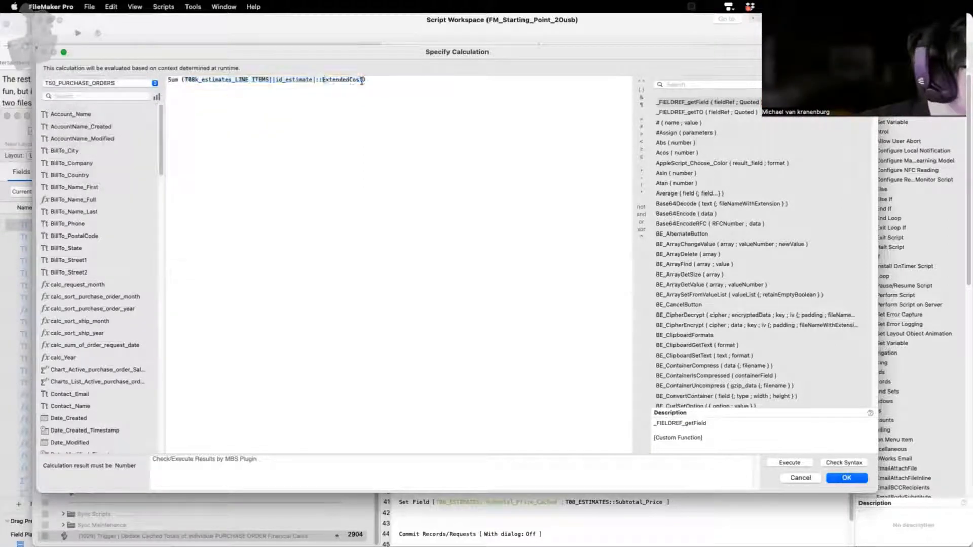
left_click_drag(362, 81, 185, 80)
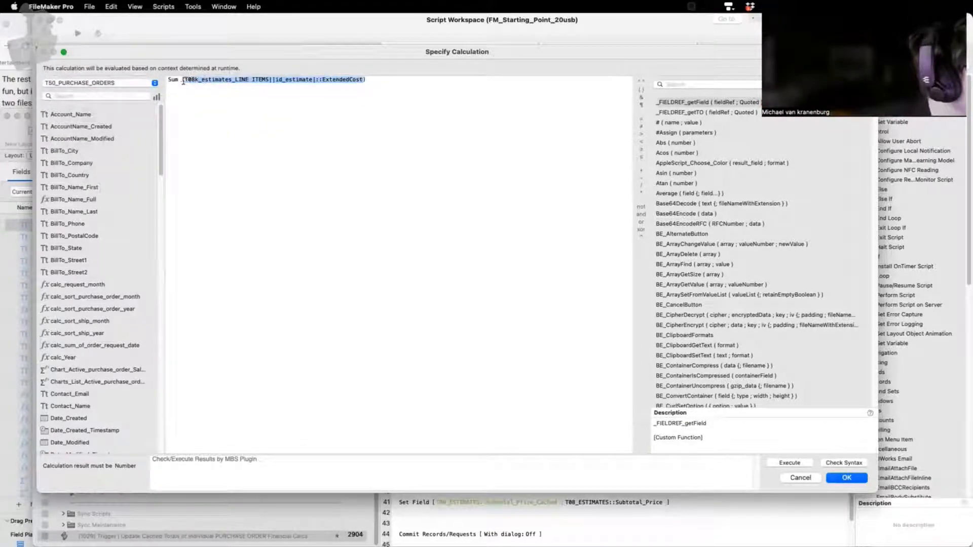
left_click(147, 84)
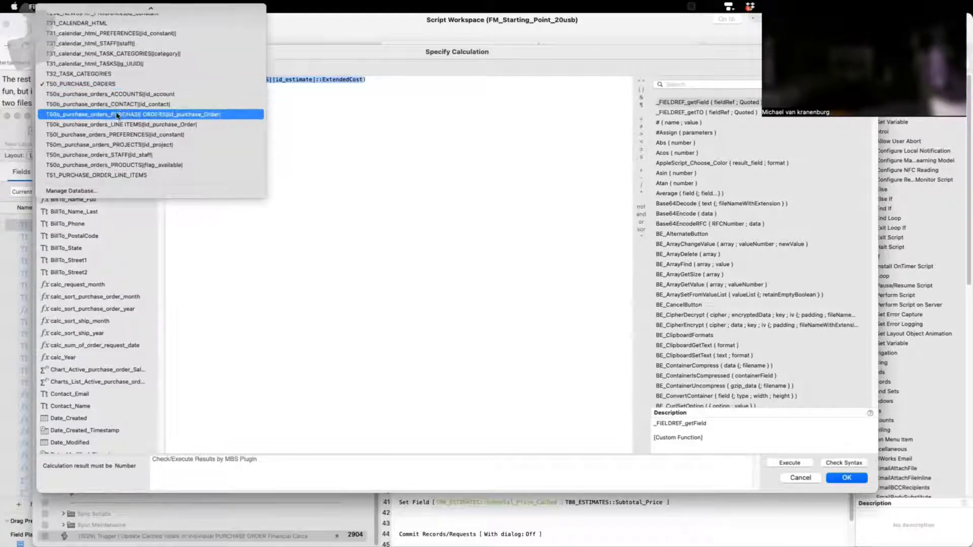
left_click(102, 125)
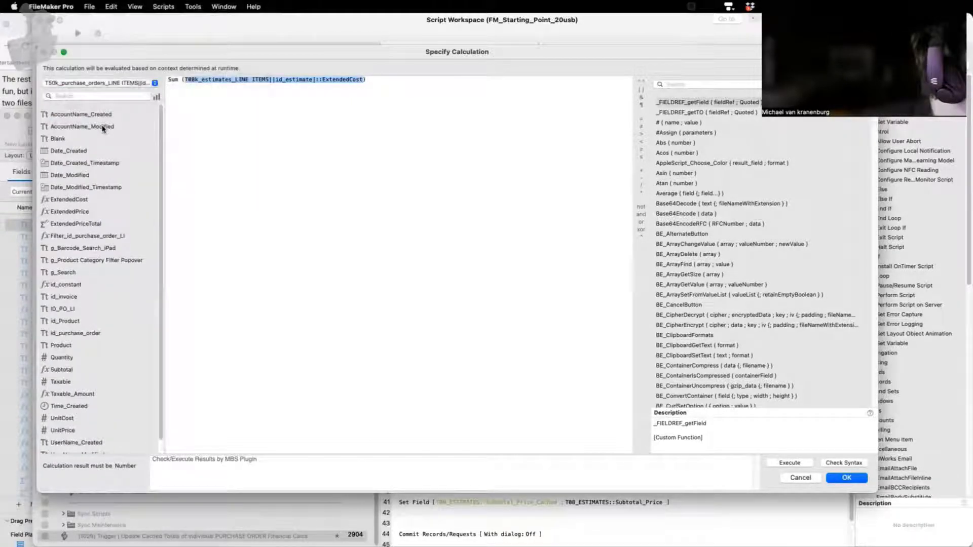
left_click(83, 95)
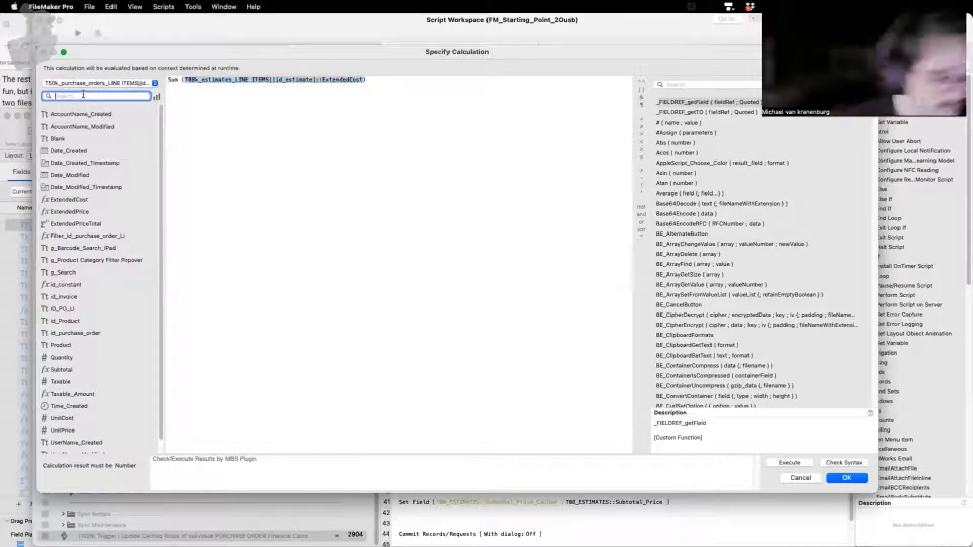
type("exte")
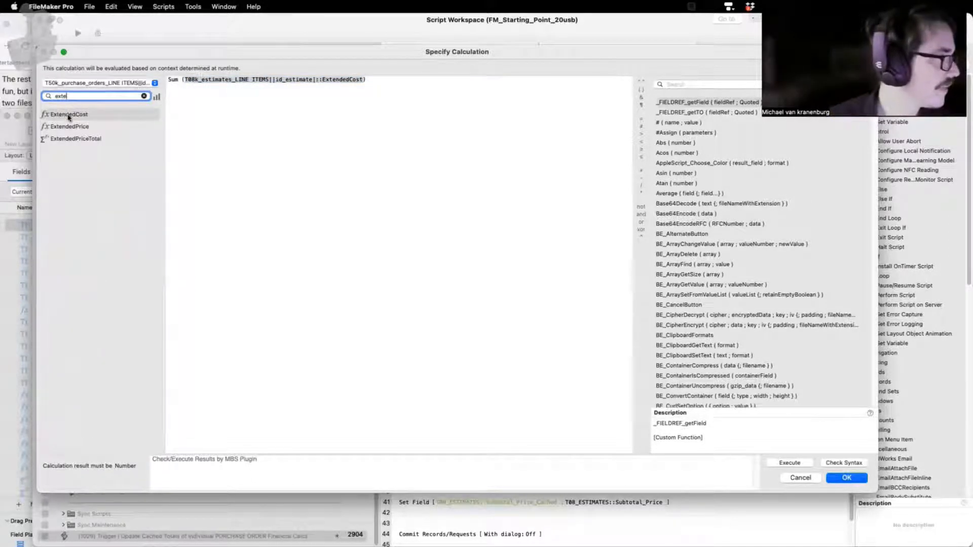
left_click(847, 478)
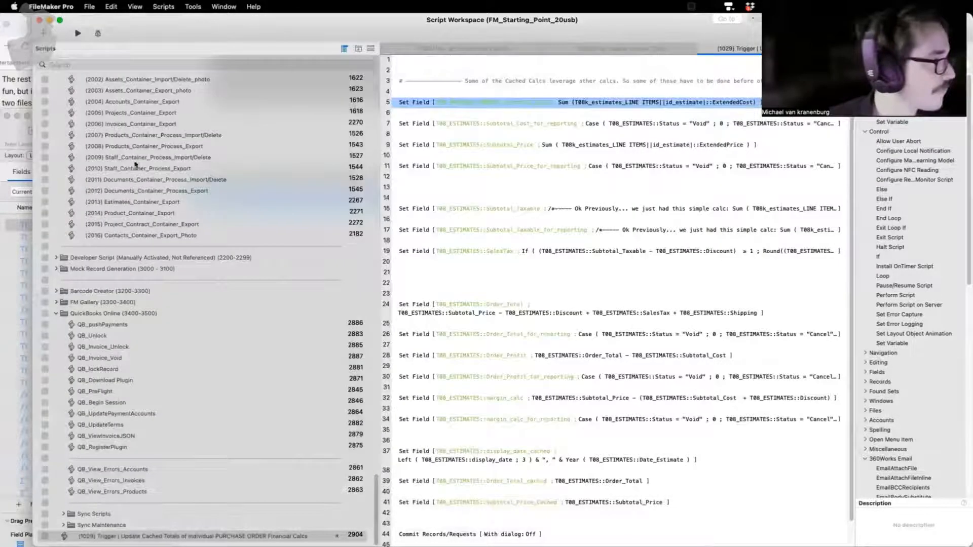
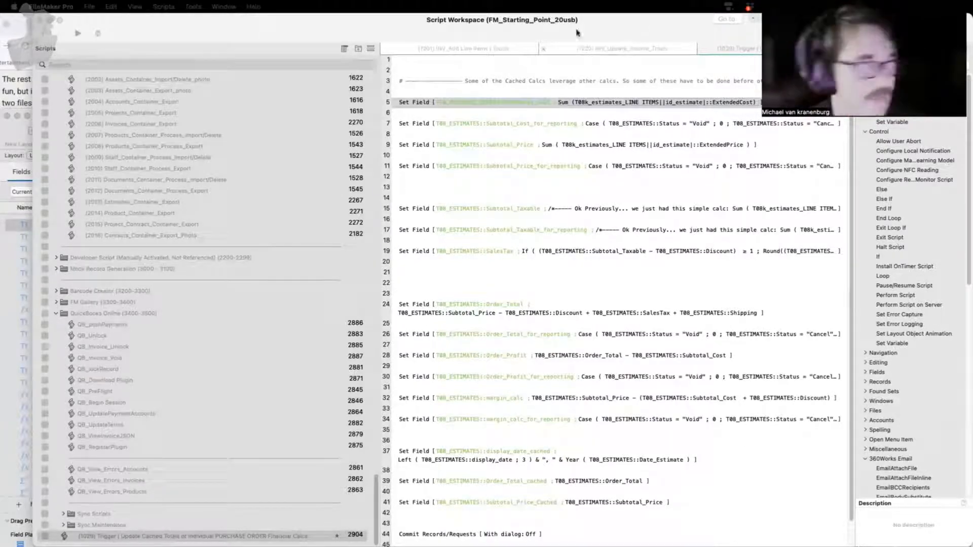
- Replace all steps of the purchase order script with the copied script steps that reference T50_PURCHASE_ORDERS
key("super+a")
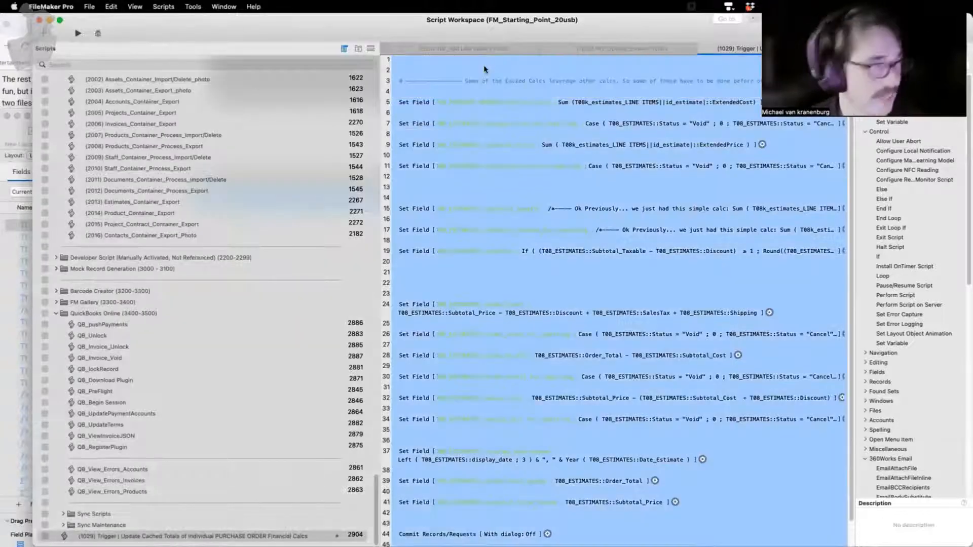
key("BackSpace")
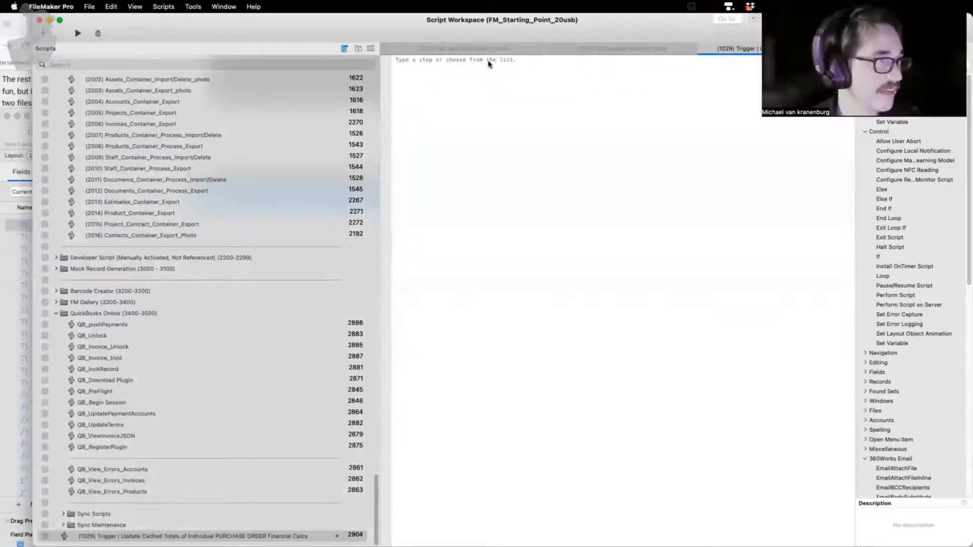
key("super+v")
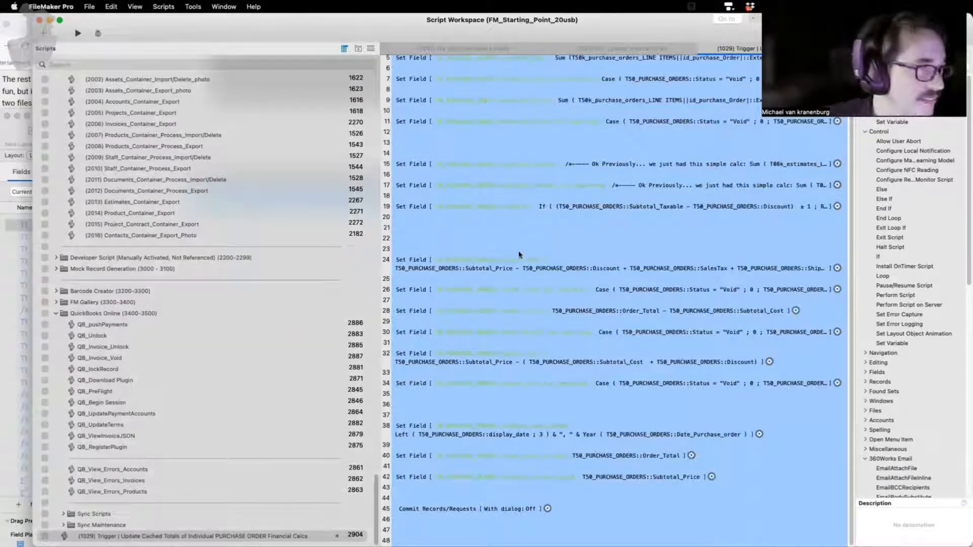
left_click(502, 239)
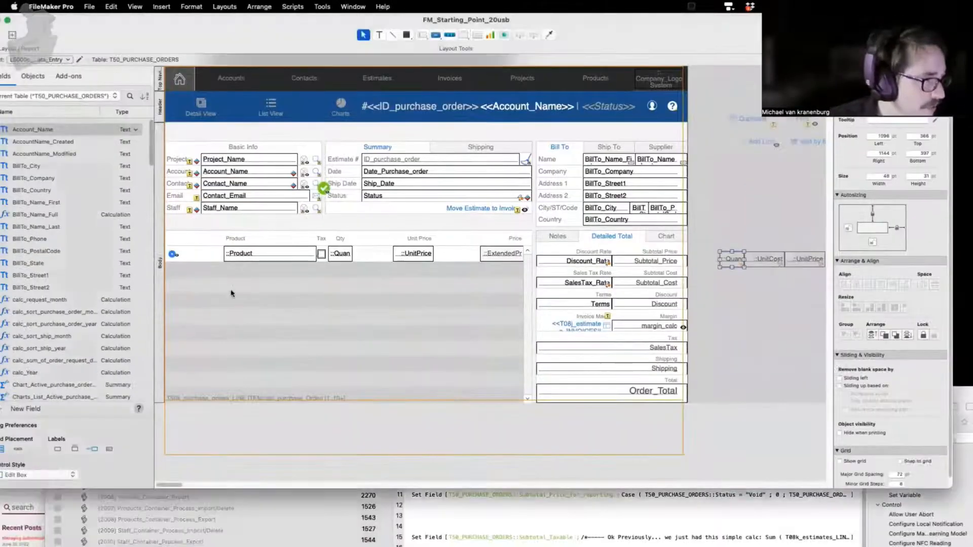
- Check which table occurrence and field the line-item Product field on the purchase order layout uses
left_click(248, 255)
left_click(221, 160)
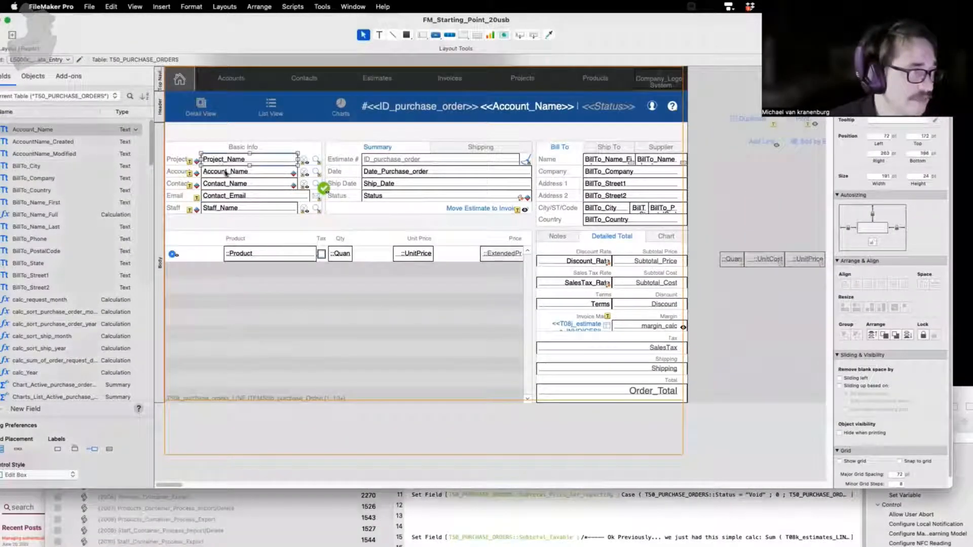
double_click(248, 254)
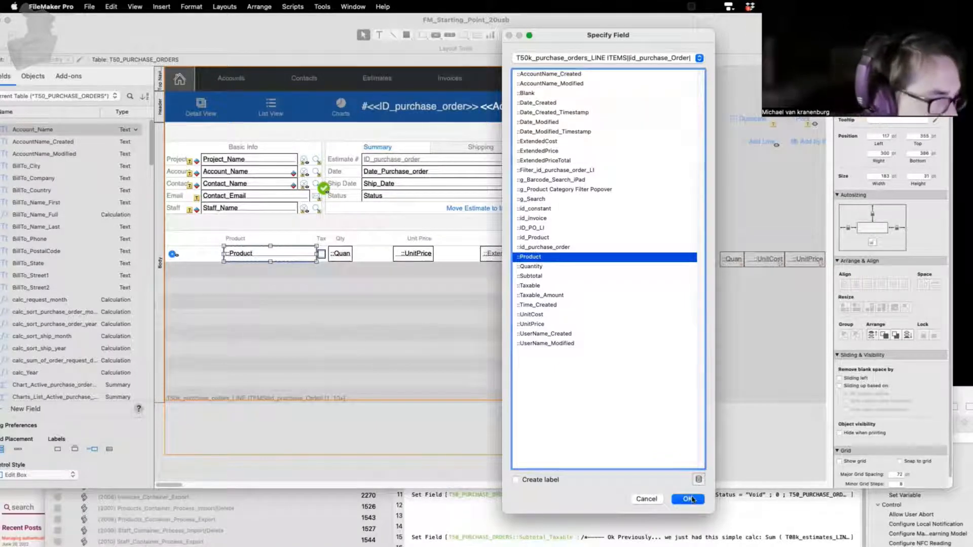
left_click(647, 499)
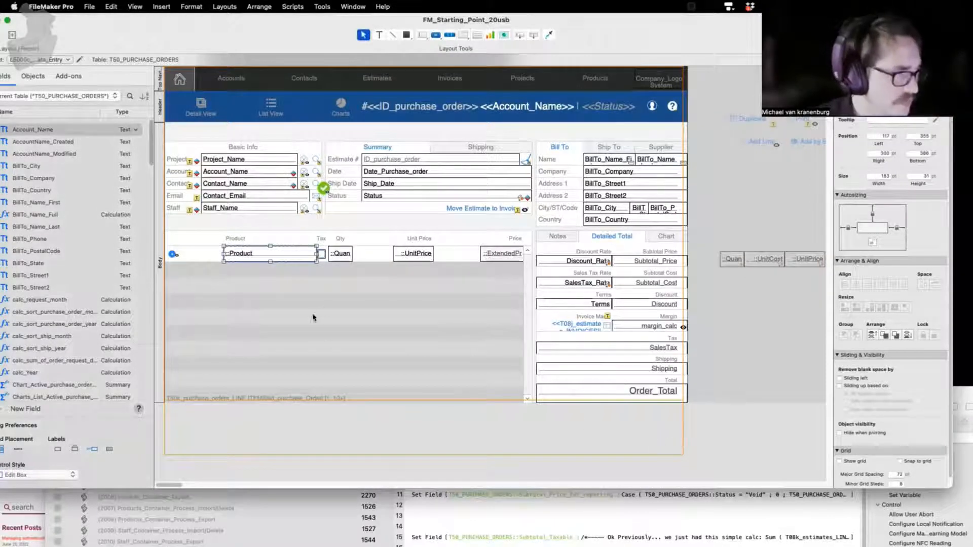
left_click(340, 256)
left_click(404, 255, "shift")
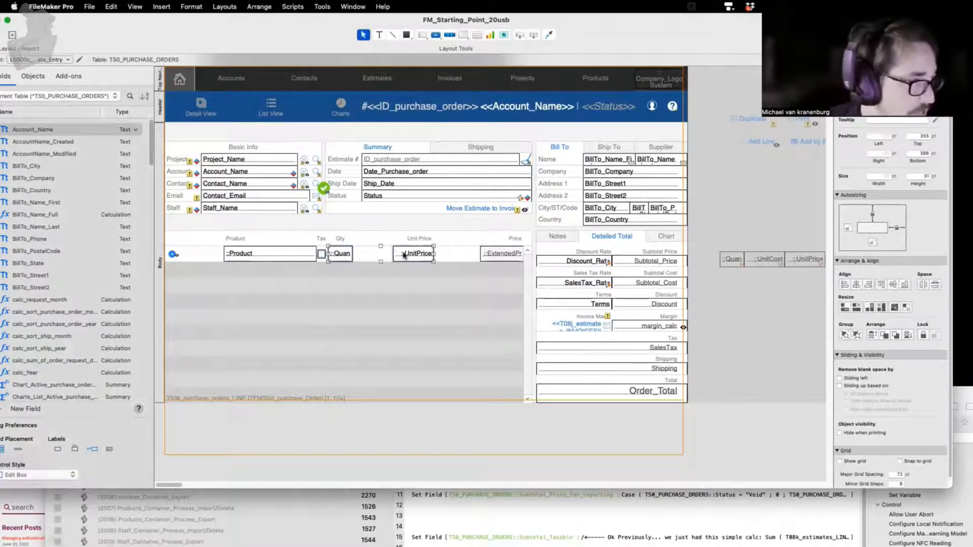
right_click(404, 255)
- Remove the OnObjectExit trigger that runs the estimate totals script from the Discount_Rate and SalesTax_Rate fields
left_click(586, 261)
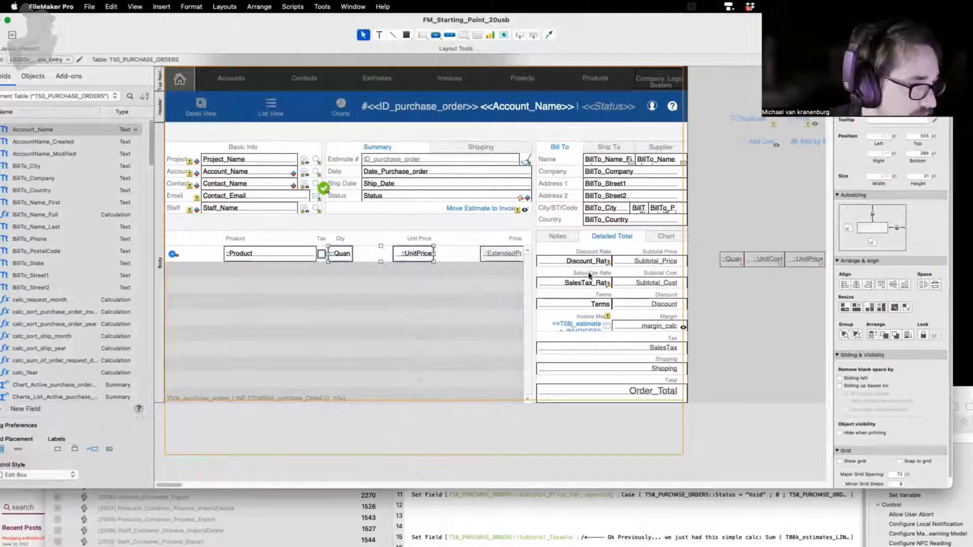
left_click(586, 261)
left_click(588, 282, "shift")
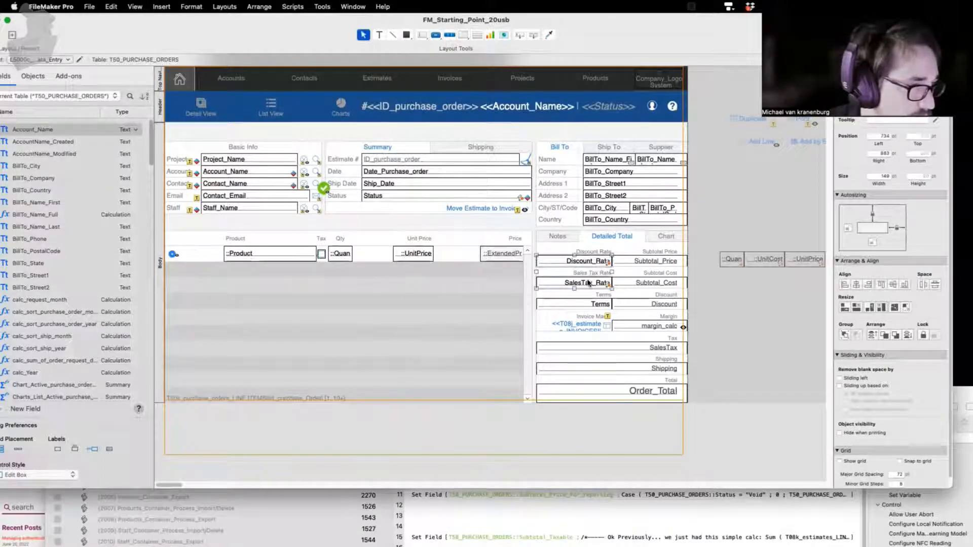
right_click(589, 282)
left_click(631, 391)
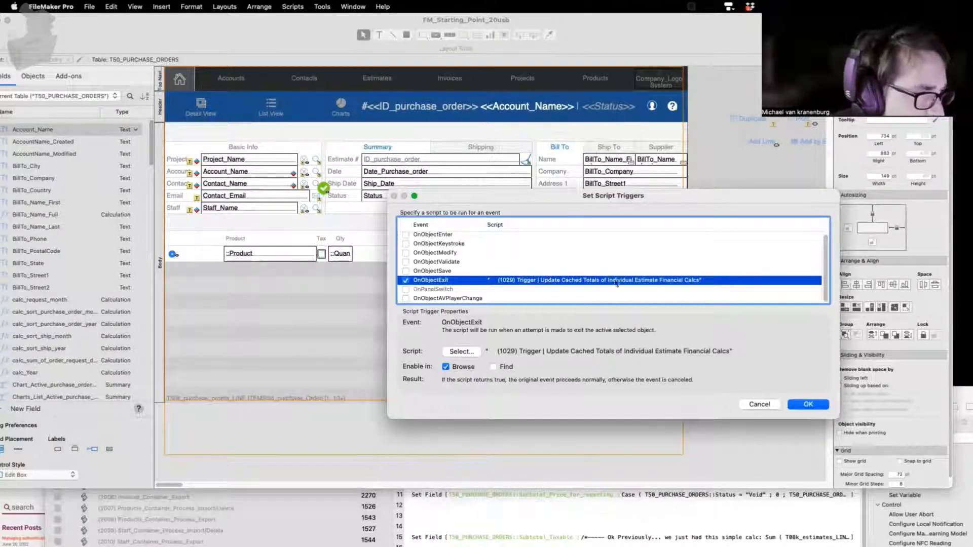
left_click(811, 404)
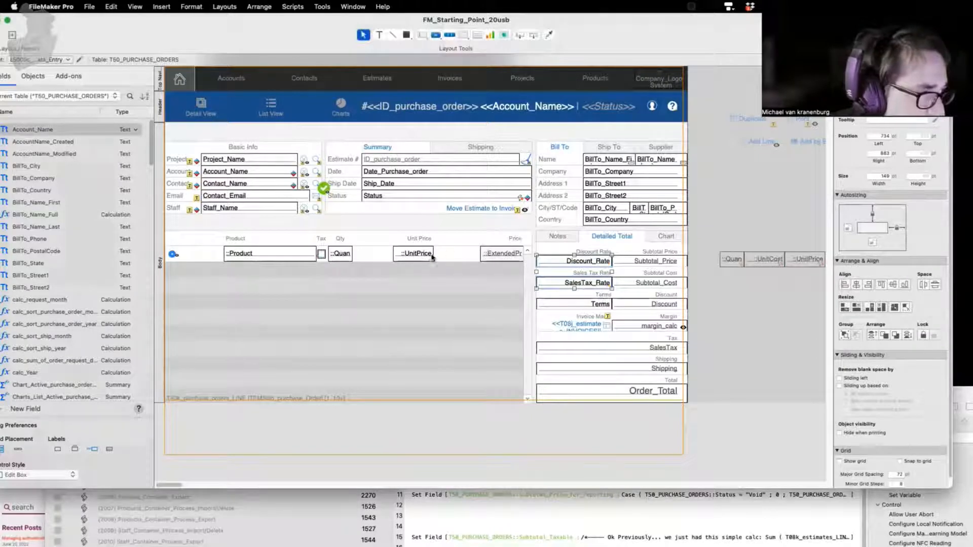
- Set an OnObjectSave trigger running "(1029) Trigger | Update Cached Totals of Individual PURCHASE ORDER Financial Calcs" on Quantity, UnitPrice, Discount_Rate and SalesTax_Rate
left_click(400, 254)
left_click(348, 255)
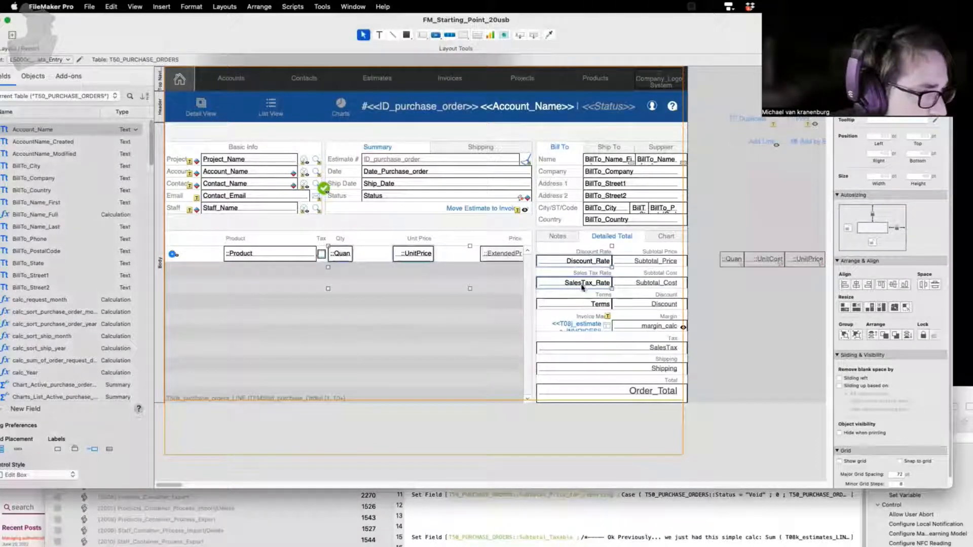
right_click(583, 287)
left_click(608, 396)
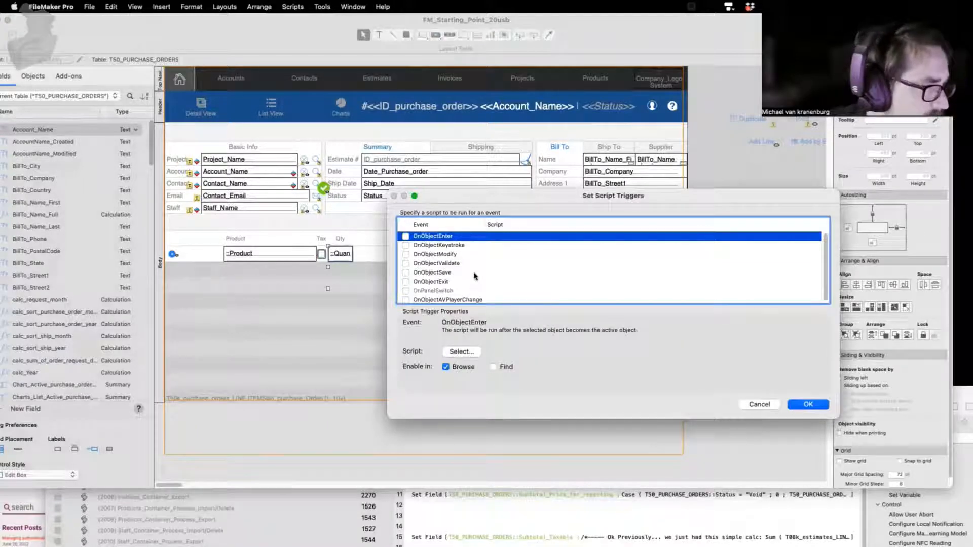
scroll(451, 271, "down", 1)
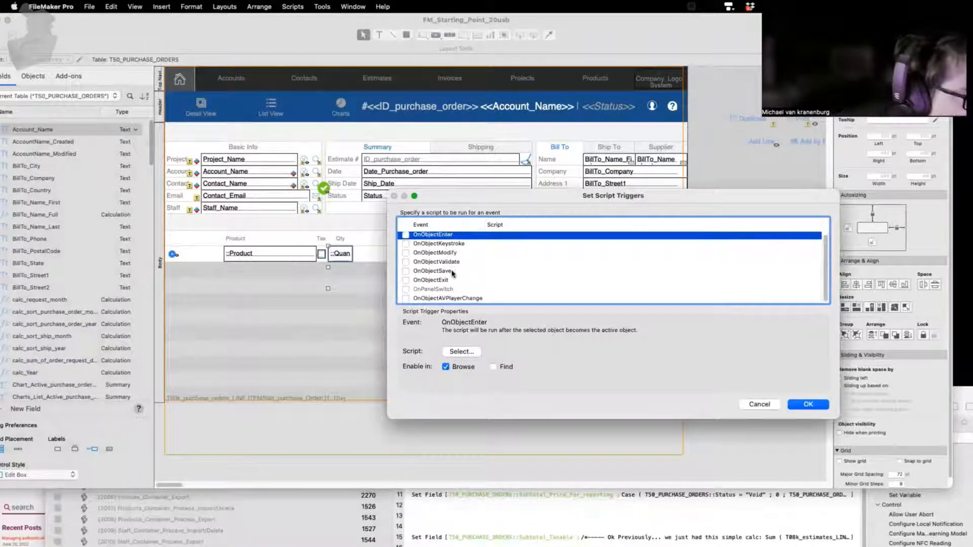
left_click(406, 271)
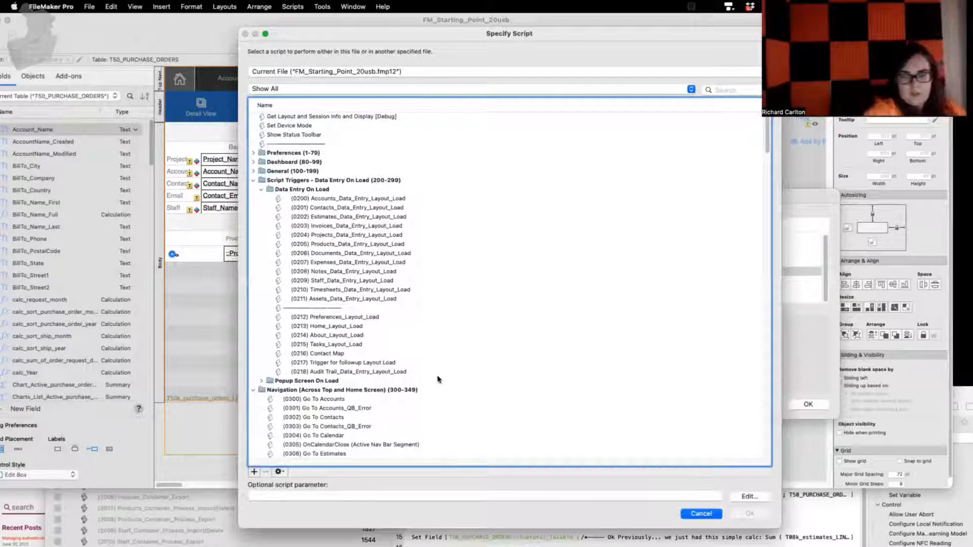
scroll(436, 380, "down", 10)
scroll(436, 379, "down", 15)
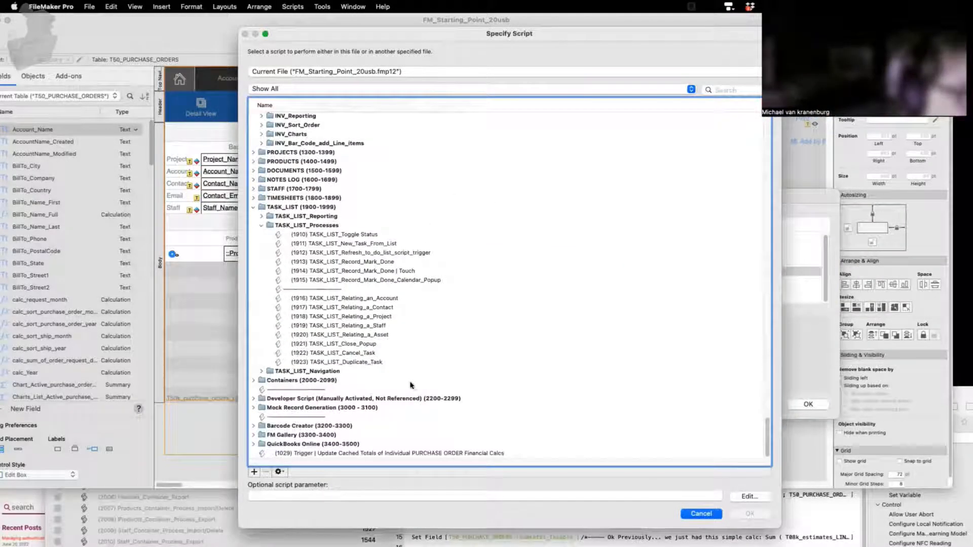
left_click(346, 456)
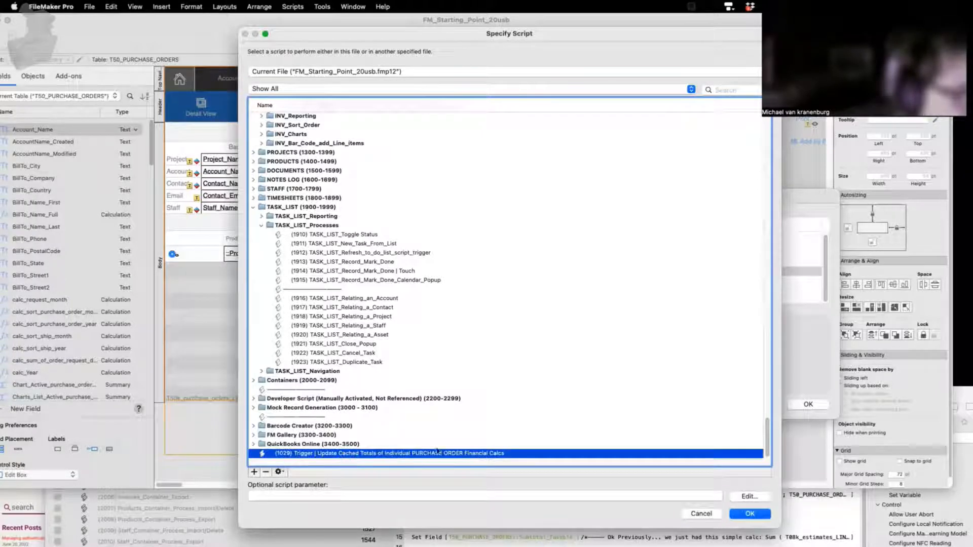
left_click(753, 515)
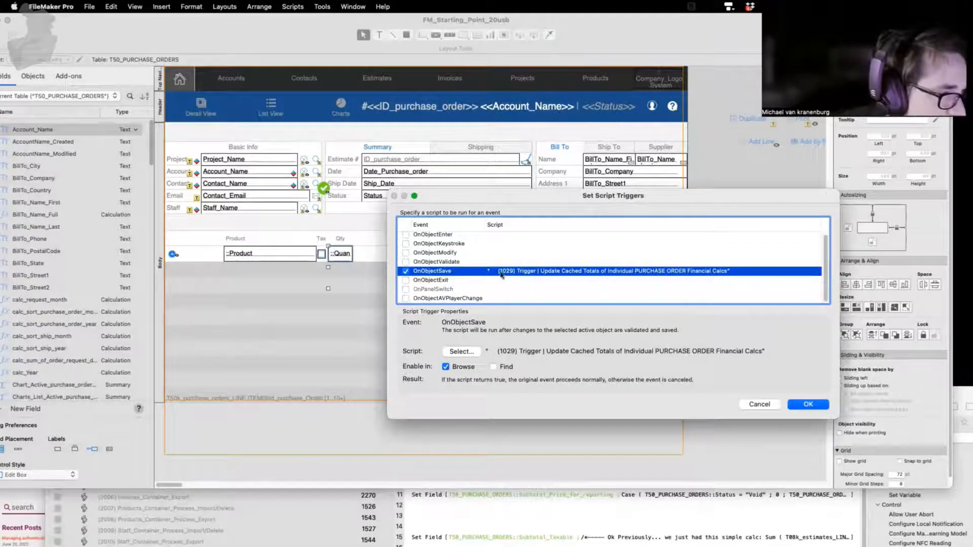
left_click(825, 405)
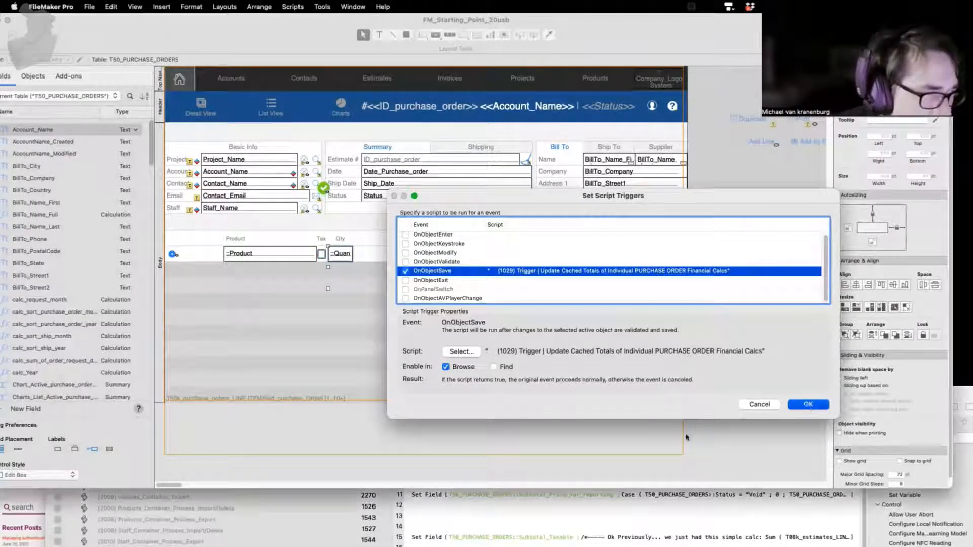
- Rename the purchase order totals script to "(20000) Trigger | Update Cached Totals of Individual PURCHASE ORDER Financial Calcs"
left_click_drag(193, 396, 214, 1)
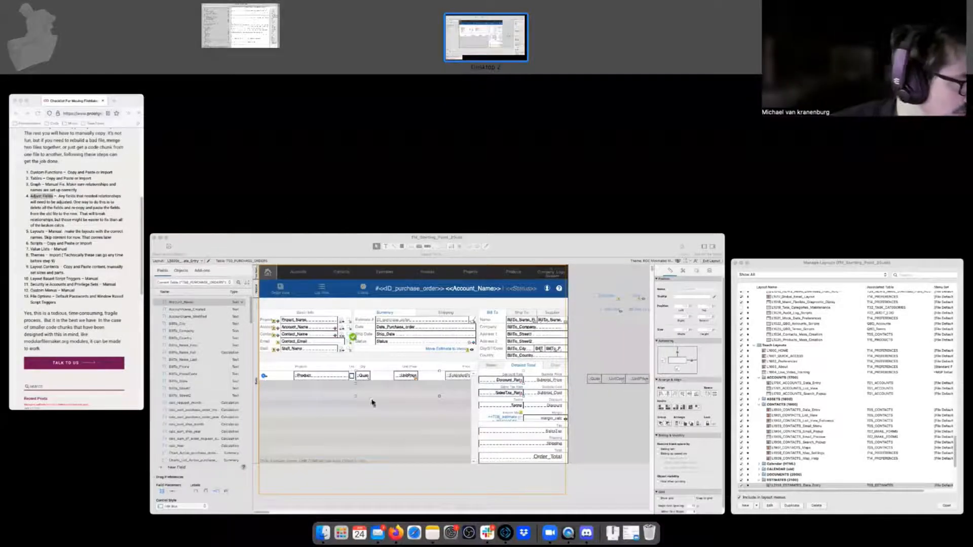
left_click(498, 271)
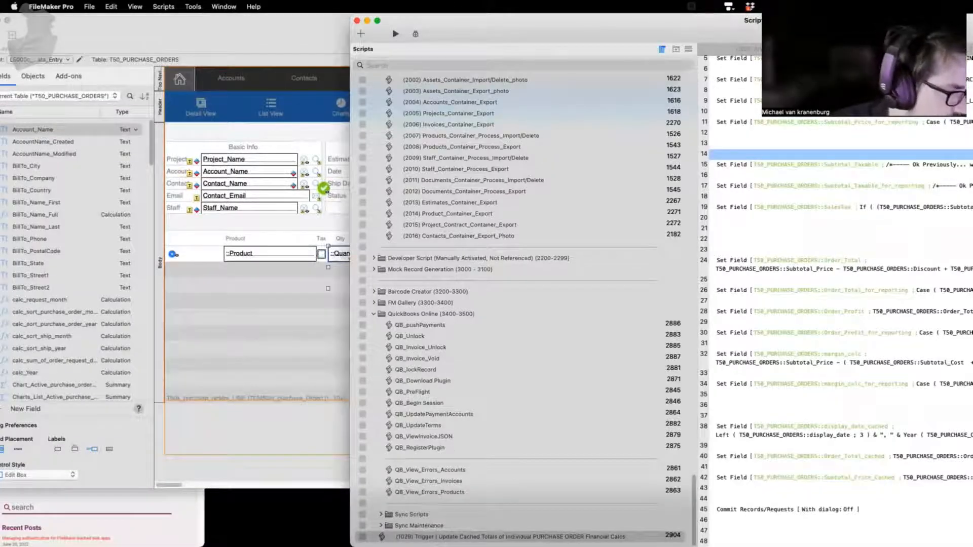
left_click(458, 537)
left_click(458, 537)
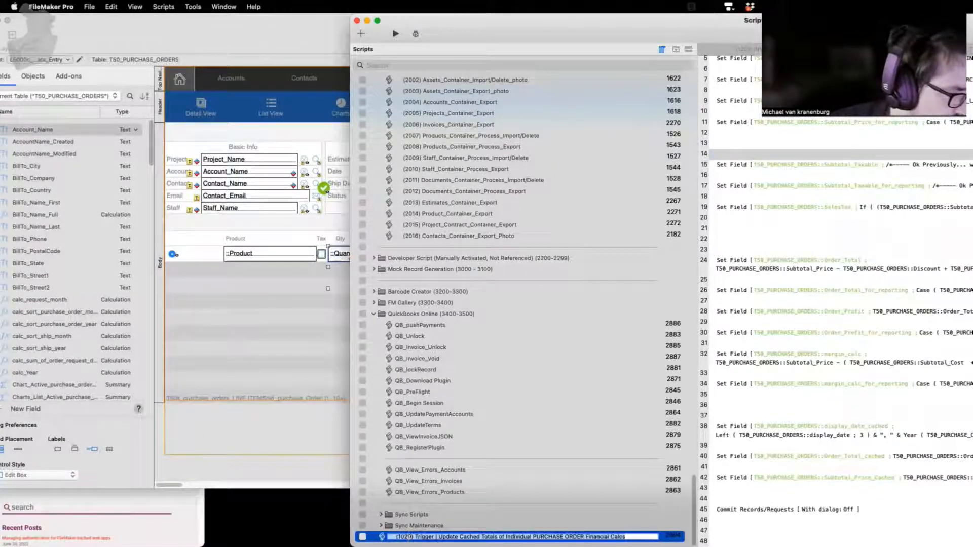
left_click(409, 537)
key("BackSpace")
key("BackSpace")
key("BackSpace")
key("BackSpace")
key("BackSpace")
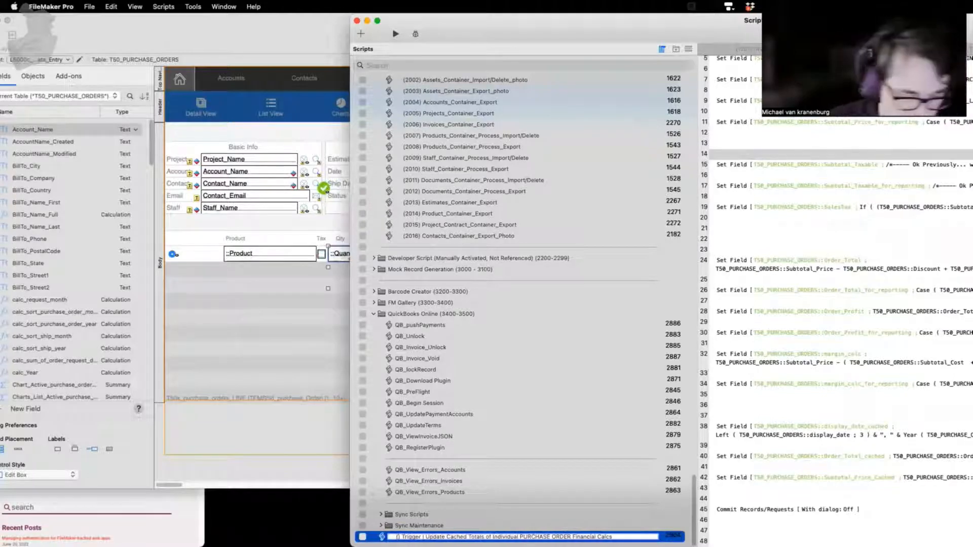
type("(20000")
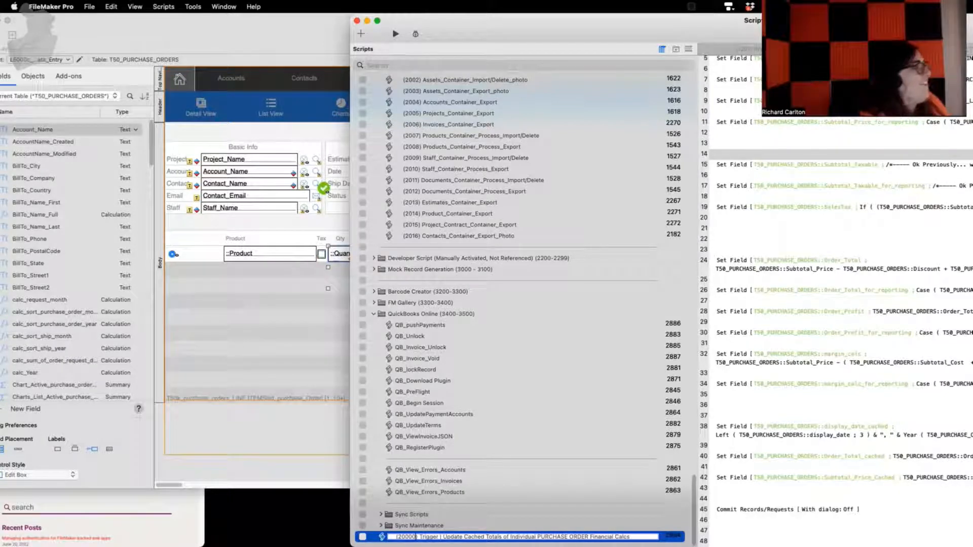
key("Return")
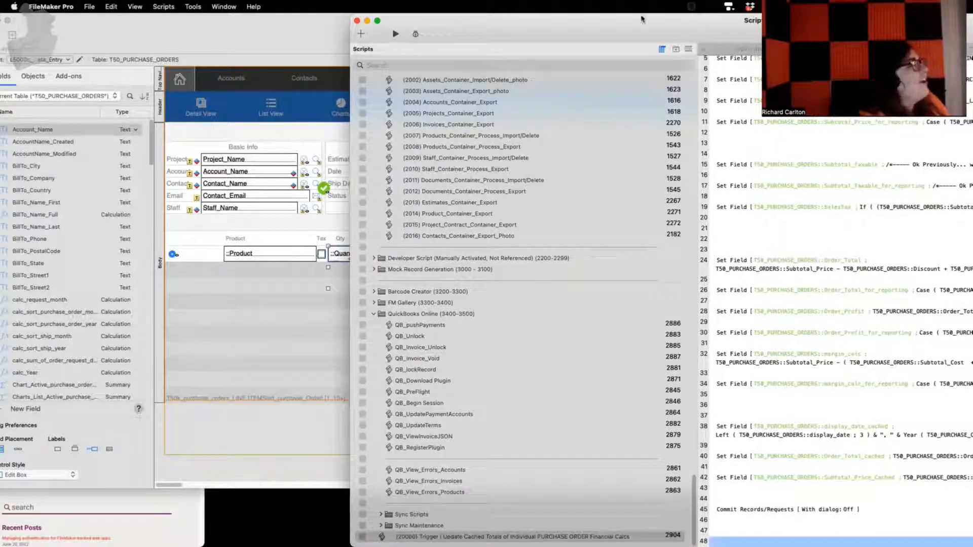
- Check which script the OnObjectSave trigger runs on the selected quantity, price and rate fields of the purchase order layout
left_click_drag(610, 27, 598, 27)
left_click(265, 39)
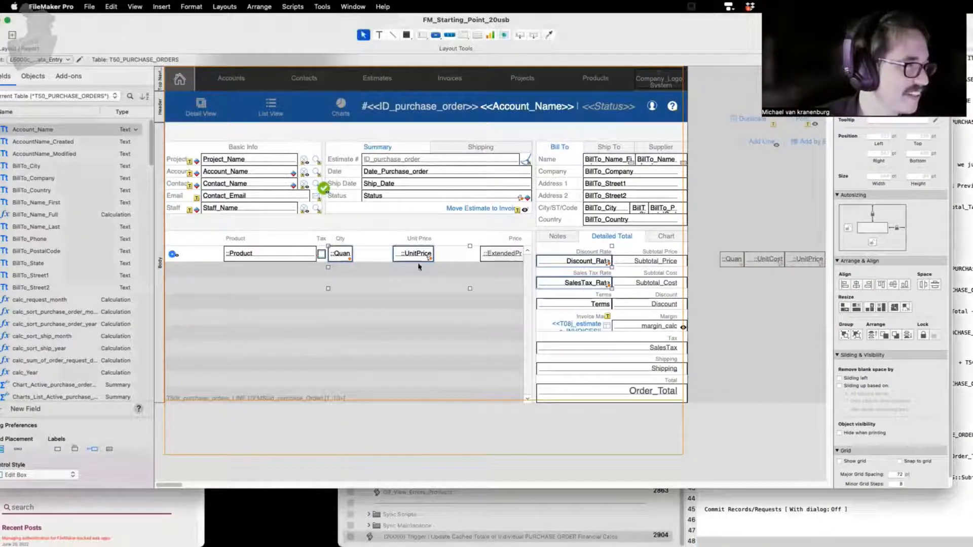
right_click(409, 256)
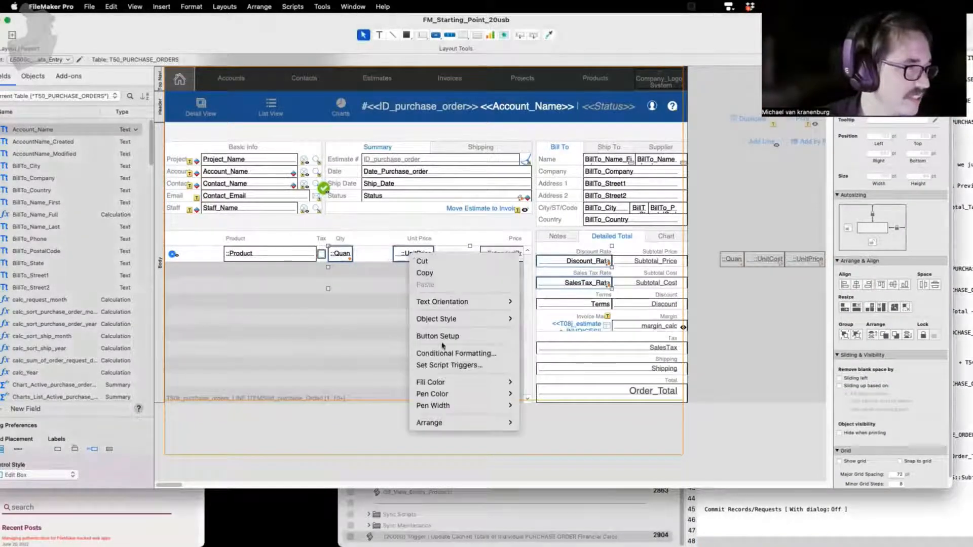
left_click(449, 365)
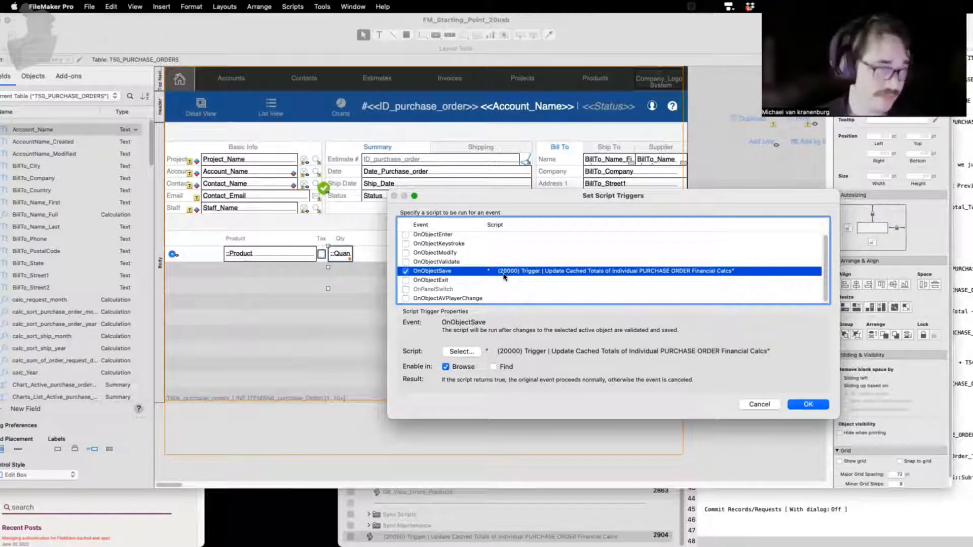
left_click(807, 405)
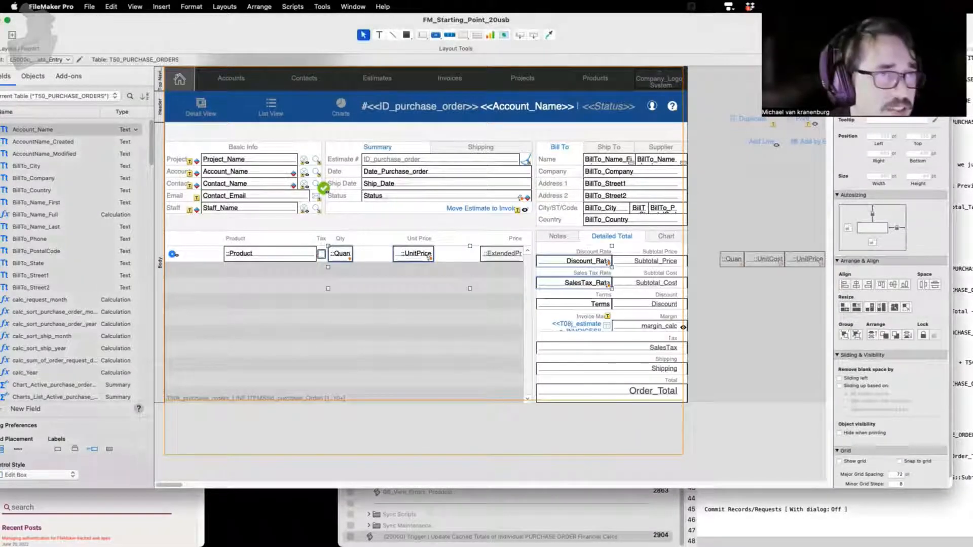
- Test the detailed totals in Browse mode by setting the Skateboard line's unit price to 100 and its quantity to 2
mouse_move(395, 537)
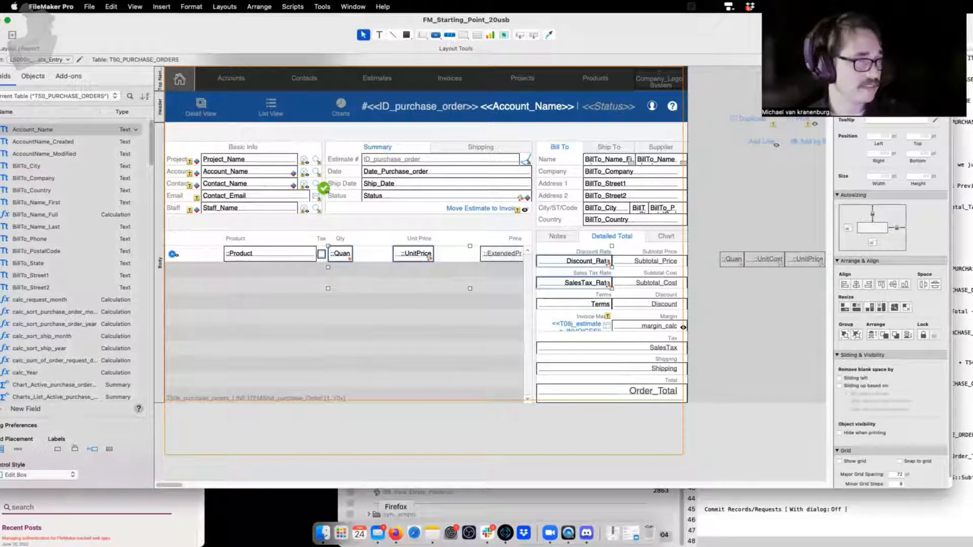
key("super+b")
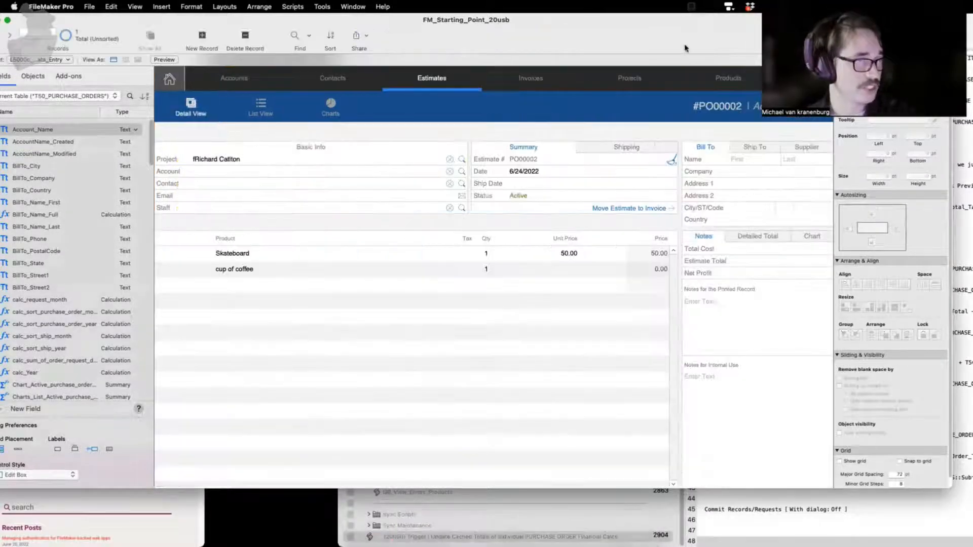
left_click(761, 238)
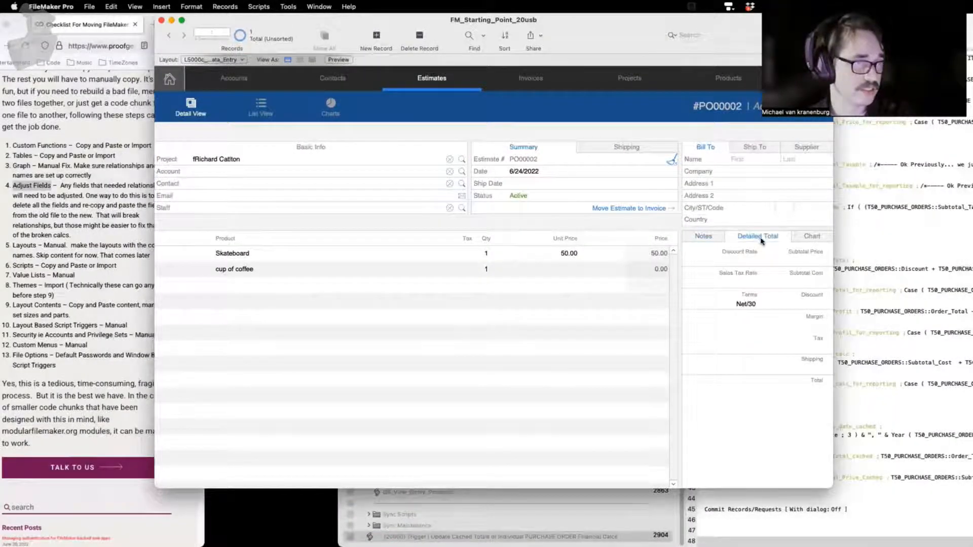
left_click(560, 257)
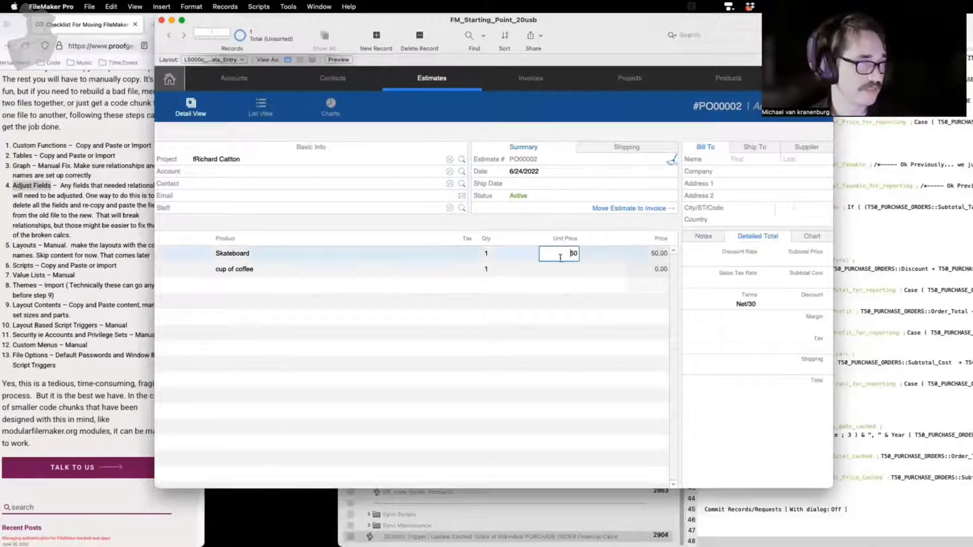
left_click_drag(559, 253, 623, 258)
type("100")
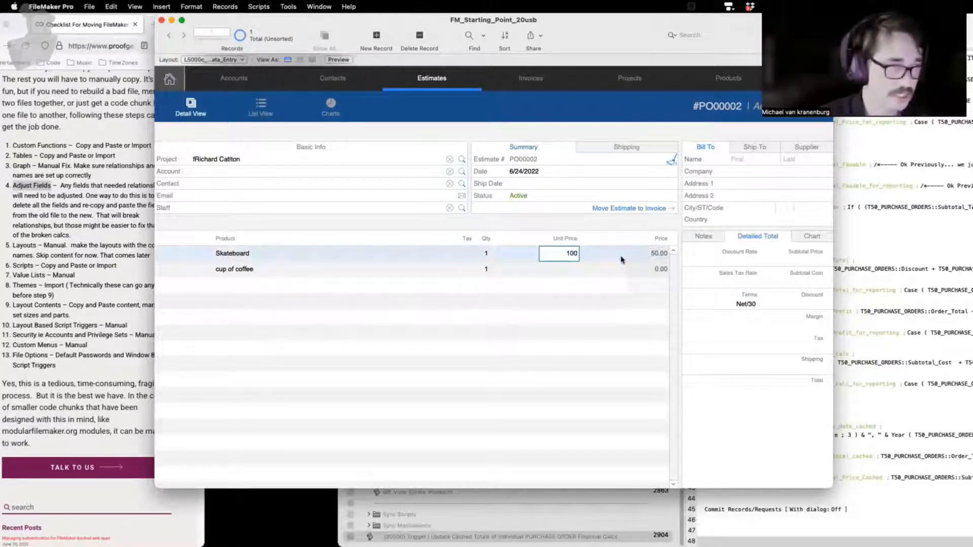
left_click(608, 396)
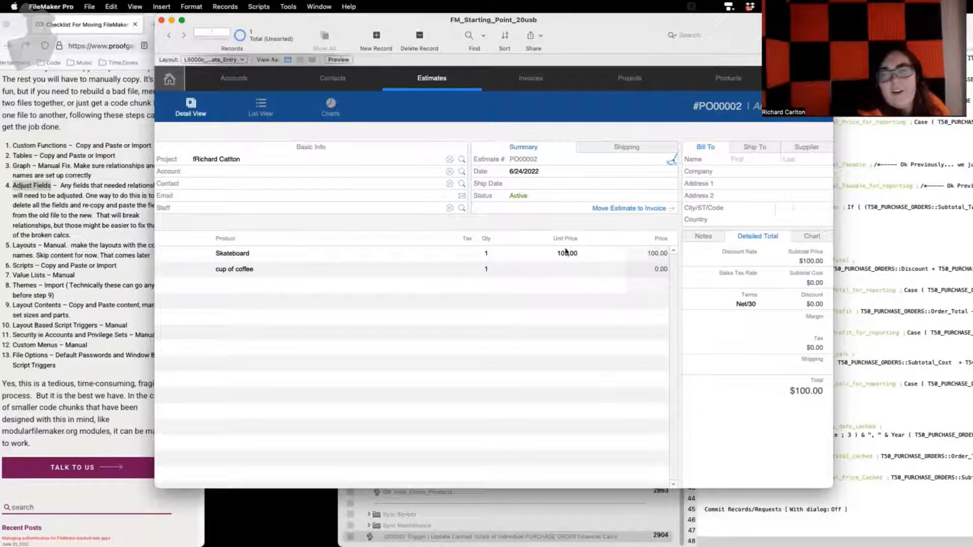
left_click(482, 253)
type("2")
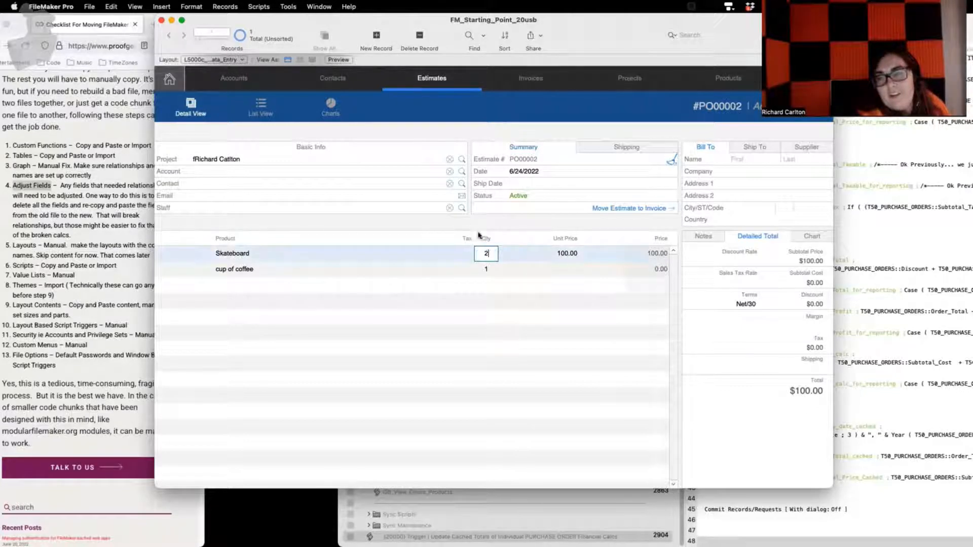
left_click(481, 235)
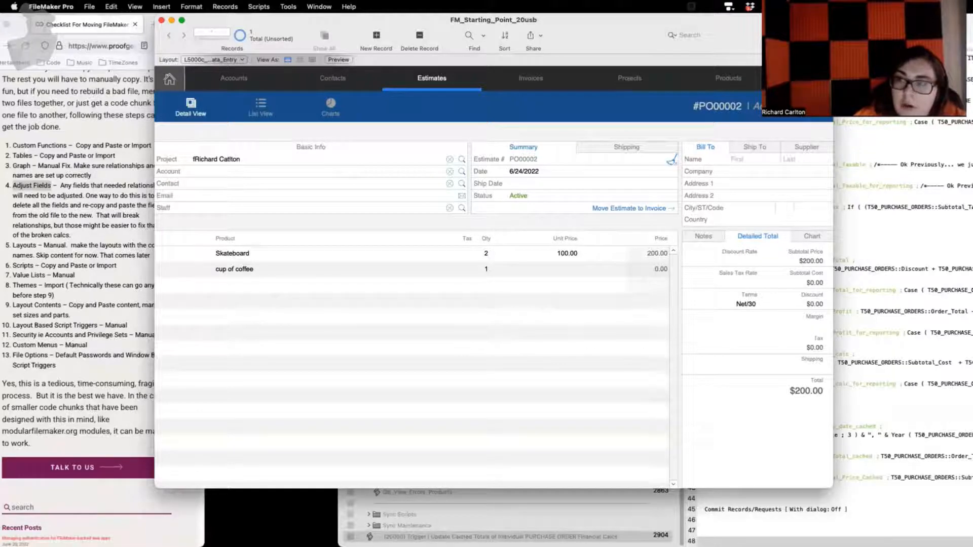
- In Layout mode, check which table occurrence and field the Project_Name field and the line-item Product field use
key("super+l")
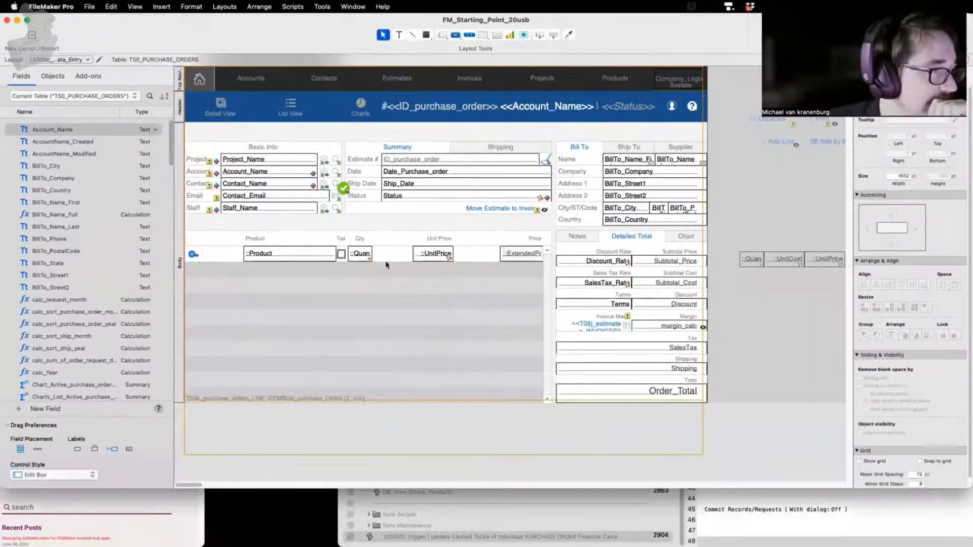
left_click(285, 254)
right_click(285, 255)
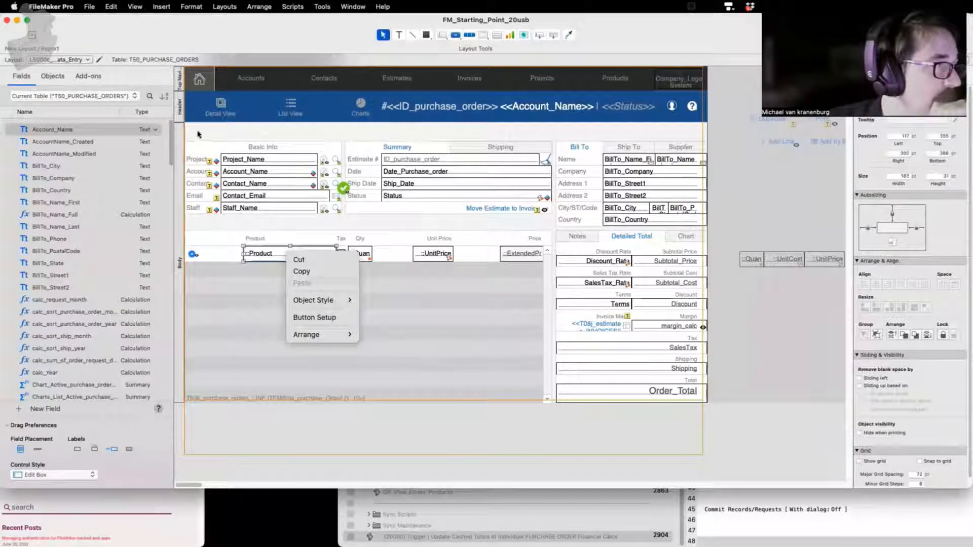
left_click(244, 161)
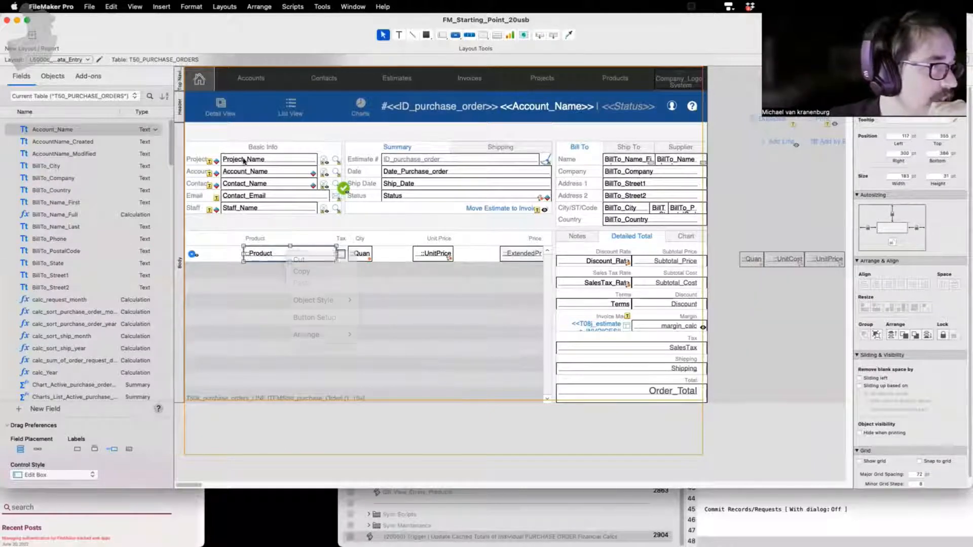
left_click(244, 161)
right_click(244, 161)
left_click(233, 161)
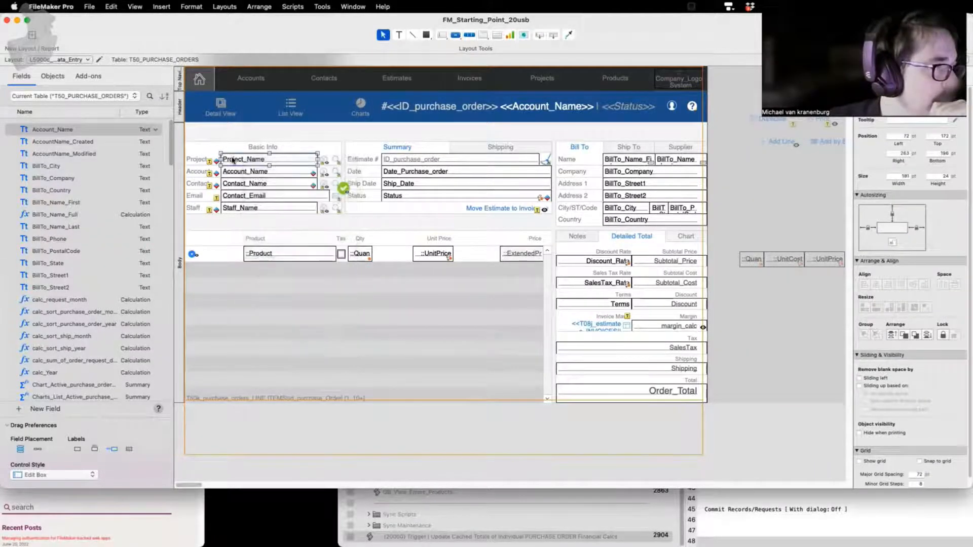
double_click(232, 160)
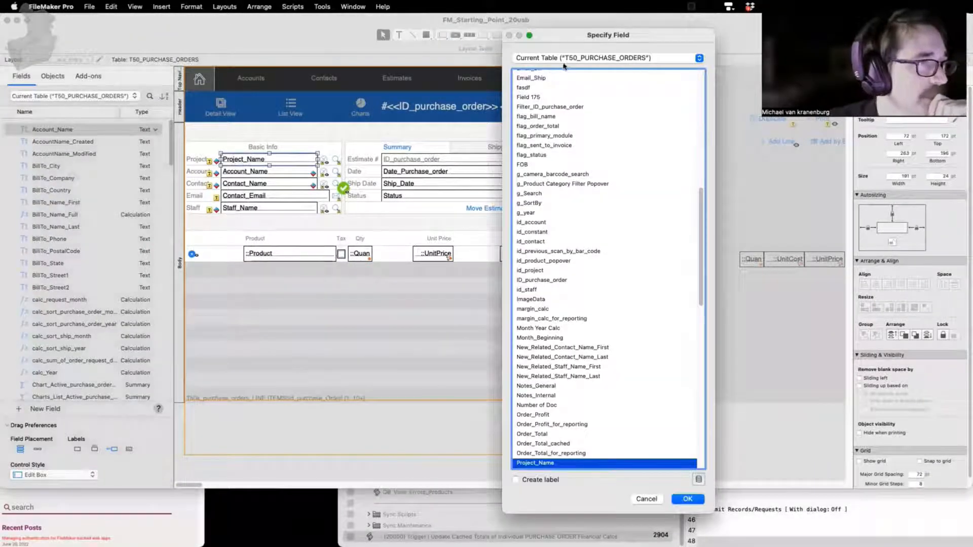
left_click(647, 499)
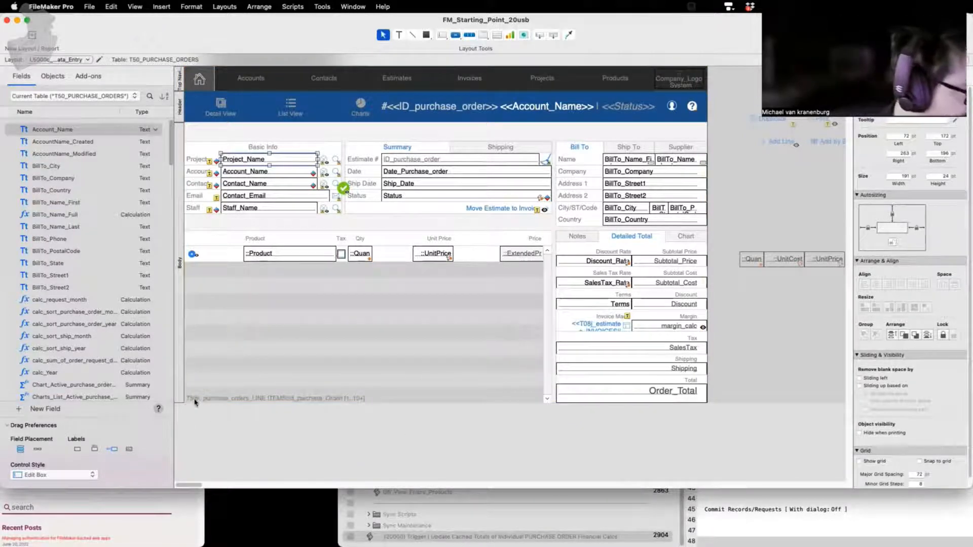
left_click(275, 257)
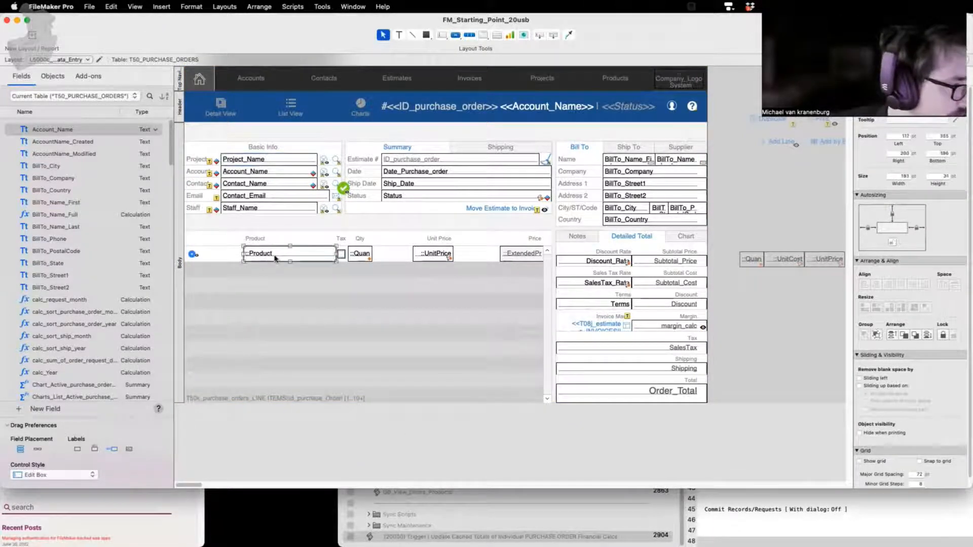
double_click(274, 258)
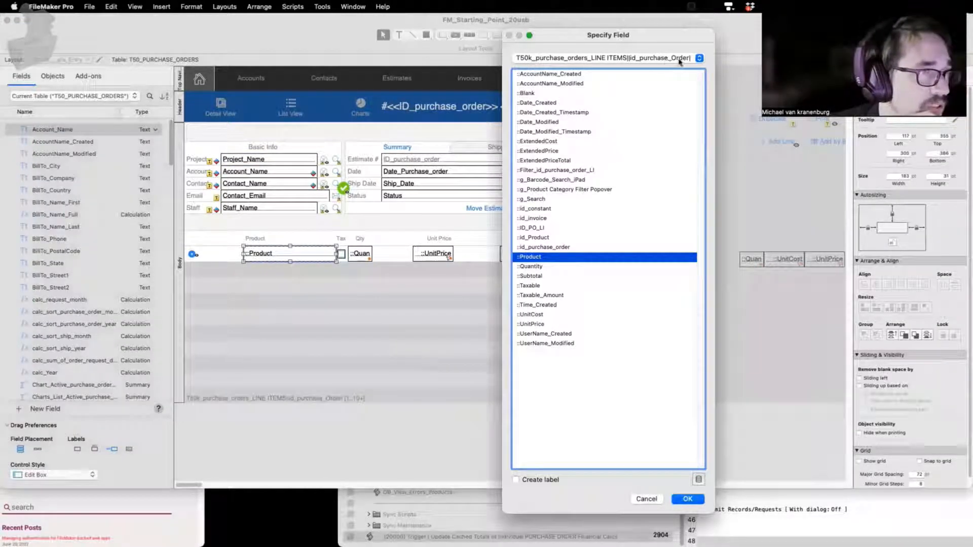
left_click(687, 500)
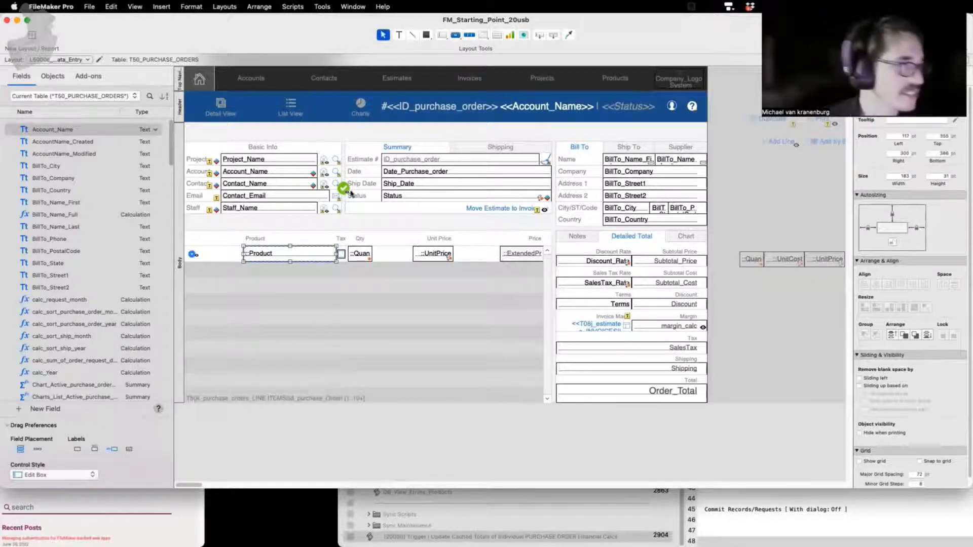
- Inspect the script parameter calculation of the search button beside the Project_Name field, leaving it as is
double_click(335, 158)
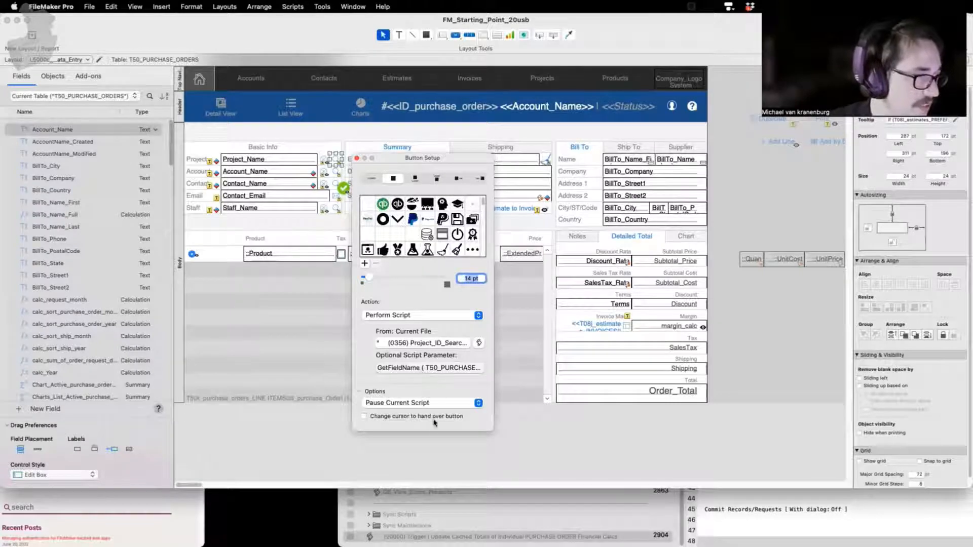
left_click(428, 368)
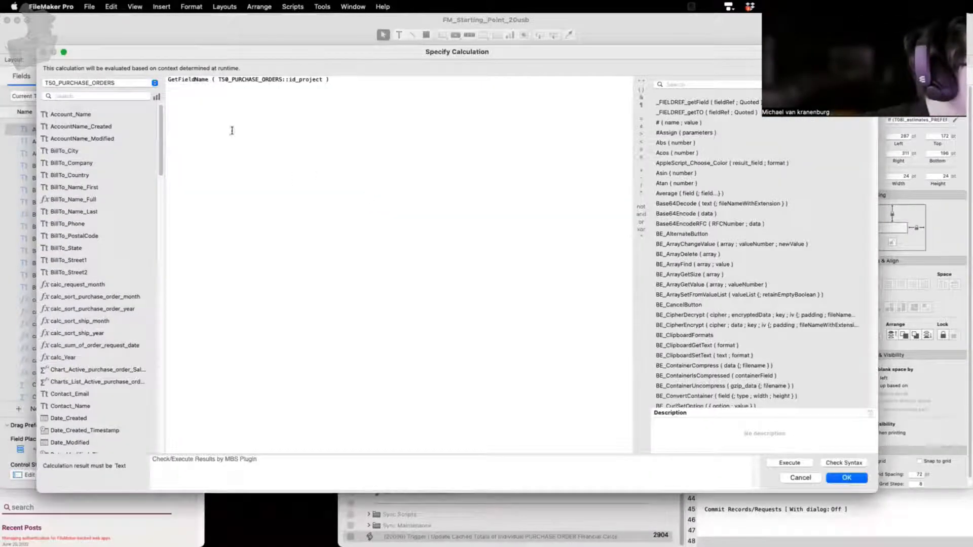
left_click(789, 476)
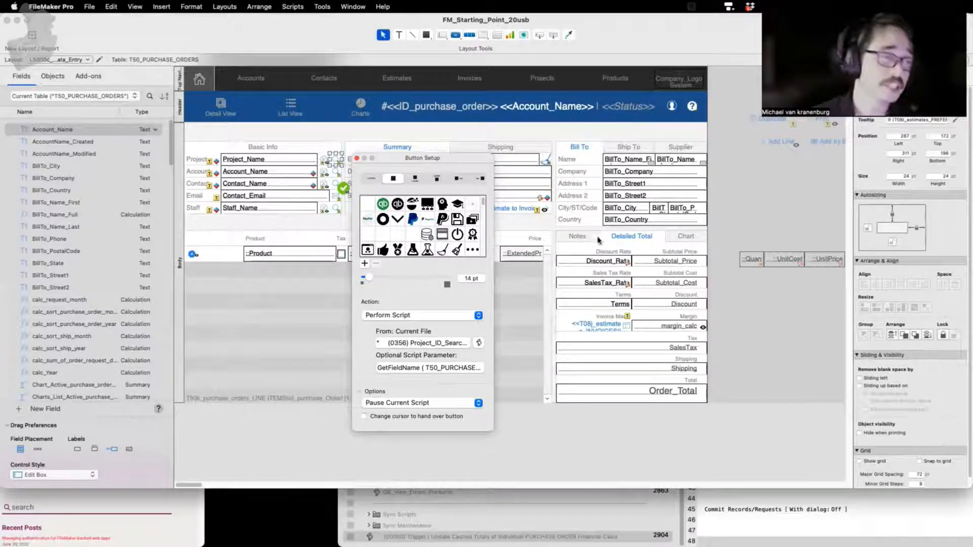
left_click(751, 325)
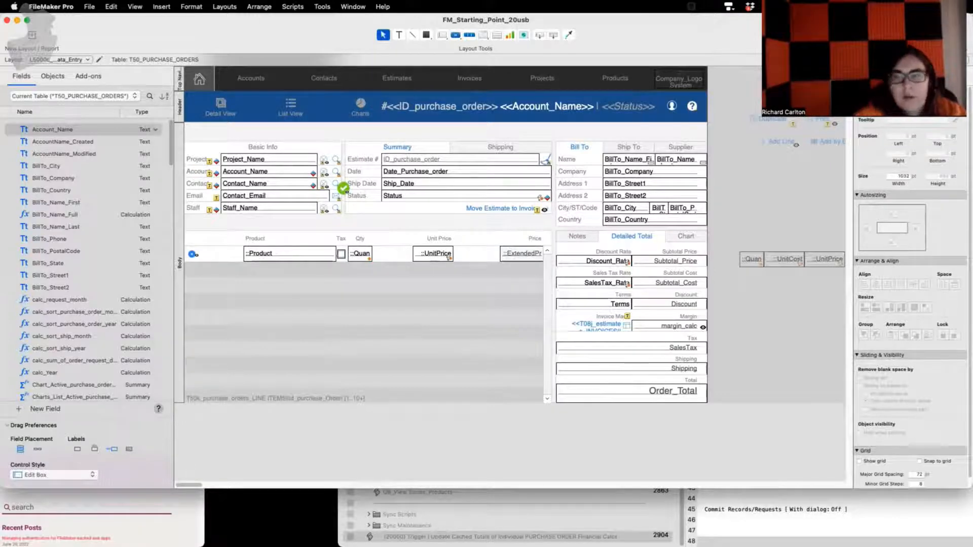
- Inspect the invoice field among the detailed totals and the sample chart on the purchase order layout
key("super+shift+s")
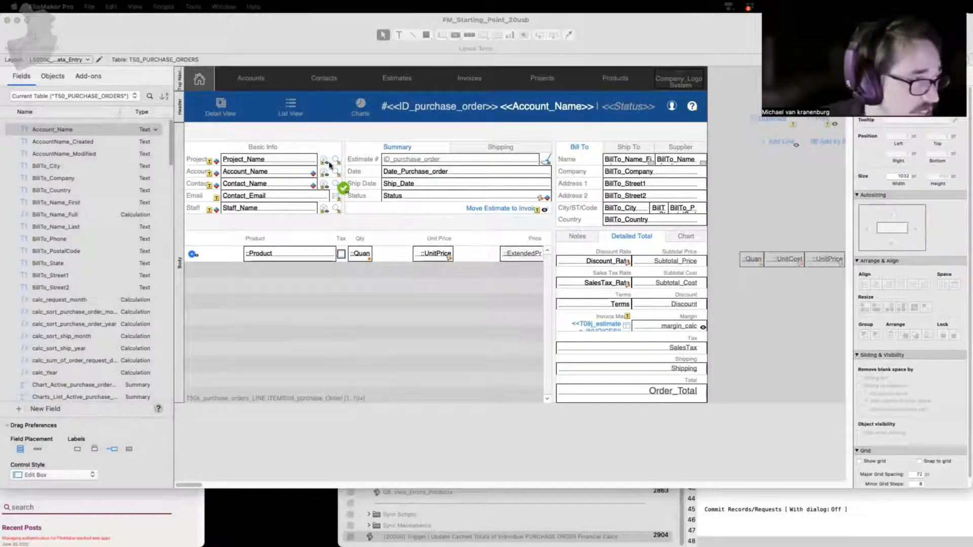
left_click(589, 329)
left_click(603, 327)
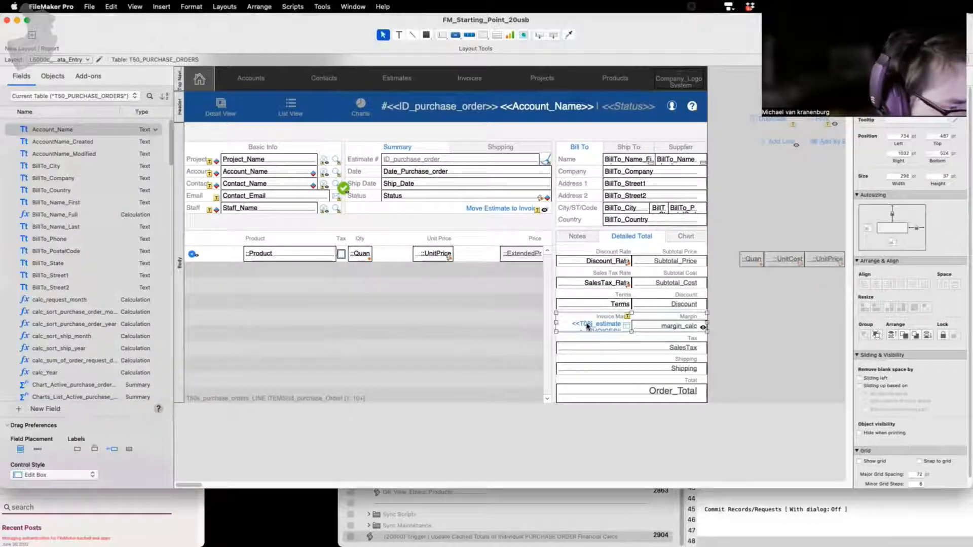
left_click(587, 326)
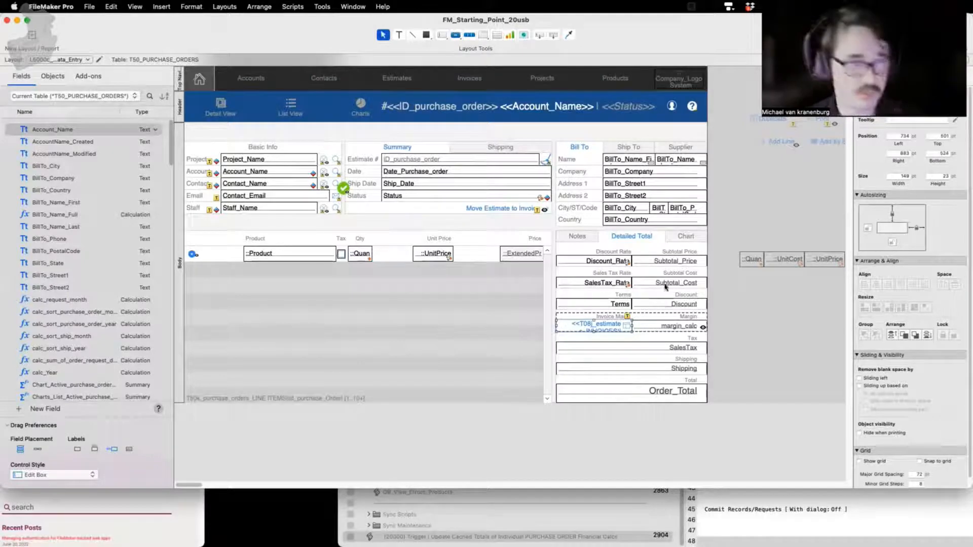
left_click(679, 239)
left_click(657, 310)
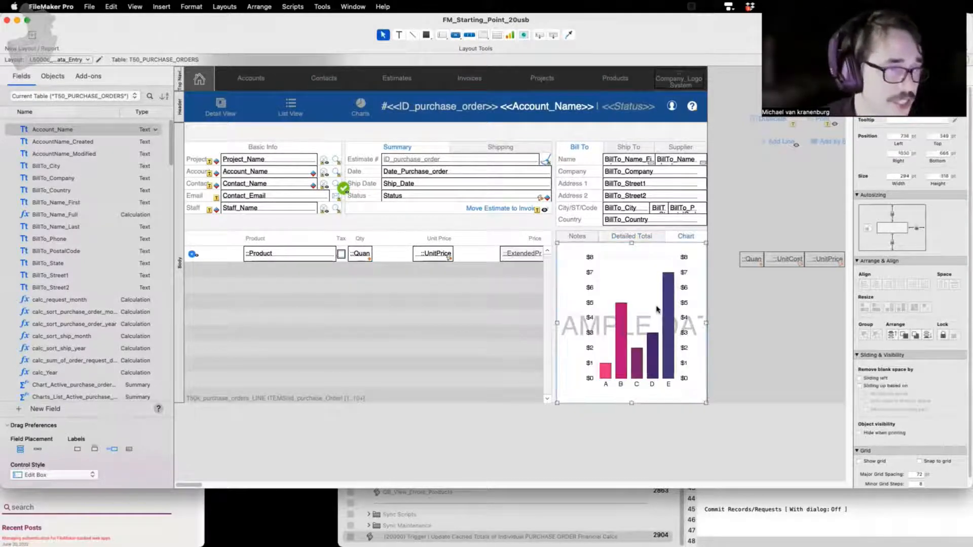
- Inspect the sample chart's data setup and the Detail View segment of the header button bar, leaving both as is
double_click(656, 309)
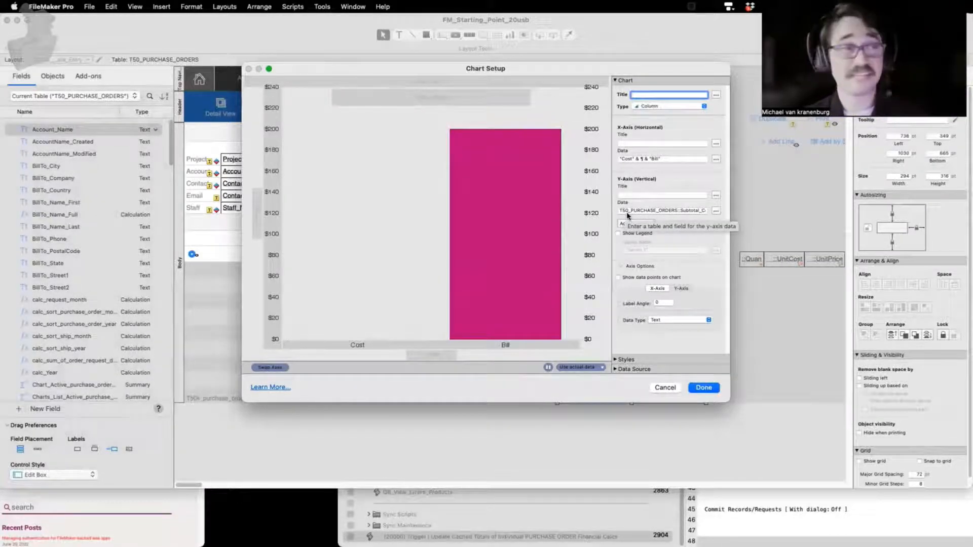
left_click(659, 388)
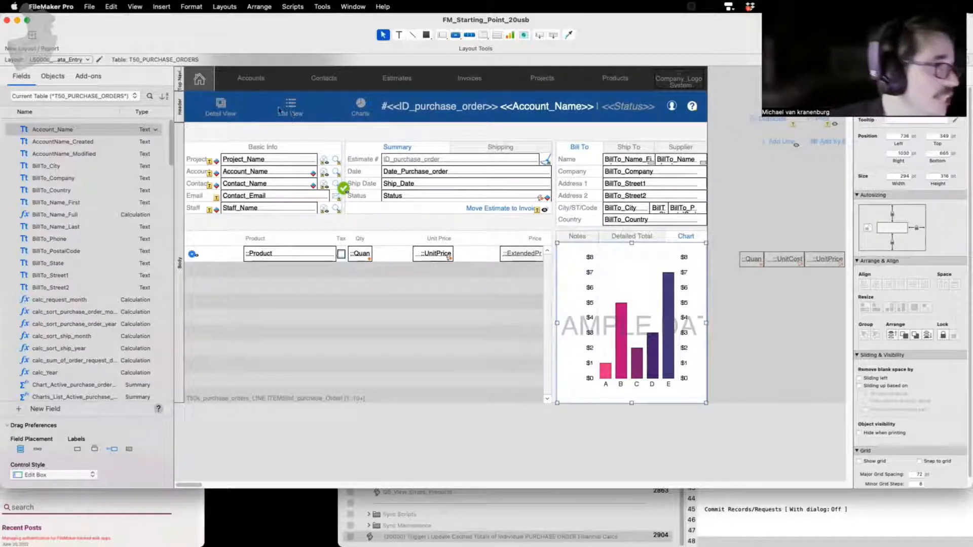
left_click(264, 118)
left_click(216, 107)
double_click(221, 109)
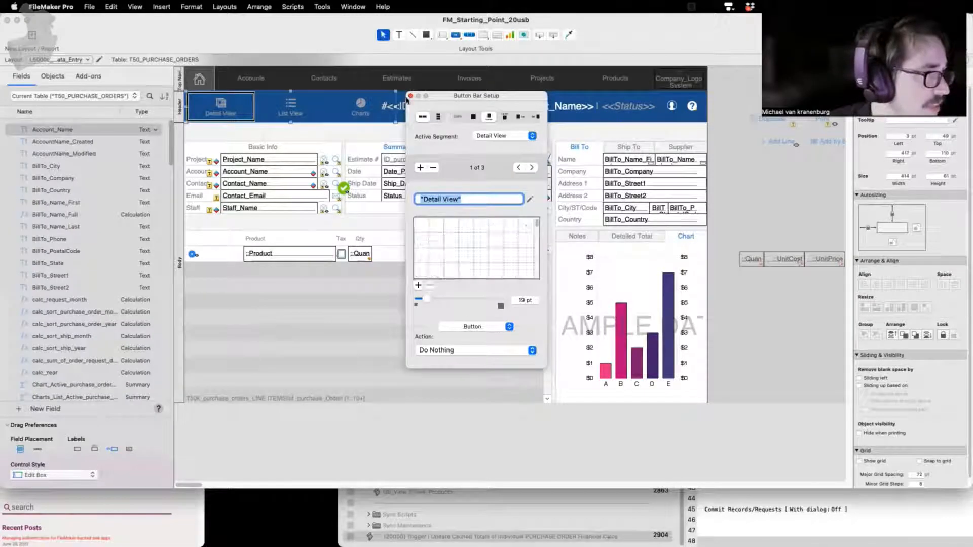
- Point the List View button segment's Go to Layout action at the L5001_PURCHASE_ORDERS_List_View layout
left_click(284, 105)
double_click(284, 105)
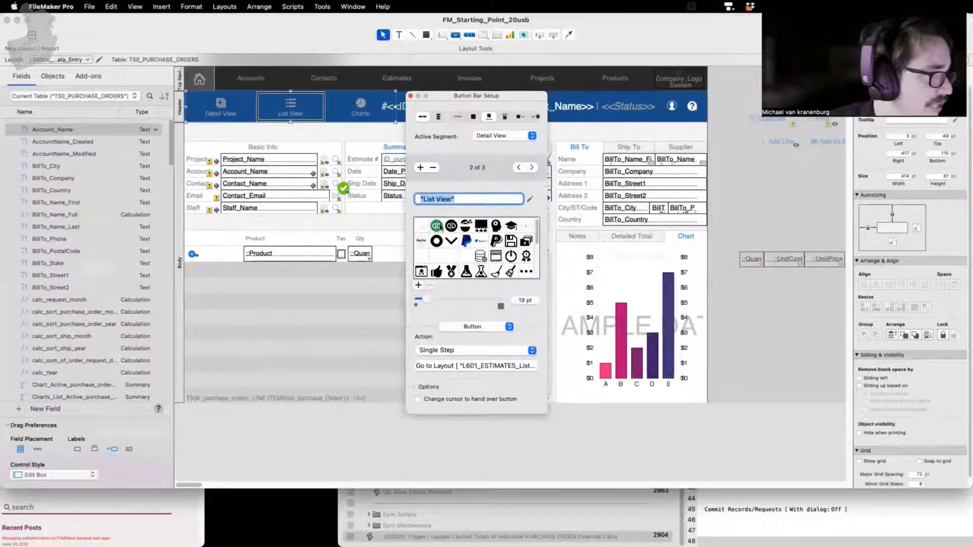
left_click(510, 329)
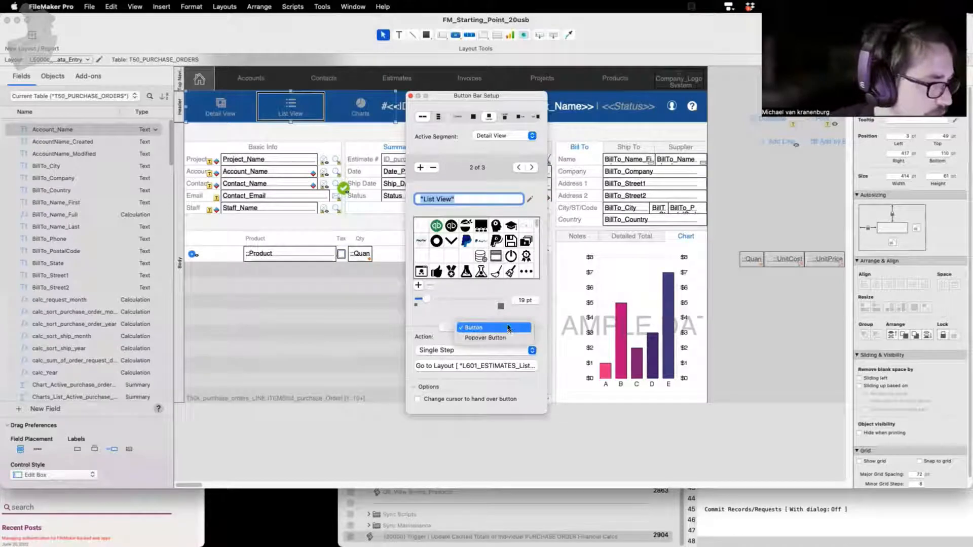
left_click(472, 311)
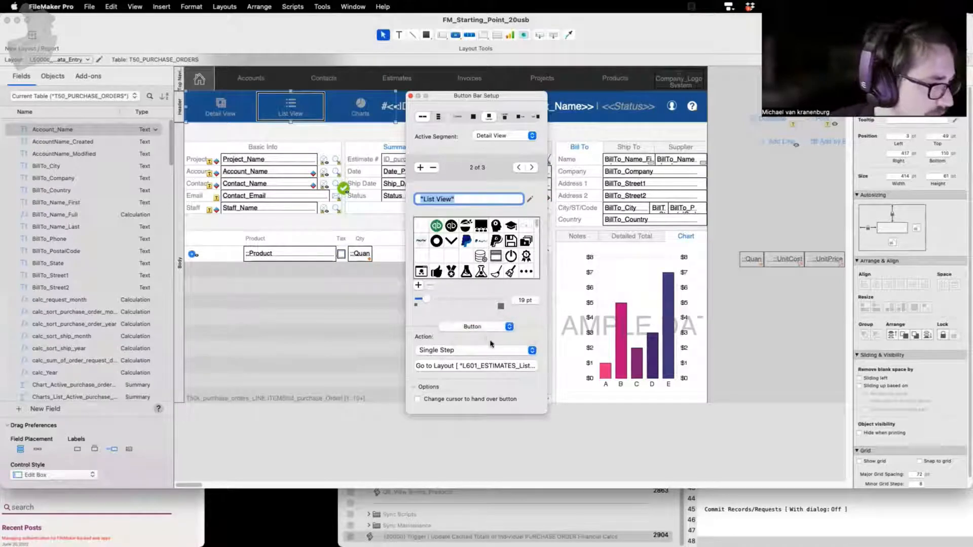
left_click(529, 369)
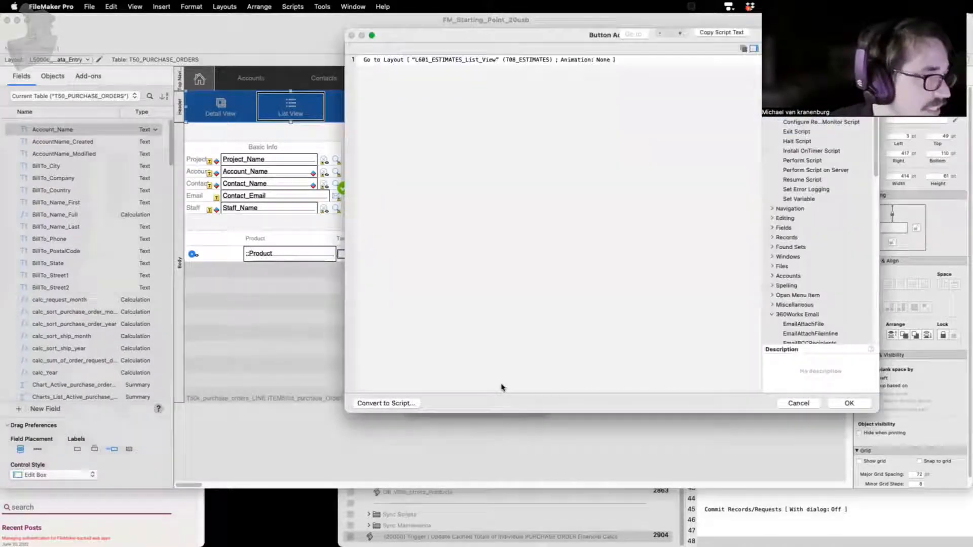
left_click(438, 60)
left_click(432, 67)
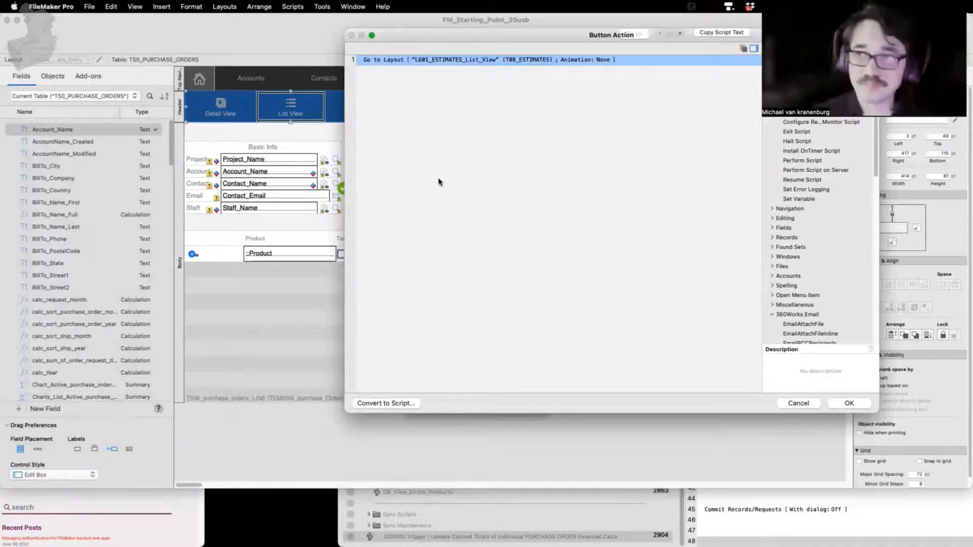
key("Return")
scroll(558, 292, "down", 1)
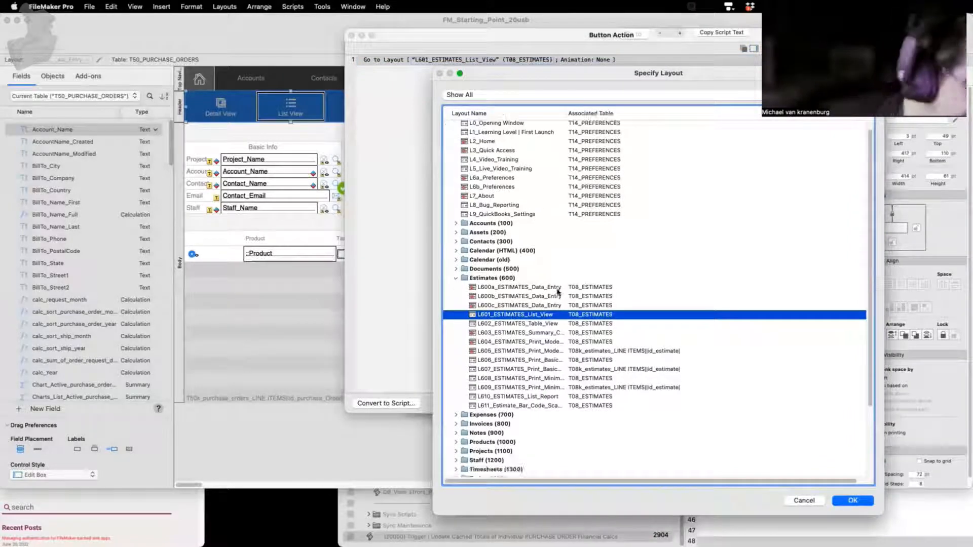
scroll(558, 291, "down", 3)
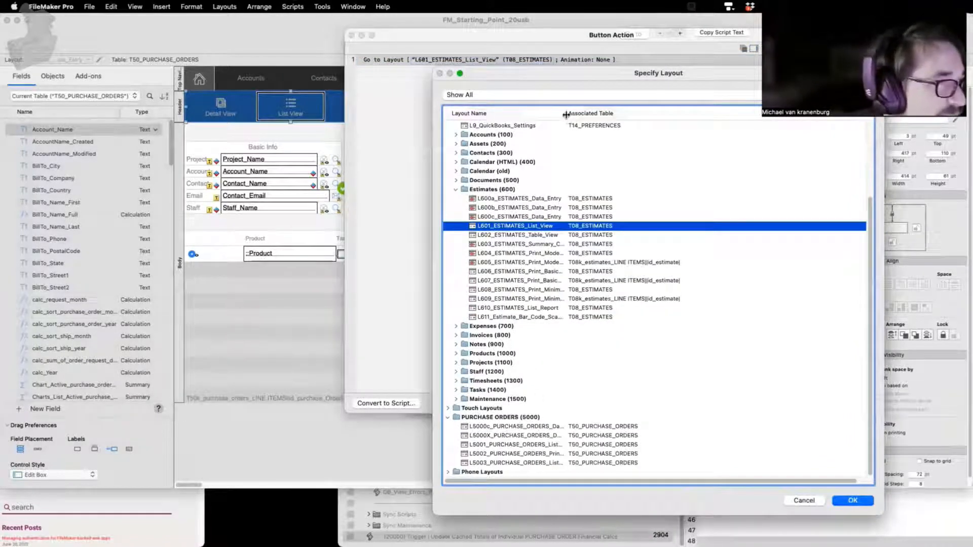
left_click_drag(567, 115, 620, 115)
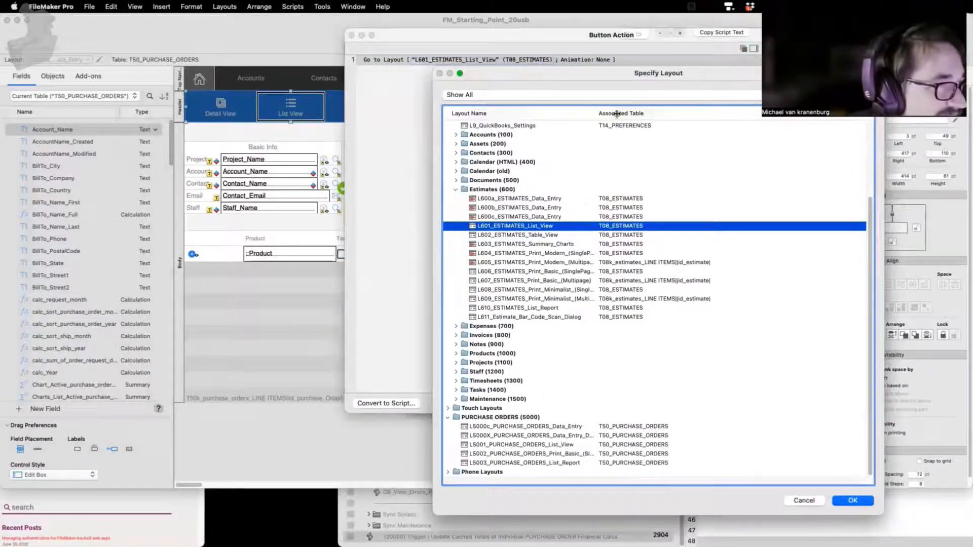
left_click(557, 445)
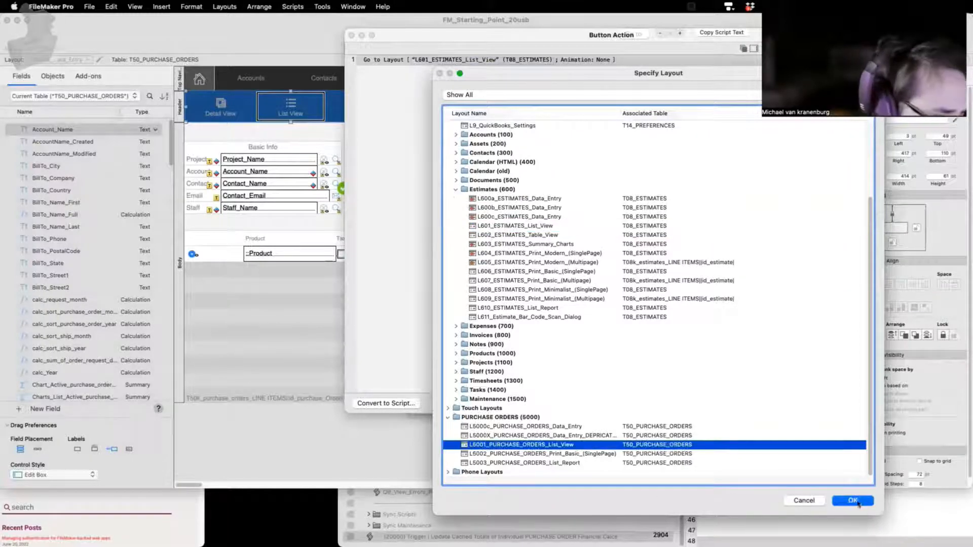
left_click(853, 501)
left_click(847, 403)
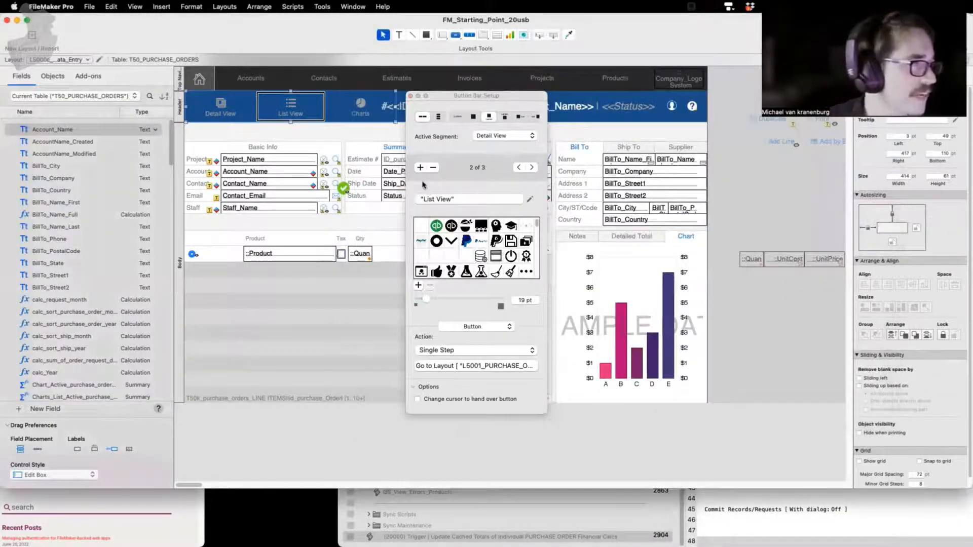
- Test the List View button in Browse mode and open the purchase orders list layout in Layout mode
key("super+b")
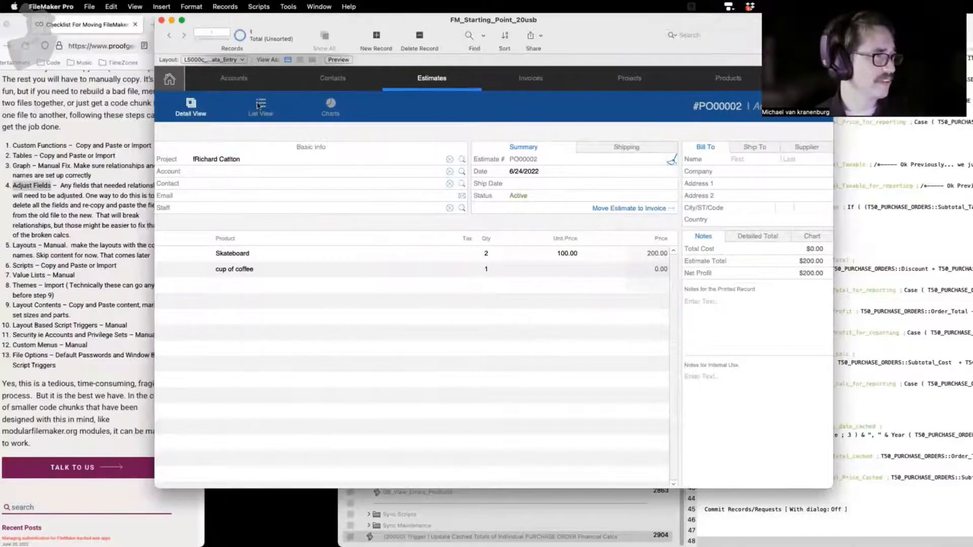
left_click(260, 105)
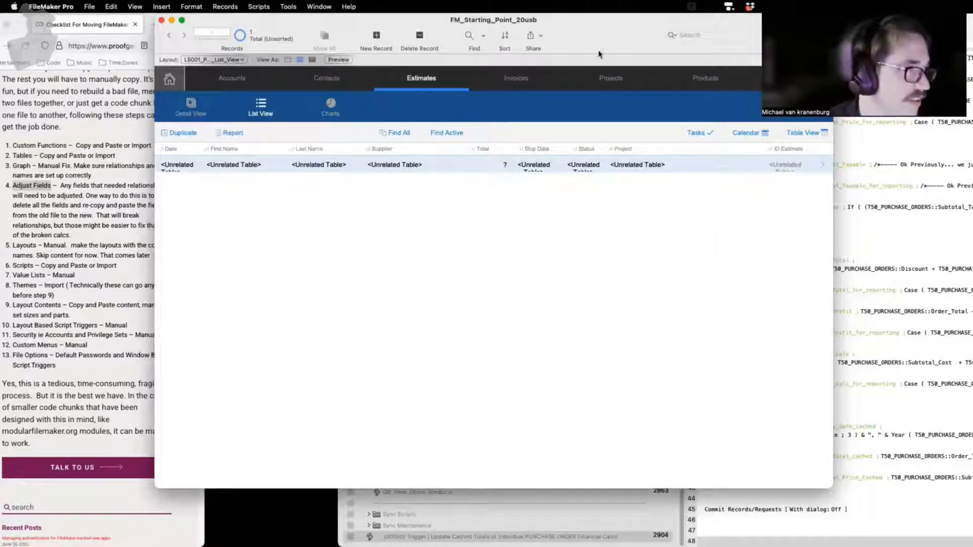
key("super+l")
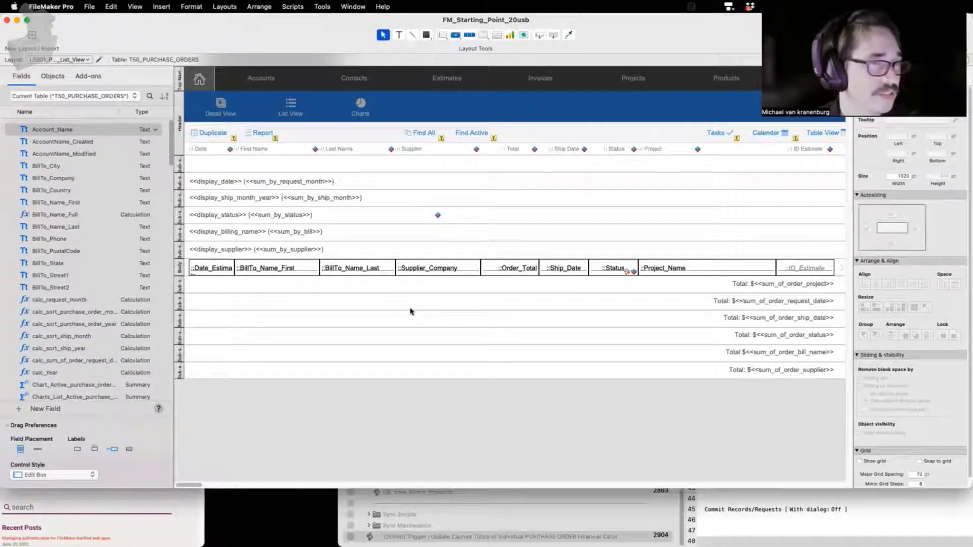
- Rebind the body row's Date_Estimate field to Date_Purchase_order from the current table T50_PURCHASE_ORDERS
double_click(219, 269)
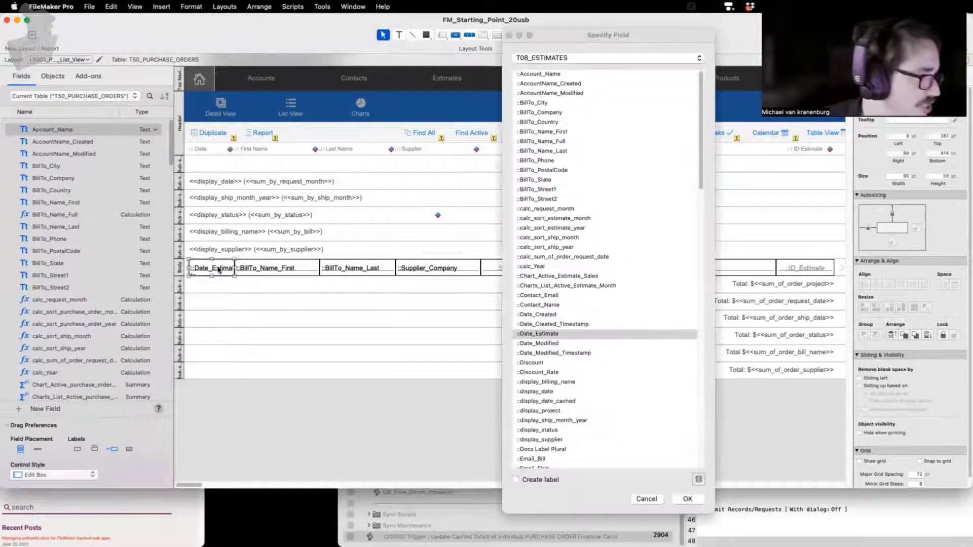
left_click(571, 59)
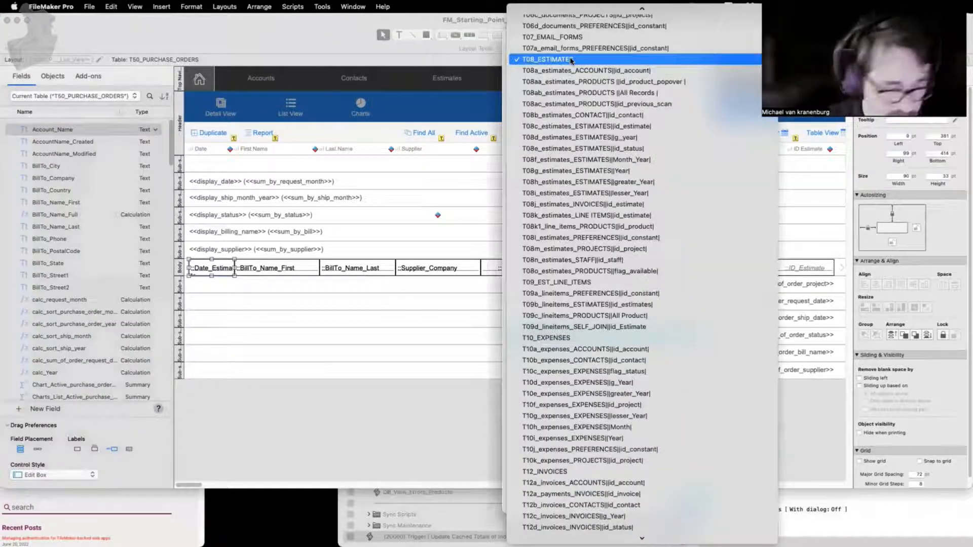
scroll(571, 61, "up", 10)
scroll(571, 61, "up", 2)
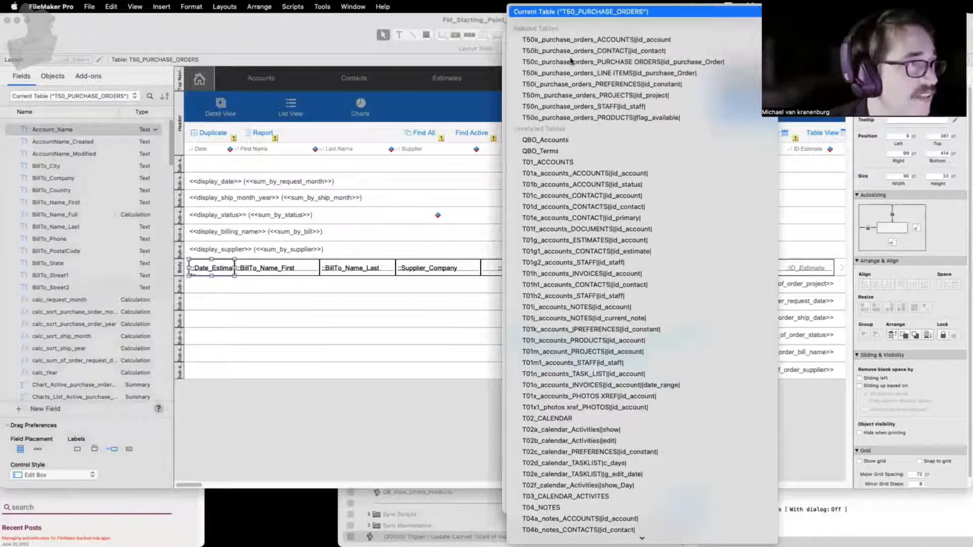
left_click(583, 12)
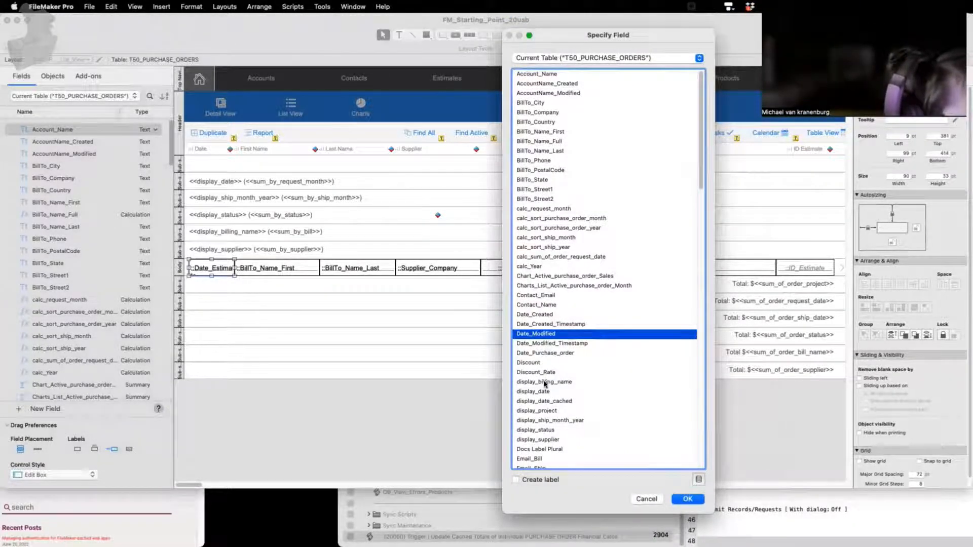
left_click(558, 353)
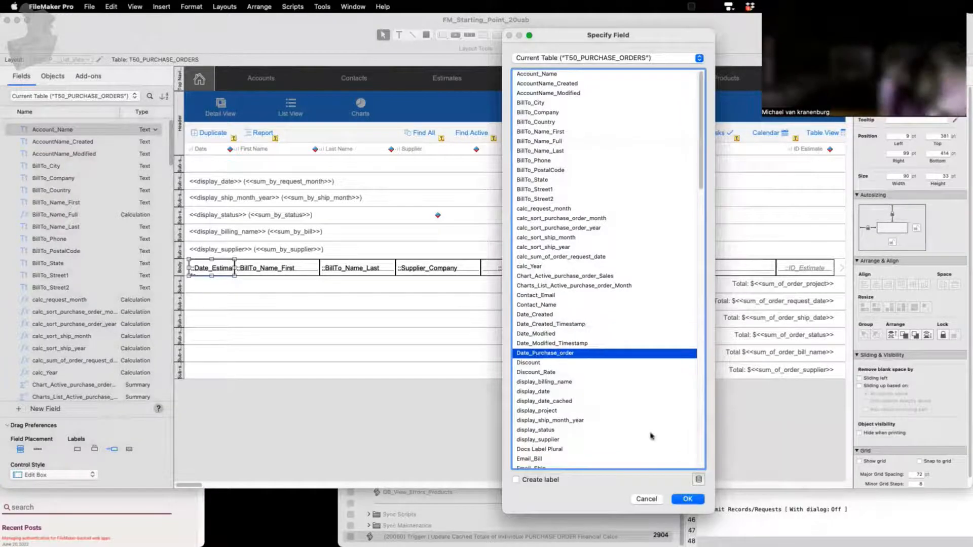
left_click(685, 500)
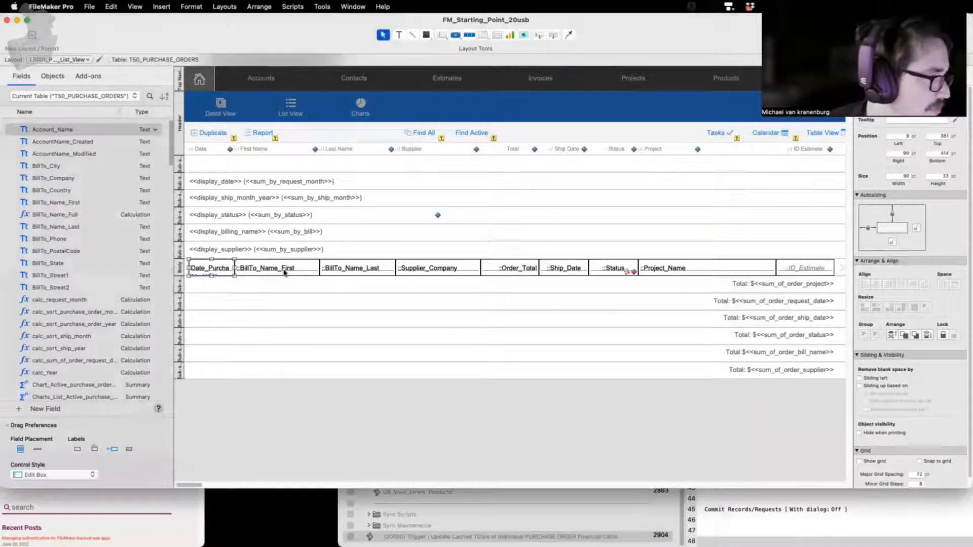
- Switch the body row's BillTo_Name_First field from T08_ESTIMATES to the same field in the current table T50_PURCHASE_ORDERS
double_click(285, 270)
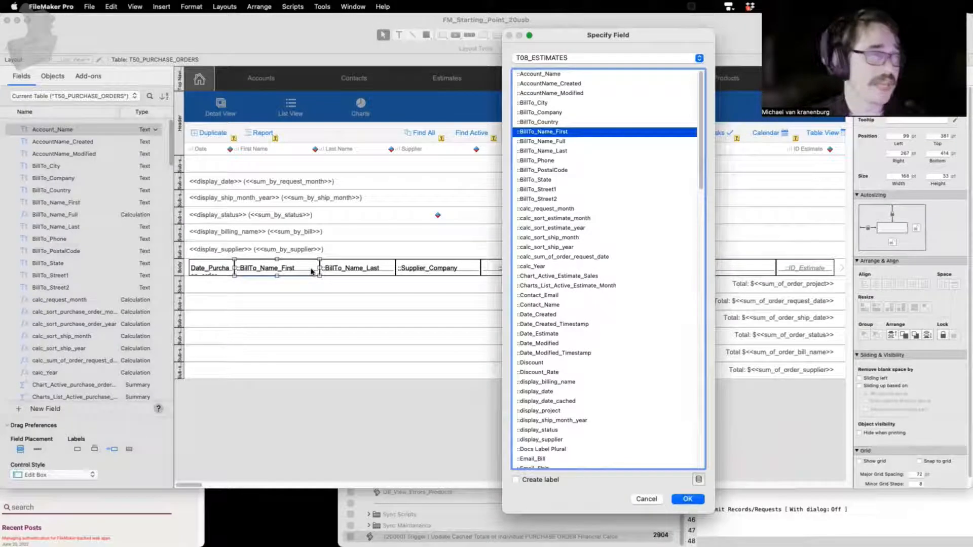
left_click(571, 58)
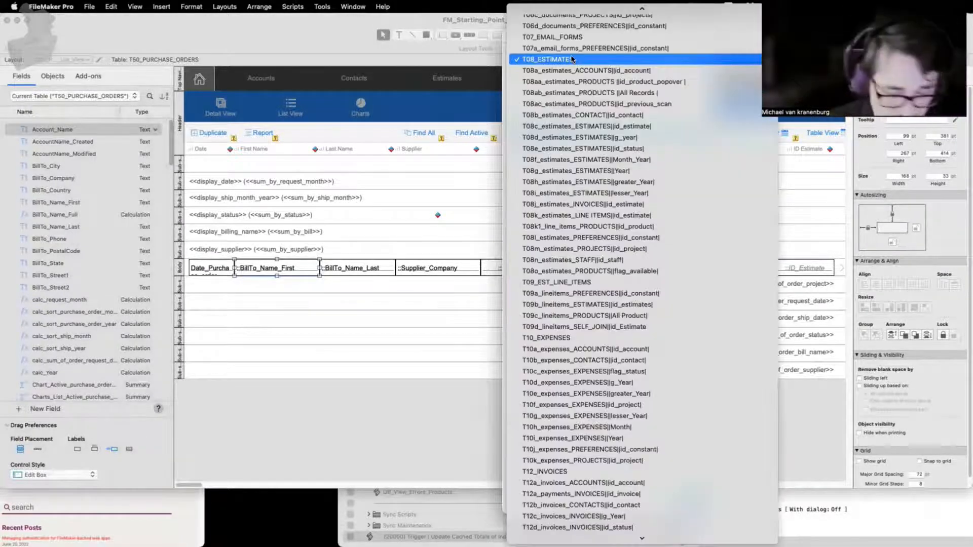
scroll(571, 36, "up", 10)
left_click(568, 9)
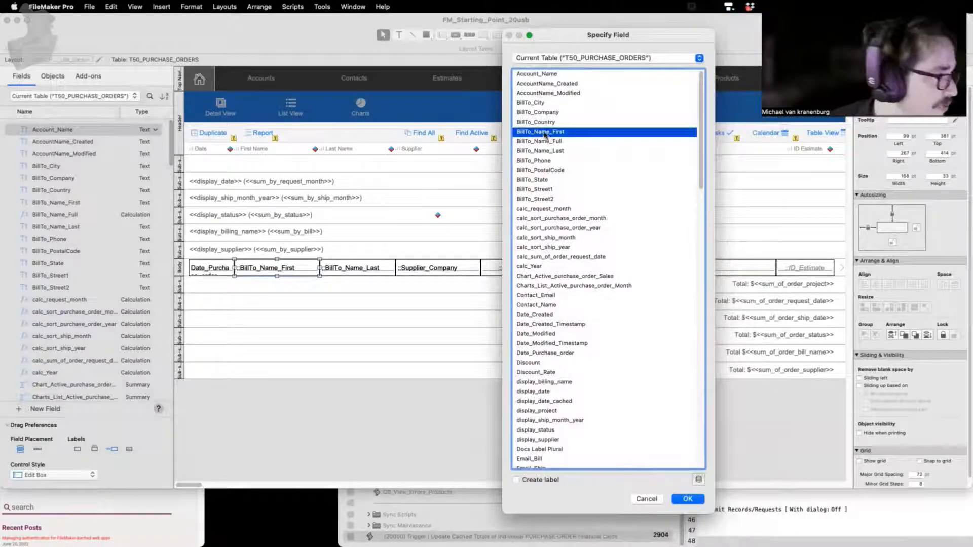
left_click(670, 499)
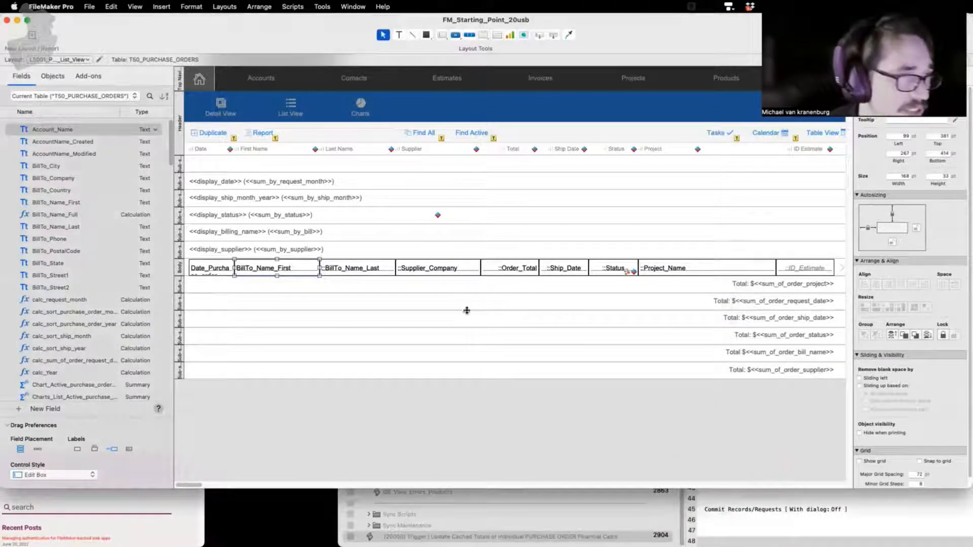
- Switch the body row's BillTo_Name_Last field from T08_ESTIMATES to the same field in the current table T50_PURCHASE_ORDERS
left_click(355, 268)
double_click(355, 267)
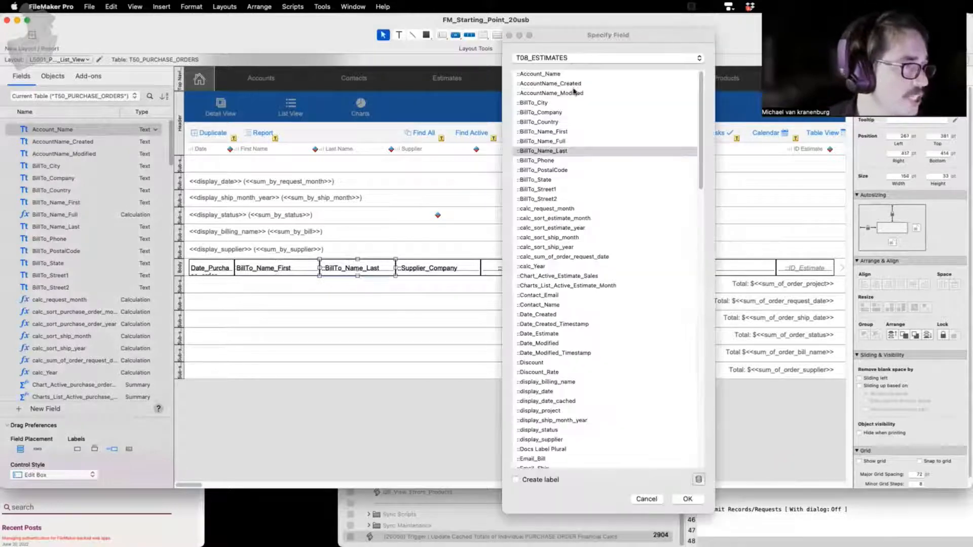
left_click(555, 60)
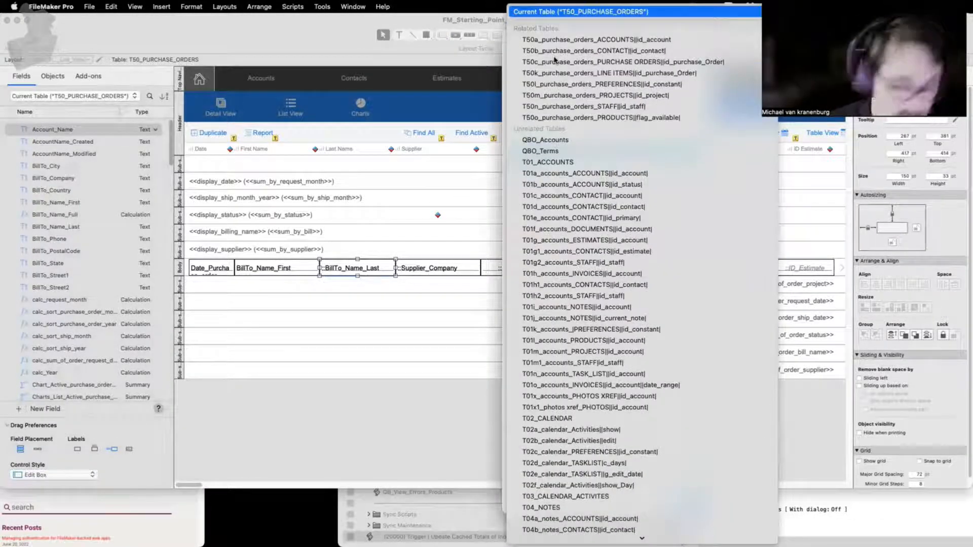
key("Escape")
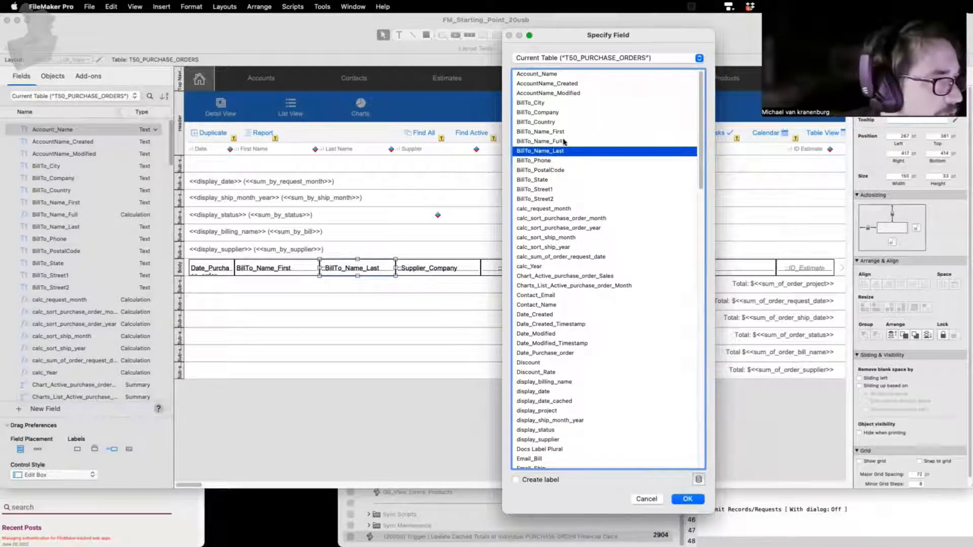
left_click(686, 500)
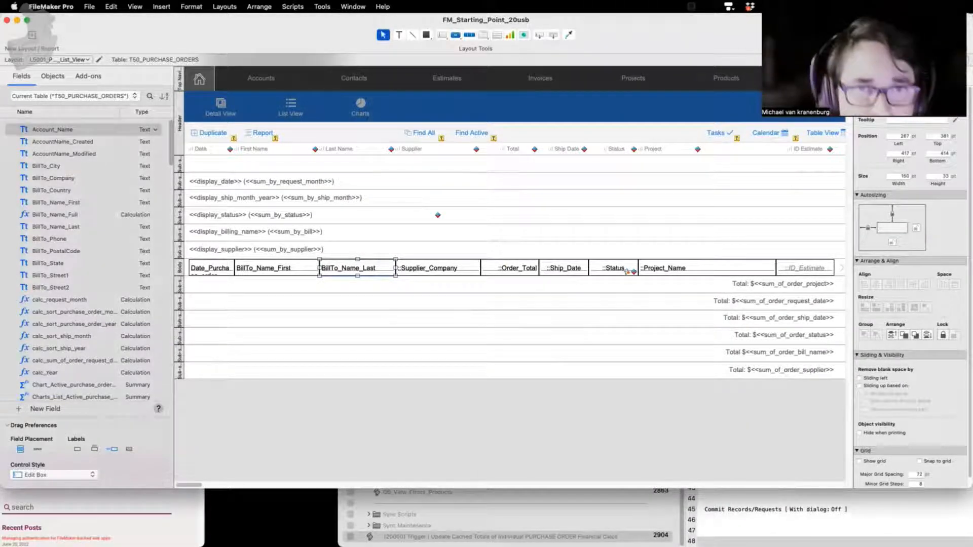
- Replace all objects in the list view's body row with pasted copies whose fields are bound to the current table T50_PURCHASE_ORDERS
key("super+shift+s")
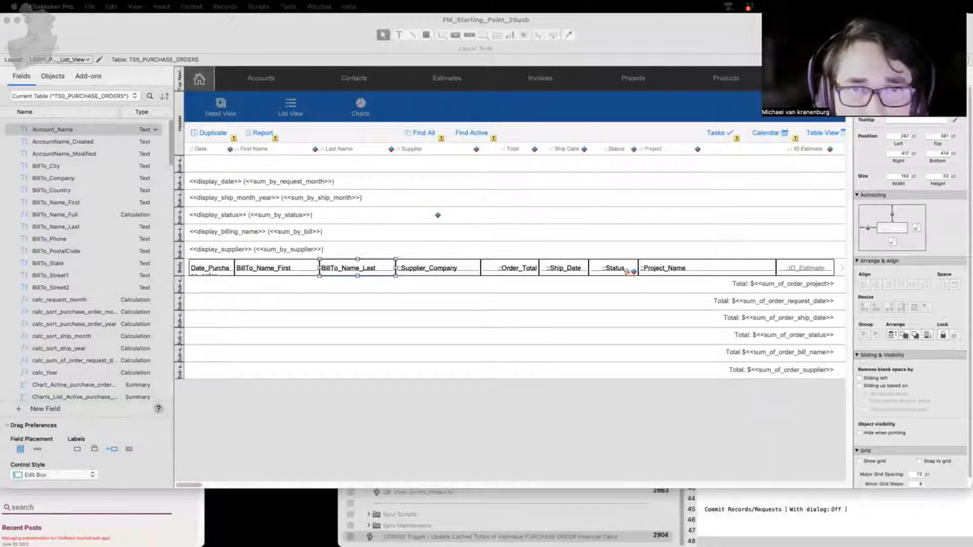
key("super+grave")
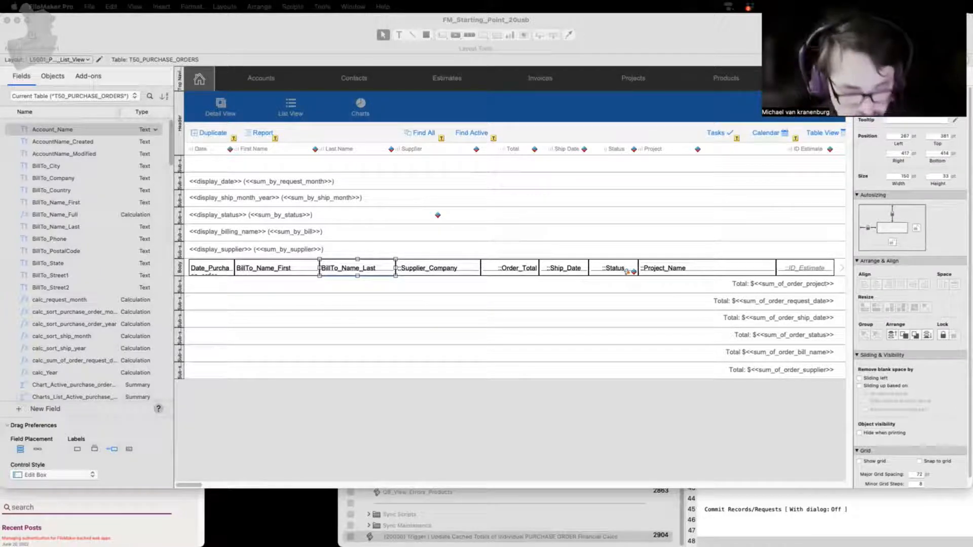
scroll(731, 305, "right", 3)
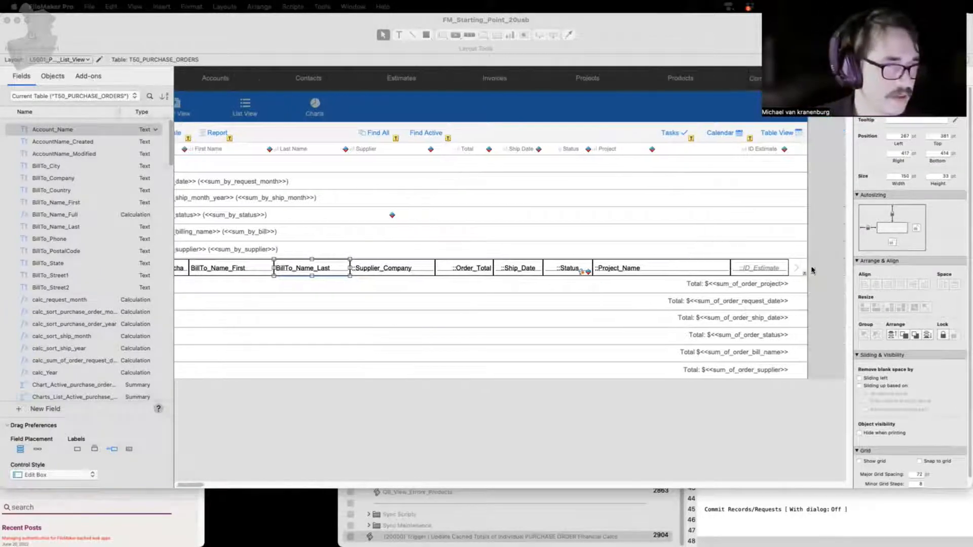
left_click(244, 257)
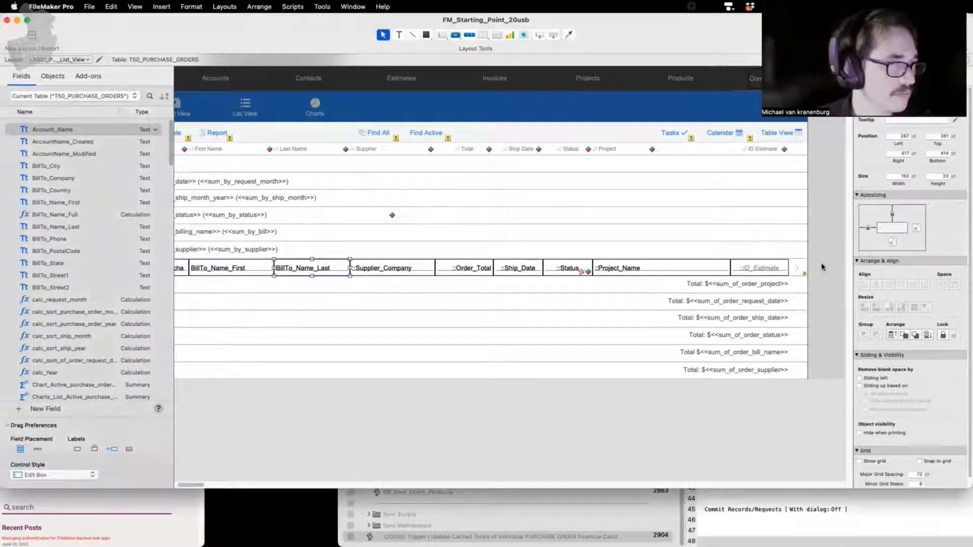
left_click_drag(836, 257, 108, 268)
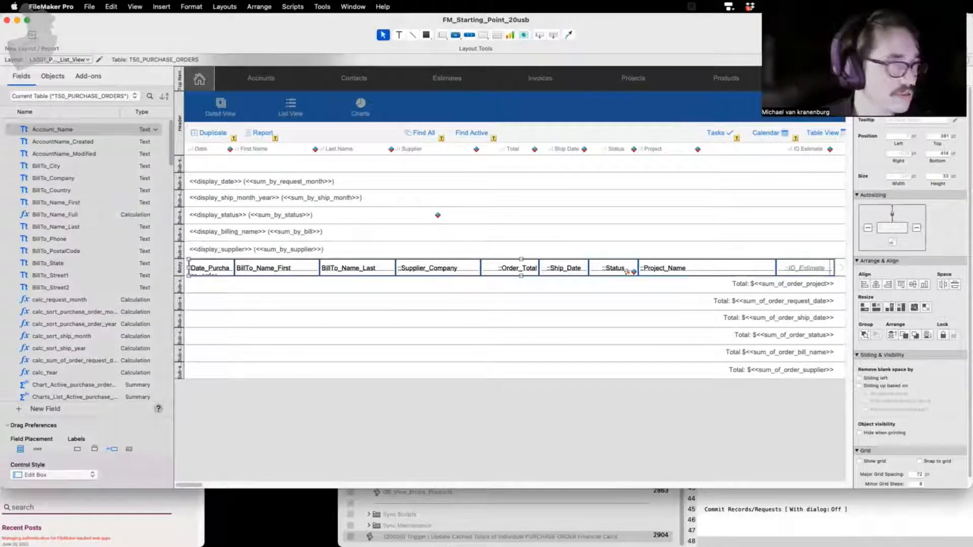
key("Delete")
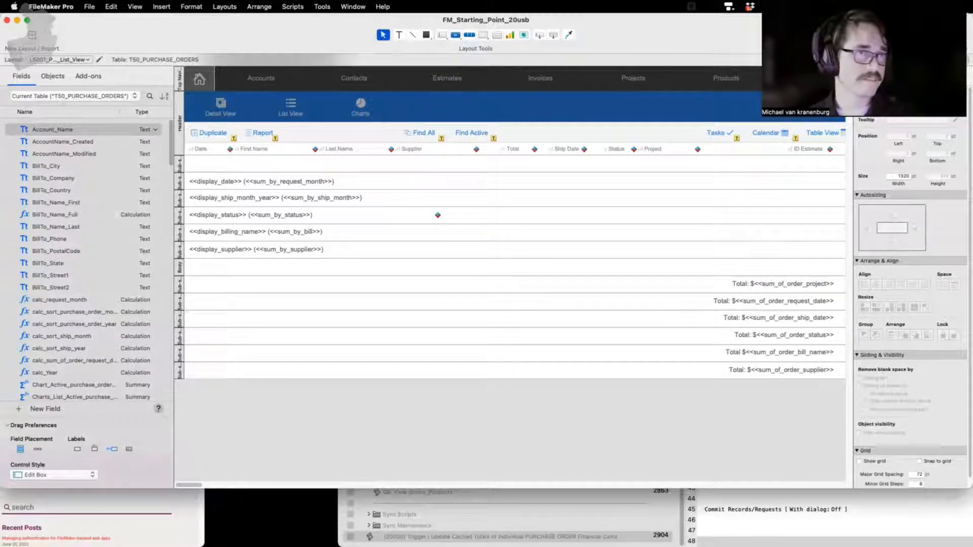
key("super+b")
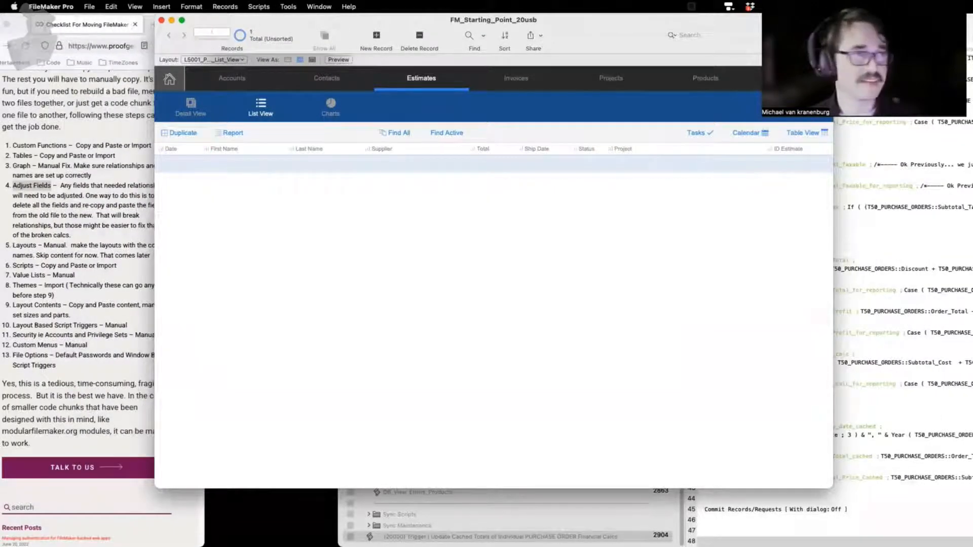
key("super+l")
key("super+v")
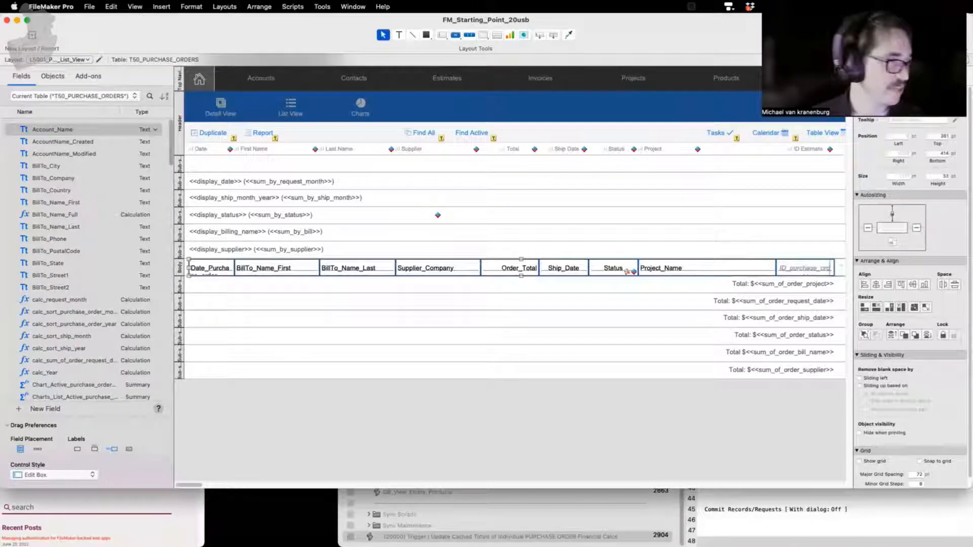
- Check the layout targeted by the arrow button at the end of the body row
scroll(730, 193, "right", 2)
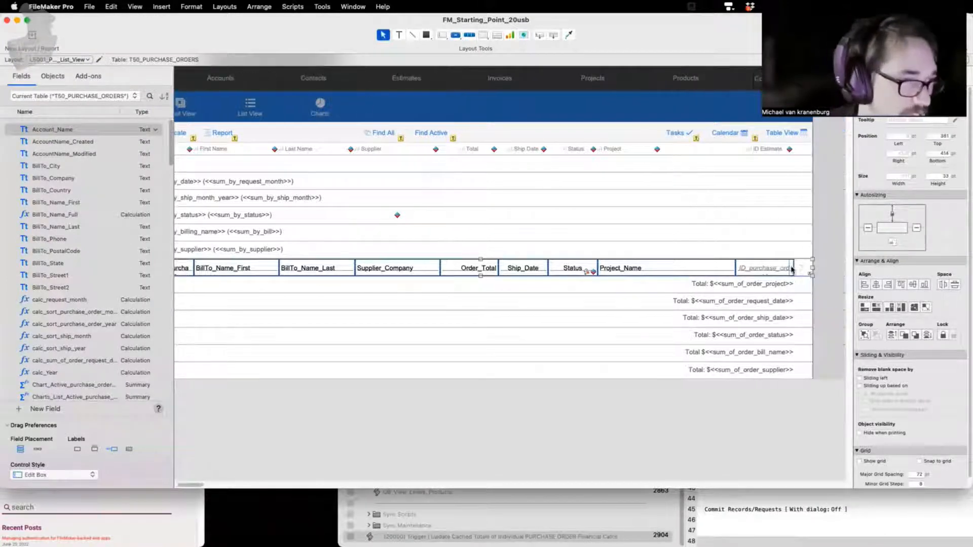
left_click(803, 277)
left_click(801, 271)
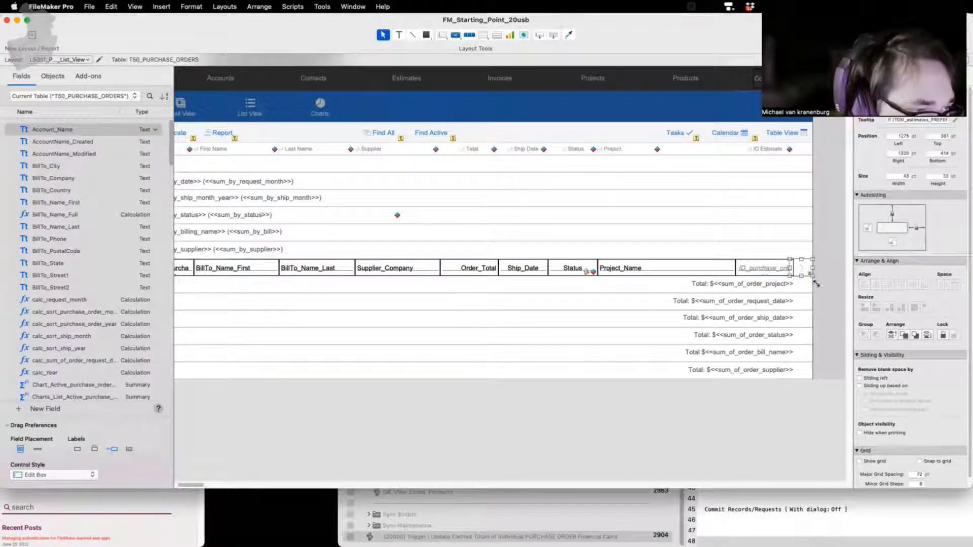
double_click(800, 271)
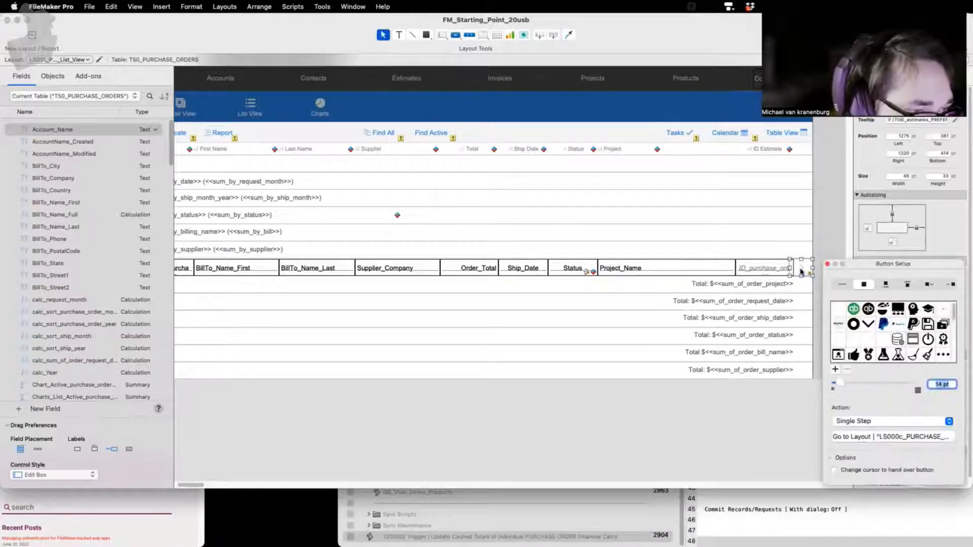
left_click(827, 215)
scroll(346, 273, "left", 3)
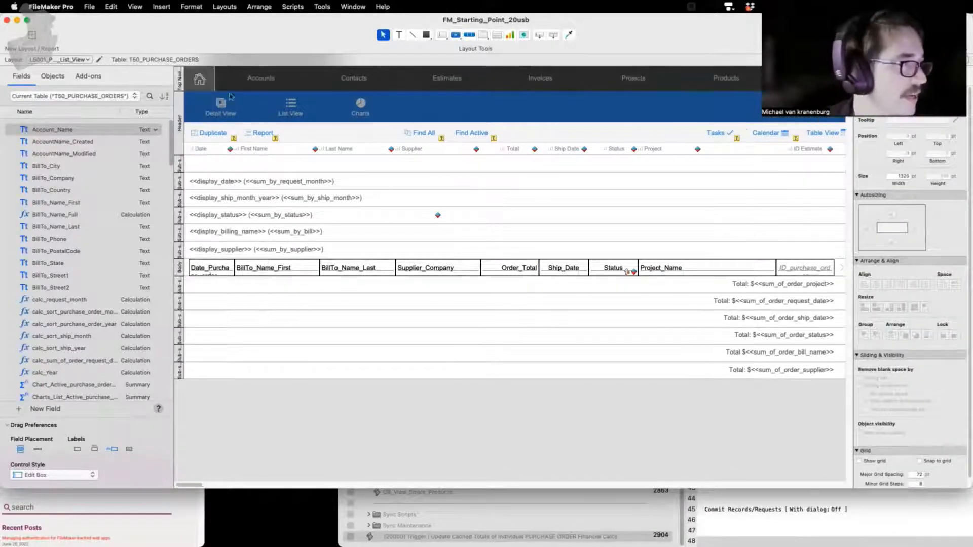
- Point the button bar's Detail View segment to the layout L5000c_PURCHASE_ORDERS_Data_Entry instead of the estimates layout
left_click(219, 106)
left_click(220, 105)
double_click(216, 108)
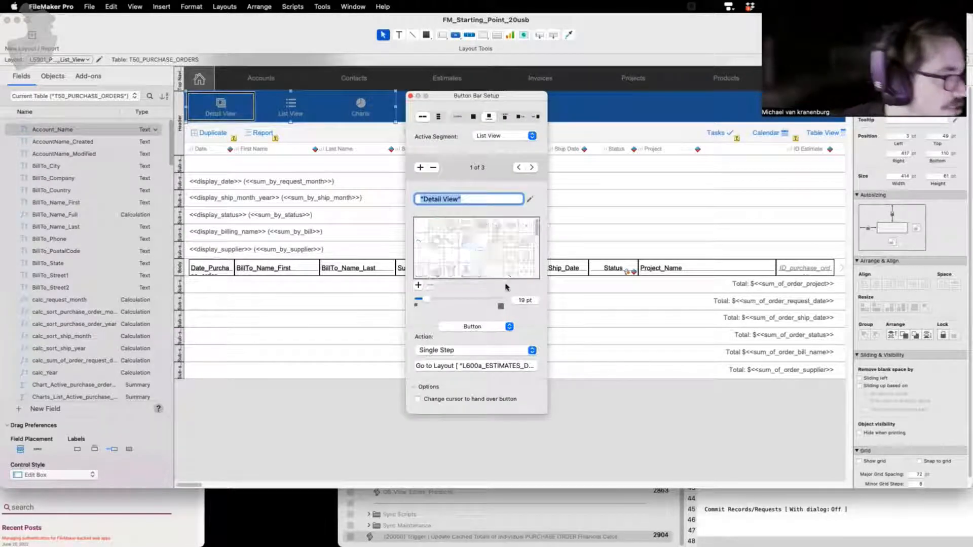
left_click(535, 367)
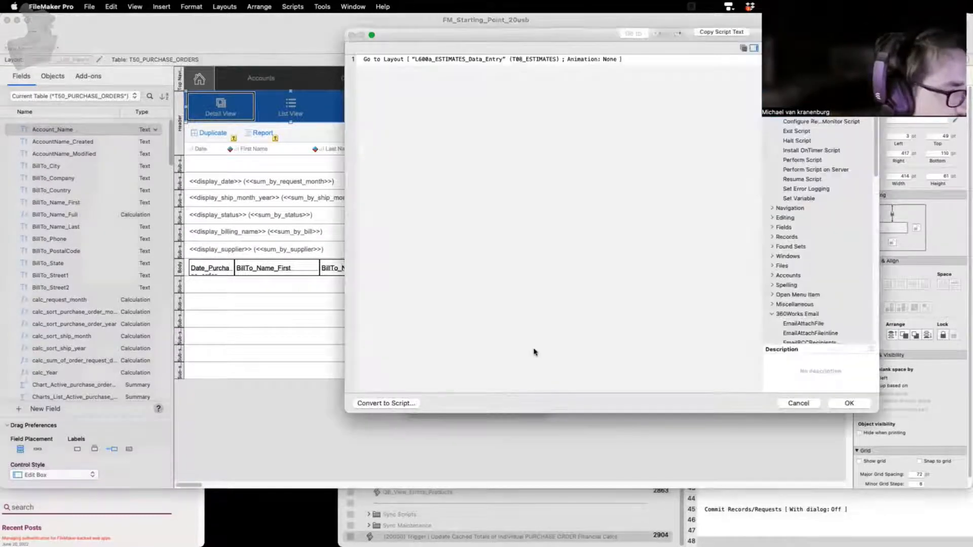
left_click(465, 60)
left_click(437, 65)
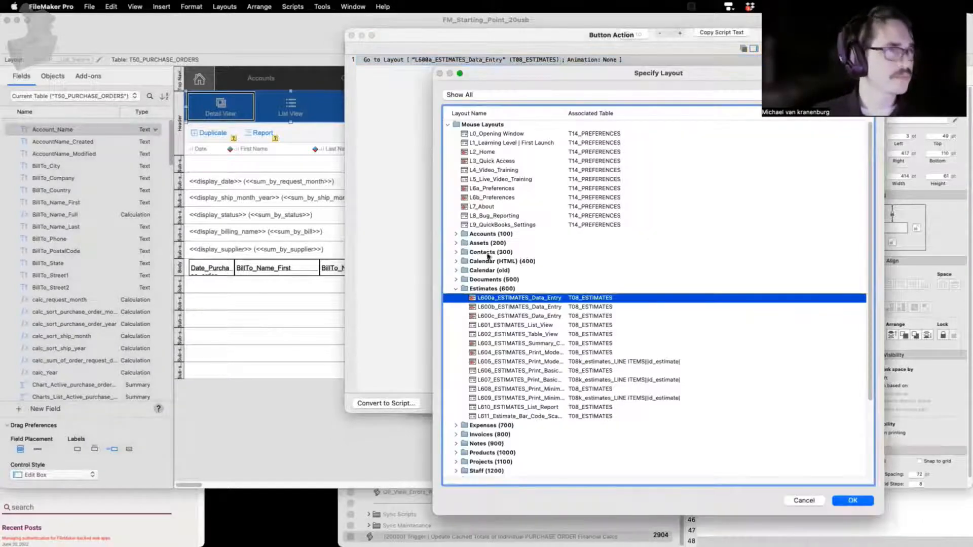
left_click_drag(565, 113, 639, 113)
scroll(514, 288, "down", 5)
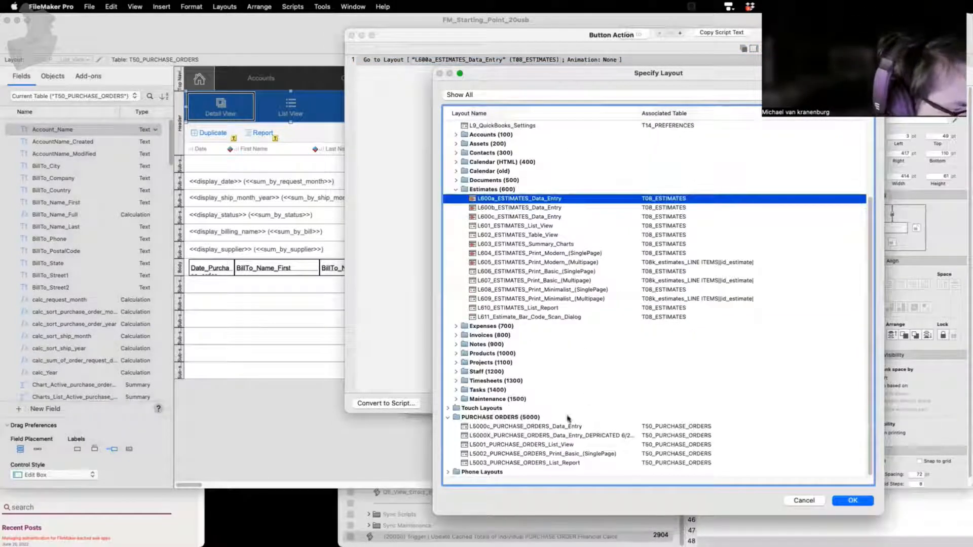
left_click(561, 427)
left_click(846, 504)
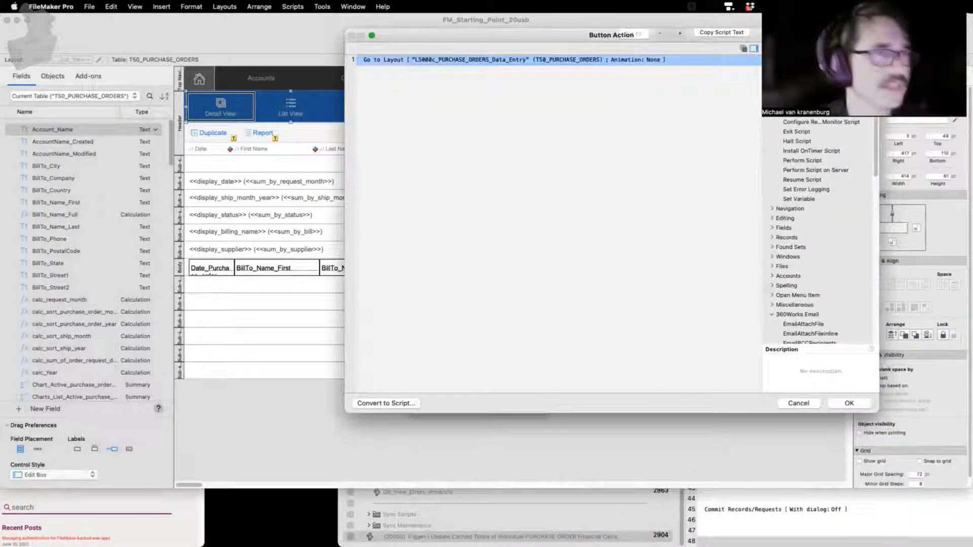
left_click(849, 403)
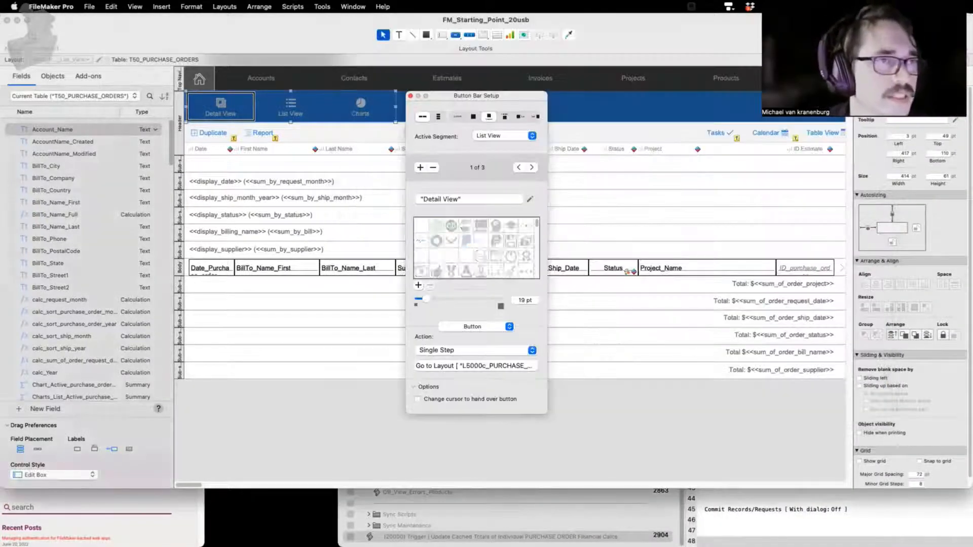
left_click(715, 318)
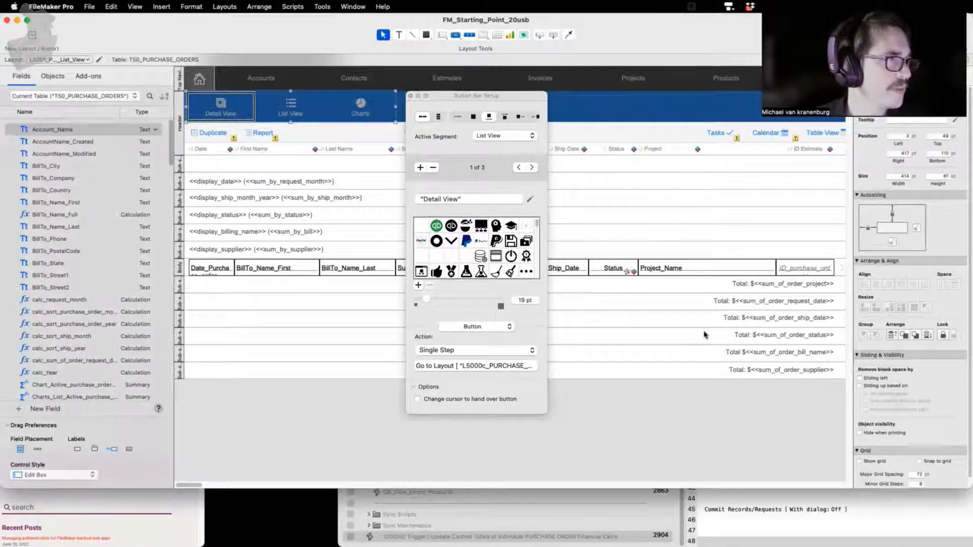
- Test the Detail View, List View and Projects navigation in Browse mode, and reopen Purchase Orders from the home dashboard with the status toolbar shown
key("super+b")
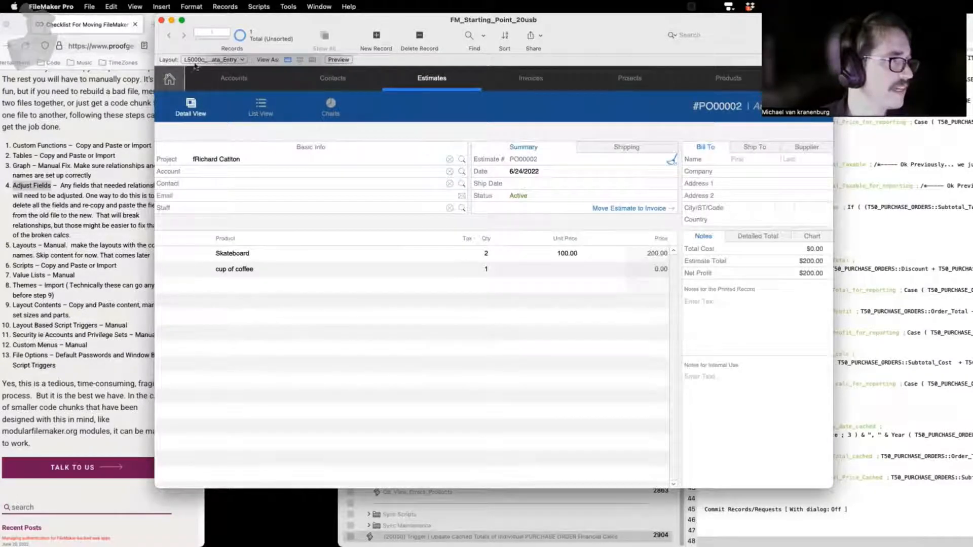
left_click(261, 106)
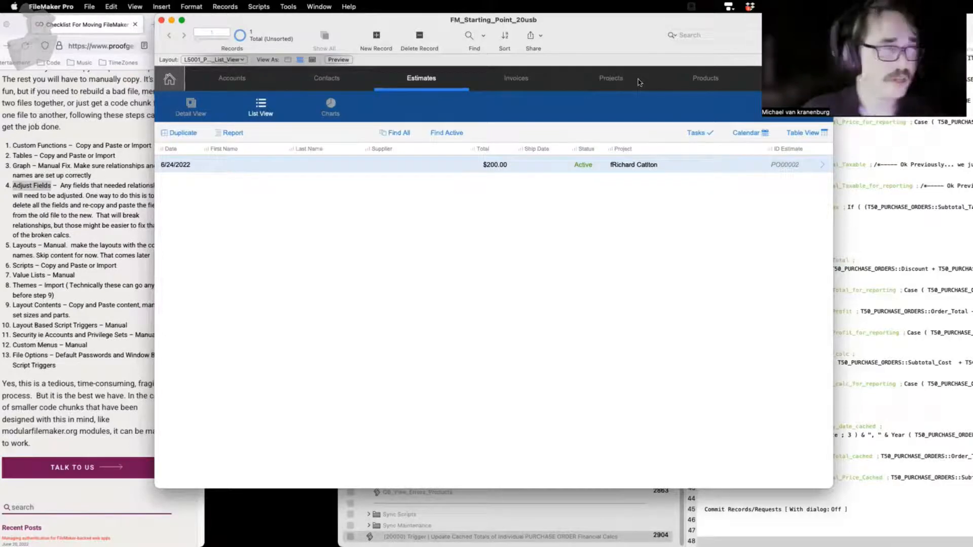
left_click(463, 83)
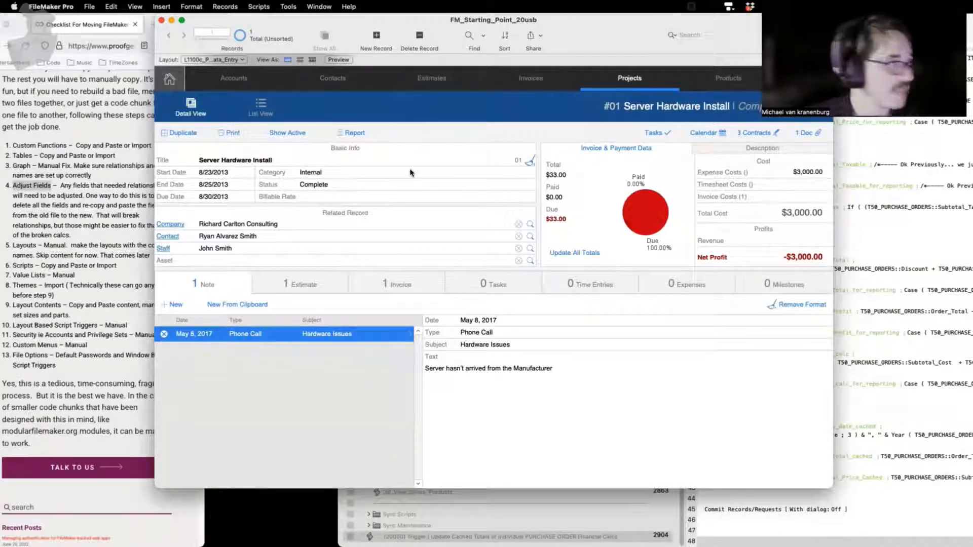
left_click(173, 89)
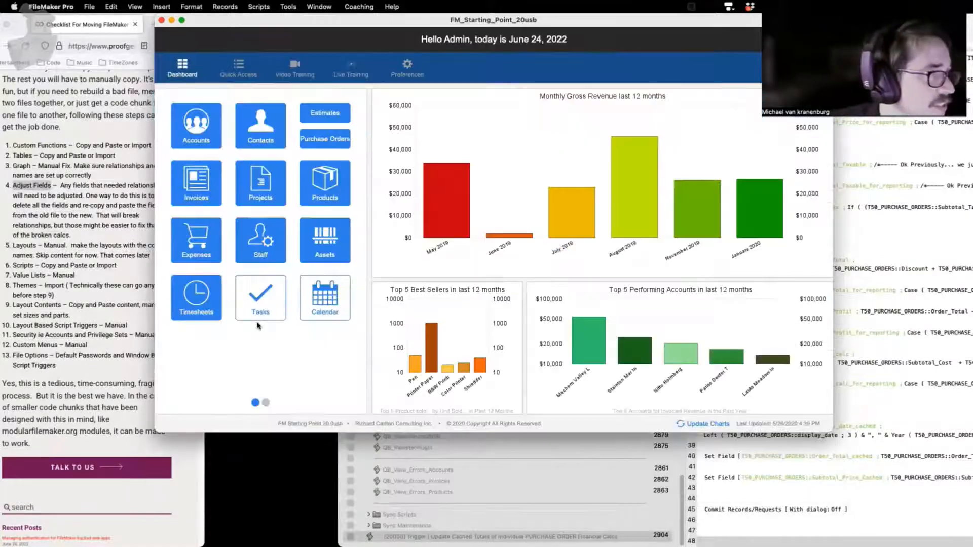
left_click(313, 140)
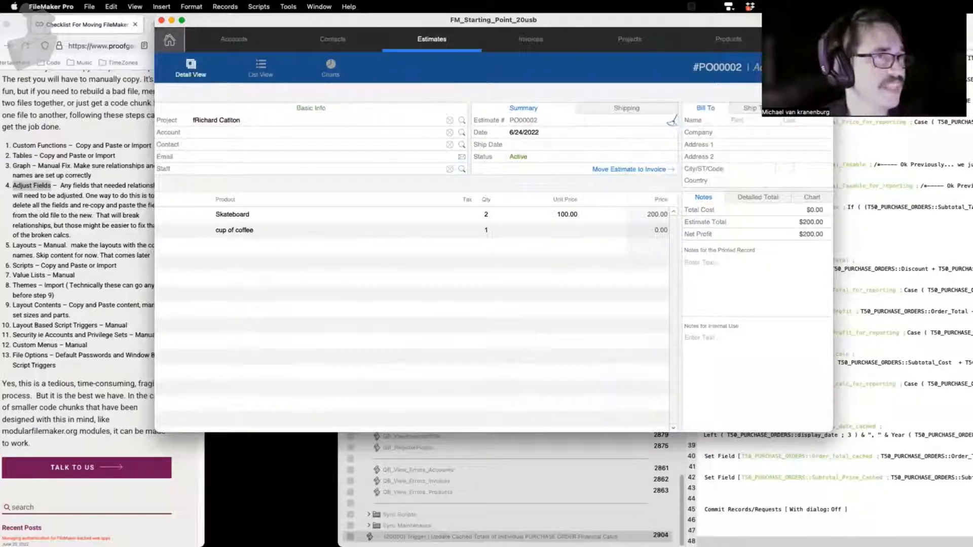
key("alt+super+s")
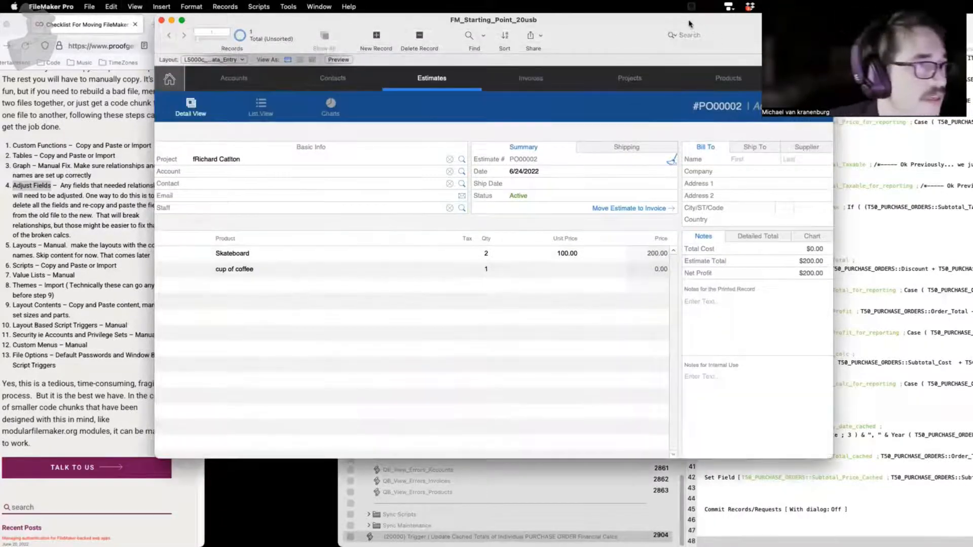
- Open the layout L5002_PURCHASE_ORDERS_Print_Basic_(SinglePage) from Manage Layouts in a new window and switch it to Layout mode
left_click_drag(657, 35, 564, 95)
key("shift+super+l")
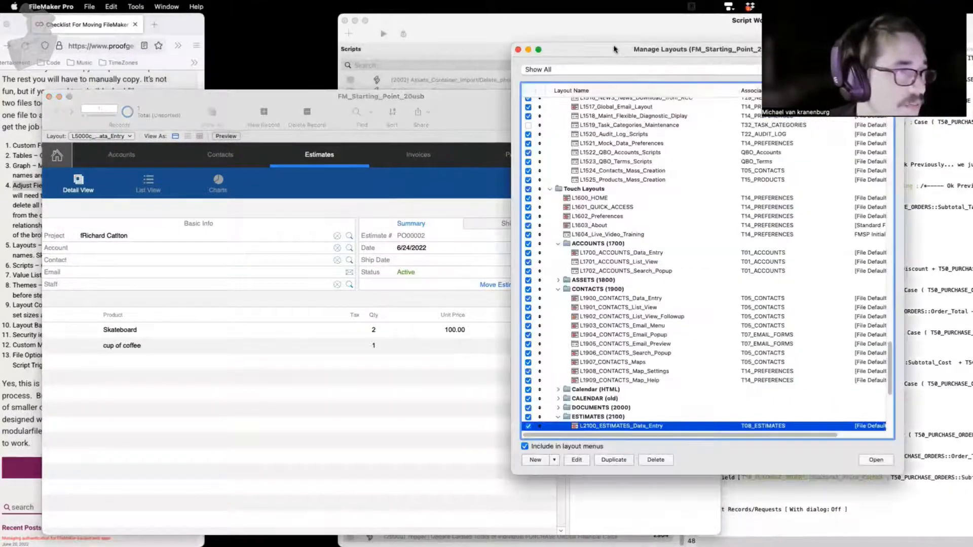
scroll(545, 285, "down", 5)
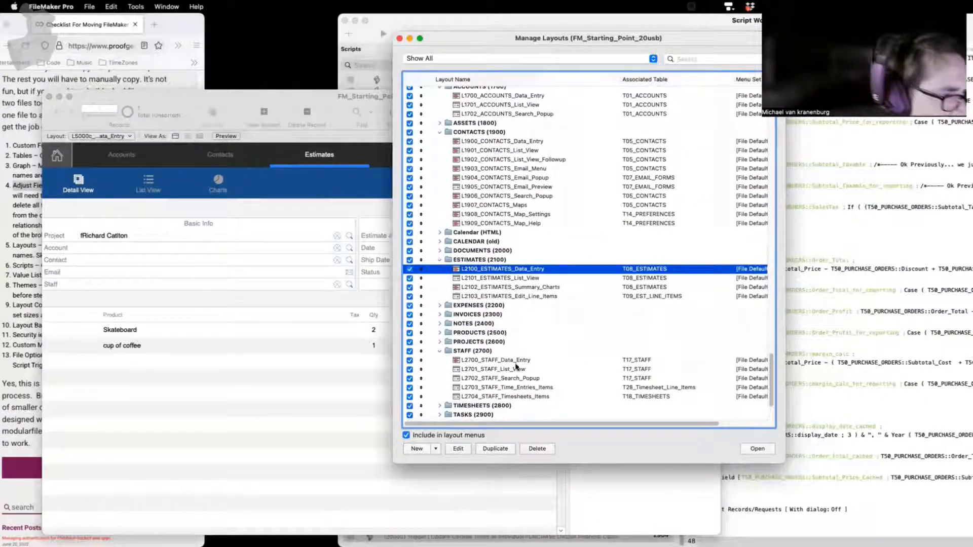
scroll(518, 370, "down", 3)
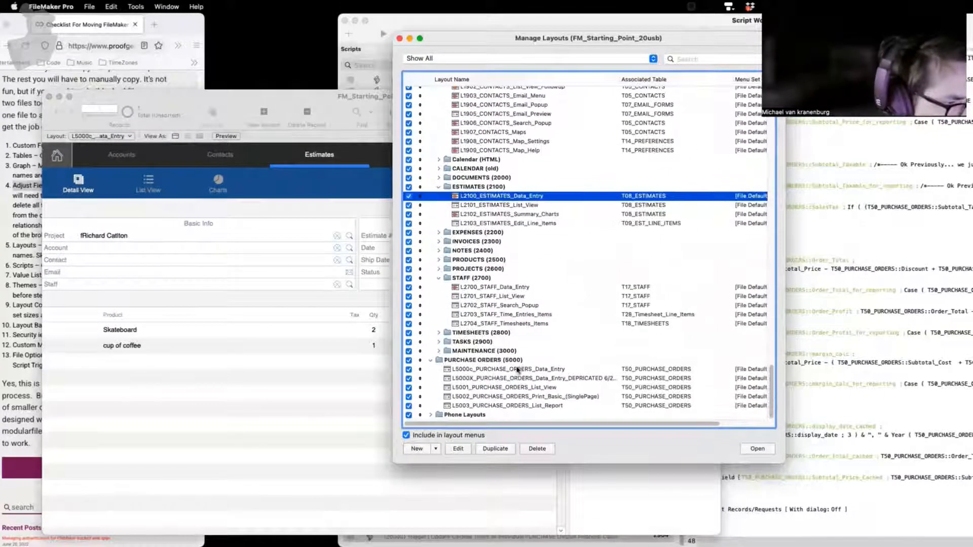
left_click(526, 398)
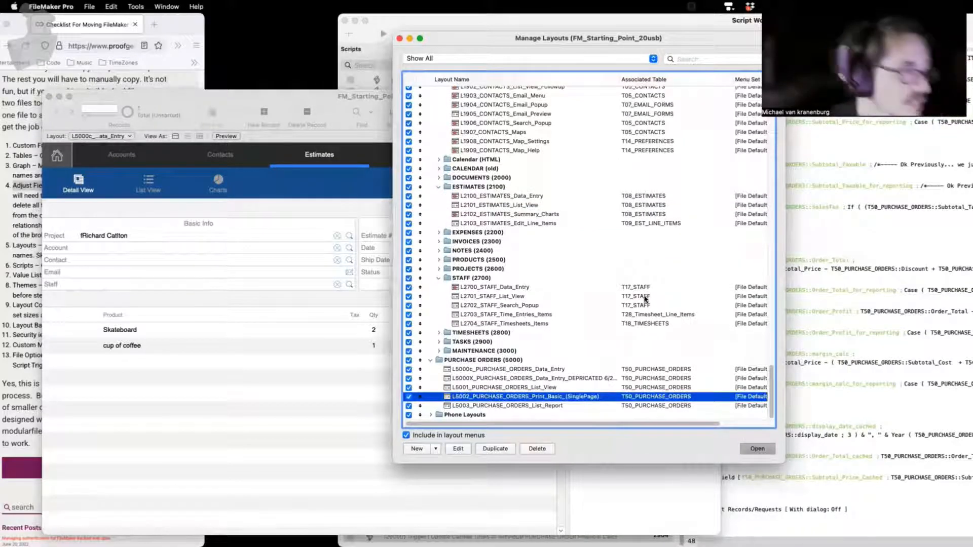
key("Return")
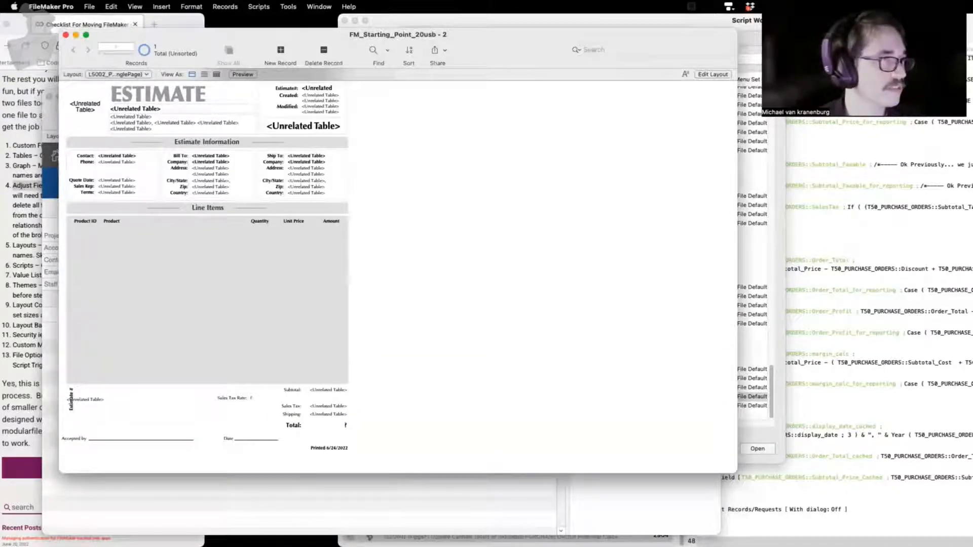
key("super+l")
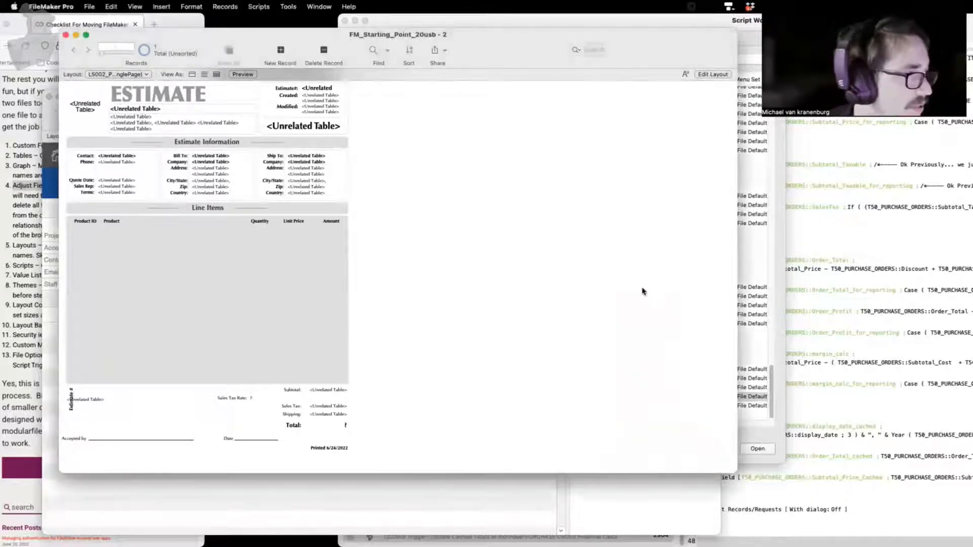
key("super+l")
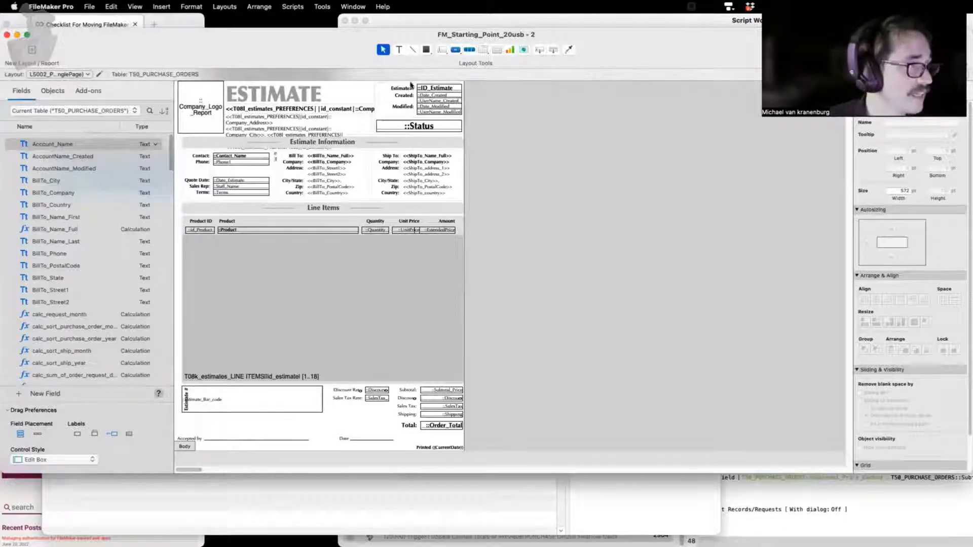
- Check which table the ID_Estimate field in the print layout's header is bound to, and dismiss the field selection
double_click(429, 91)
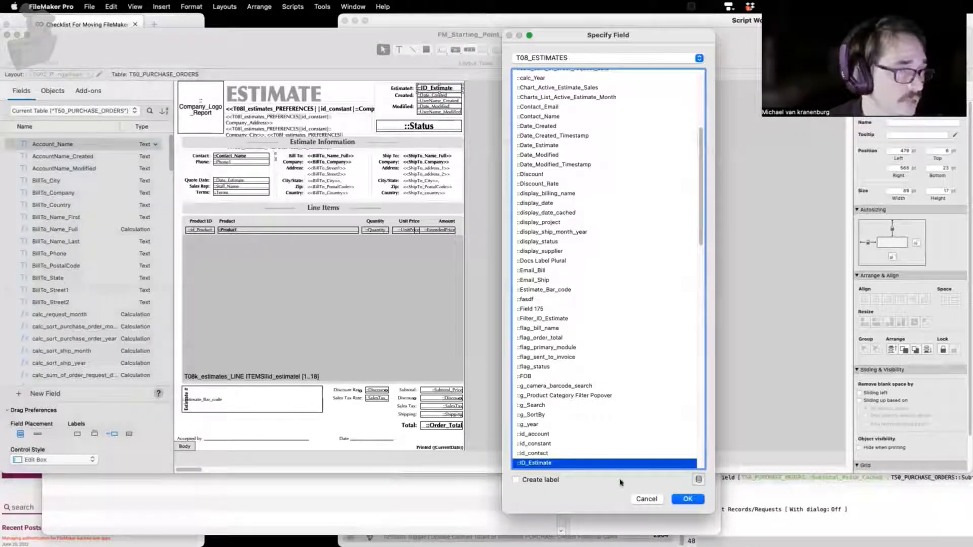
left_click(646, 499)
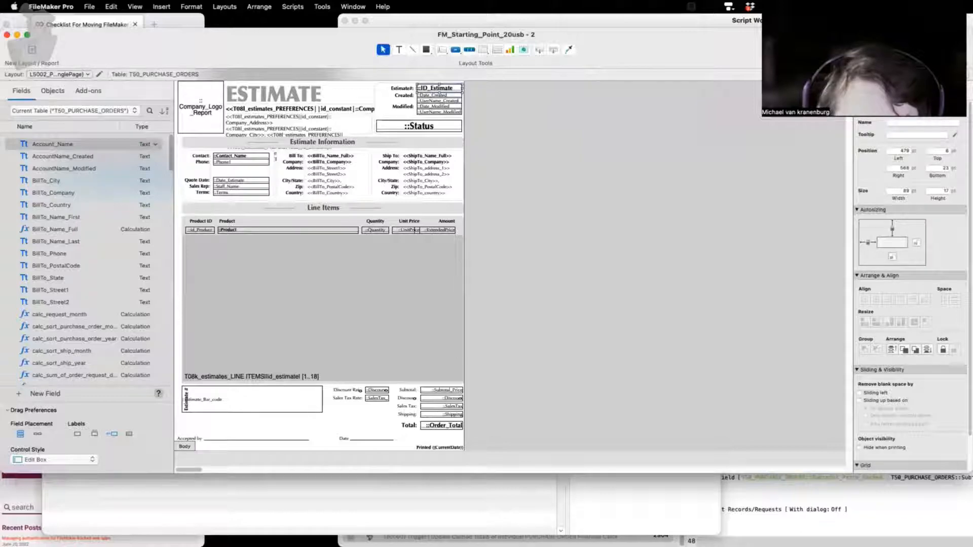
key("super+shift+d")
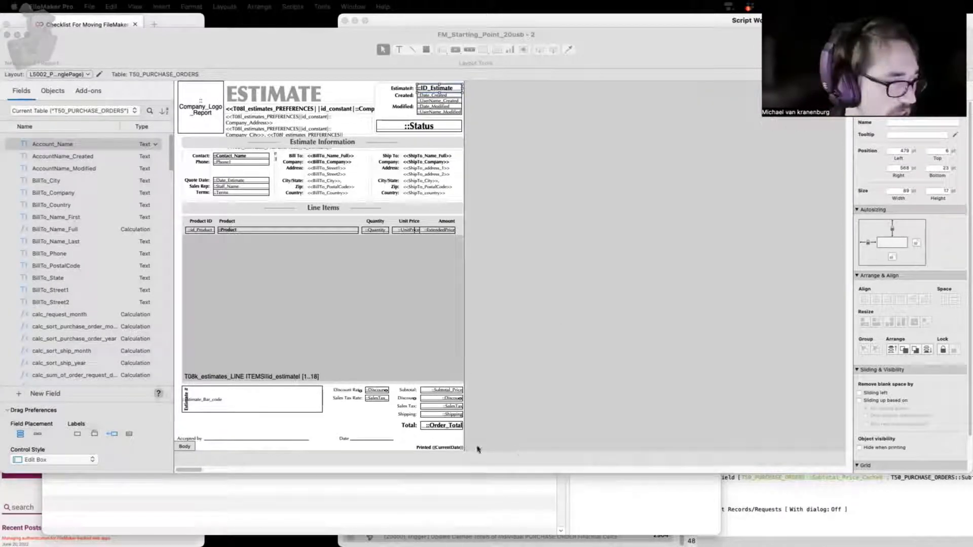
- Select all estimate objects on the purchase order print layout and delete them from its body
left_click(97, 86)
left_click_drag(495, 448, 150, 41)
key("Delete")
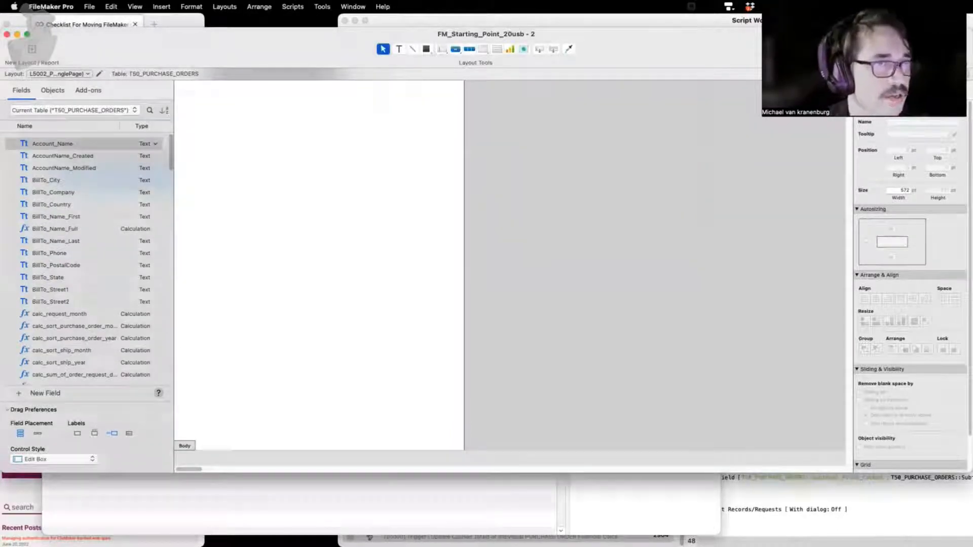
- Paste the Purchase Order print contents onto the emptied layout and view the current record in Browse mode
key("super+b")
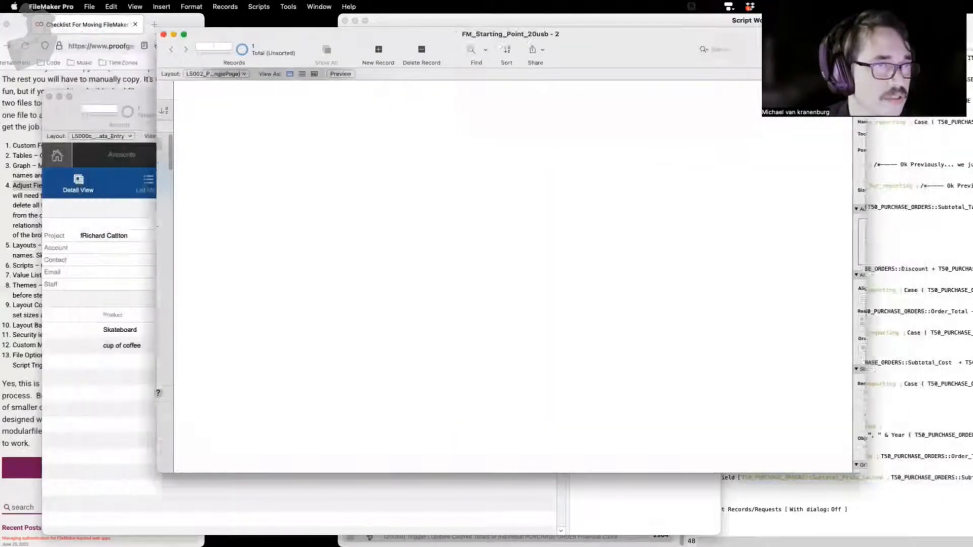
key("super+l")
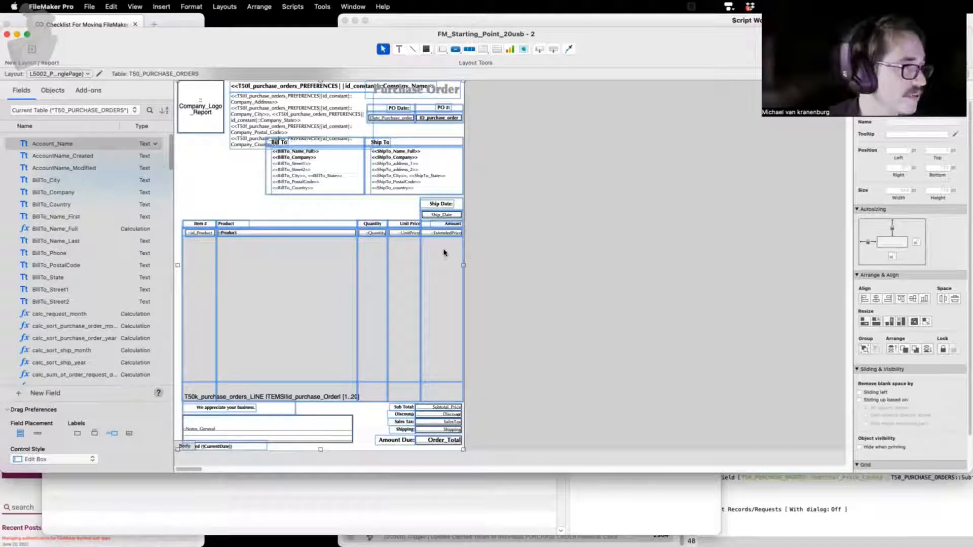
key("super+b")
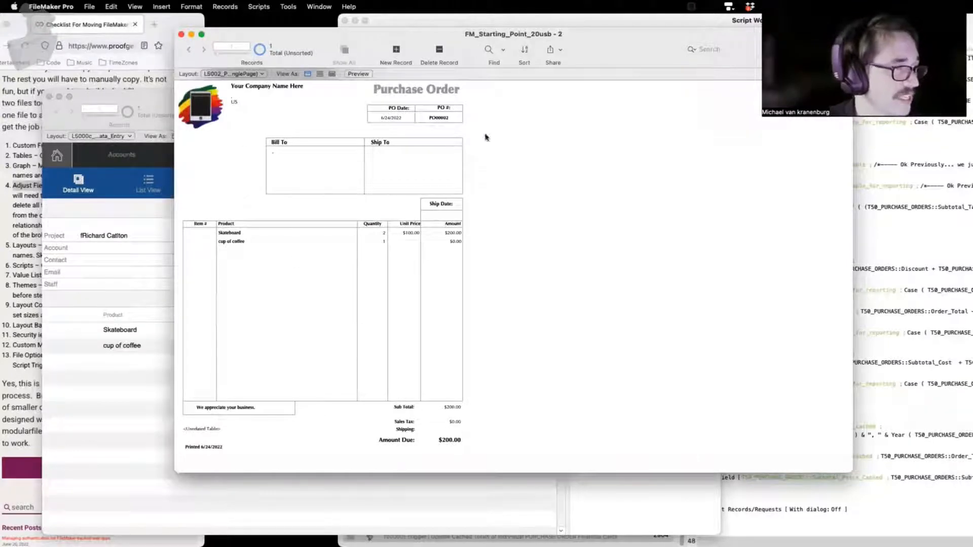
- Enter the recipient's first and last name and the company RCC under Bill To on the purchase order's detail view
left_click(118, 105)
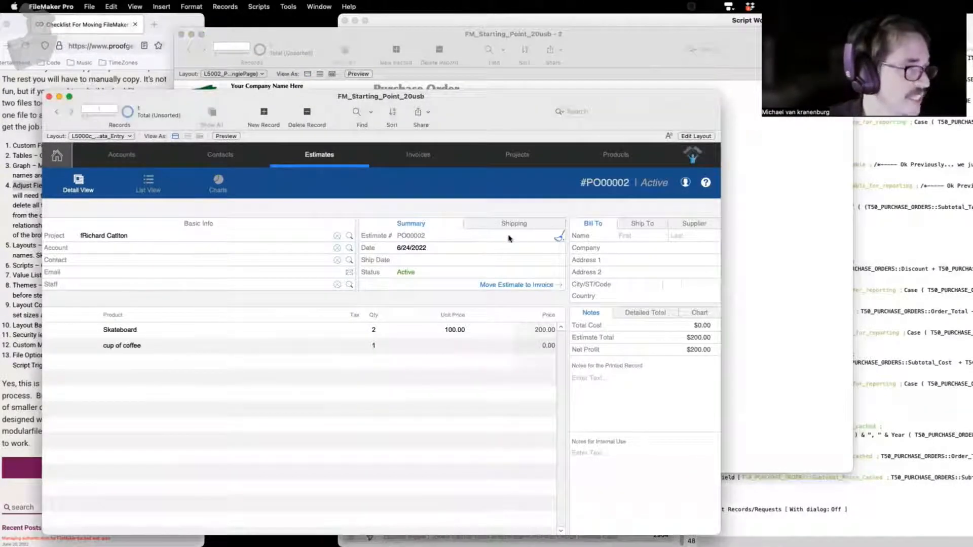
left_click_drag(598, 119, 583, 152)
left_click_drag(558, 104, 564, 104)
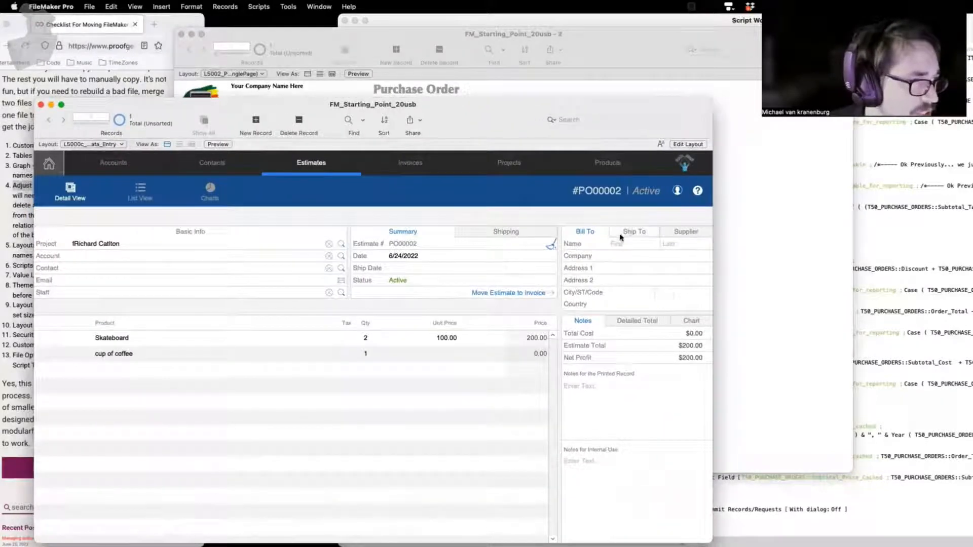
left_click(625, 243)
type("Michael")
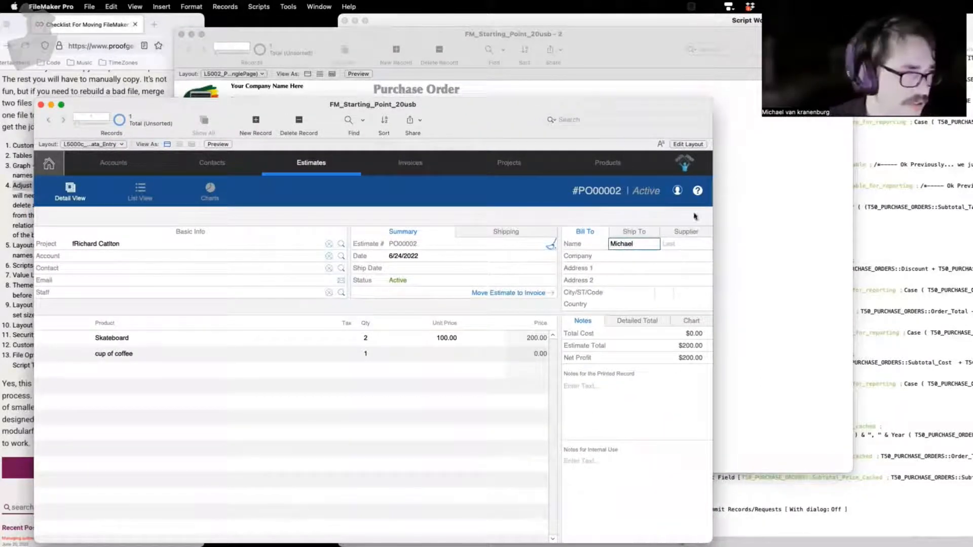
left_click(682, 243)
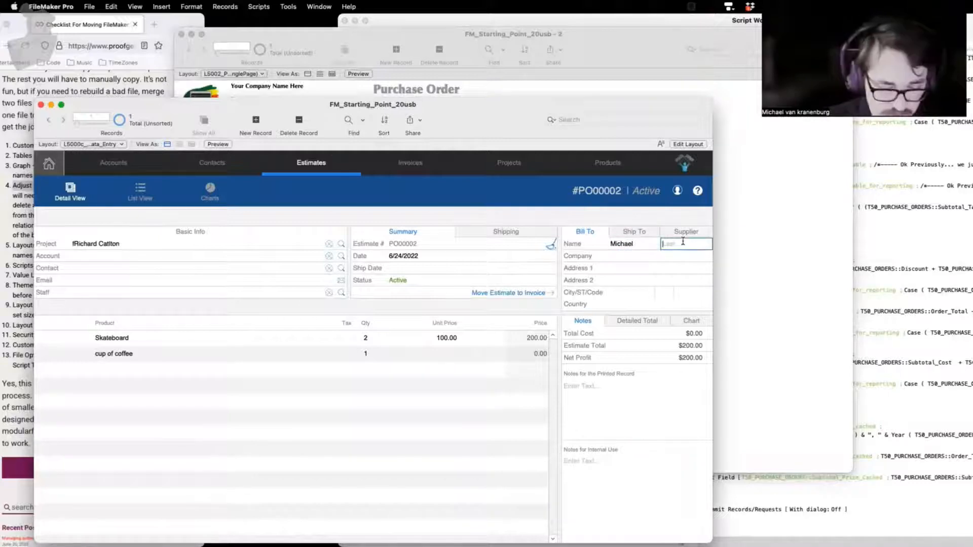
type("van K")
left_click(669, 257)
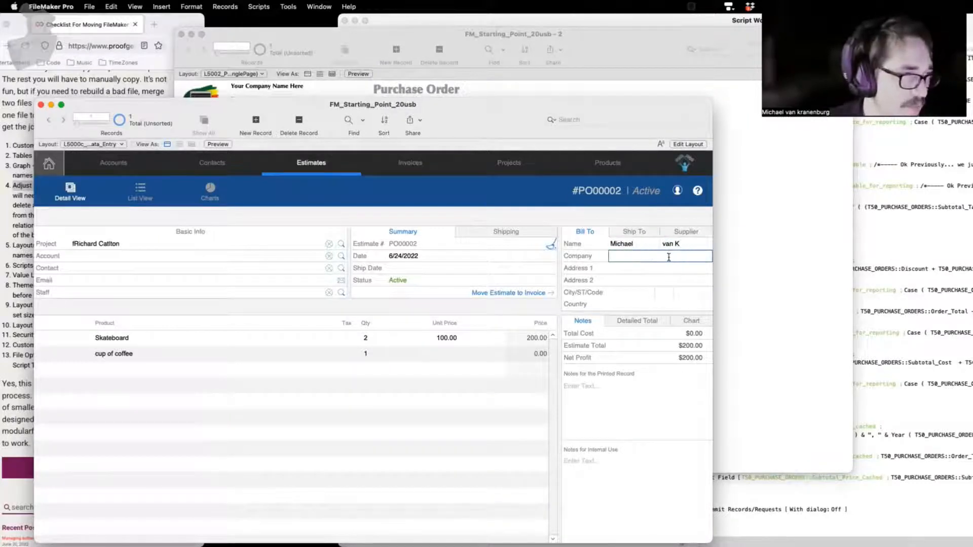
- Fill in the Bill To street address, city, state and postal code, and check them on the purchase order print layout
left_click(651, 269)
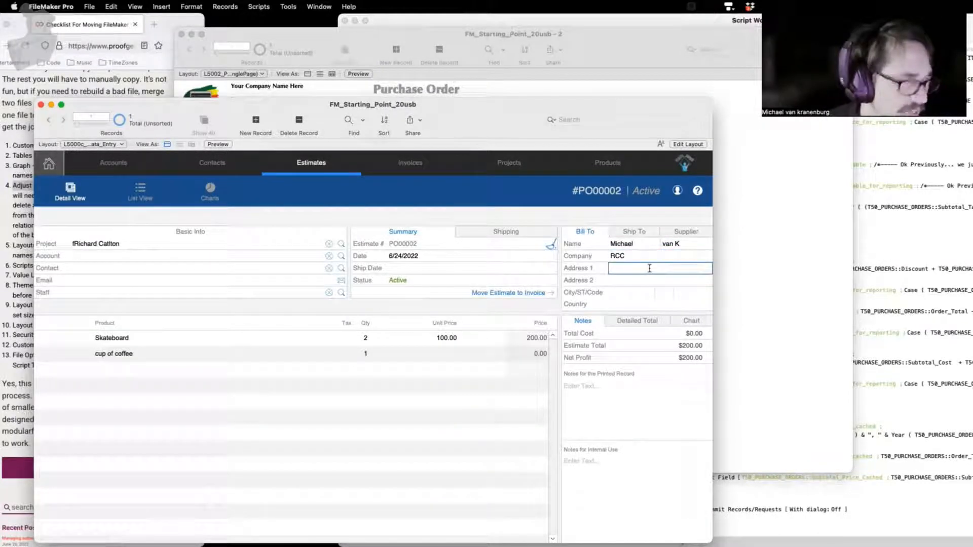
type("1234 ")
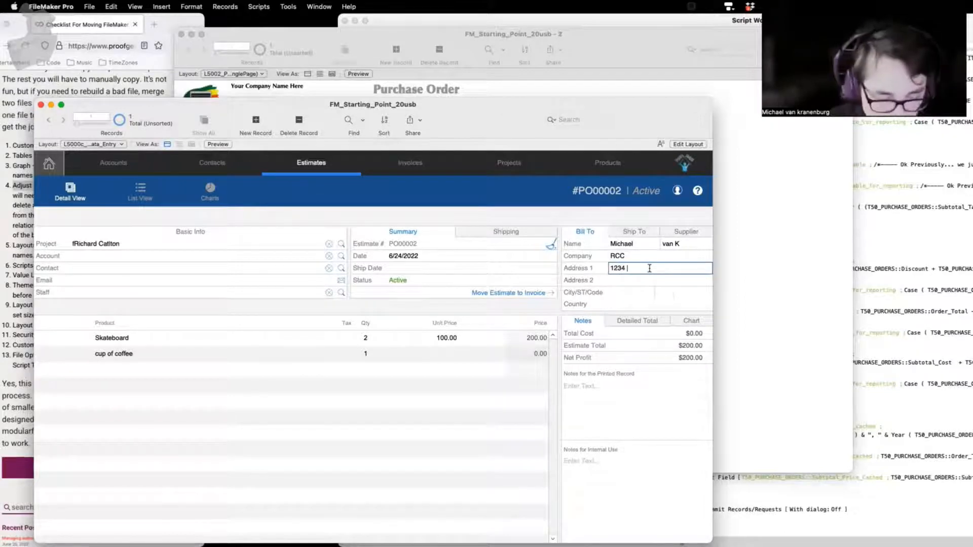
type("Sopu")
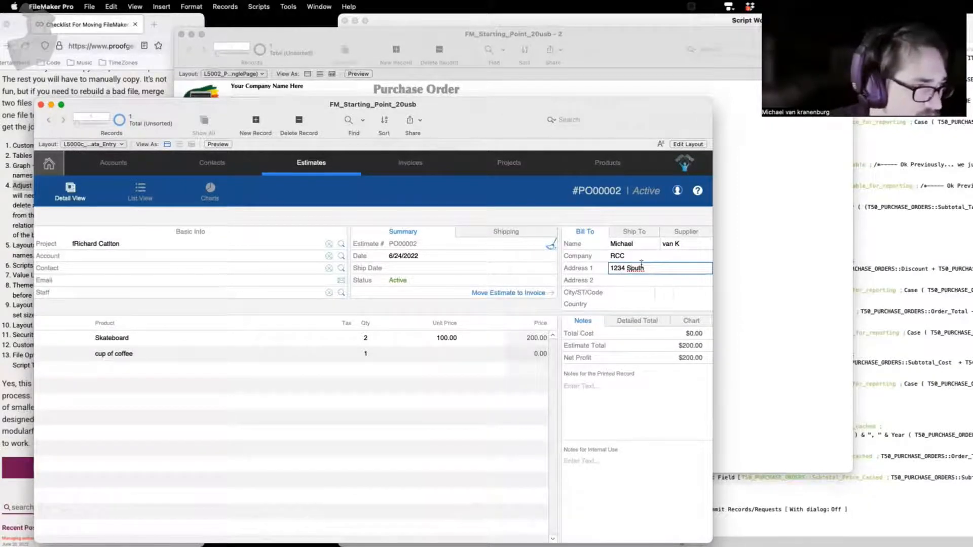
left_click(617, 293)
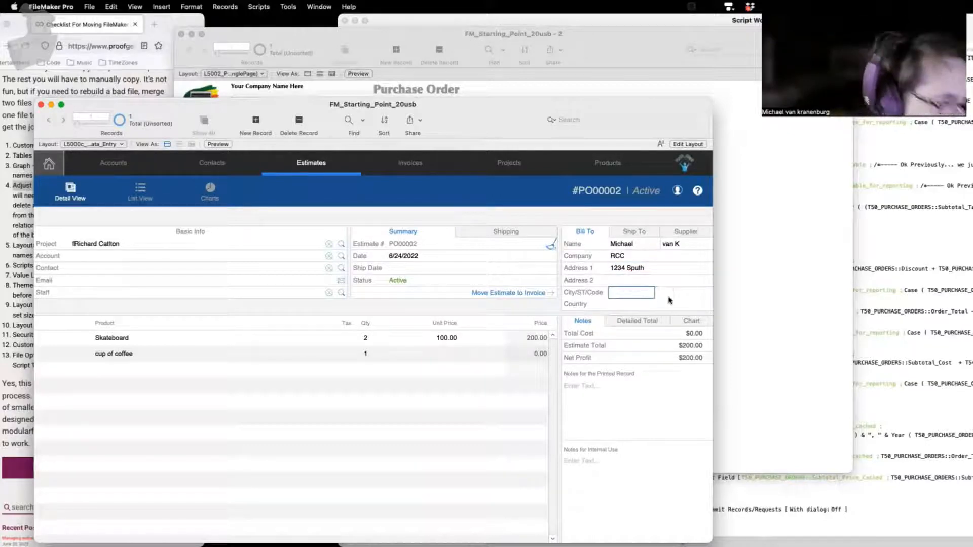
type("Los OSos")
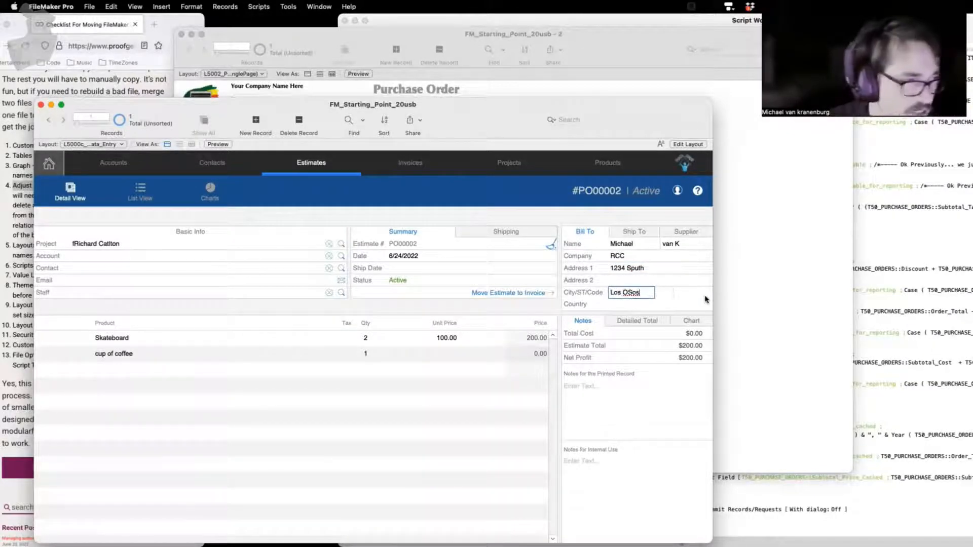
left_click(661, 293)
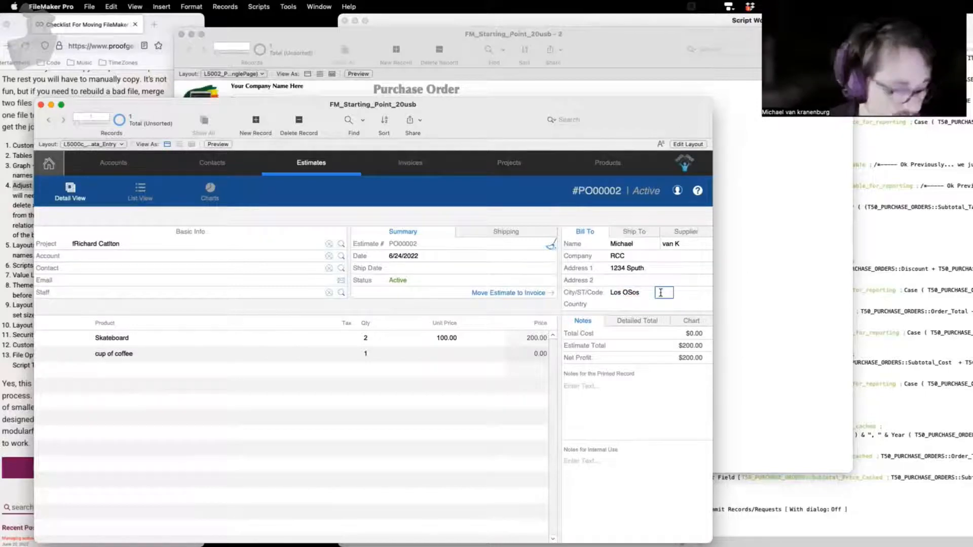
left_click(693, 292)
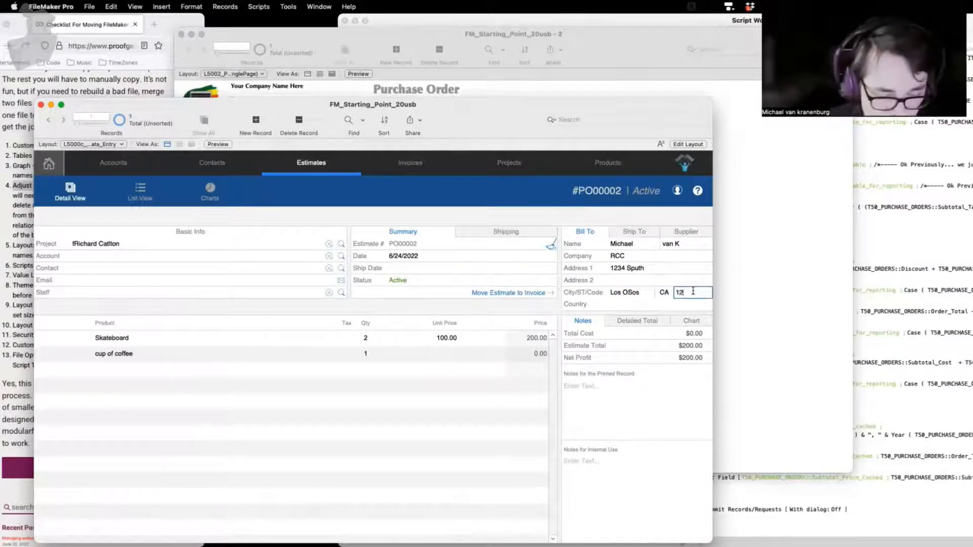
type("12345")
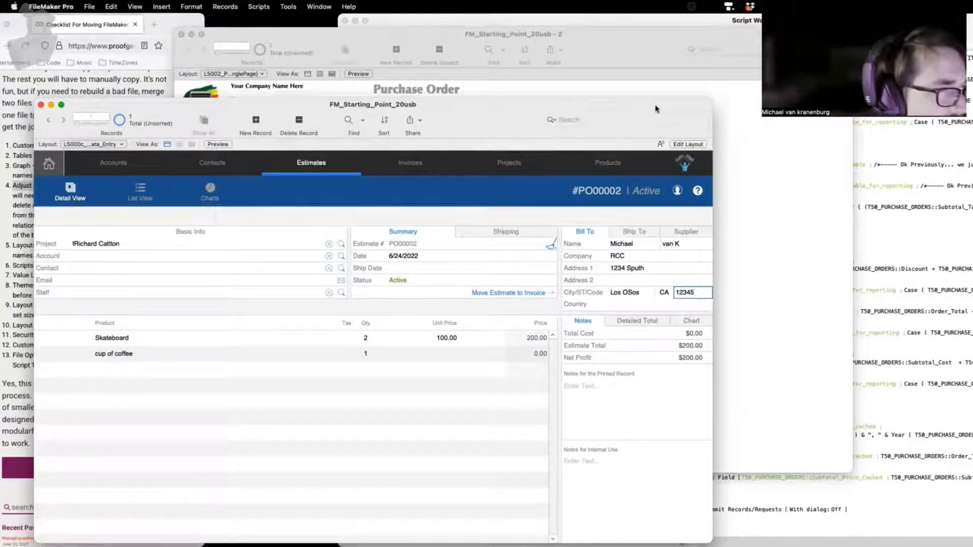
left_click(767, 145)
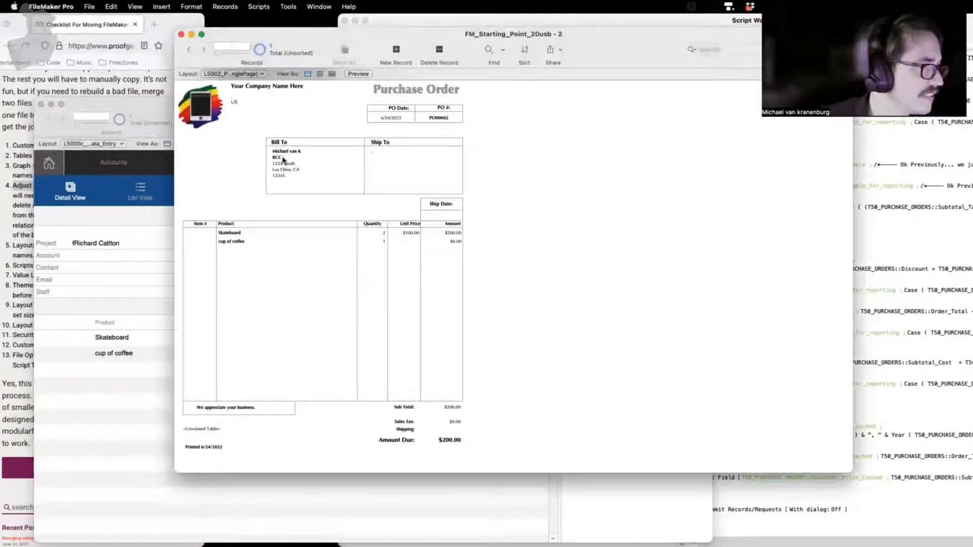
- Open the Preferences from the home dashboard and set the company name to My Super Awesome Company
left_click(142, 114)
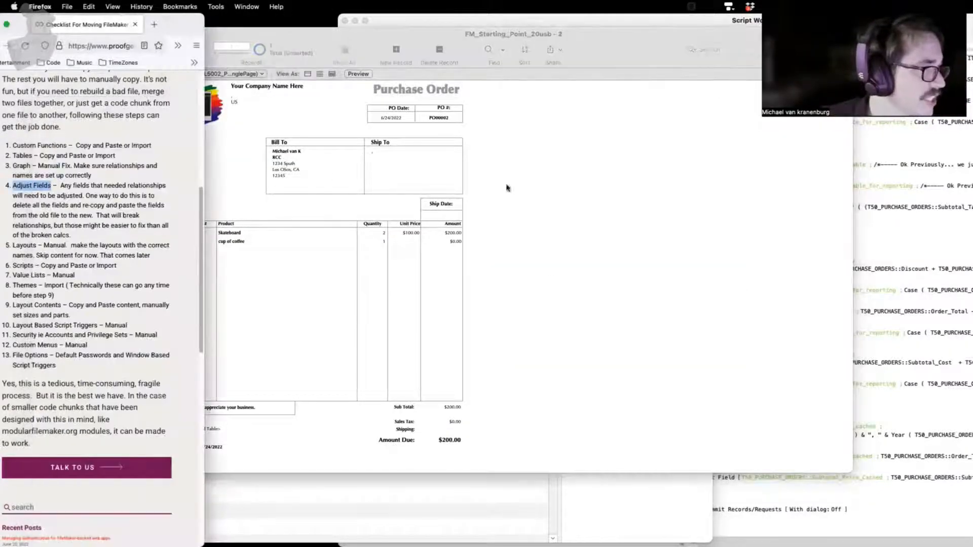
left_click(507, 187)
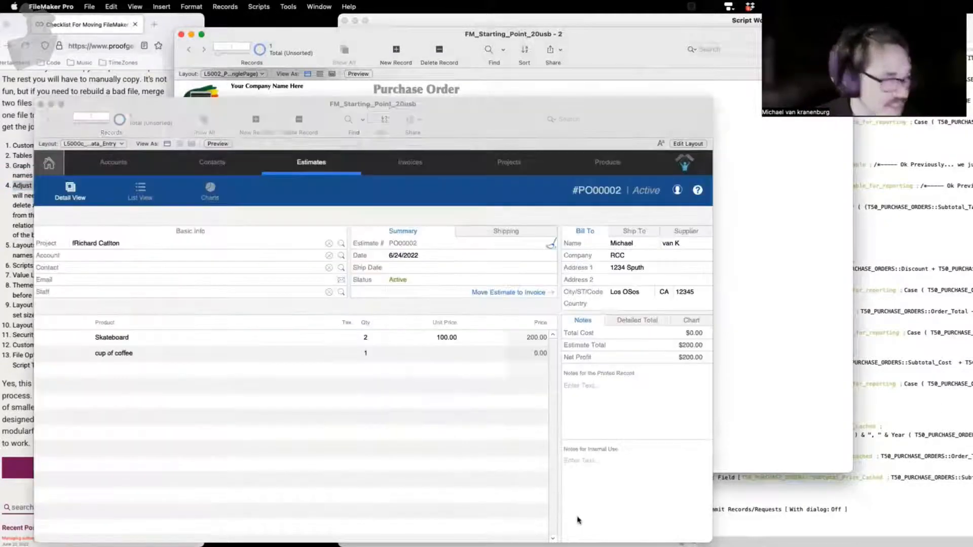
left_click(579, 523)
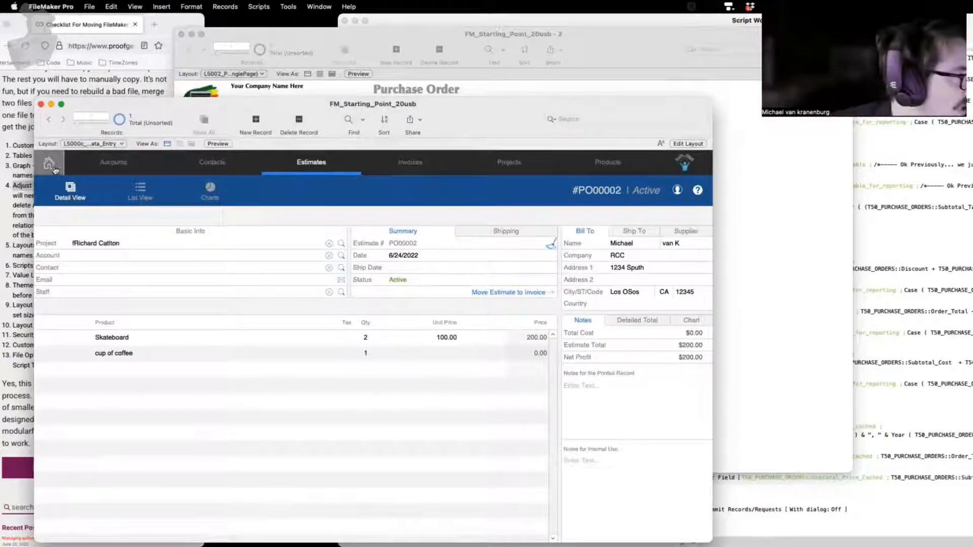
left_click(49, 163)
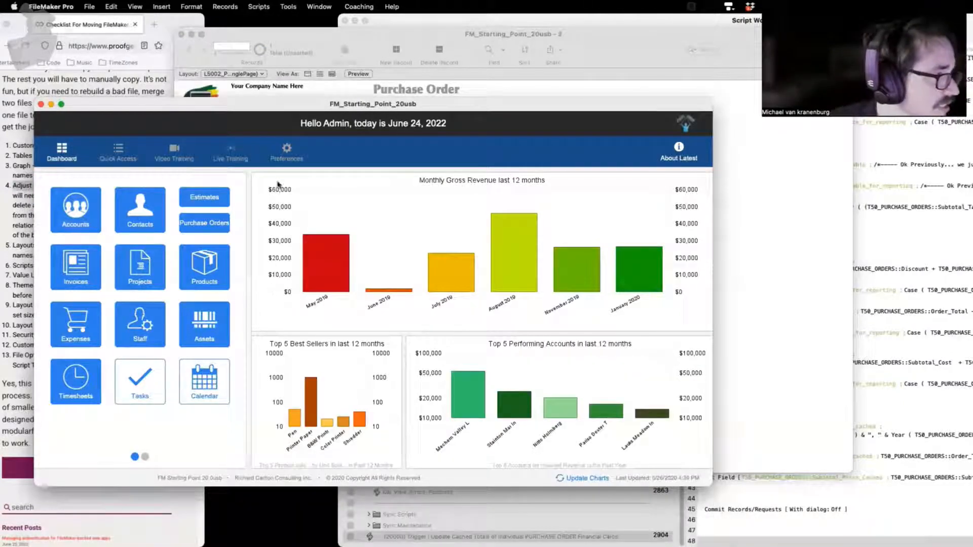
left_click(287, 152)
left_click(177, 190)
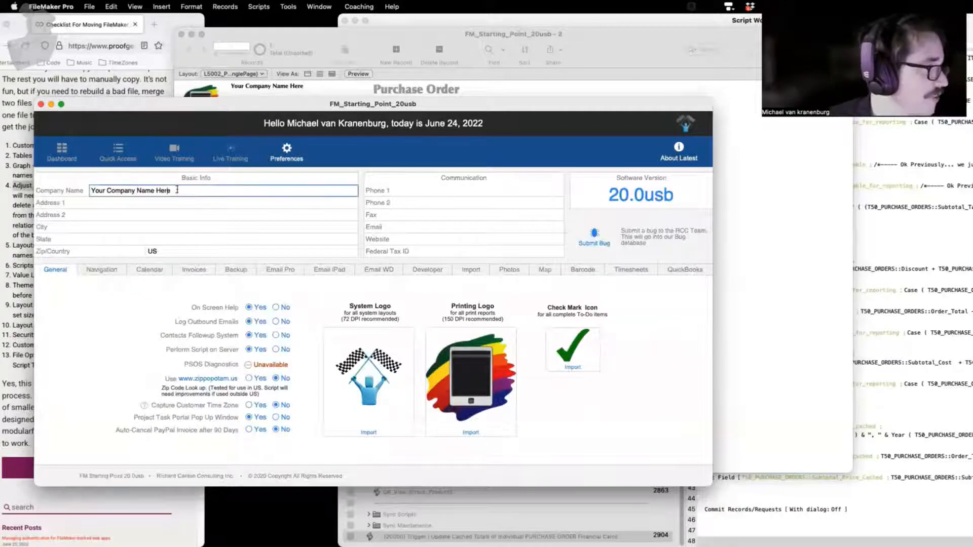
key("super+a")
type("My Su")
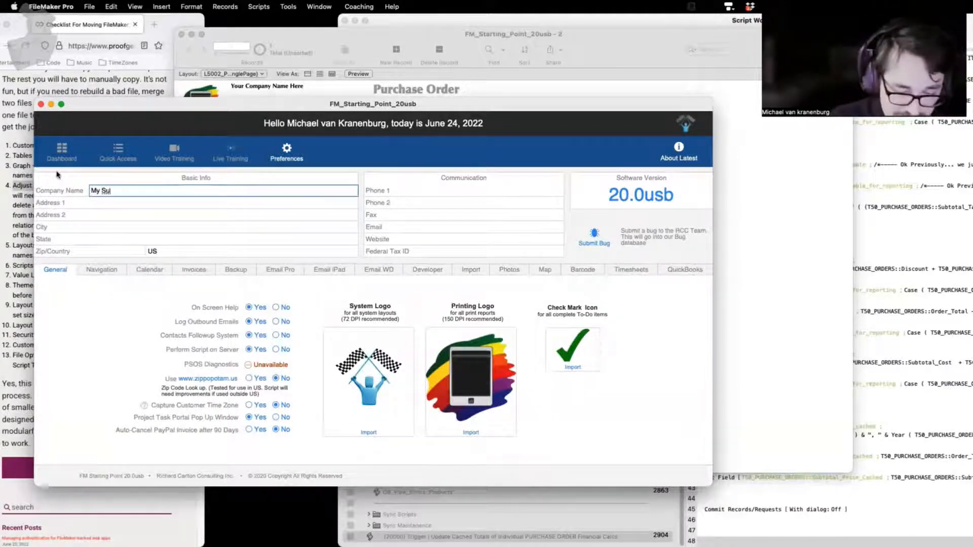
type("per Aweso")
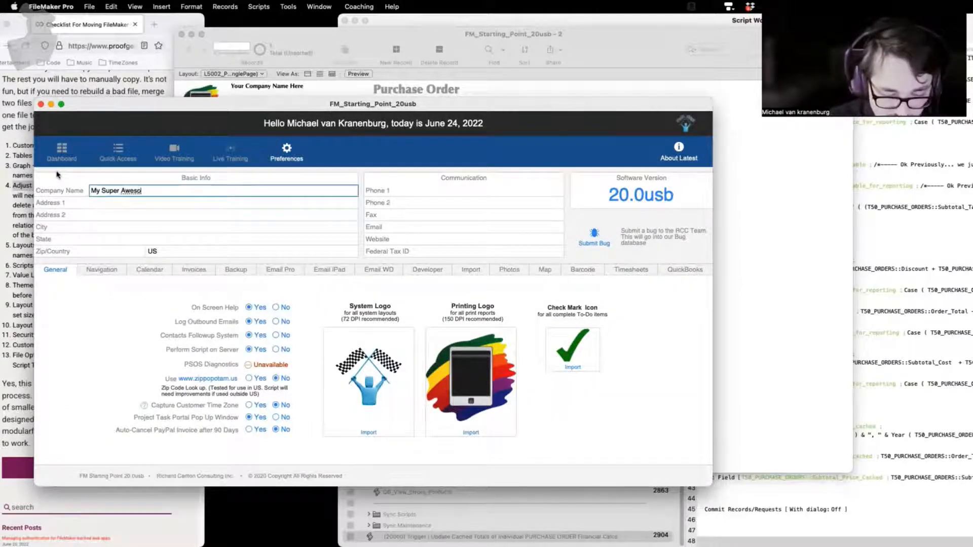
type("me Company")
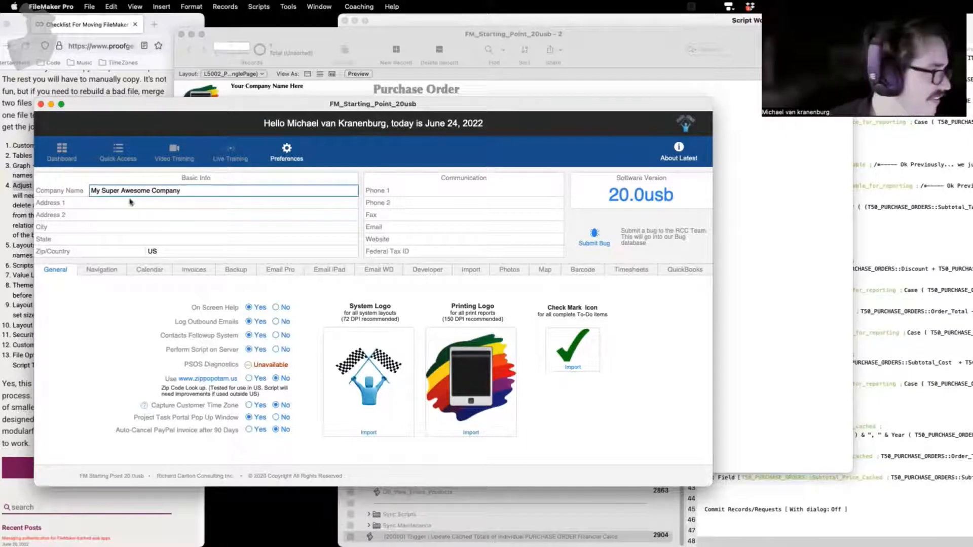
- Fill in the company's street address, city, state and zip code in the Preferences, and check the print layout's header
left_click(147, 206)
type("43")
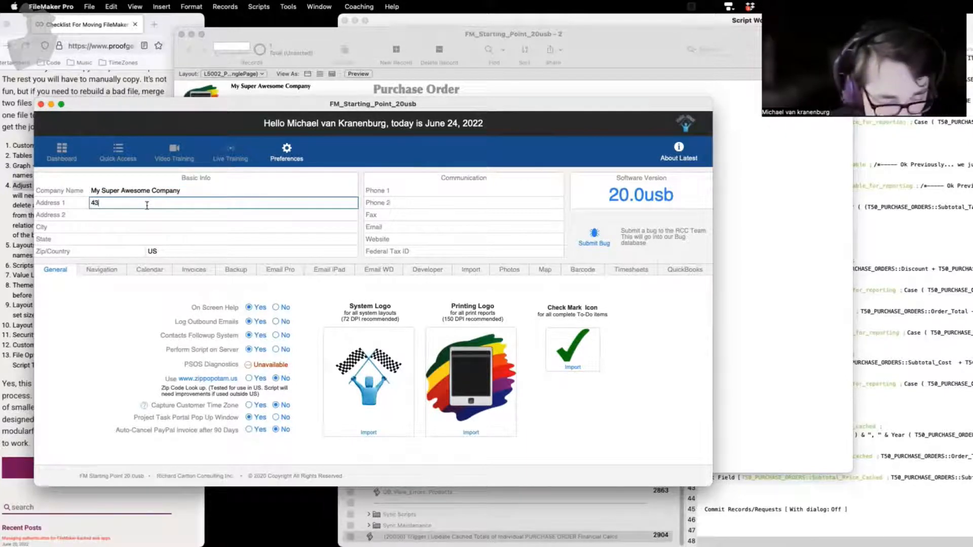
type("21 North Street")
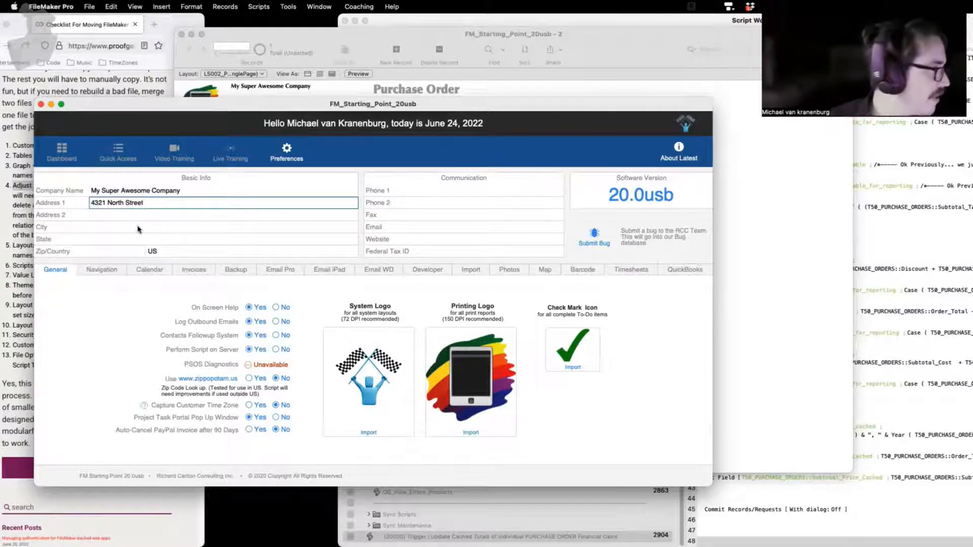
left_click(139, 227)
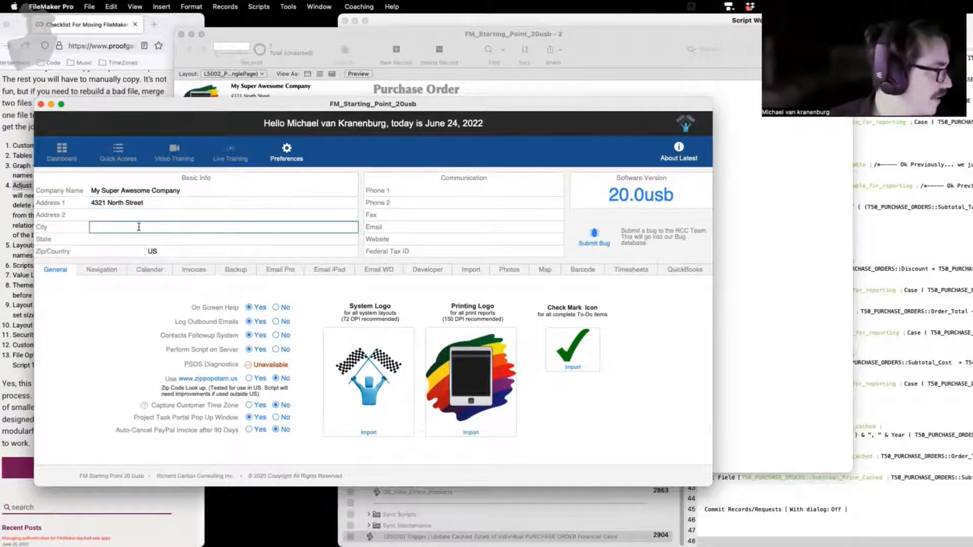
type("Palo")
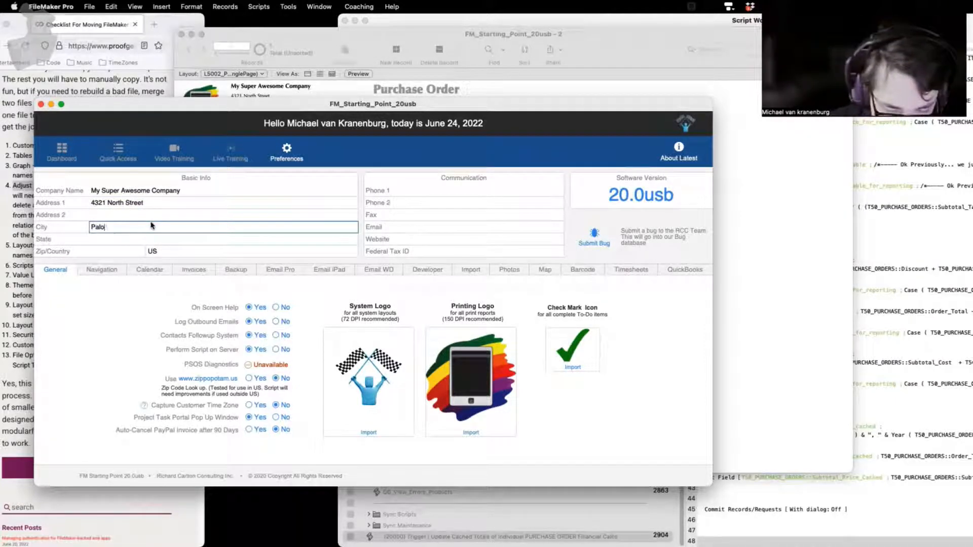
type(" Alto")
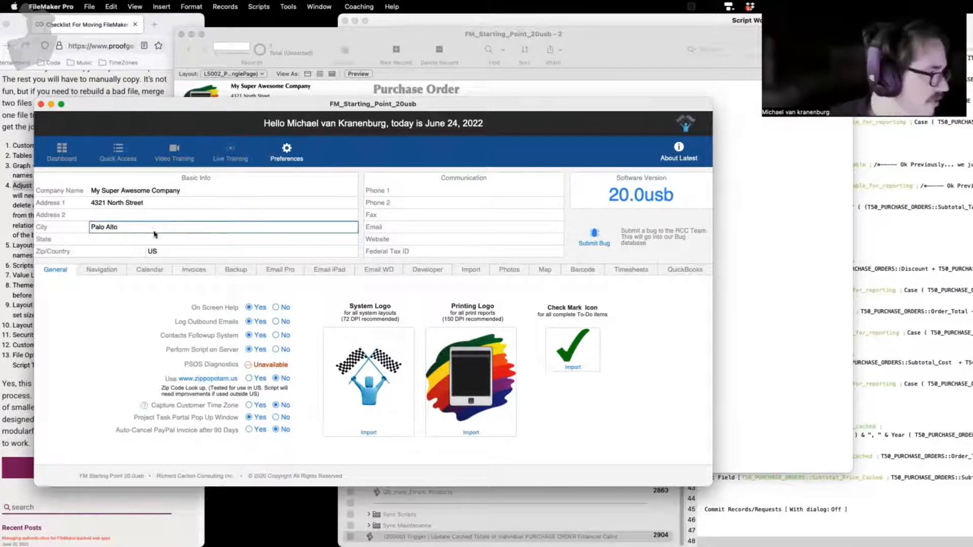
left_click(133, 238)
type("CA")
left_click(116, 250)
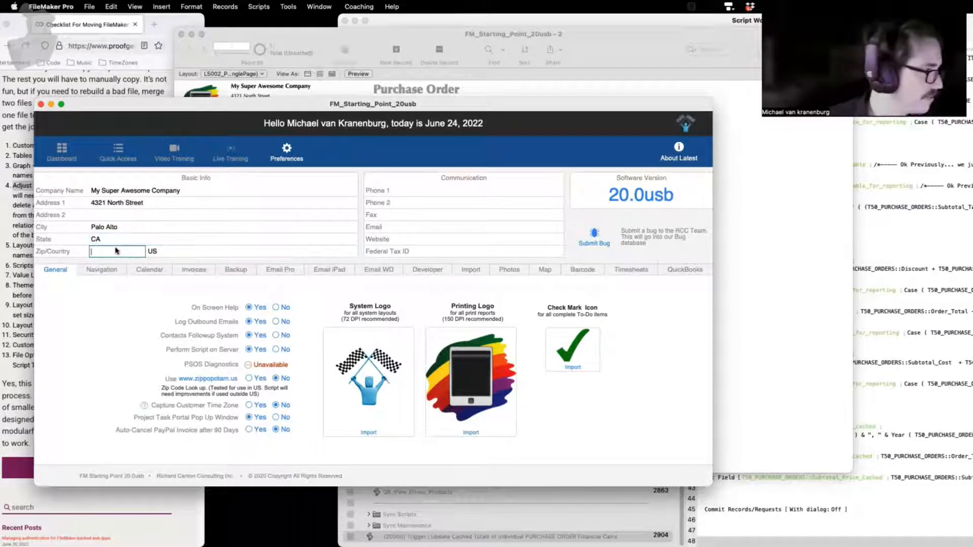
type("786543")
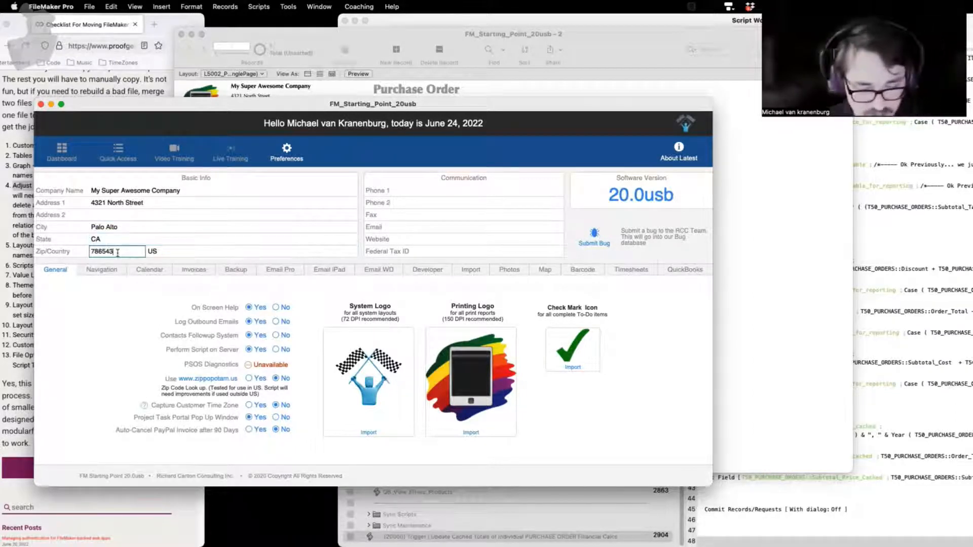
left_click(181, 252)
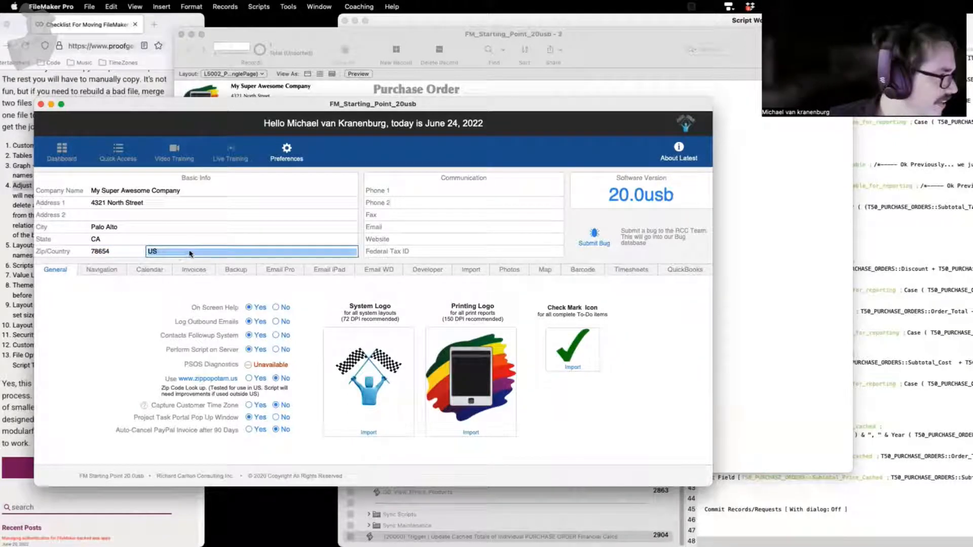
left_click(795, 148)
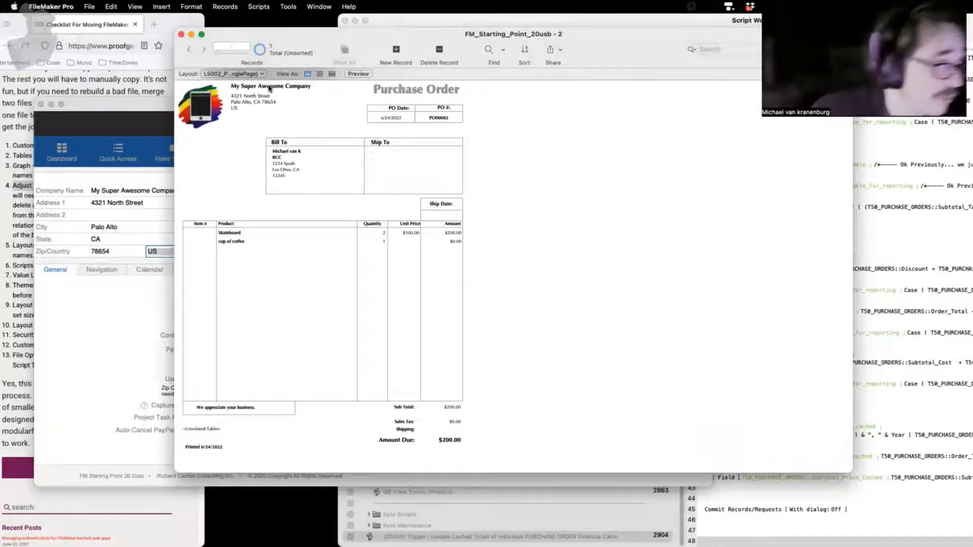
- Open the L5003_PURCHASE_ORDERS_List_Report layout from Manage Layouts and switch it to layout editing
left_click_drag(588, 37, 463, 156)
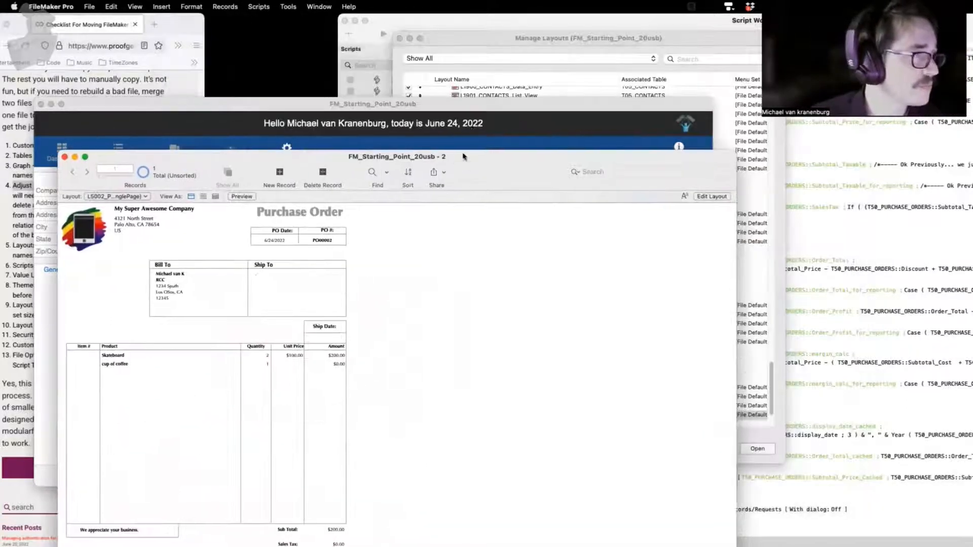
left_click(508, 105)
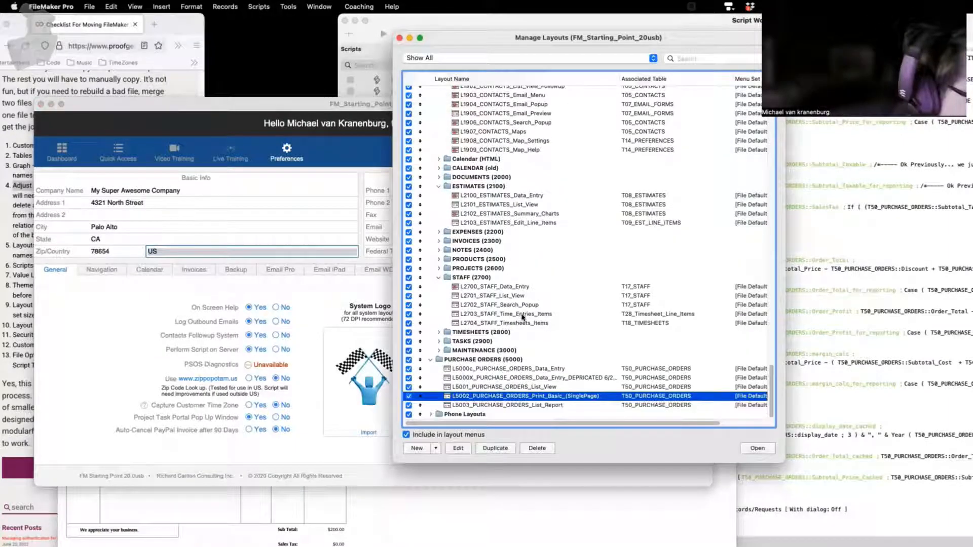
left_click(529, 405)
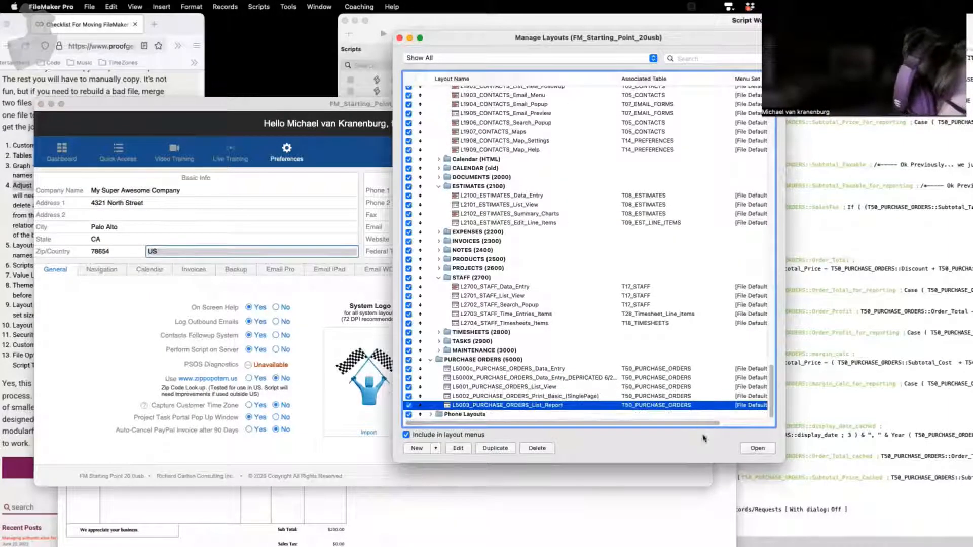
left_click(752, 449)
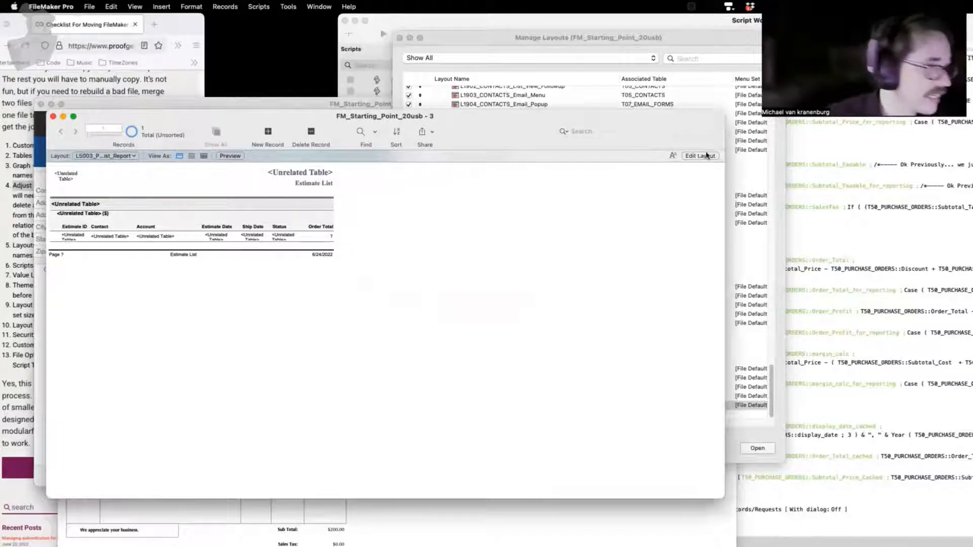
key("super+l")
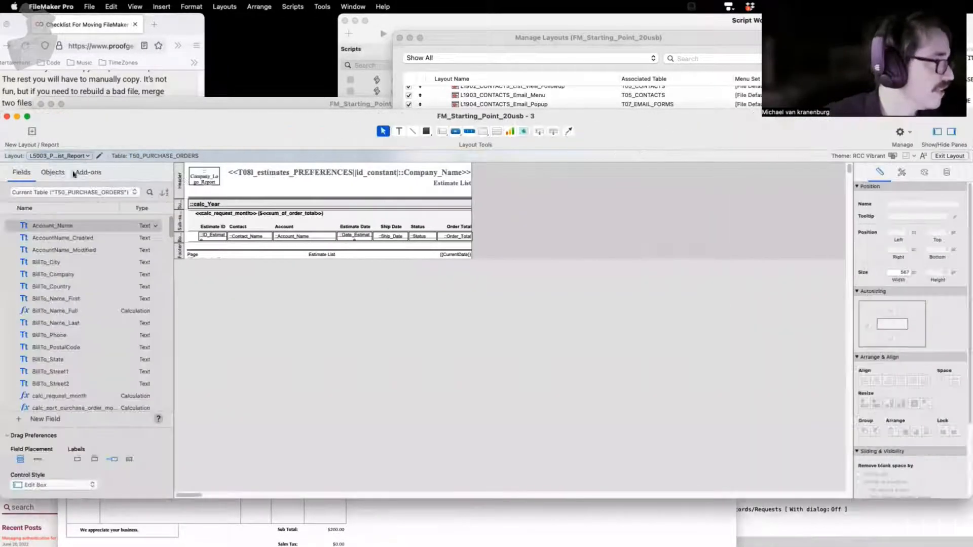
- Point the header's logo field to Company_Logo_Report from T50l_purchase_orders_PREFERENCES||id_constant|
double_click(202, 183)
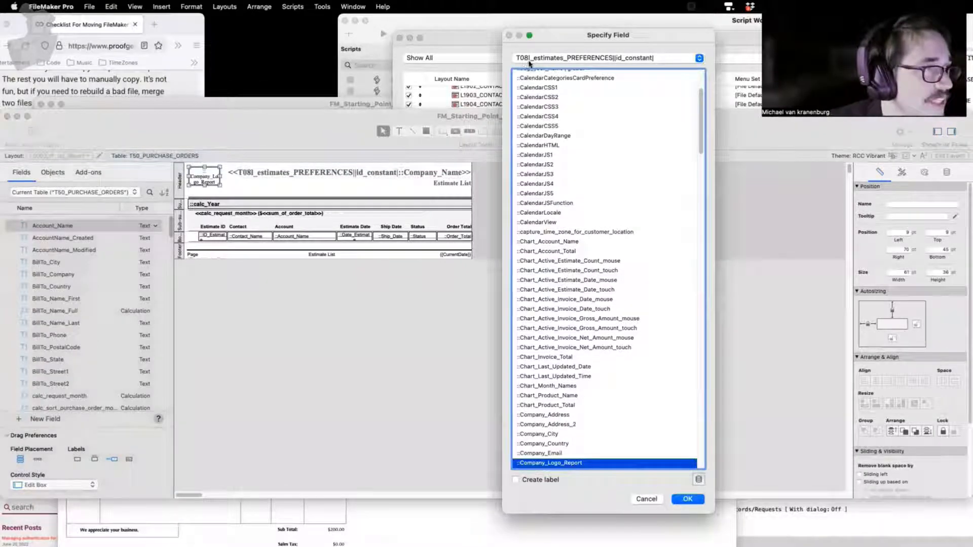
left_click(577, 59)
key("Home")
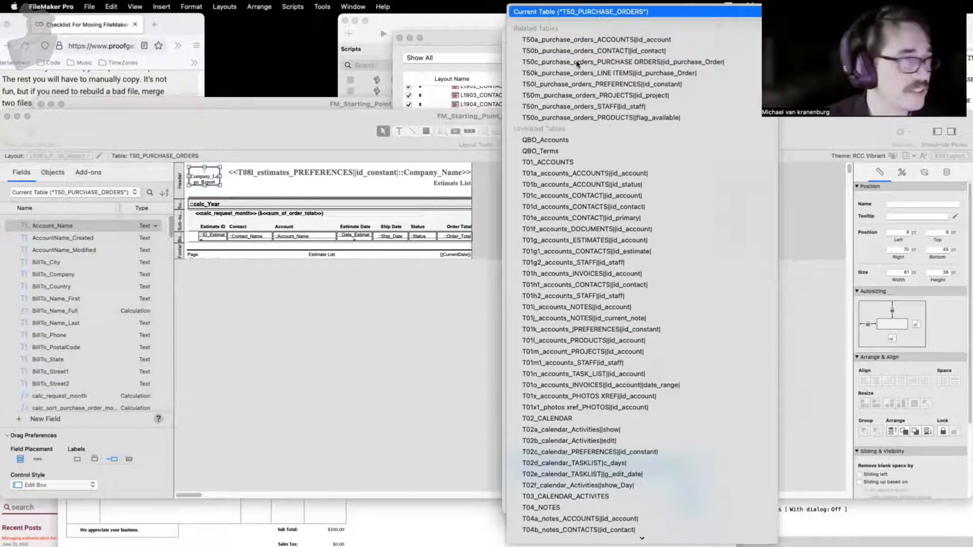
left_click(643, 85)
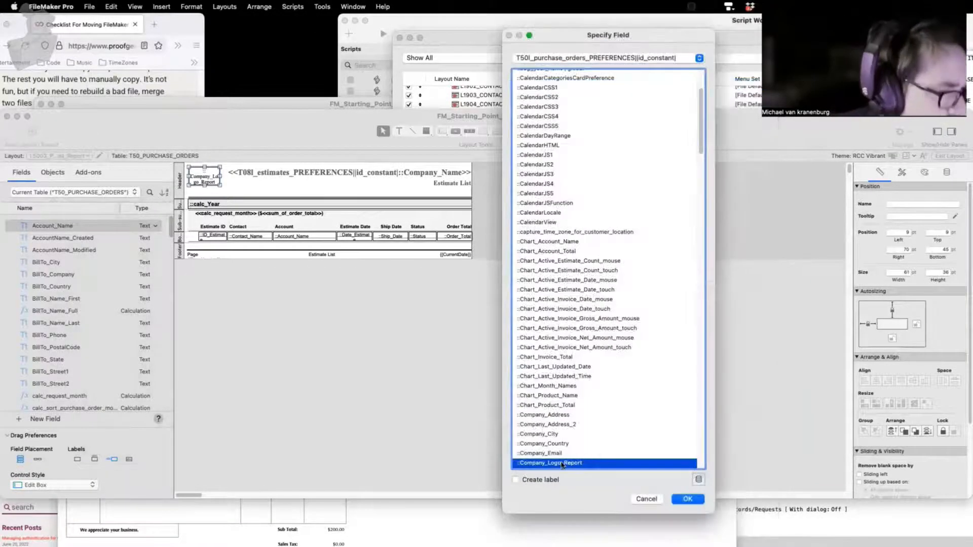
left_click(688, 499)
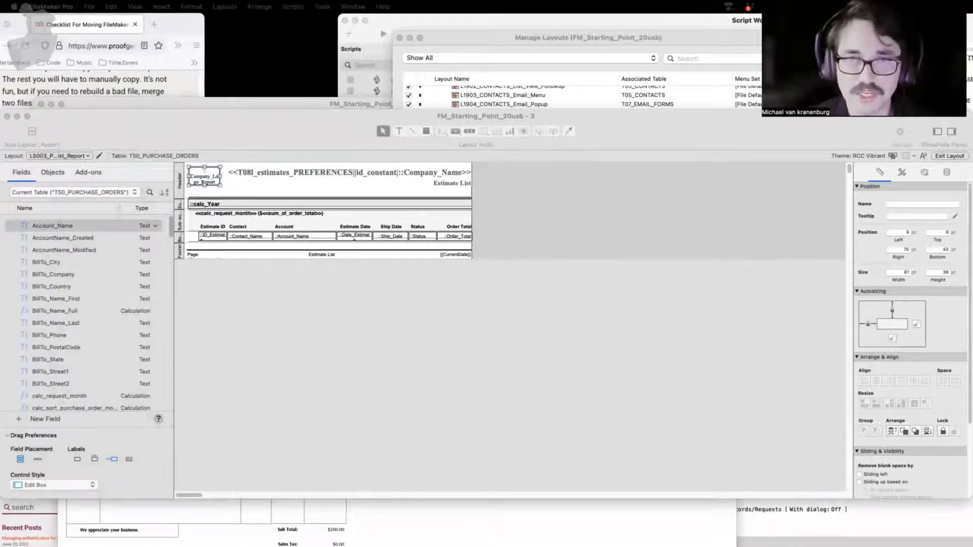
- Bring up the FM_Starting_Point_20usb_P1 list report for reference and delete all objects from the L5003 layout in FM_Starting_Point_20usb
left_click_drag(842, 2, 676, 256)
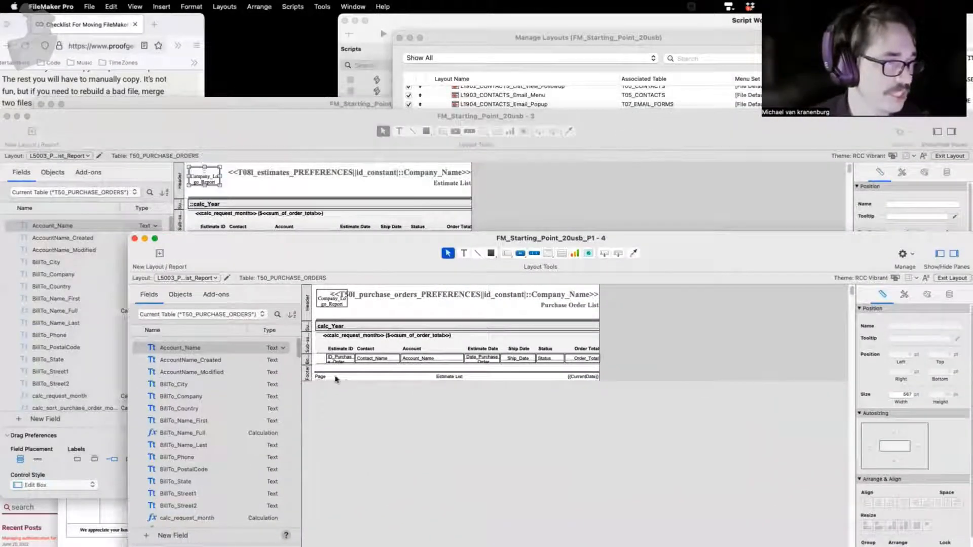
left_click(610, 176)
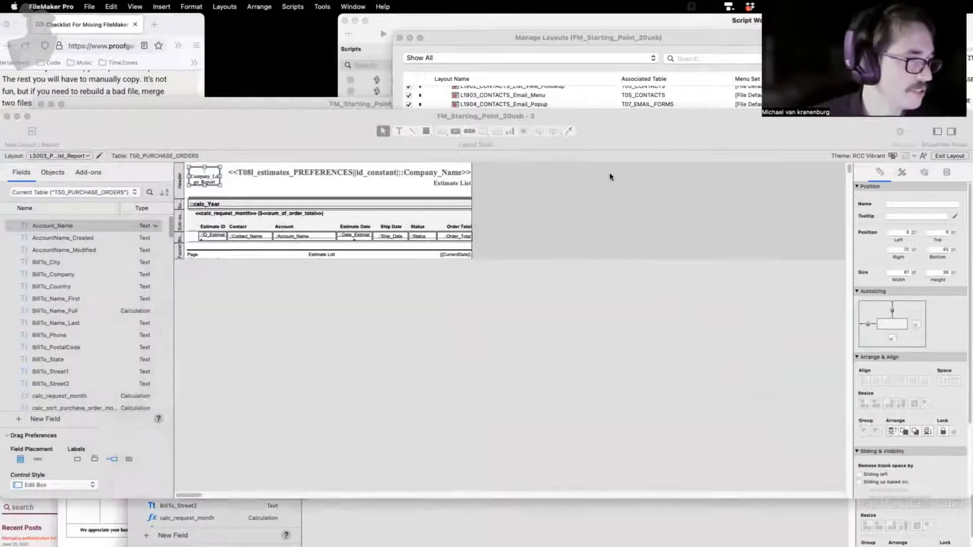
left_click_drag(531, 322, 127, 143)
key("Delete")
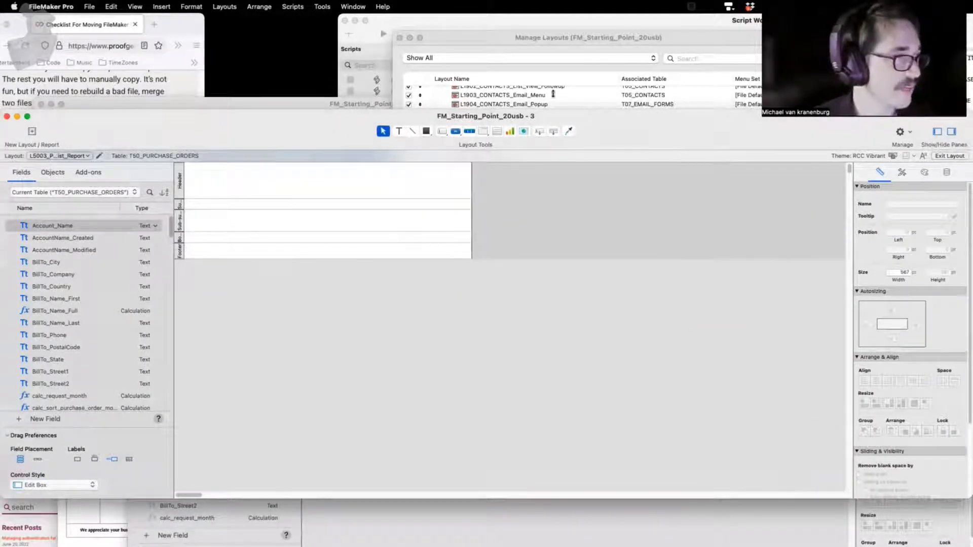
- Try pasting all objects of the P1 file's list report into the emptied L5003 layout, and undo the paste
left_click(624, 526)
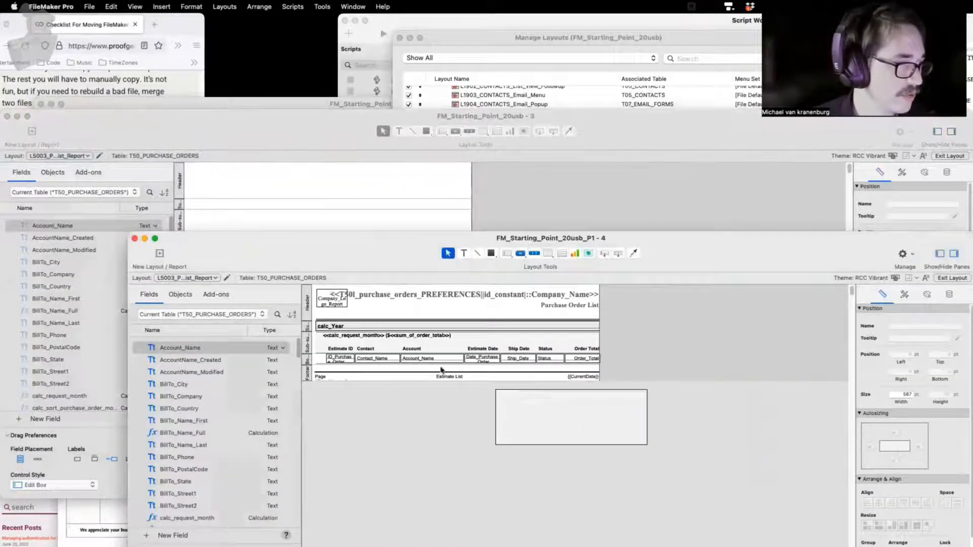
key("super+a")
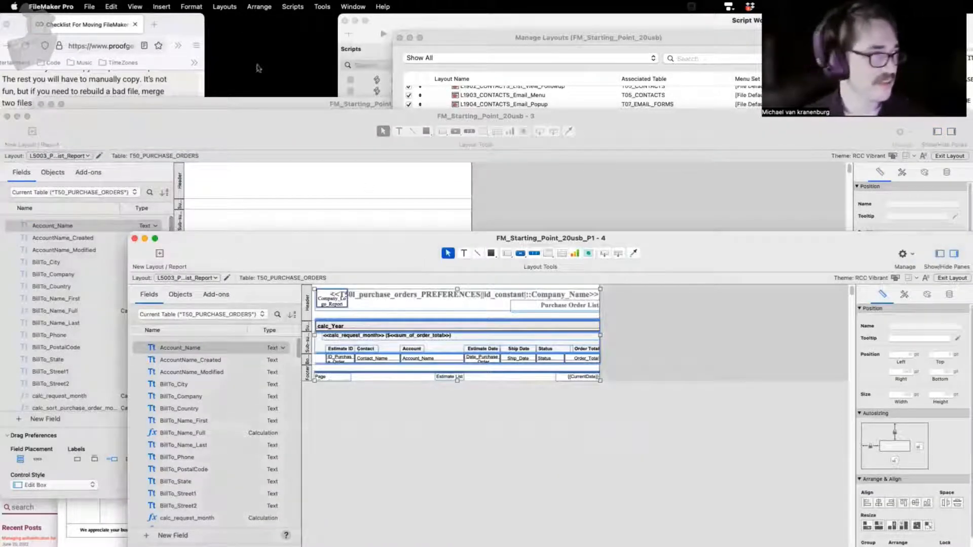
left_click(293, 120)
key("super+v")
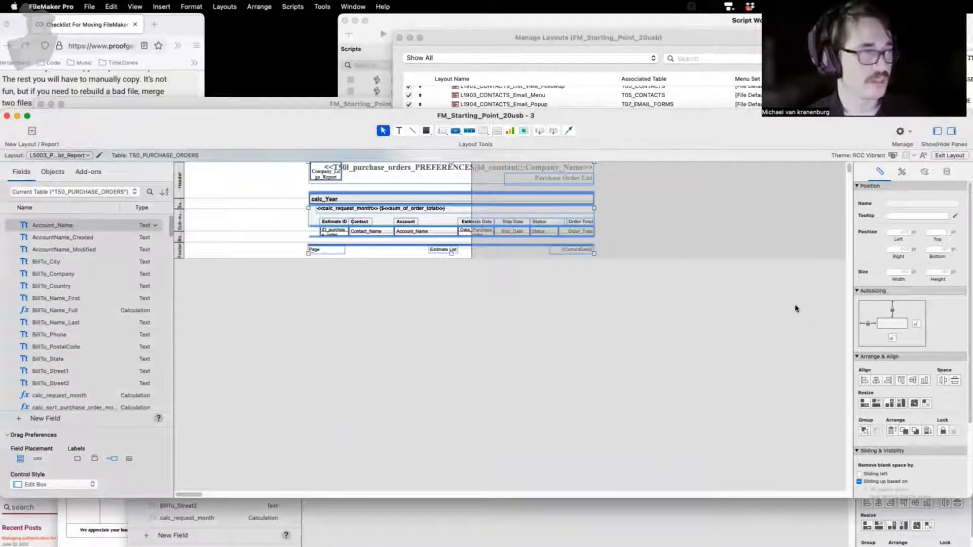
key("super+z")
- Copy all objects from the P1 file's list report, paste them into the reopened empty L5003 layout, and view the report with record data
left_click(639, 525)
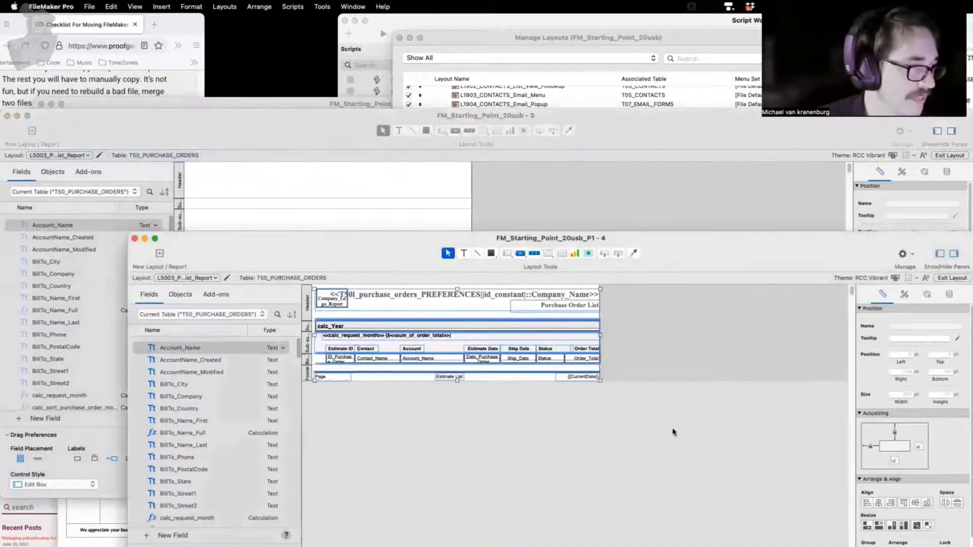
left_click_drag(677, 438, 297, 284)
key("super+c")
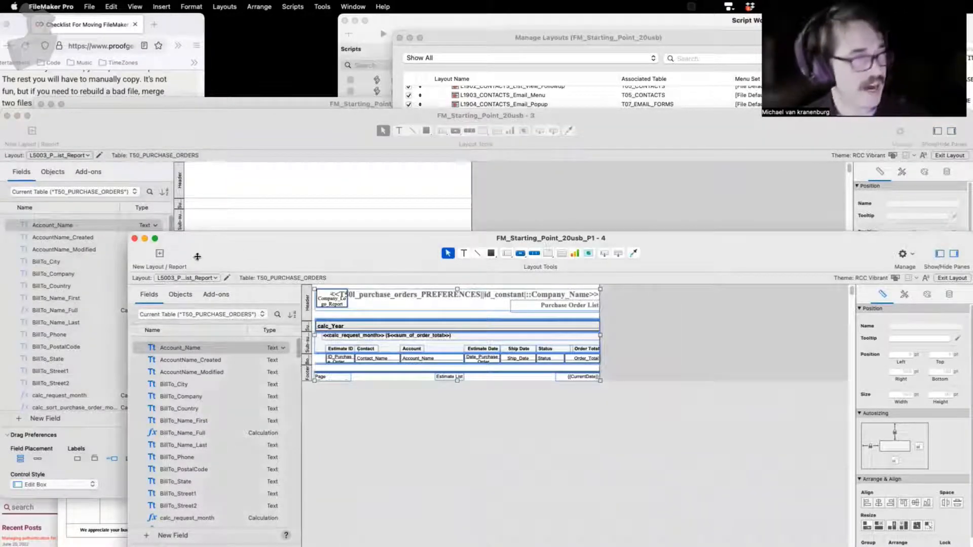
left_click(284, 124)
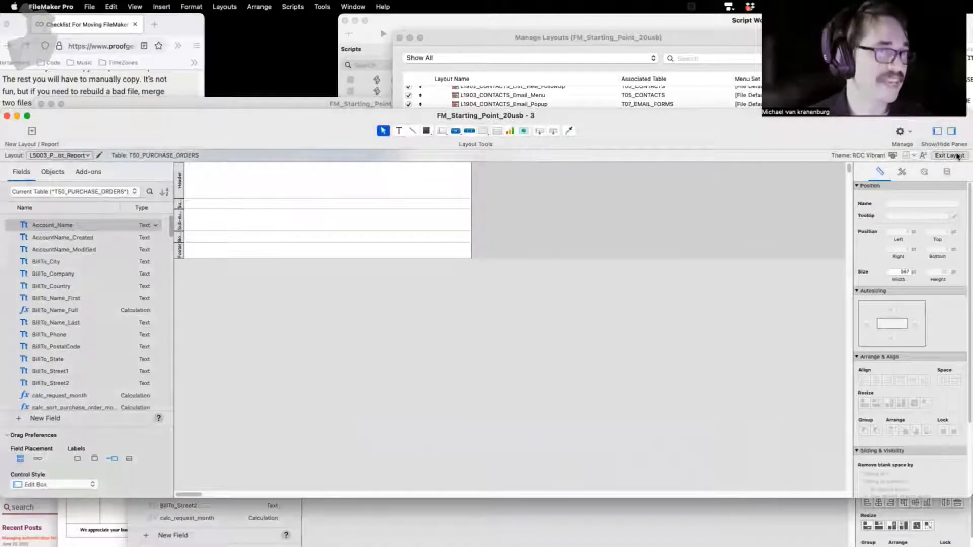
left_click(955, 156)
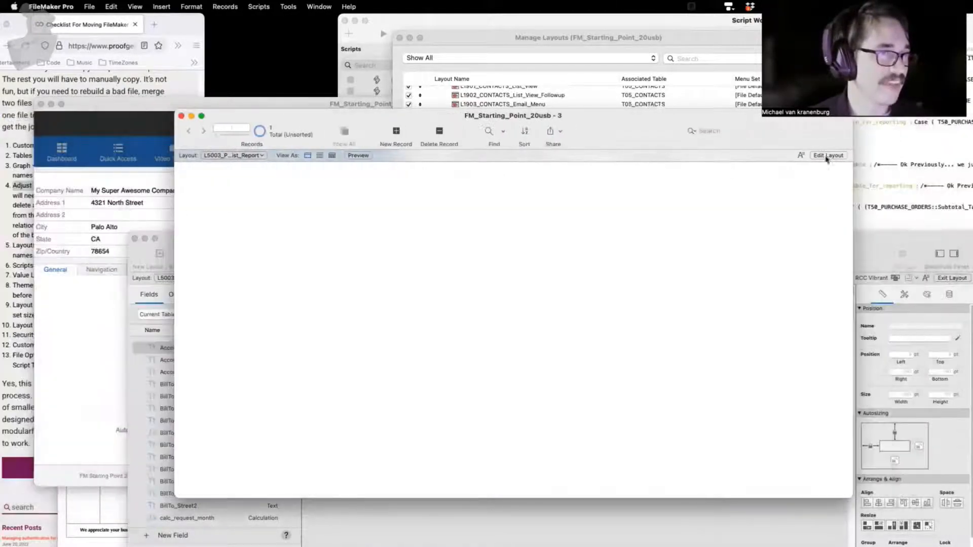
left_click(833, 156)
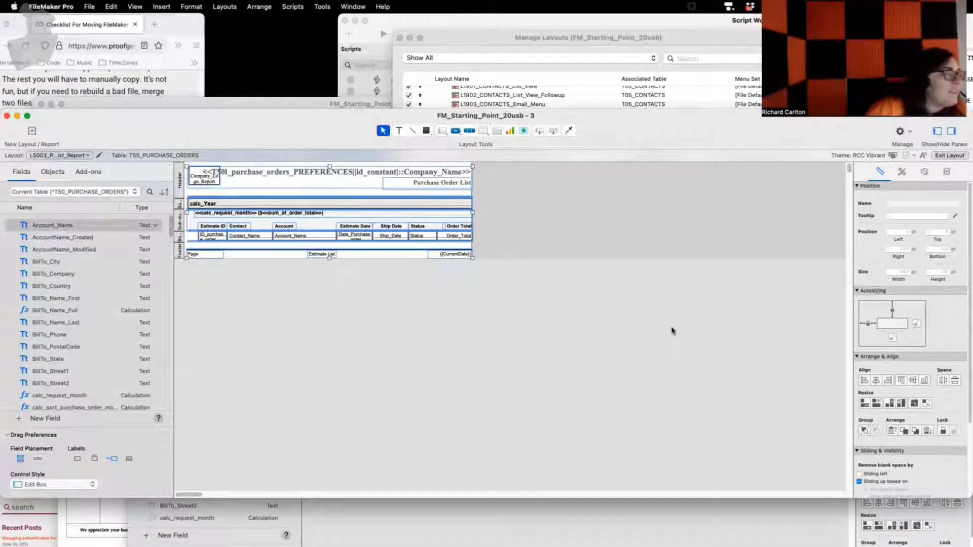
key("super+b")
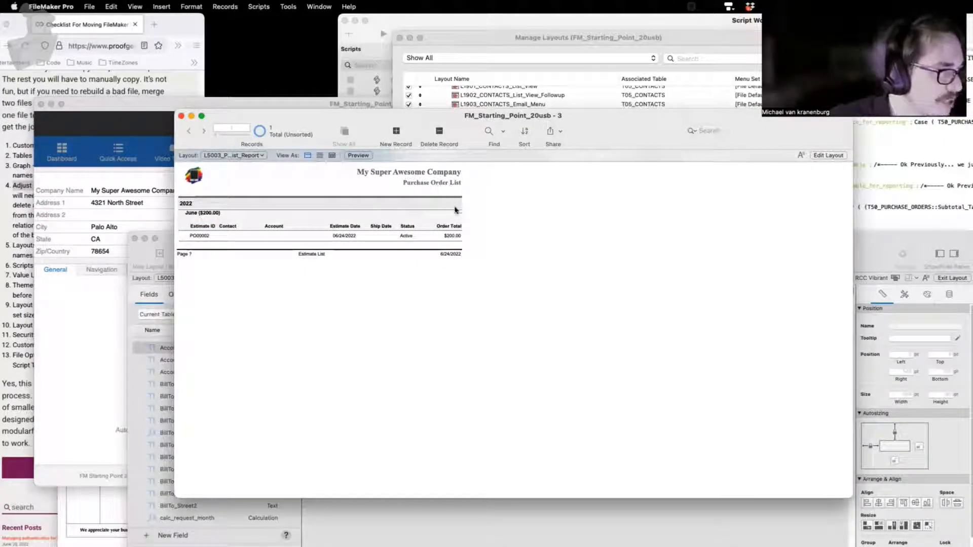
- Open Purchase Orders from the home dashboard, show the status toolbar, and create a new purchase order record
left_click(142, 126)
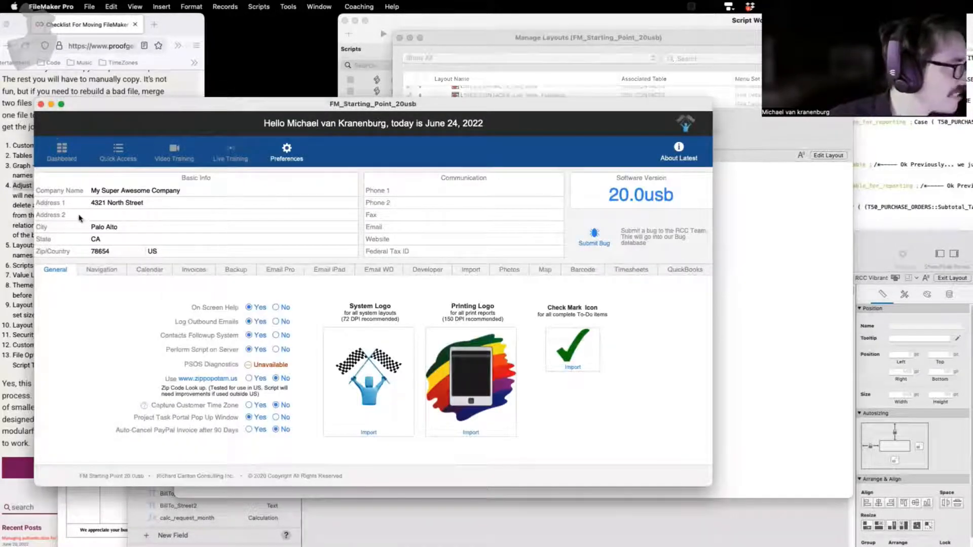
left_click(60, 151)
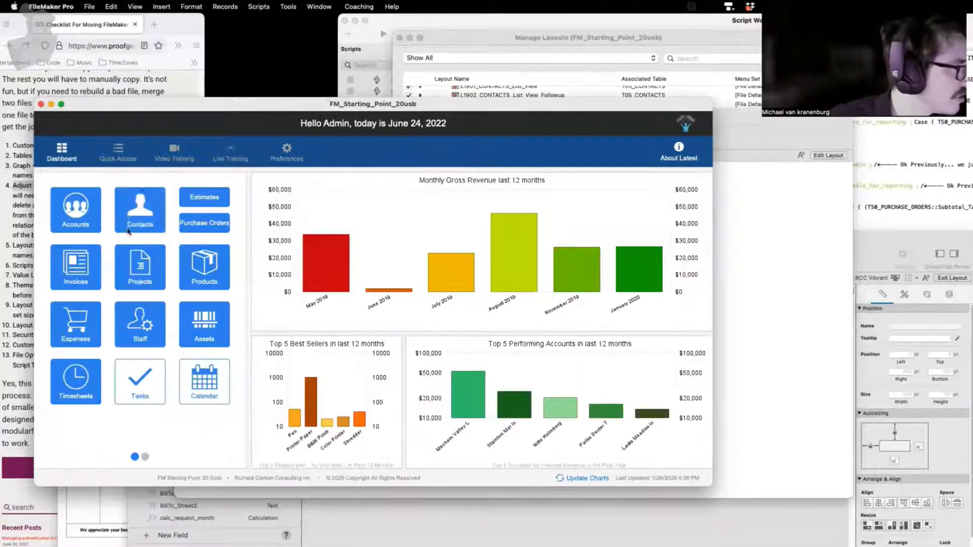
left_click(218, 224)
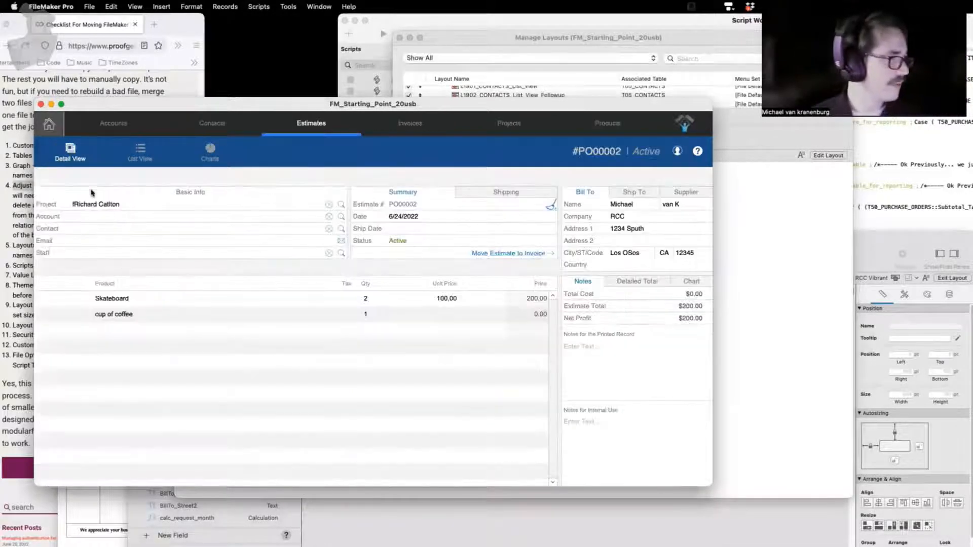
key("super+alt+s")
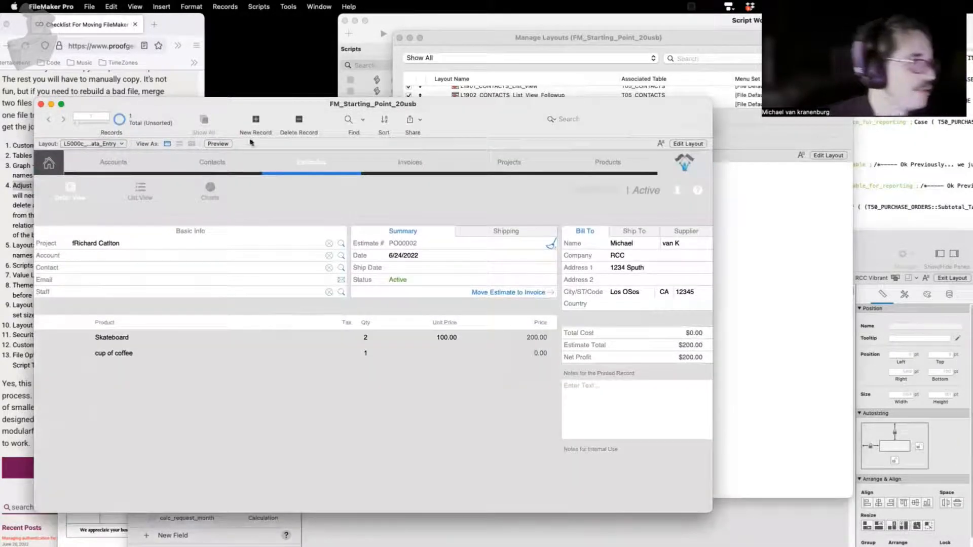
left_click(255, 121)
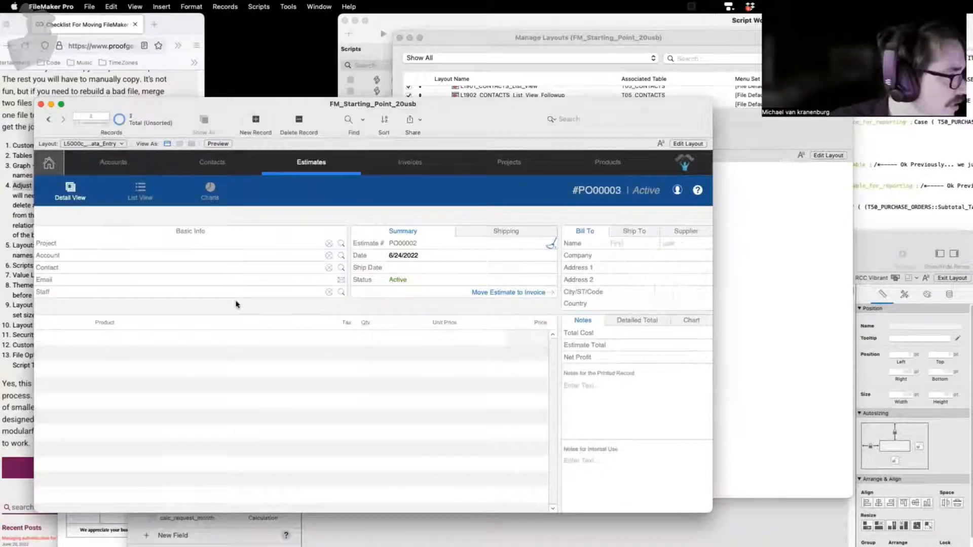
- Add a Tea line item to the new purchase order with quantity 10 and unit price 2
left_click(206, 245)
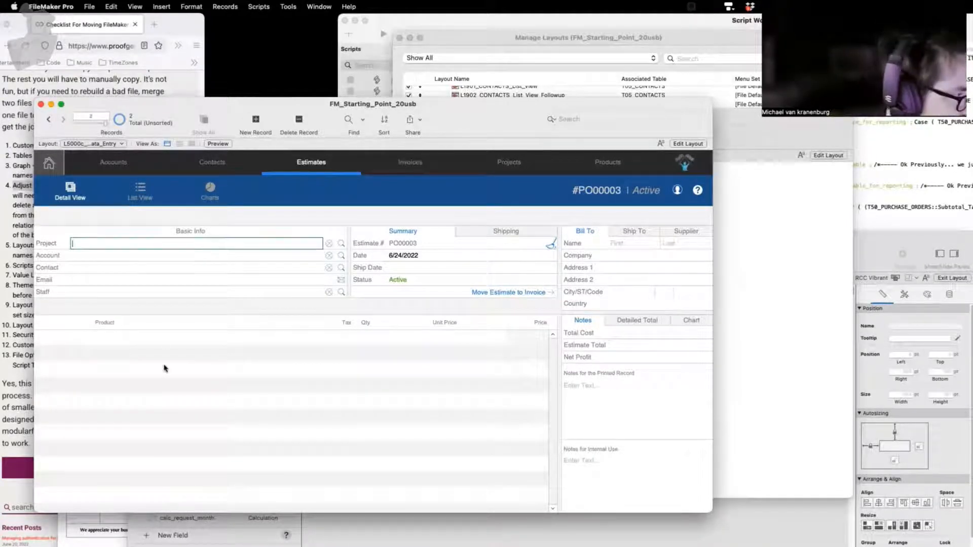
left_click(167, 333)
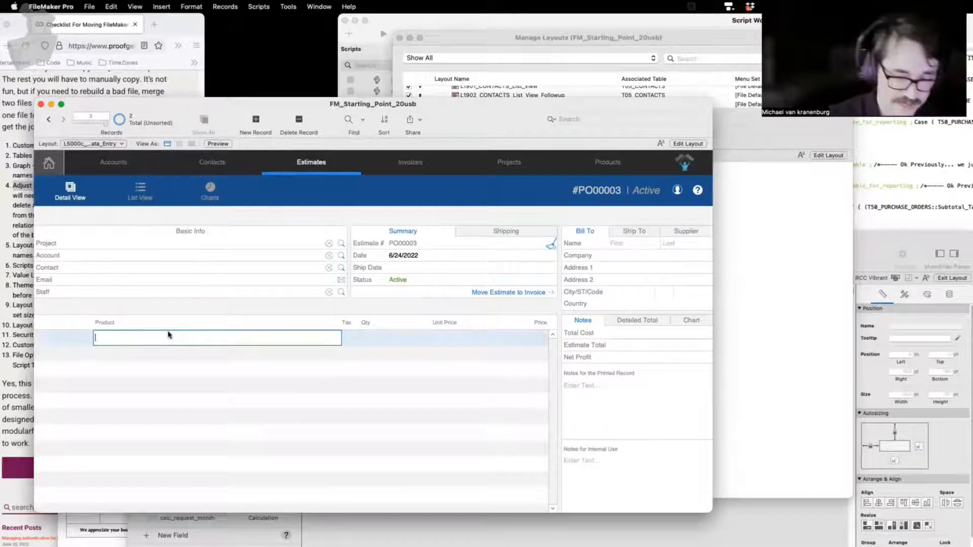
type("Tea")
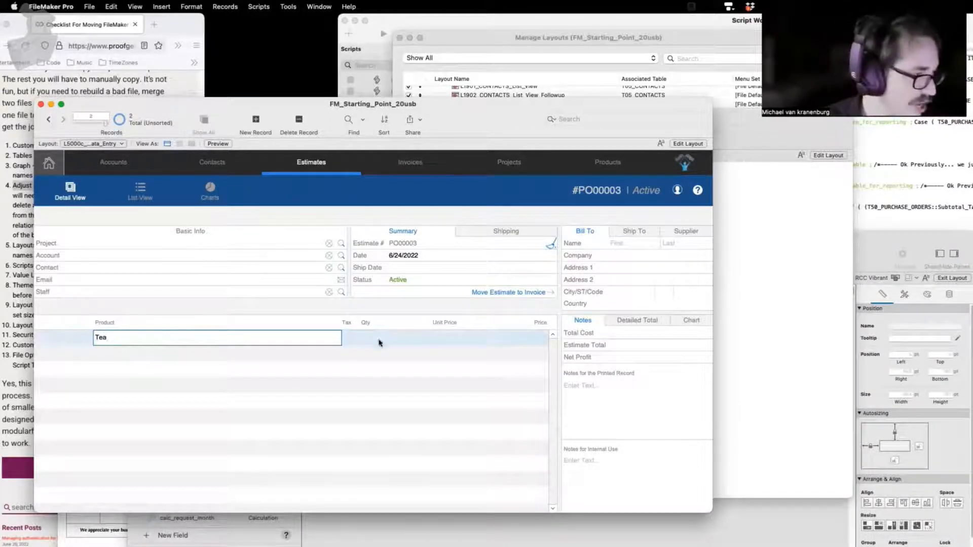
left_click(349, 343)
left_click(369, 338)
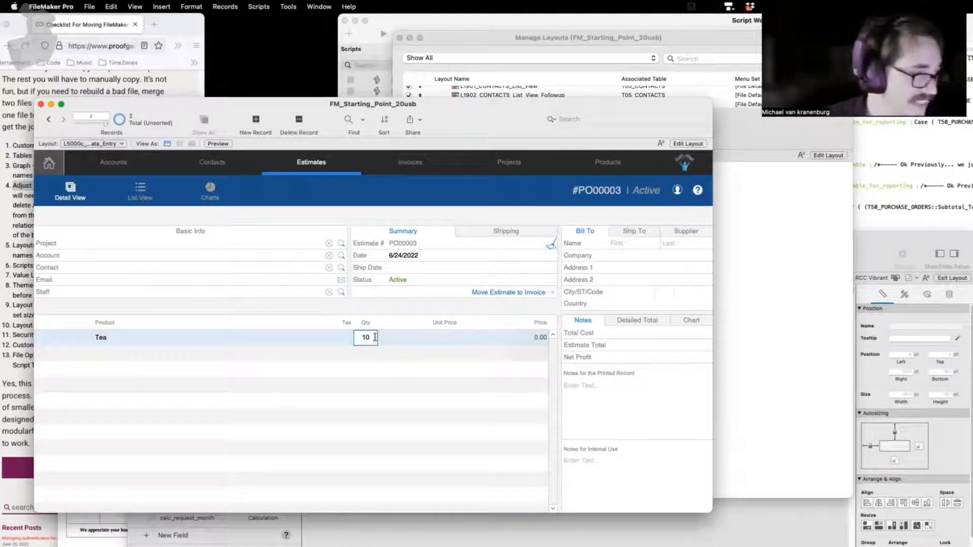
type("0")
left_click(452, 344)
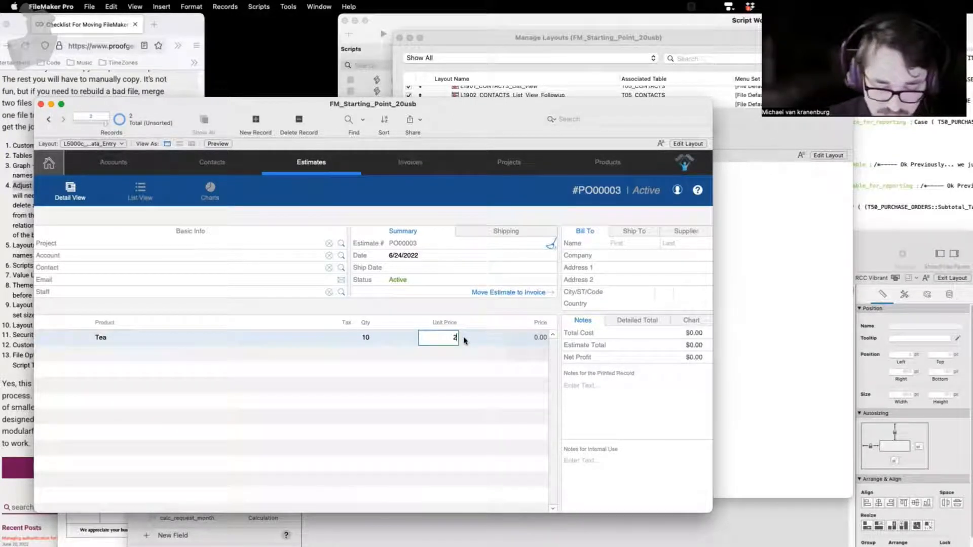
type("2")
left_click(452, 403)
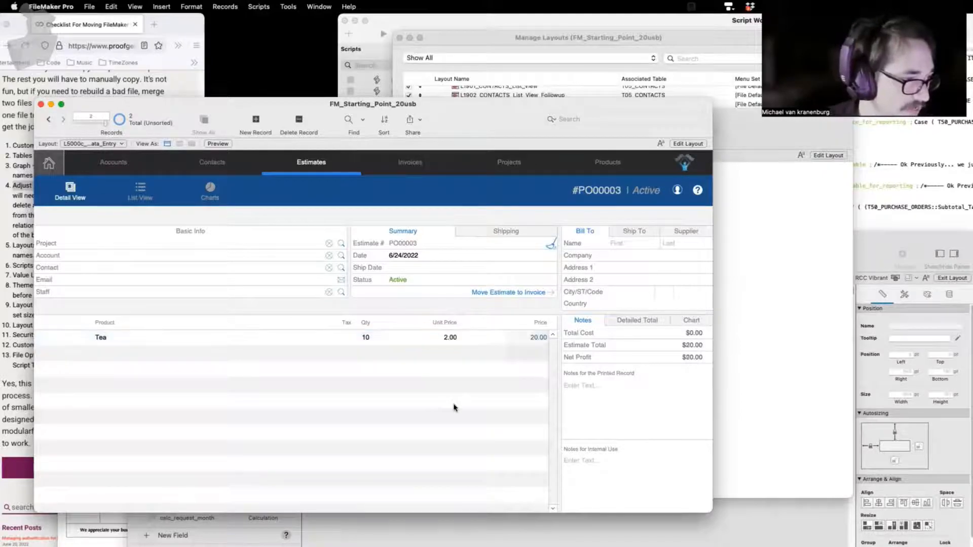
- Add a Donut line item to the purchase order with quantity 20 and unit price 1.5, and commit the record
left_click(102, 354)
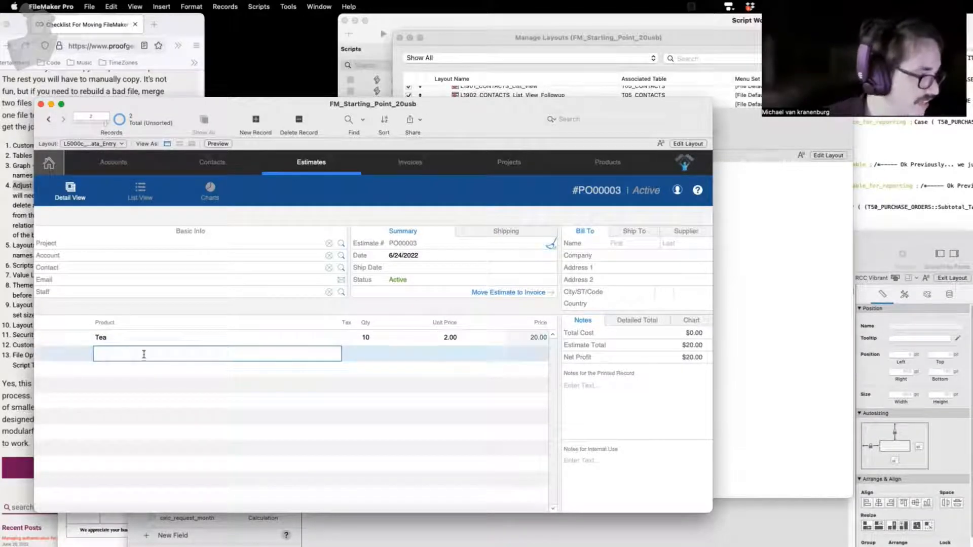
type("Donut")
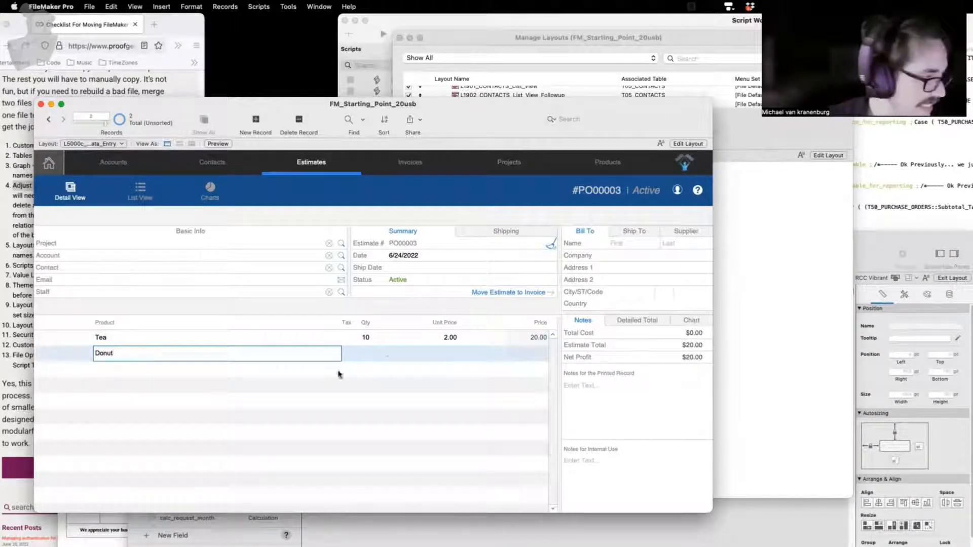
left_click(366, 354)
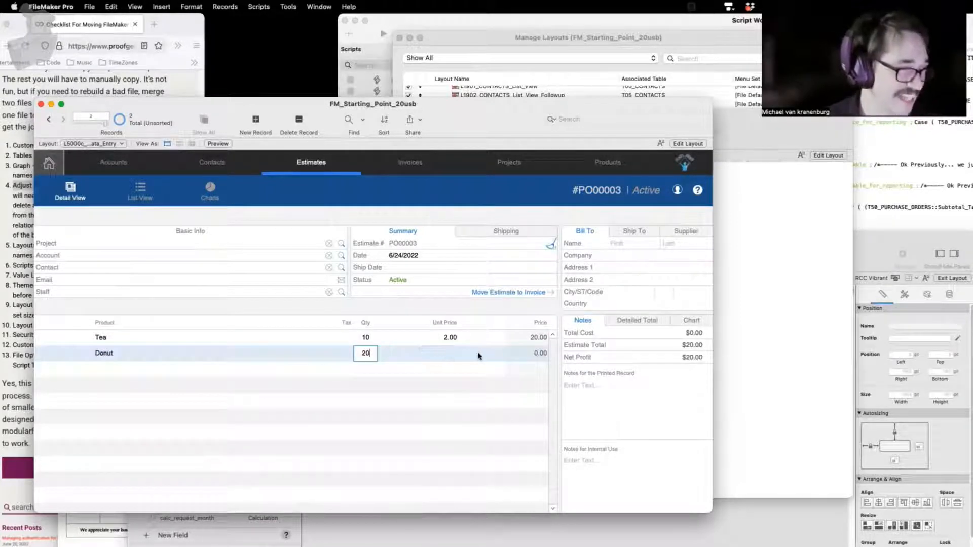
left_click(444, 353)
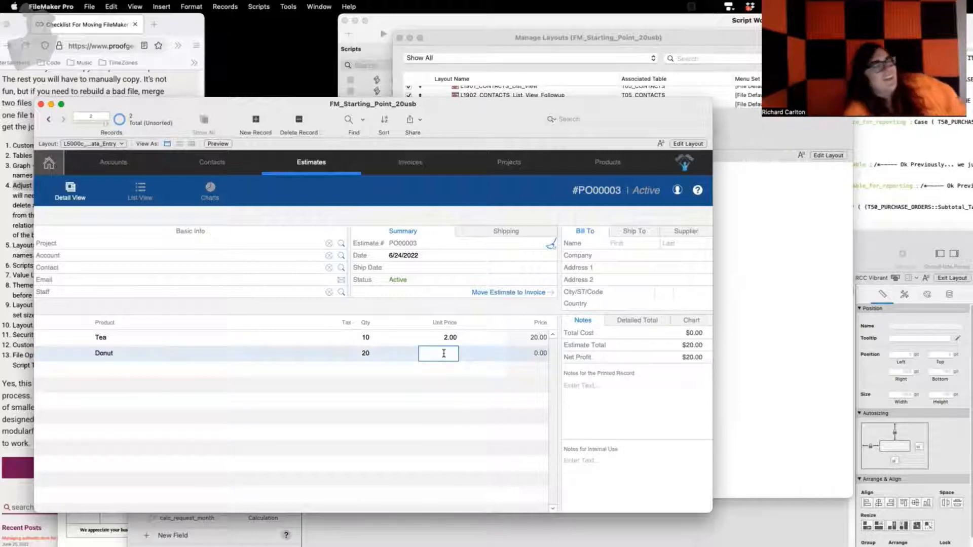
type("1")
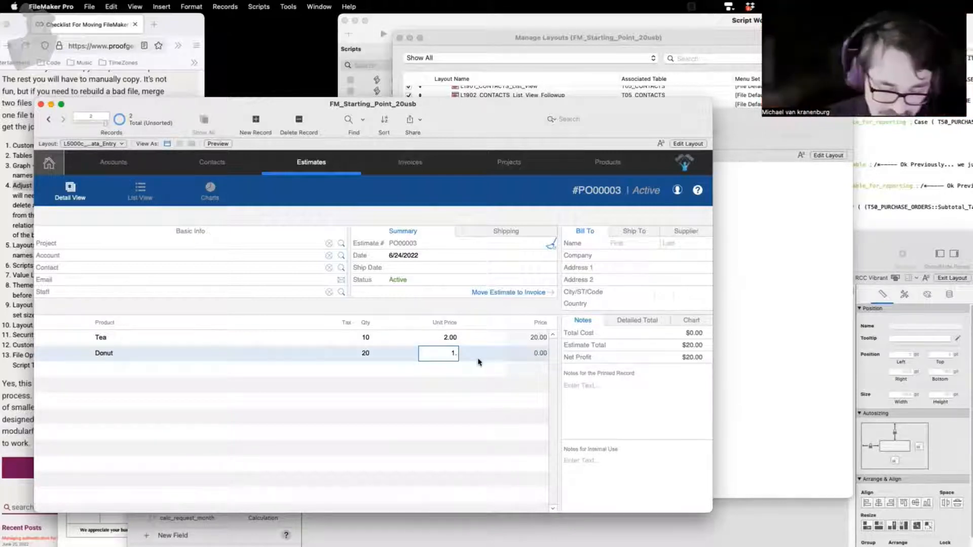
type(".5")
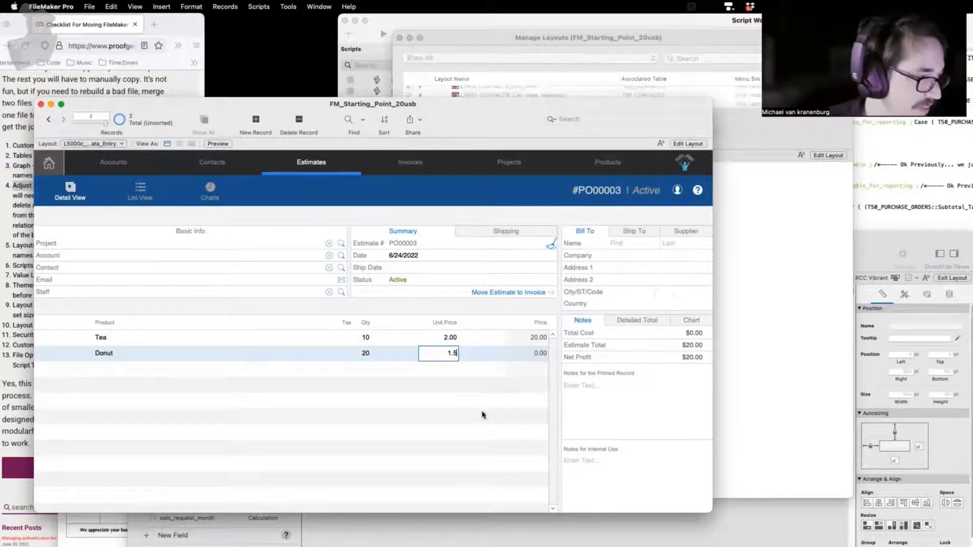
left_click(482, 415)
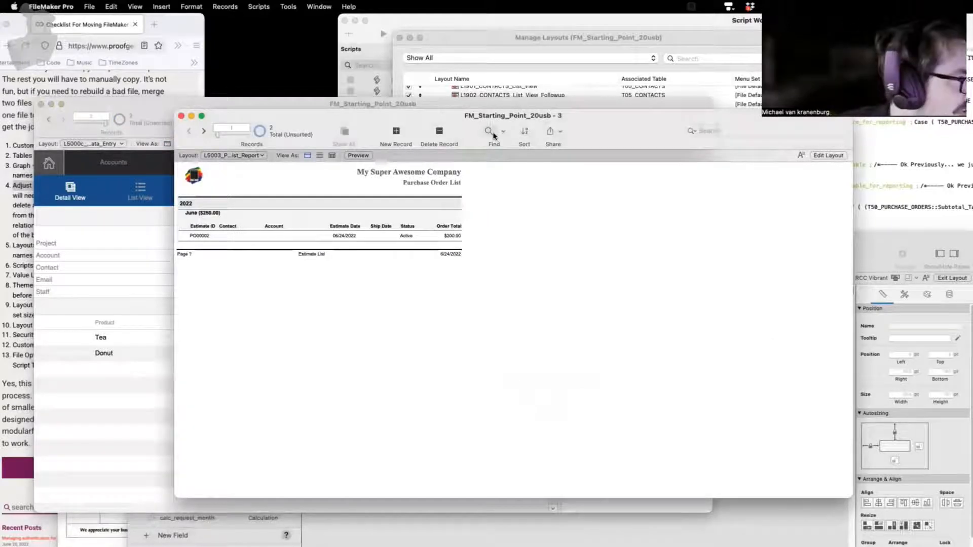
- Reposition the purchase order list report window and page back and forth between its records to check the report
left_click_drag(382, 122, 390, 159)
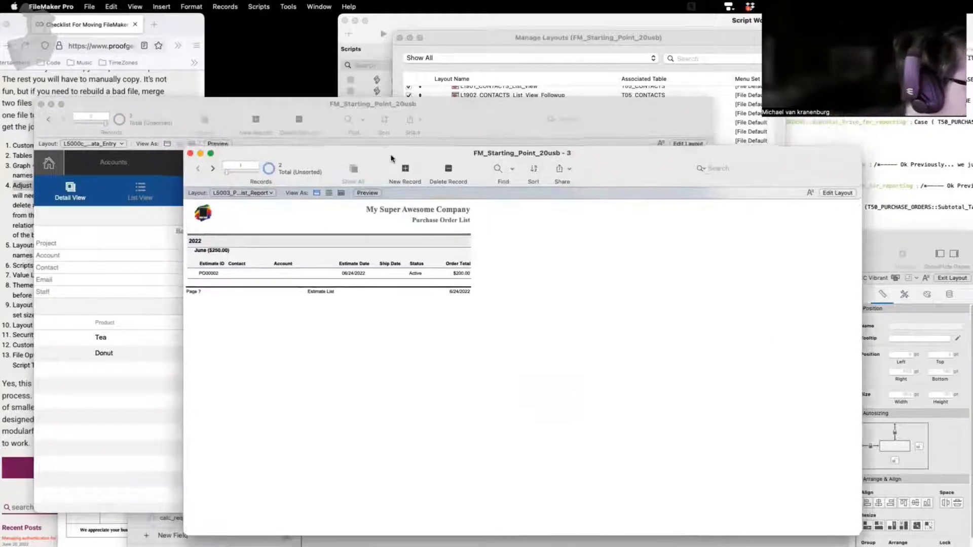
left_click(213, 168)
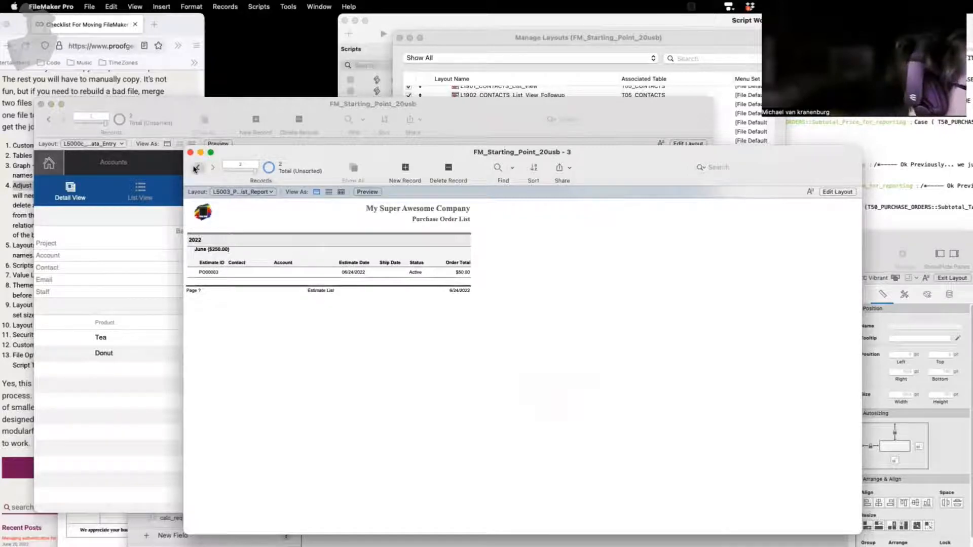
left_click(197, 168)
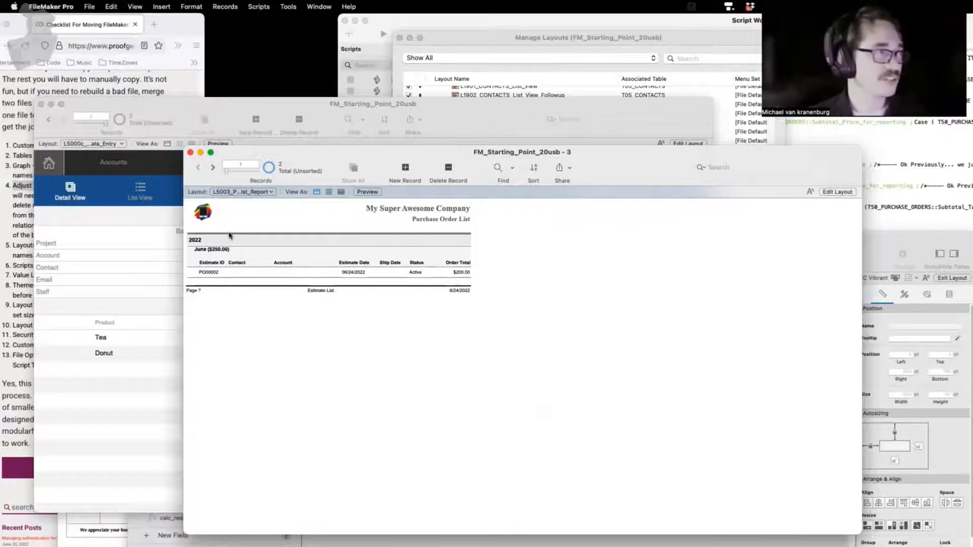
left_click(209, 168)
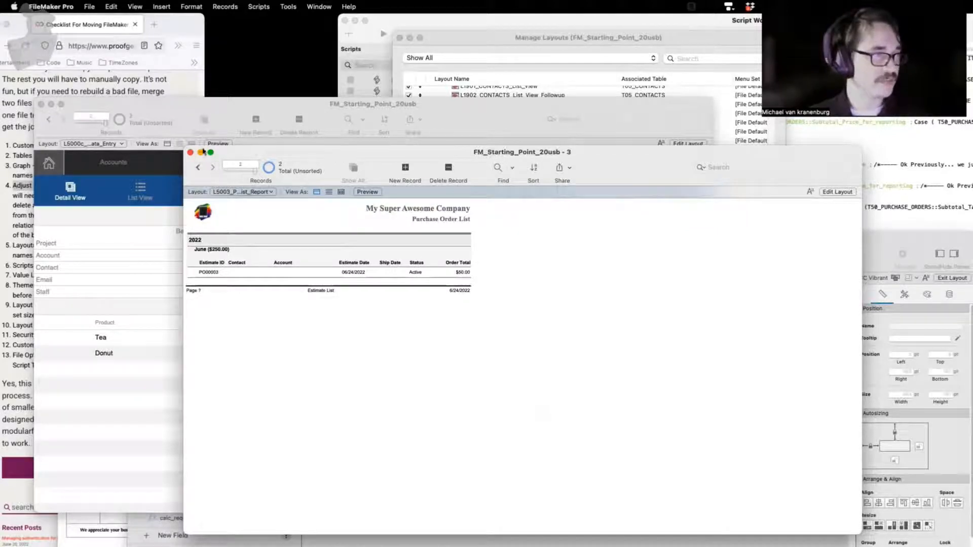
left_click(197, 167)
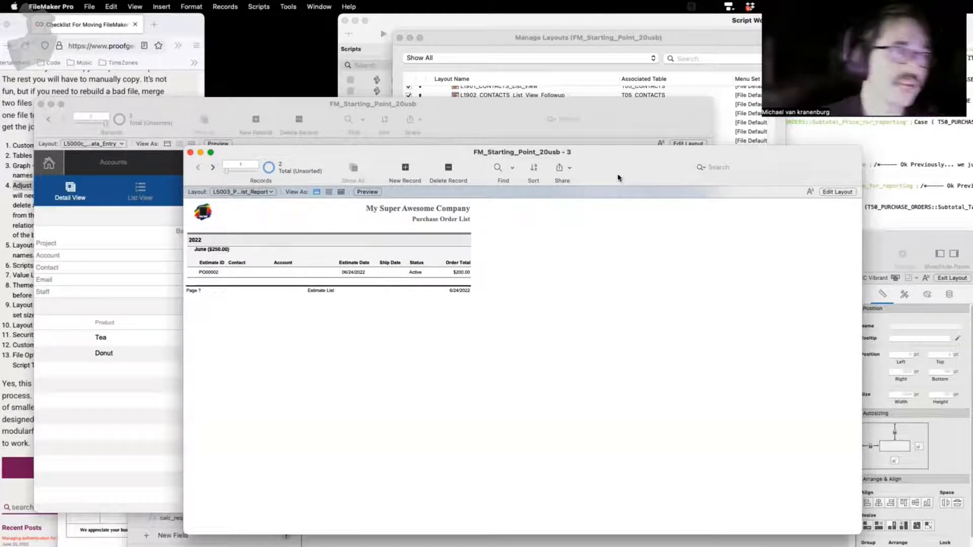
- Restrict the L5003_PURCHASE_ORDERS_List_Report layout to List View by disabling Form View and Table View, and return to the report
left_click(621, 42)
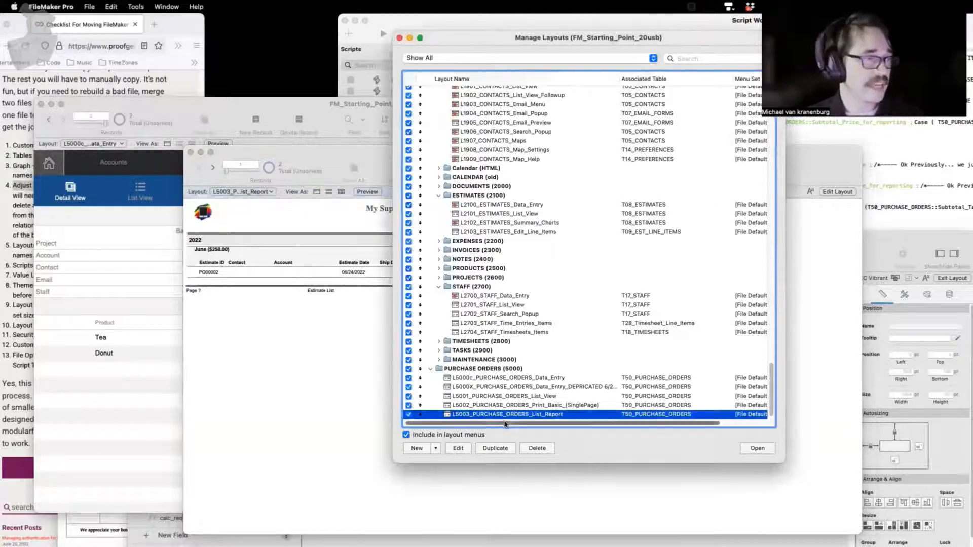
scroll(509, 417, "down", 2)
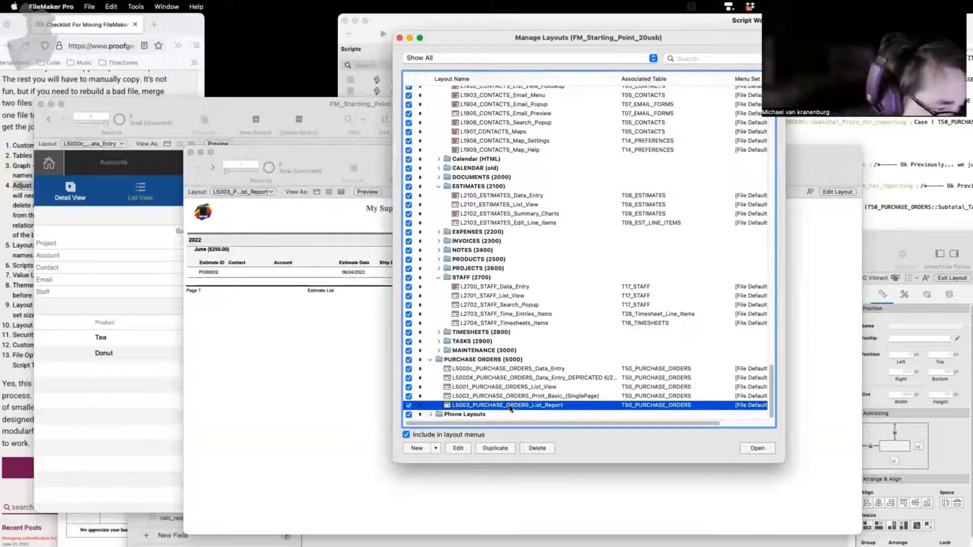
left_click(458, 448)
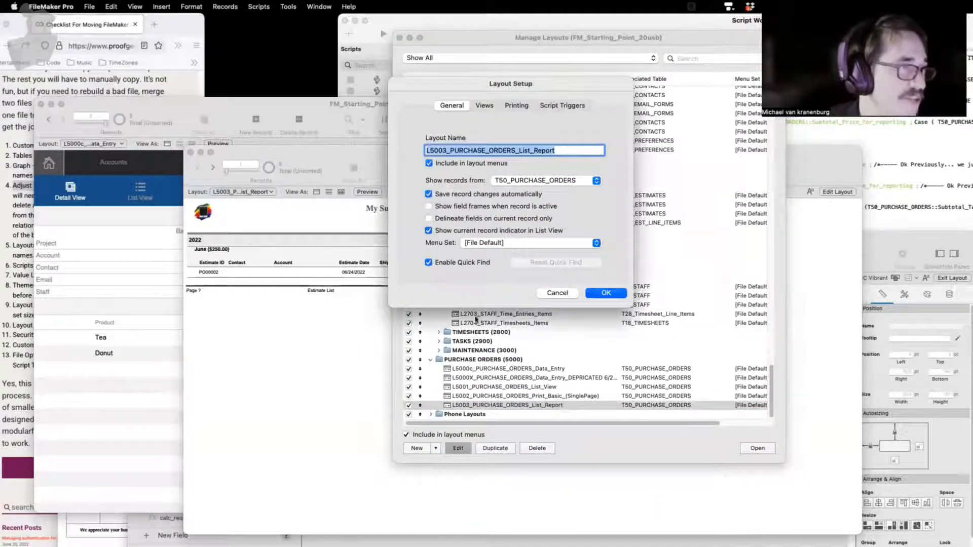
left_click(484, 106)
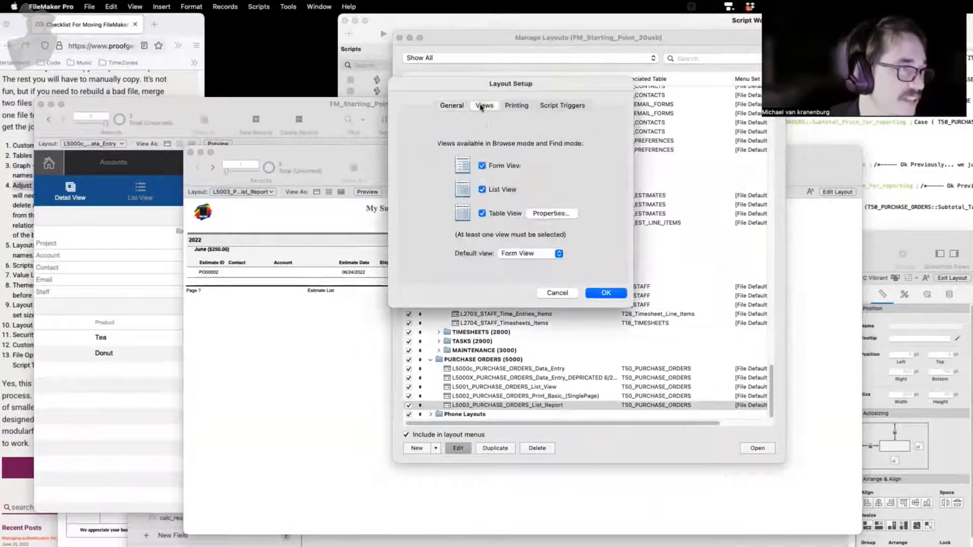
left_click(482, 166)
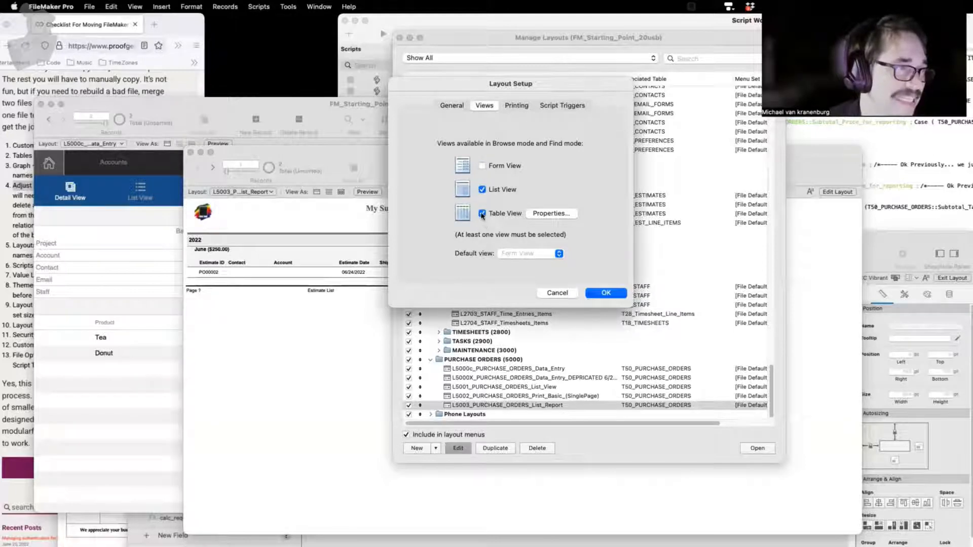
left_click(482, 214)
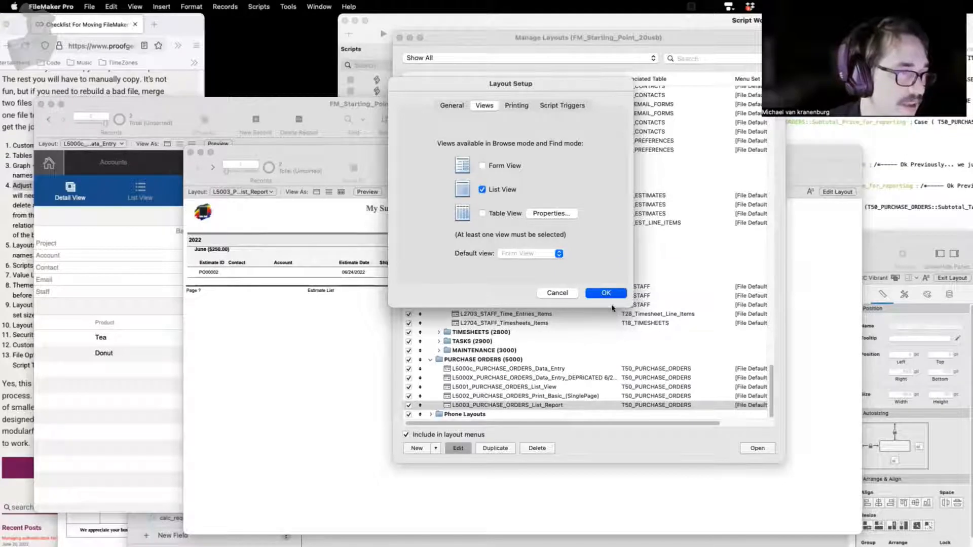
key("Return")
left_click(306, 276)
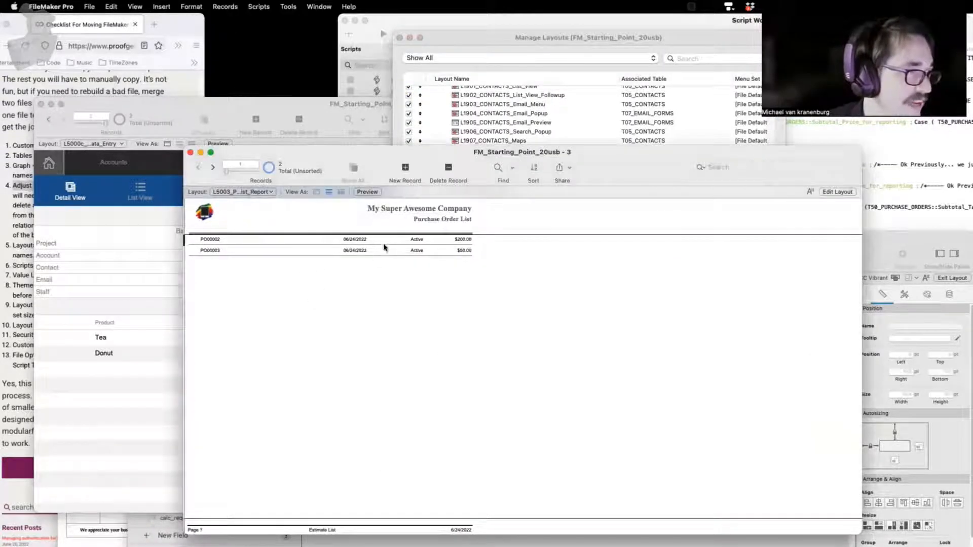
- Create eleven blank purchase order records from the data entry layout and view them in the list report
left_click(175, 102)
left_click(256, 121)
triple_click(255, 121)
triple_click(251, 121)
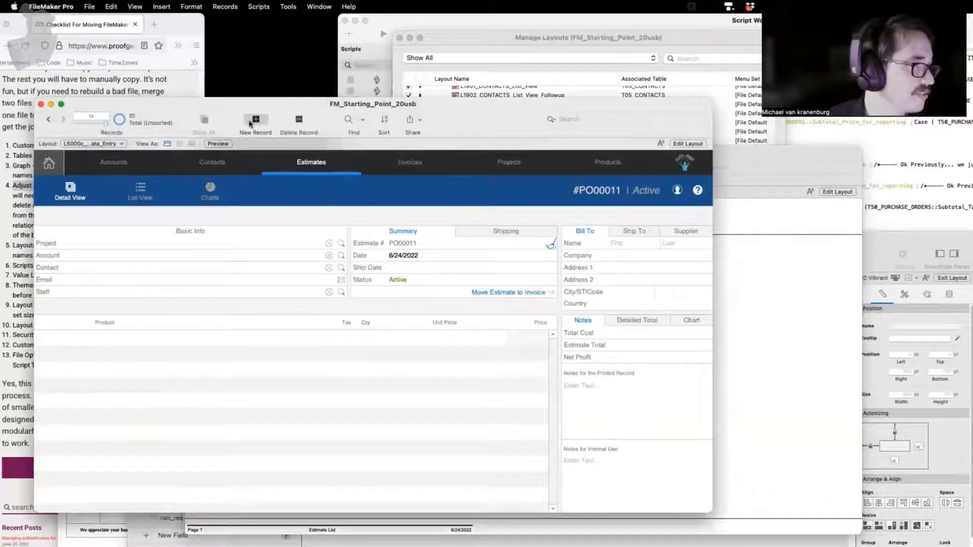
triple_click(249, 121)
left_click(779, 295)
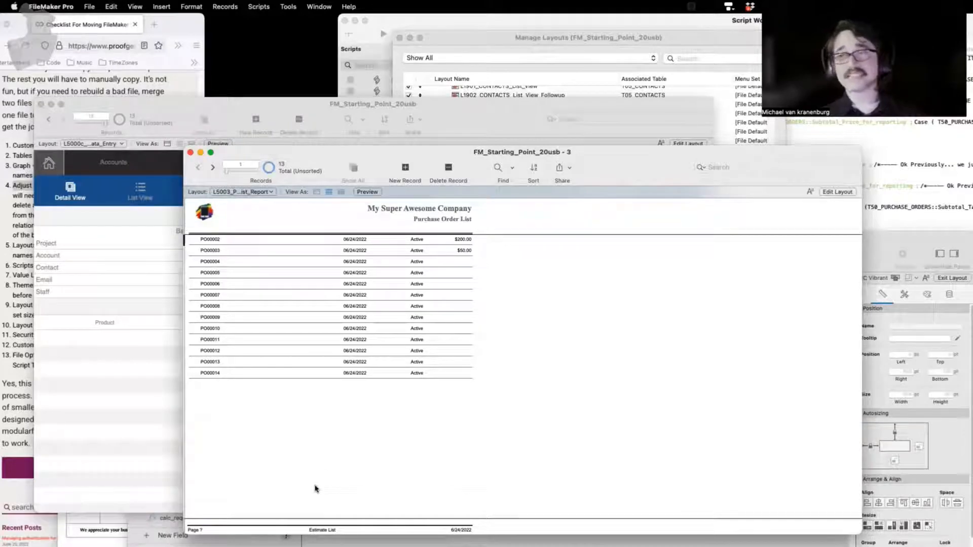
- Point the notes field on the L5002 print layout to Notes_Internal in the current table T50_PURCHASE_ORDERS
left_click(495, 108)
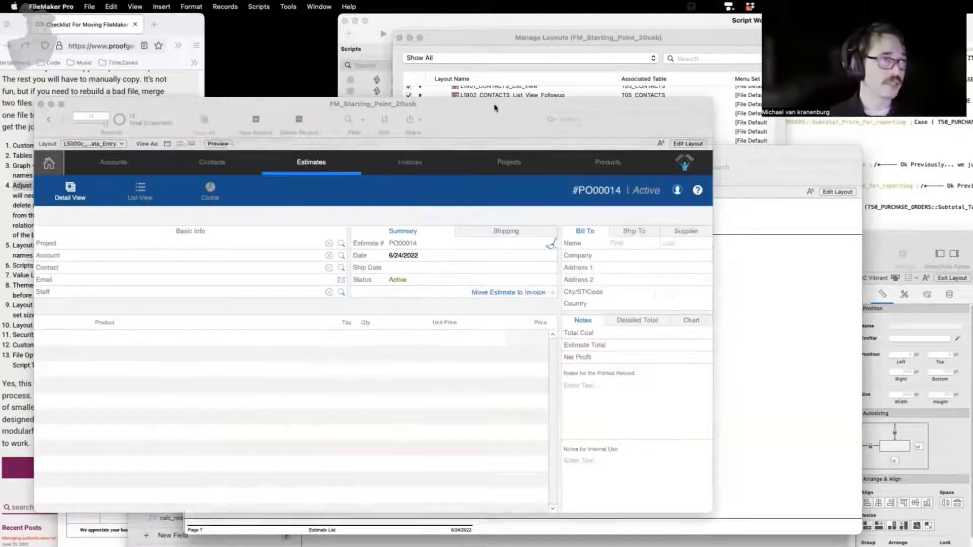
left_click(730, 168)
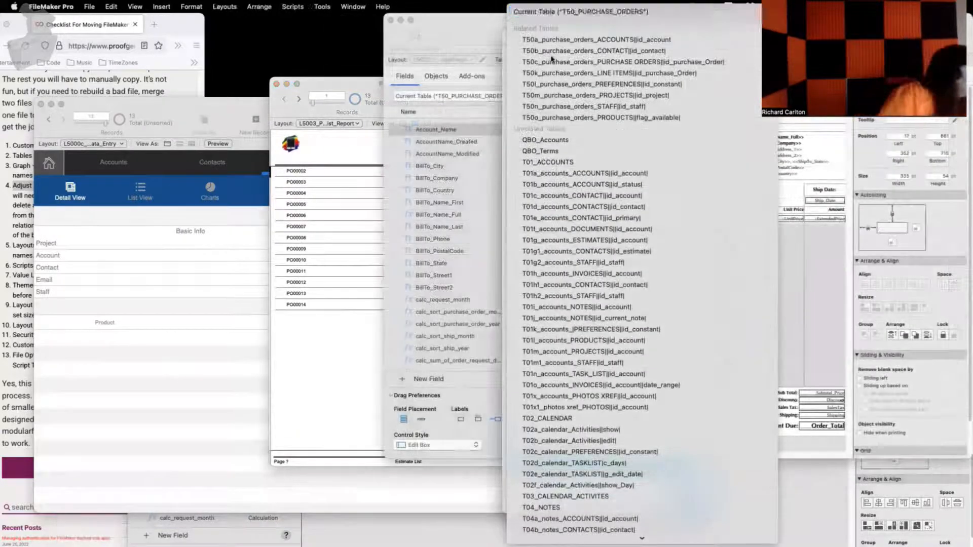
left_click(552, 10)
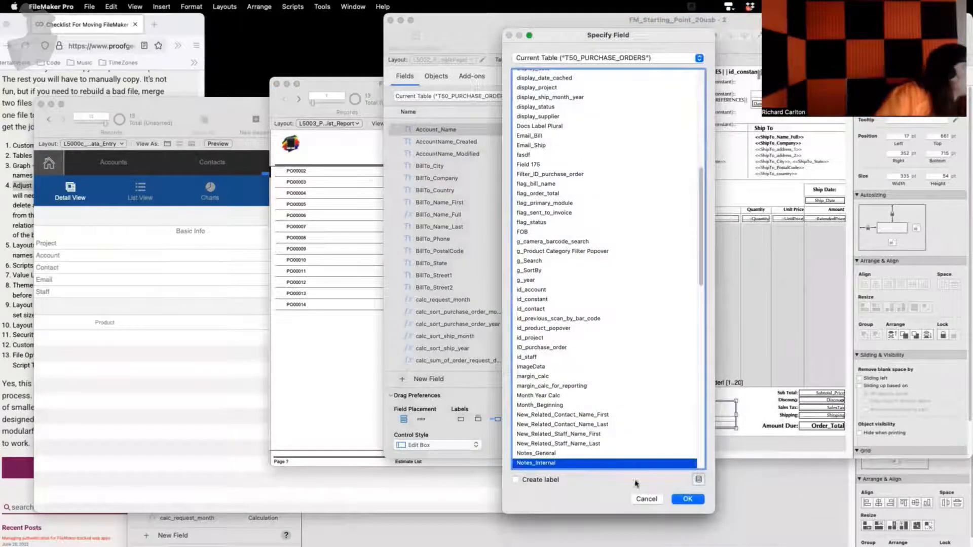
left_click(685, 499)
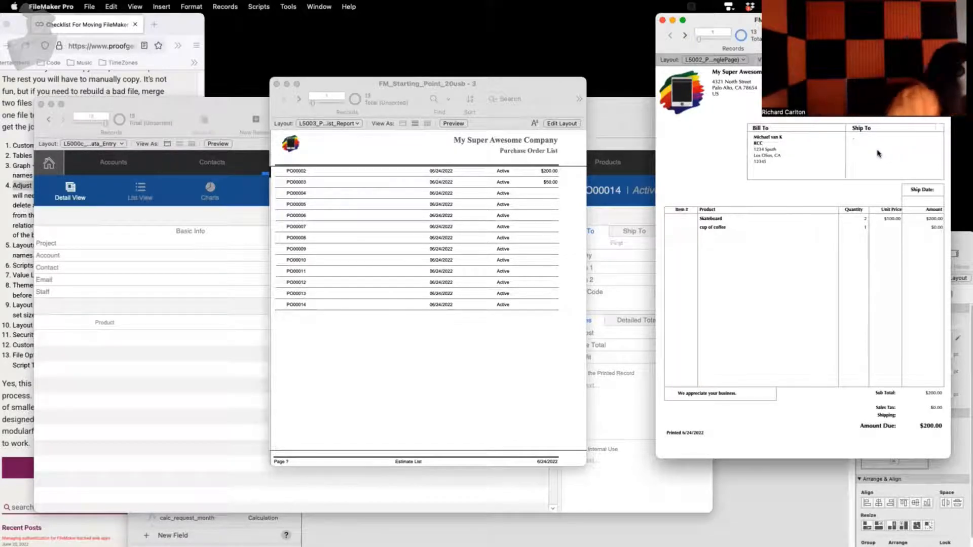
- Bring the purchase order data entry window forward, move it clear of the print layout, and show the first purchase order
left_click(781, 519)
left_click_drag(301, 229, 287, 222)
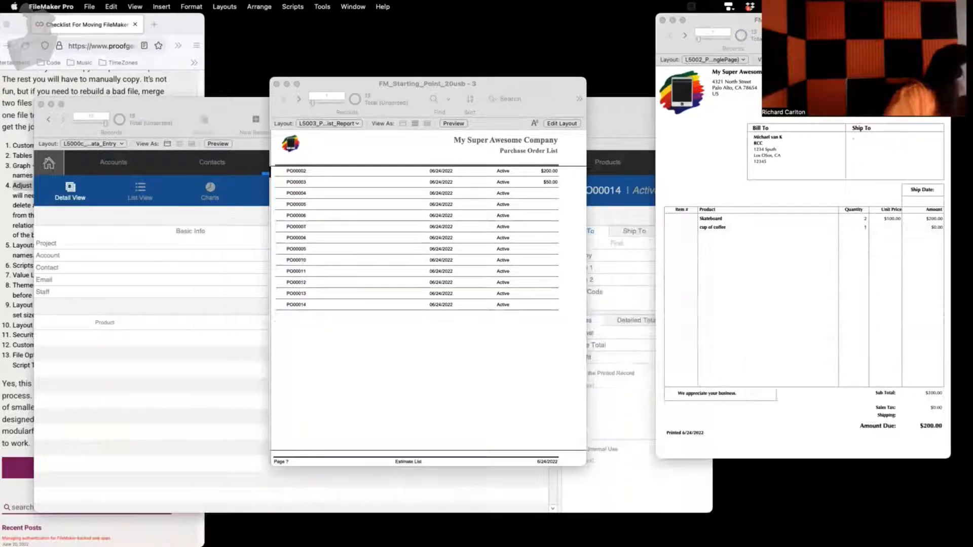
left_click_drag(221, 109, 208, 130)
left_click_drag(93, 145, 64, 145)
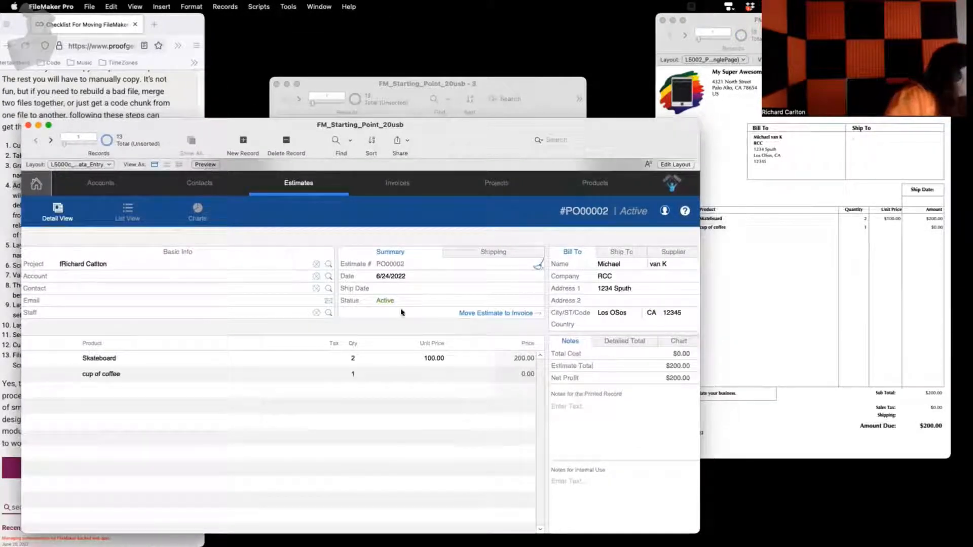